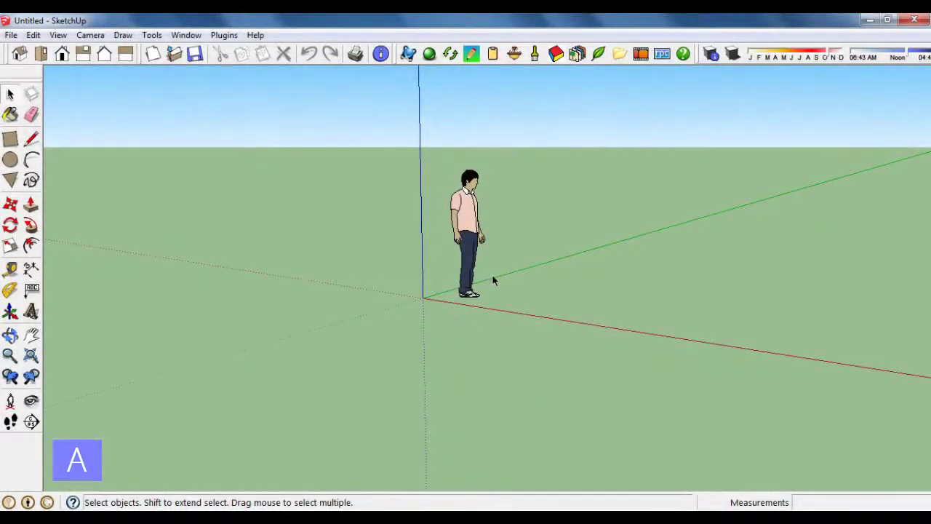
Step: In Model Info Units, set the length format to Decimal and the unit to Centimeters
click(186, 35)
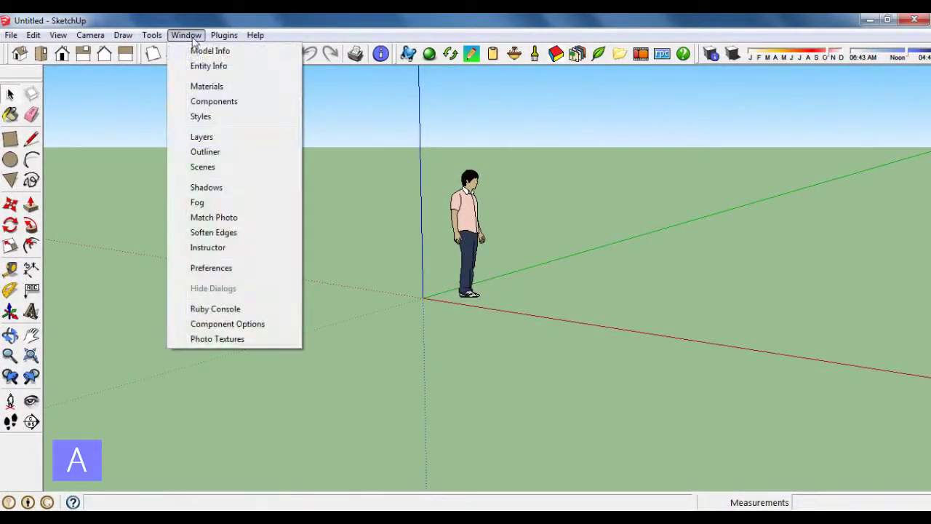
click(209, 50)
click(246, 125)
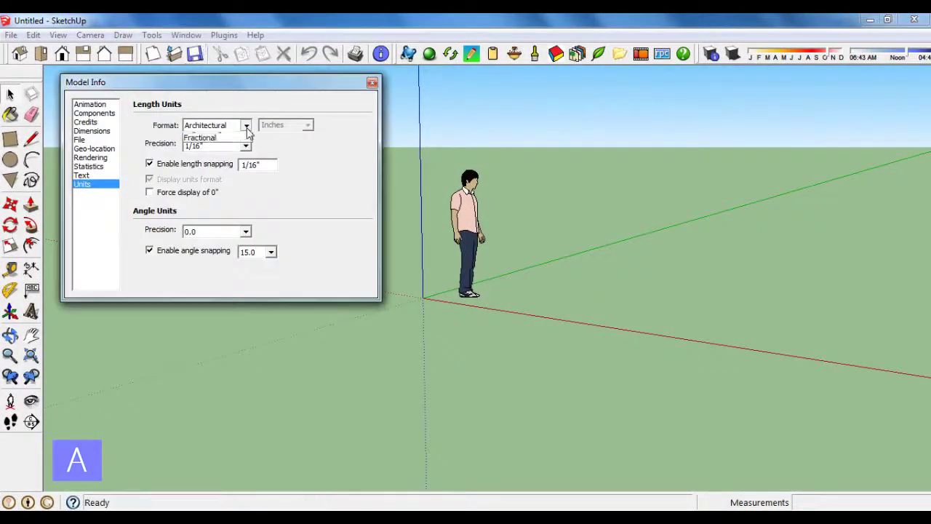
click(241, 147)
click(308, 125)
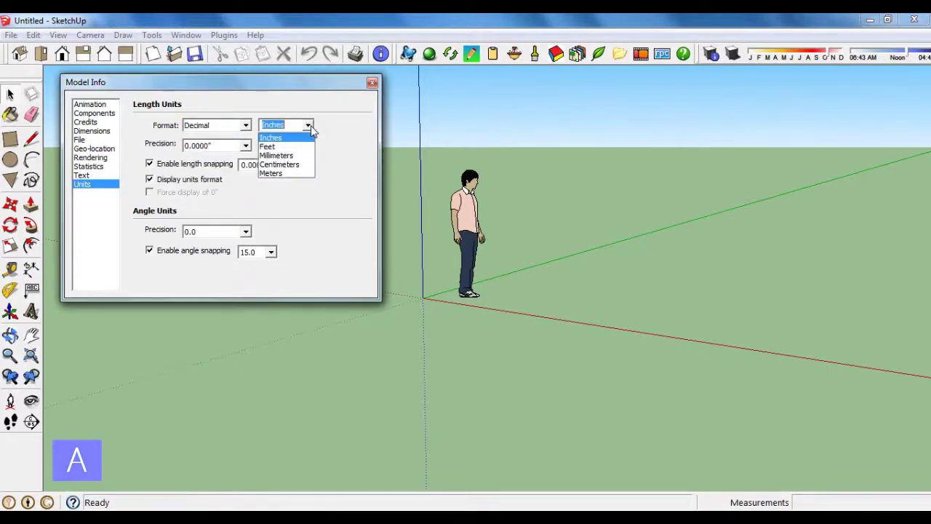
click(284, 164)
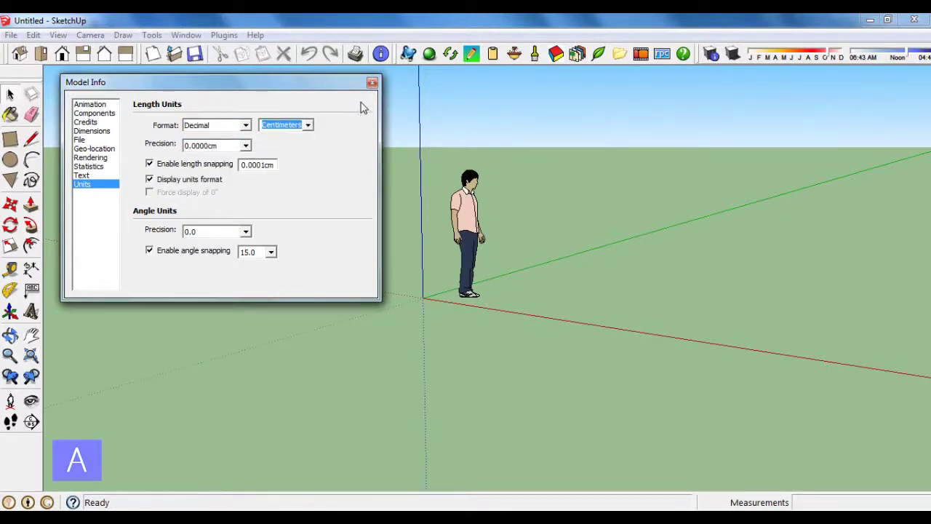
click(372, 83)
mouse_move(386, 146)
middle_down()
mouse_move(407, 248)
mouse_move(582, 276)
mouse_move(458, 243)
middle_up()
Step: Erase the person figure from the model
click(449, 240)
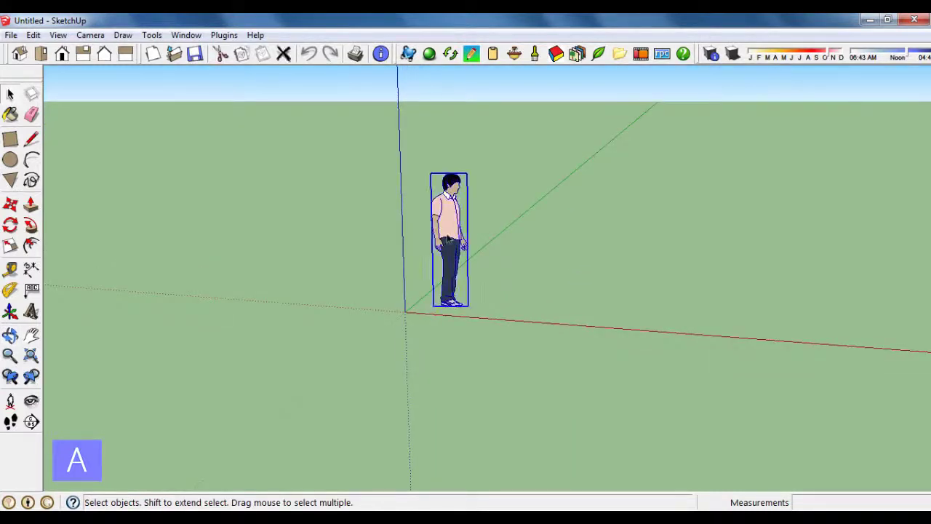
right_click(448, 240)
click(486, 188)
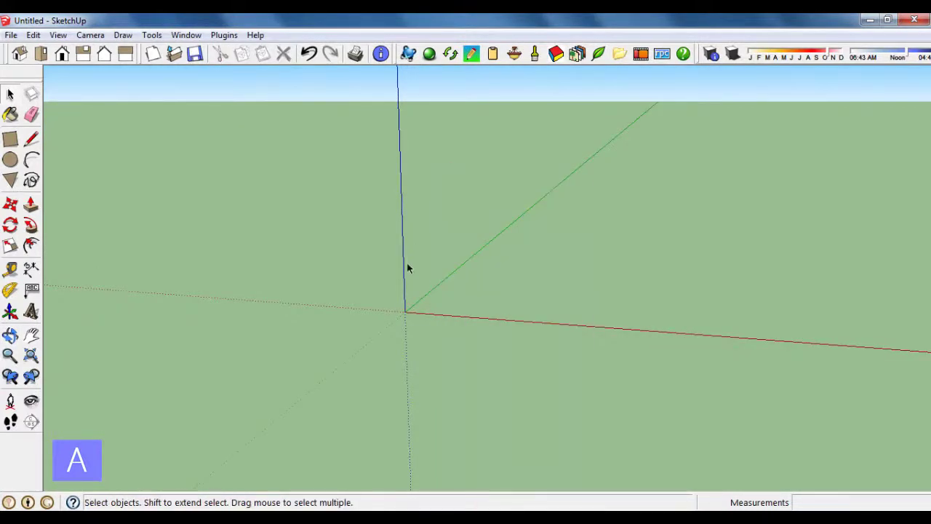
Step: Draw a 600 by 600 cm square face starting at the origin
mouse_move(408, 264)
middle_down()
mouse_move(513, 297)
mouse_move(536, 364)
middle_up()
scroll(475, 389, up, 1)
scroll(475, 390, up, 1)
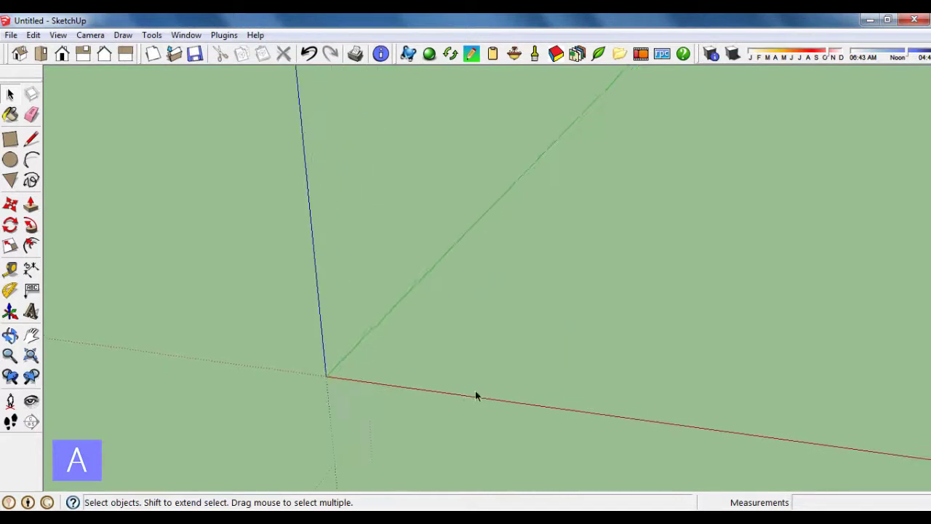
click(12, 142)
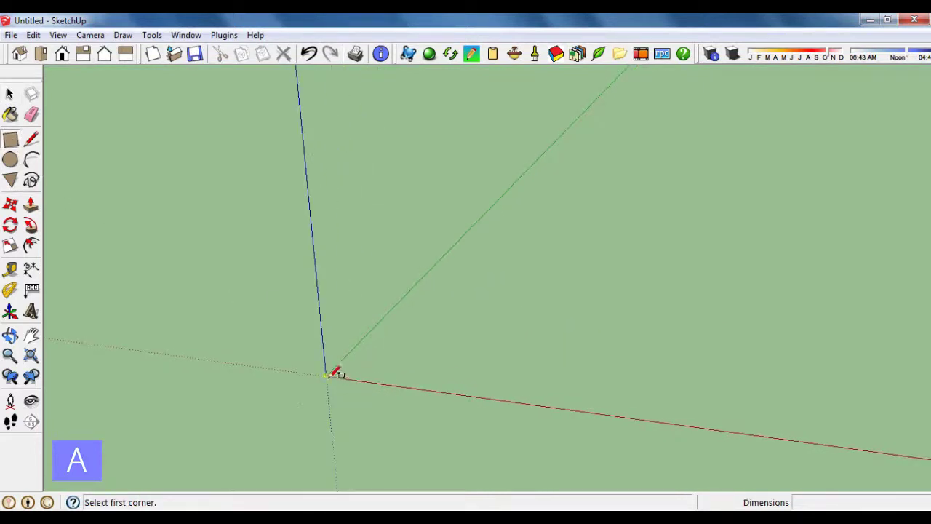
click(327, 376)
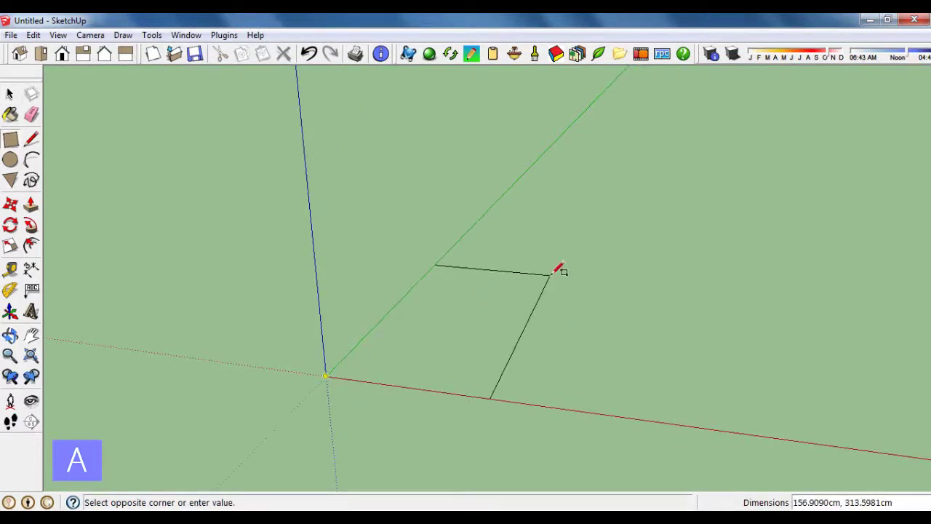
text(600,600)
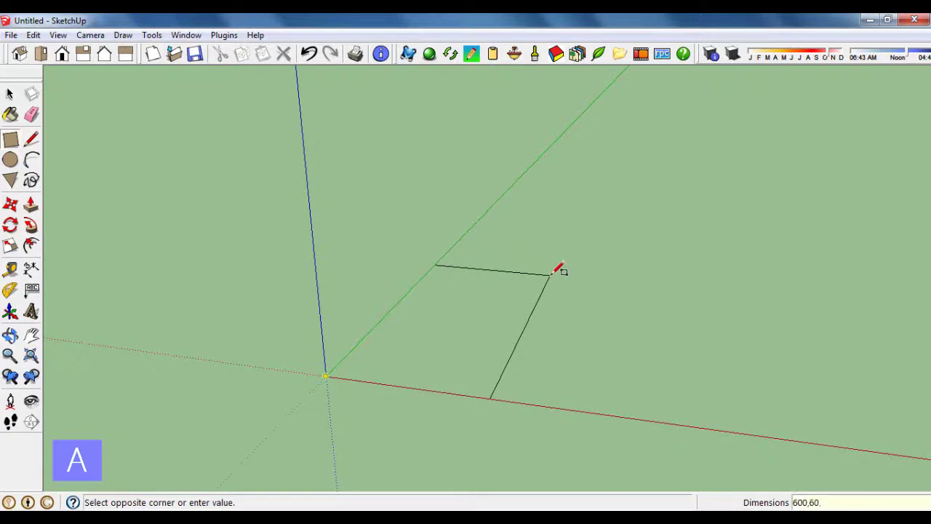
key(Return)
mouse_move(557, 266)
middle_down()
mouse_move(470, 255)
mouse_move(609, 264)
mouse_move(526, 303)
middle_up()
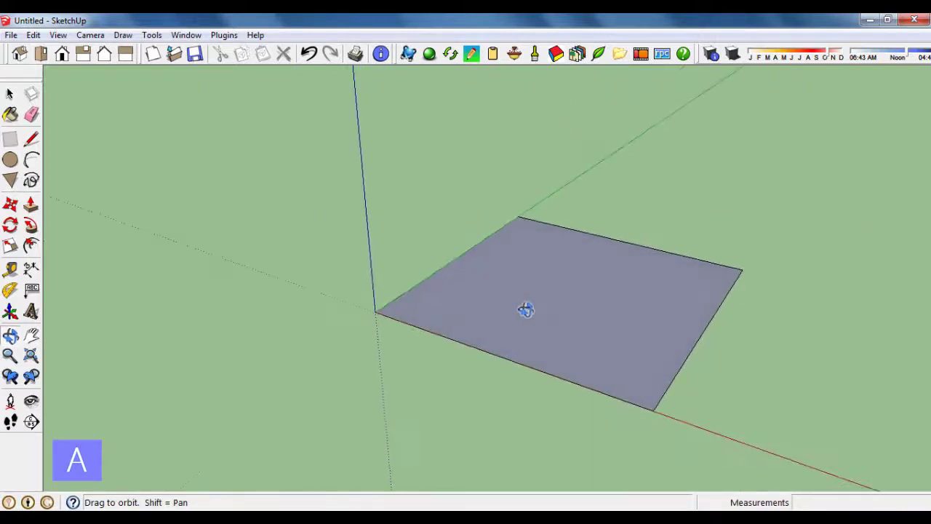
Step: Offset the square's edge 15 cm inward
click(31, 248)
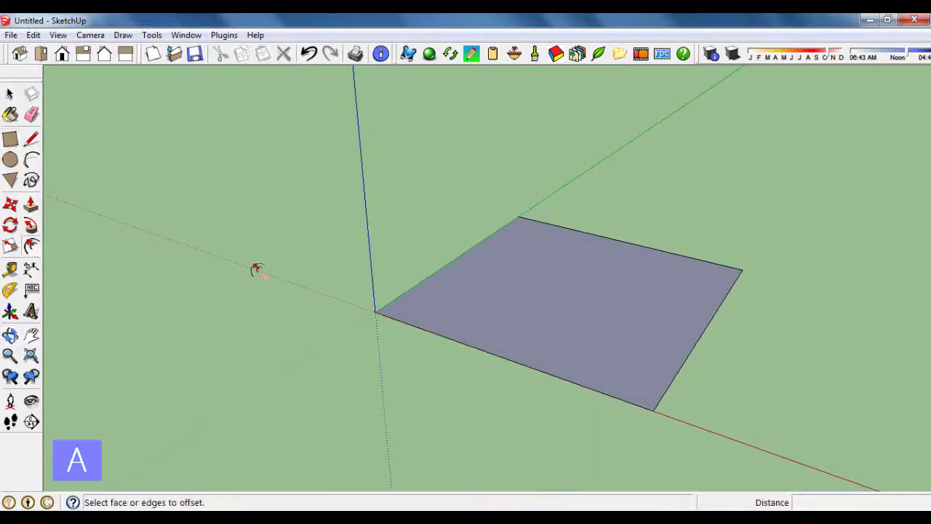
click(451, 283)
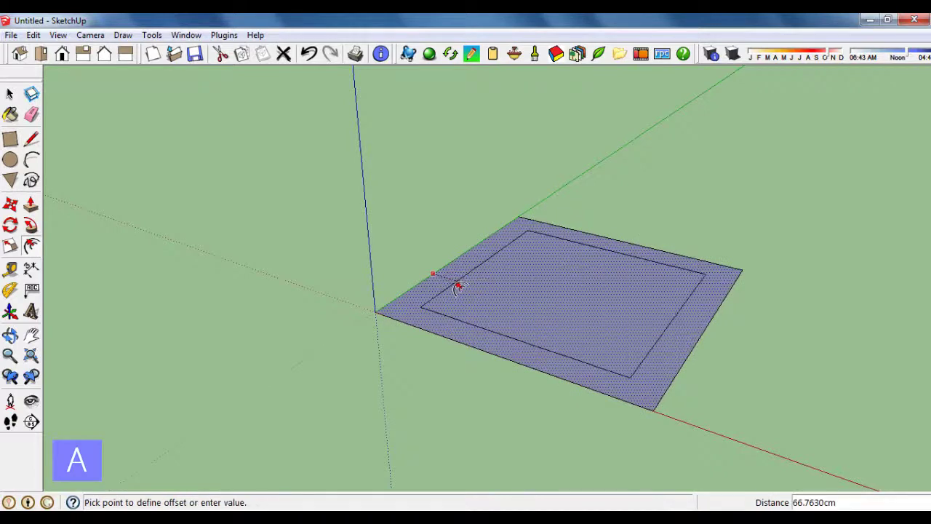
key(Return)
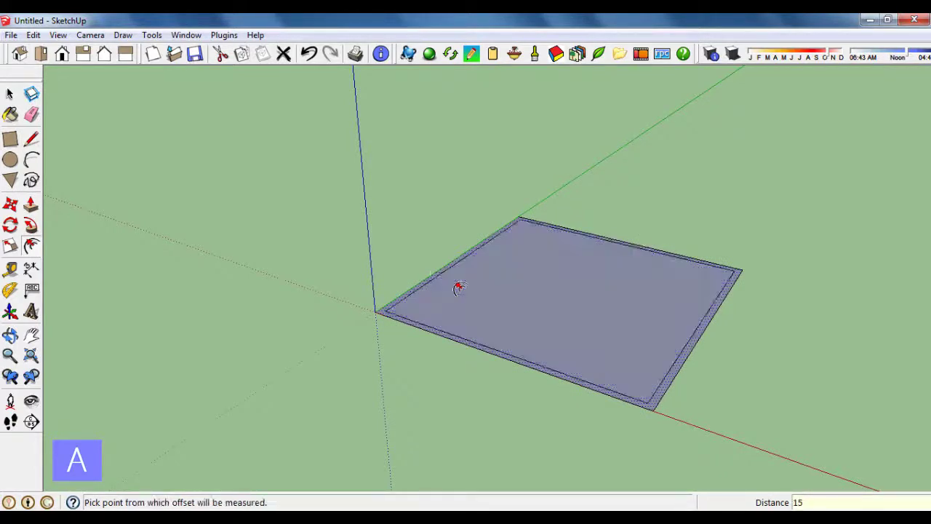
middle_drag(430, 270, 649, 328)
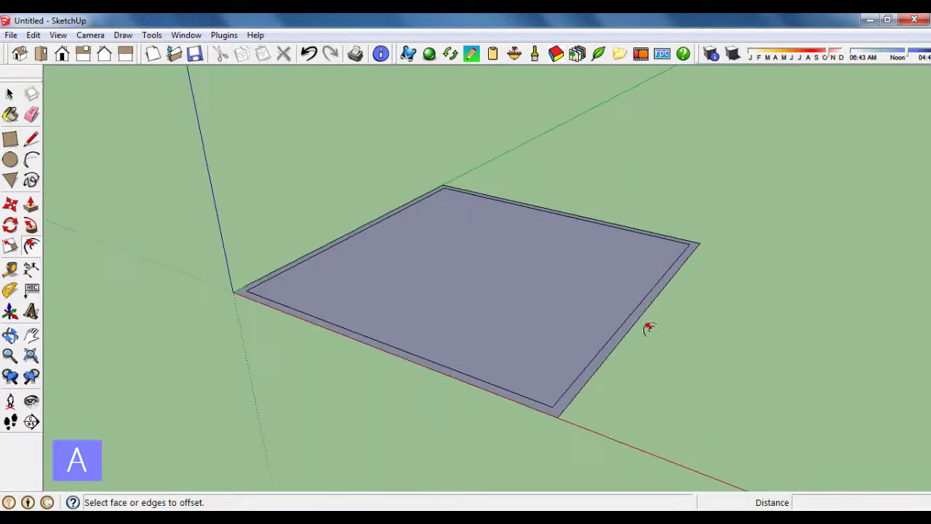
Step: Push/pull the outer 15 cm ring up 300 cm to form the walls
click(32, 207)
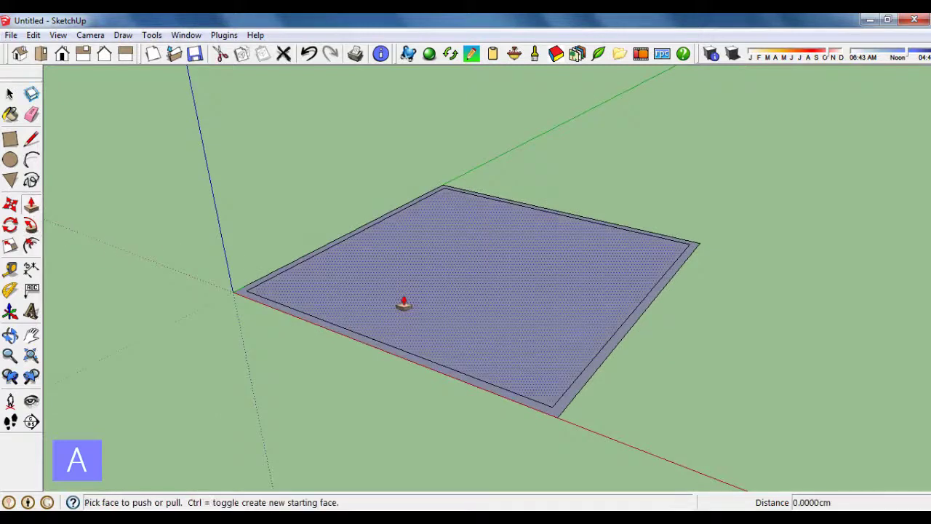
click(589, 371)
scroll(593, 374, down, 2)
text(300)
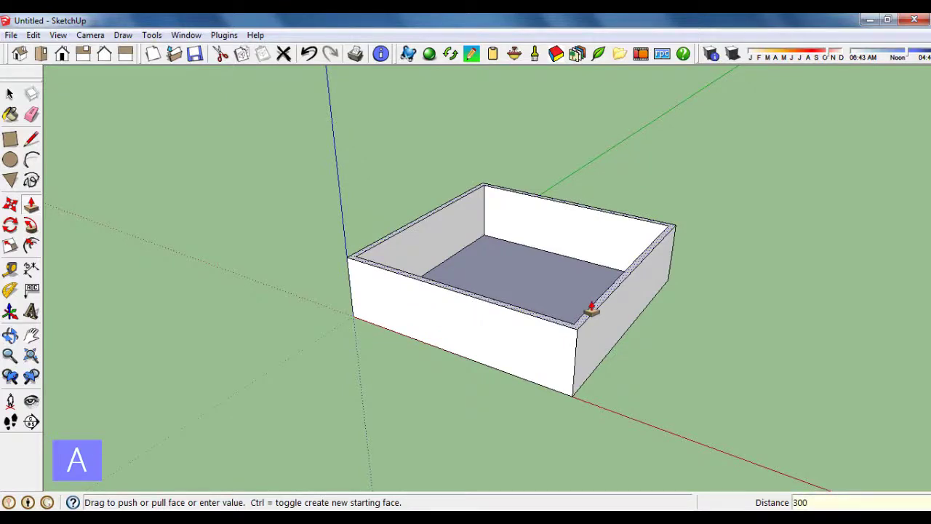
key(Return)
scroll(604, 306, down, 2)
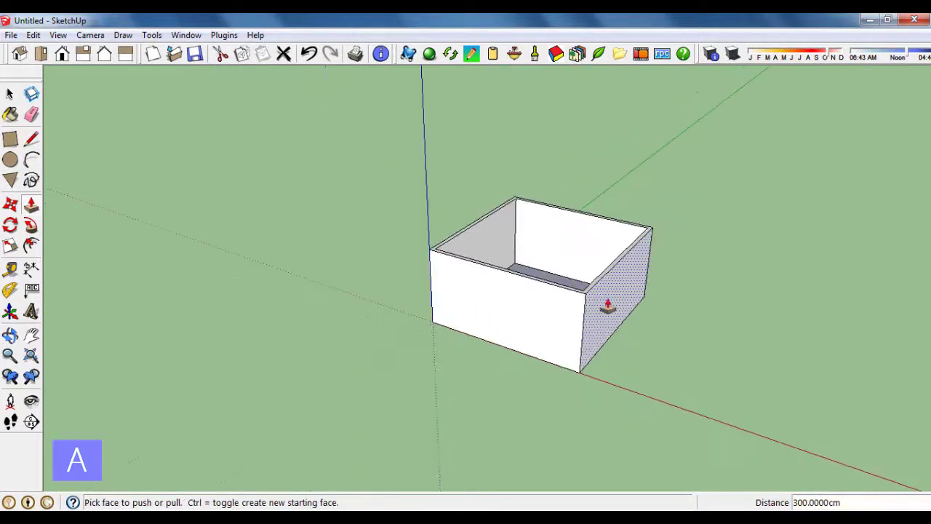
mouse_move(605, 305)
middle_down()
mouse_move(473, 371)
mouse_move(359, 382)
middle_up()
scroll(358, 383, up, 2)
mouse_move(434, 339)
middle_down()
mouse_move(366, 339)
mouse_move(409, 318)
middle_up()
Step: Push the left wall's inner face back through its 15 cm thickness
scroll(425, 313, up, 2)
click(425, 313)
click(395, 311)
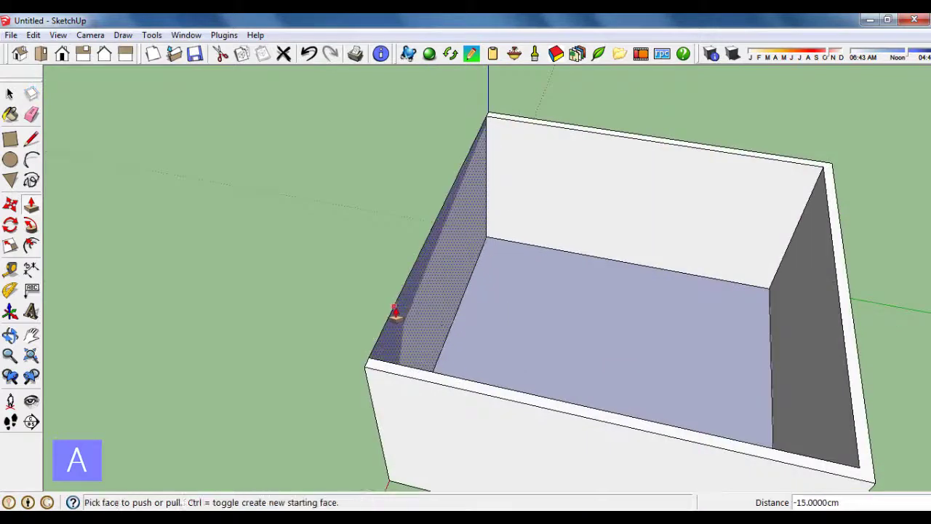
Step: Erase the leftover edges of the removed wall
click(31, 114)
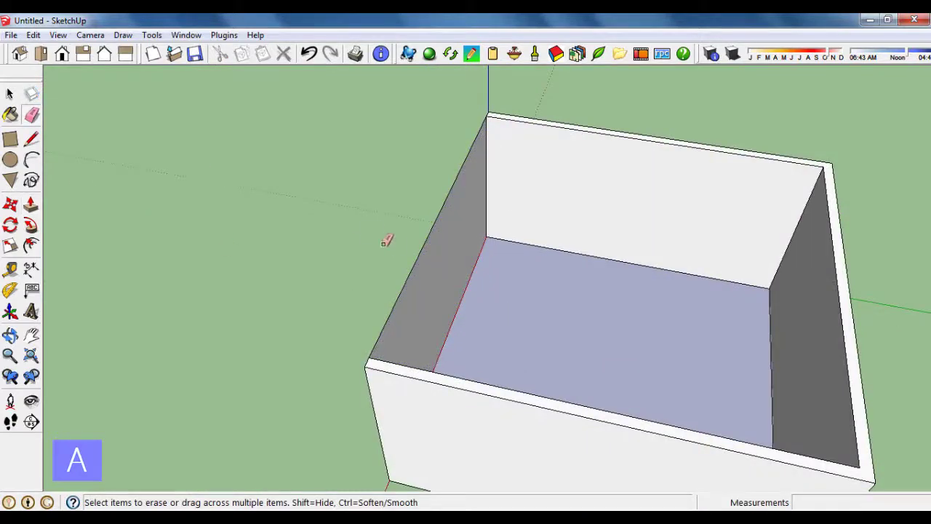
drag(385, 242, 420, 257)
scroll(420, 260, down, 3)
mouse_move(419, 262)
middle_down()
mouse_move(532, 274)
mouse_move(718, 240)
middle_up()
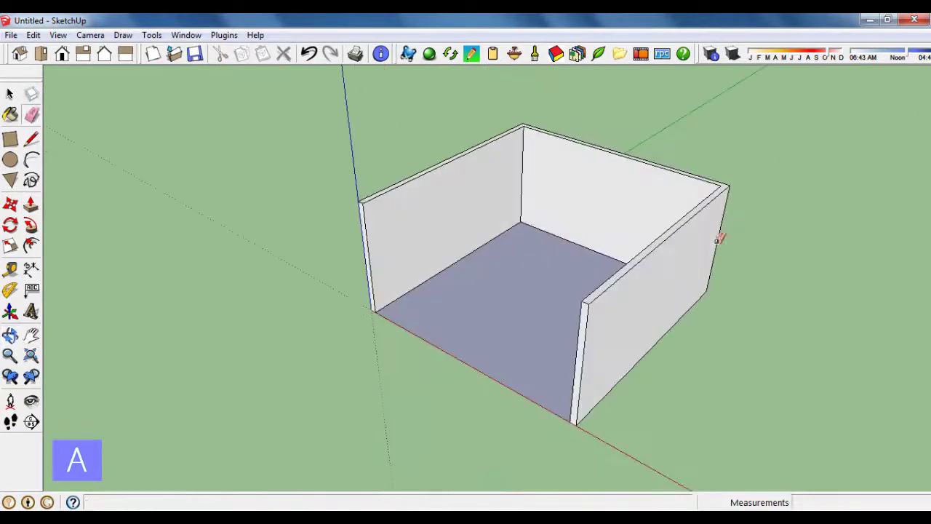
scroll(553, 296, down, 2)
mouse_move(553, 295)
middle_down()
mouse_move(624, 286)
mouse_move(721, 252)
middle_up()
scroll(574, 231, up, 2)
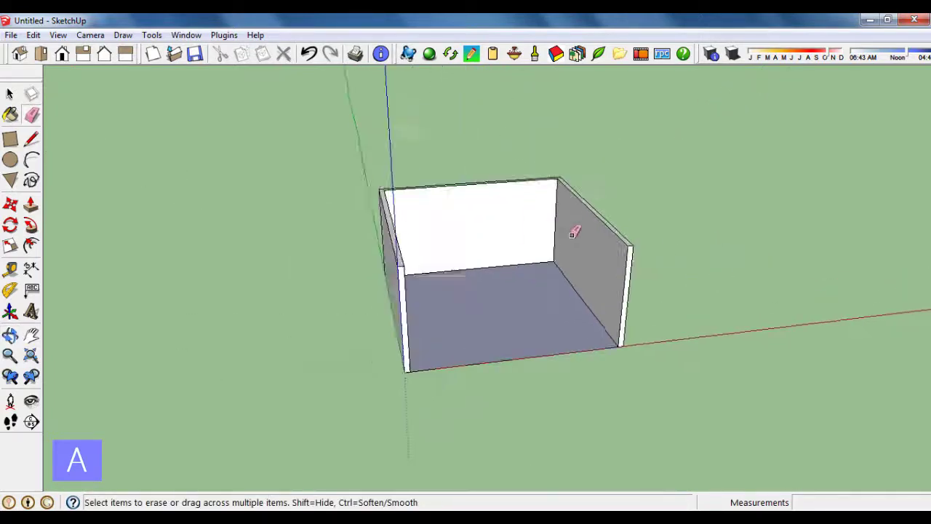
scroll(575, 231, up, 2)
mouse_move(534, 208)
middle_down()
mouse_move(584, 216)
mouse_move(537, 241)
mouse_move(630, 232)
mouse_move(495, 186)
middle_up()
scroll(495, 184, up, 3)
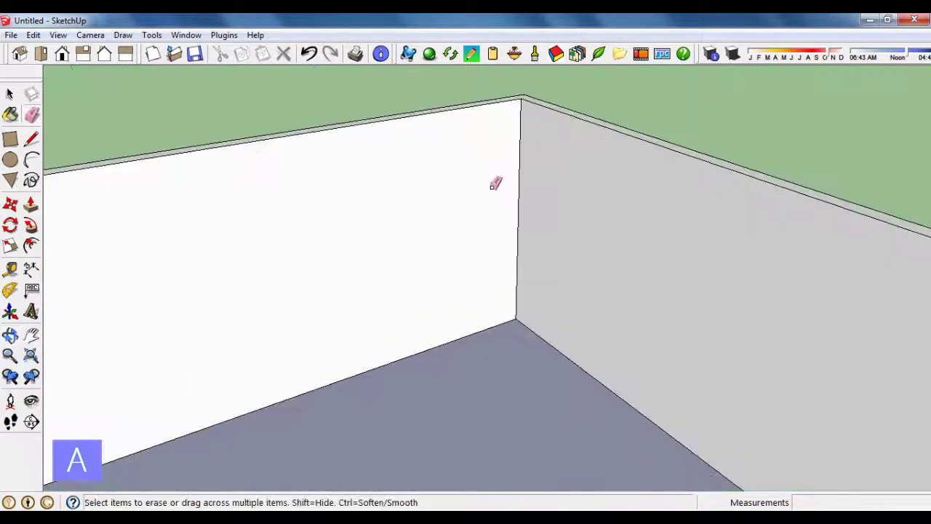
Step: Place a guide 200 cm from the back wall's corner edge
click(11, 271)
click(518, 218)
text(200)
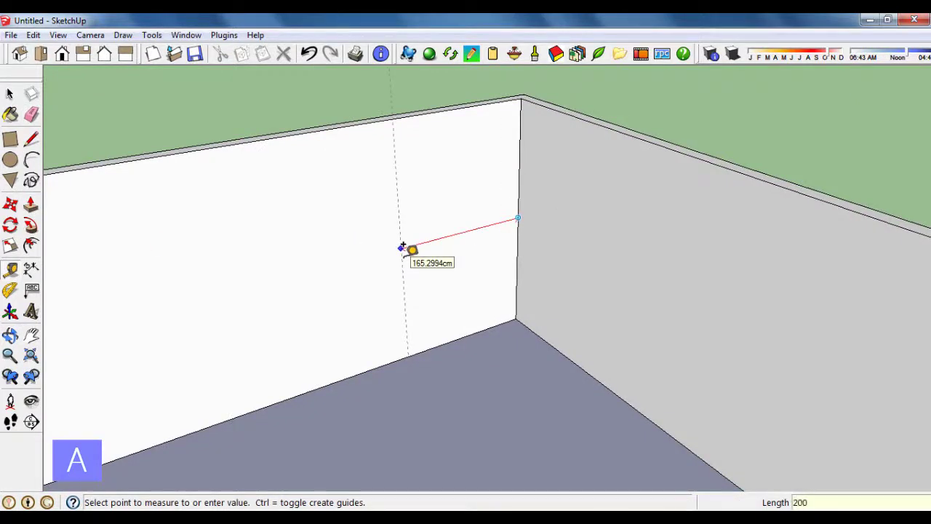
key(Return)
Step: Draw a rectangle from the guide at the wall top to the bottom corner, splitting the wall
click(10, 140)
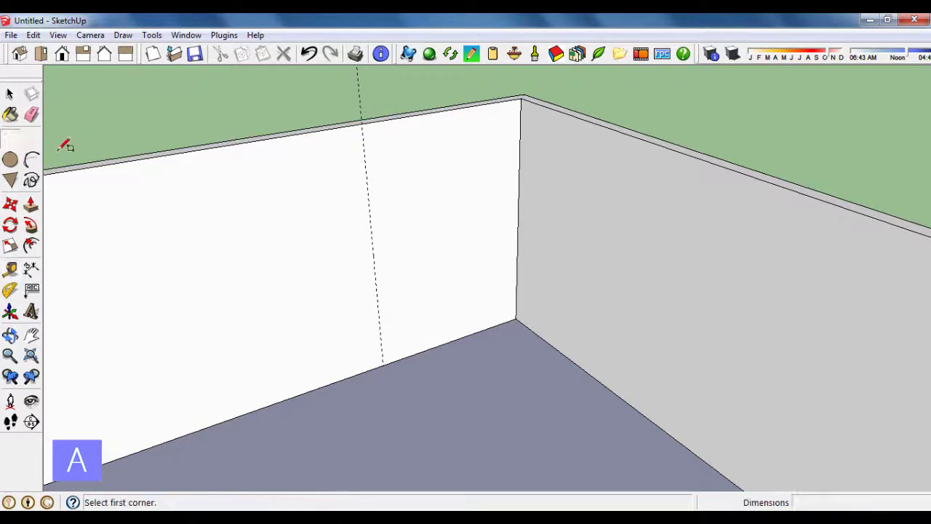
click(363, 123)
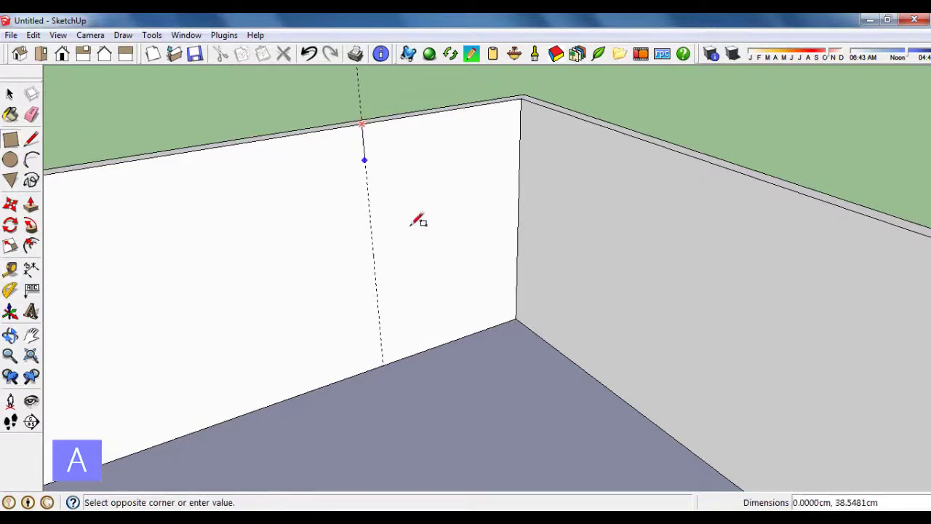
click(515, 317)
click(32, 115)
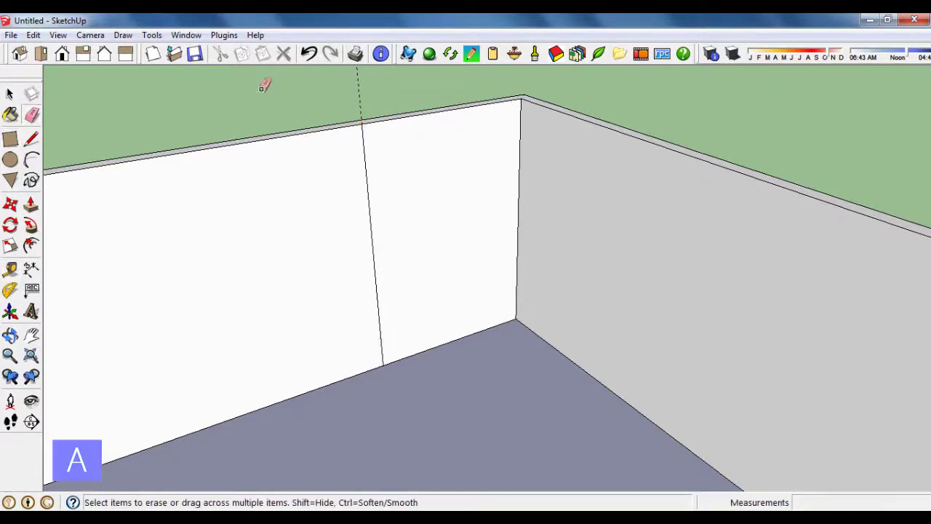
scroll(422, 149, down, 3)
scroll(455, 162, down, 1)
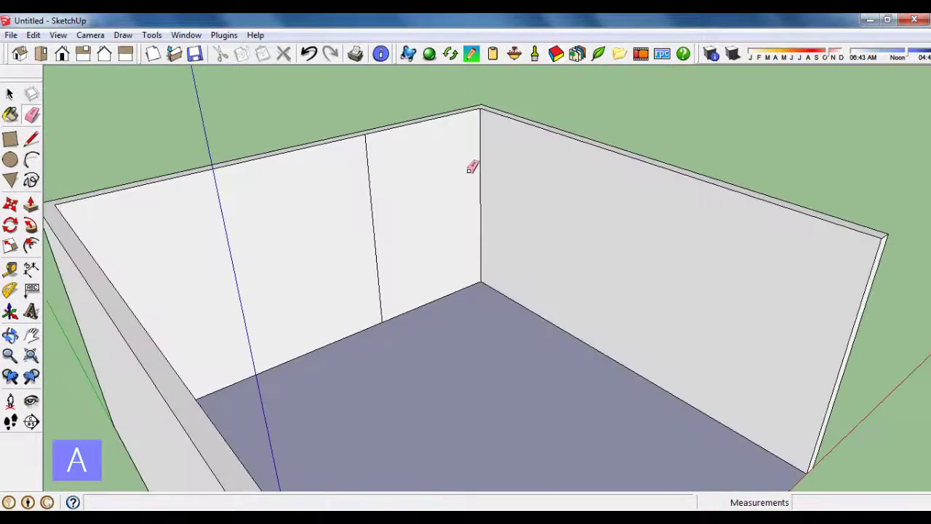
scroll(471, 166, up, 4)
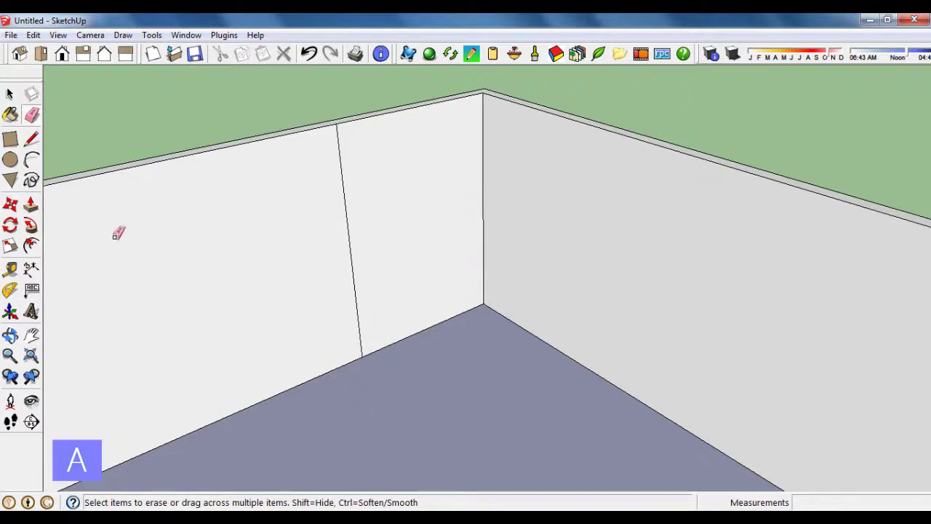
Step: Place two guides up the wall section: 60 cm above the floor, then 60 cm higher
click(19, 268)
scroll(408, 302, up, 2)
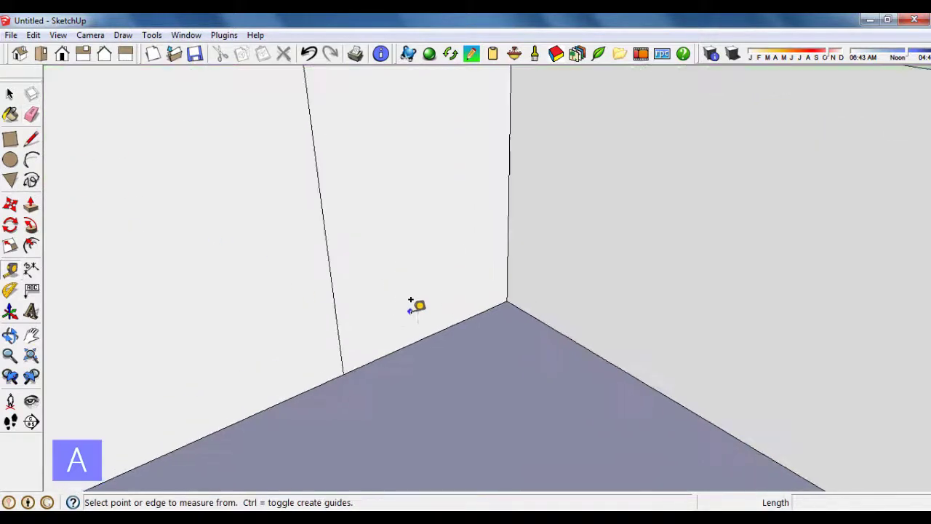
click(419, 342)
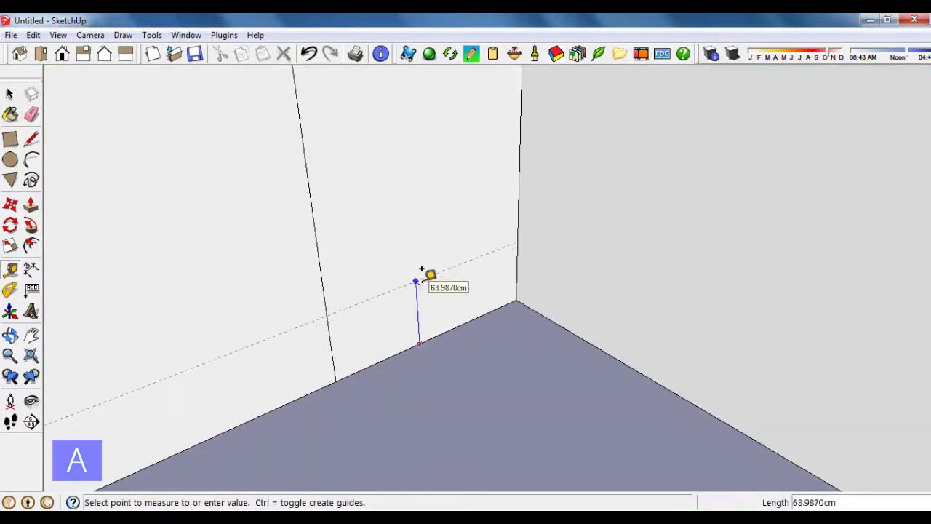
text(60)
key(Return)
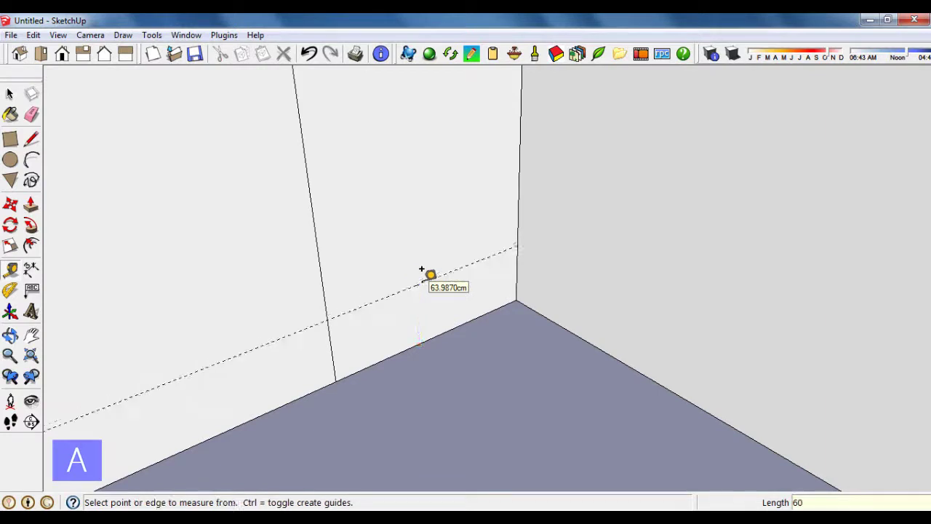
scroll(427, 298, down, 2)
scroll(437, 276, up, 2)
click(434, 308)
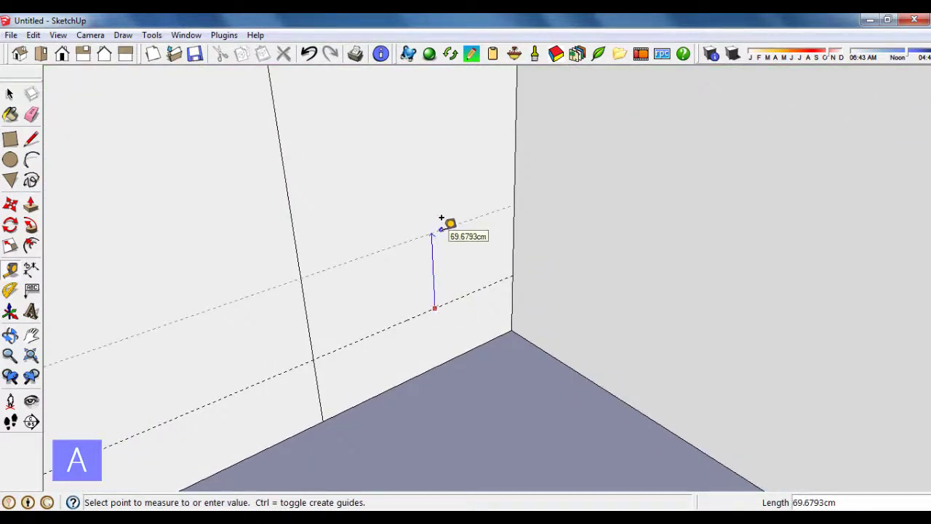
key(Return)
scroll(426, 356, down, 2)
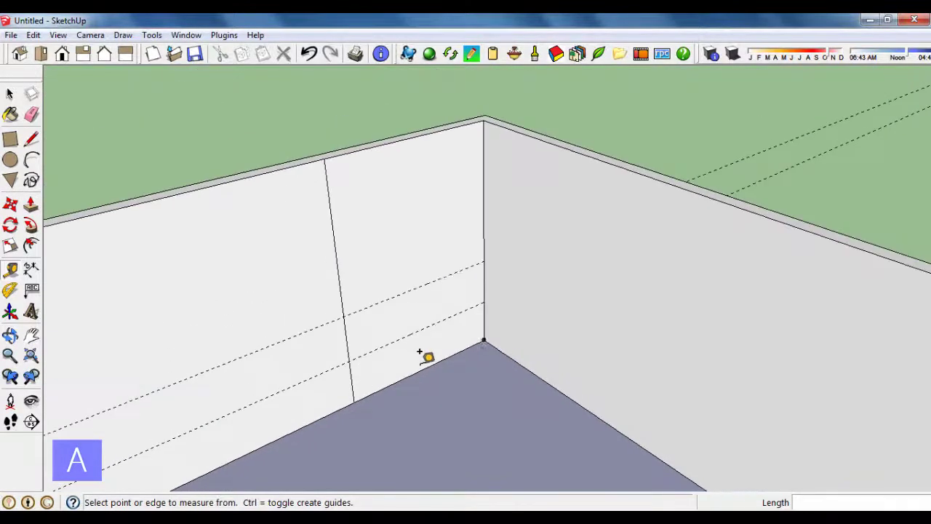
scroll(433, 266, up, 1)
Step: Add two more guides above them, spaced 40 cm and then 60 cm
click(437, 283)
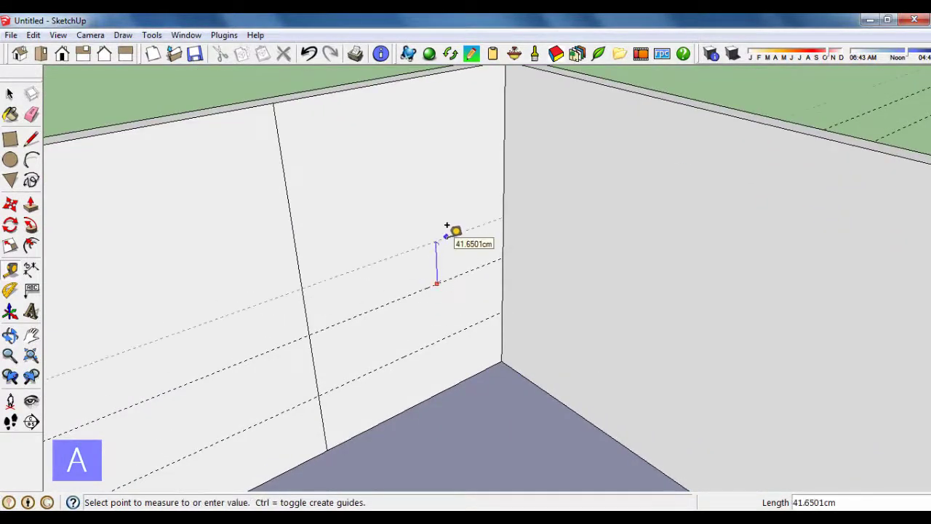
text(40)
key(Return)
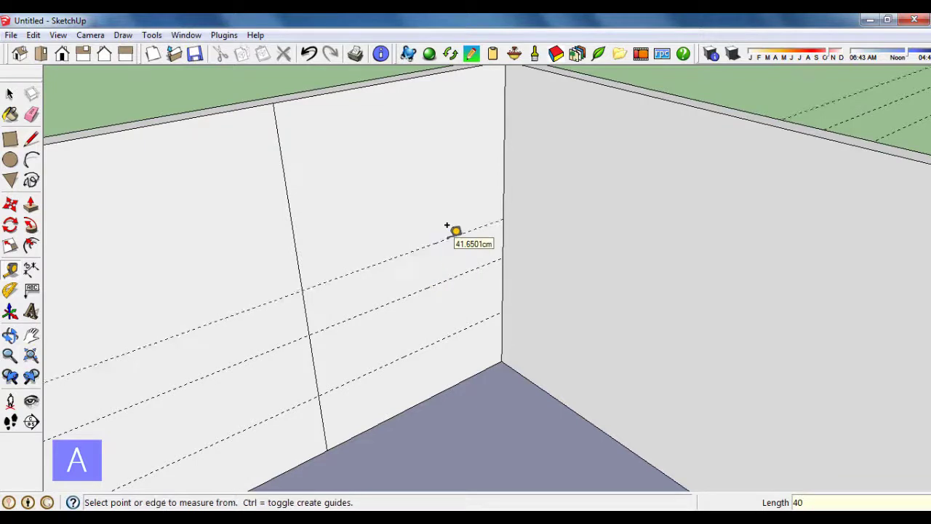
click(420, 248)
text(60)
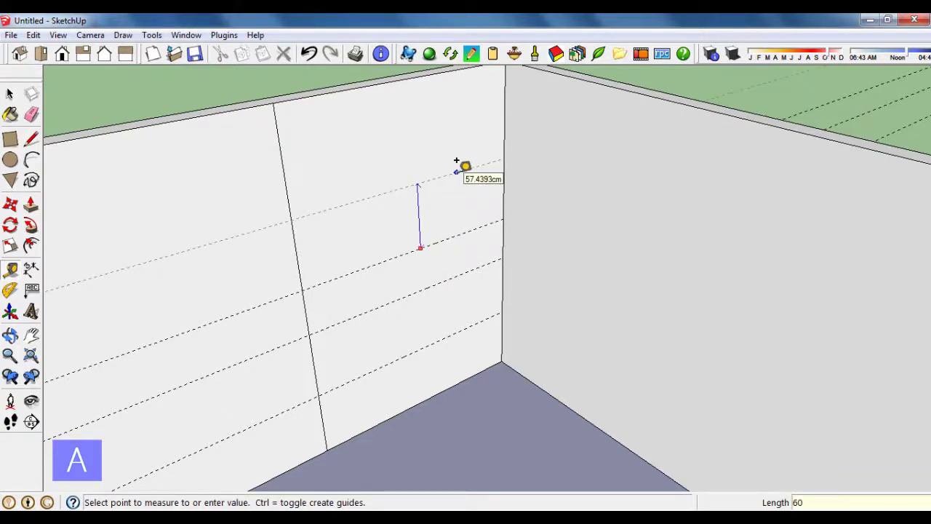
key(Return)
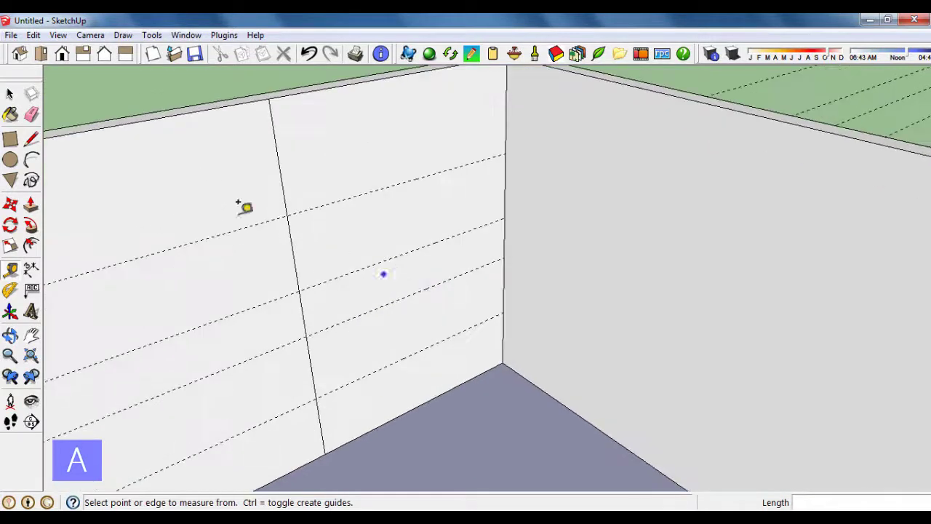
click(10, 138)
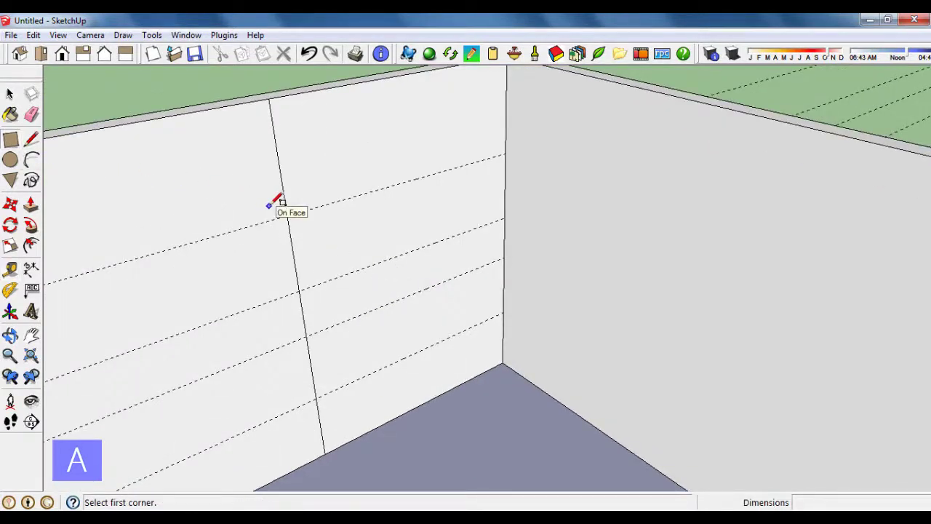
Step: Draw two panel rectangles from guide intersections on the section edge to the corner
key(space)
mouse_move(139, 202)
middle_down()
mouse_move(223, 266)
mouse_move(342, 265)
middle_up()
scroll(342, 264, down, 1)
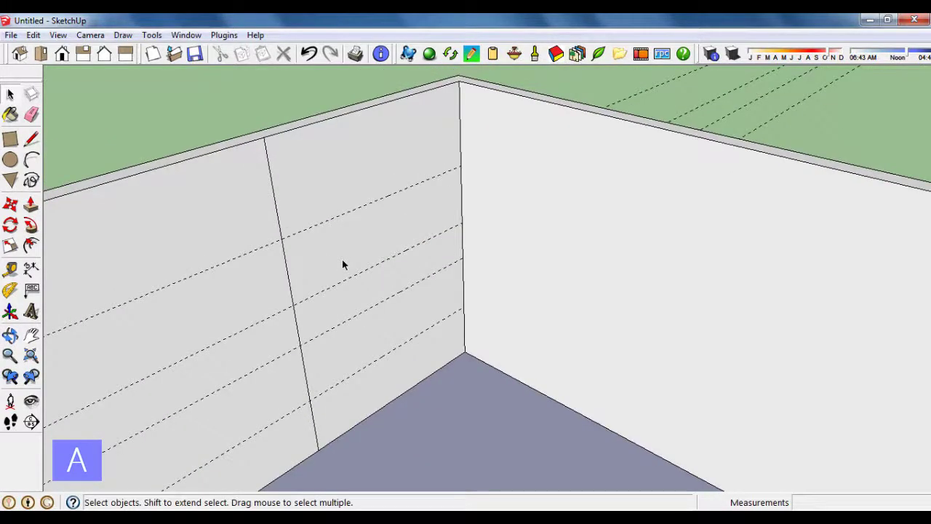
scroll(342, 265, up, 1)
click(9, 141)
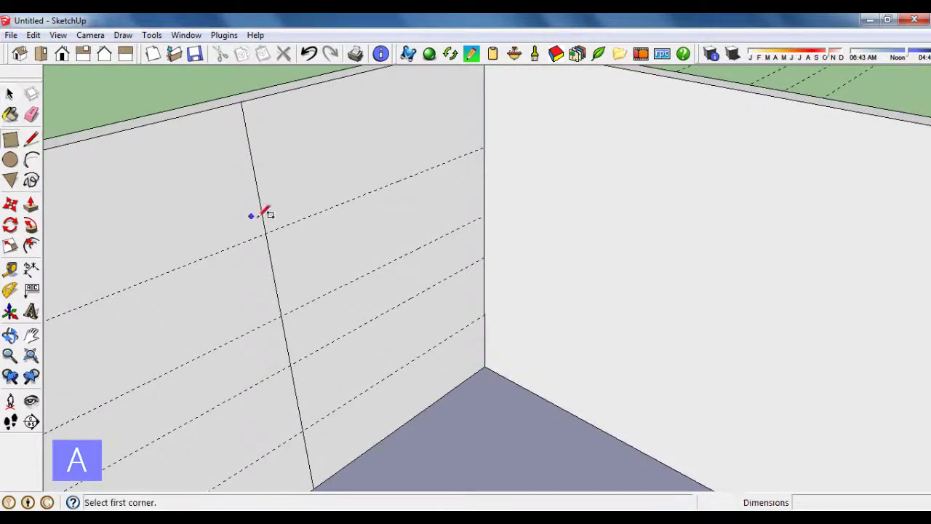
click(266, 233)
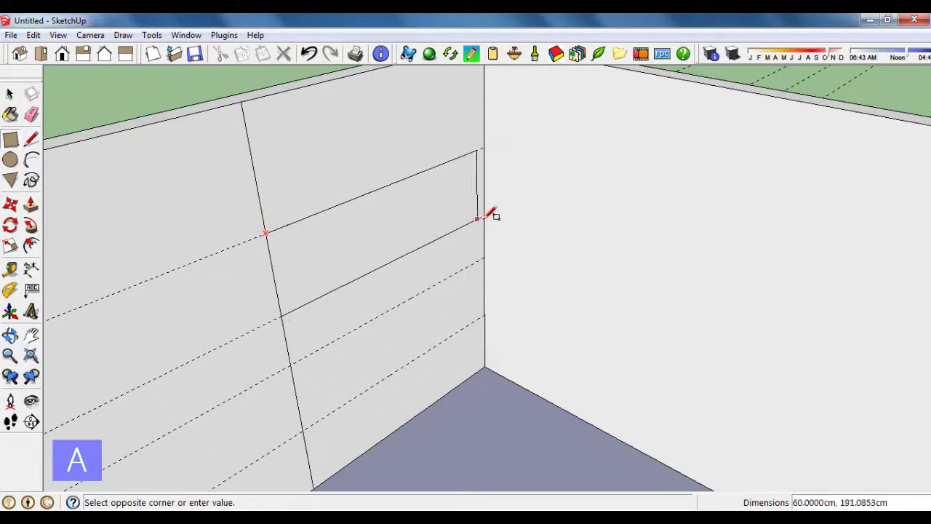
click(484, 216)
click(290, 365)
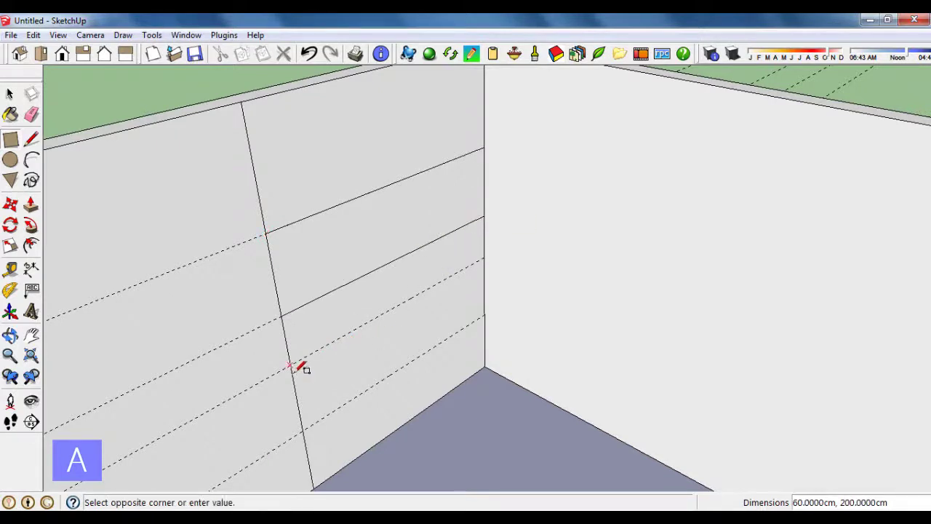
click(489, 309)
scroll(413, 295, down, 2)
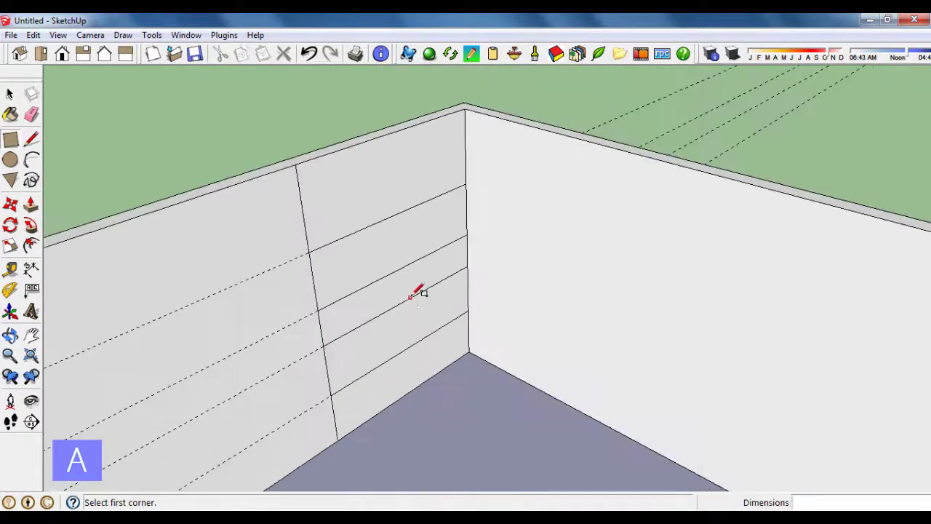
Step: Delete all the dashed guide lines
click(31, 114)
key(Delete)
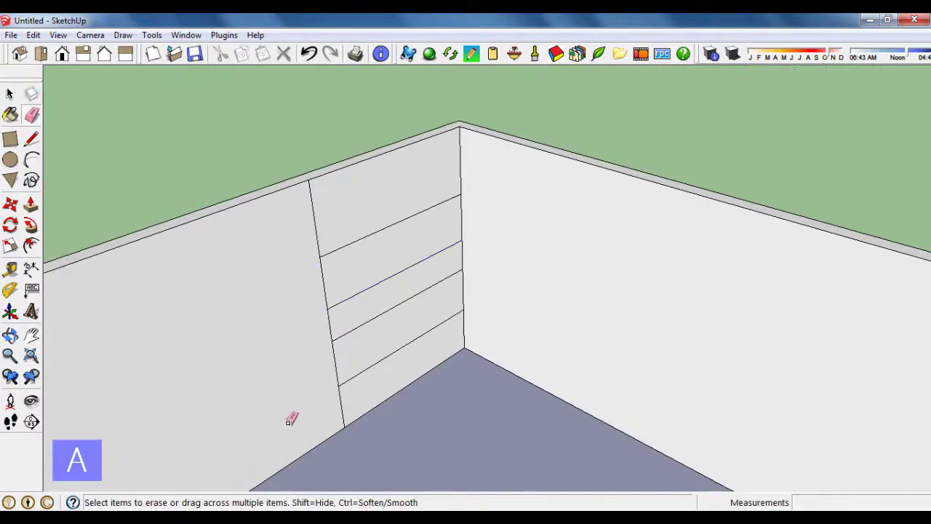
mouse_move(276, 350)
middle_down()
mouse_move(372, 307)
mouse_move(270, 322)
middle_up()
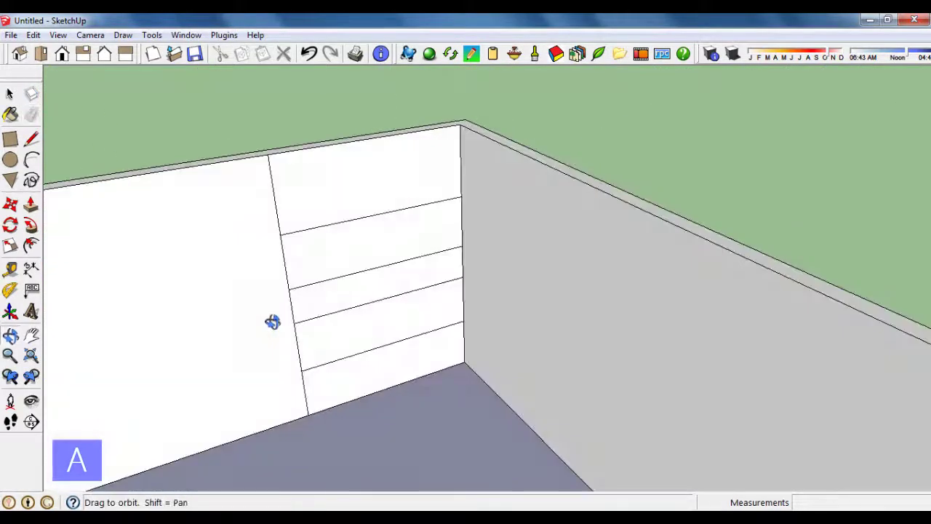
Step: Offset an inner rectangle inside the upper panel and repeat the same inset on the lower panel
scroll(357, 246, up, 2)
scroll(356, 267, up, 2)
scroll(357, 267, up, 2)
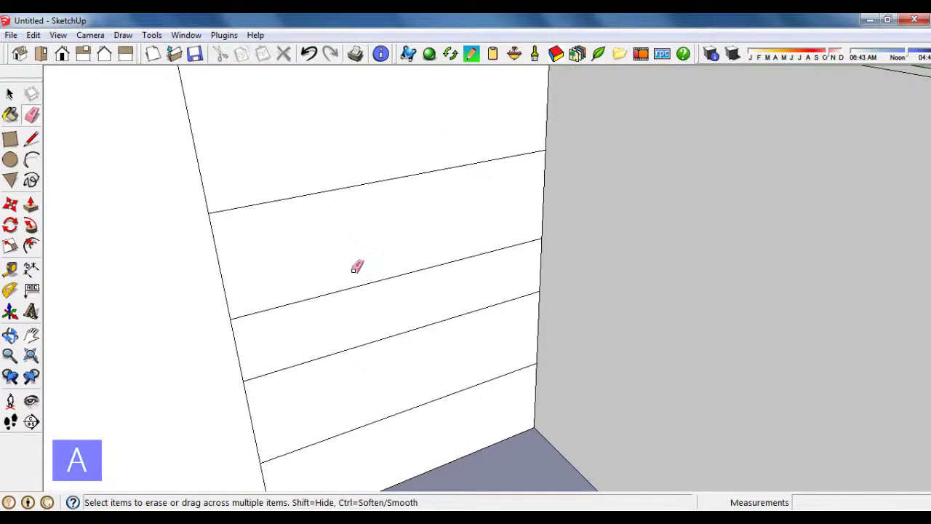
click(30, 245)
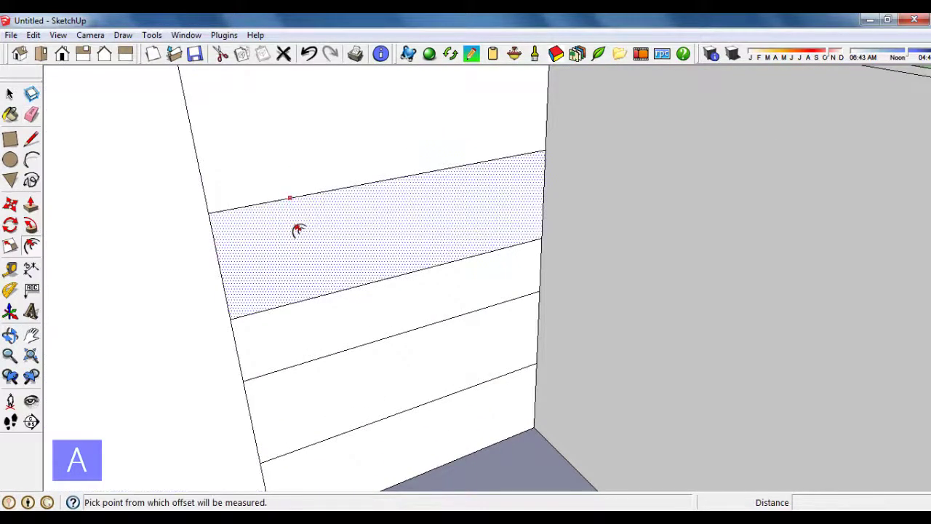
click(298, 230)
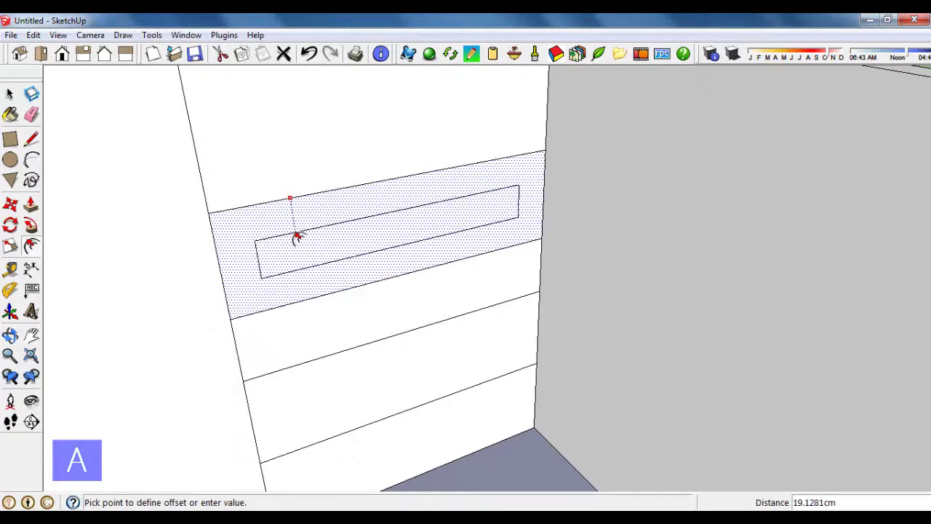
click(297, 238)
scroll(297, 238, down, 2)
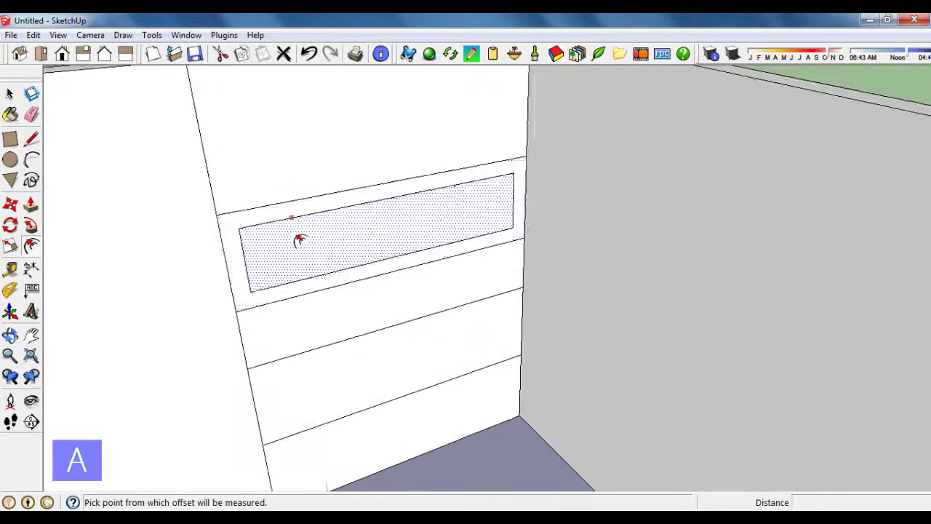
double_click(376, 334)
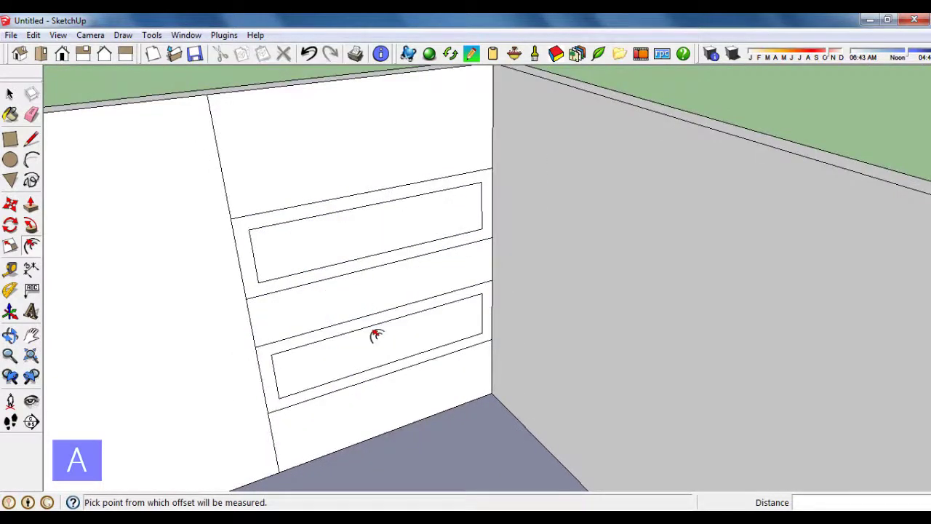
Step: Extrude the upper and lower inset frames 30 cm out from the wall
click(31, 206)
middle_drag(265, 249, 433, 251)
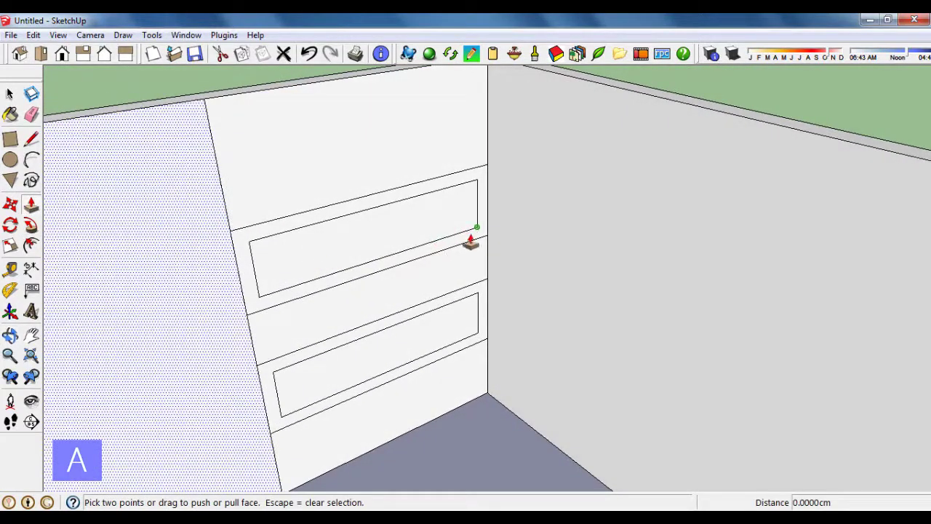
scroll(478, 211, up, 2)
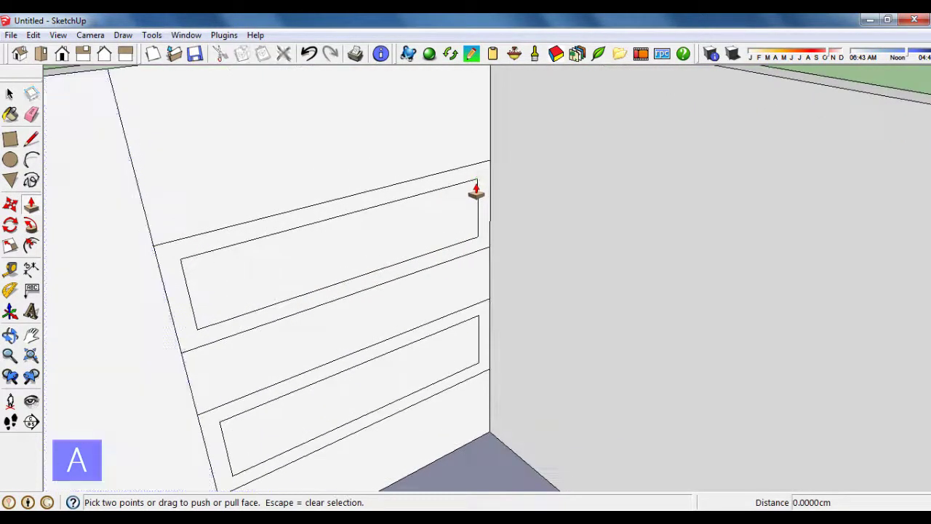
click(486, 192)
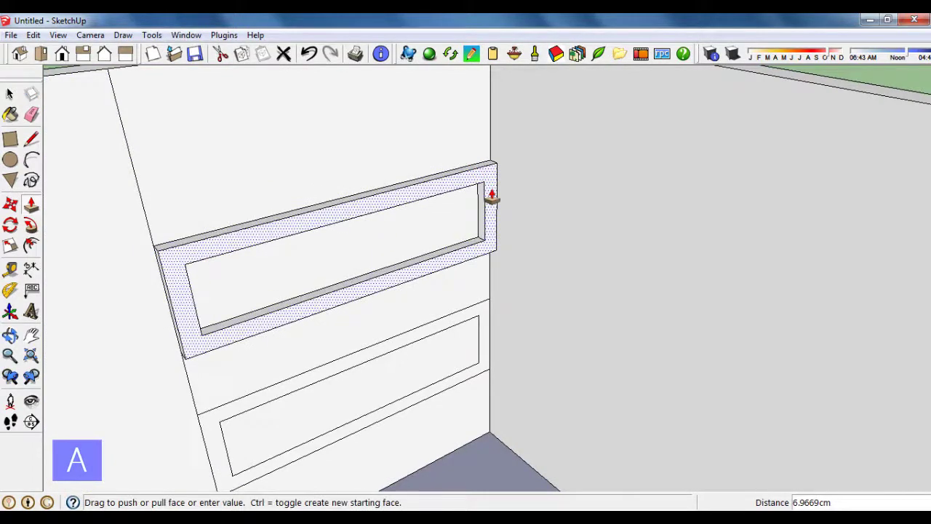
key(Return)
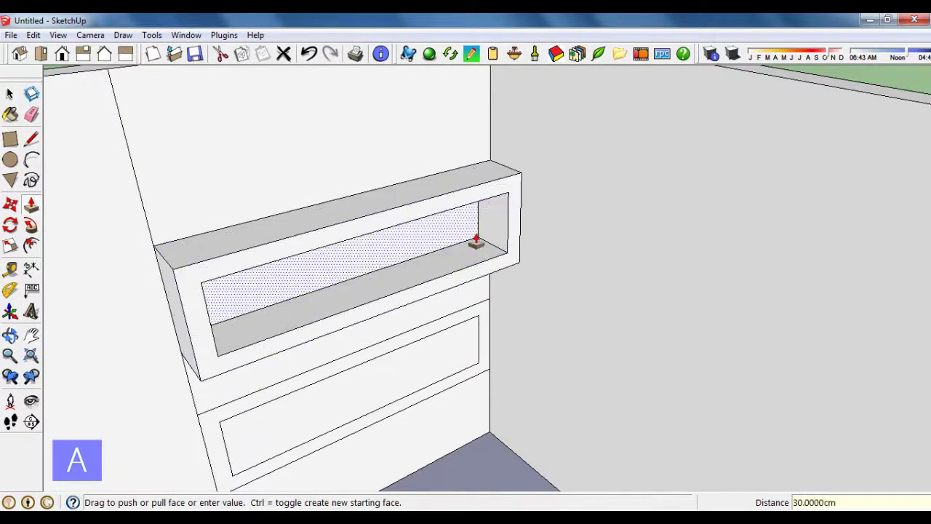
scroll(474, 240, down, 2)
scroll(480, 302, up, 2)
double_click(483, 314)
Step: Push the back-wall face above the shelves by 2 cm
scroll(441, 322, down, 2)
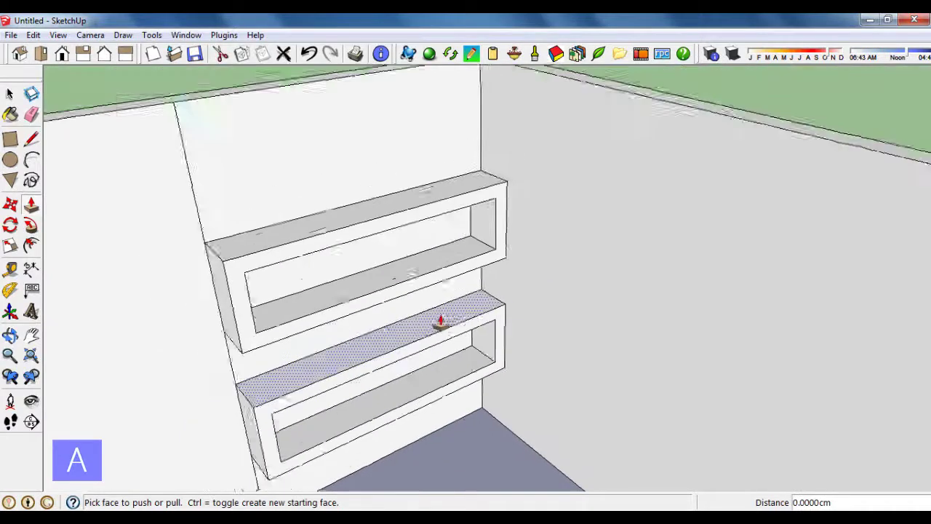
scroll(420, 378, down, 2)
mouse_move(420, 378)
middle_down()
mouse_move(414, 336)
mouse_move(430, 337)
middle_up()
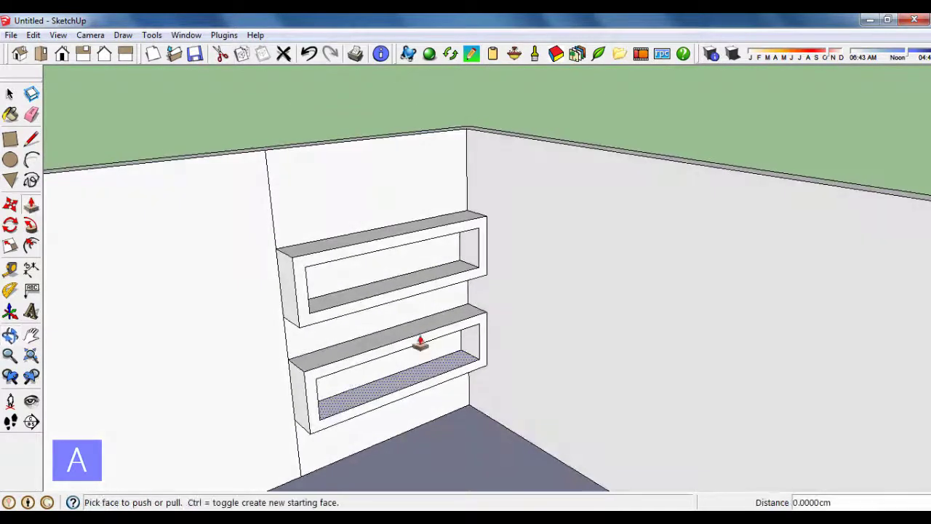
scroll(318, 228, up, 2)
scroll(320, 229, up, 2)
scroll(320, 229, down, 2)
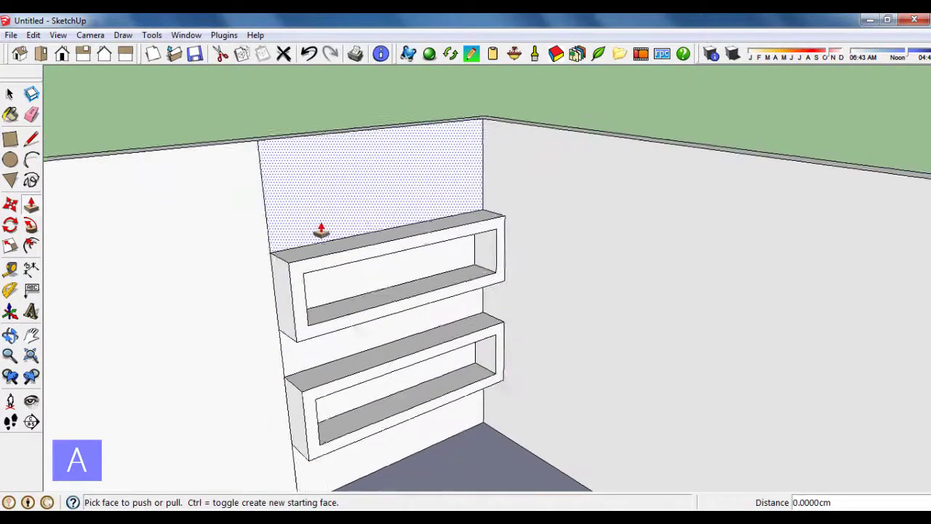
middle_drag(322, 229, 325, 272)
scroll(327, 270, up, 2)
scroll(328, 271, up, 1)
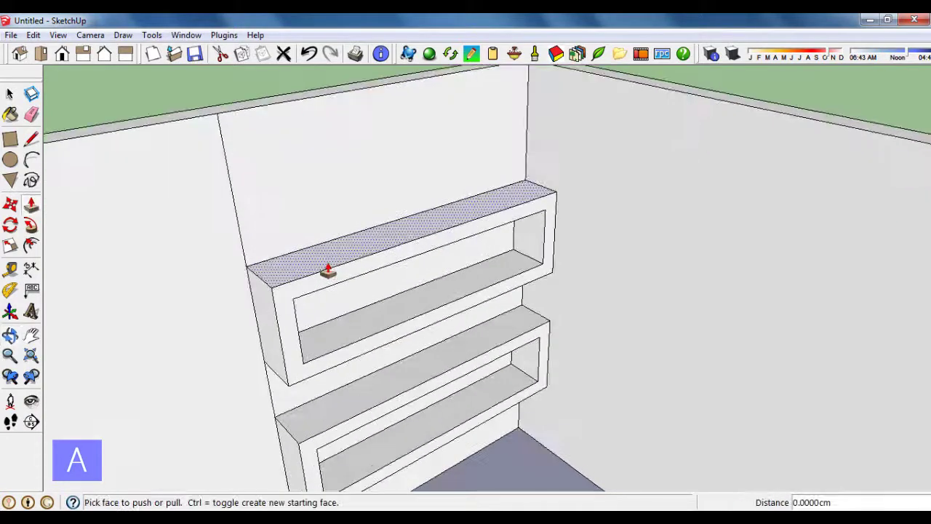
scroll(320, 251, down, 2)
scroll(317, 233, down, 1)
click(320, 216)
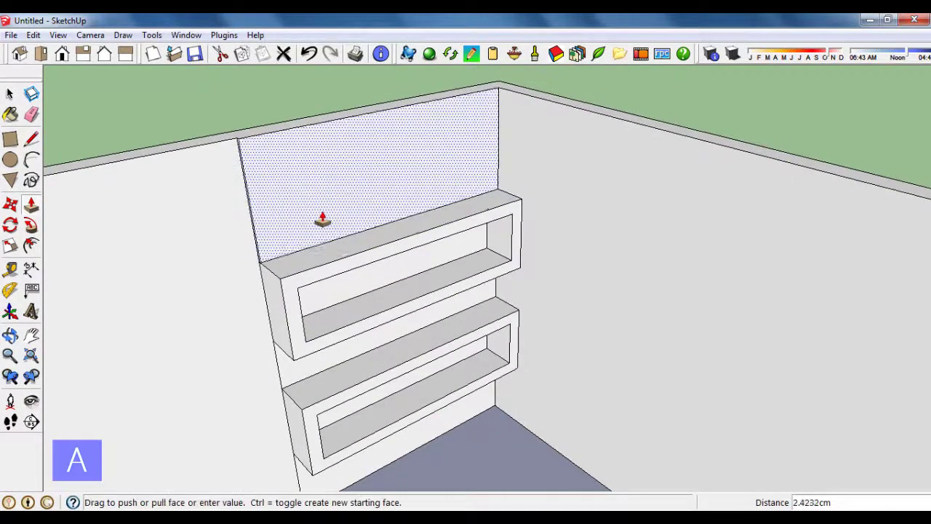
key(Return)
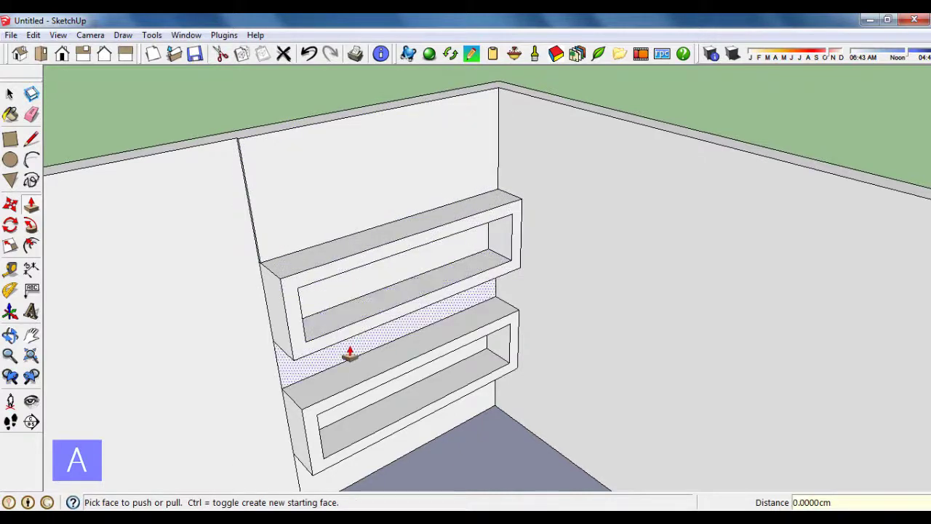
scroll(380, 460, down, 2)
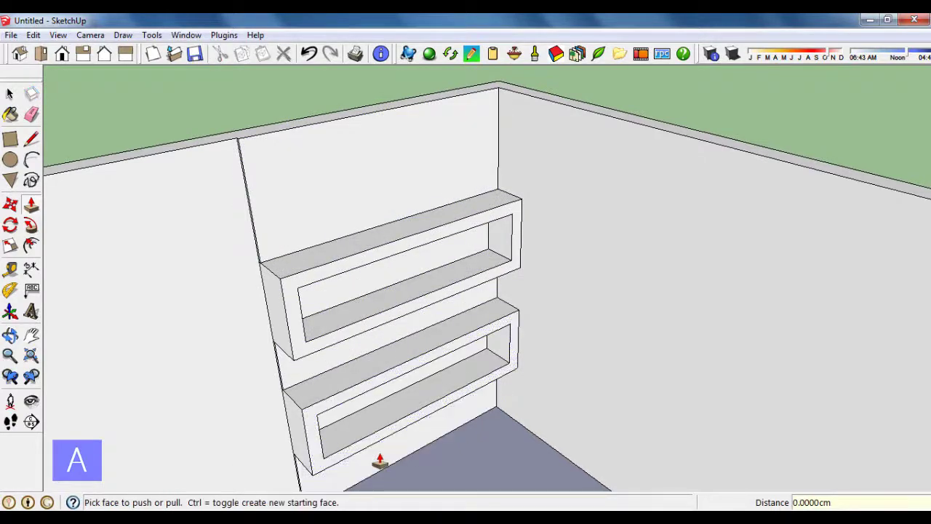
scroll(291, 297, down, 2)
mouse_move(291, 296)
middle_down()
mouse_move(374, 318)
mouse_move(361, 265)
mouse_move(278, 266)
mouse_move(386, 299)
mouse_move(309, 271)
middle_up()
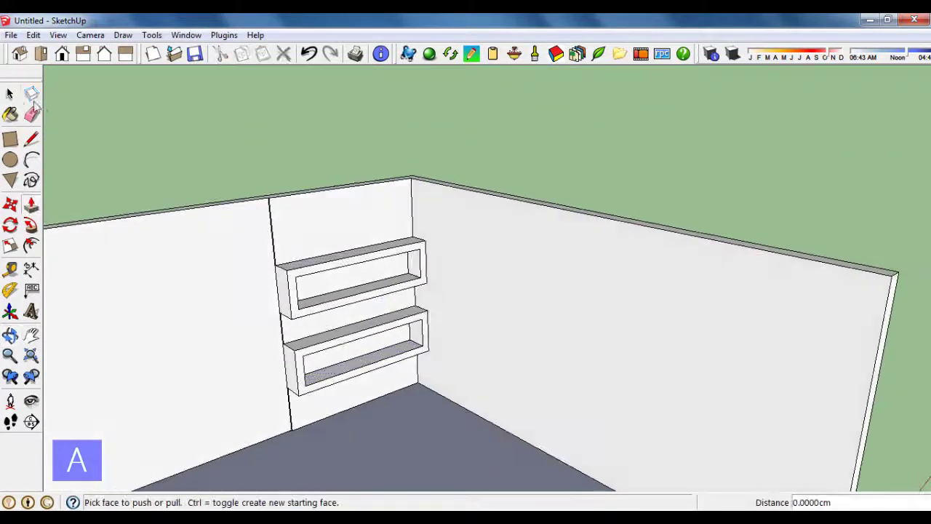
Step: Draw an 80 x 200 cm rectangle face on the ground next to the room
key(space)
scroll(367, 275, down, 3)
middle_drag(368, 275, 264, 297)
scroll(371, 268, down, 2)
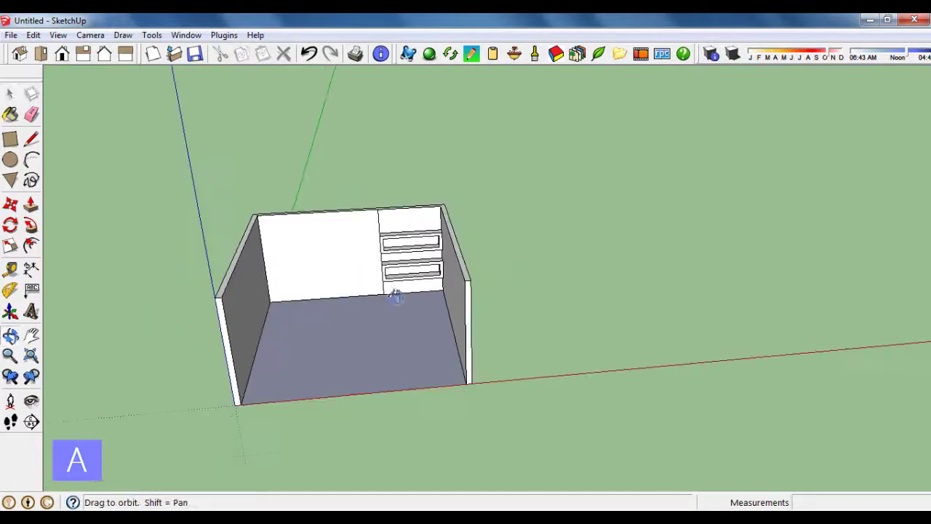
mouse_move(395, 297)
middle_down()
mouse_move(385, 331)
mouse_move(381, 311)
mouse_move(353, 316)
middle_up()
scroll(427, 322, up, 2)
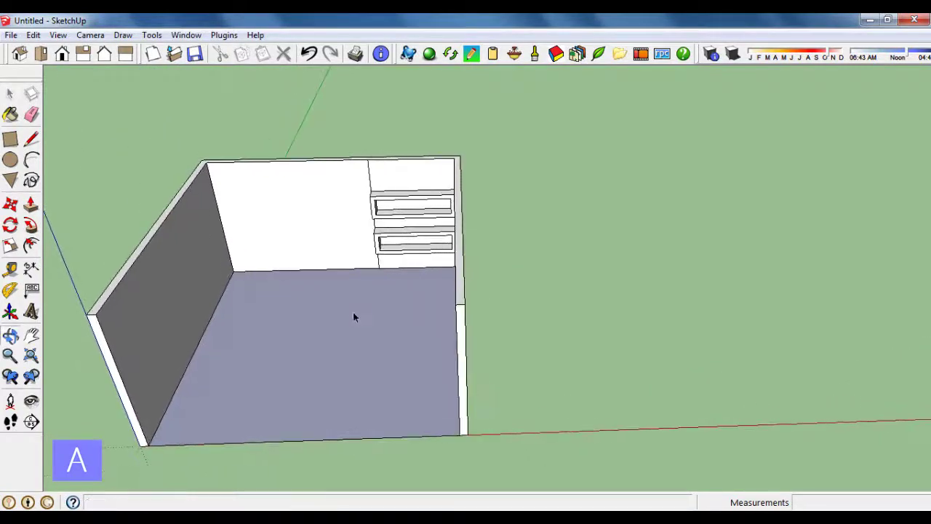
scroll(418, 298, down, 2)
scroll(472, 289, up, 3)
scroll(471, 289, up, 2)
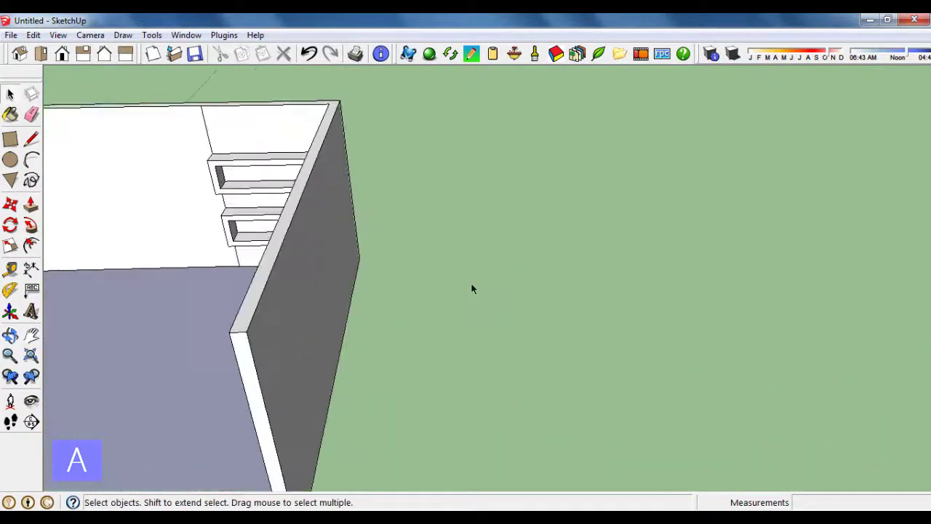
click(10, 140)
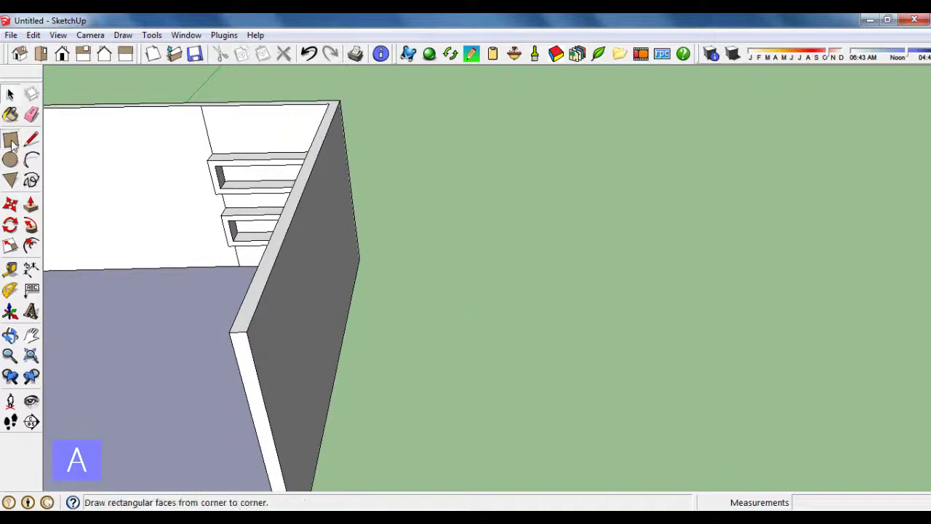
click(441, 360)
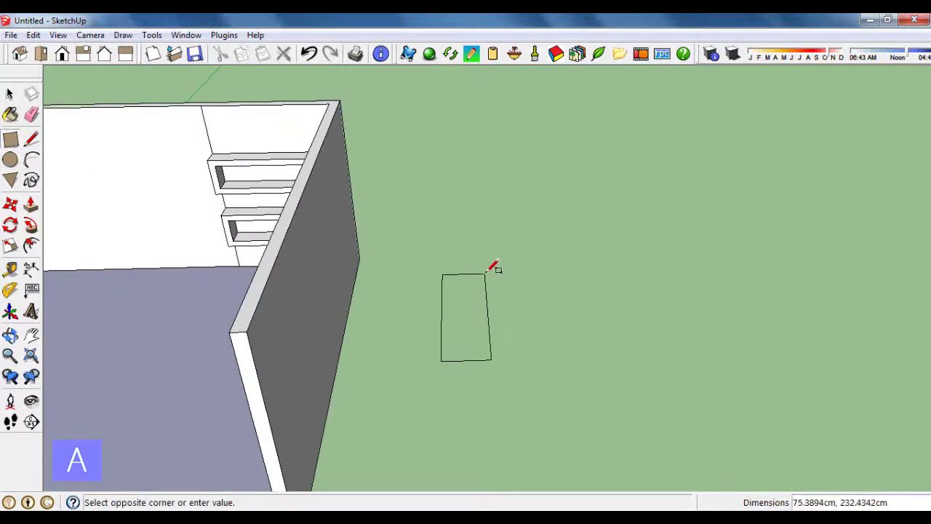
text(80,)
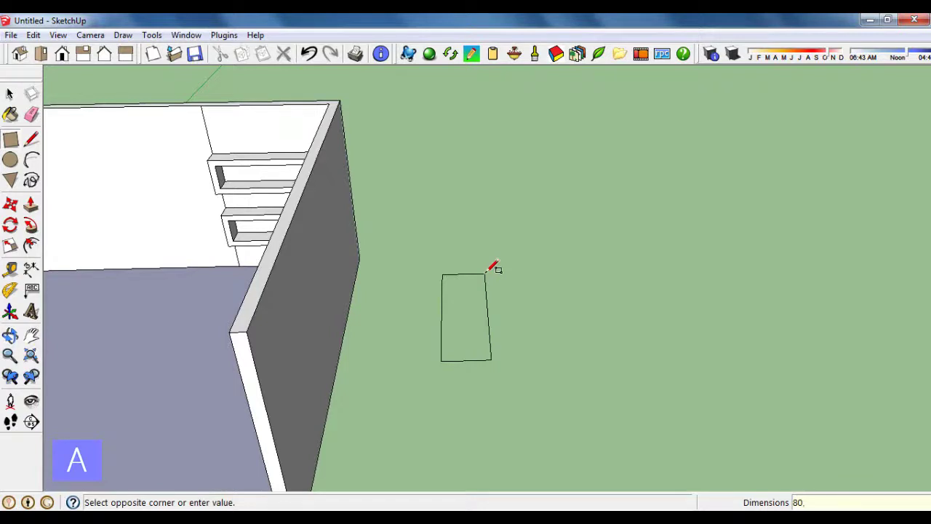
text(0)
key(Return)
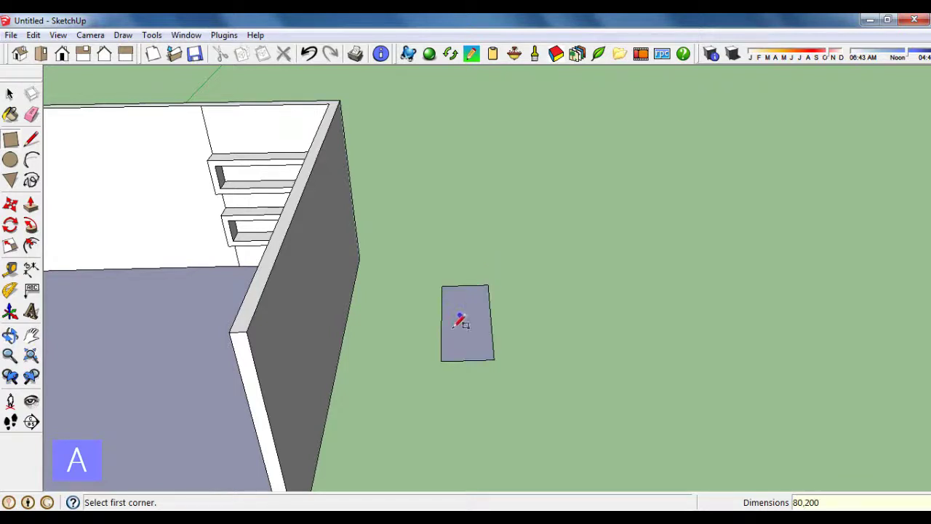
mouse_move(461, 318)
middle_down()
mouse_move(461, 354)
mouse_move(553, 327)
middle_up()
scroll(551, 326, up, 1)
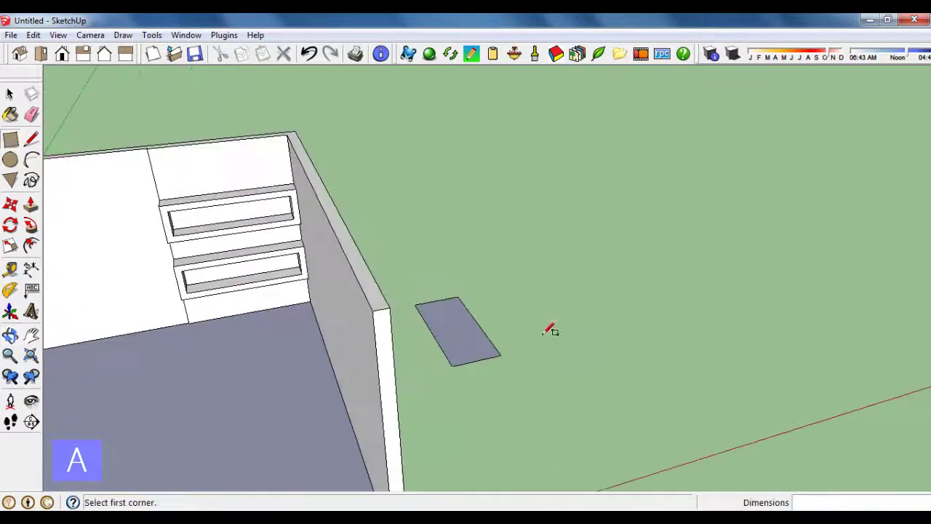
scroll(524, 333, up, 2)
scroll(501, 339, up, 2)
scroll(486, 340, up, 1)
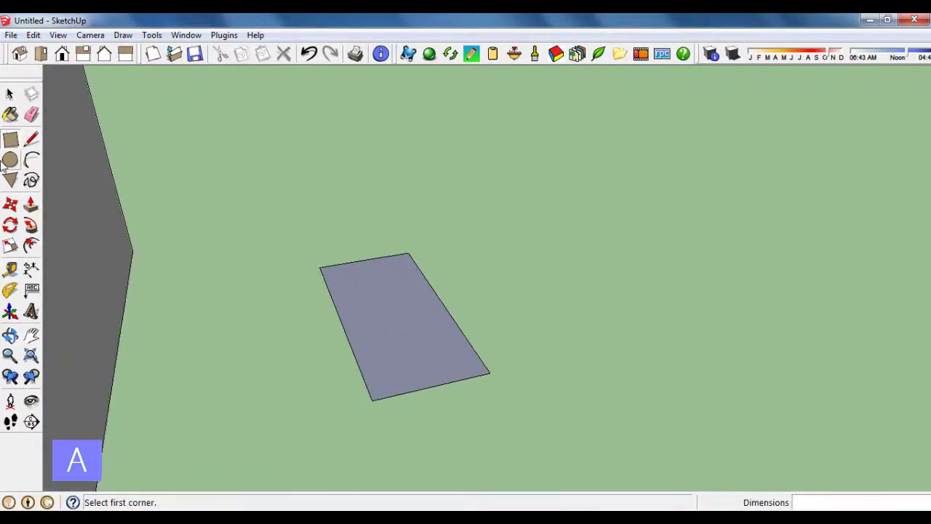
Step: Move the 80 by 200 cm ground rectangle further to the right
click(9, 94)
mouse_move(405, 270)
middle_down()
mouse_move(439, 286)
mouse_move(356, 266)
middle_up()
drag(339, 225, 446, 344)
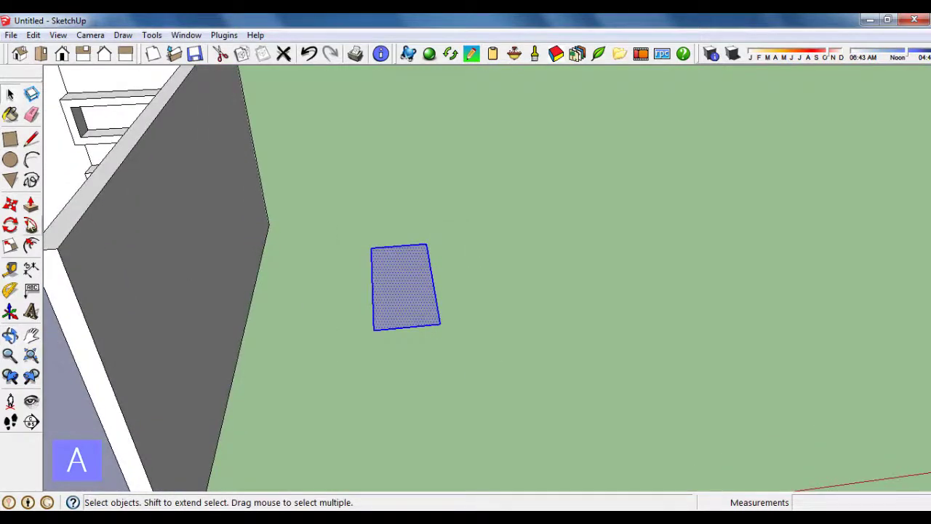
click(10, 204)
click(313, 382)
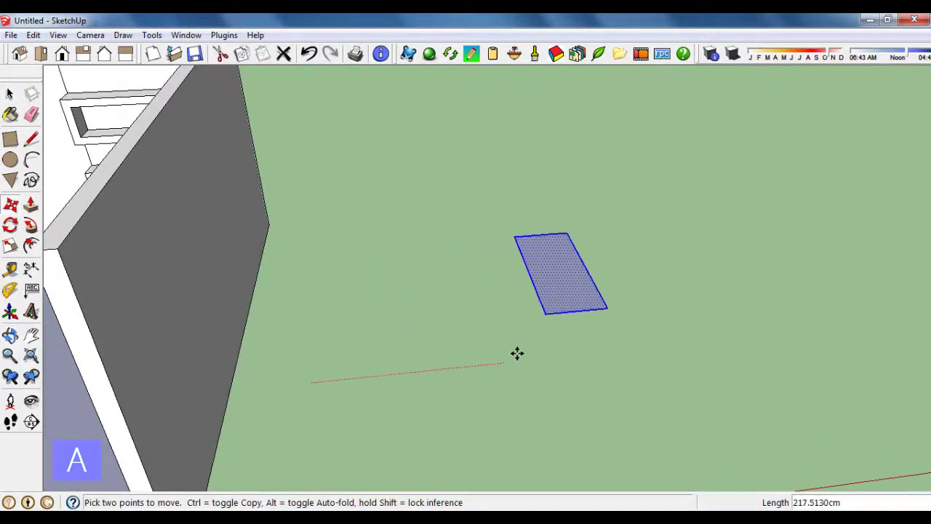
click(539, 352)
click(9, 94)
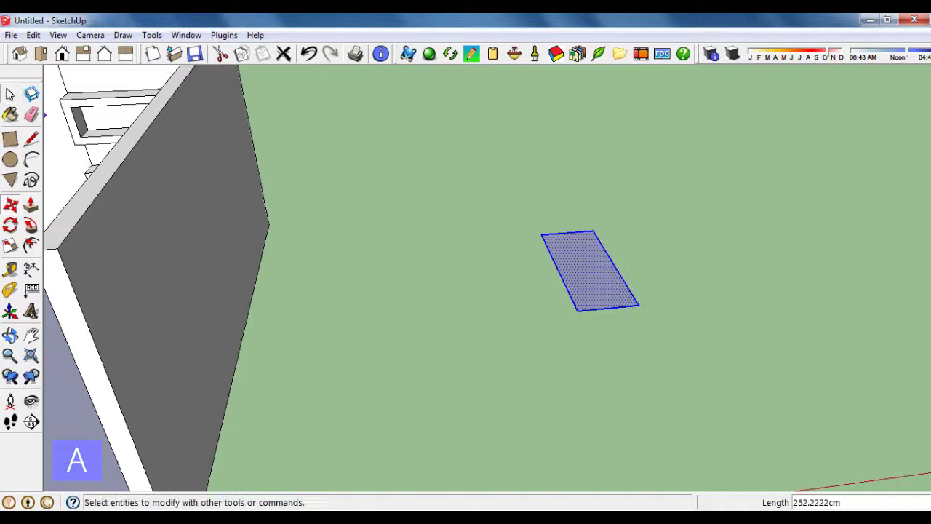
click(471, 229)
Step: Push/Pull the rectangle up 80 cm into a solid block
scroll(660, 283, up, 2)
scroll(603, 277, up, 2)
scroll(603, 276, up, 1)
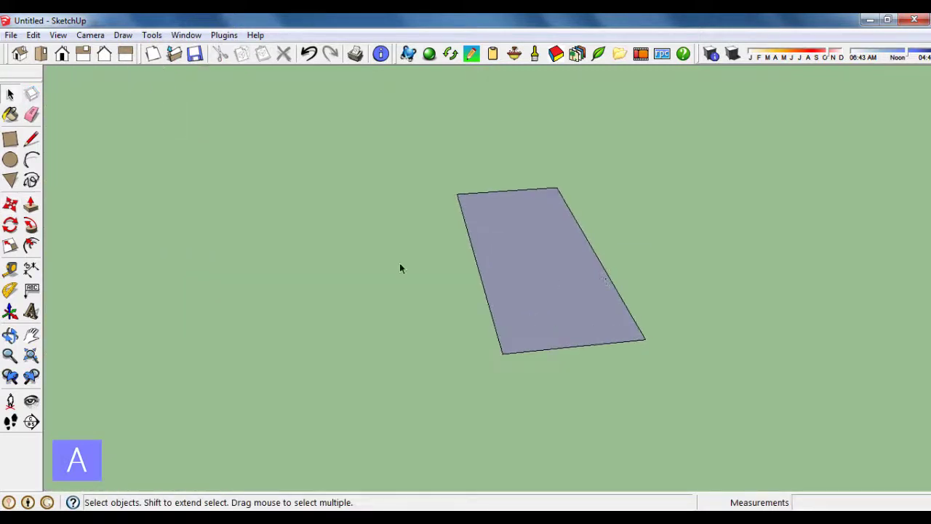
click(30, 205)
click(539, 293)
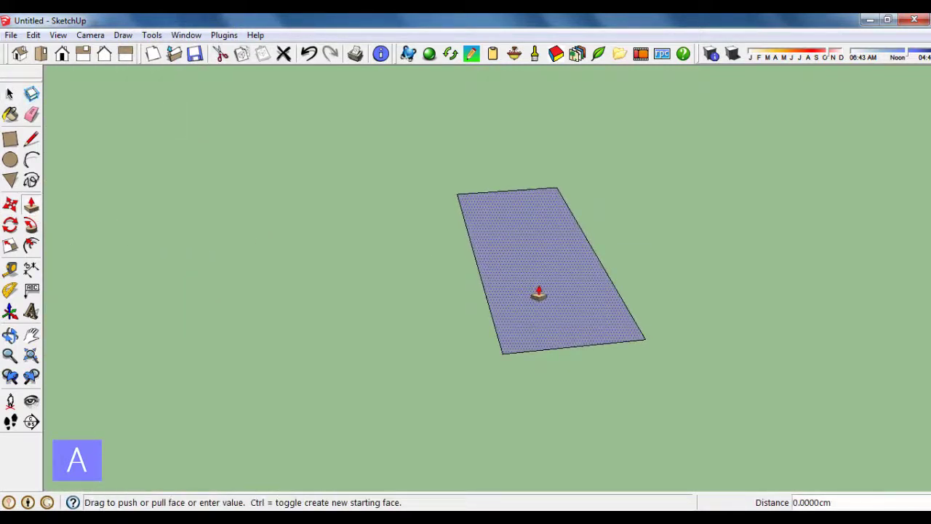
drag(538, 293, 536, 240)
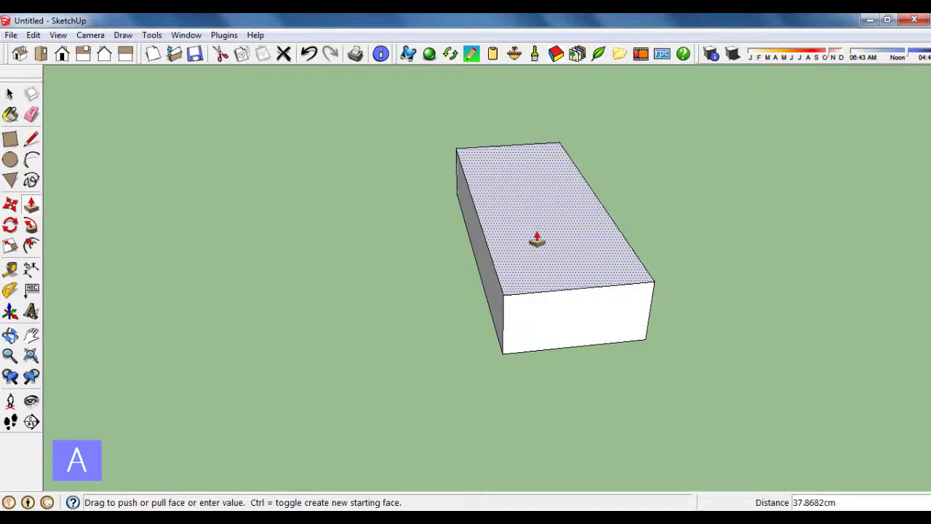
text(80)
key(Return)
mouse_move(528, 318)
middle_down()
mouse_move(507, 260)
mouse_move(611, 262)
mouse_move(514, 266)
mouse_move(525, 251)
mouse_move(560, 245)
middle_up()
scroll(507, 260, up, 3)
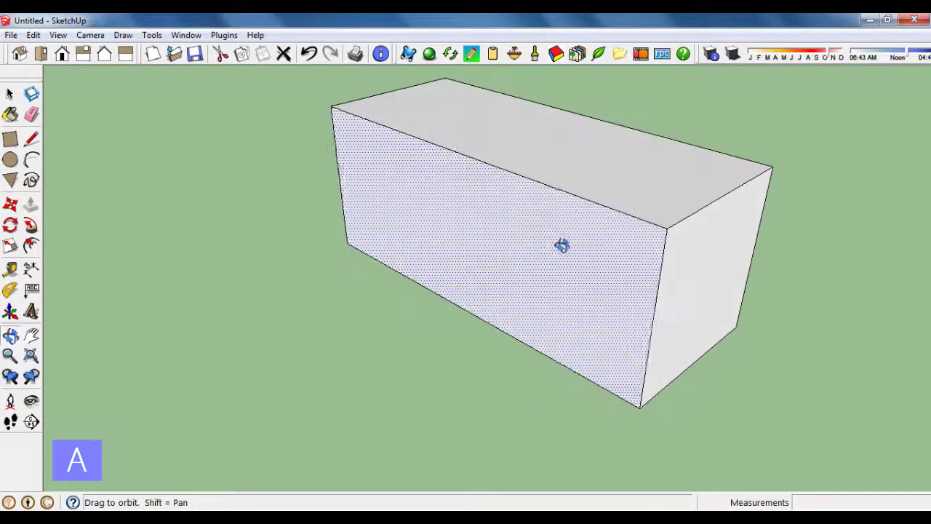
scroll(516, 202, up, 2)
scroll(519, 199, up, 2)
middle_drag(520, 199, 549, 204)
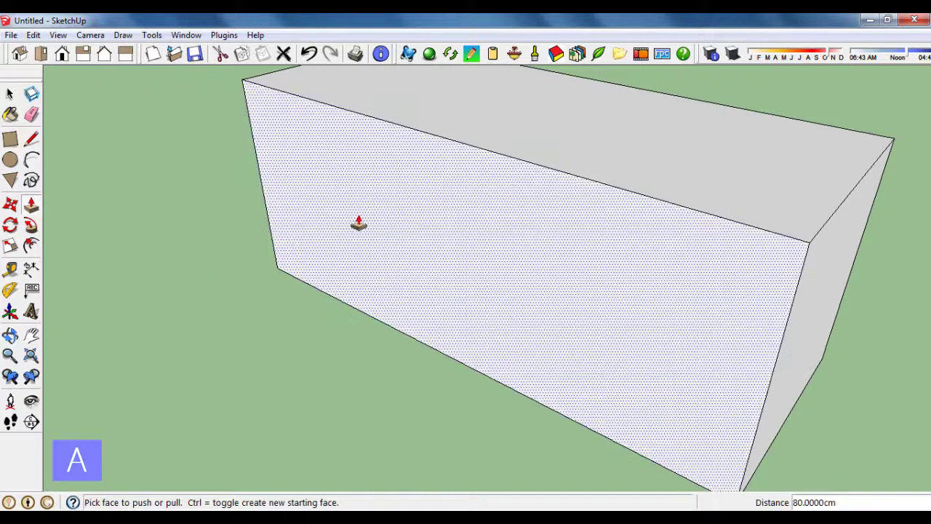
Step: Add guides 2 cm below the box's top edge and 2 cm in from its right edge
click(12, 270)
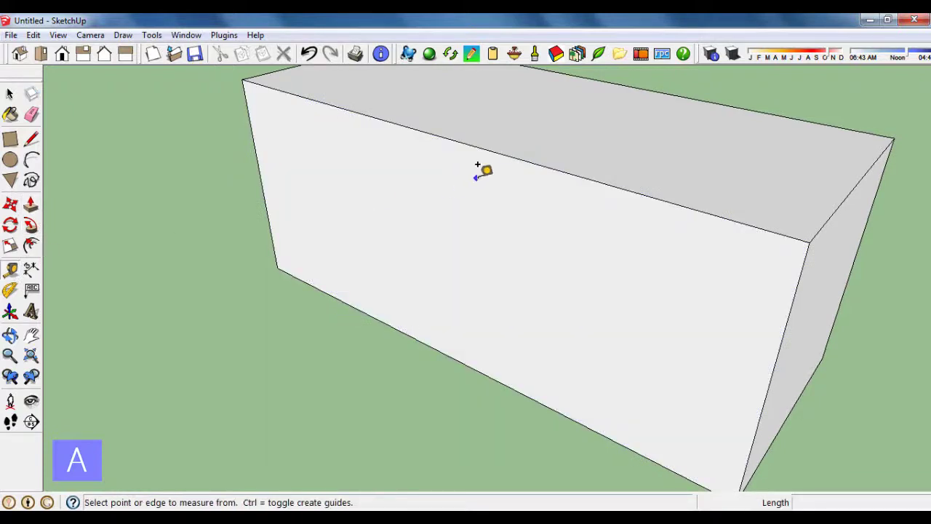
click(501, 149)
text(2)
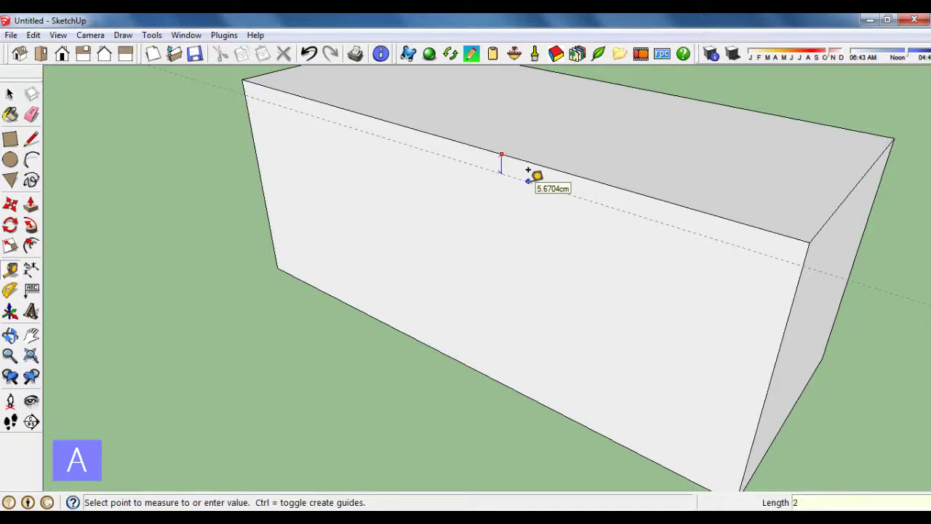
key(Return)
middle_drag(586, 201, 586, 207)
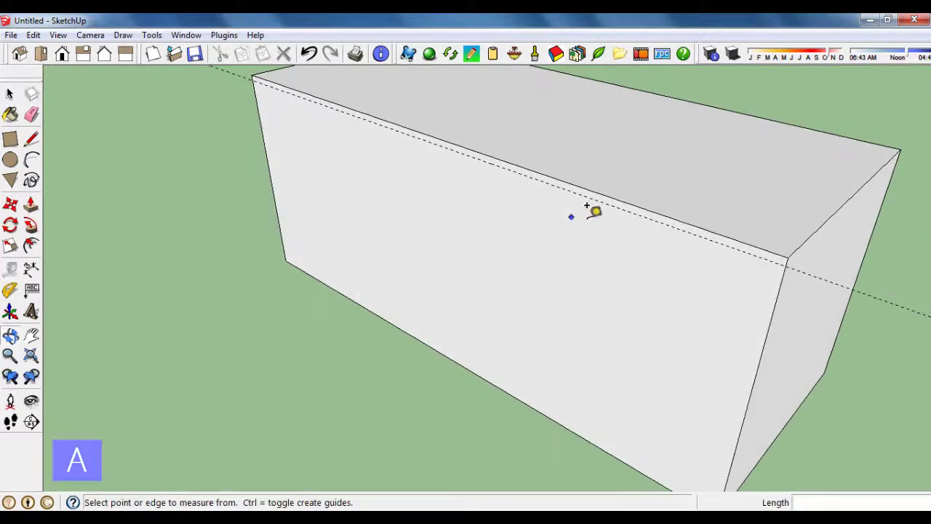
click(826, 215)
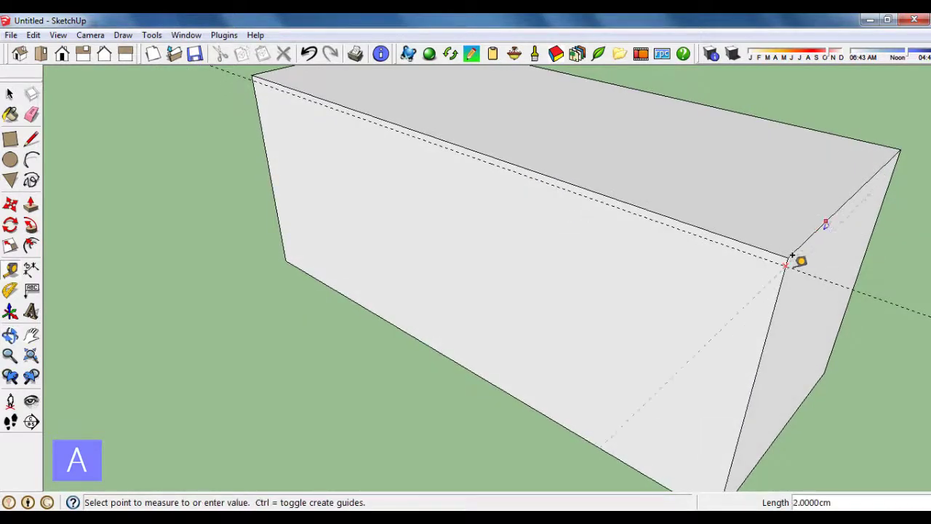
click(793, 259)
middle_drag(667, 272, 676, 266)
middle_drag(555, 255, 561, 253)
Step: Draw a thin strip rectangle along the box's top edge from the guide intersection
click(12, 141)
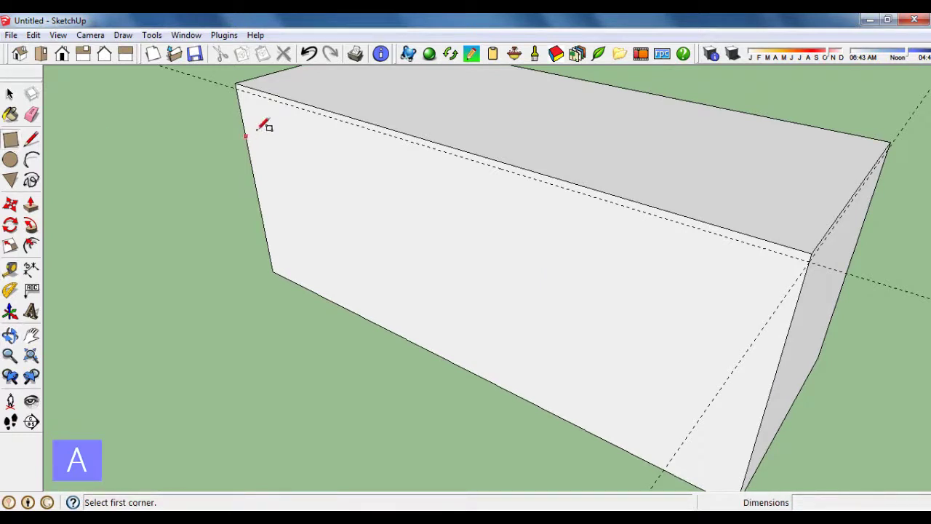
scroll(243, 86, up, 2)
scroll(243, 83, up, 1)
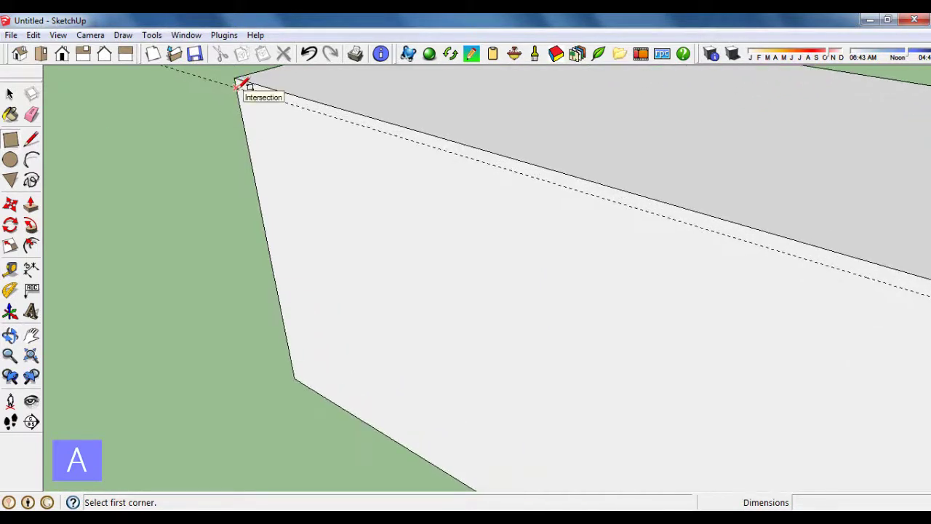
click(240, 85)
scroll(422, 170, down, 2)
scroll(426, 172, down, 2)
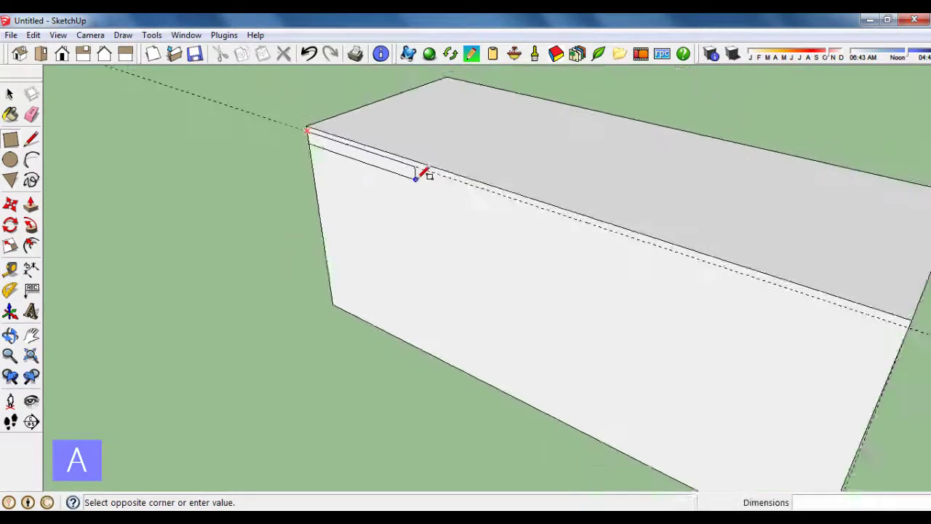
scroll(427, 172, down, 2)
mouse_move(773, 252)
middle_down()
mouse_move(709, 250)
mouse_move(767, 270)
middle_up()
scroll(769, 262, up, 2)
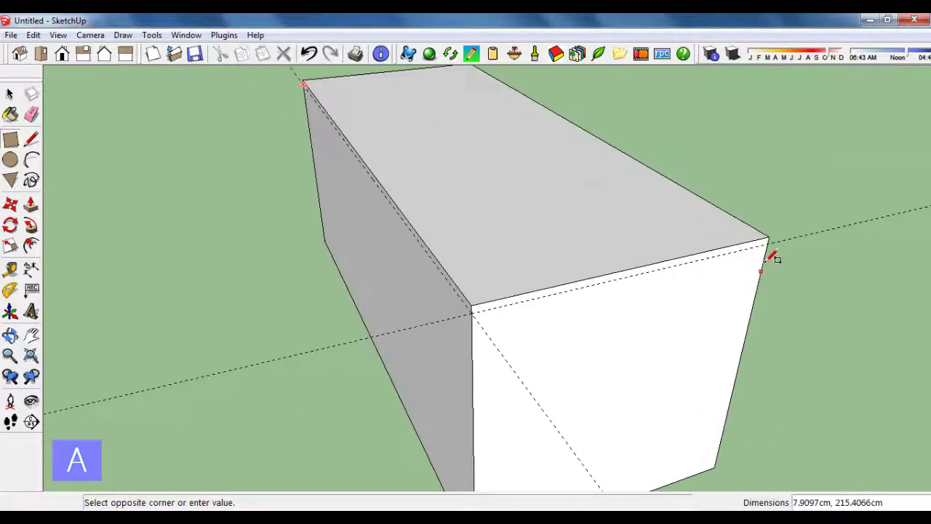
click(775, 237)
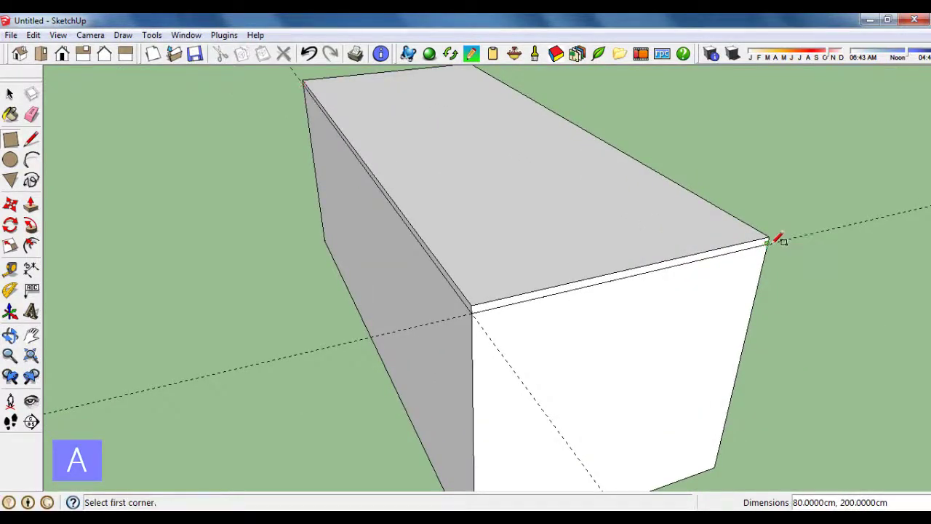
click(10, 93)
scroll(465, 220, down, 2)
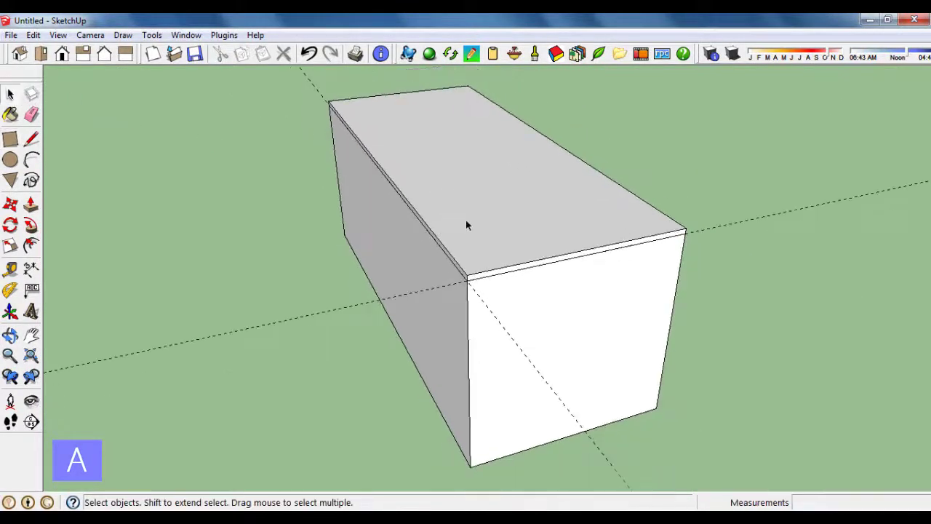
mouse_move(466, 220)
middle_down()
mouse_move(523, 254)
mouse_move(582, 258)
mouse_move(500, 272)
mouse_move(543, 258)
mouse_move(526, 252)
middle_up()
scroll(529, 262, up, 2)
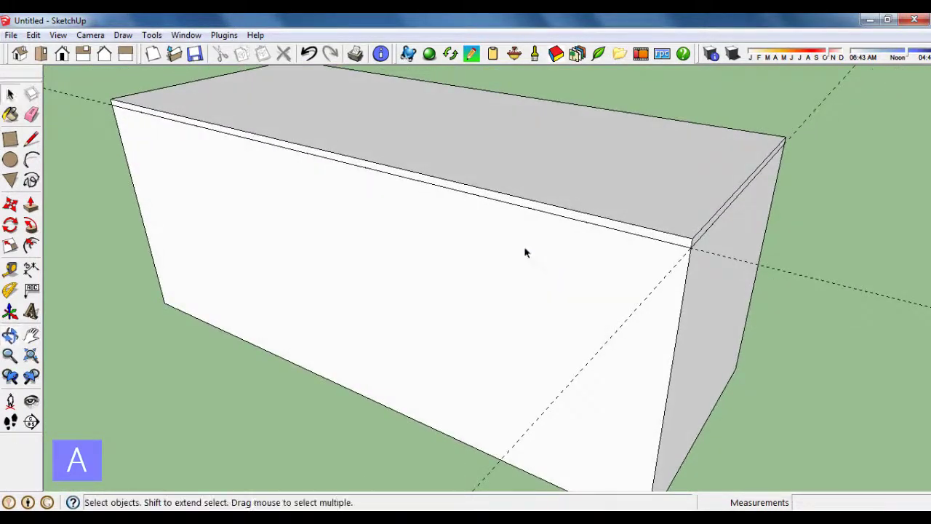
Step: Place guides 4 cm in from the left edge and 4 cm below the front face's top
click(16, 269)
click(149, 218)
text(4)
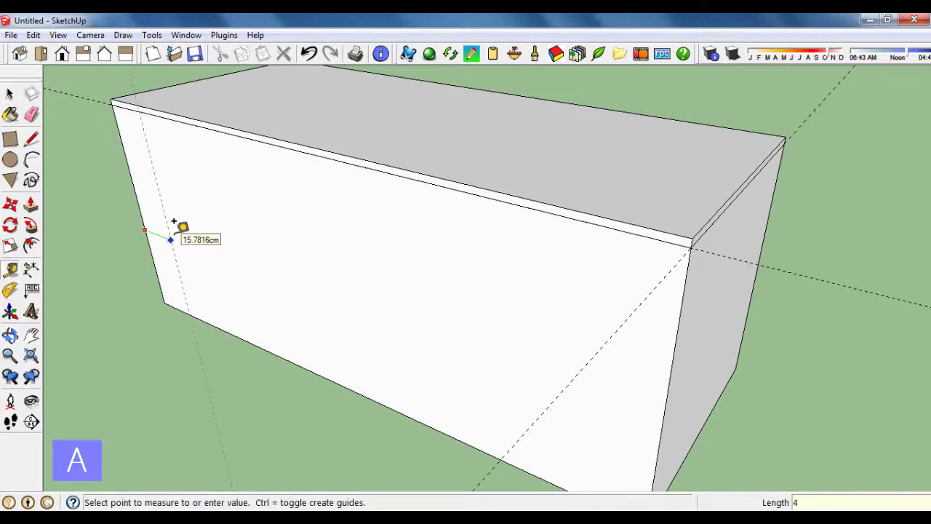
key(Return)
mouse_move(220, 252)
middle_down()
mouse_move(257, 197)
mouse_move(329, 138)
middle_up()
click(343, 120)
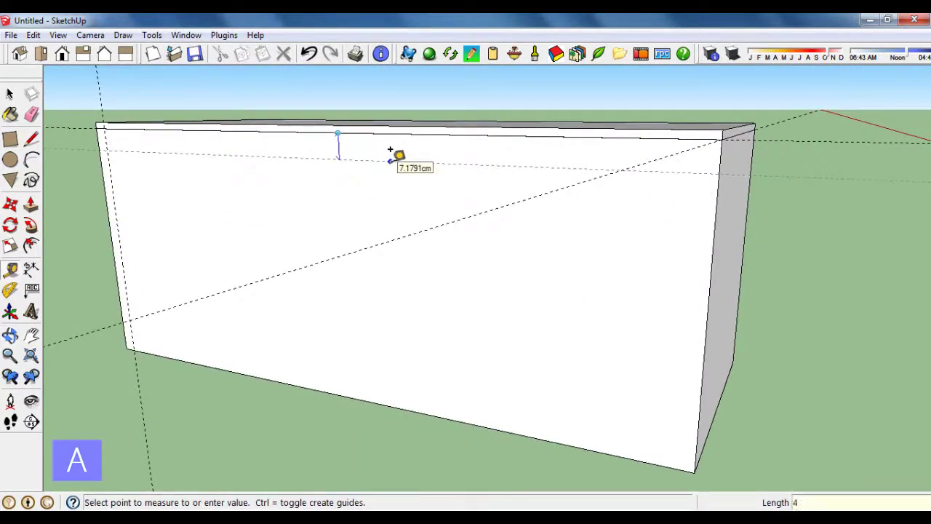
key(Return)
middle_drag(395, 152, 399, 204)
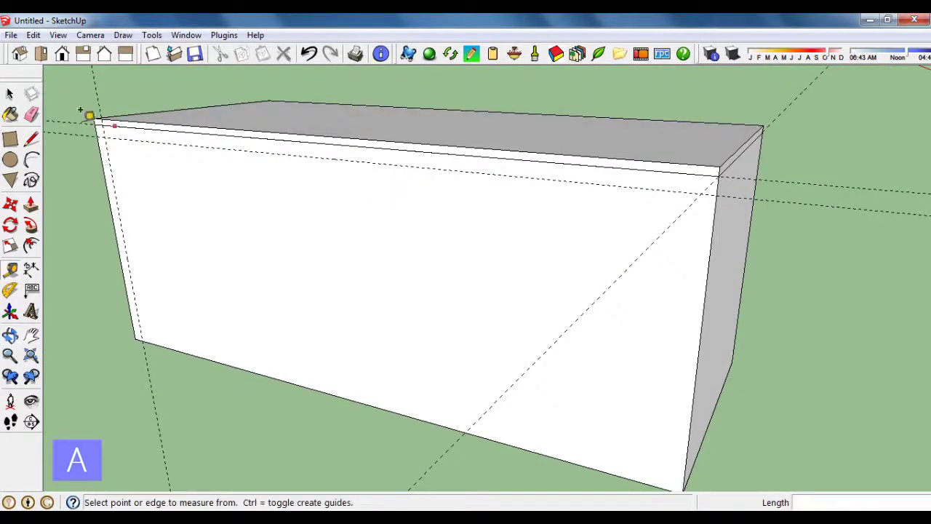
Step: Draw the 196 × 74 cm panel rectangle from the guides' top-left intersection
click(12, 140)
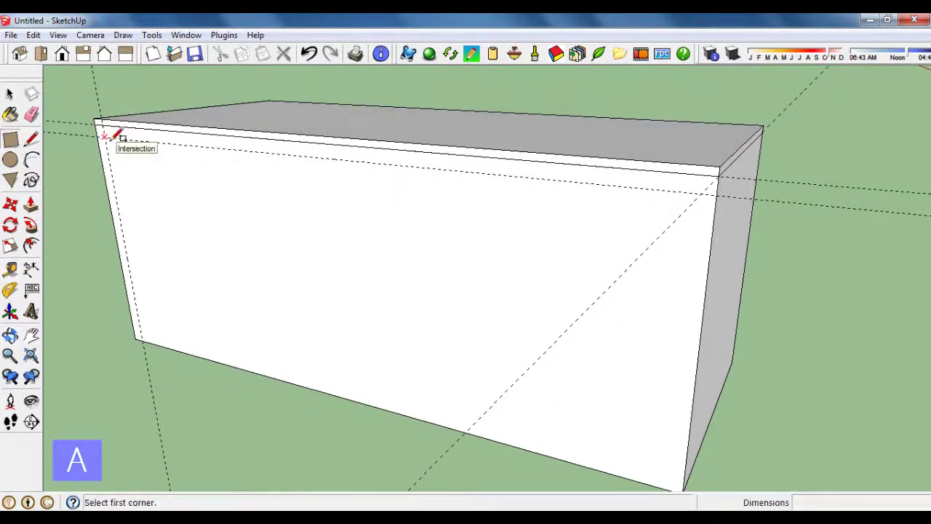
click(104, 136)
scroll(565, 374, down, 1)
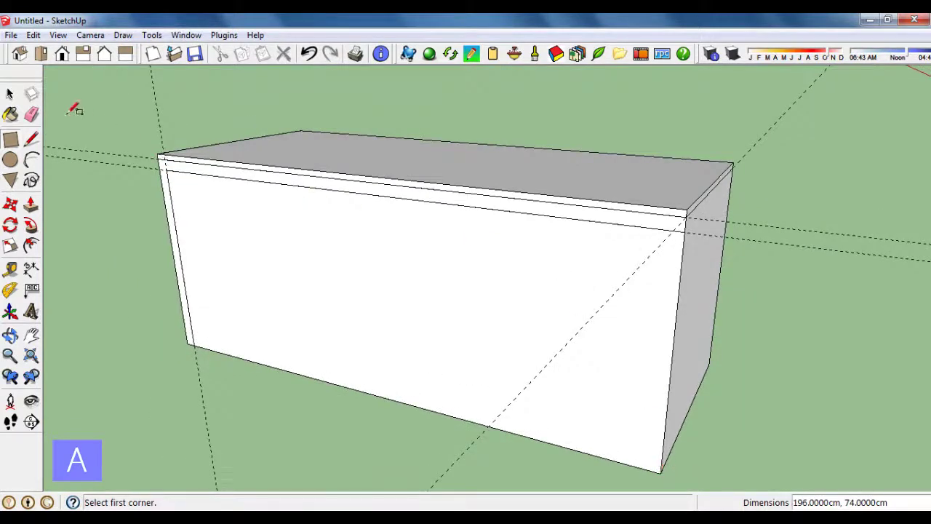
click(31, 114)
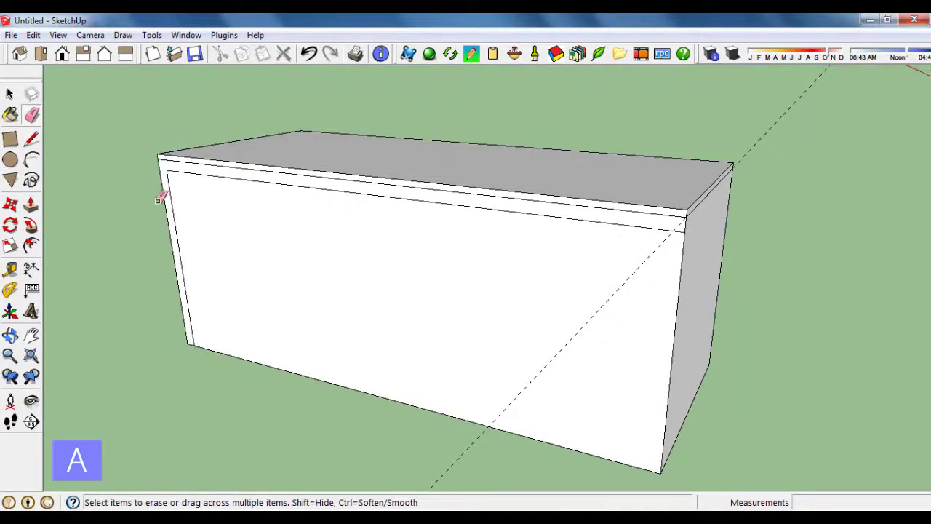
Step: Push the inset front panel 80 cm back through the box, leaving a slab leg
scroll(157, 200, down, 1)
mouse_move(584, 190)
middle_down()
mouse_move(442, 214)
mouse_move(439, 228)
mouse_move(465, 281)
middle_up()
scroll(439, 221, up, 1)
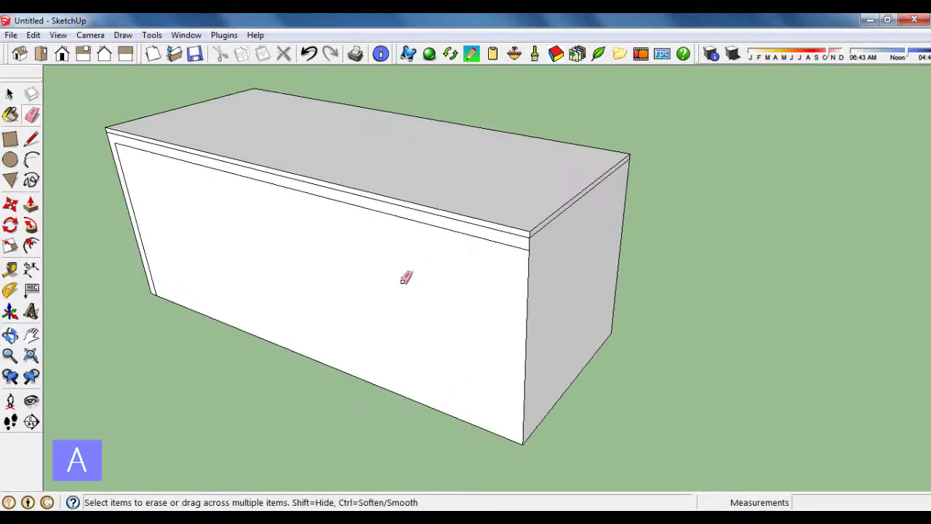
click(31, 205)
mouse_move(422, 261)
mouse_down()
mouse_move(616, 330)
mouse_move(616, 291)
mouse_up()
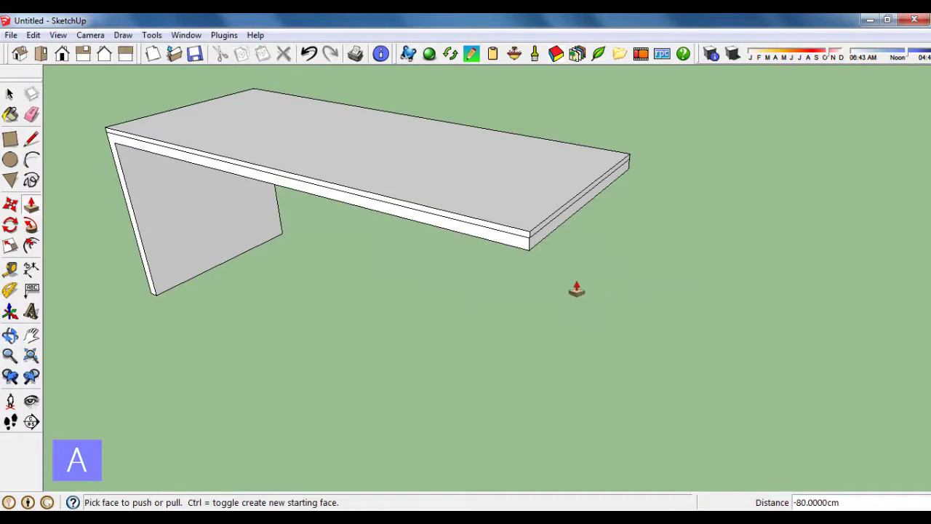
Step: Pull the upper top layer's front face out 2 cm as an overhang
mouse_move(382, 260)
middle_down()
mouse_move(388, 199)
mouse_move(424, 201)
middle_up()
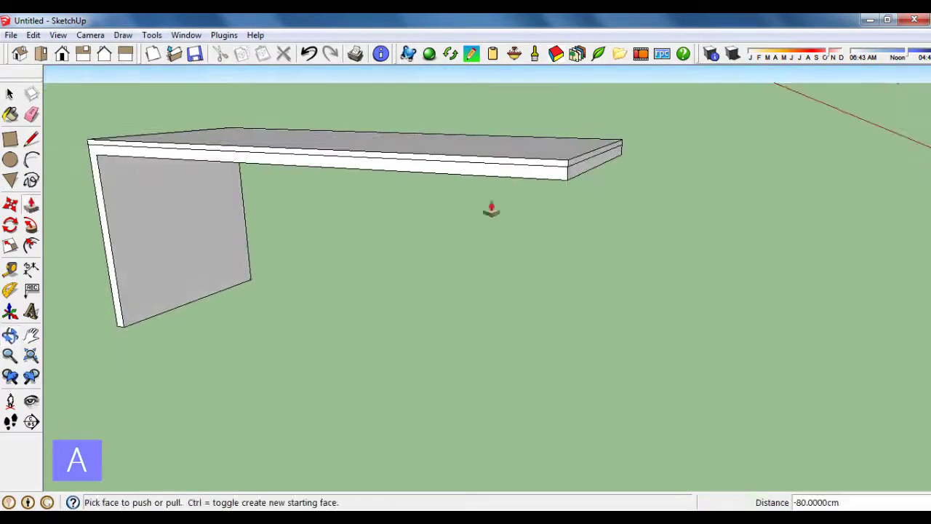
mouse_move(490, 210)
middle_down()
mouse_move(371, 189)
mouse_move(401, 202)
middle_up()
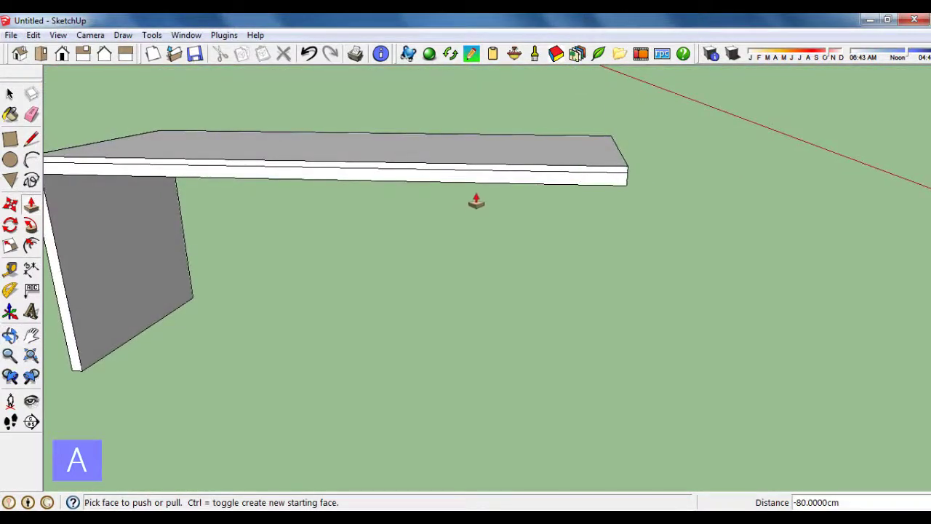
mouse_move(476, 200)
middle_down()
mouse_move(433, 214)
mouse_move(453, 225)
middle_up()
scroll(509, 212, up, 3)
scroll(513, 226, up, 1)
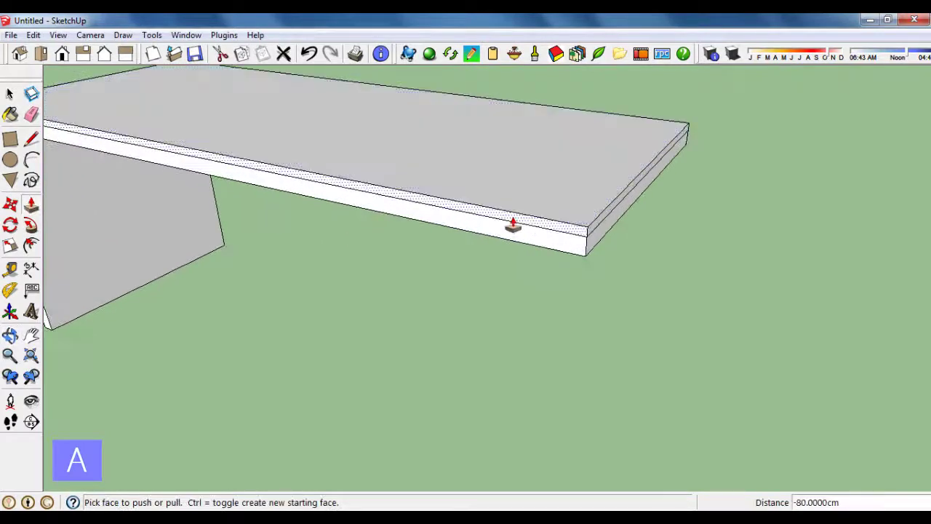
click(515, 228)
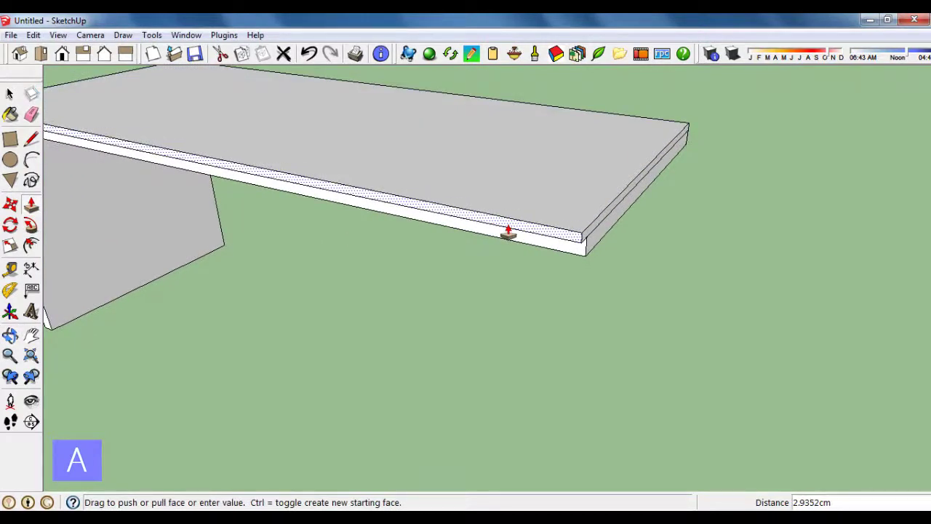
key(Return)
middle_drag(543, 223, 600, 216)
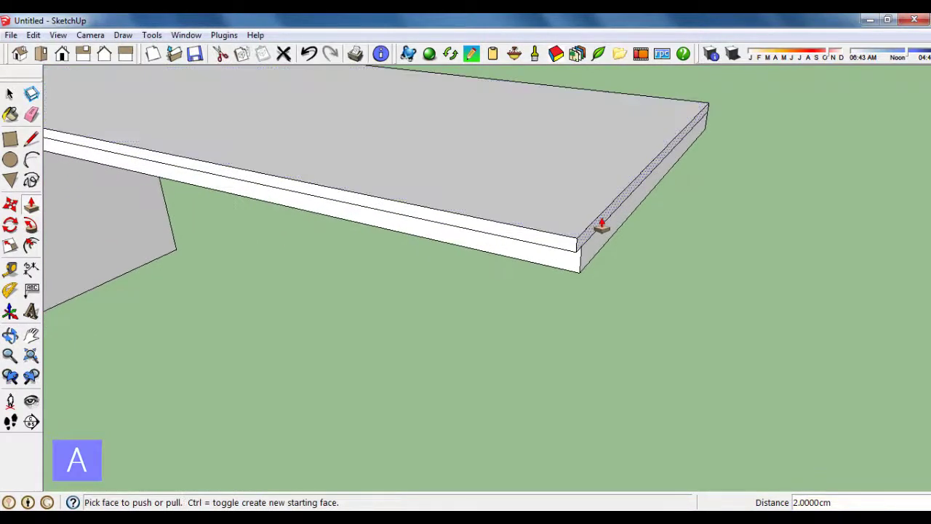
scroll(602, 227, down, 1)
scroll(580, 214, down, 3)
mouse_move(400, 199)
middle_down()
mouse_move(385, 182)
mouse_move(514, 187)
mouse_move(112, 308)
middle_up()
scroll(222, 277, up, 2)
scroll(197, 279, up, 1)
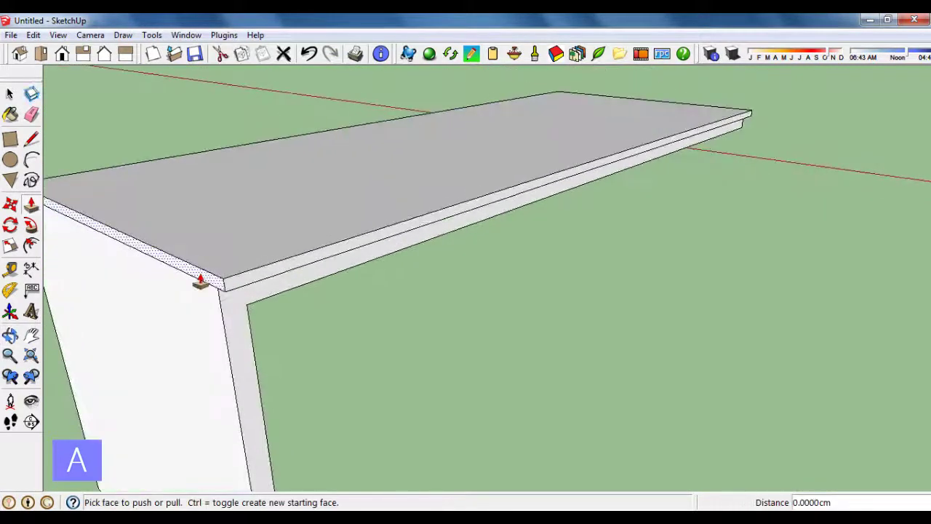
scroll(201, 282, down, 2)
mouse_move(269, 277)
middle_down()
mouse_move(42, 284)
mouse_move(322, 262)
mouse_move(119, 291)
mouse_move(553, 297)
mouse_move(357, 283)
mouse_move(443, 306)
middle_up()
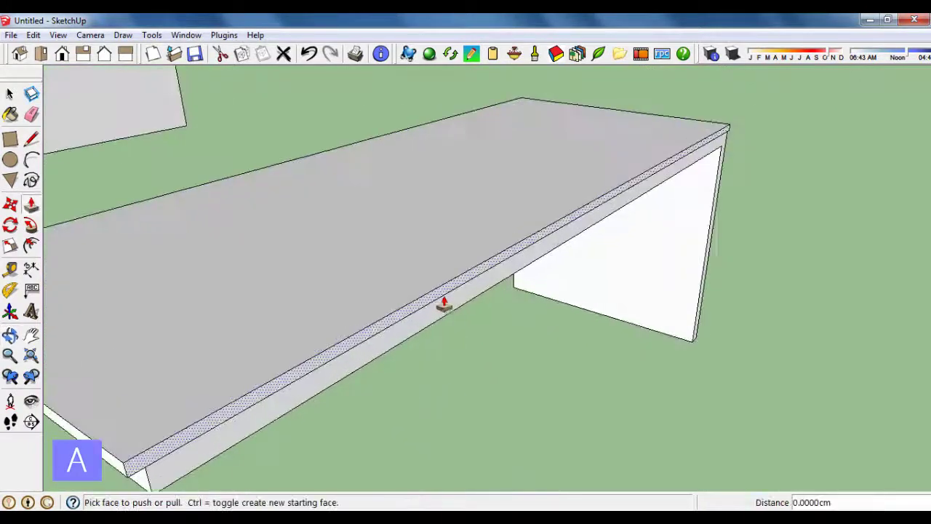
scroll(442, 298, down, 2)
scroll(485, 235, down, 2)
mouse_move(485, 235)
middle_down()
mouse_move(339, 289)
mouse_move(638, 284)
mouse_move(368, 245)
mouse_move(490, 266)
mouse_move(302, 251)
middle_up()
scroll(368, 246, down, 1)
scroll(302, 251, down, 2)
scroll(479, 285, up, 1)
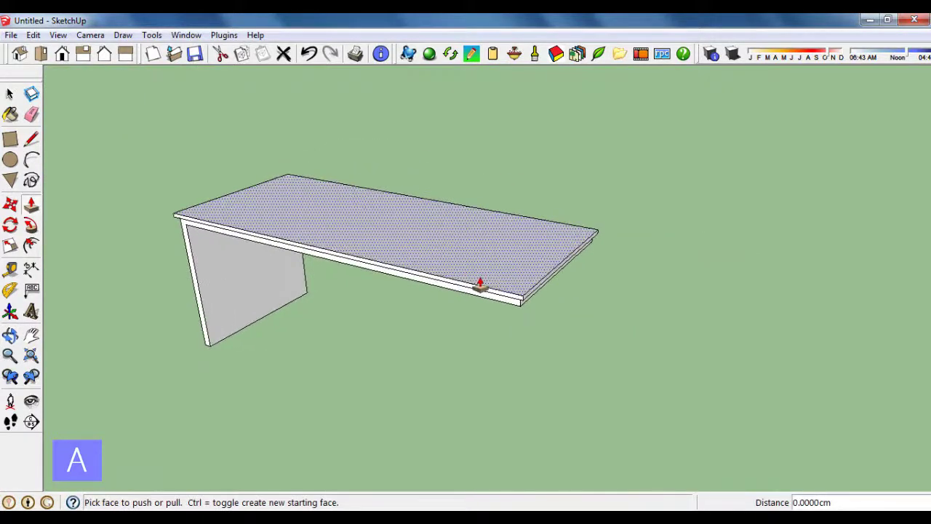
scroll(312, 199, down, 1)
scroll(309, 209, up, 5)
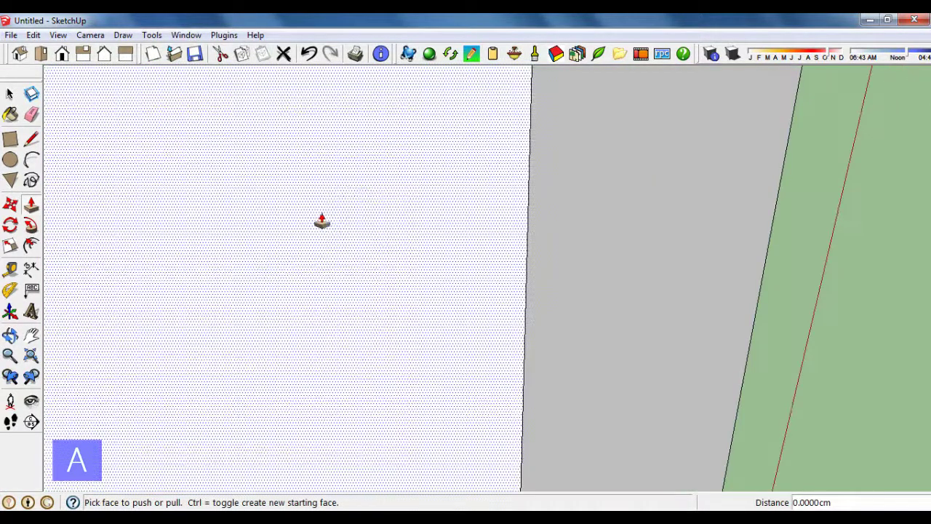
mouse_move(671, 243)
middle_down()
mouse_move(483, 231)
mouse_move(462, 240)
middle_up()
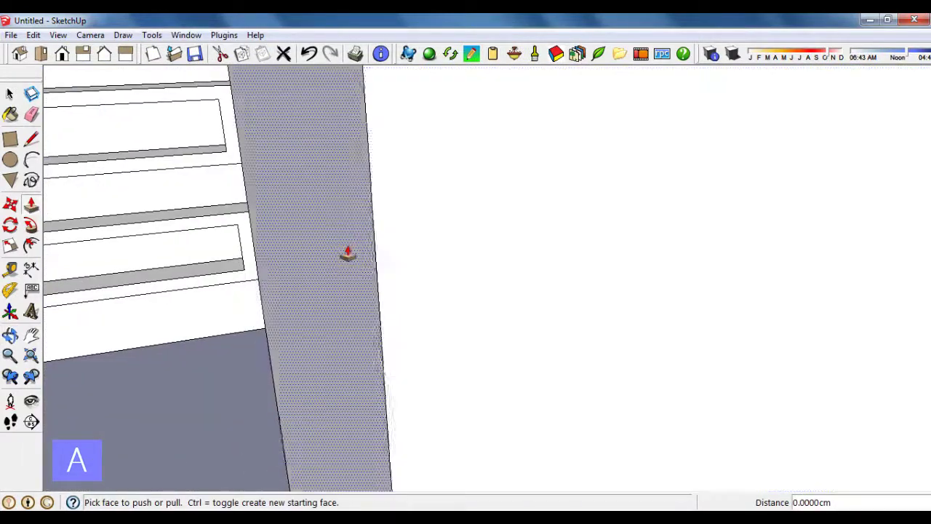
scroll(347, 253, down, 2)
scroll(347, 253, down, 2)
scroll(347, 253, down, 1)
scroll(347, 253, down, 2)
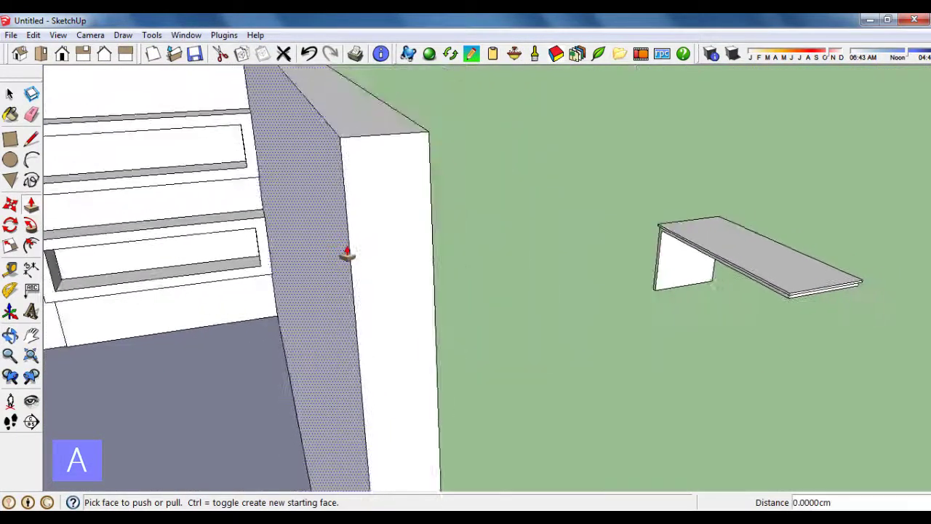
scroll(347, 253, down, 1)
scroll(345, 232, down, 2)
scroll(343, 210, down, 1)
mouse_move(692, 291)
middle_down()
mouse_move(667, 308)
mouse_move(677, 320)
mouse_move(701, 318)
mouse_move(440, 234)
middle_up()
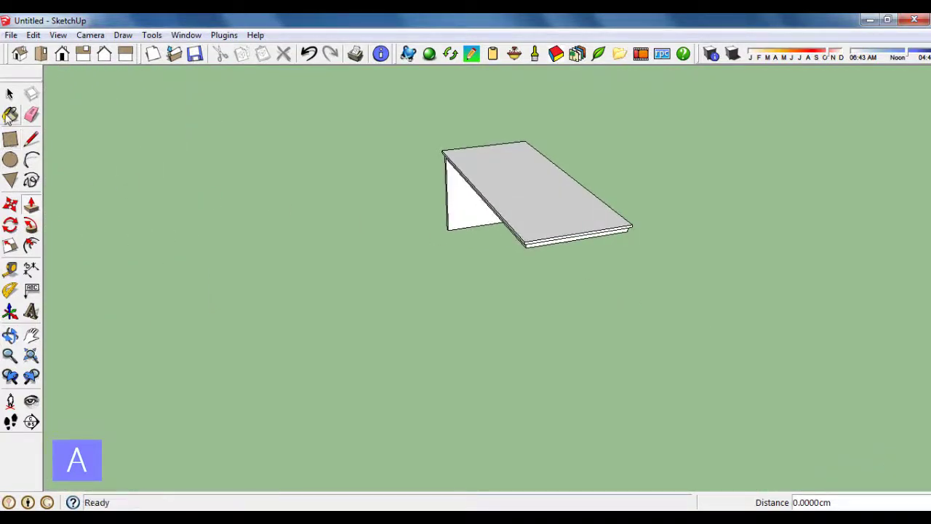
Step: Lay ground guides from the desk edges, including a 200 cm guide at the desktop's far end
click(10, 270)
mouse_move(354, 277)
middle_down()
mouse_move(384, 276)
mouse_move(102, 279)
middle_up()
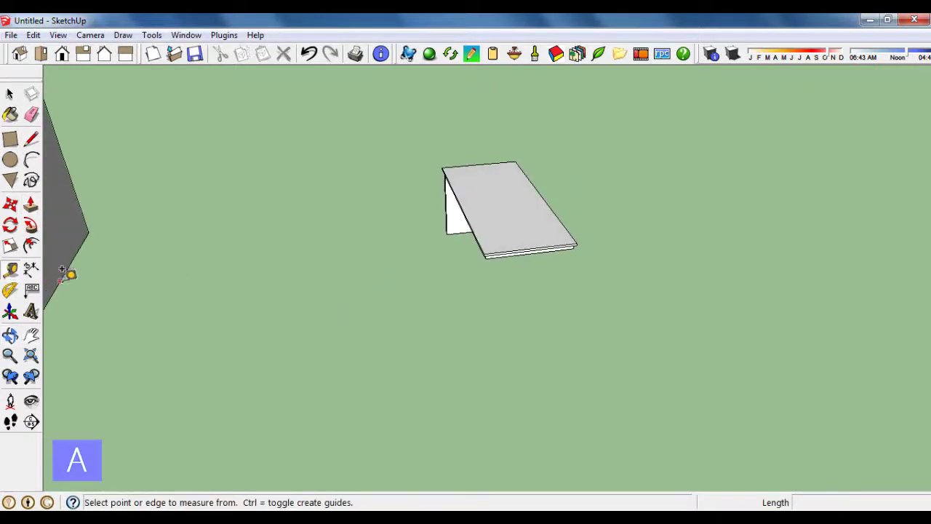
click(62, 273)
click(441, 226)
mouse_move(451, 225)
middle_down()
mouse_move(510, 285)
mouse_move(643, 286)
mouse_move(571, 254)
mouse_move(517, 272)
mouse_move(442, 229)
middle_up()
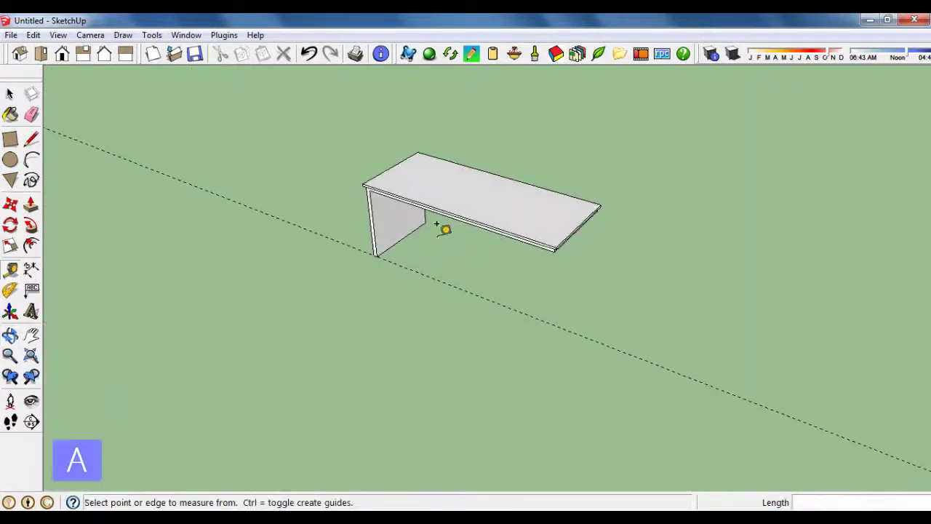
scroll(408, 210, up, 2)
scroll(342, 211, up, 2)
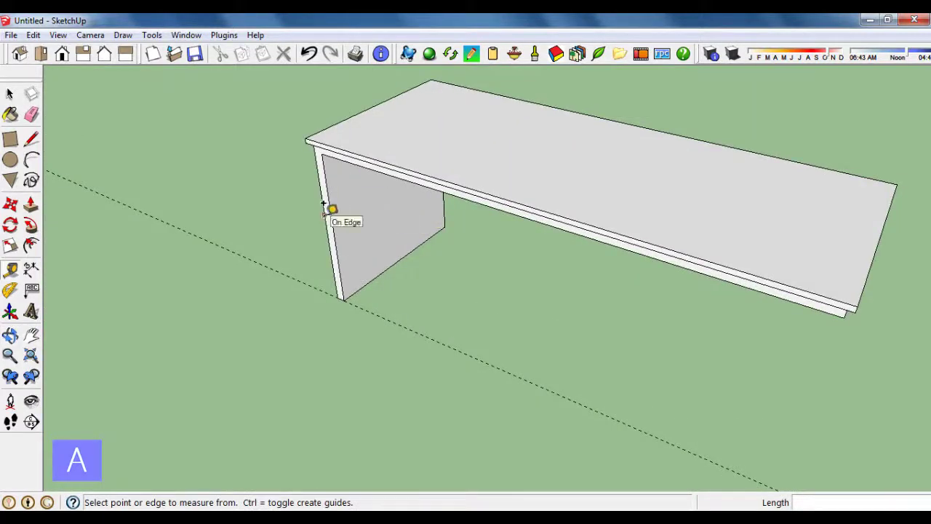
click(325, 209)
scroll(325, 209, down, 1)
scroll(677, 272, up, 1)
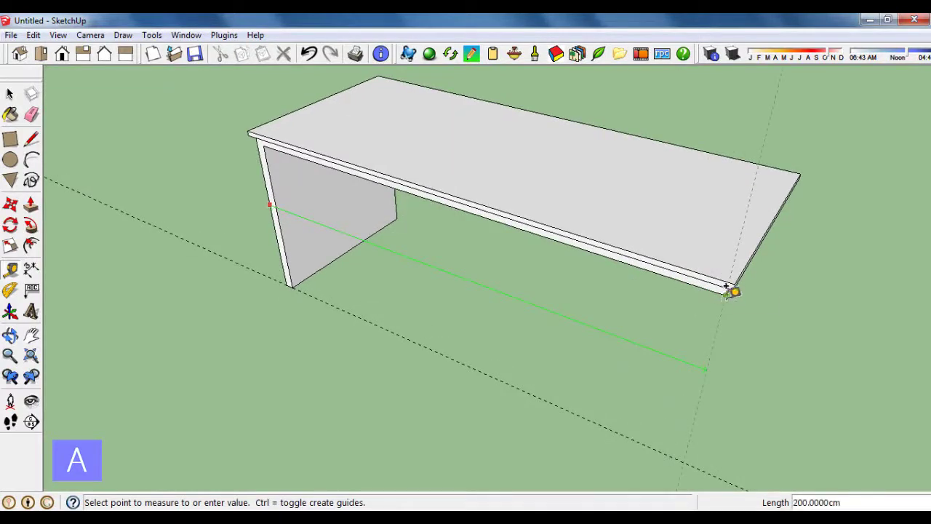
click(726, 286)
scroll(373, 208, down, 2)
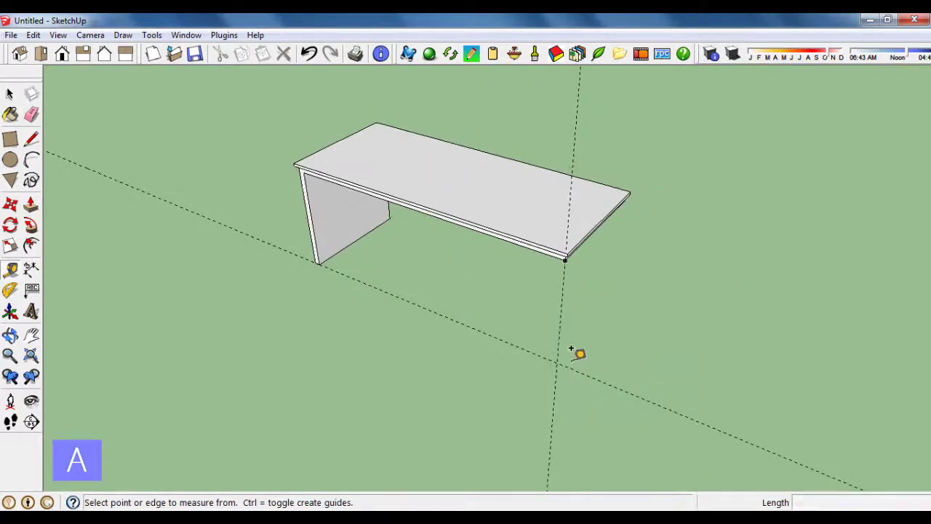
mouse_move(561, 342)
middle_down()
mouse_move(578, 360)
mouse_move(447, 354)
middle_up()
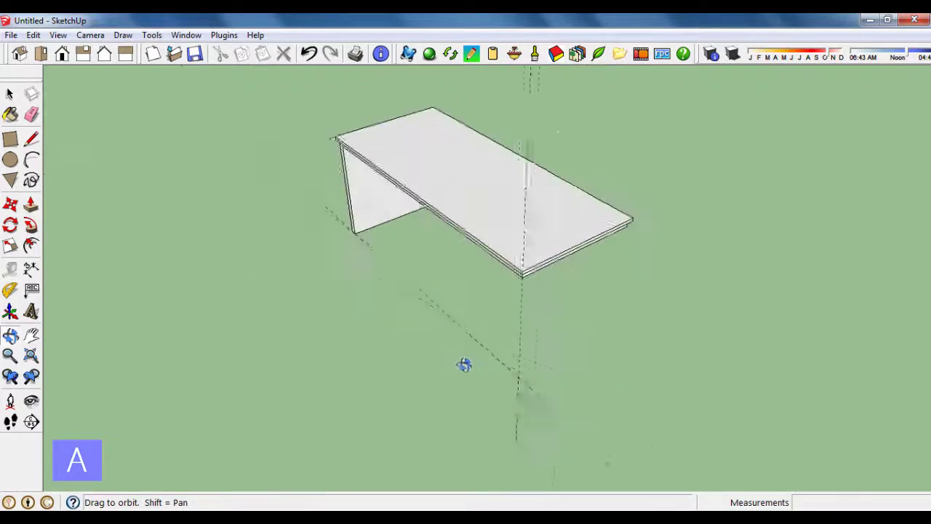
click(396, 217)
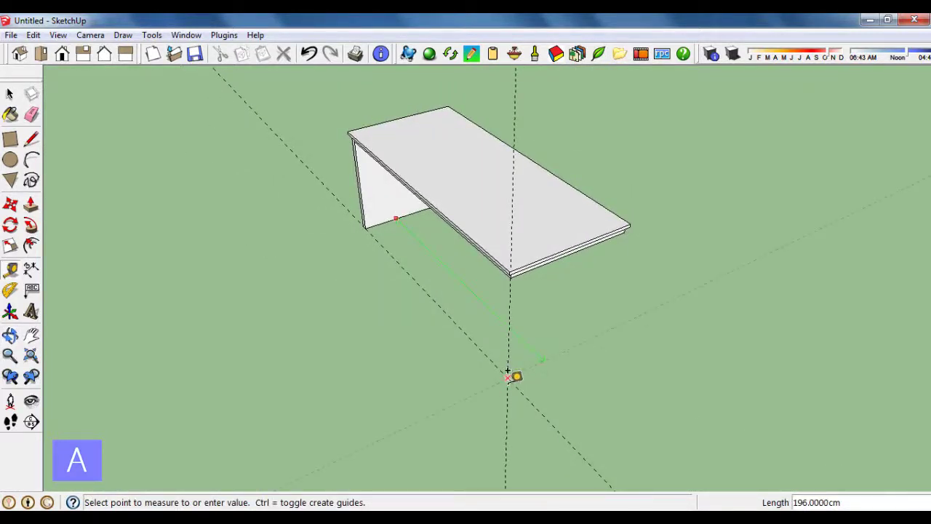
click(508, 371)
Step: Add ground guides offset 50 cm and 125 cm at the desk top's free end
mouse_move(513, 376)
middle_down()
mouse_move(514, 306)
mouse_move(642, 322)
mouse_move(575, 294)
middle_up()
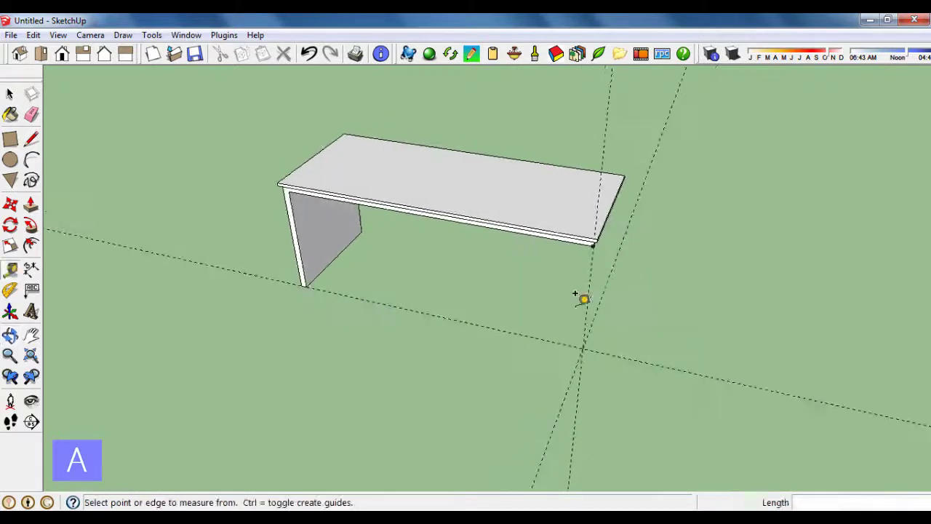
middle_drag(493, 294, 582, 323)
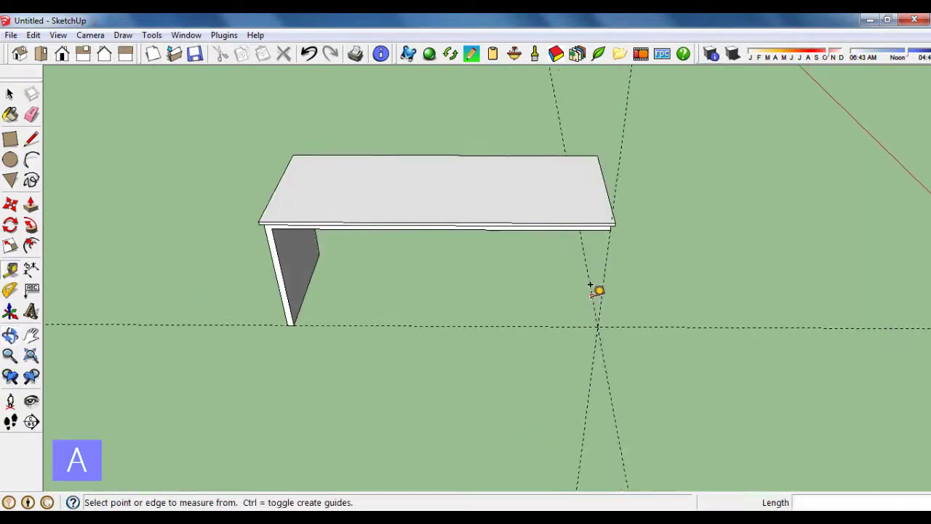
click(591, 295)
text(50)
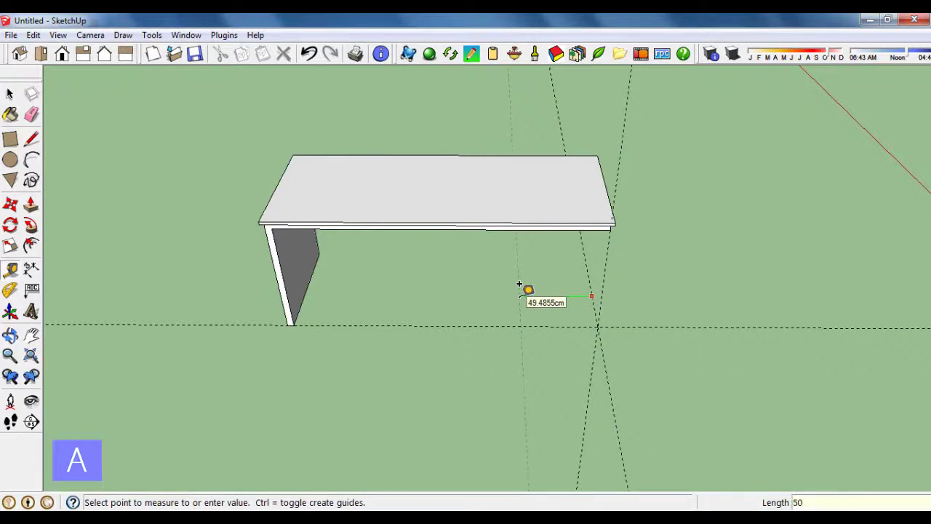
key(Return)
mouse_move(520, 289)
middle_down()
mouse_move(416, 332)
mouse_move(254, 355)
middle_up()
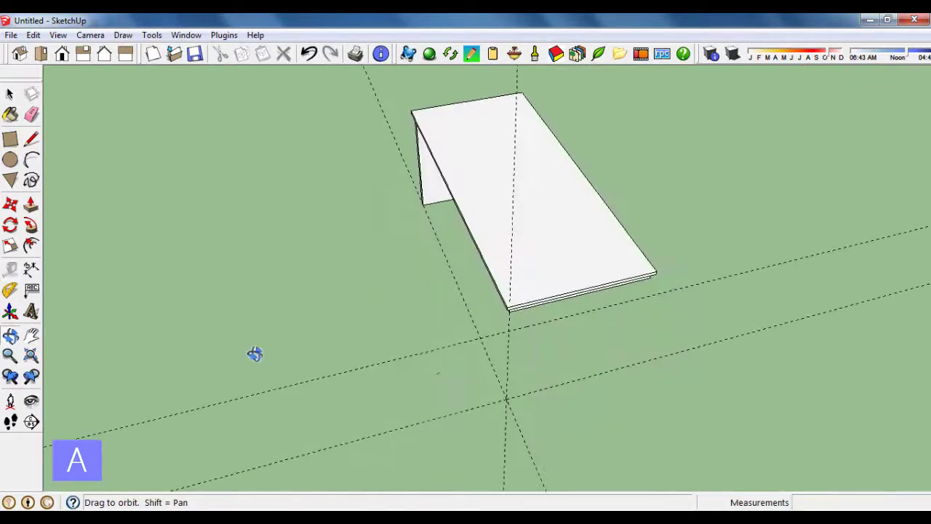
click(517, 414)
middle_drag(486, 395, 609, 364)
text(125)
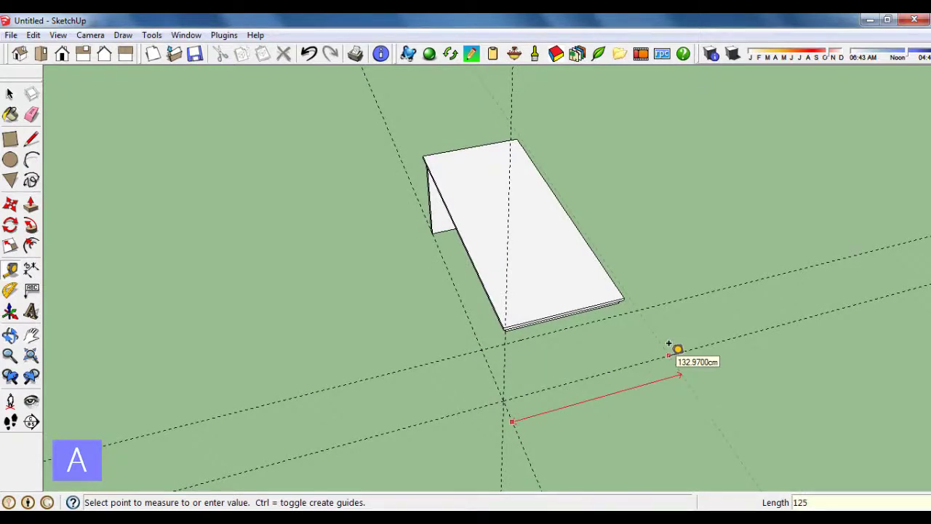
key(Return)
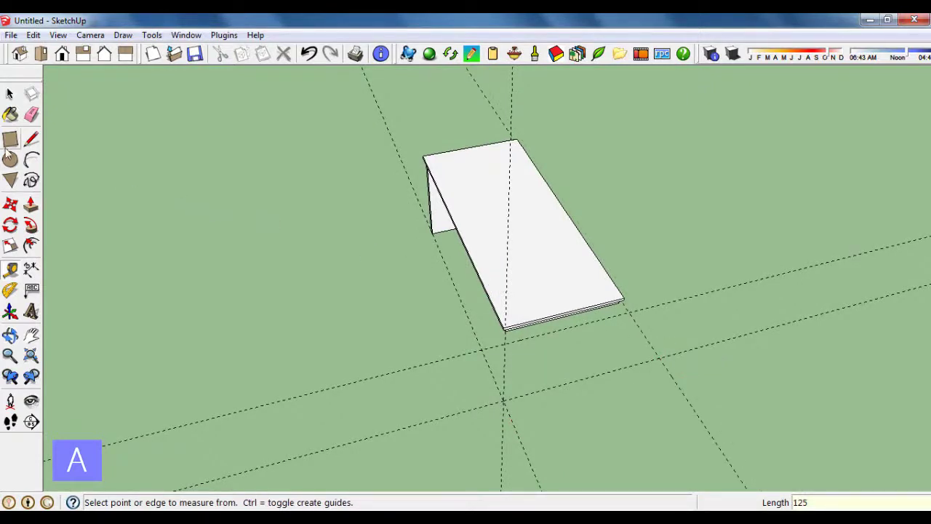
click(9, 140)
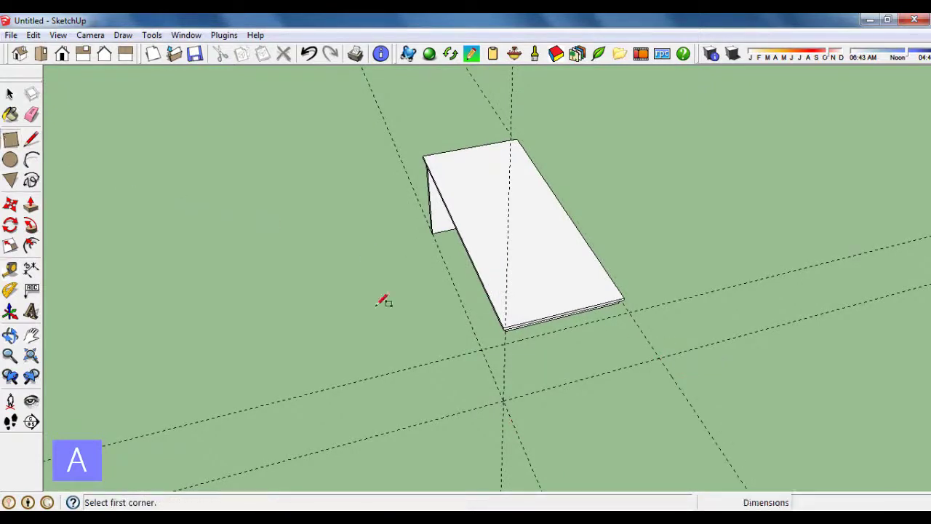
Step: Draw the 125 × 50 cm rectangle from the guide intersection and erase the guides
click(481, 350)
text(125.0000cm, 50.0000cm)
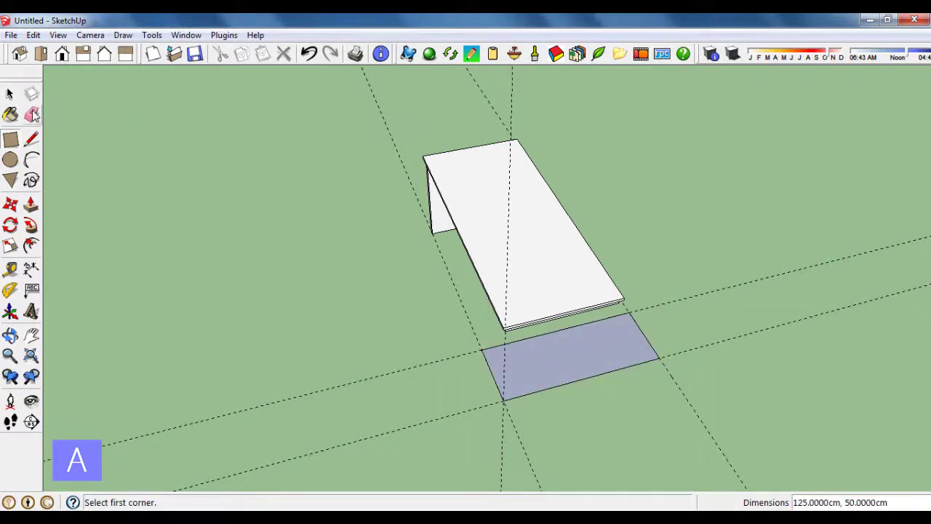
click(32, 115)
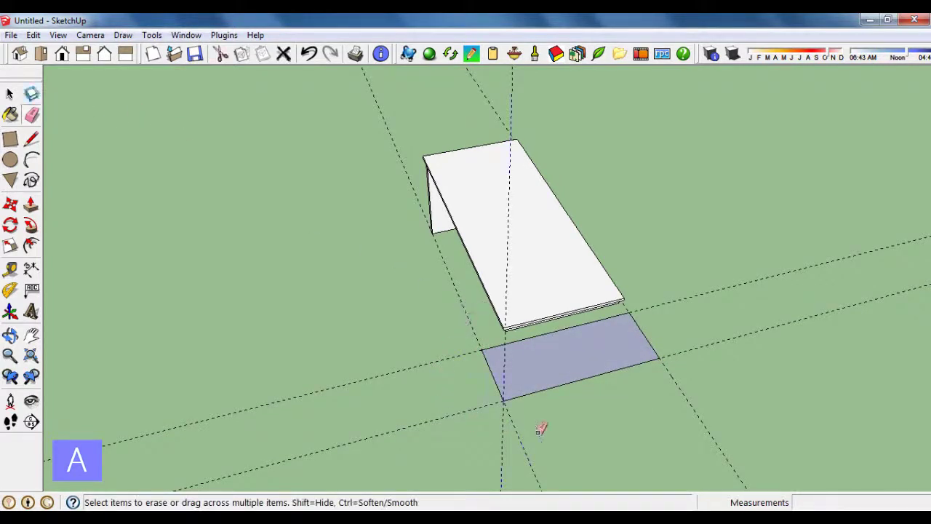
scroll(499, 337, down, 1)
mouse_move(499, 337)
middle_down()
mouse_move(646, 310)
mouse_move(564, 282)
middle_up()
scroll(568, 297, up, 2)
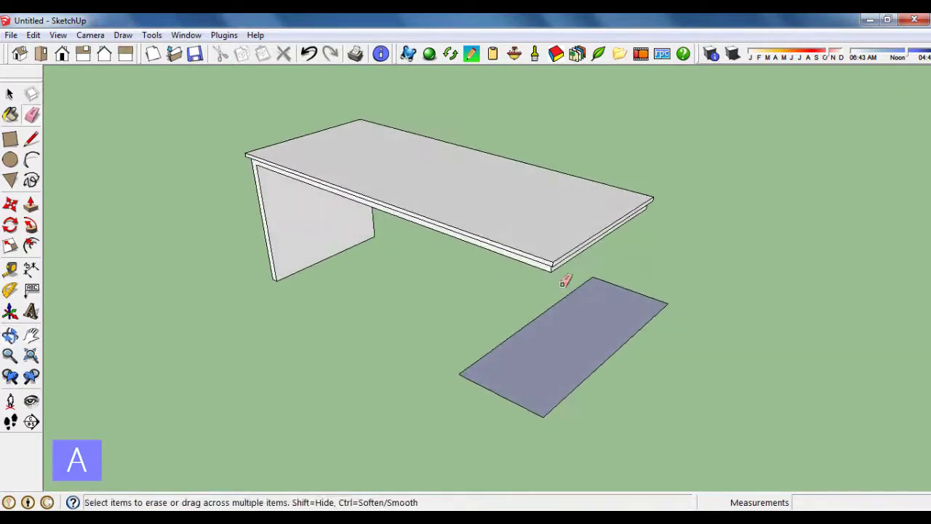
scroll(568, 329, up, 2)
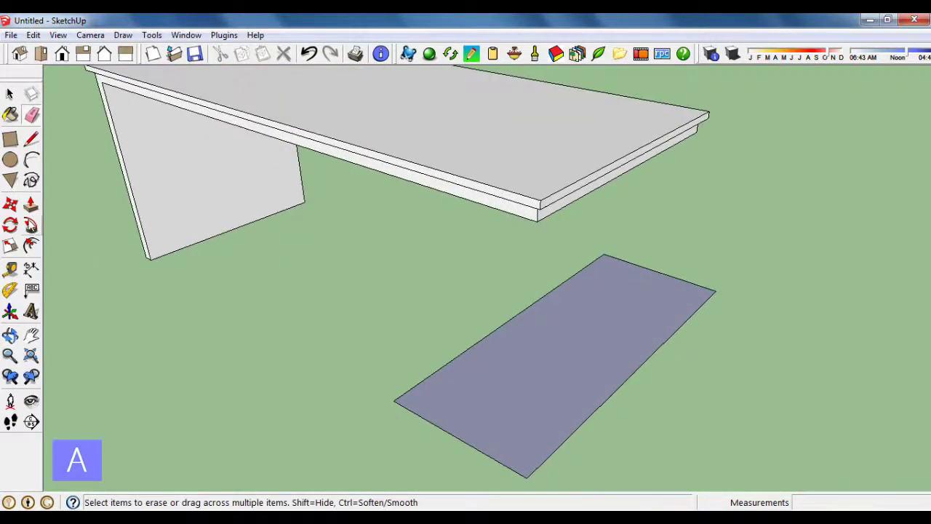
Step: Push/Pull the rectangle up 60 cm into the pedestal block under the desk top
key(p)
drag(514, 410, 519, 371)
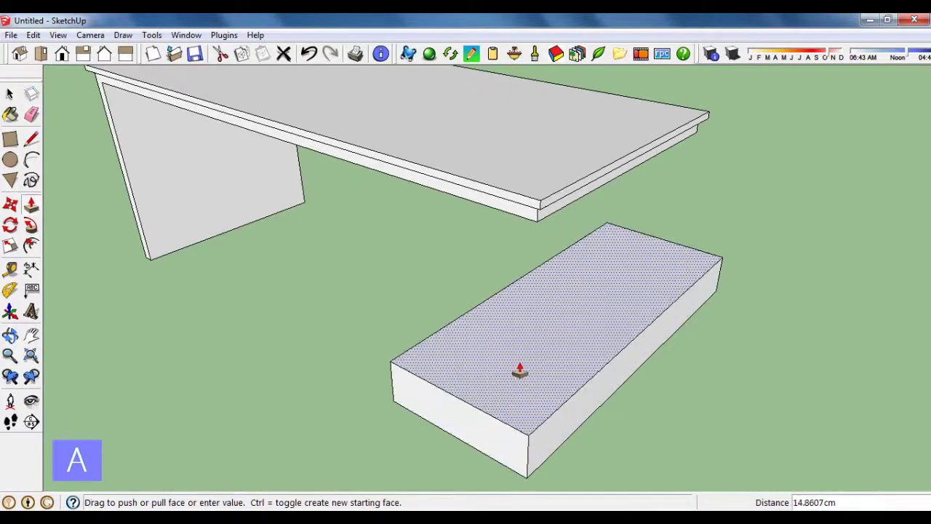
text(60)
key(Return)
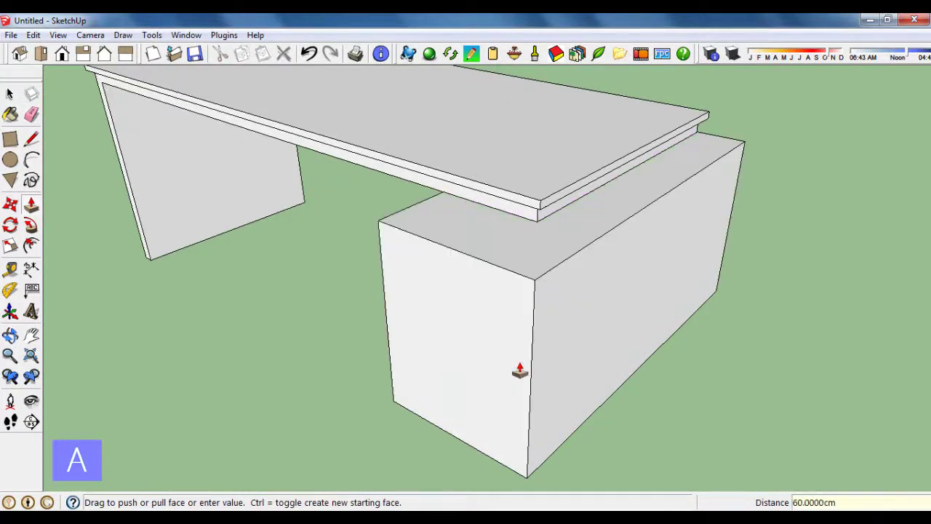
scroll(505, 328, down, 2)
mouse_move(505, 307)
middle_down()
mouse_move(567, 256)
mouse_move(592, 277)
middle_up()
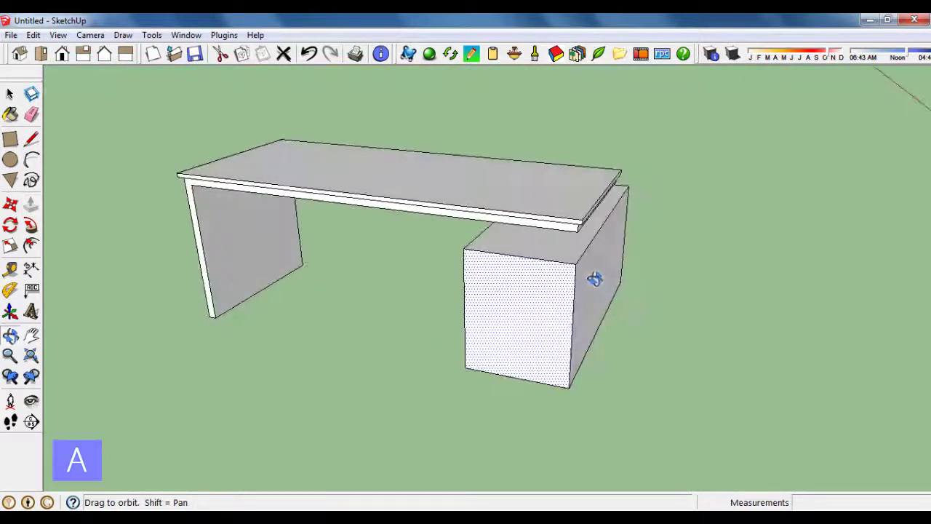
mouse_move(521, 266)
middle_down()
mouse_move(603, 225)
mouse_move(524, 237)
mouse_move(521, 259)
mouse_move(609, 278)
mouse_move(359, 295)
middle_up()
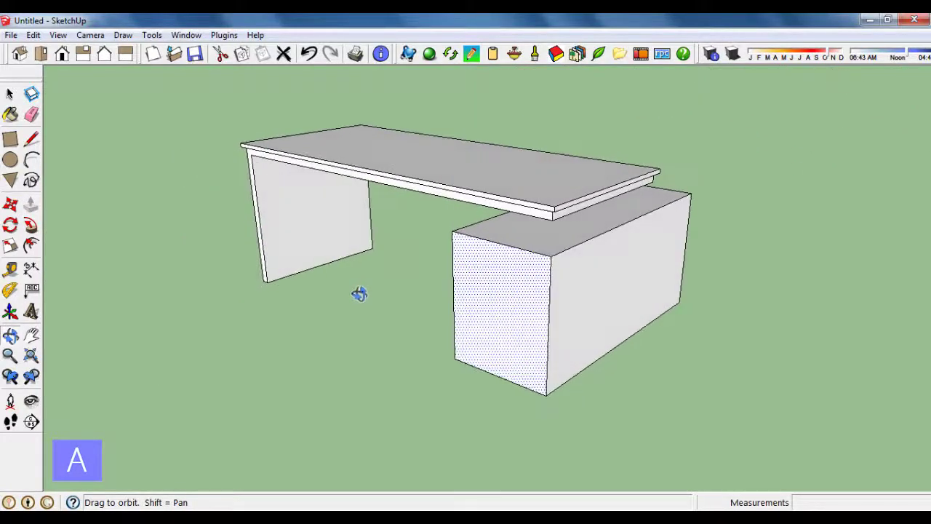
mouse_move(536, 301)
middle_down()
mouse_move(526, 320)
mouse_move(536, 317)
mouse_move(561, 141)
mouse_move(578, 97)
middle_up()
Step: Place guides along the desk top's underside, including one offset 20 cm from the edge
scroll(571, 139, up, 2)
scroll(572, 137, up, 1)
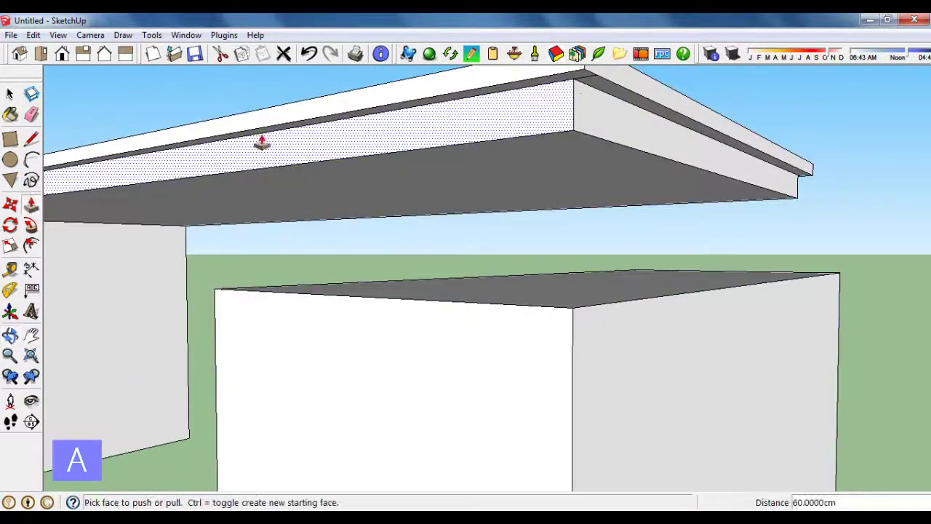
click(10, 269)
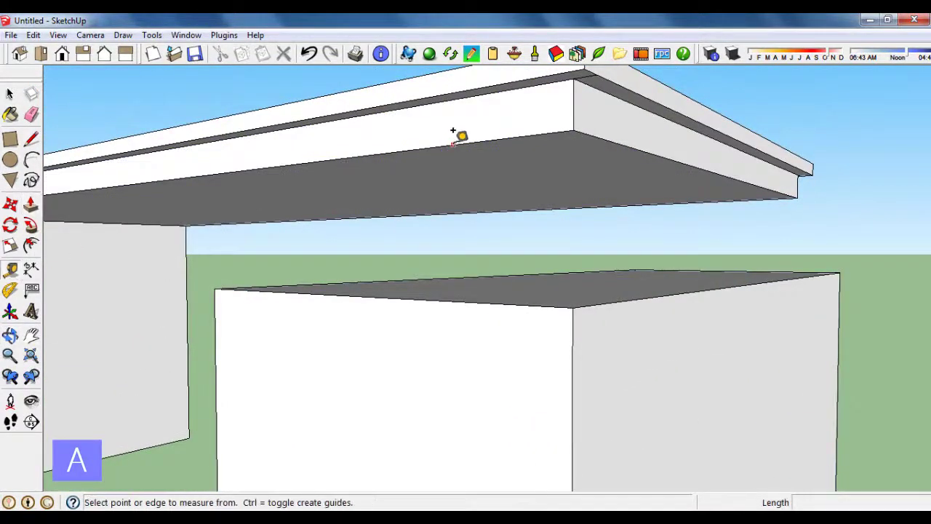
click(453, 143)
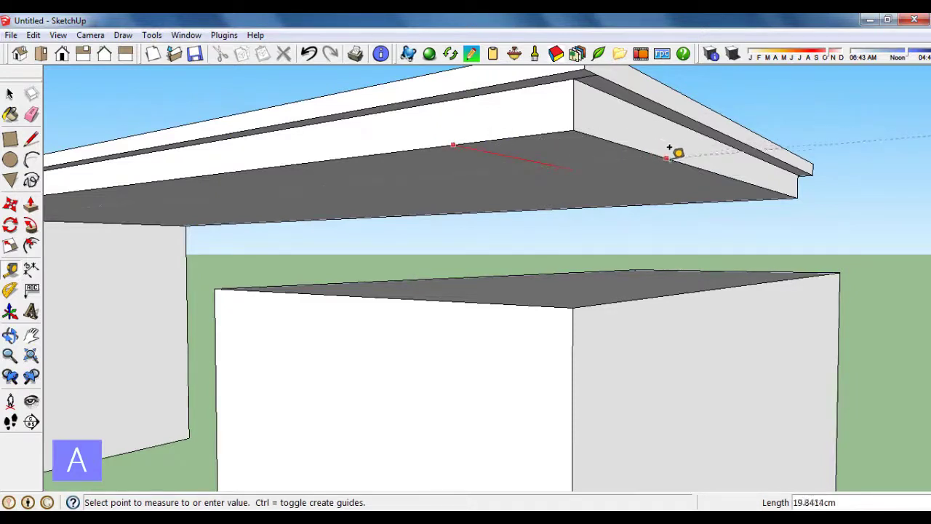
click(730, 172)
mouse_move(648, 183)
middle_down()
mouse_move(710, 167)
mouse_move(724, 152)
middle_up()
click(697, 155)
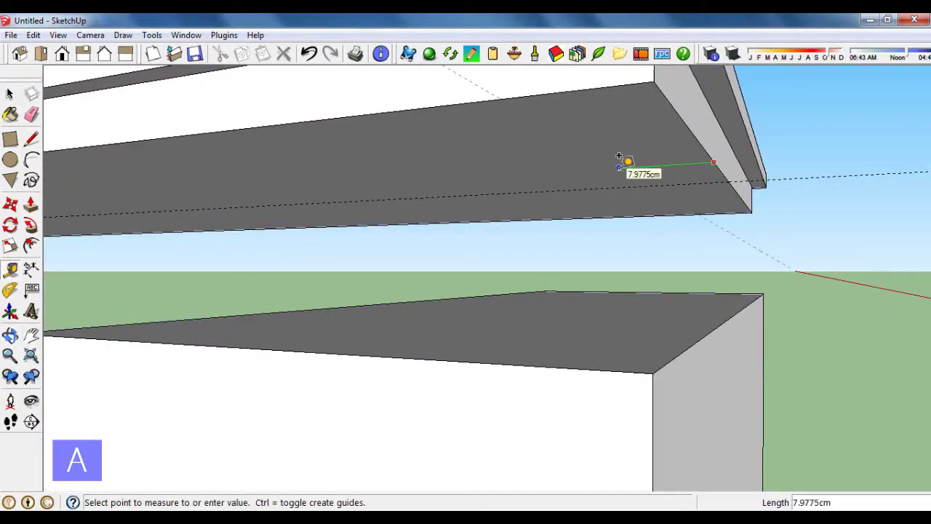
text(20)
key(Return)
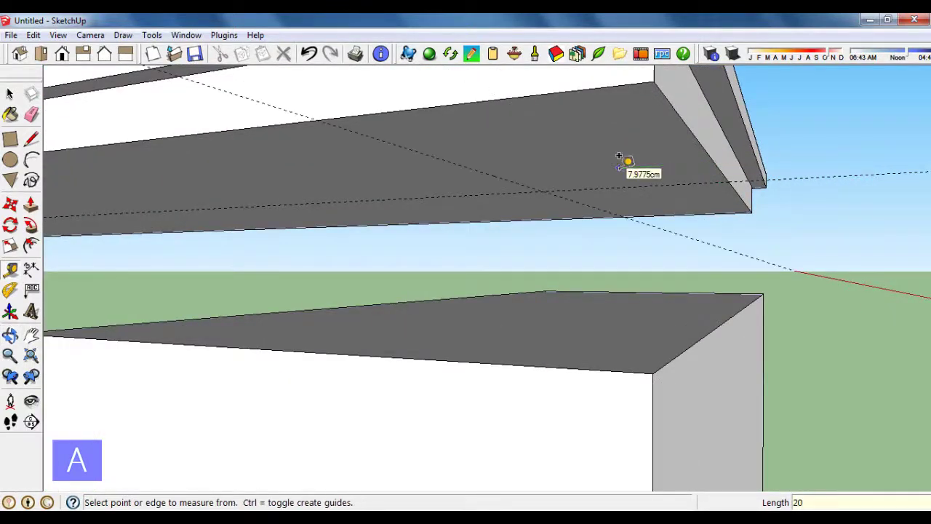
Step: Add further guides under the desk top at 15 cm and 10 cm offsets
mouse_move(590, 201)
middle_down()
mouse_move(632, 206)
mouse_move(534, 169)
mouse_move(499, 182)
mouse_move(347, 176)
middle_up()
click(523, 173)
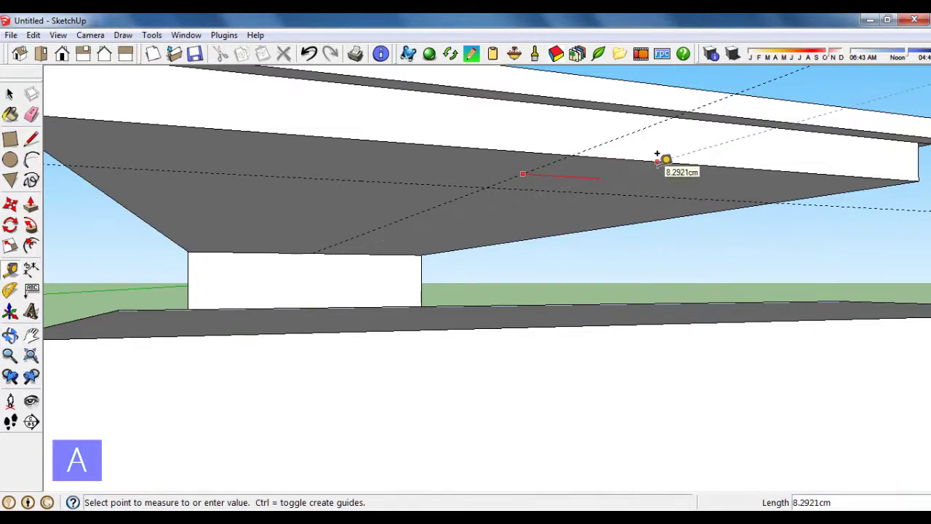
text(15)
key(Return)
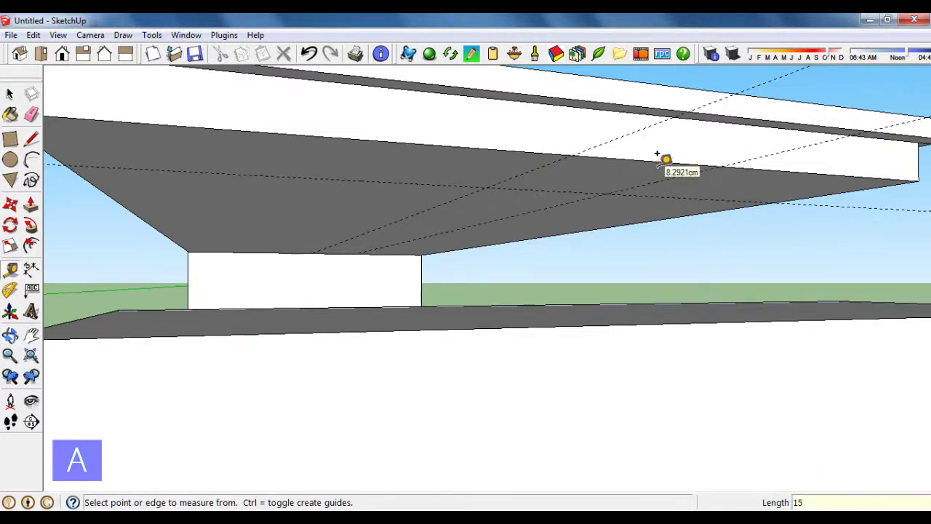
click(525, 160)
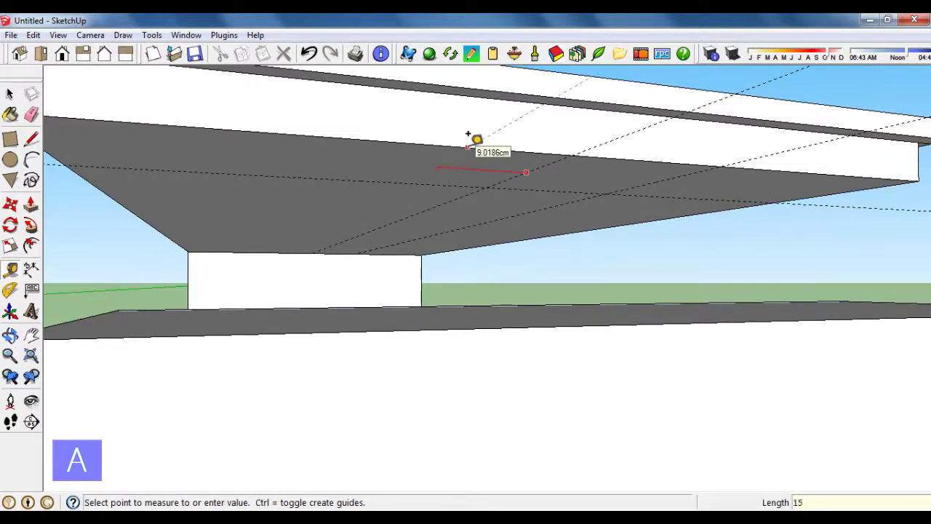
click(468, 135)
mouse_move(459, 172)
middle_down()
mouse_move(543, 175)
mouse_move(572, 159)
middle_up()
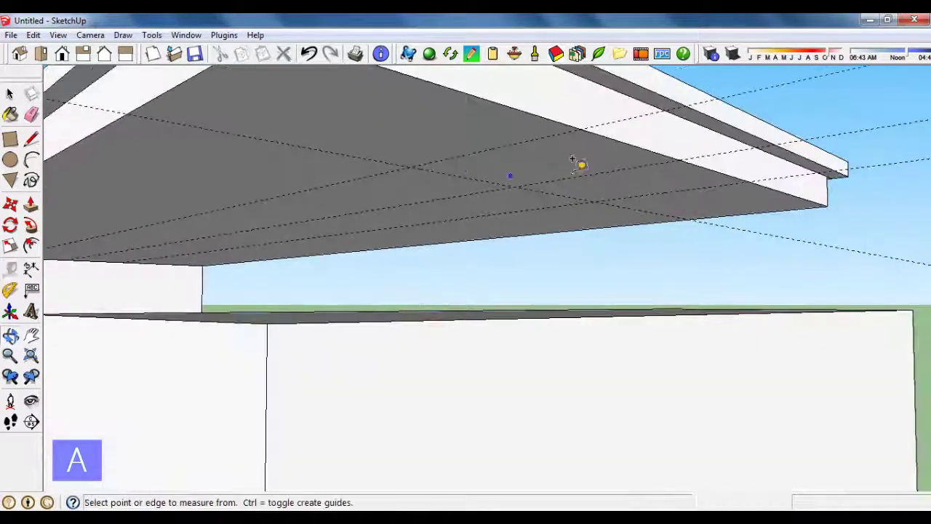
click(390, 164)
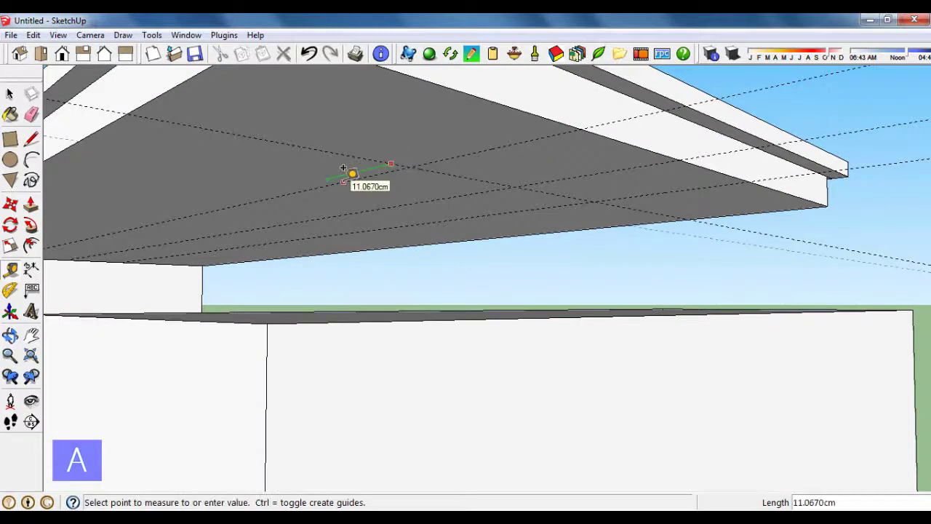
text(10)
key(Return)
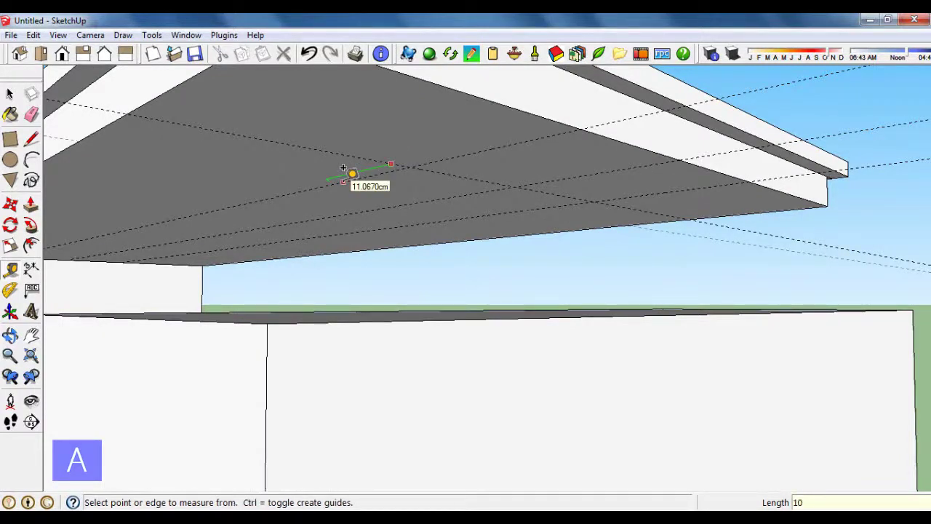
Step: Draw a 30 × 10 cm rectangle between the guides under the top, then delete the guides
click(10, 142)
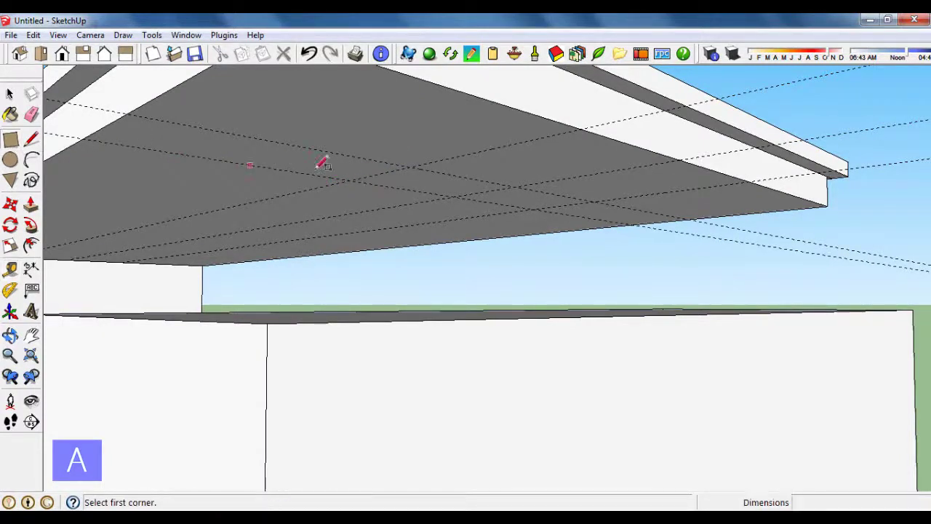
click(350, 180)
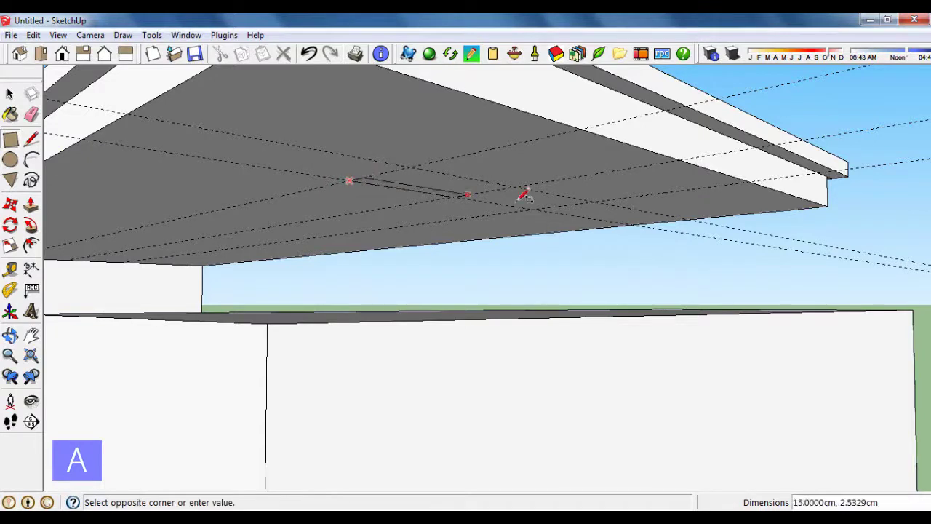
click(586, 198)
click(31, 114)
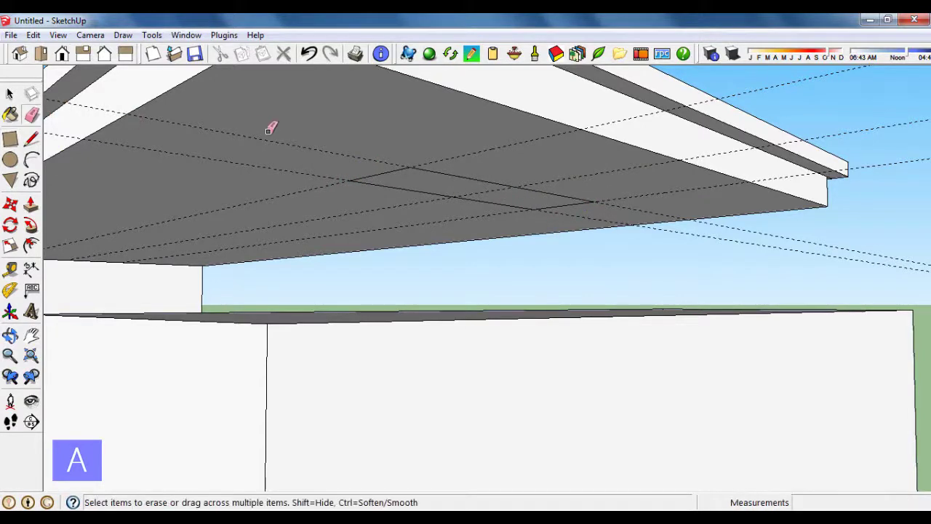
key(Delete)
Step: Push/Pull the underside rectangle down 14 cm into a column meeting the pedestal box
mouse_move(502, 173)
middle_down()
mouse_move(554, 206)
mouse_move(457, 199)
middle_up()
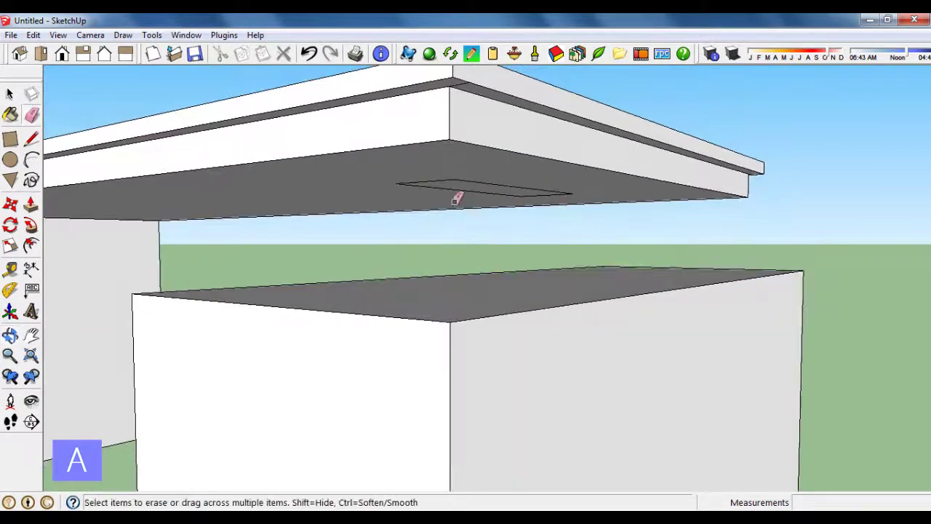
click(32, 205)
drag(462, 196, 445, 320)
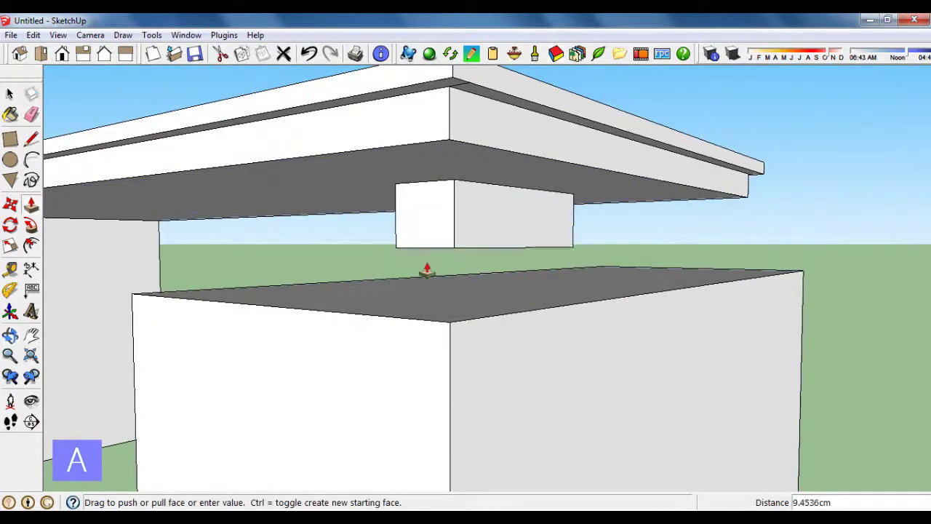
scroll(445, 320, down, 3)
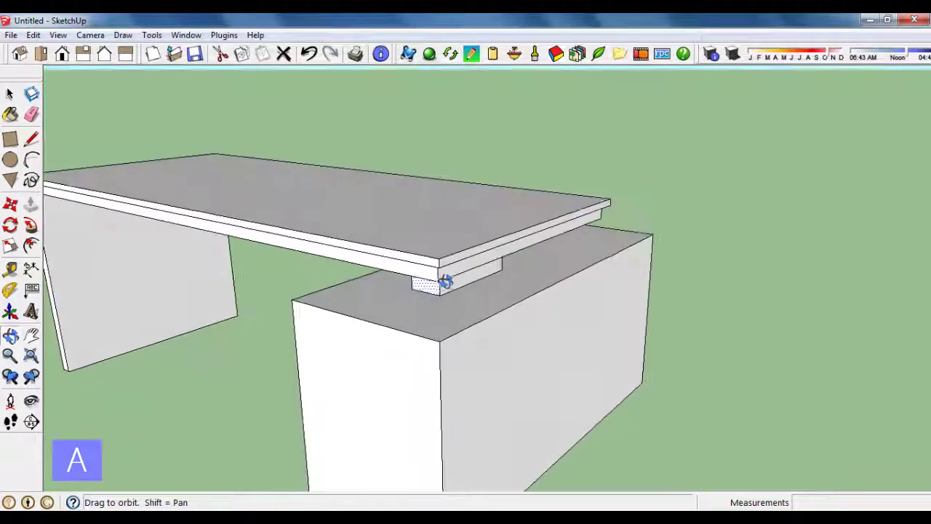
mouse_move(416, 214)
middle_down()
mouse_move(450, 254)
mouse_move(455, 308)
mouse_move(420, 327)
mouse_move(384, 203)
mouse_move(459, 199)
mouse_move(442, 254)
middle_up()
scroll(450, 255, down, 2)
click(10, 95)
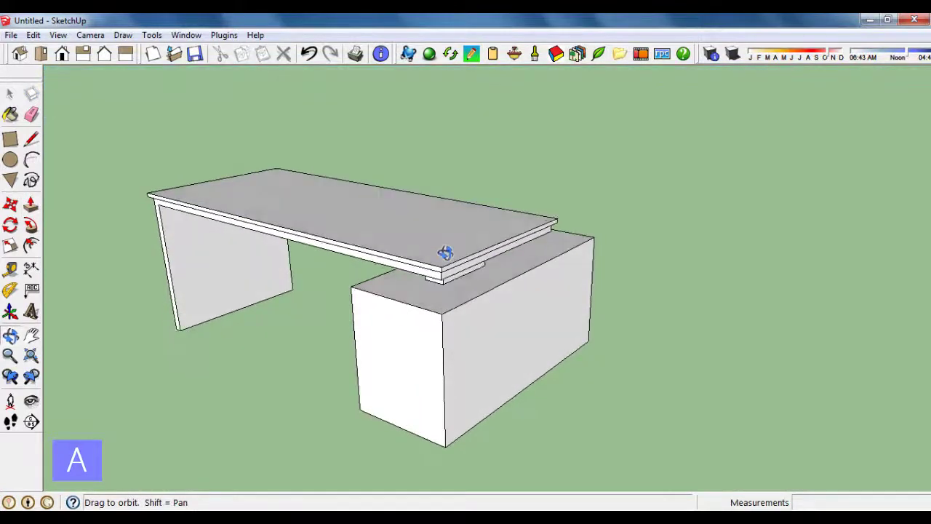
scroll(405, 323, down, 1)
scroll(405, 295, up, 2)
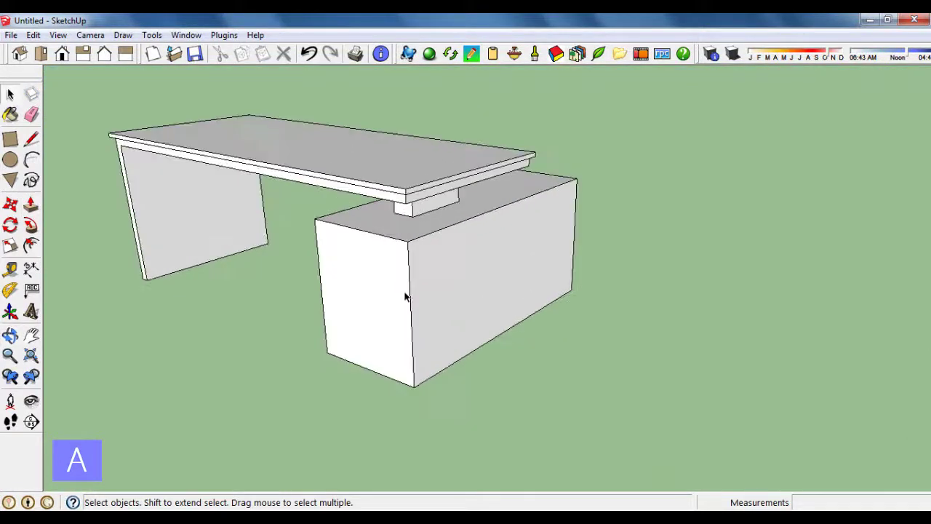
scroll(406, 284, up, 2)
Step: Mark off the pedestal box's bottom 10 cm with guides and a rectangle, then erase the guides
click(12, 269)
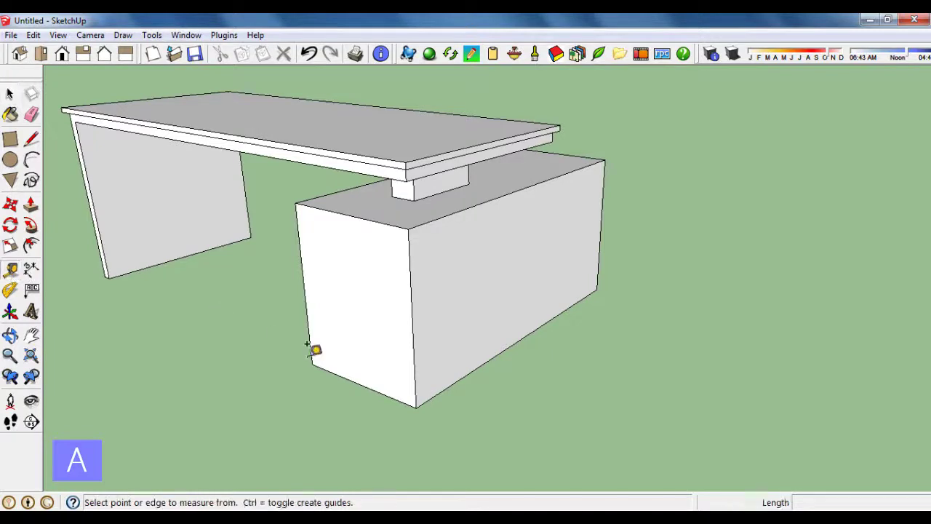
click(360, 371)
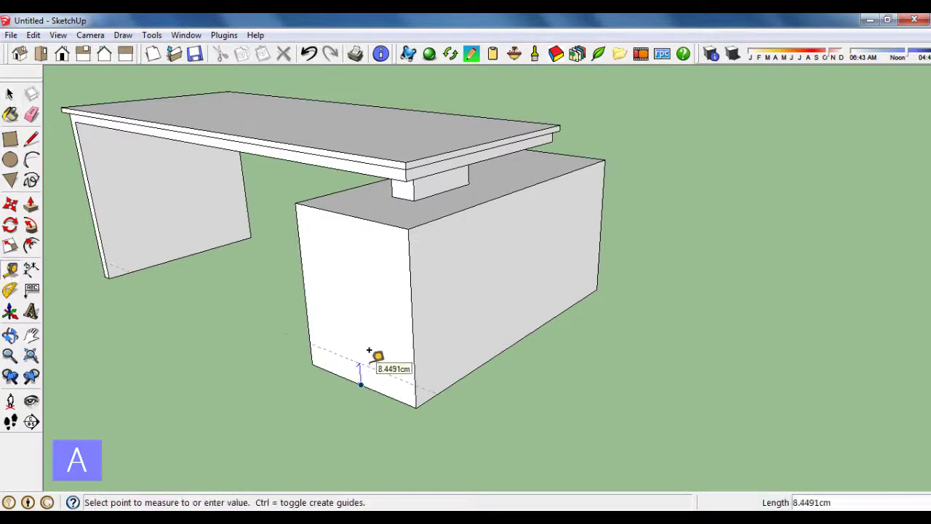
text(10)
click(369, 352)
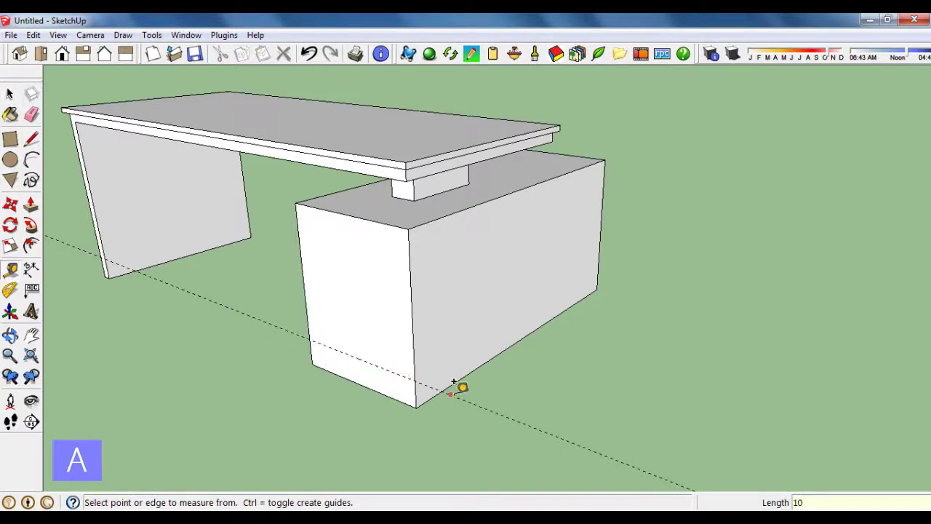
click(454, 368)
click(414, 371)
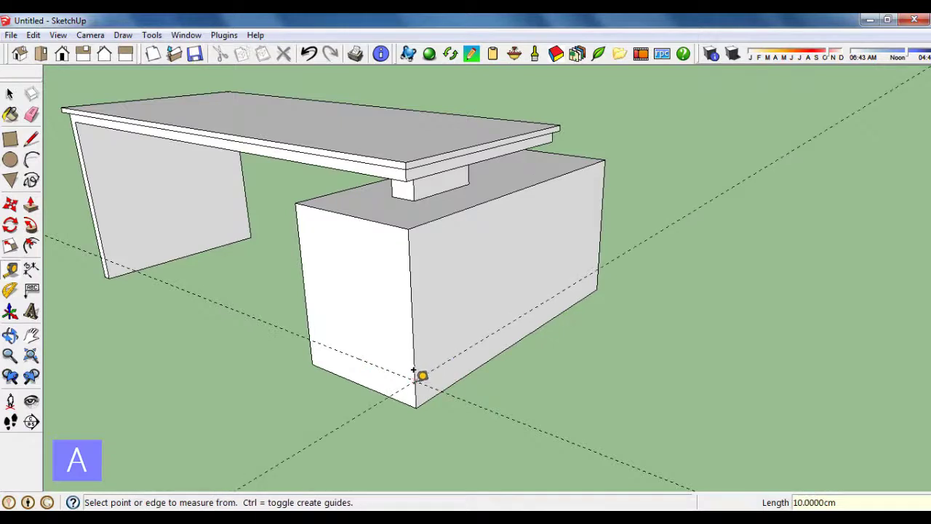
click(10, 140)
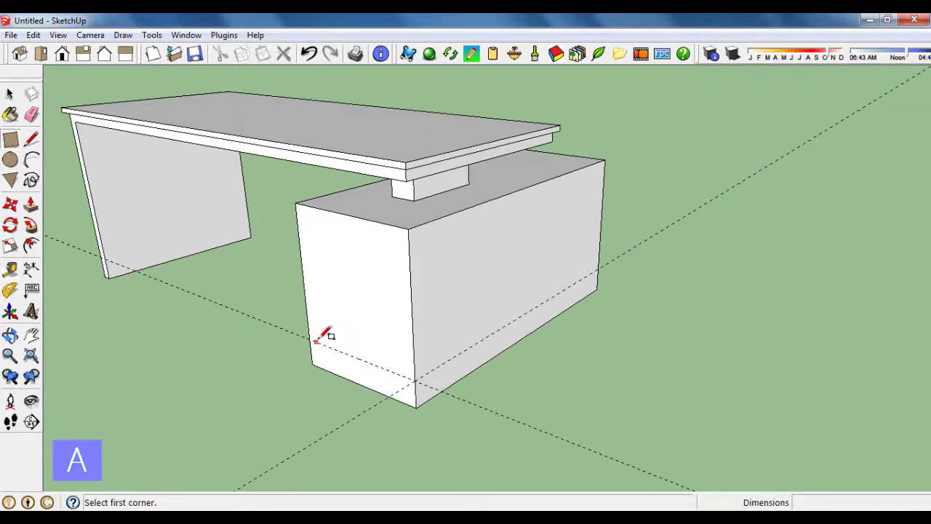
click(308, 339)
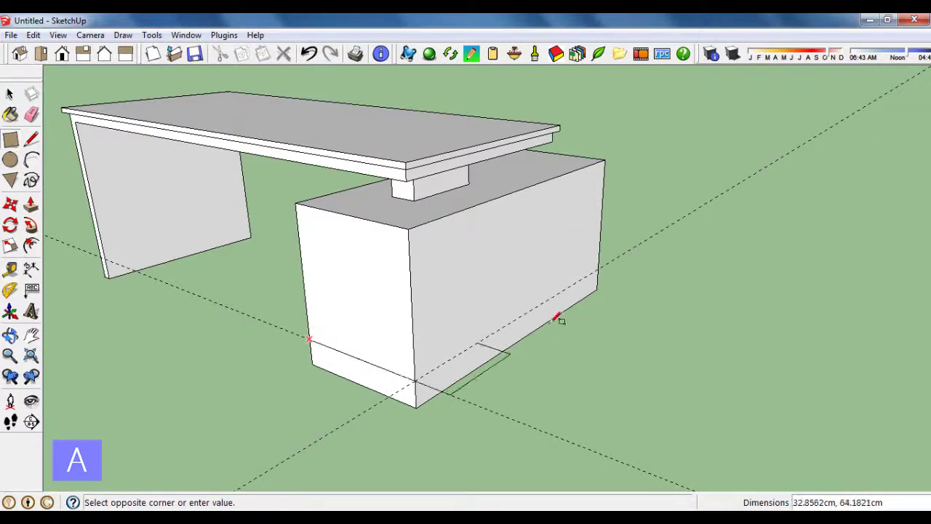
click(598, 268)
click(32, 114)
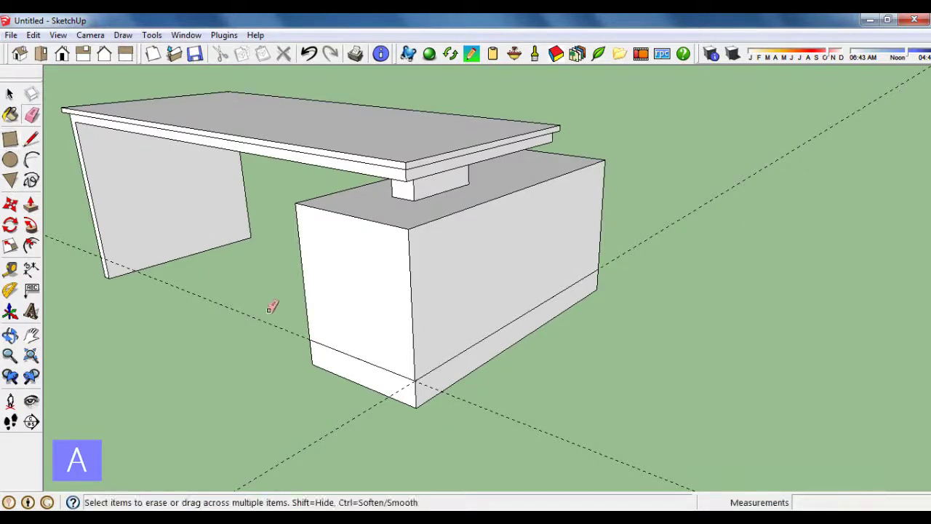
drag(271, 309, 549, 403)
Step: Push the bottom band in 2 cm to form a recessed plinth
click(30, 206)
scroll(385, 389, up, 2)
click(391, 387)
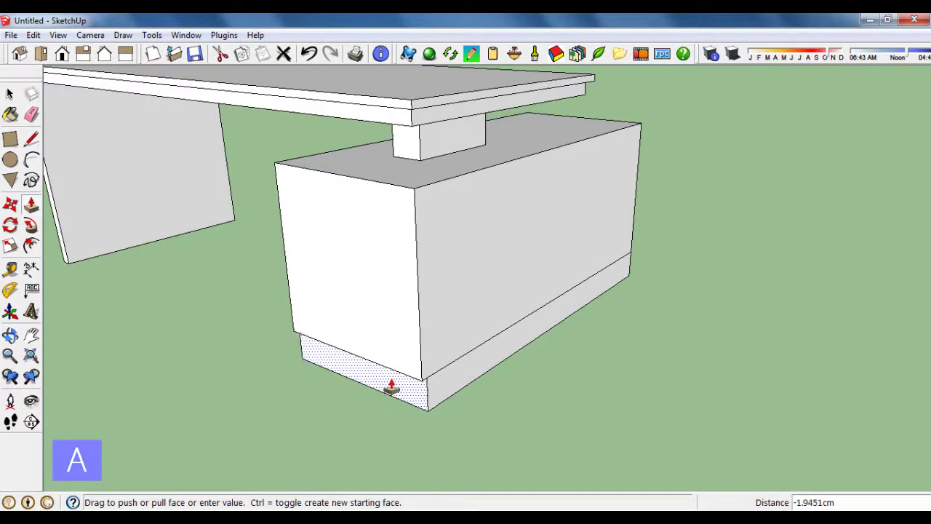
key(Return)
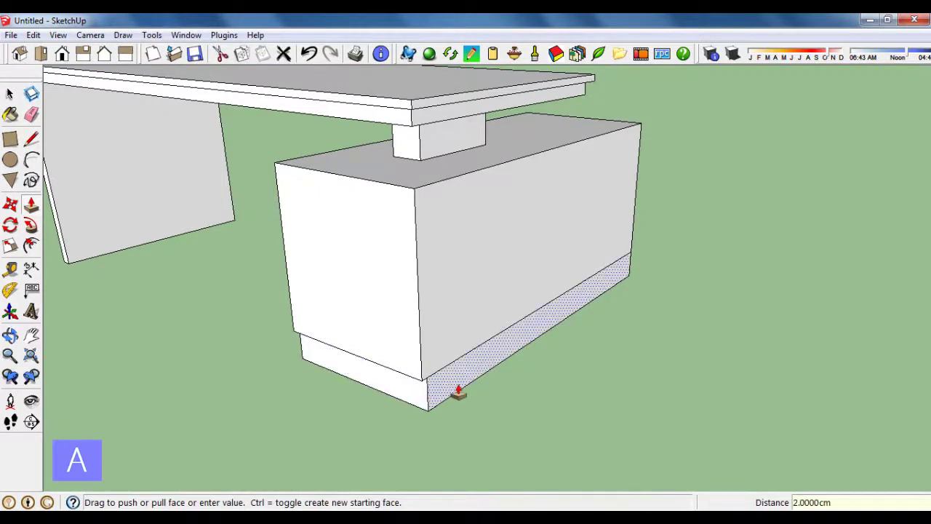
mouse_move(453, 387)
middle_down()
mouse_move(531, 308)
mouse_move(221, 326)
mouse_move(590, 429)
mouse_move(463, 414)
mouse_move(401, 420)
mouse_move(490, 437)
mouse_move(578, 310)
mouse_move(729, 366)
mouse_move(520, 279)
mouse_move(677, 246)
middle_up()
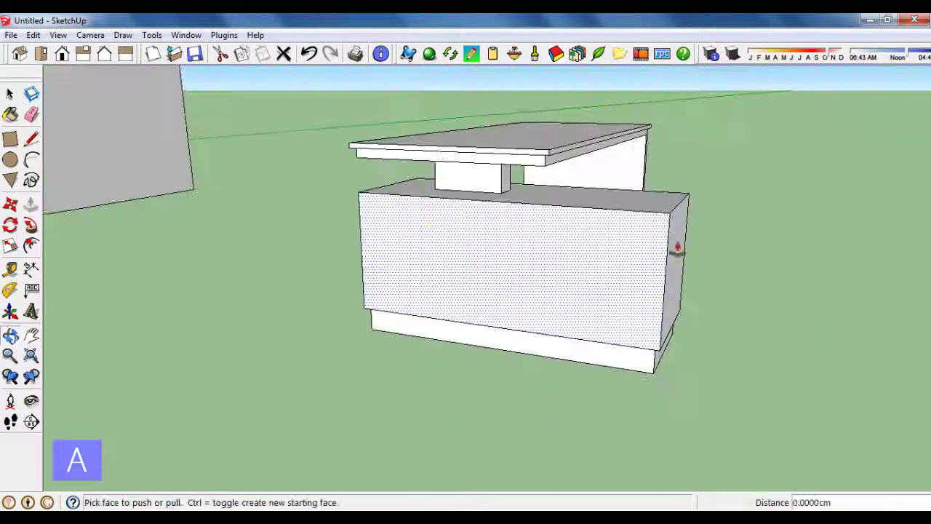
Step: Place a first guide measured from the pedestal box's top edge
mouse_move(499, 245)
middle_down()
mouse_move(620, 254)
mouse_move(590, 243)
middle_up()
scroll(459, 234, up, 2)
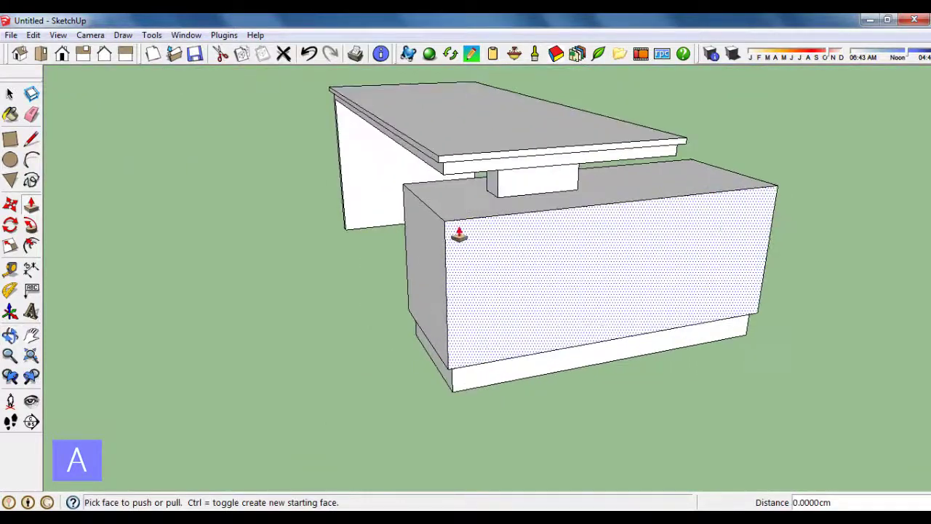
mouse_move(460, 235)
middle_down()
mouse_move(451, 243)
mouse_move(473, 247)
mouse_move(437, 250)
middle_up()
scroll(460, 246, up, 2)
click(10, 270)
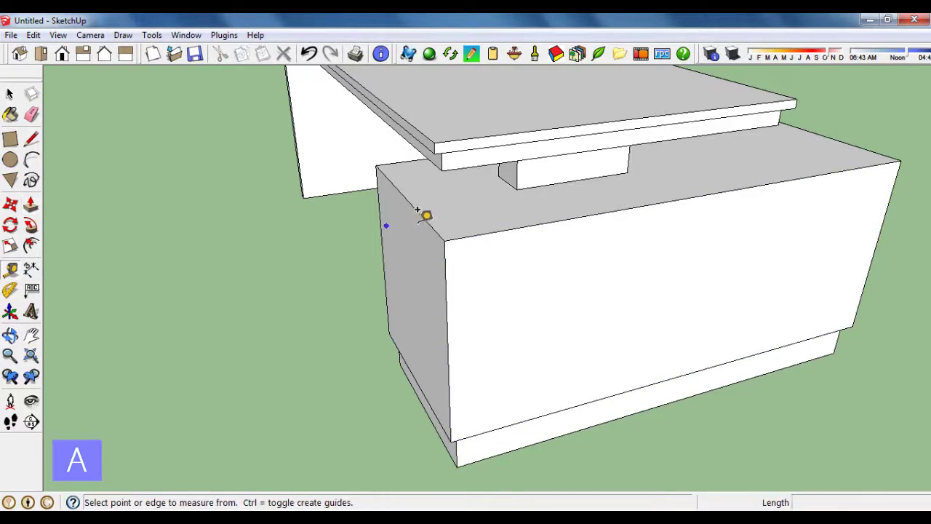
click(424, 217)
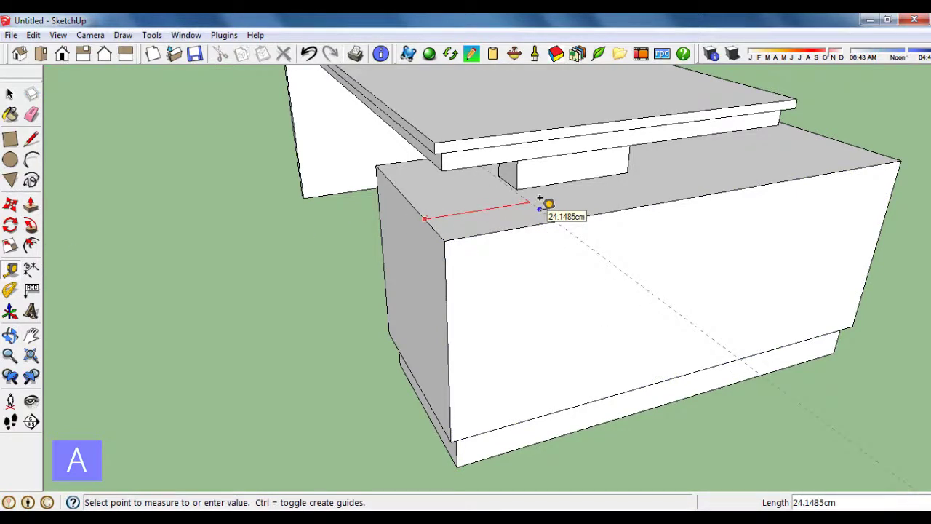
text(30)
key(Return)
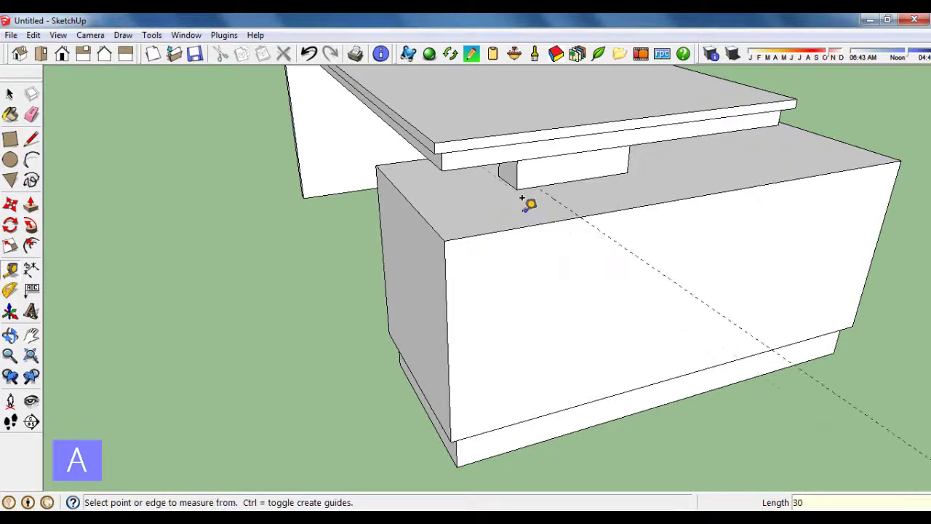
Step: Place a guide 25 cm in from the box's top edge and clear unwanted guides
middle_drag(526, 201, 516, 245)
scroll(516, 235, up, 3)
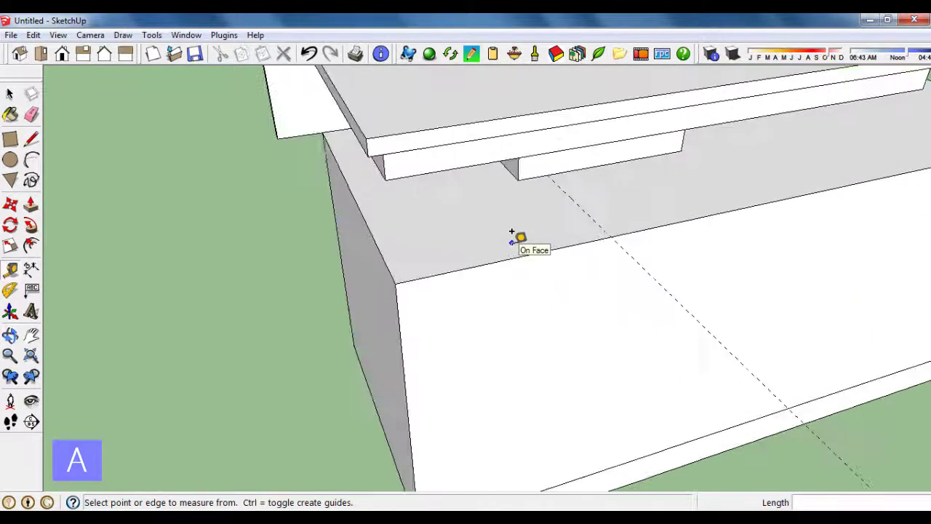
click(368, 226)
click(524, 171)
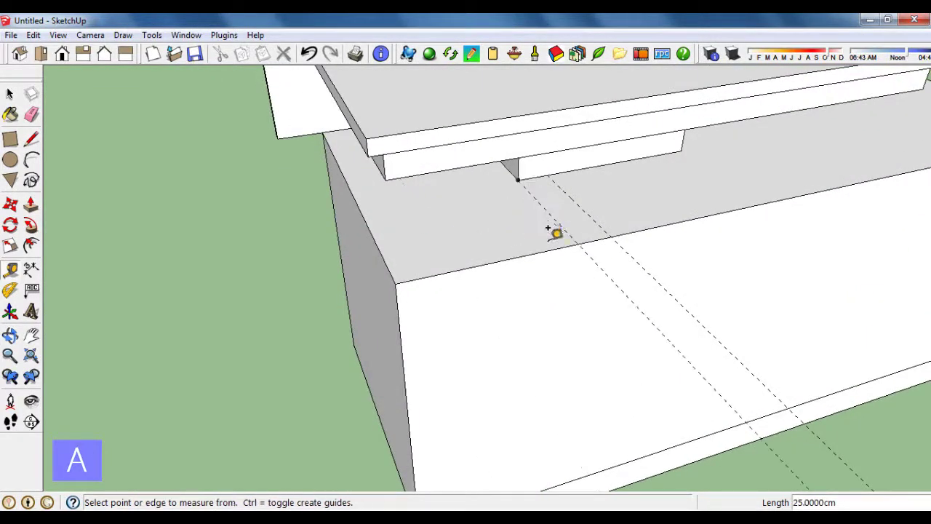
scroll(557, 232, down, 1)
click(32, 116)
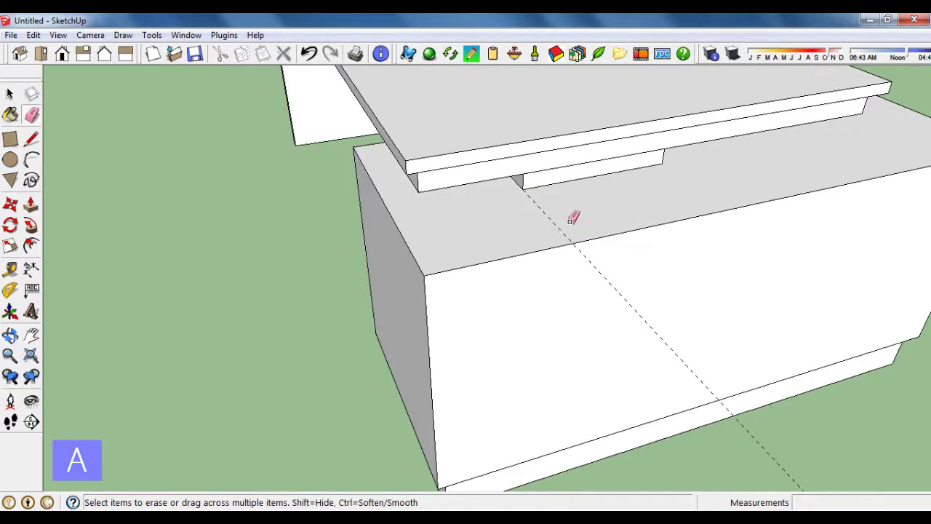
scroll(573, 218, down, 2)
mouse_move(557, 266)
middle_down()
mouse_move(565, 224)
mouse_move(611, 223)
middle_up()
scroll(553, 191, up, 2)
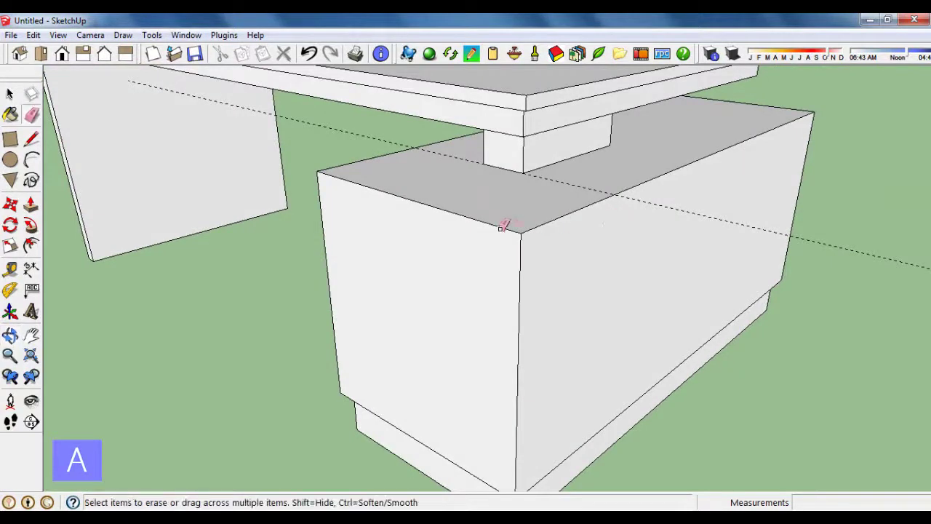
scroll(507, 211, up, 1)
scroll(499, 287, down, 1)
middle_drag(499, 287, 483, 274)
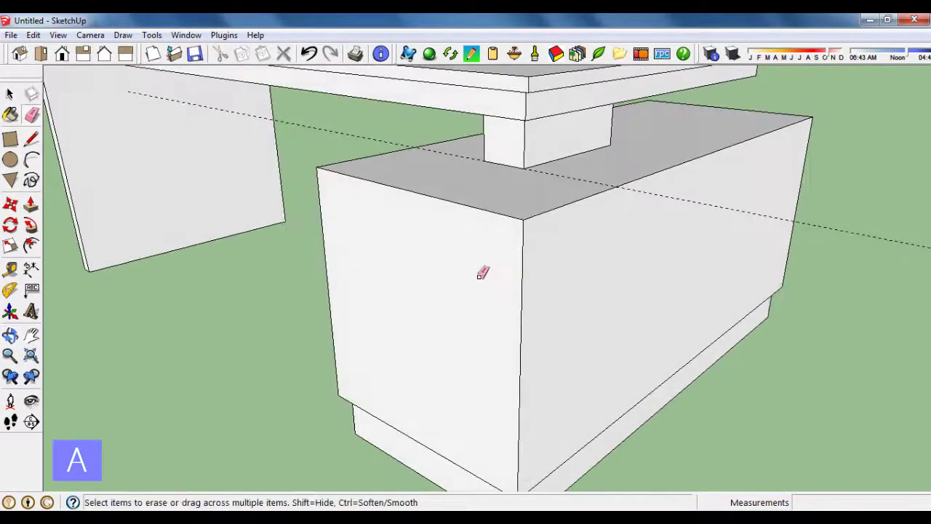
click(30, 245)
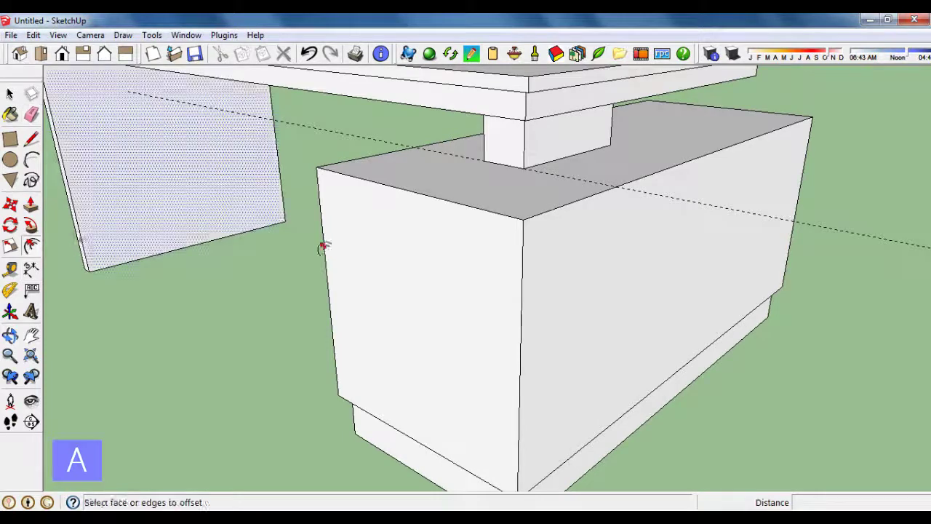
Step: Inset a 2 cm outline on the pedestal's front face and place two guidelines across it
click(389, 207)
text(2)
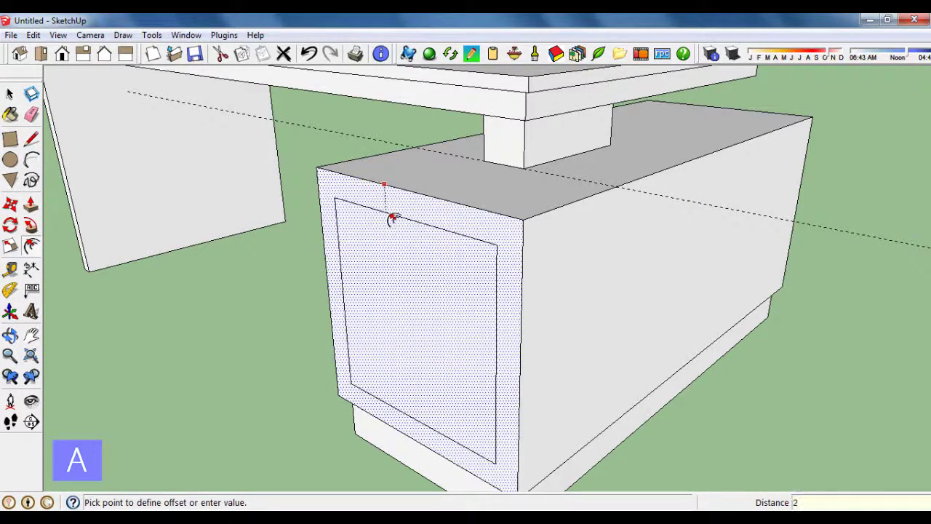
key(Return)
middle_drag(391, 216, 381, 264)
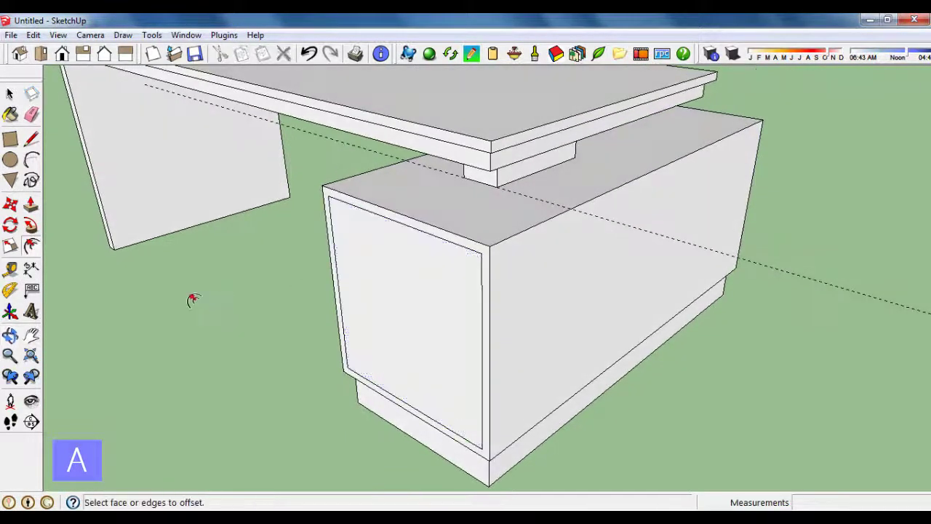
click(13, 269)
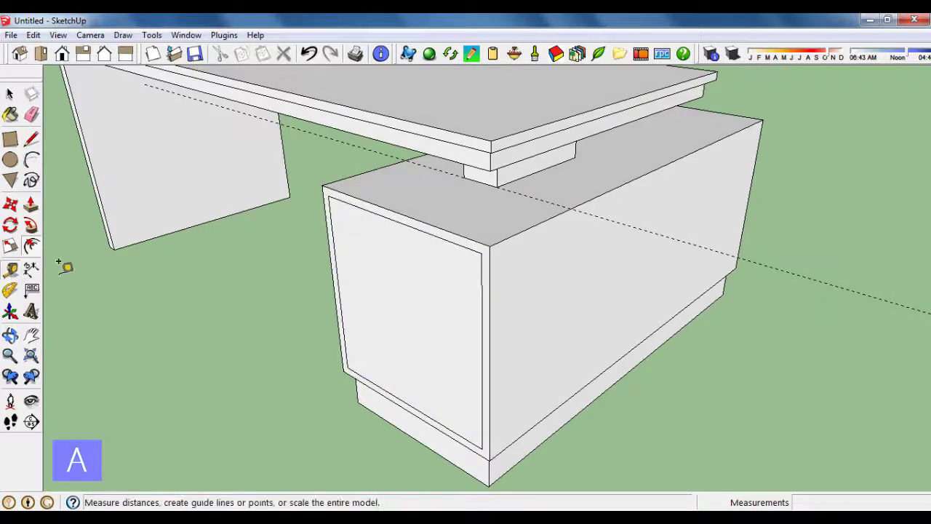
click(378, 389)
click(345, 277)
scroll(385, 298, up, 2)
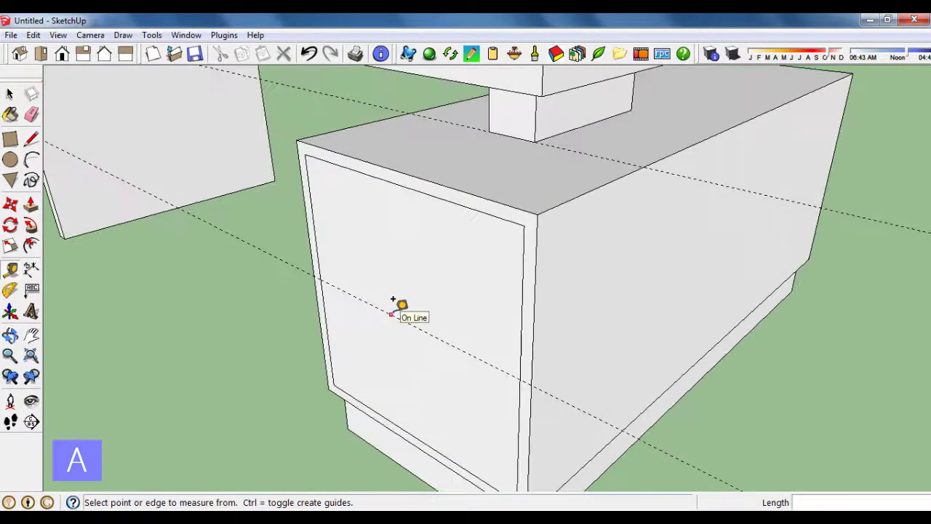
click(392, 313)
text(2)
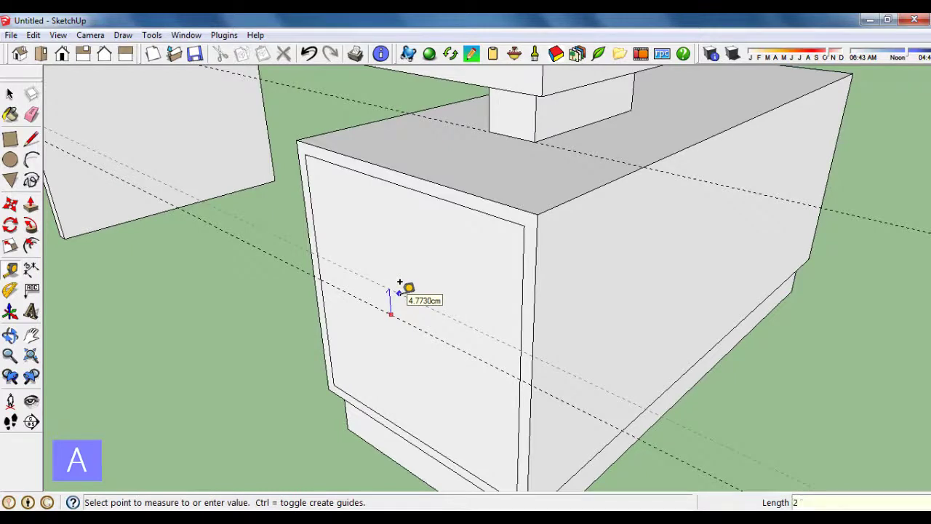
key(Return)
Step: Draw a 2 cm divider strip splitting the front, then erase the guidelines
click(11, 139)
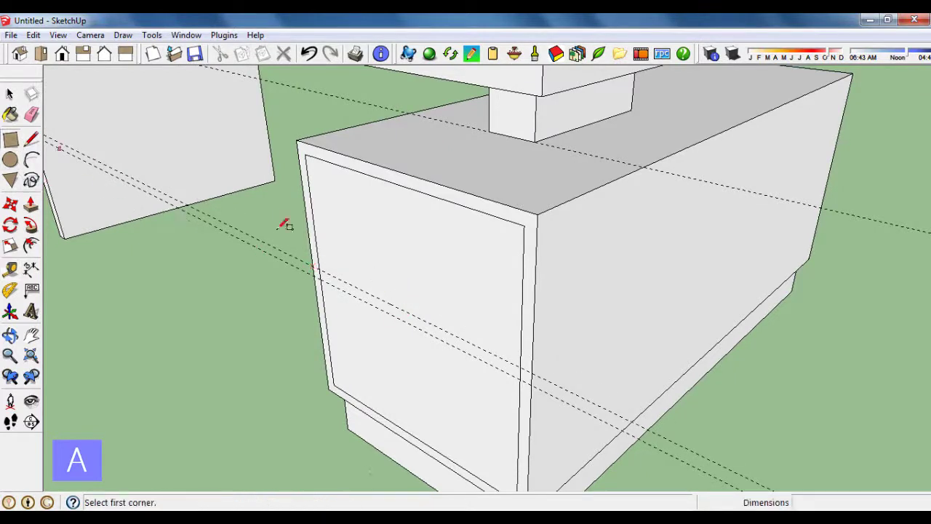
click(318, 270)
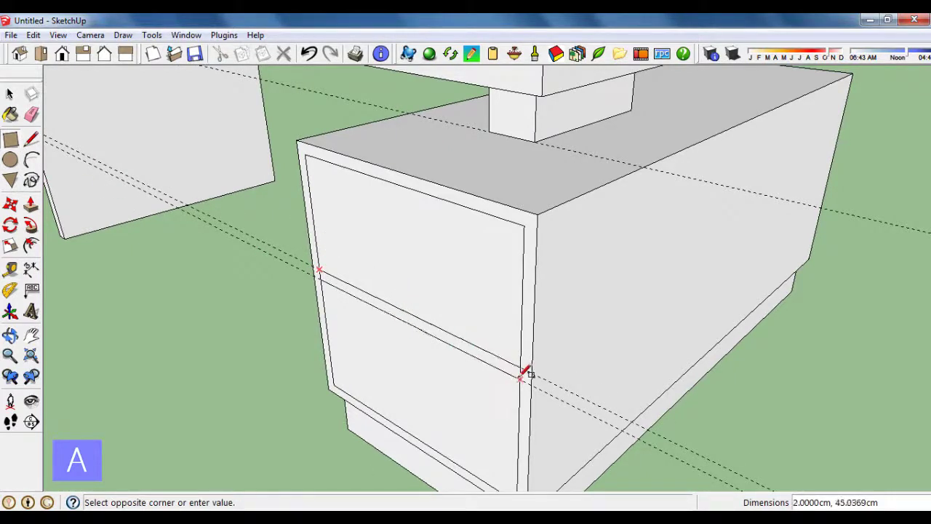
click(523, 373)
click(31, 115)
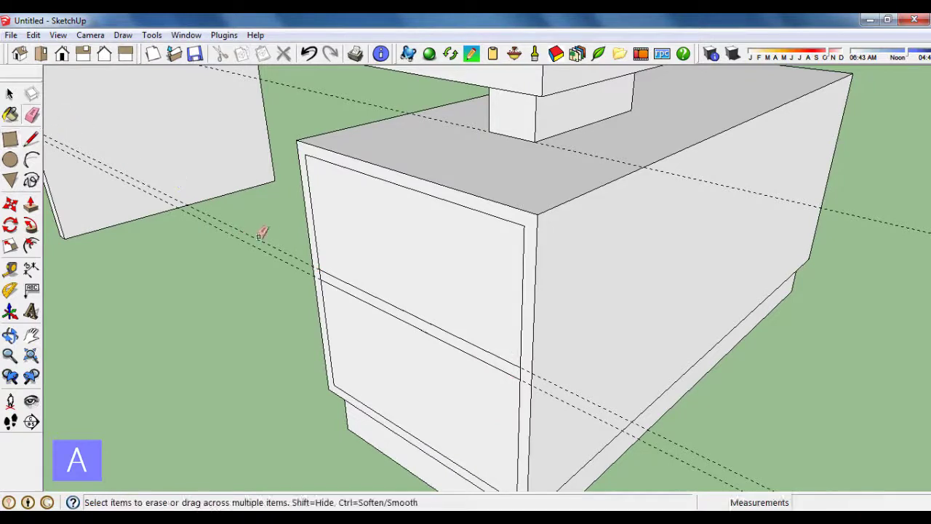
drag(262, 233, 307, 284)
scroll(523, 361, up, 1)
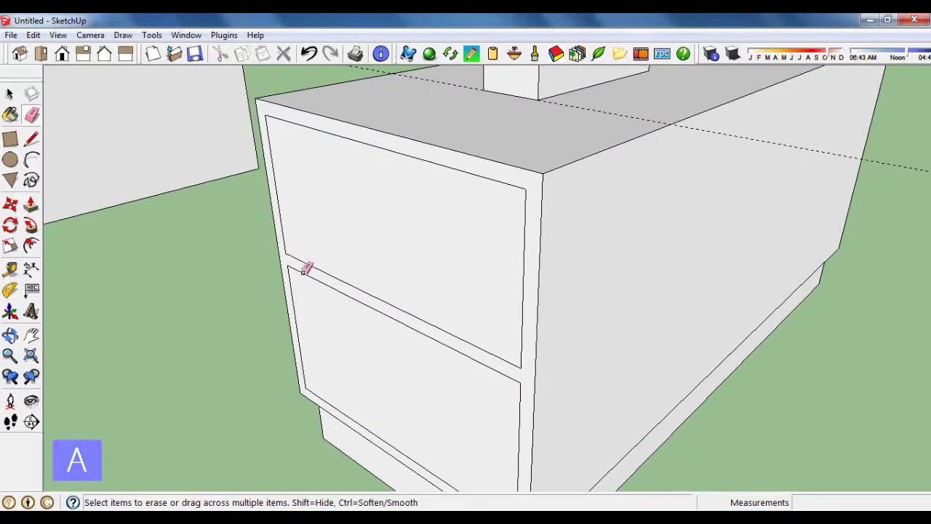
scroll(305, 267, down, 3)
middle_drag(368, 272, 401, 297)
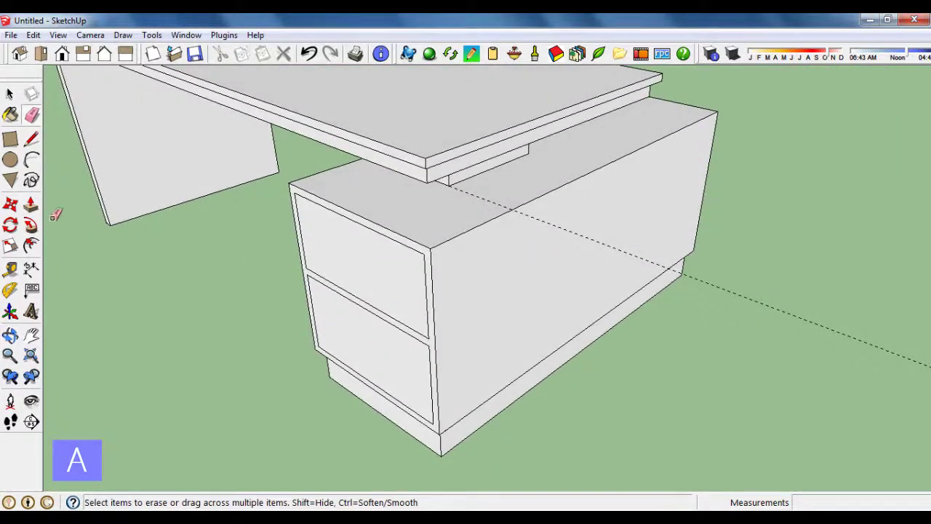
Step: Recess the upper and lower front panels to the same depth as open shelves
click(31, 204)
drag(361, 272, 449, 194)
mouse_move(396, 320)
middle_down()
mouse_move(391, 301)
mouse_move(389, 318)
mouse_move(457, 304)
mouse_move(447, 316)
middle_up()
double_click(393, 327)
scroll(393, 327, down, 2)
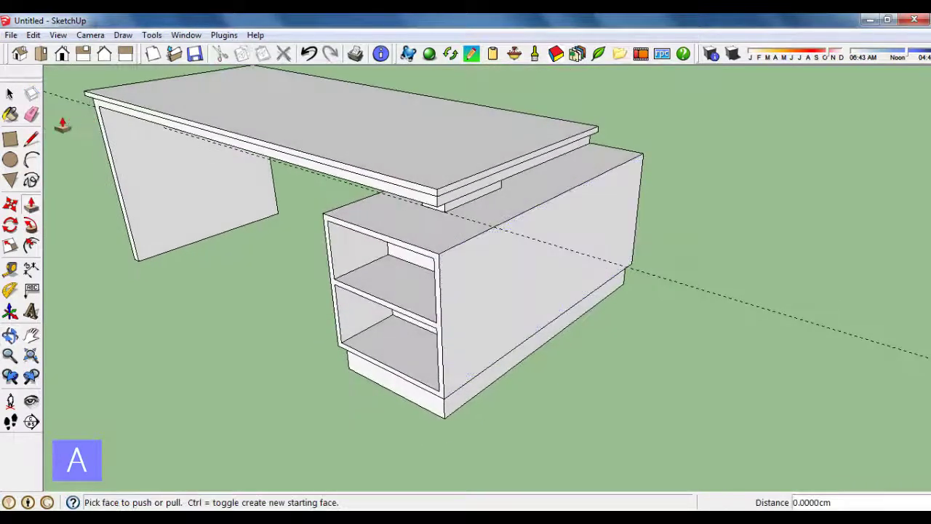
click(33, 114)
mouse_move(619, 244)
middle_down()
mouse_move(301, 284)
mouse_move(546, 304)
mouse_move(333, 276)
mouse_move(595, 283)
mouse_move(584, 294)
middle_up()
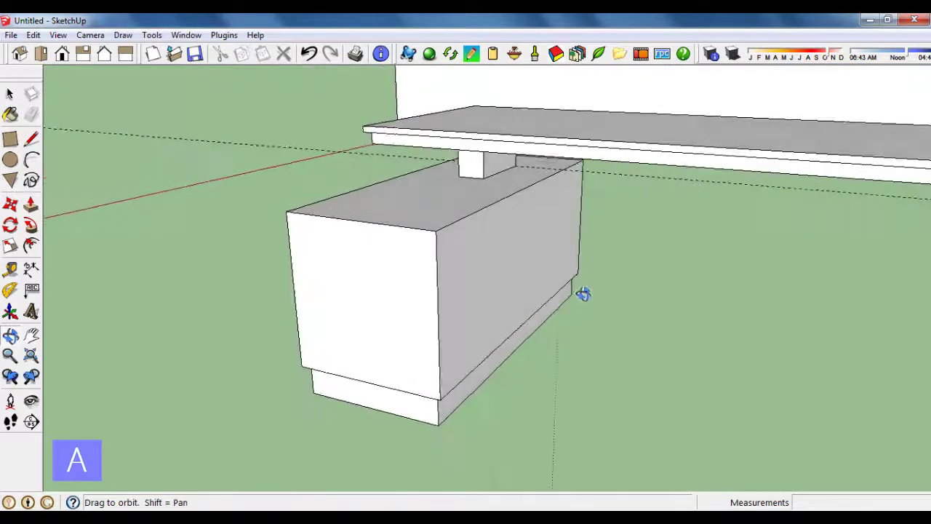
Step: Draw a 100 × 50 cm panel on the pedestal's long side using a 100 cm guide
click(11, 271)
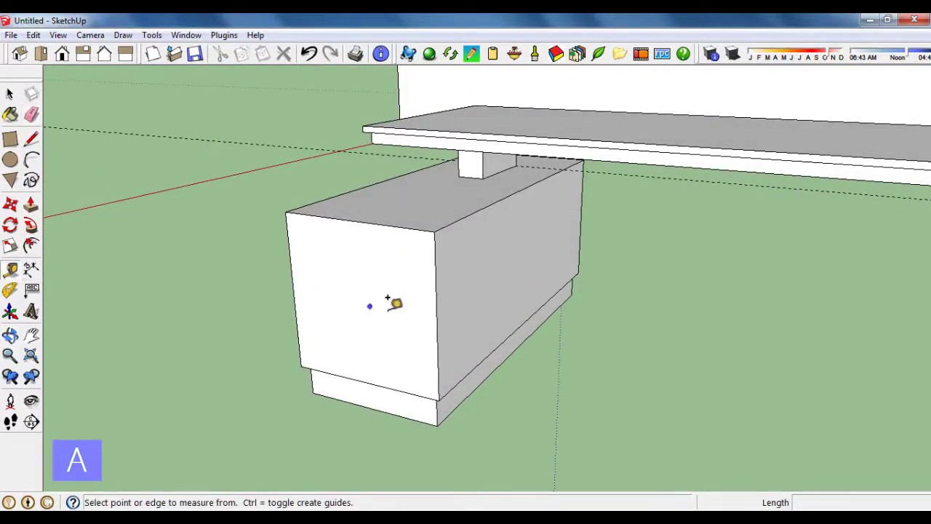
click(436, 305)
click(563, 169)
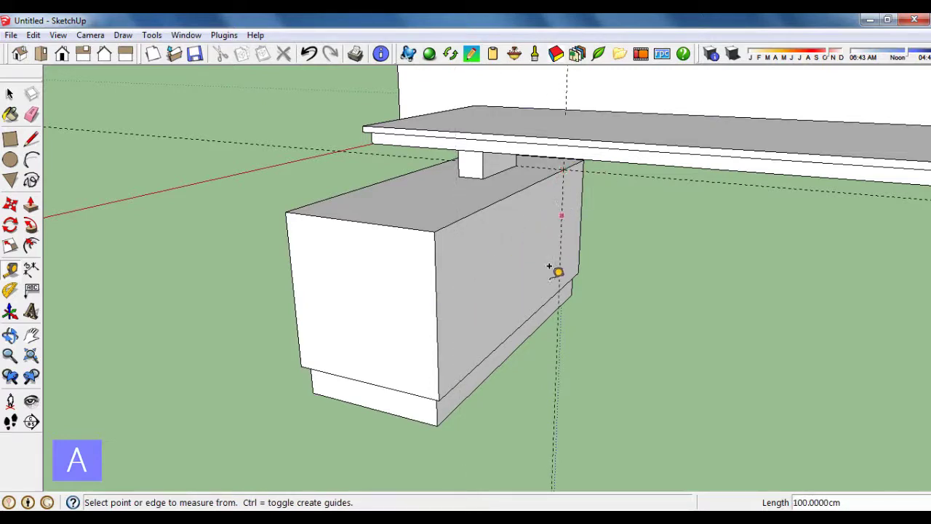
middle_drag(558, 266, 484, 250)
scroll(482, 247, up, 1)
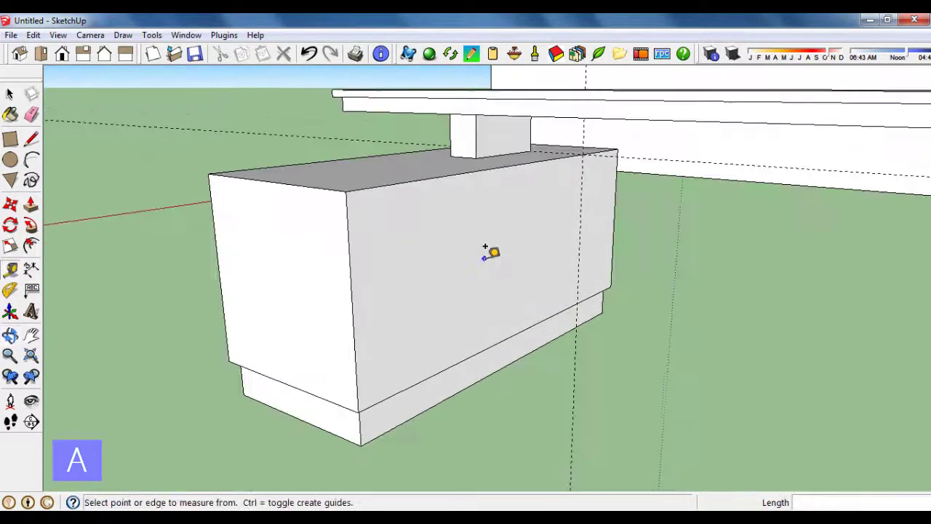
middle_drag(405, 246, 405, 254)
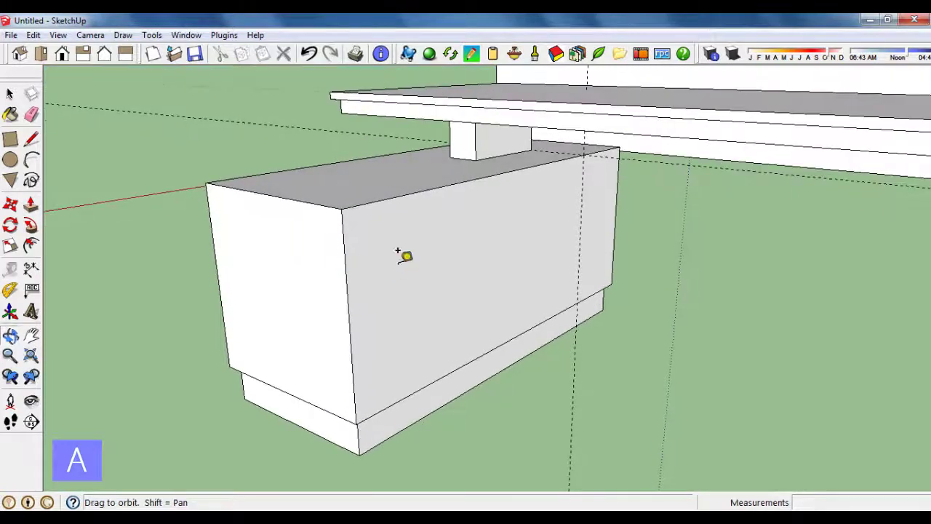
click(11, 140)
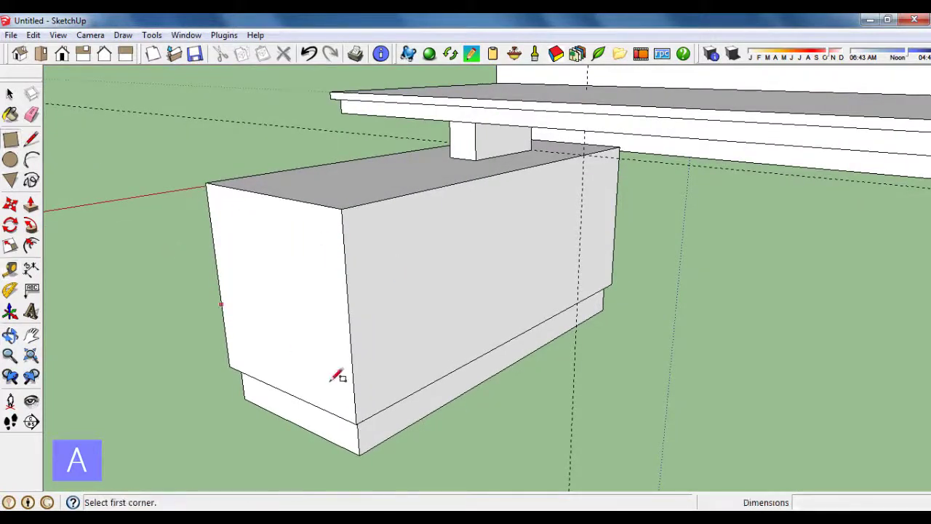
click(356, 420)
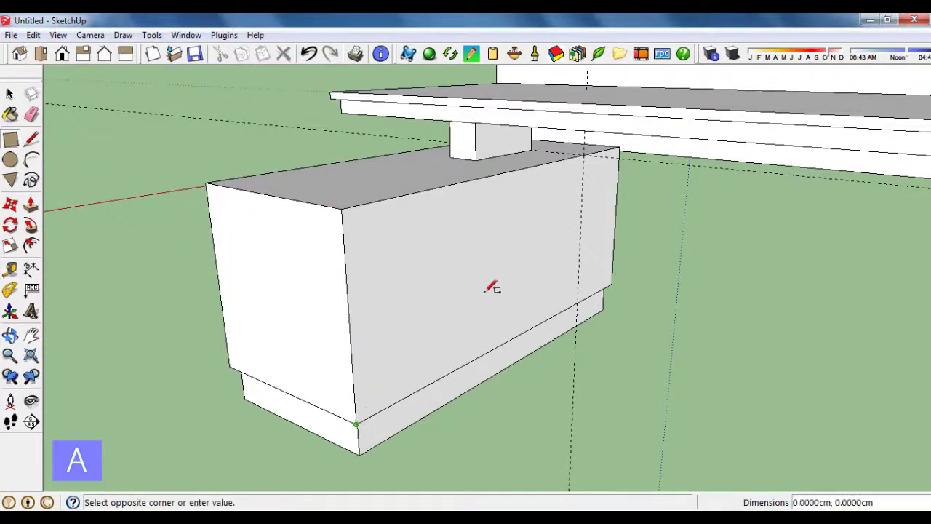
click(583, 154)
Step: Inset the side panel by 2 cm and place guidelines 23 cm below its top
click(31, 245)
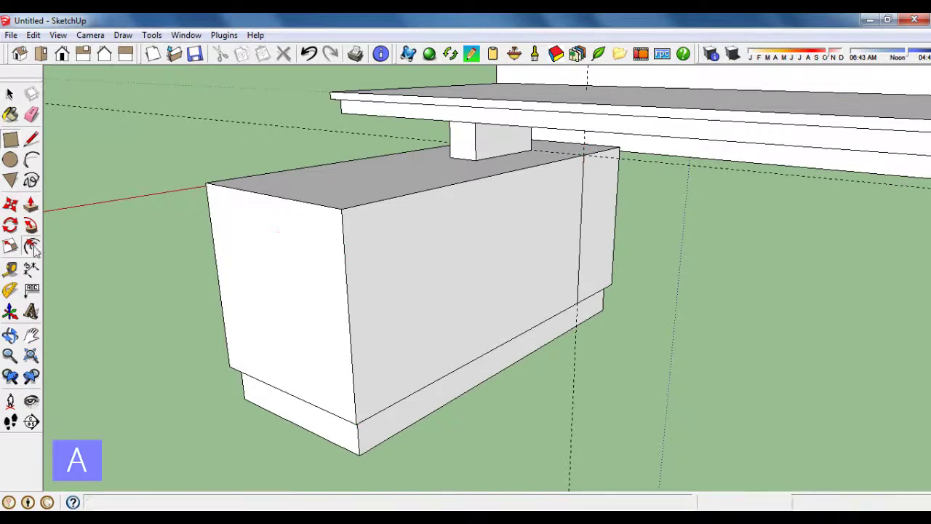
click(424, 204)
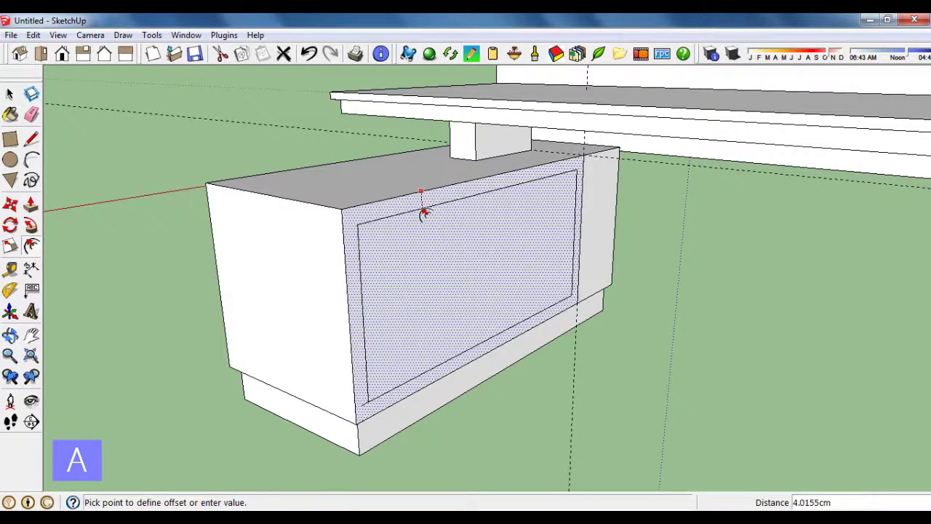
key(Return)
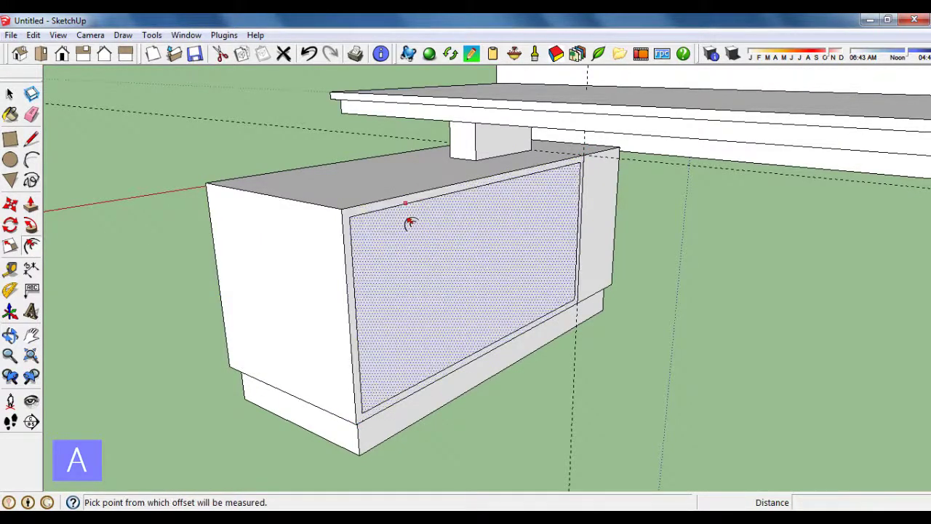
click(10, 268)
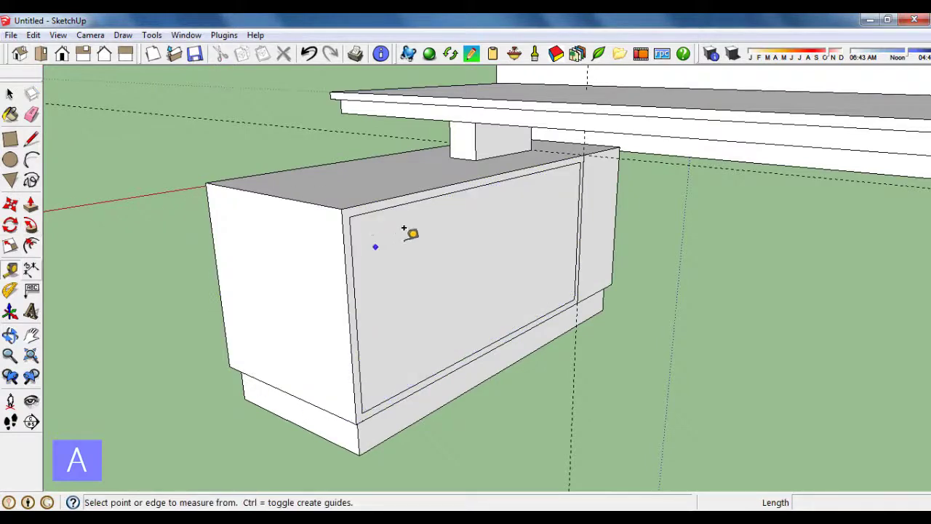
click(419, 200)
click(360, 312)
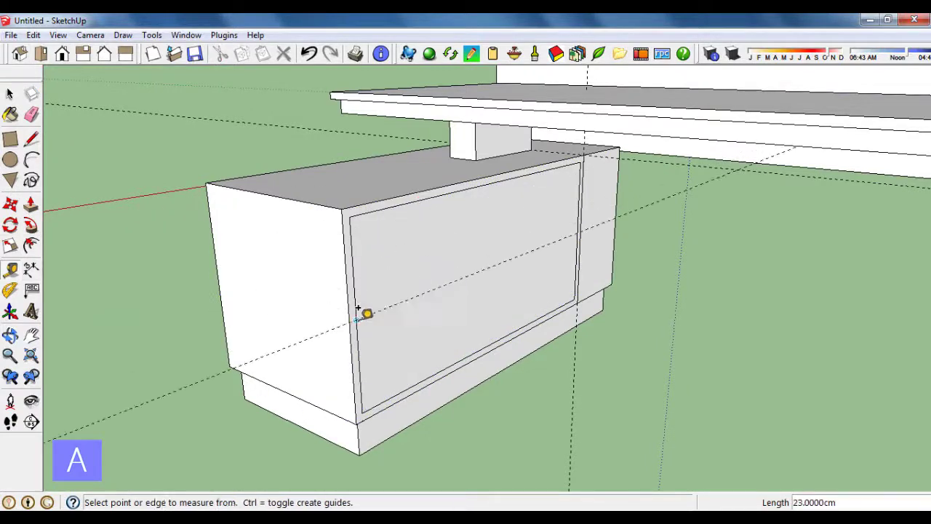
click(409, 298)
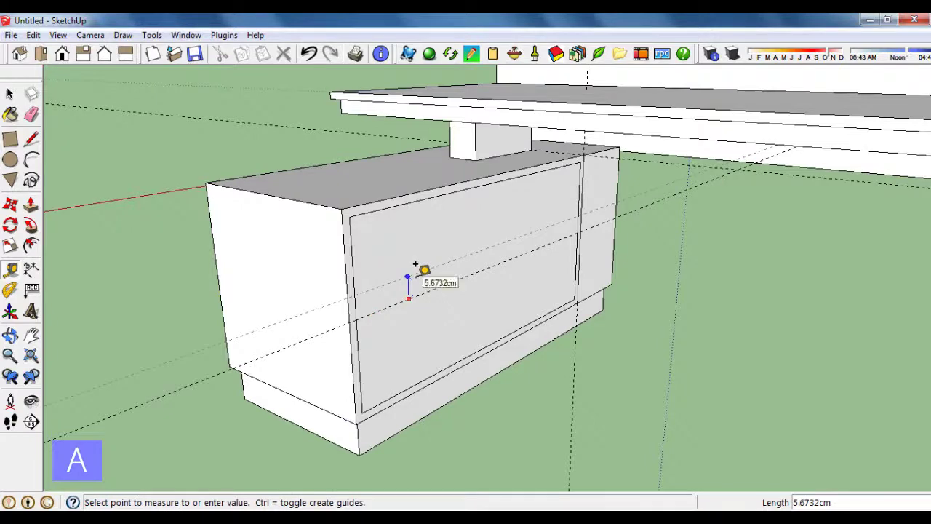
key(Return)
mouse_move(416, 267)
middle_down()
mouse_move(430, 303)
mouse_move(419, 282)
middle_up()
Step: Split the side panel with a 2 cm divider strip between the guidelines
click(11, 139)
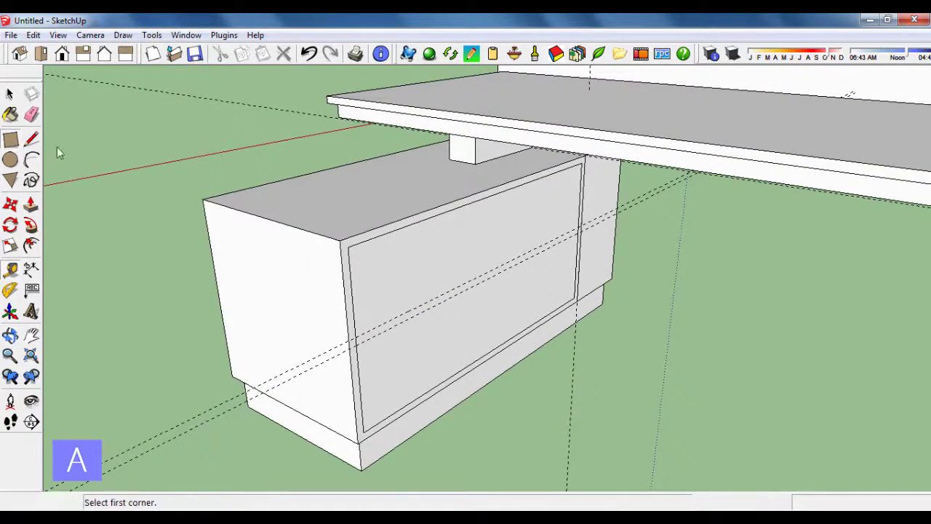
scroll(578, 232, up, 2)
click(582, 224)
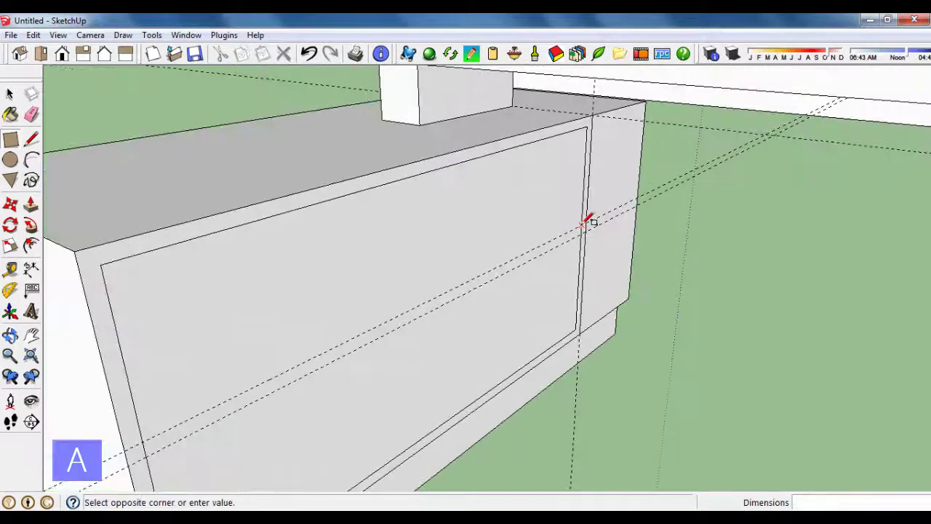
scroll(586, 219, down, 2)
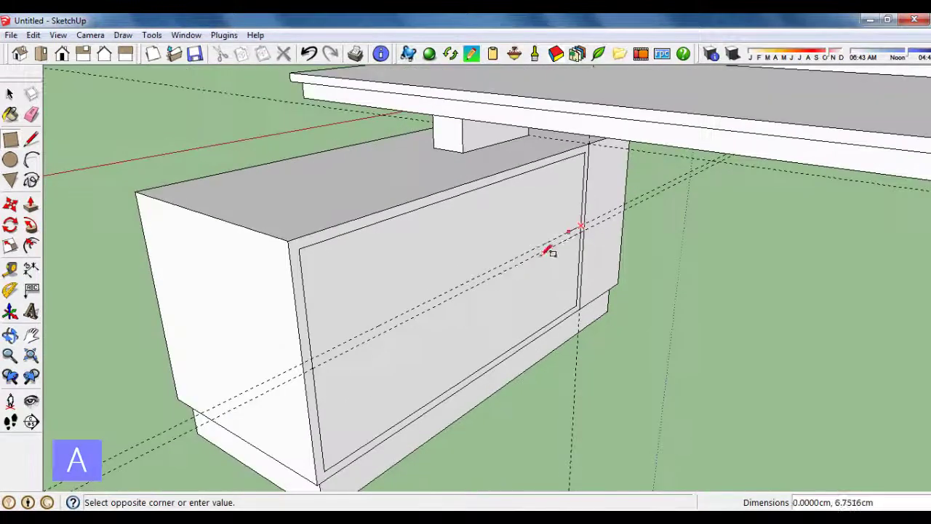
click(320, 367)
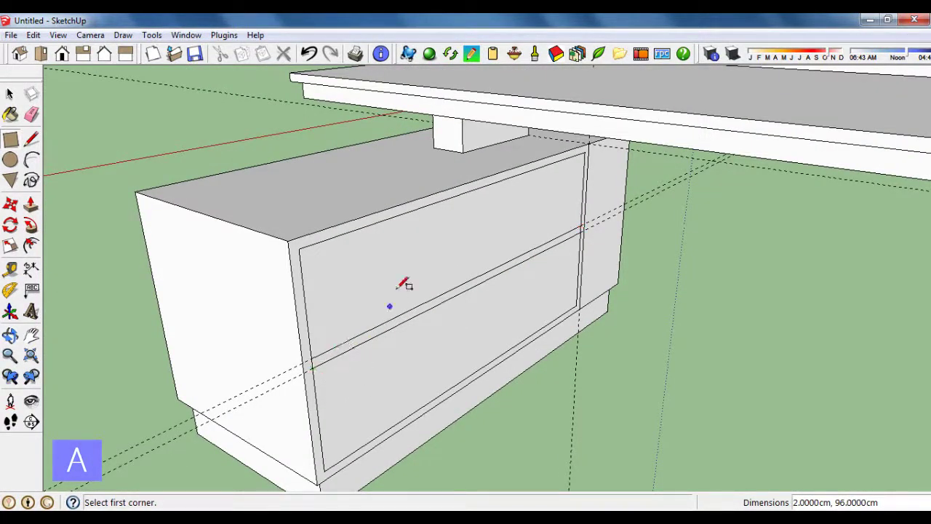
click(31, 115)
scroll(598, 273, down, 2)
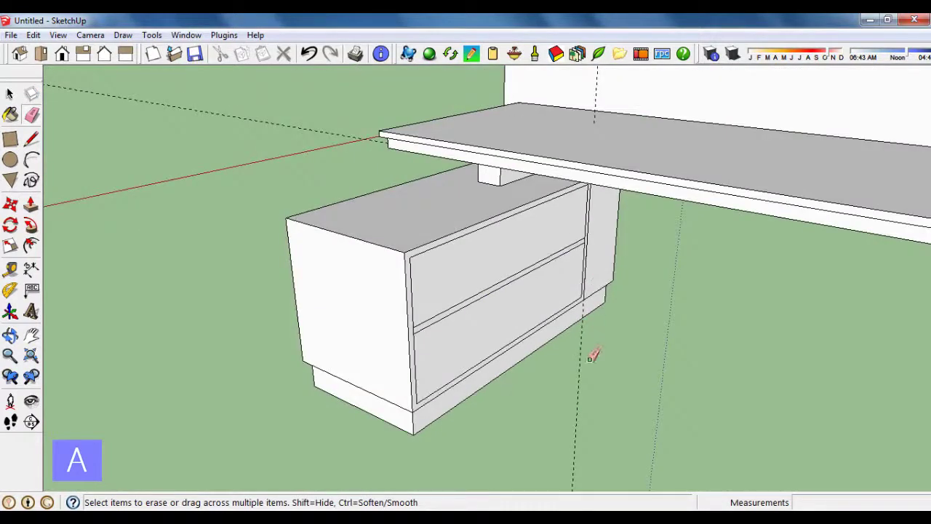
middle_drag(585, 372, 596, 350)
scroll(588, 237, up, 3)
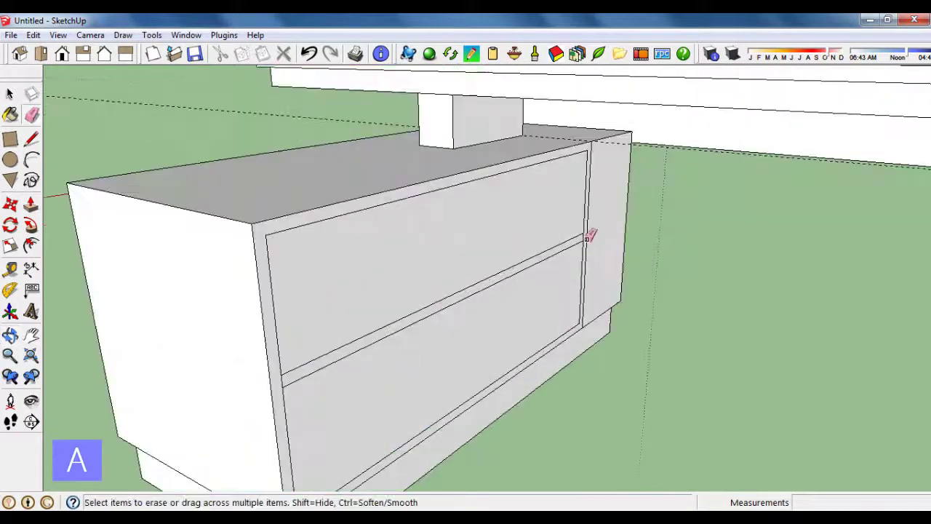
scroll(588, 238, up, 1)
scroll(586, 236, up, 1)
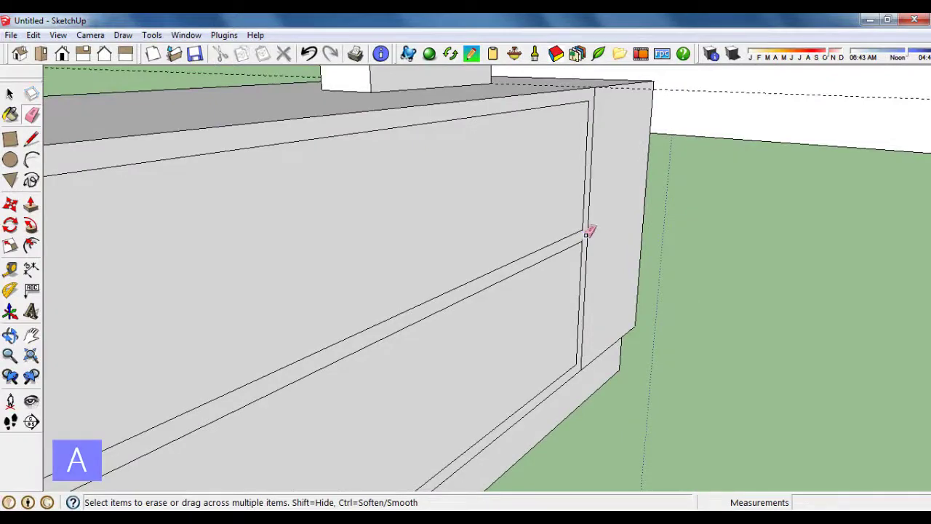
scroll(589, 232, down, 1)
scroll(595, 230, down, 1)
scroll(331, 367, up, 1)
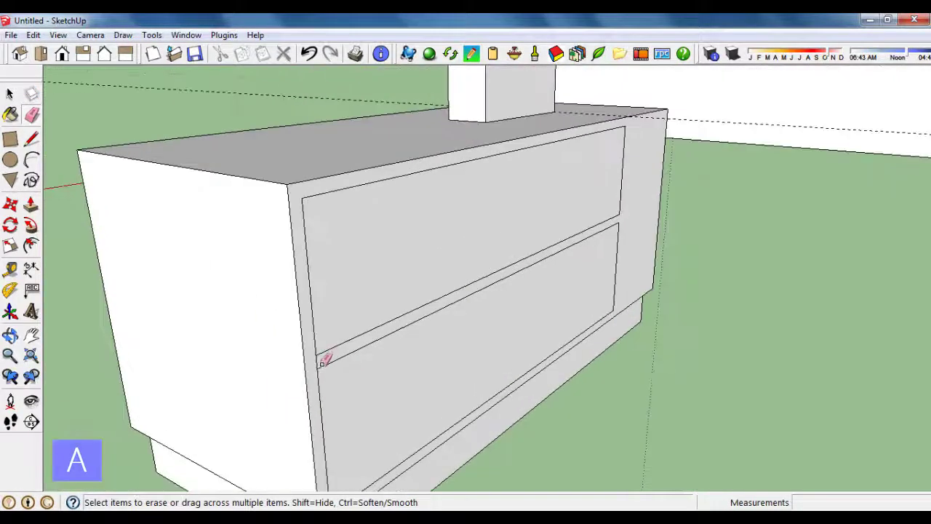
scroll(400, 298, down, 2)
mouse_move(428, 316)
middle_down()
mouse_move(432, 326)
mouse_move(436, 311)
middle_up()
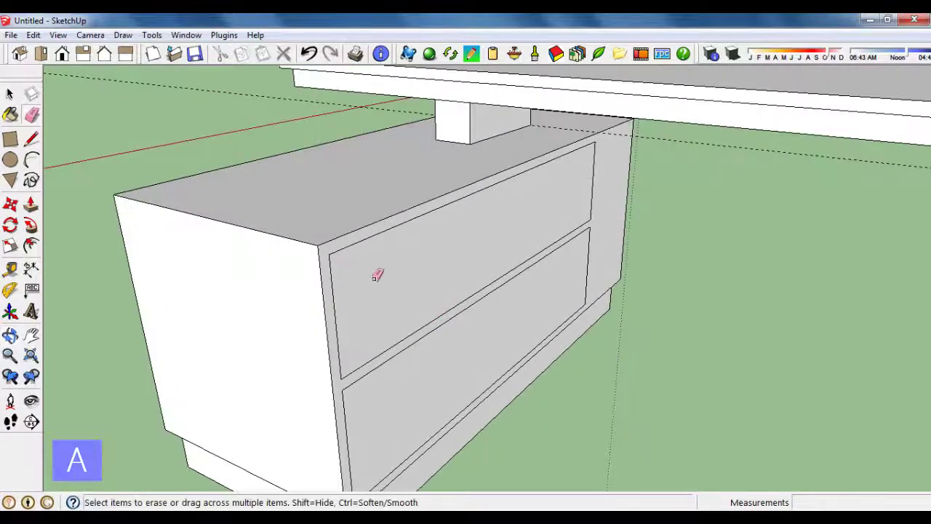
Step: Push the upper drawer face 40 into the cabinet
click(31, 208)
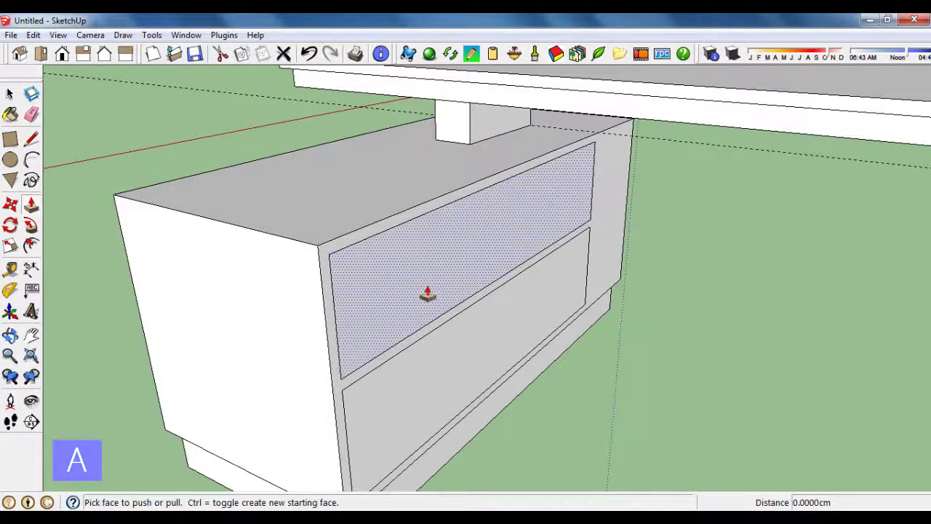
drag(423, 297, 420, 291)
text(40)
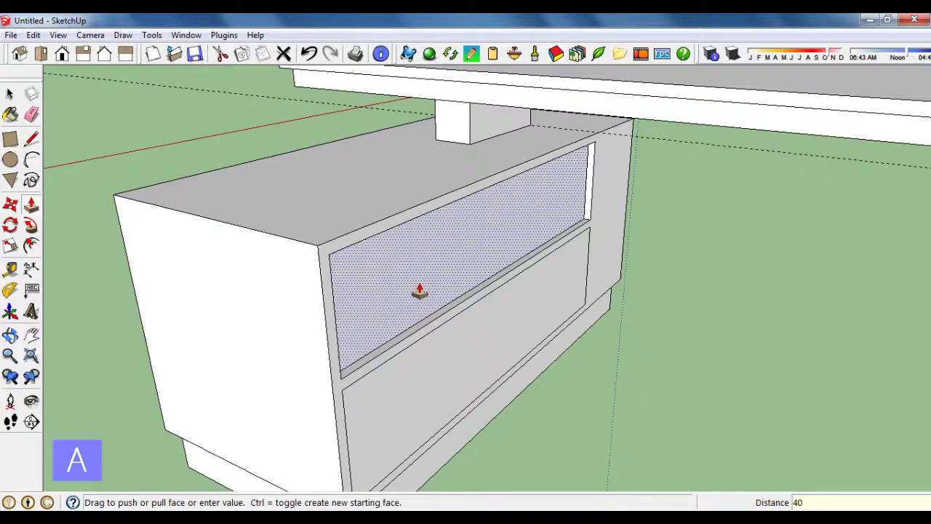
key(Return)
scroll(473, 327, down, 2)
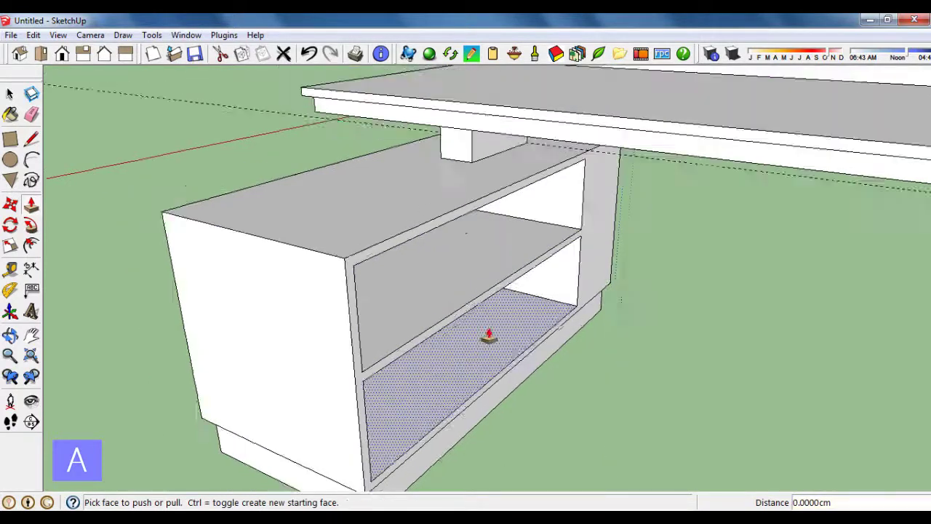
scroll(482, 318, down, 2)
click(31, 115)
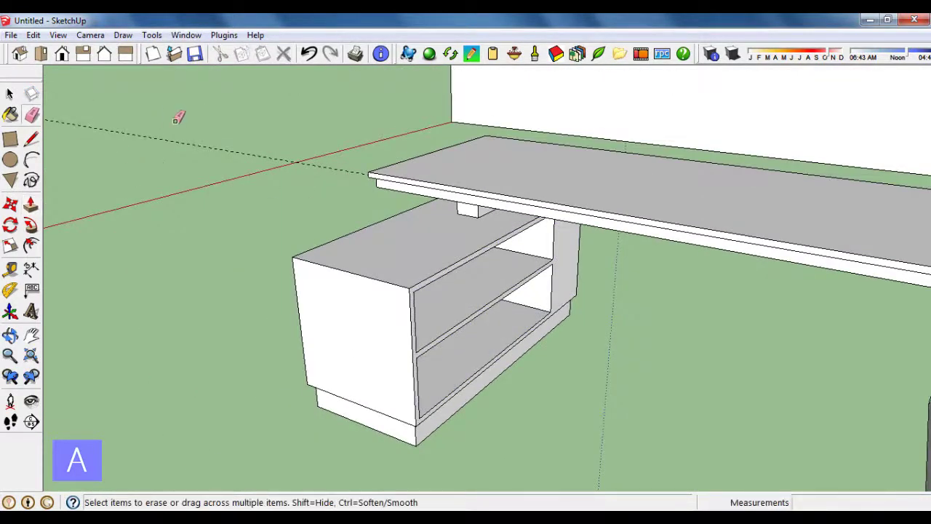
mouse_move(278, 216)
middle_down()
mouse_move(514, 237)
mouse_move(671, 274)
middle_up()
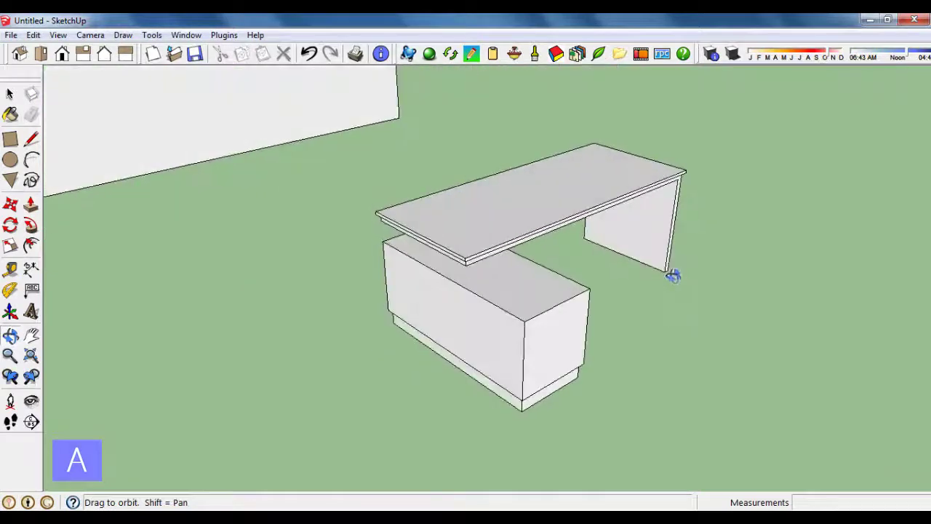
mouse_move(360, 239)
middle_down()
mouse_move(767, 257)
mouse_move(360, 228)
mouse_move(584, 208)
mouse_move(363, 191)
mouse_move(584, 251)
middle_up()
scroll(460, 255, down, 3)
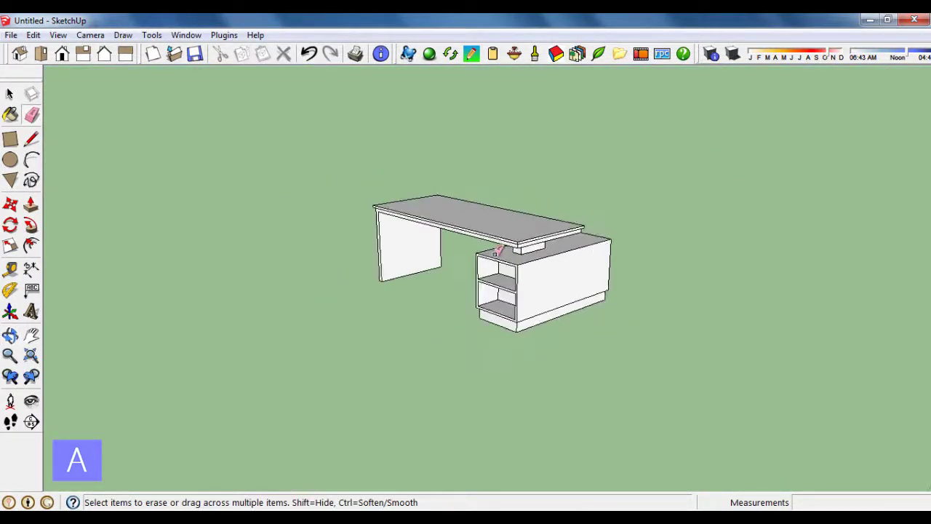
middle_drag(460, 255, 460, 276)
scroll(457, 279, up, 3)
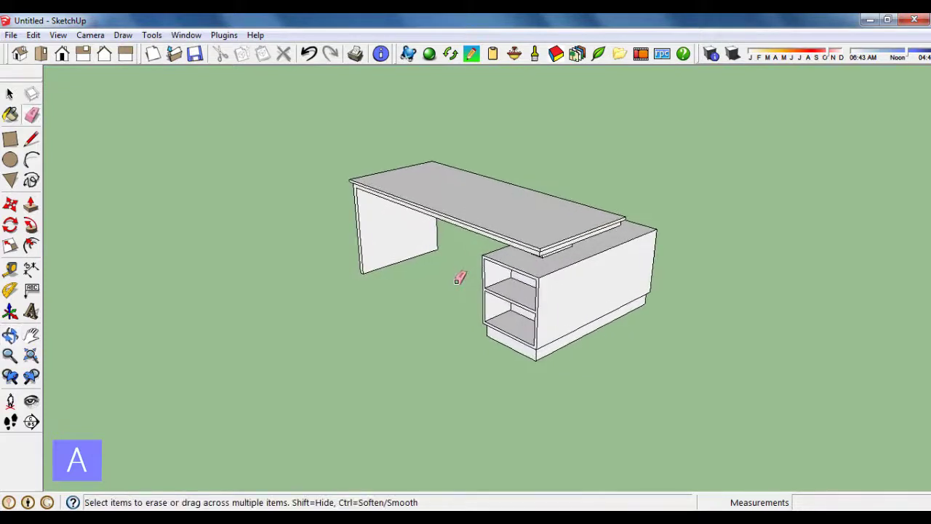
mouse_move(465, 274)
middle_down()
mouse_move(463, 285)
mouse_move(482, 260)
mouse_move(472, 299)
middle_up()
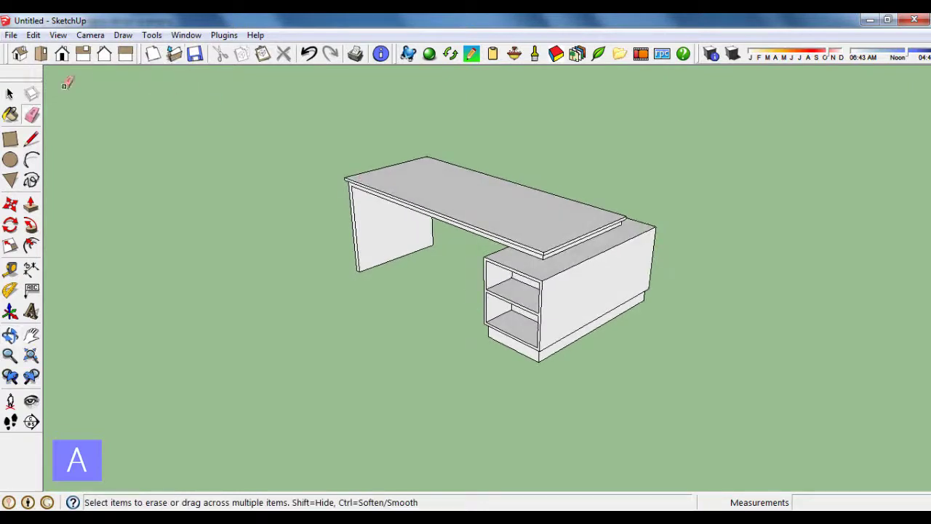
Step: Pick mdf-noce_mare#1 from the In Model materials and paint the desk top with it
click(9, 115)
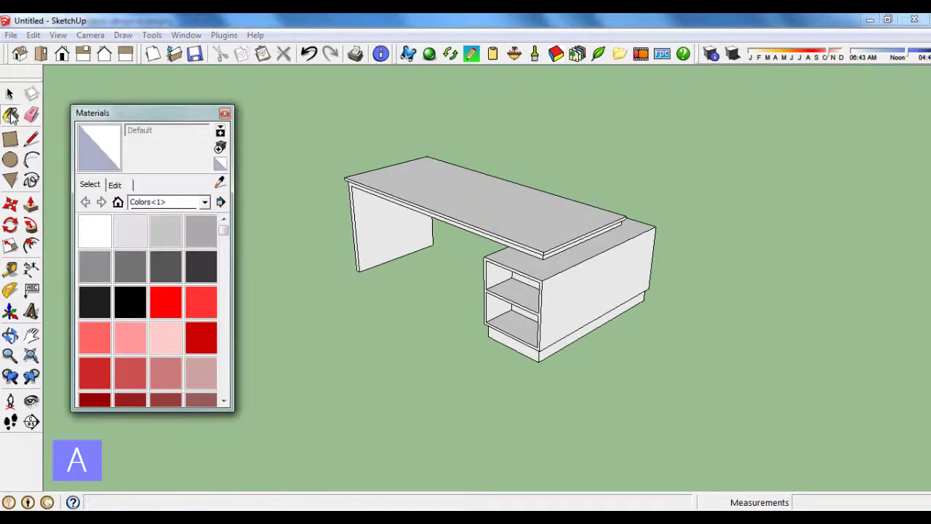
click(119, 201)
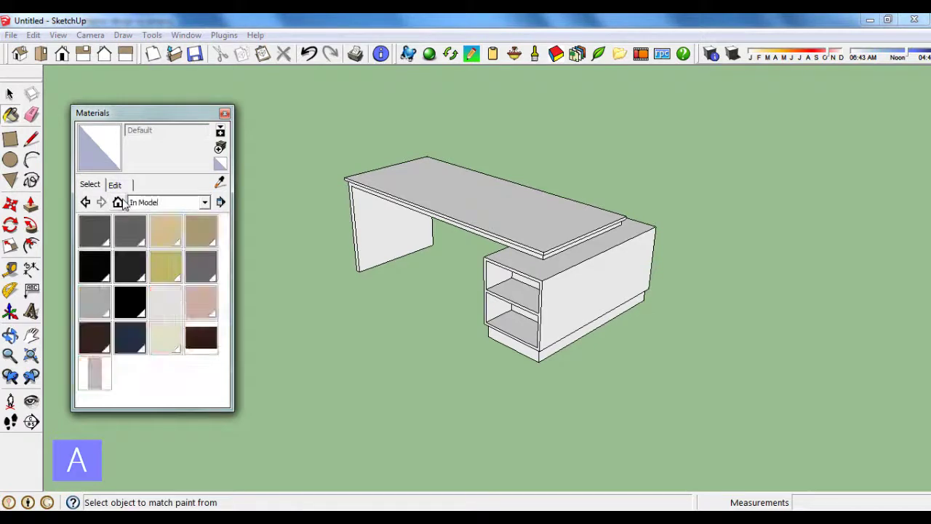
click(93, 373)
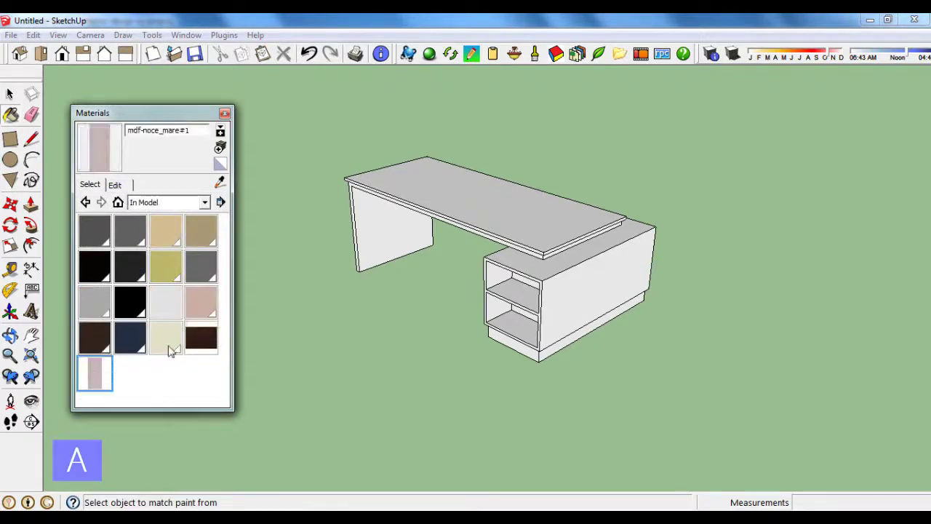
click(529, 214)
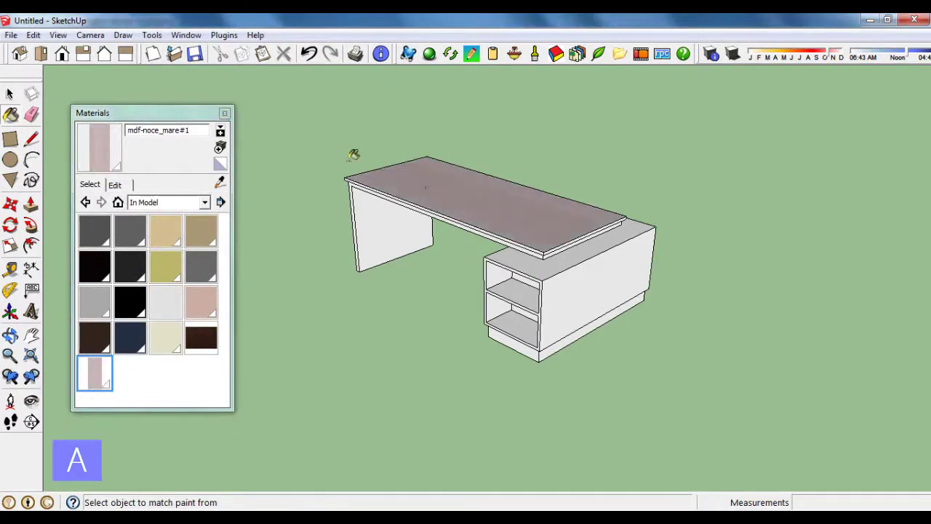
click(224, 114)
Step: Paint the desk top's front and left edges and the pedestal's top and front faces in mdf-noce_mare#1
scroll(601, 214, up, 3)
scroll(541, 246, up, 3)
click(541, 247)
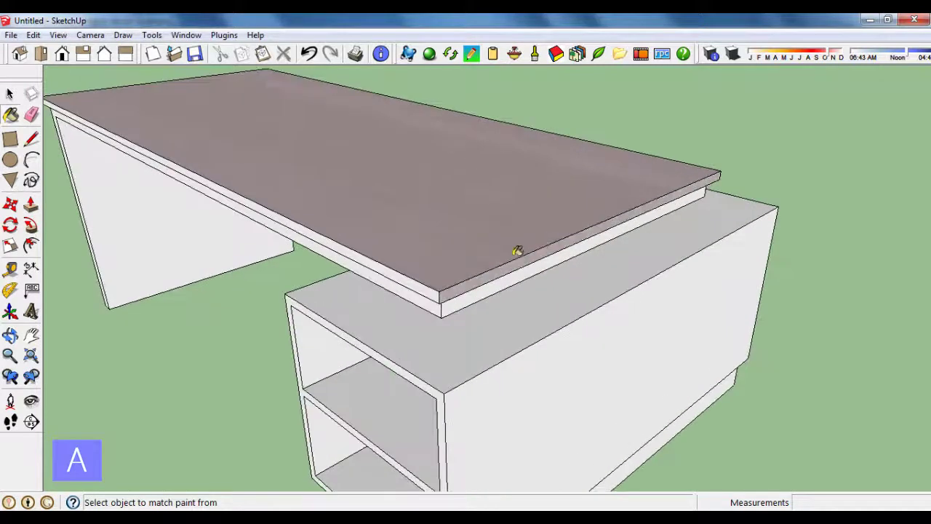
click(422, 282)
click(609, 274)
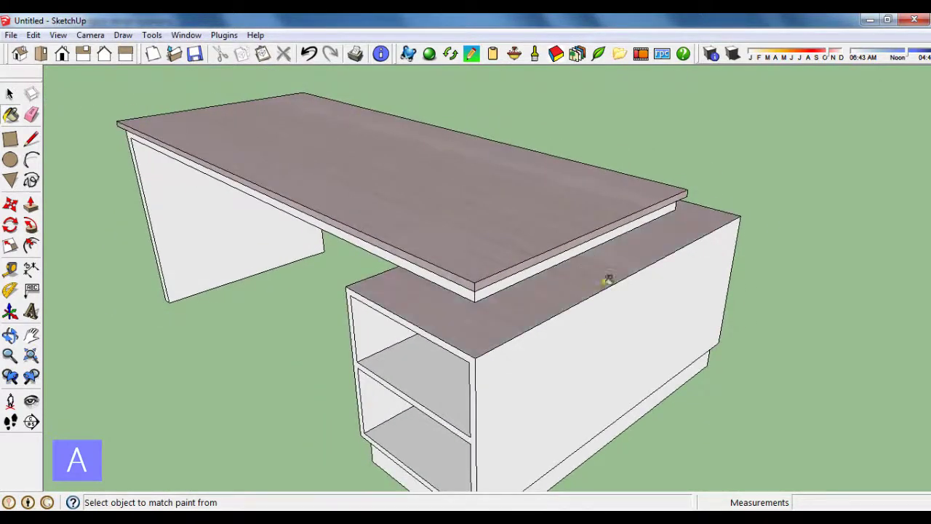
click(559, 325)
Step: Orbit around the desk to view the remaining unpainted faces from the other side
scroll(472, 352, up, 1)
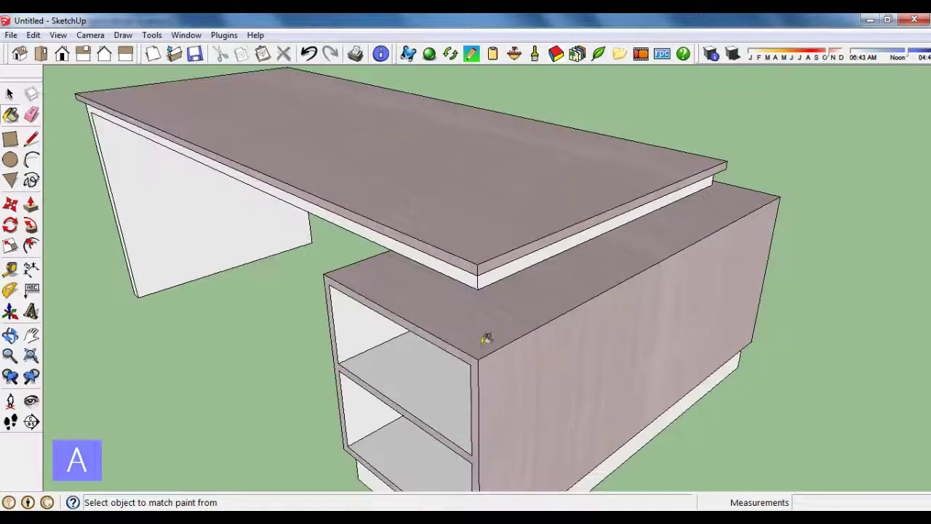
mouse_move(485, 339)
middle_down()
mouse_move(646, 270)
mouse_move(312, 343)
mouse_move(216, 332)
middle_up()
scroll(443, 290, up, 1)
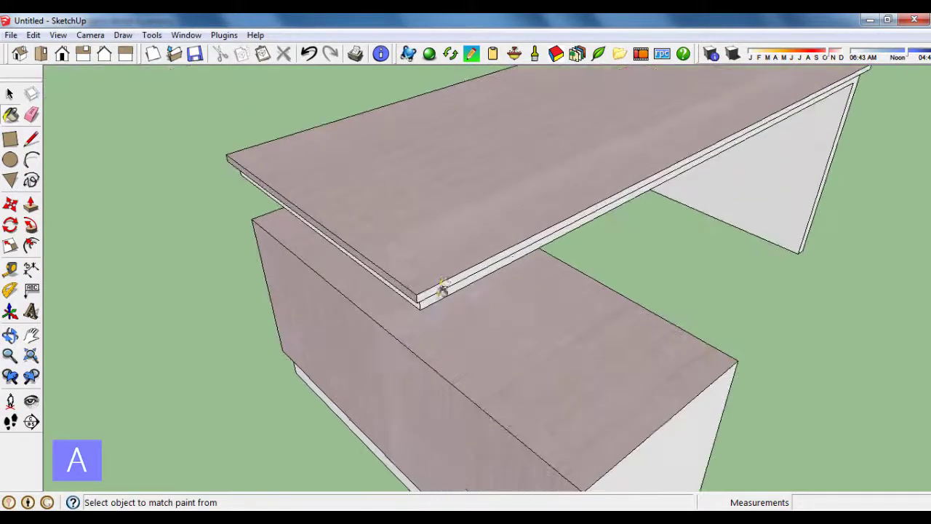
scroll(436, 281, down, 2)
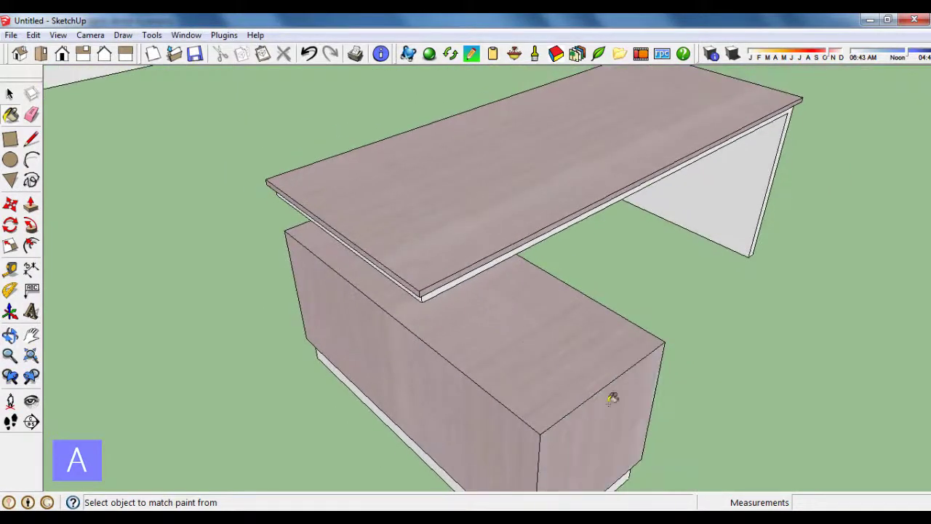
middle_drag(613, 395, 301, 370)
scroll(345, 353, up, 1)
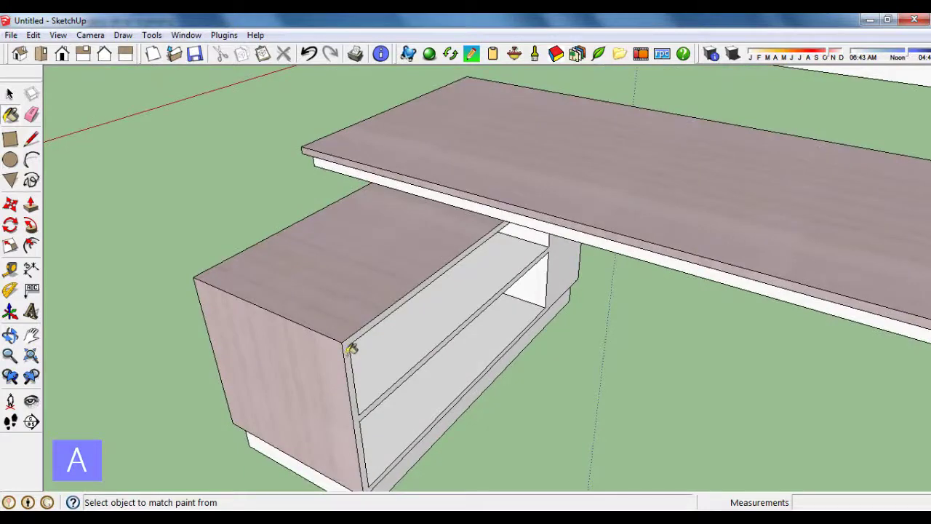
scroll(384, 323, down, 2)
scroll(395, 327, down, 2)
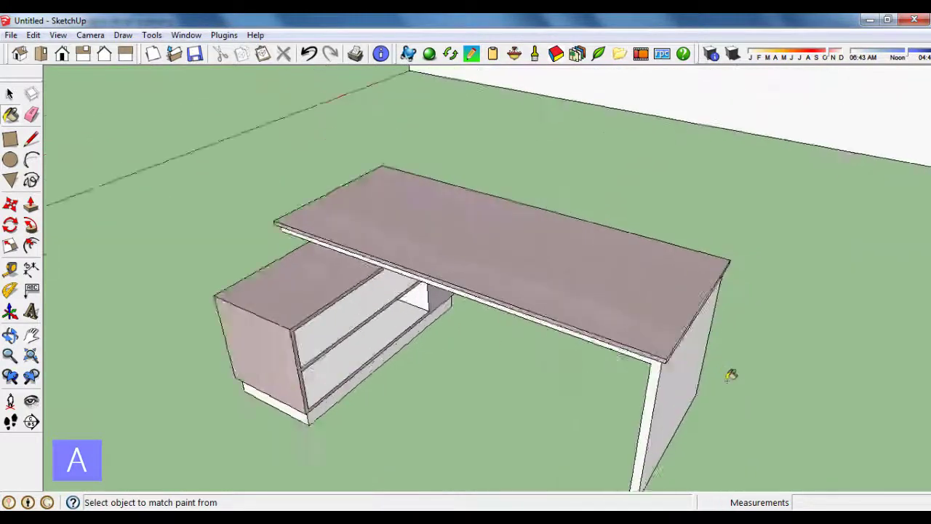
scroll(684, 353, up, 3)
scroll(633, 329, up, 2)
scroll(625, 324, down, 3)
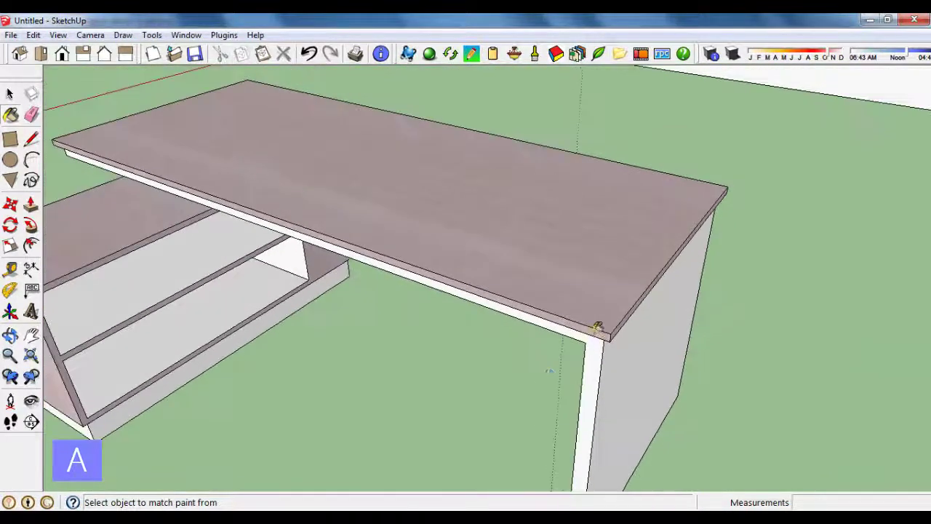
mouse_move(599, 324)
middle_down()
mouse_move(549, 339)
mouse_move(561, 345)
middle_up()
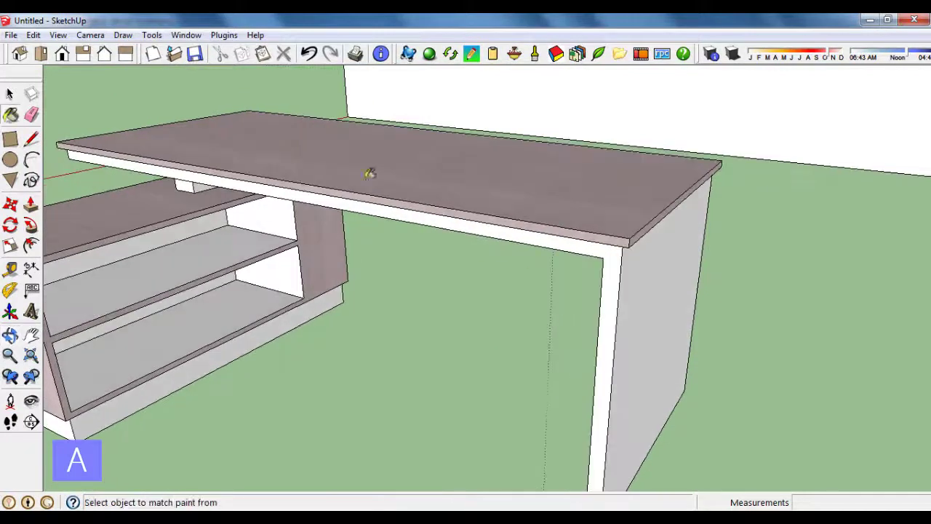
Step: Show the Colors collection in the Materials panel
click(11, 117)
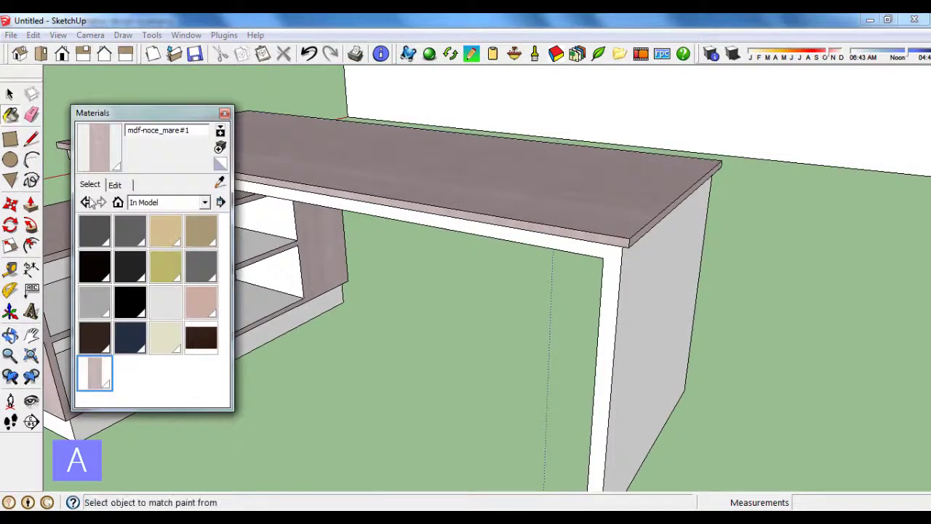
click(206, 203)
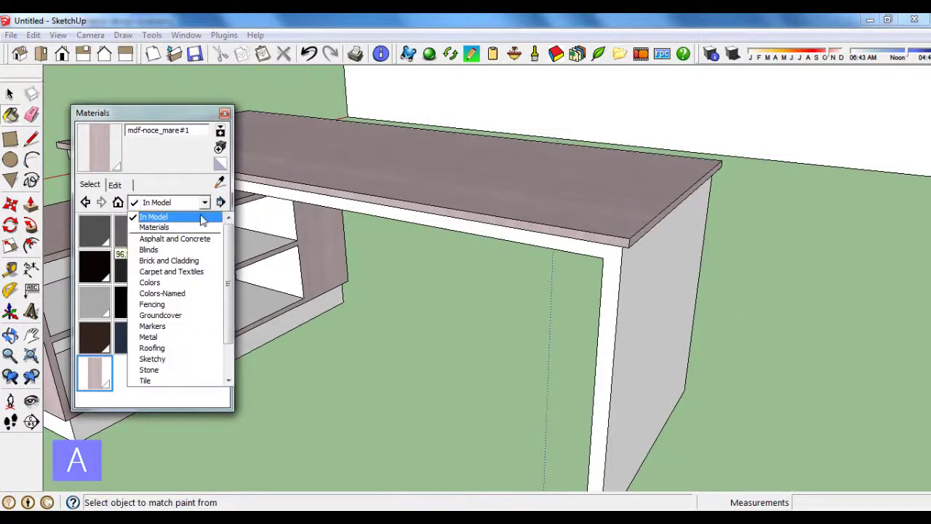
click(186, 281)
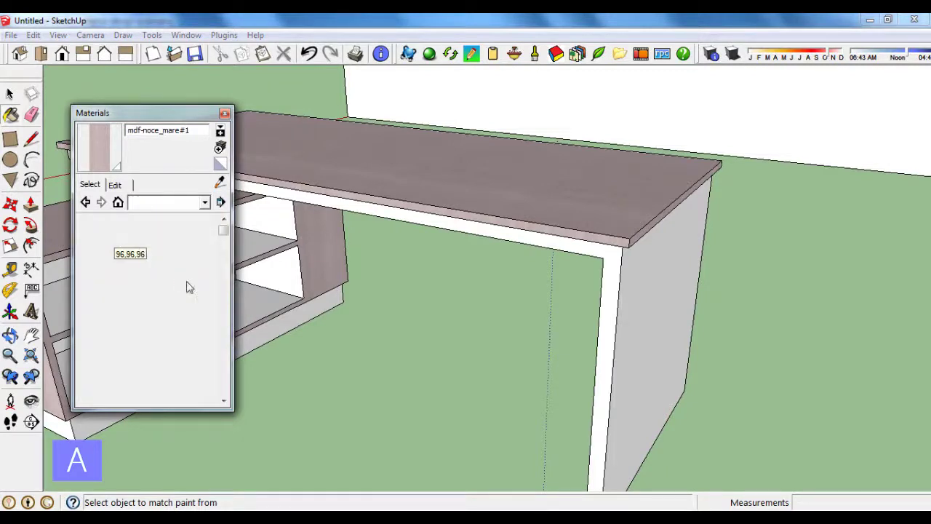
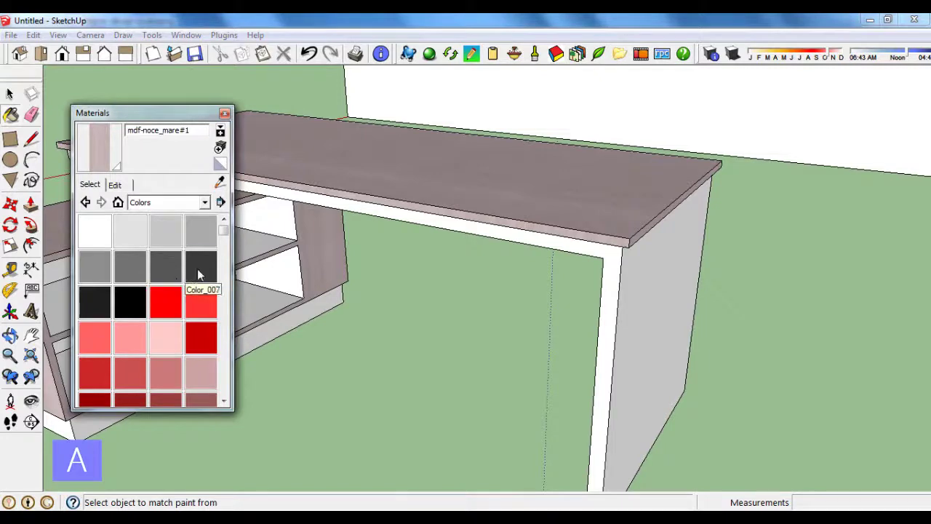
Step: Paint the right desk leg and the desk's side panel dark grey with Color_007
click(197, 272)
click(654, 305)
mouse_move(615, 260)
middle_down()
mouse_move(638, 271)
mouse_move(390, 318)
middle_up()
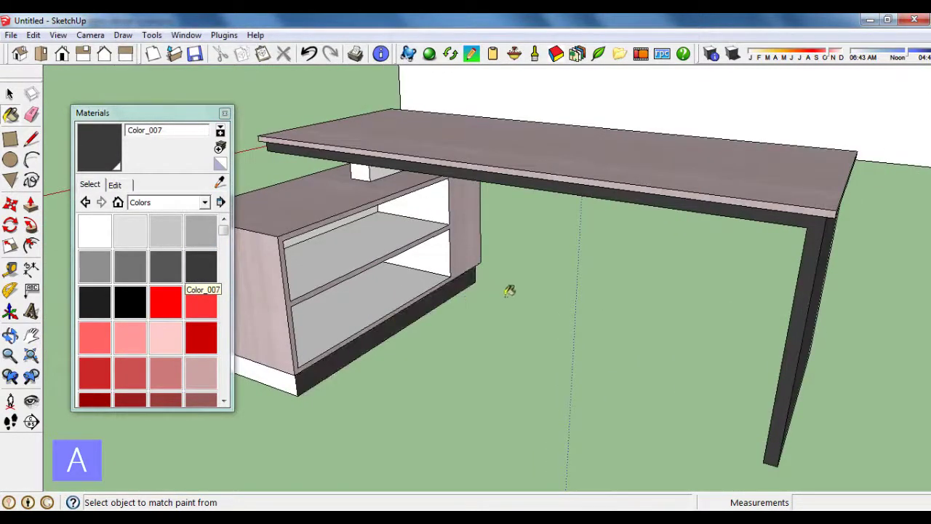
mouse_move(510, 290)
middle_down()
mouse_move(430, 315)
mouse_move(635, 304)
mouse_move(561, 312)
middle_up()
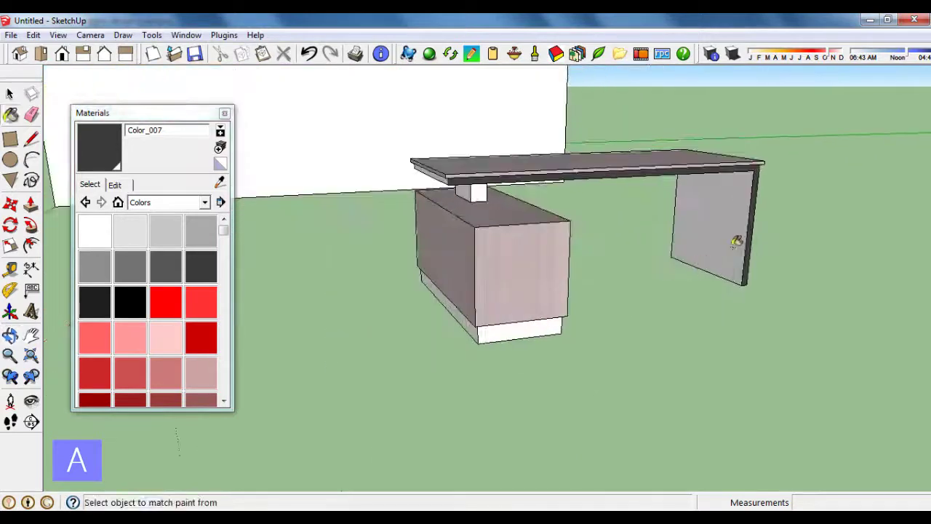
click(736, 243)
Step: Paint the cabinet plinth faces and the block under the desktop dark grey
scroll(609, 324, up, 5)
click(490, 310)
middle_drag(490, 310, 678, 309)
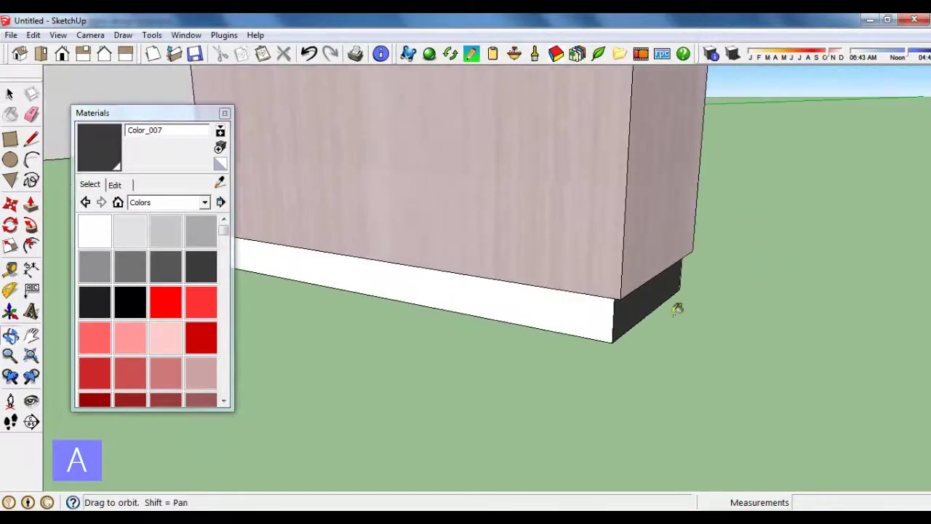
click(601, 312)
scroll(633, 327, down, 5)
mouse_move(659, 347)
middle_down()
mouse_move(603, 303)
mouse_move(832, 314)
mouse_move(509, 166)
middle_up()
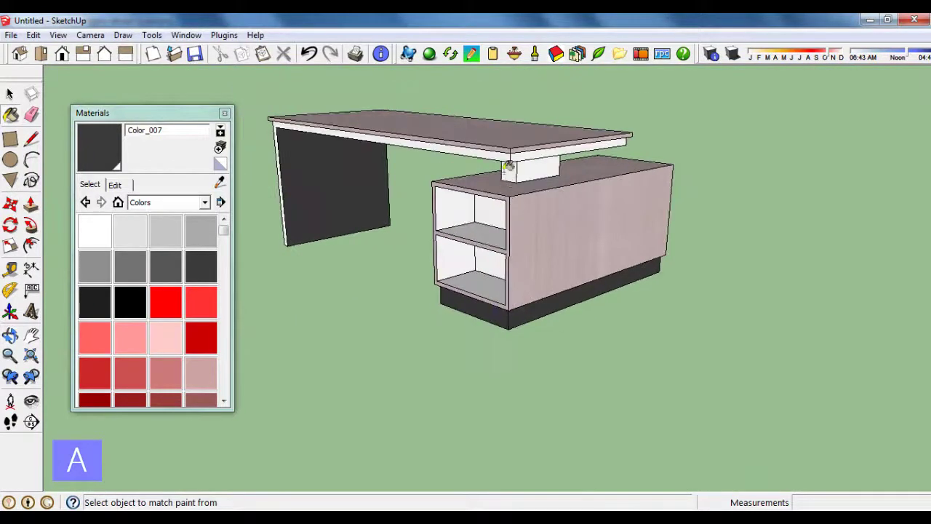
scroll(509, 166, up, 2)
scroll(509, 167, up, 2)
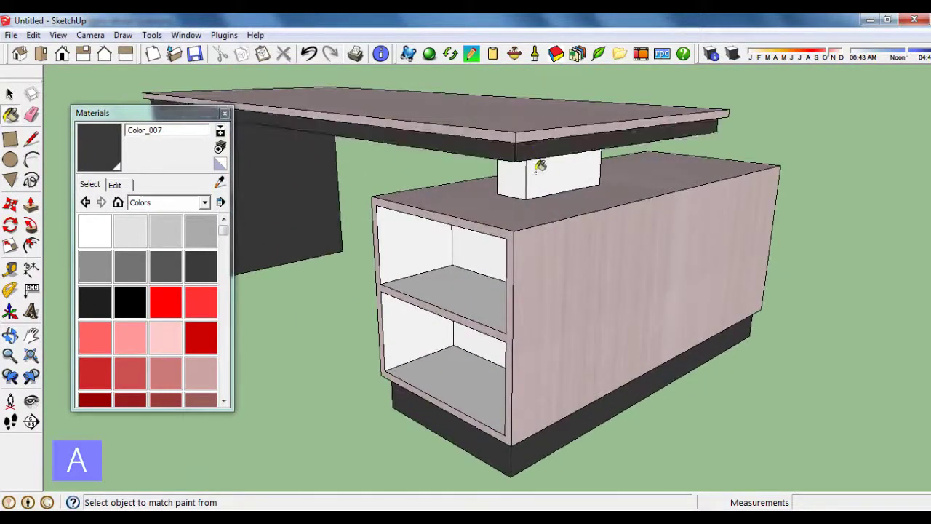
click(538, 169)
Step: Inspect the painted desk and its open shelves, then close the Materials window
scroll(652, 156, down, 3)
mouse_move(644, 181)
middle_down()
mouse_move(327, 220)
mouse_move(490, 220)
mouse_move(358, 191)
middle_up()
mouse_move(473, 181)
middle_down()
mouse_move(379, 191)
mouse_move(412, 169)
middle_up()
scroll(381, 203, down, 2)
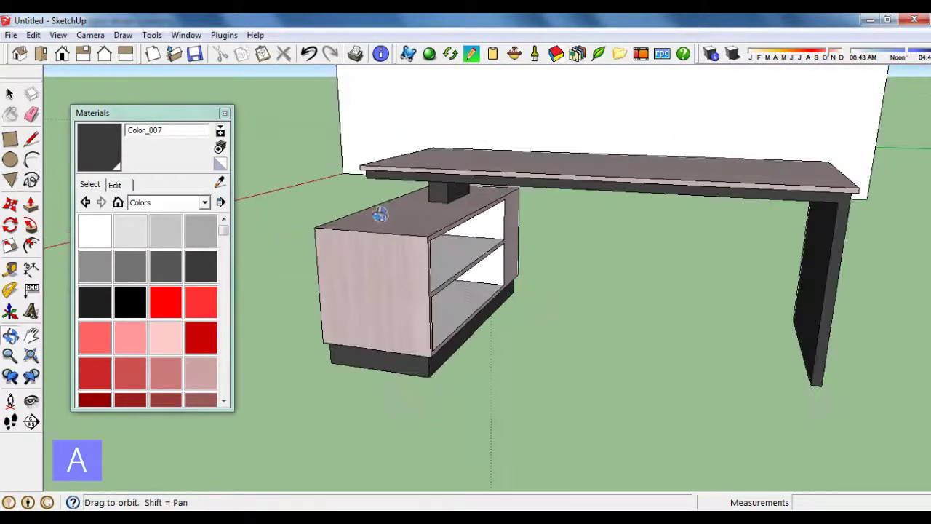
mouse_move(380, 214)
middle_down()
mouse_move(749, 245)
mouse_move(432, 220)
mouse_move(709, 247)
mouse_move(732, 237)
middle_up()
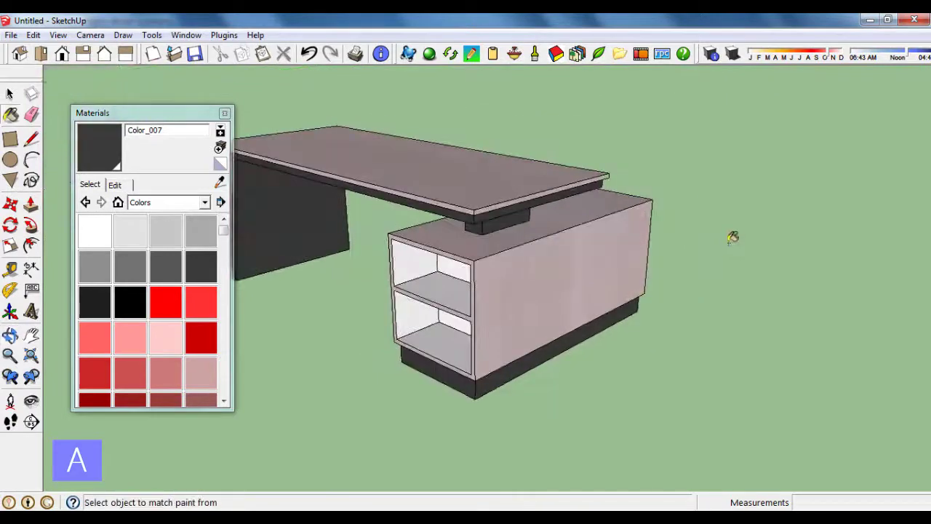
scroll(592, 241, down, 2)
mouse_move(600, 264)
middle_down()
mouse_move(473, 200)
mouse_move(458, 204)
mouse_move(474, 212)
middle_up()
scroll(474, 212, up, 2)
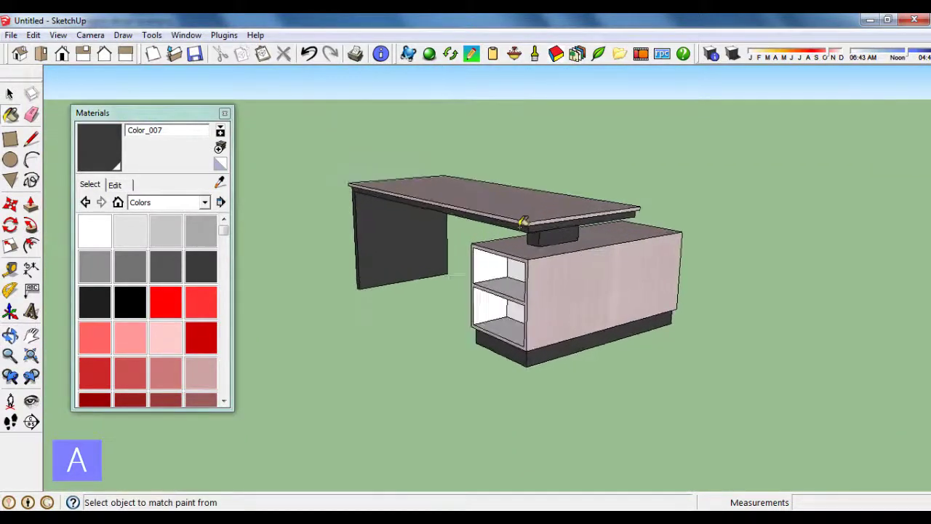
click(224, 114)
Step: Select every part of the desk and combine them with Make Group
mouse_move(481, 270)
middle_down()
mouse_move(466, 318)
mouse_move(595, 270)
mouse_move(534, 280)
mouse_move(557, 270)
mouse_move(467, 236)
middle_up()
scroll(595, 271, up, 2)
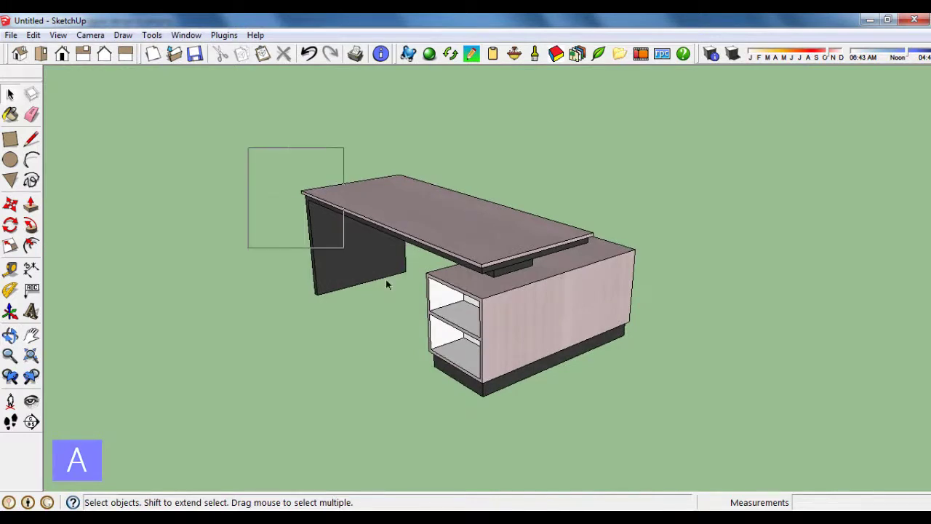
drag(387, 284, 693, 420)
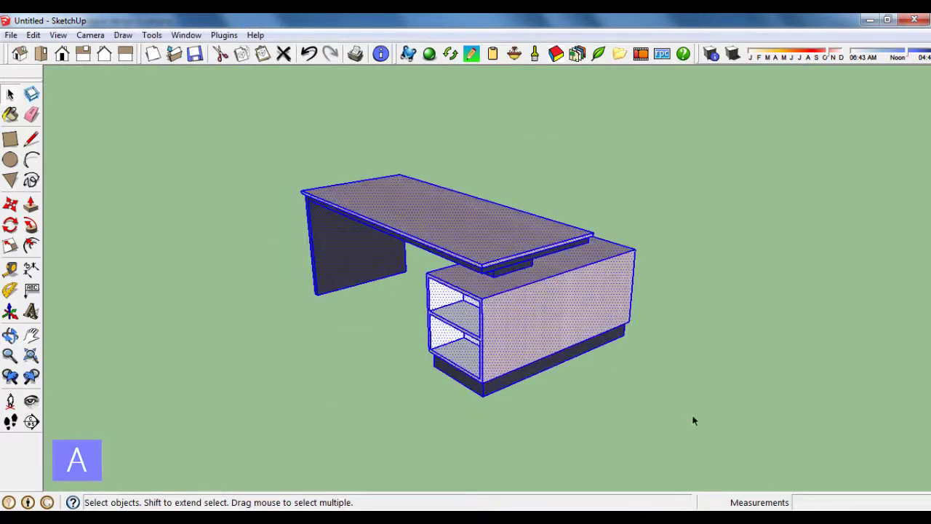
right_click(492, 255)
click(553, 373)
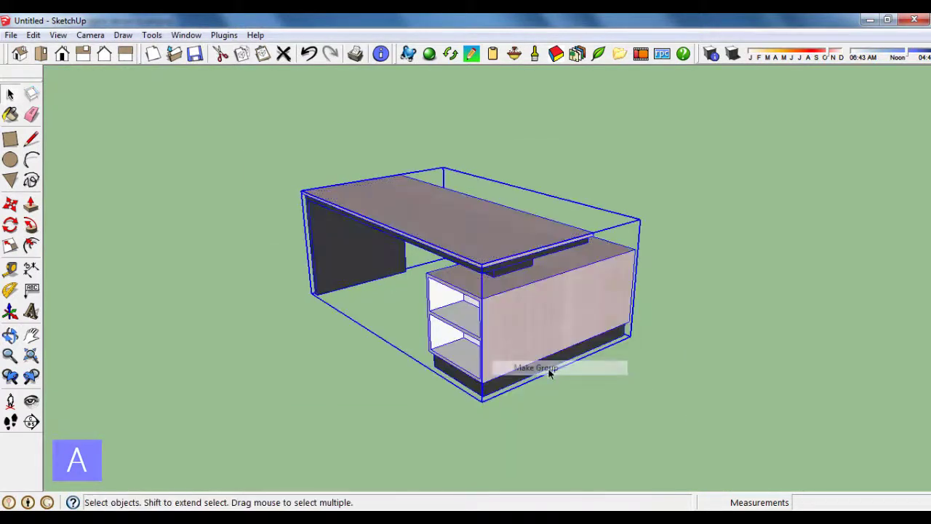
Step: Move the desk group into the room beside the wall shelves
scroll(553, 328, down, 2)
middle_drag(553, 327, 484, 343)
scroll(618, 349, down, 3)
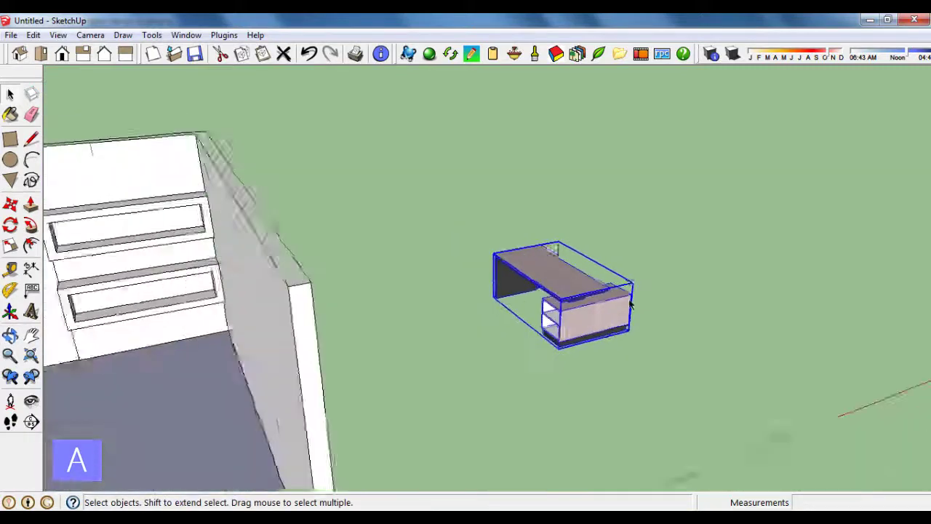
scroll(619, 348, down, 2)
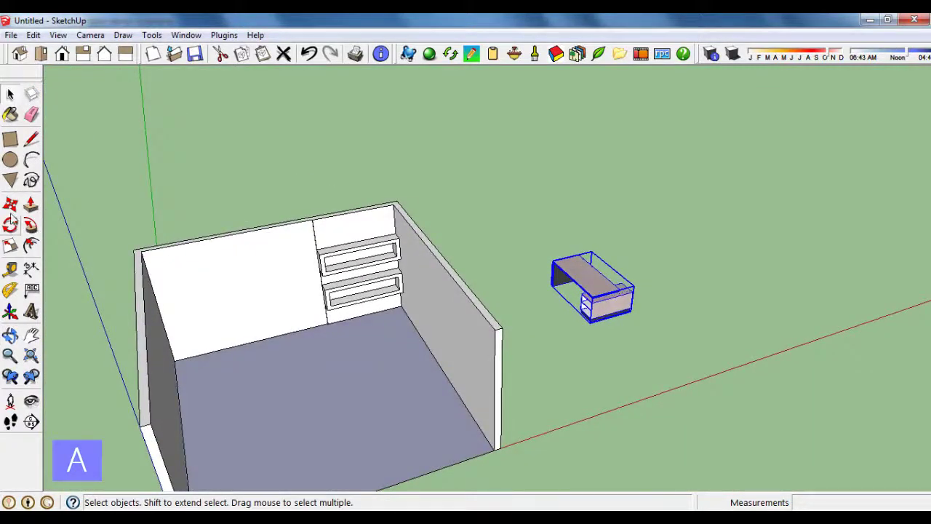
click(10, 206)
scroll(480, 311, up, 1)
scroll(574, 324, up, 2)
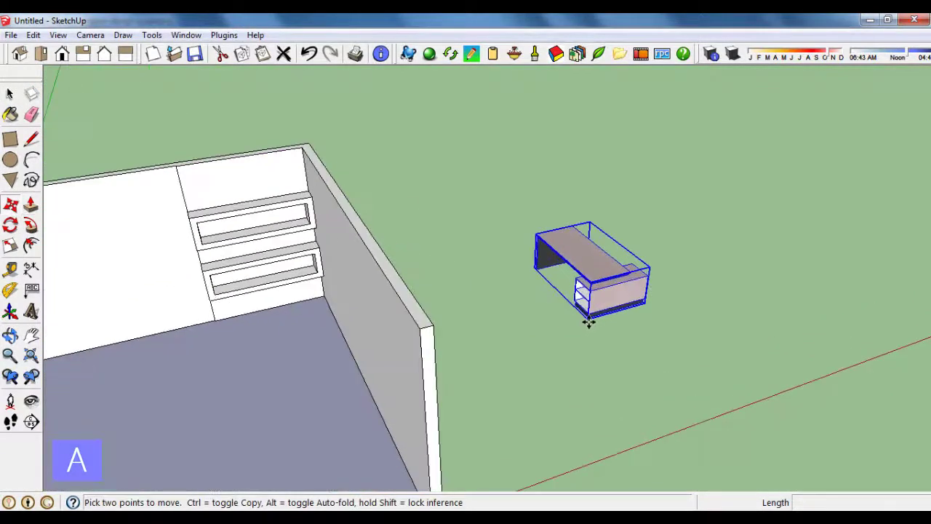
click(590, 323)
scroll(611, 295, down, 2)
scroll(616, 289, down, 1)
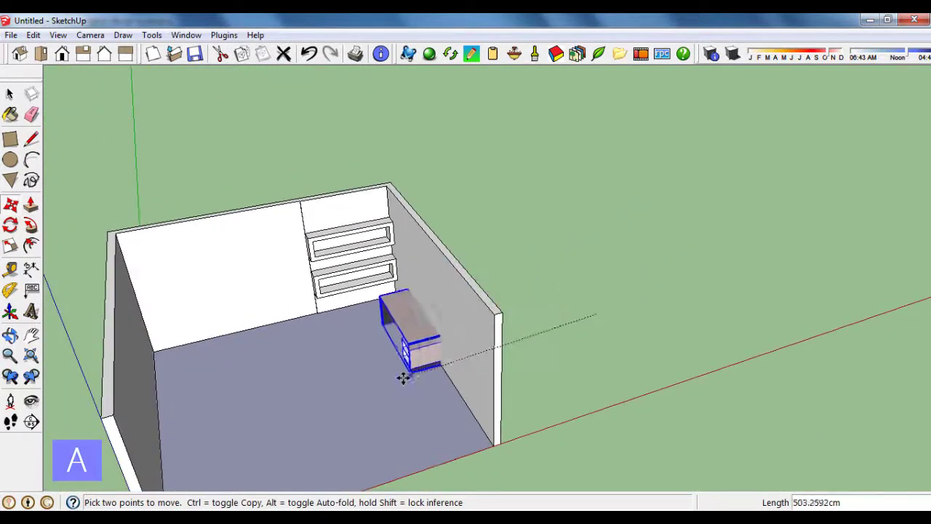
click(350, 392)
Step: Nudge the desk slightly right so it sits beneath the two wall shelves
mouse_move(350, 392)
middle_down()
mouse_move(485, 385)
mouse_move(388, 410)
mouse_move(551, 432)
middle_up()
scroll(424, 441, down, 1)
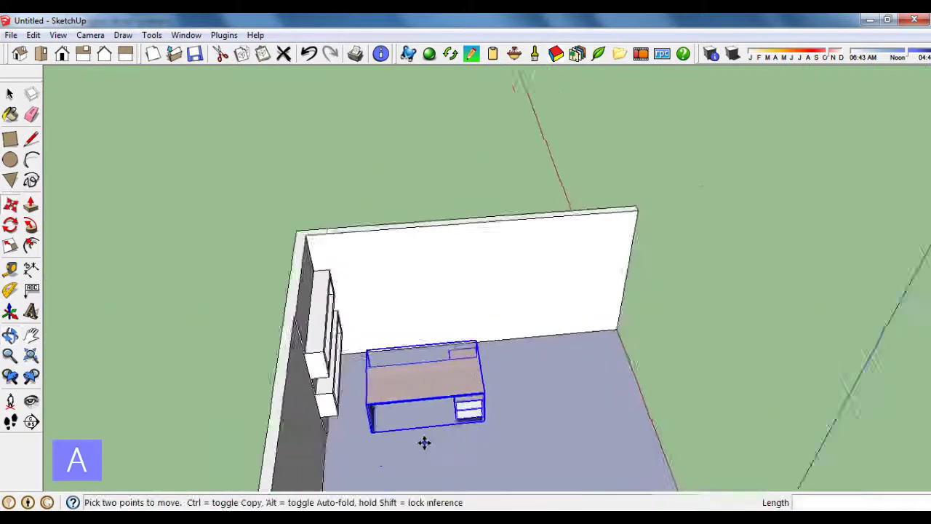
scroll(416, 453, up, 1)
click(416, 452)
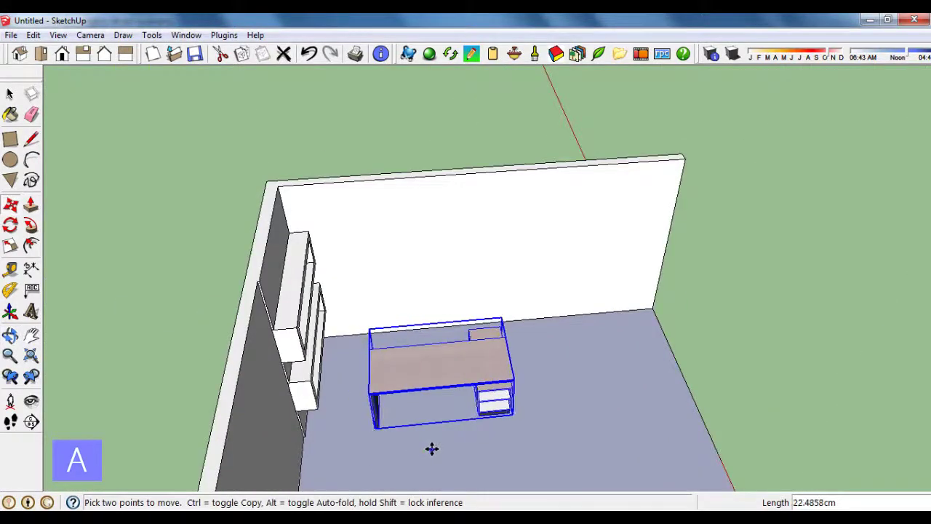
click(435, 447)
middle_drag(538, 410, 179, 414)
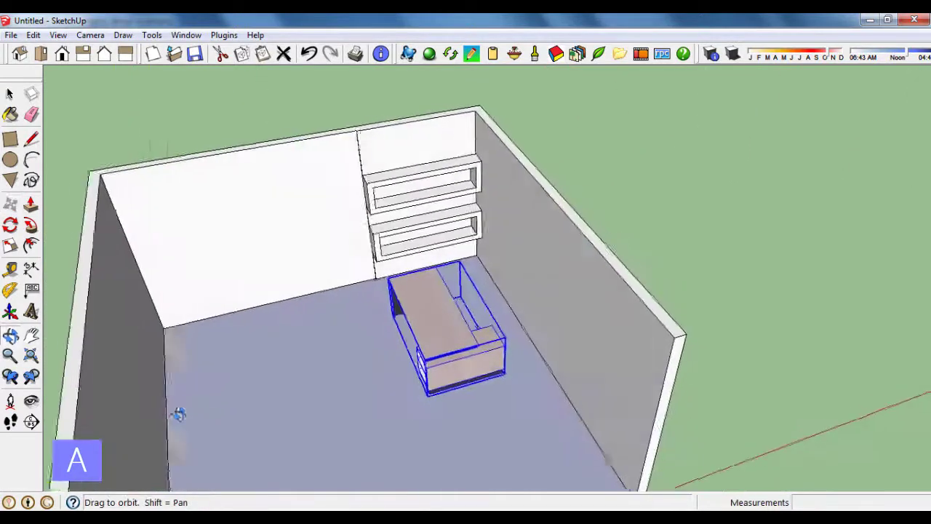
scroll(439, 416, down, 1)
scroll(439, 417, up, 1)
mouse_move(438, 418)
middle_down()
mouse_move(439, 381)
mouse_move(437, 400)
mouse_move(468, 397)
mouse_move(499, 366)
mouse_move(499, 325)
mouse_move(505, 367)
middle_up()
scroll(428, 412, up, 1)
click(425, 424)
click(10, 93)
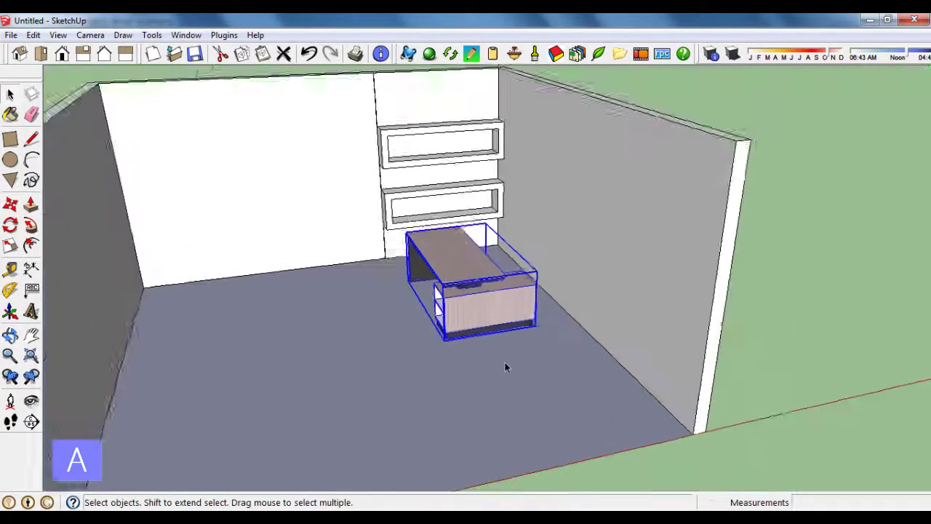
Step: Deselect the desk and orbit around the room to review its placement
scroll(619, 346, down, 3)
click(734, 328)
middle_drag(734, 327, 591, 377)
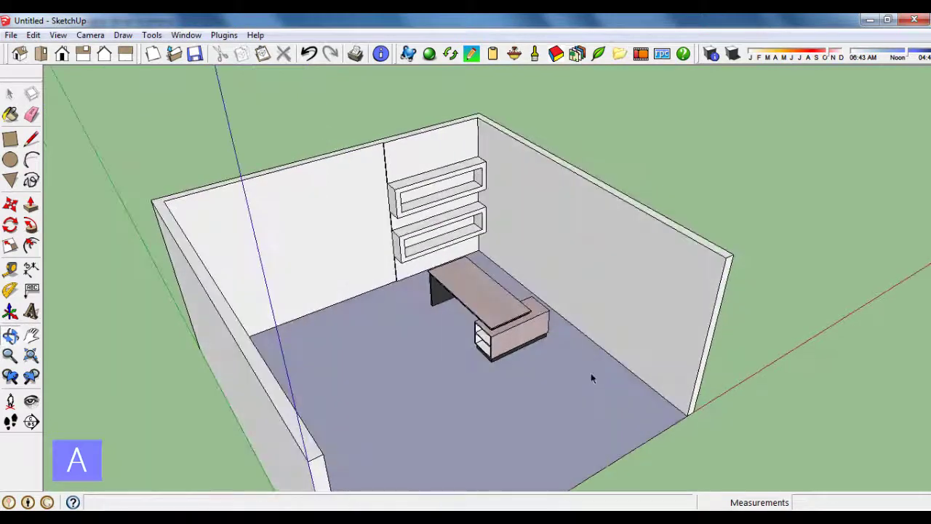
scroll(591, 377, up, 2)
scroll(582, 371, up, 1)
scroll(574, 367, down, 1)
scroll(565, 364, down, 2)
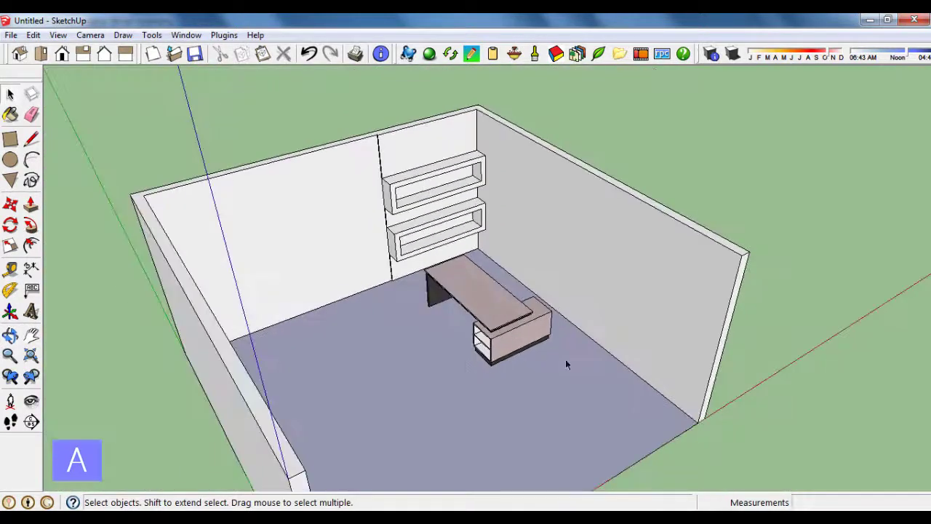
mouse_move(567, 365)
middle_down()
mouse_move(264, 347)
mouse_move(517, 362)
middle_up()
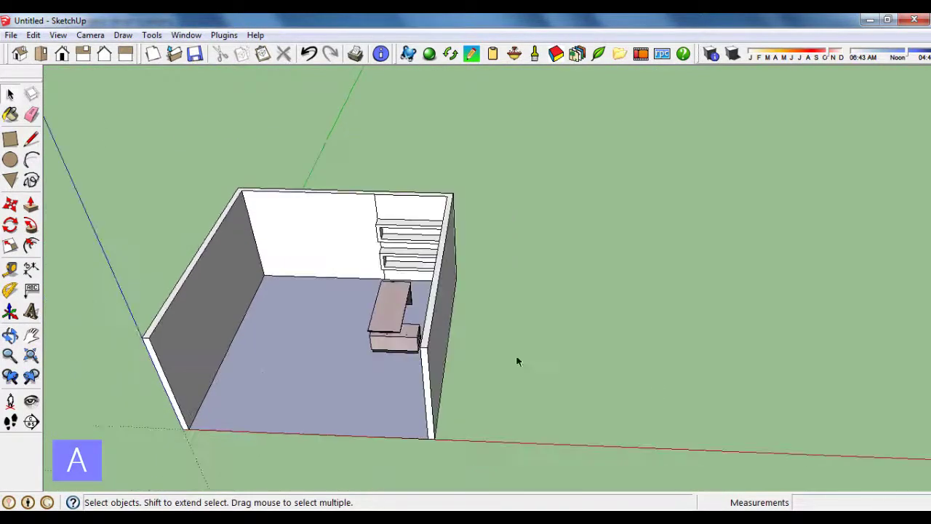
Step: Draw a 50 by 80 rectangle on the ground outside the room
scroll(587, 368, up, 1)
scroll(591, 367, up, 1)
scroll(539, 356, up, 1)
scroll(553, 347, up, 2)
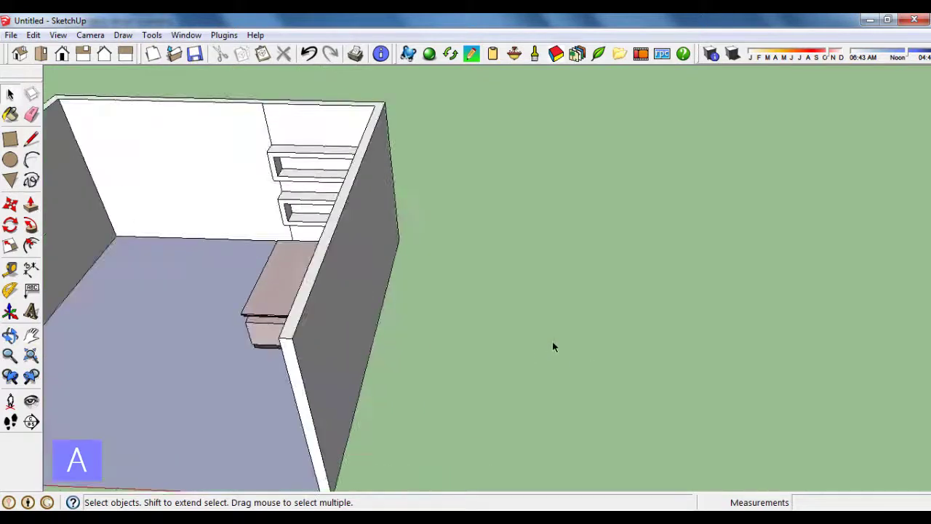
scroll(524, 339, up, 1)
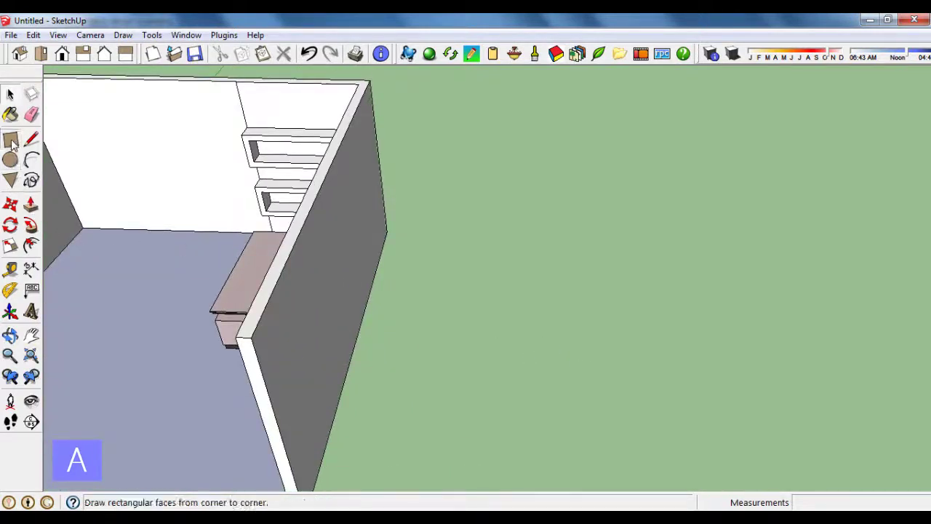
click(480, 370)
text(50,8)
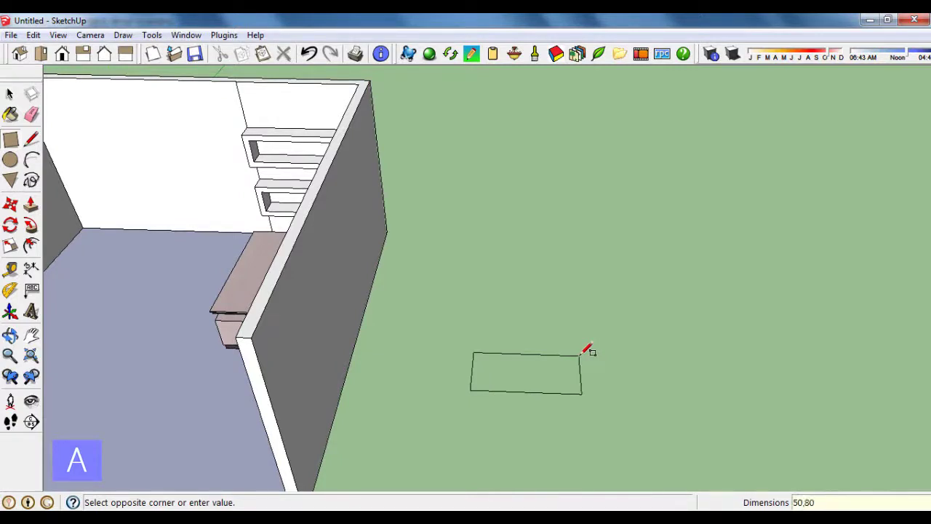
key(Return)
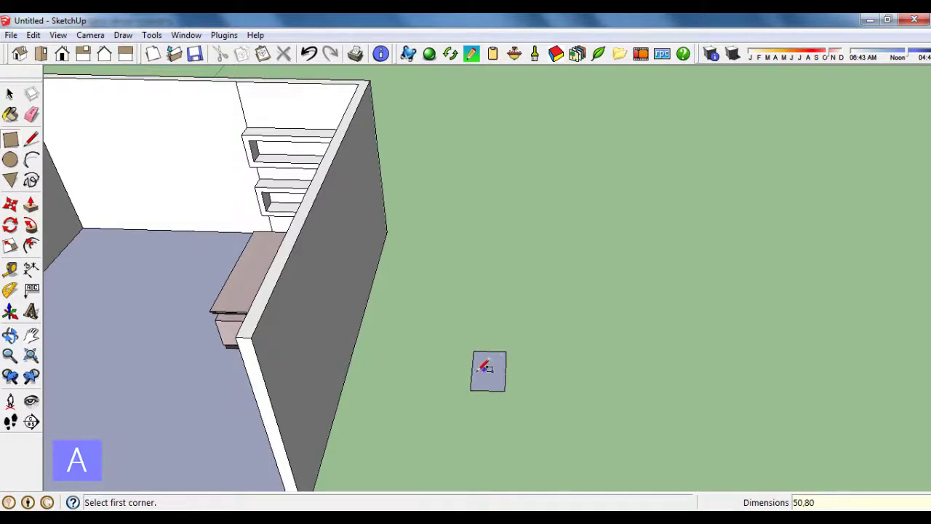
Step: Pull the rectangle up 60 cm into a solid box
scroll(483, 368, up, 2)
scroll(486, 364, up, 2)
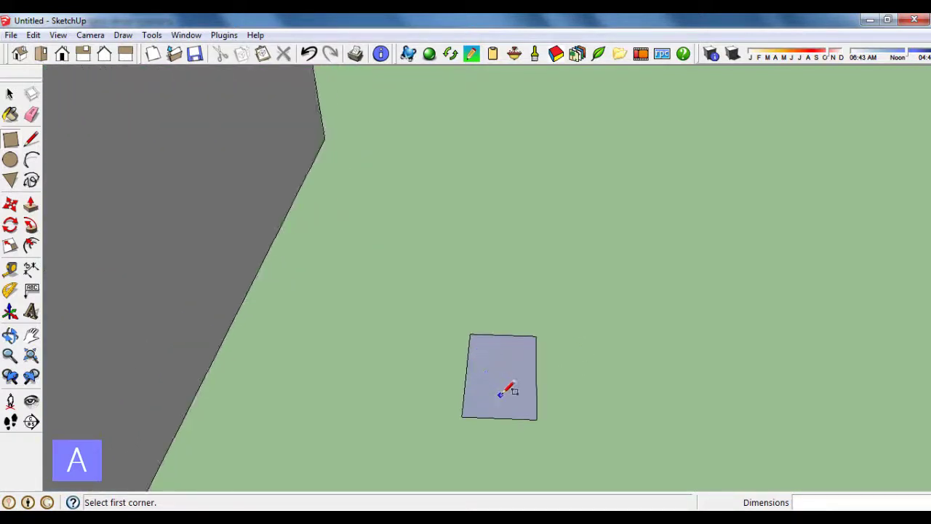
scroll(509, 390, up, 2)
click(32, 208)
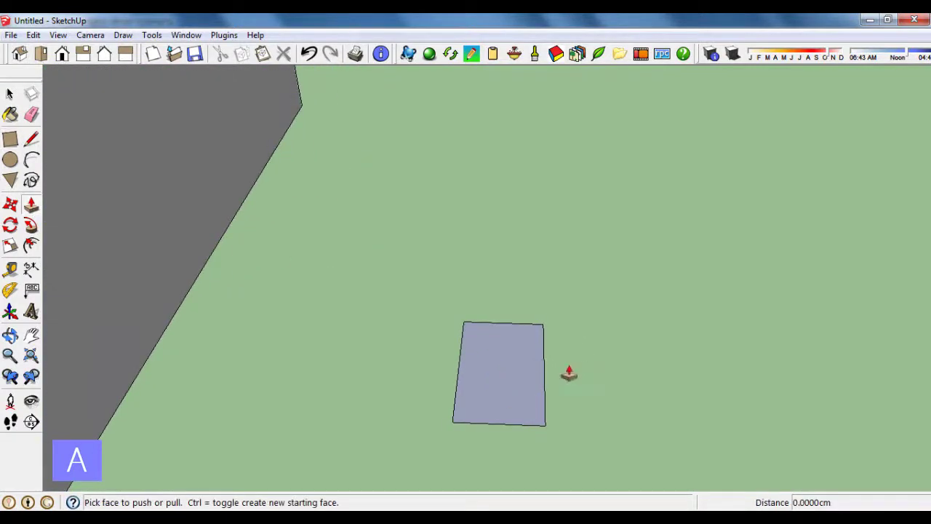
click(509, 388)
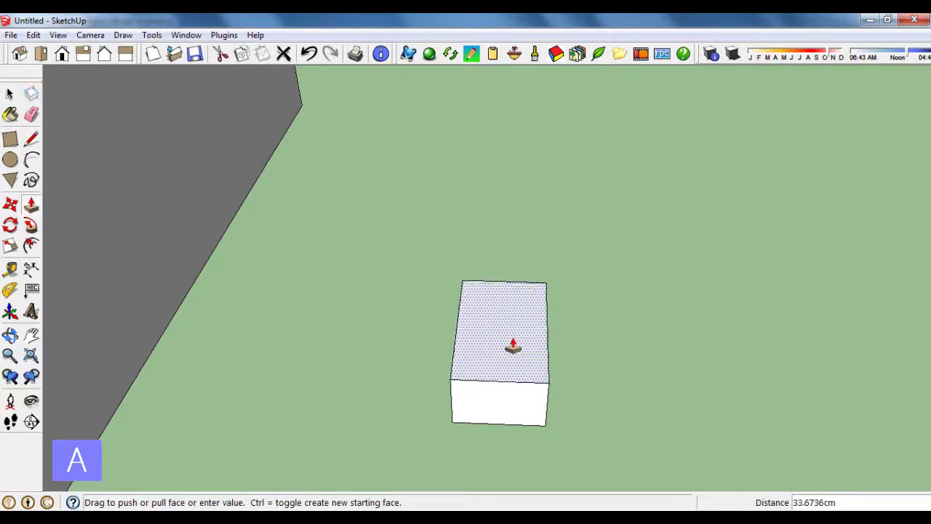
text(60.0000)
key(Return)
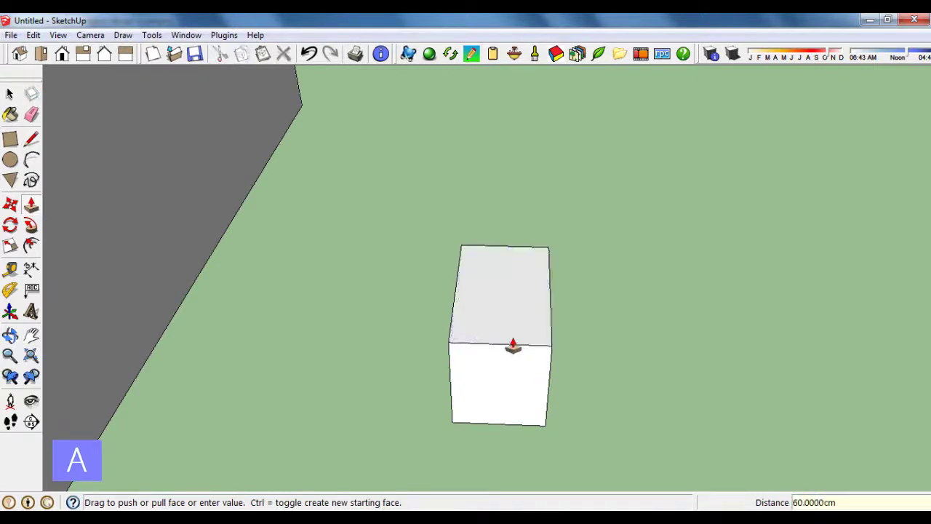
Step: Orbit around the new box to inspect it, then clear the selection
mouse_move(509, 343)
middle_down()
mouse_move(505, 385)
mouse_move(291, 357)
middle_up()
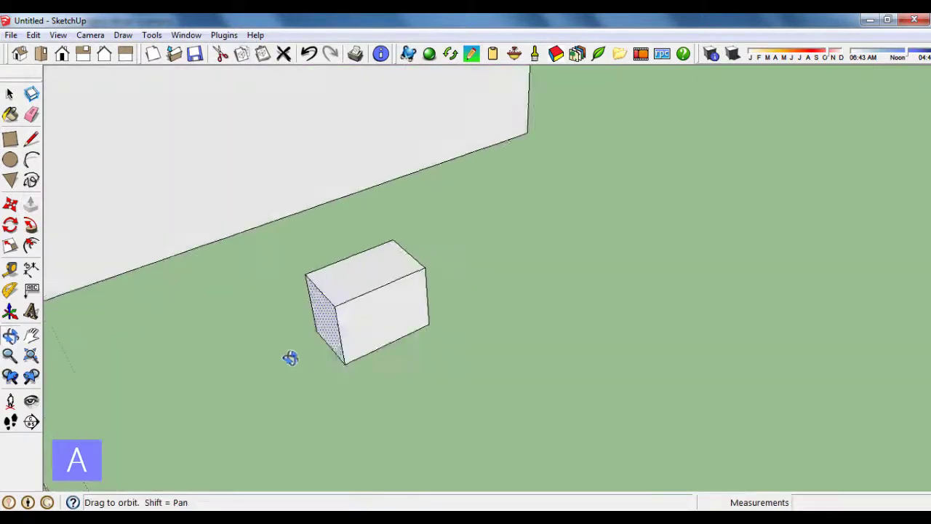
scroll(349, 291, up, 1)
scroll(349, 291, up, 2)
mouse_move(349, 291)
middle_down()
mouse_move(395, 381)
mouse_move(332, 349)
mouse_move(310, 349)
middle_up()
scroll(384, 354, down, 1)
middle_drag(384, 354, 383, 331)
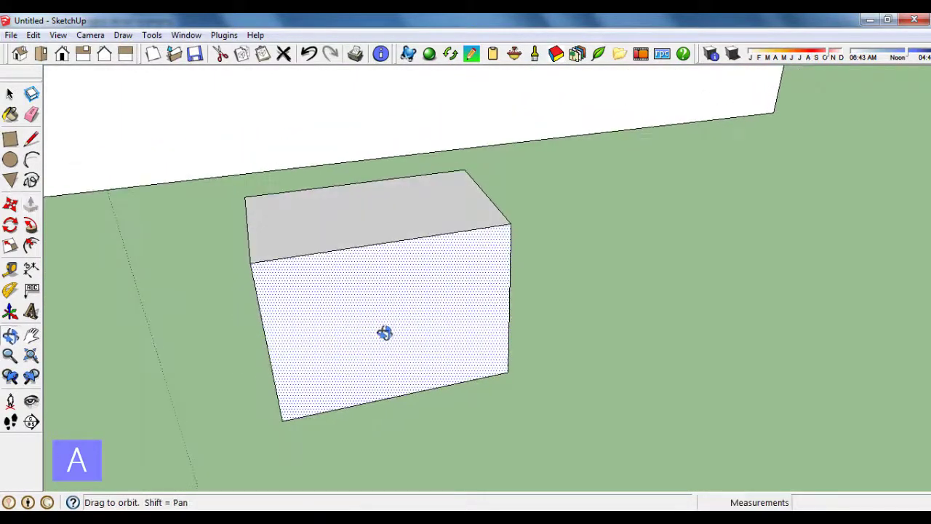
scroll(381, 337, up, 1)
key(Escape)
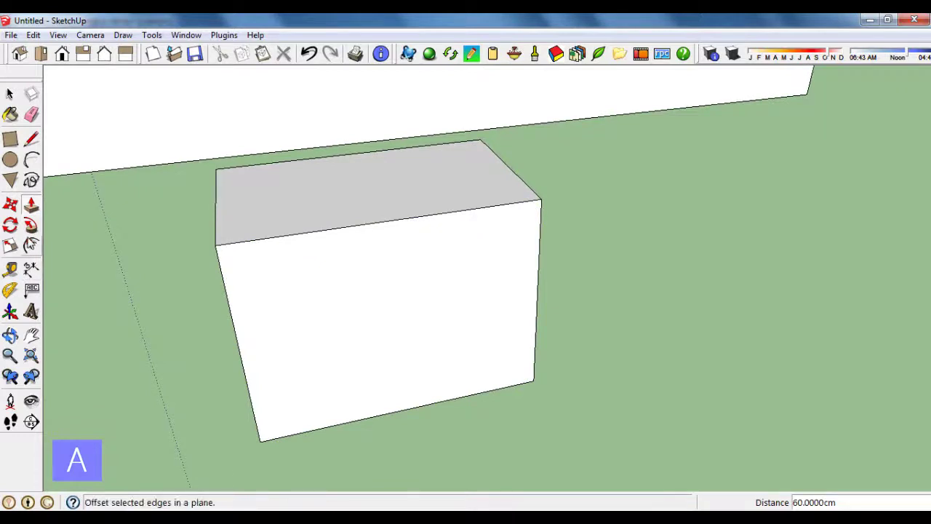
Step: Offset an inset outline on the box's front face
click(31, 245)
click(319, 243)
text(10)
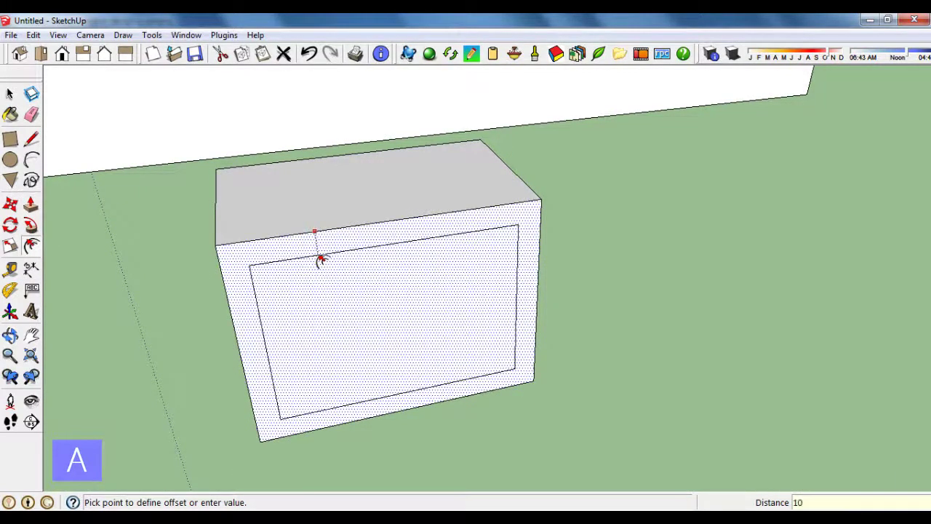
click(321, 260)
mouse_move(323, 262)
middle_down()
mouse_move(395, 342)
mouse_move(395, 298)
mouse_move(360, 275)
mouse_move(313, 270)
mouse_move(414, 291)
mouse_move(414, 299)
middle_up()
scroll(414, 299, up, 2)
scroll(335, 267, up, 1)
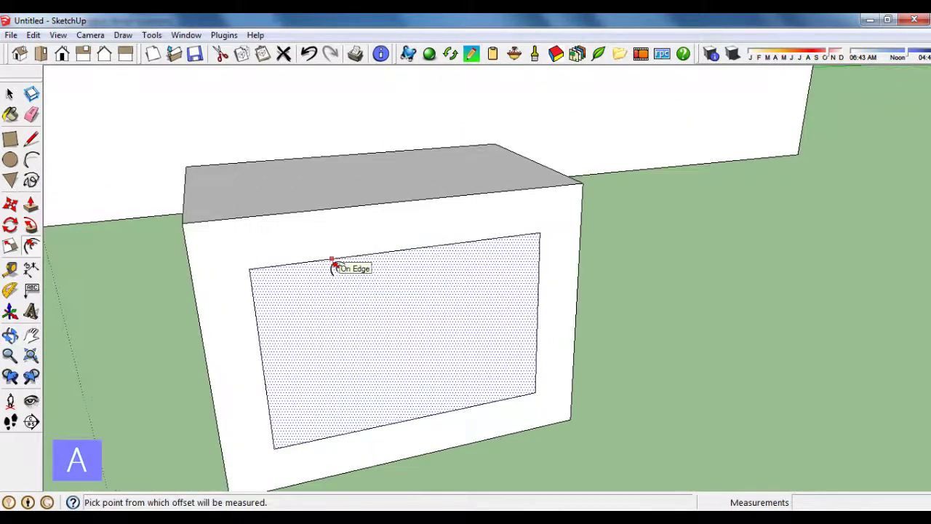
key(Escape)
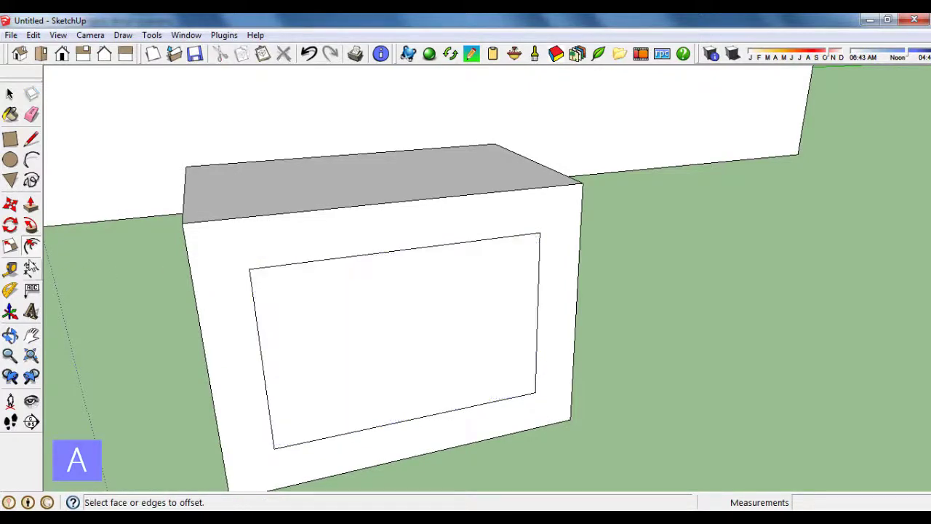
Step: Offset the inner rectangle 4 cm to form the frame border around the opening
click(378, 256)
text(4)
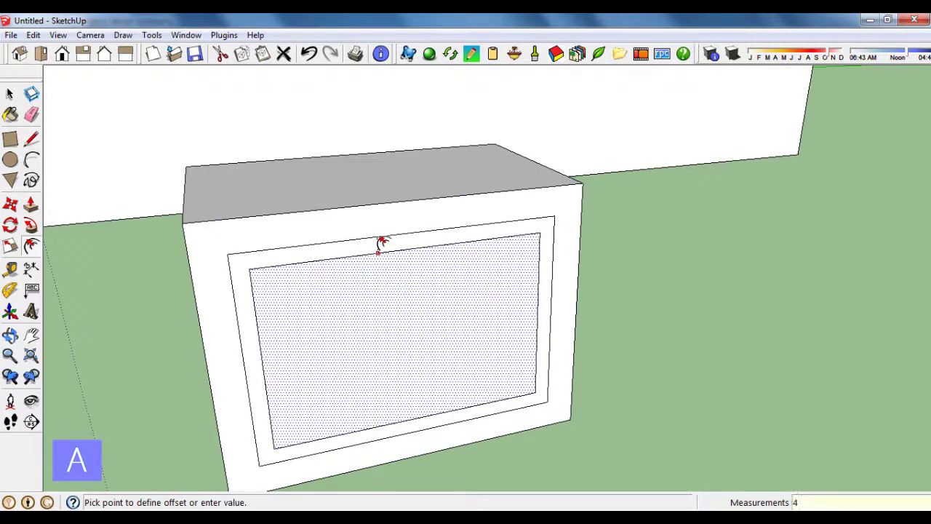
key(Return)
scroll(370, 254, down, 3)
mouse_move(380, 297)
middle_down()
mouse_move(364, 246)
mouse_move(345, 232)
mouse_move(339, 241)
mouse_move(360, 269)
mouse_move(345, 287)
mouse_move(410, 291)
middle_up()
scroll(461, 315, up, 2)
scroll(457, 315, up, 2)
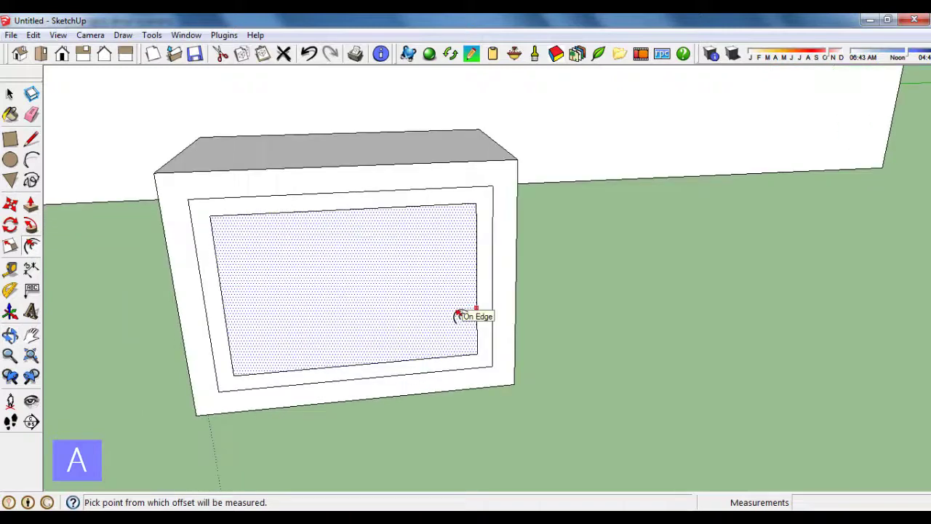
Step: Draw a line starting at the frame's corner
click(493, 365)
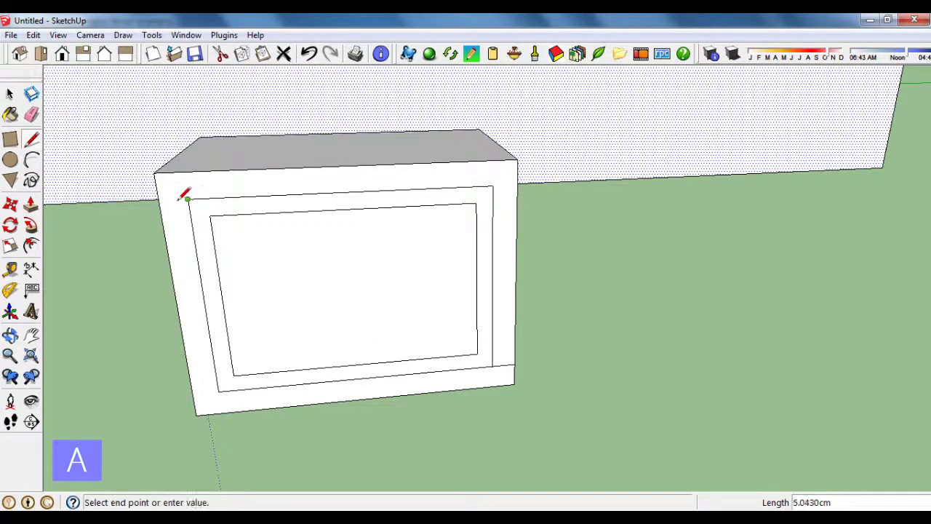
scroll(418, 293, down, 2)
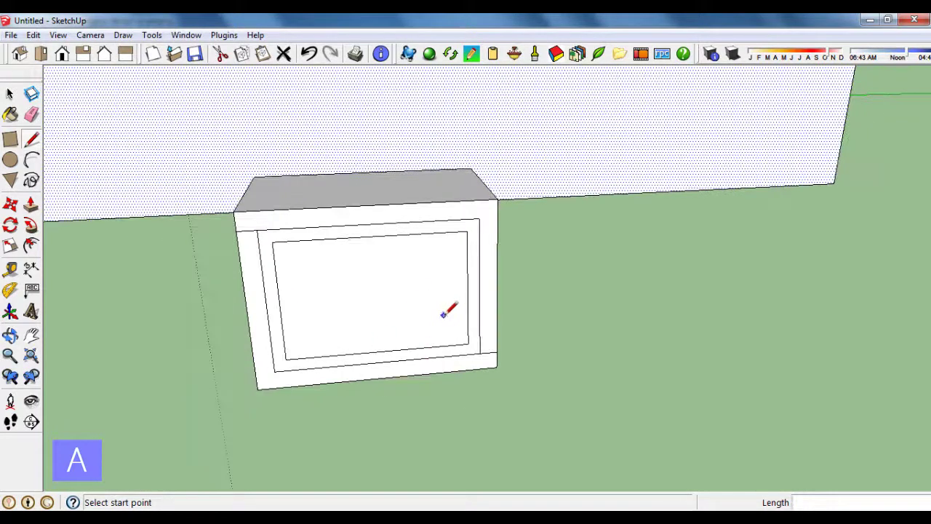
mouse_move(445, 308)
middle_down()
mouse_move(354, 332)
mouse_move(442, 306)
middle_up()
scroll(442, 304, up, 1)
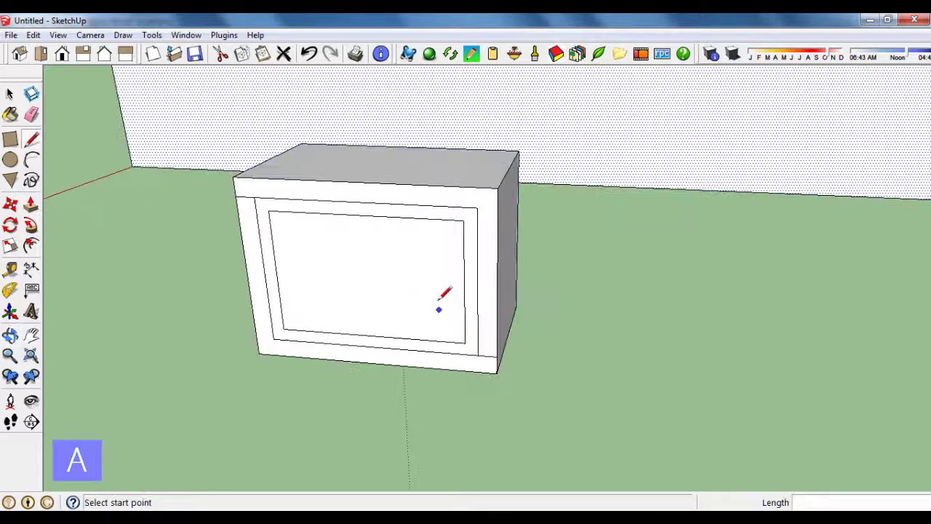
Step: Push the inner face through the whole box to cut the opening
click(31, 206)
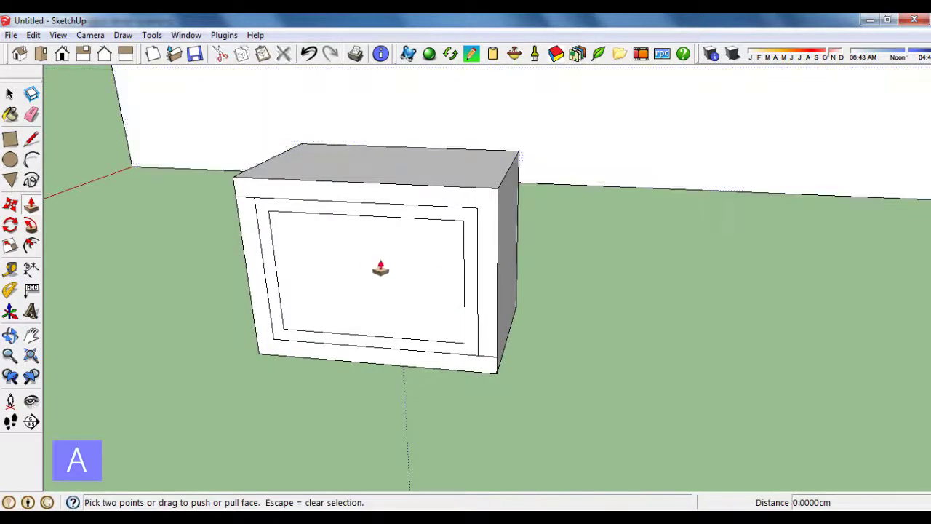
click(378, 267)
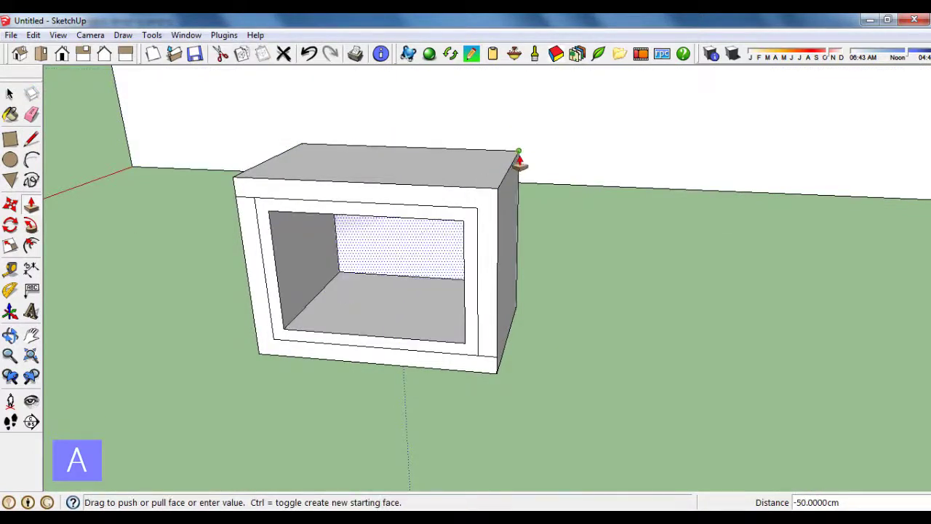
click(518, 162)
middle_drag(488, 224, 402, 275)
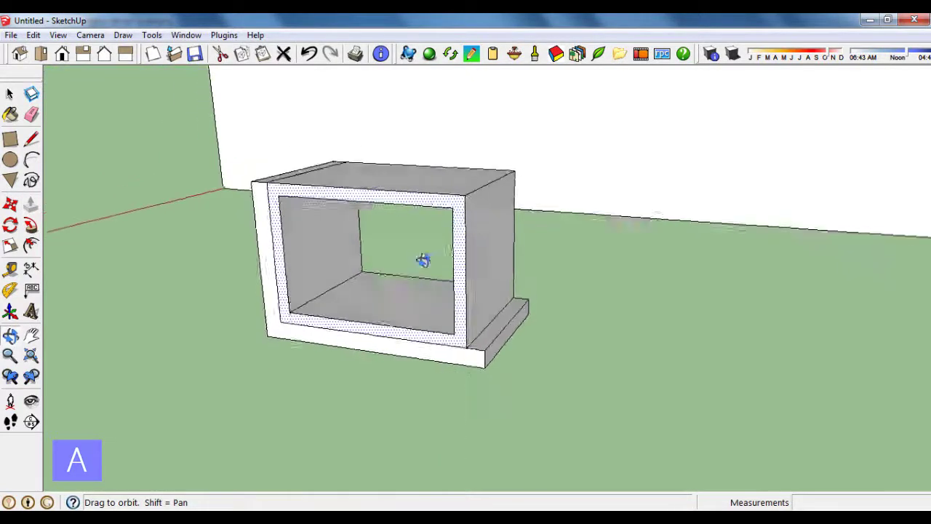
scroll(276, 225, up, 3)
scroll(277, 233, up, 2)
middle_drag(276, 233, 287, 281)
scroll(287, 281, up, 1)
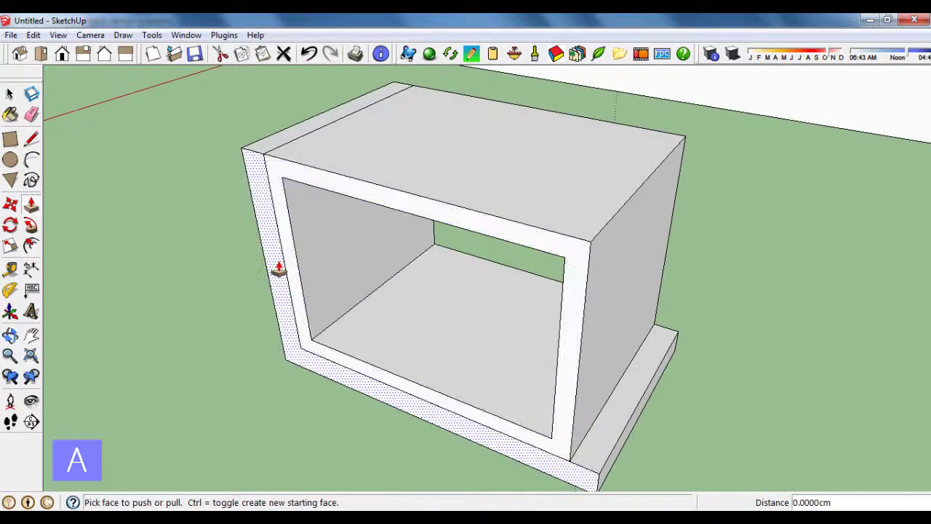
Step: Pull the side strip face out 2 cm
click(277, 268)
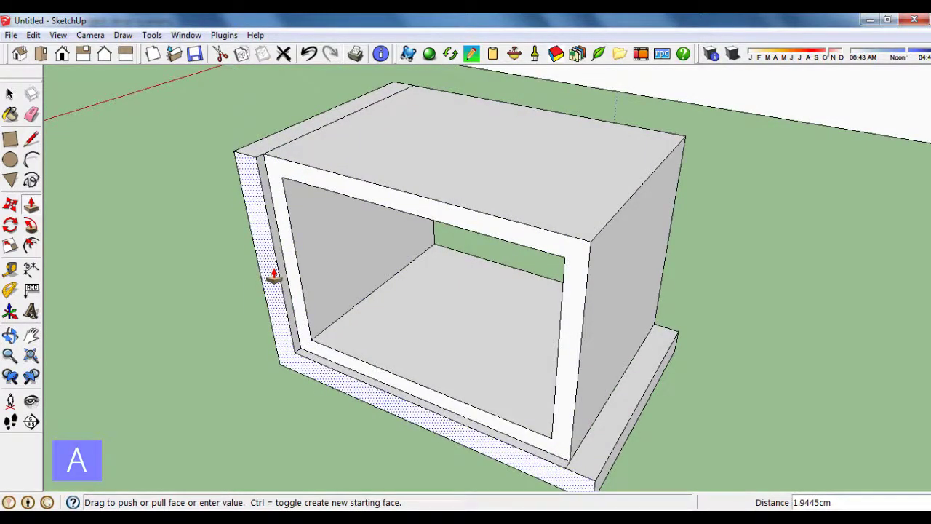
key(Return)
scroll(327, 263, down, 3)
mouse_move(364, 258)
middle_down()
mouse_move(401, 270)
mouse_move(460, 268)
mouse_move(343, 260)
mouse_move(347, 270)
middle_up()
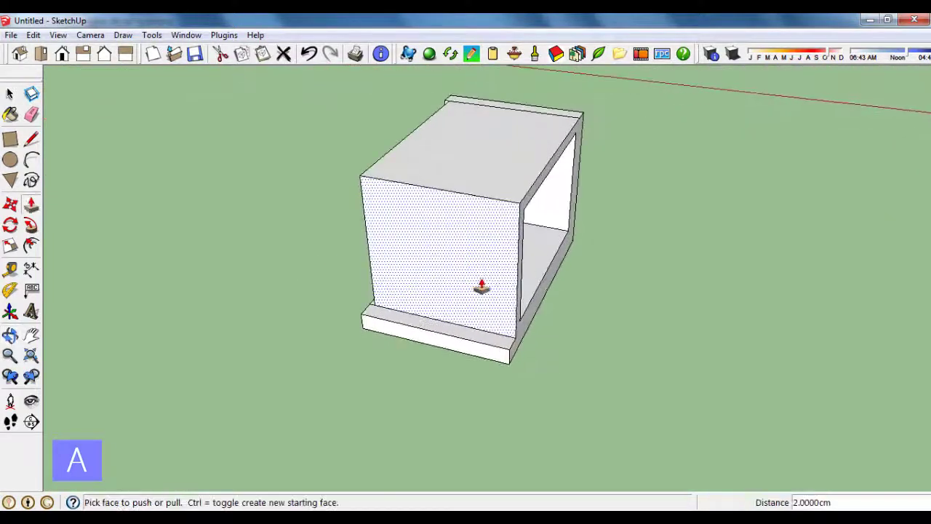
middle_drag(483, 285, 363, 283)
scroll(596, 291, up, 2)
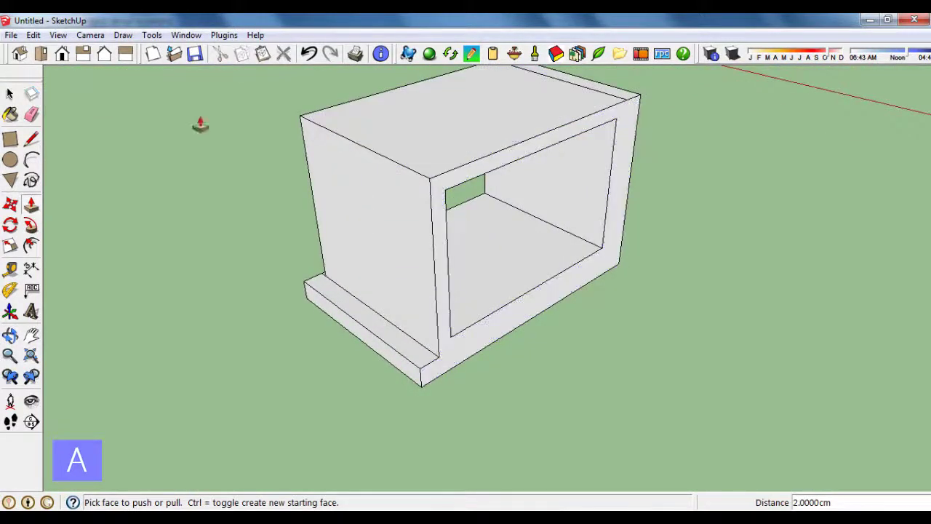
Step: Place Tape Measure guides on the box, one 4 cm from the right edge
click(14, 270)
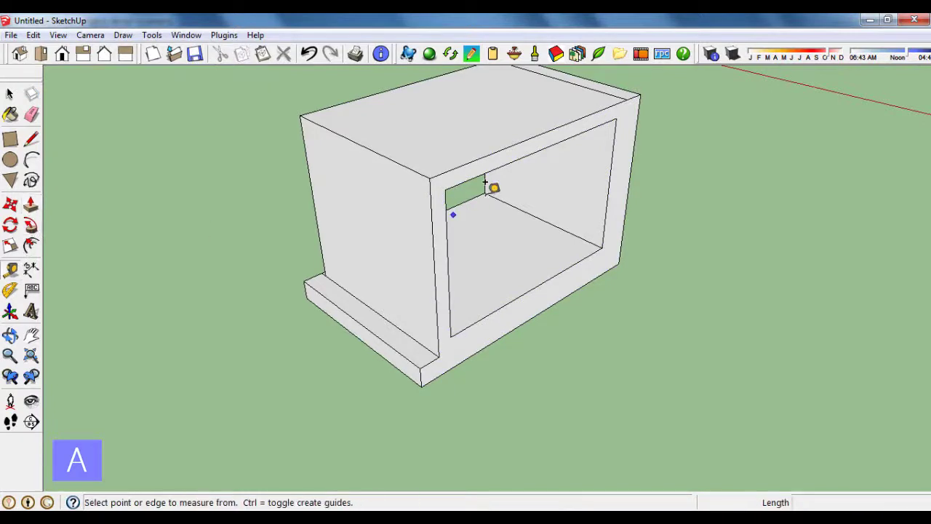
click(485, 153)
click(441, 343)
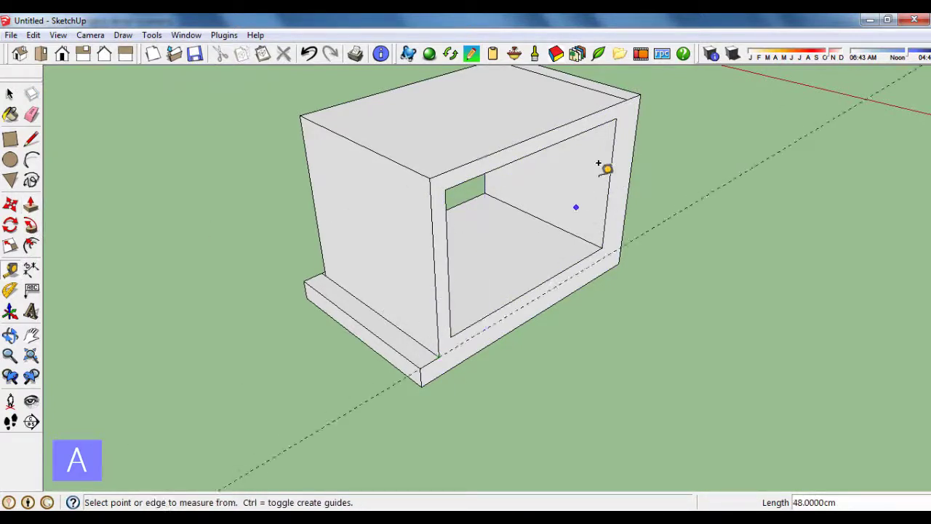
click(628, 91)
Step: Draw a line from the box's top-right corner, then erase unwanted edges
click(32, 141)
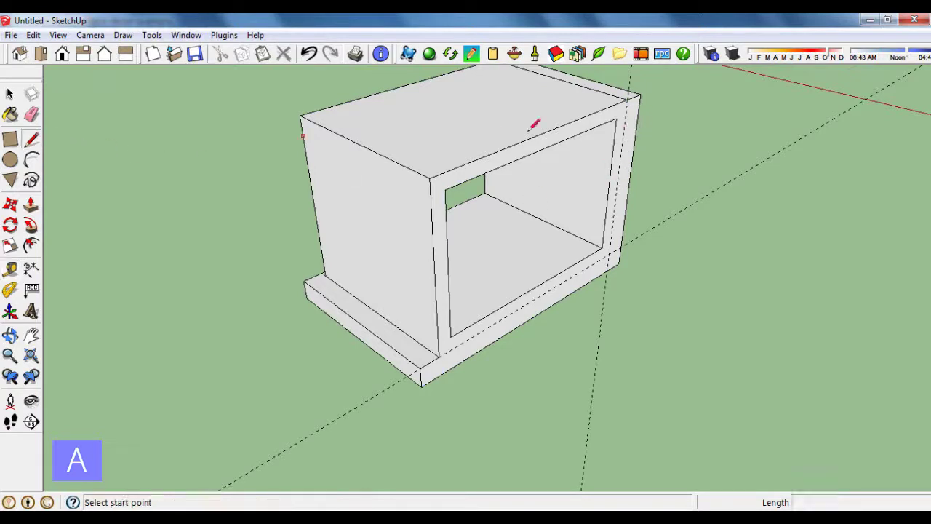
click(627, 96)
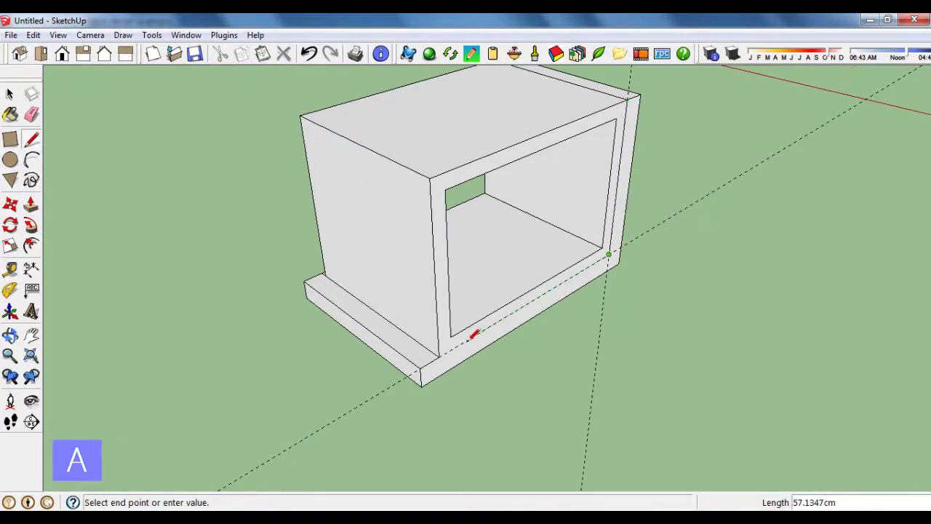
click(33, 116)
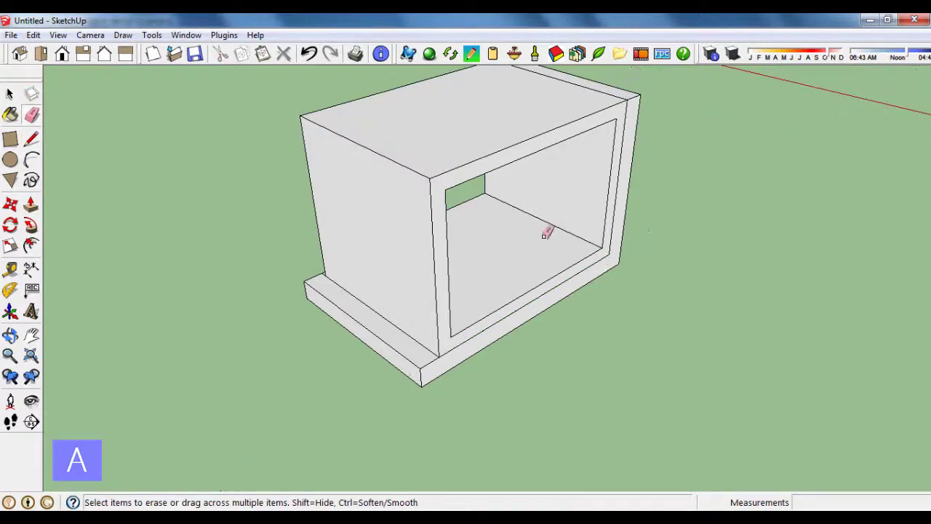
middle_drag(545, 234, 561, 239)
Step: Extend the base ledge face out 2 cm
click(32, 205)
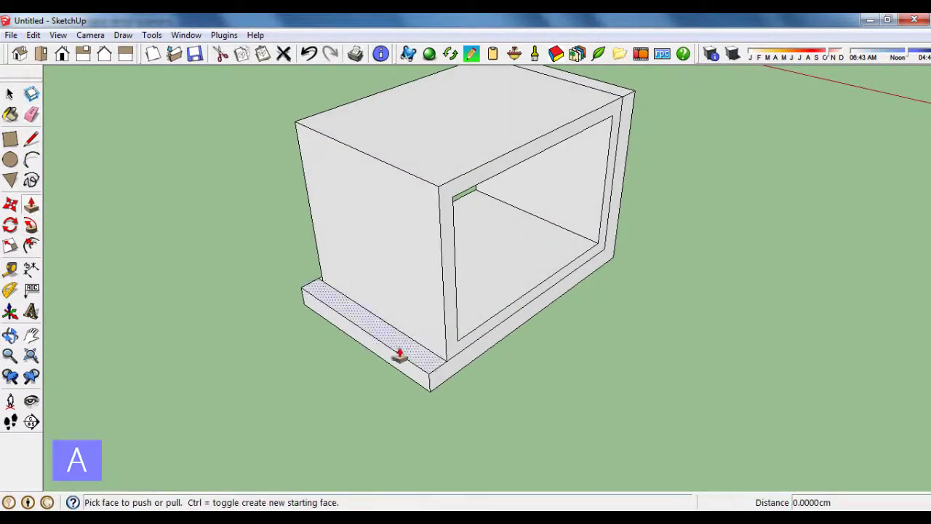
click(455, 374)
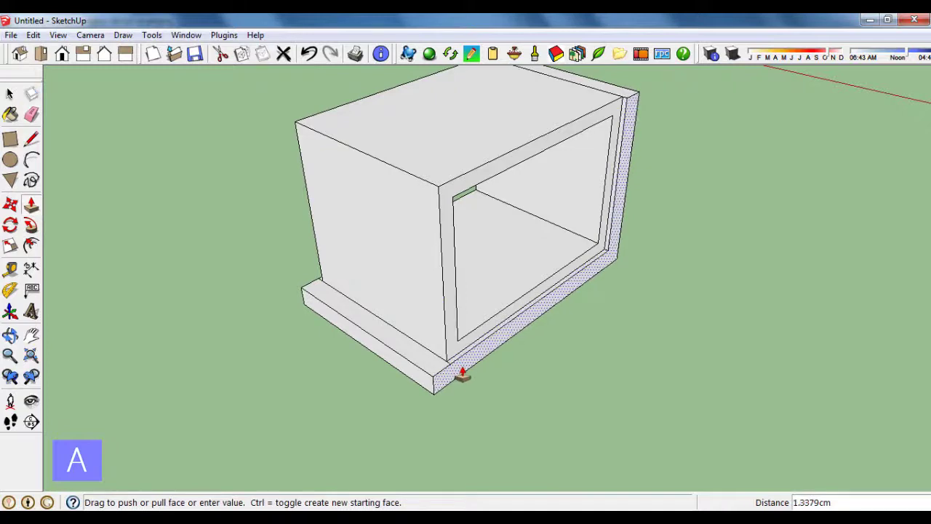
key(Return)
Step: Push the narrow top strip back 4 cm
mouse_move(422, 272)
middle_down()
mouse_move(353, 267)
mouse_move(555, 266)
mouse_move(640, 245)
middle_up()
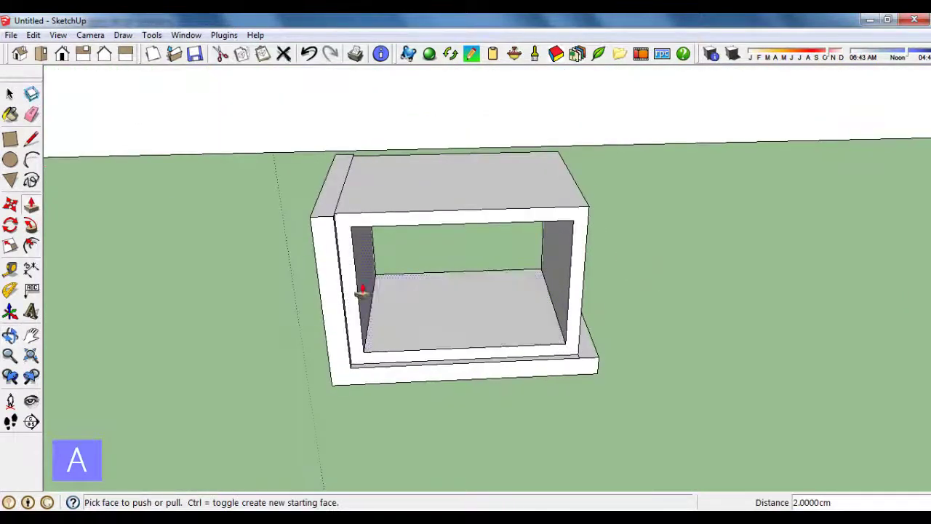
mouse_move(364, 291)
middle_down()
mouse_move(390, 251)
mouse_move(327, 201)
middle_up()
scroll(331, 203, up, 3)
click(333, 205)
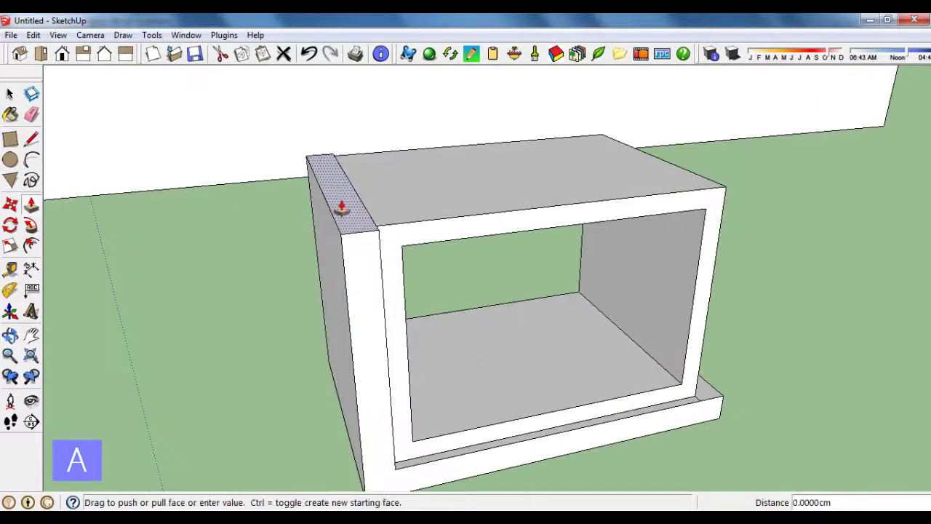
text(4)
key(Return)
Step: Orbit around the box to check the stepped edge, reselecting Push/Pull with P
scroll(414, 250, down, 5)
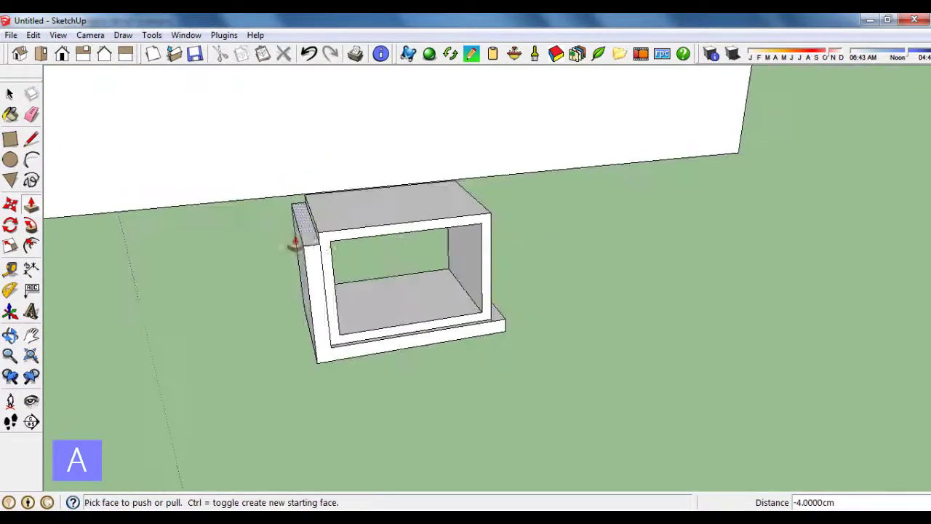
mouse_move(288, 245)
middle_down()
mouse_move(384, 229)
mouse_move(362, 193)
middle_up()
drag(355, 248, 449, 310)
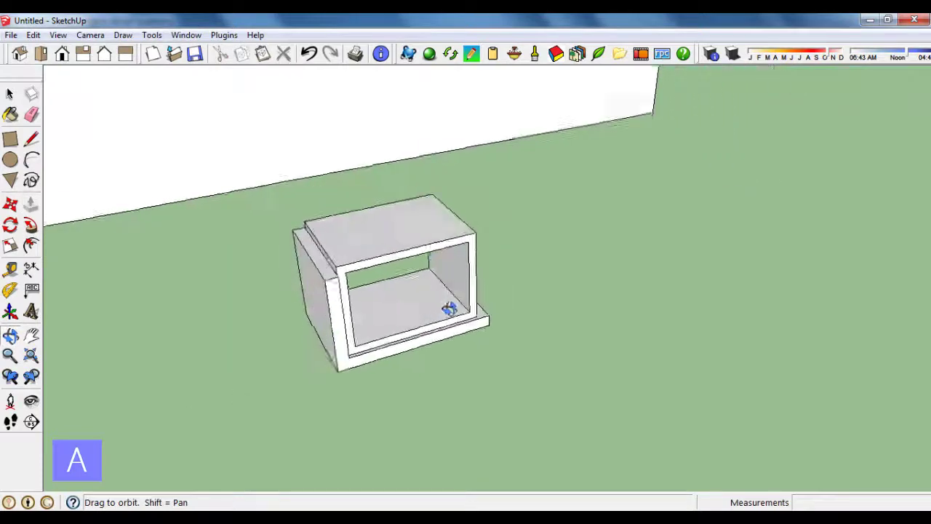
key(p)
scroll(457, 320, up, 3)
middle_drag(457, 320, 443, 312)
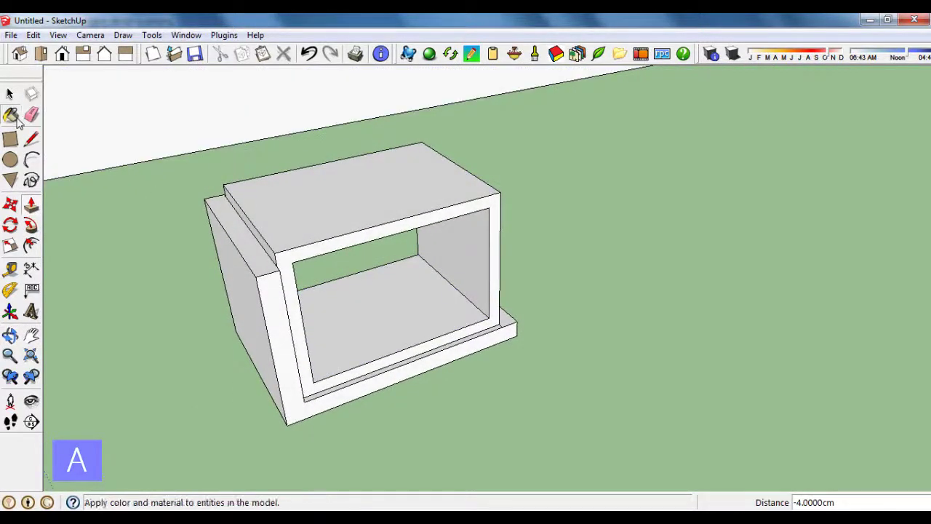
Step: Paint the box's left faces and bottom front trim strip dark grey with Color_007
click(17, 119)
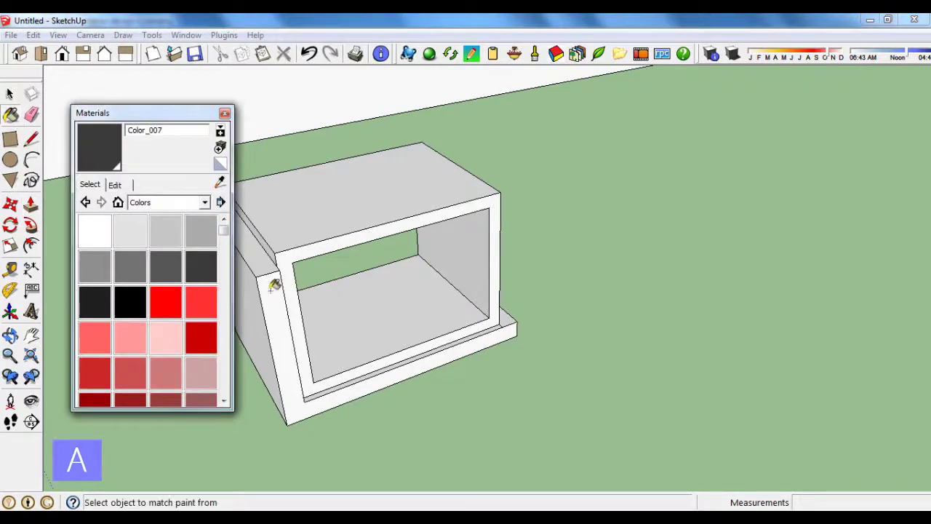
click(273, 285)
click(267, 306)
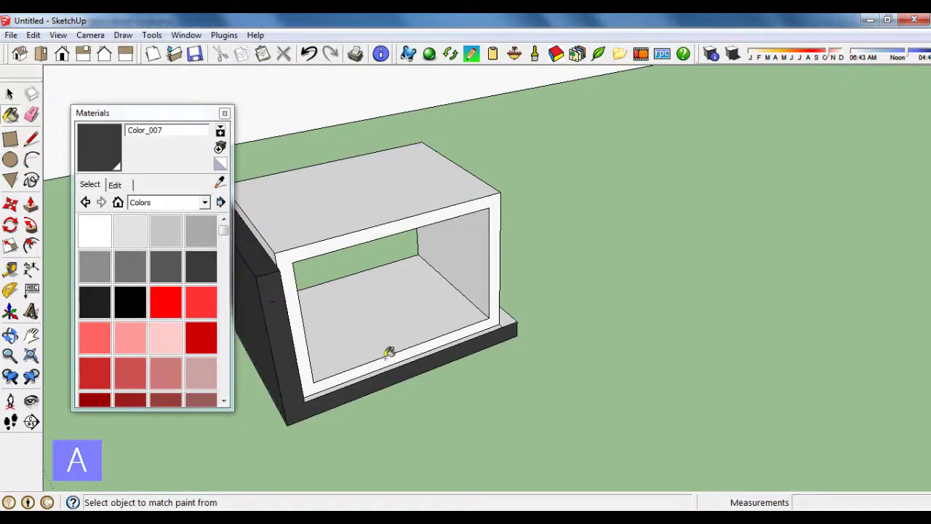
scroll(389, 352, up, 3)
mouse_move(447, 343)
middle_down()
mouse_move(461, 372)
mouse_move(556, 322)
mouse_move(279, 314)
middle_up()
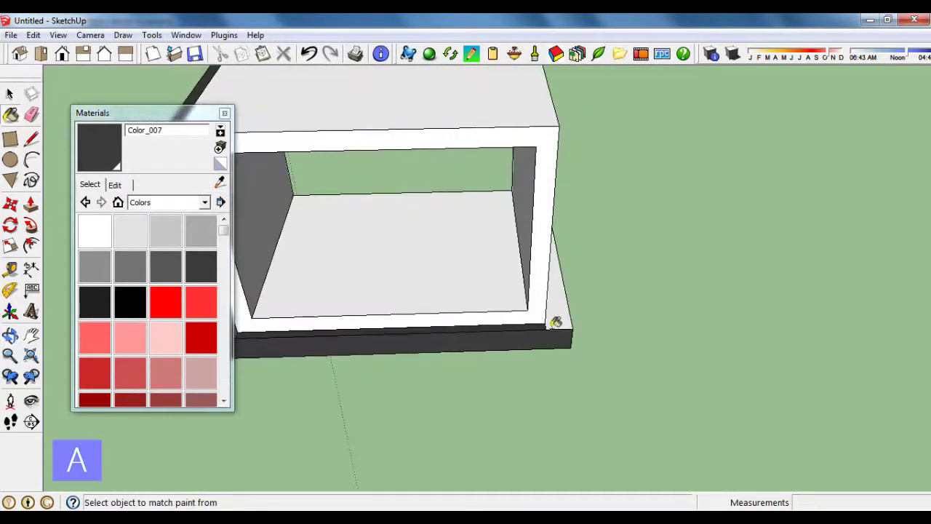
scroll(575, 316, down, 3)
scroll(516, 326, up, 2)
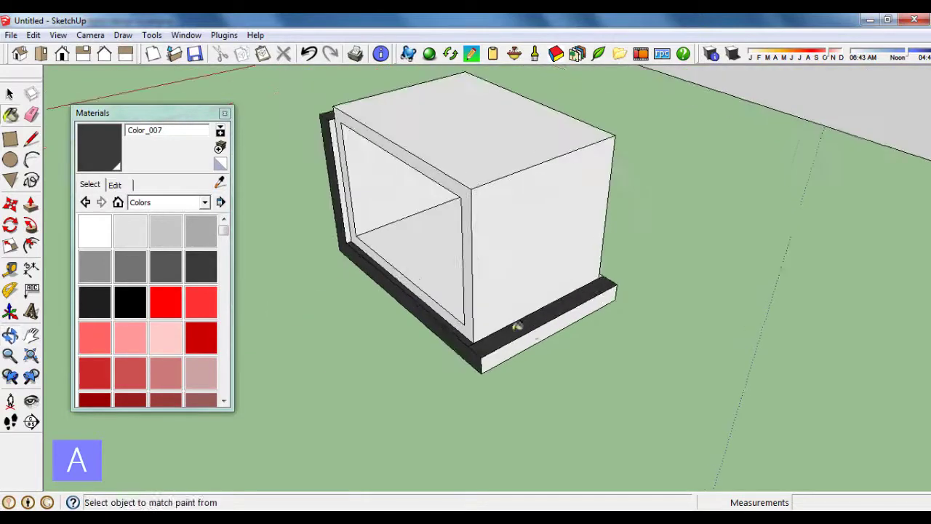
mouse_move(619, 298)
middle_down()
mouse_move(386, 328)
mouse_move(516, 327)
middle_up()
scroll(539, 342, up, 2)
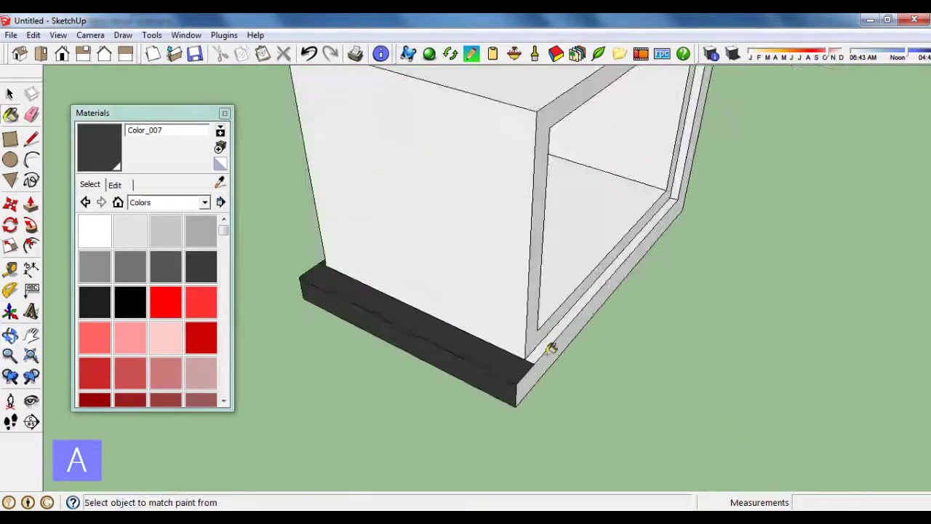
click(545, 345)
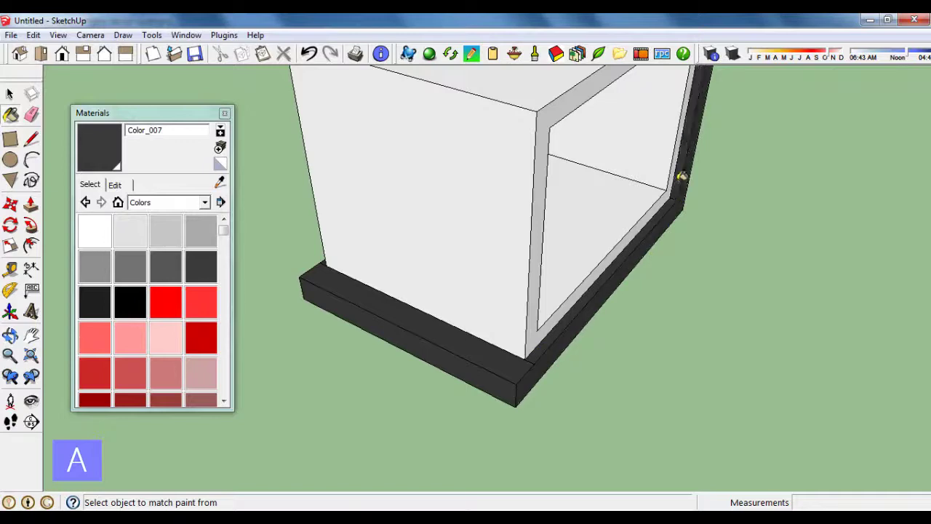
scroll(561, 291, down, 2)
scroll(557, 289, down, 2)
mouse_move(557, 289)
middle_down()
mouse_move(514, 199)
mouse_move(713, 231)
mouse_move(519, 249)
mouse_move(357, 212)
middle_up()
scroll(374, 210, up, 2)
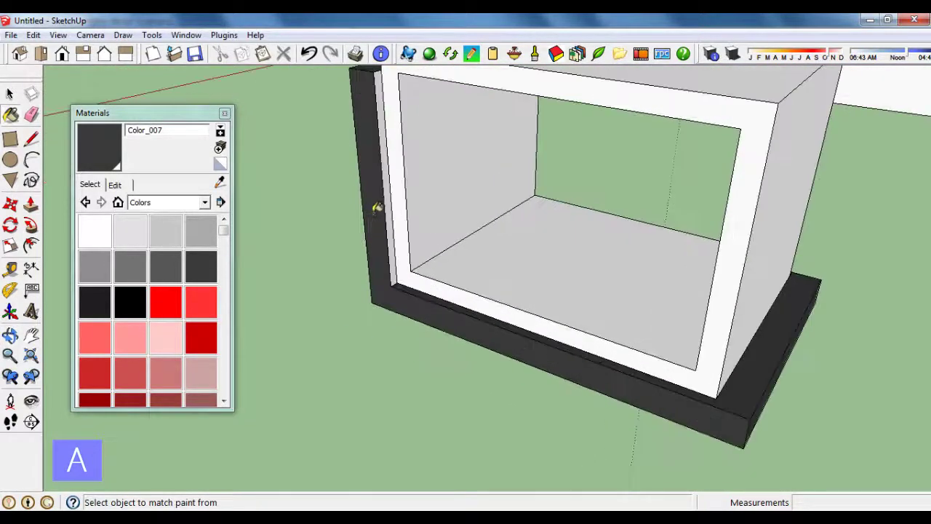
scroll(394, 199, up, 2)
scroll(357, 291, down, 1)
scroll(429, 287, down, 3)
mouse_move(430, 286)
middle_down()
mouse_move(512, 210)
mouse_move(707, 245)
mouse_move(713, 274)
mouse_move(751, 291)
middle_up()
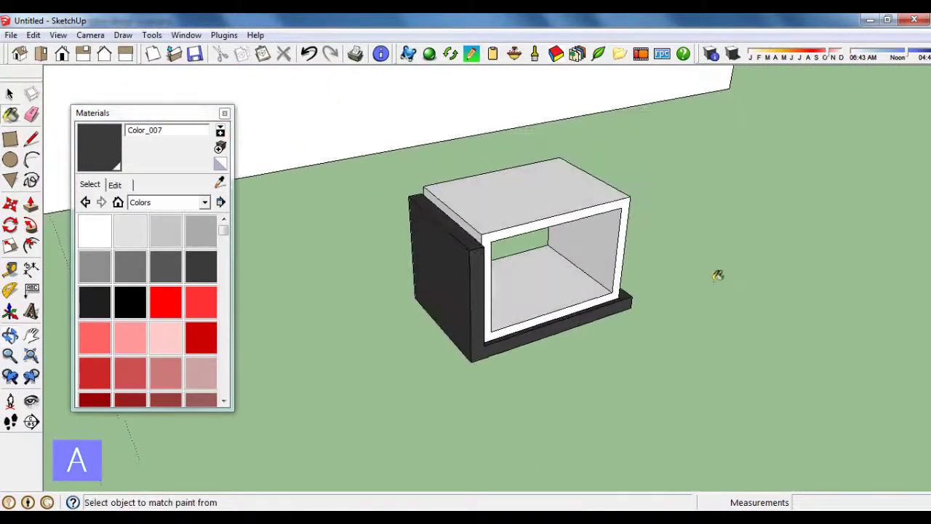
scroll(699, 268, up, 2)
Step: Paint the box's top, front frame, inner floor, inner walls and right side with mdf-noce_mare#1
click(119, 201)
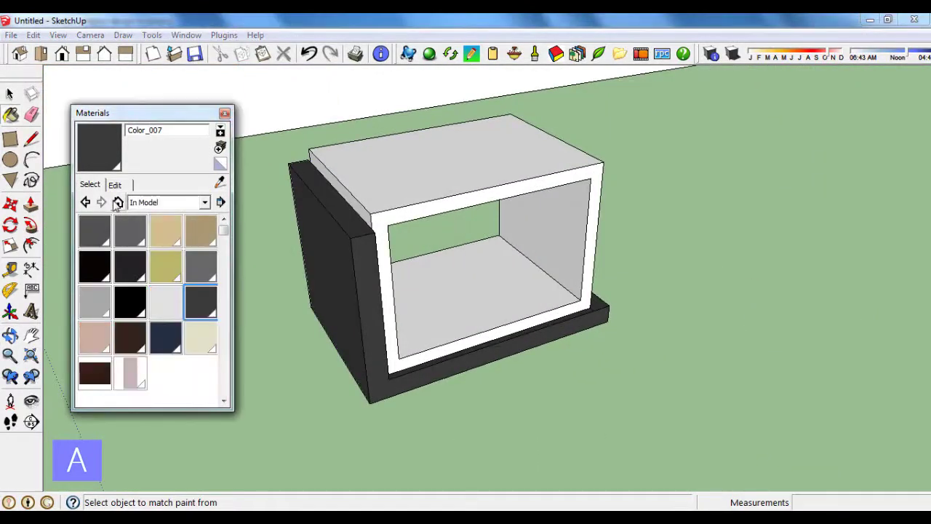
click(131, 374)
click(415, 180)
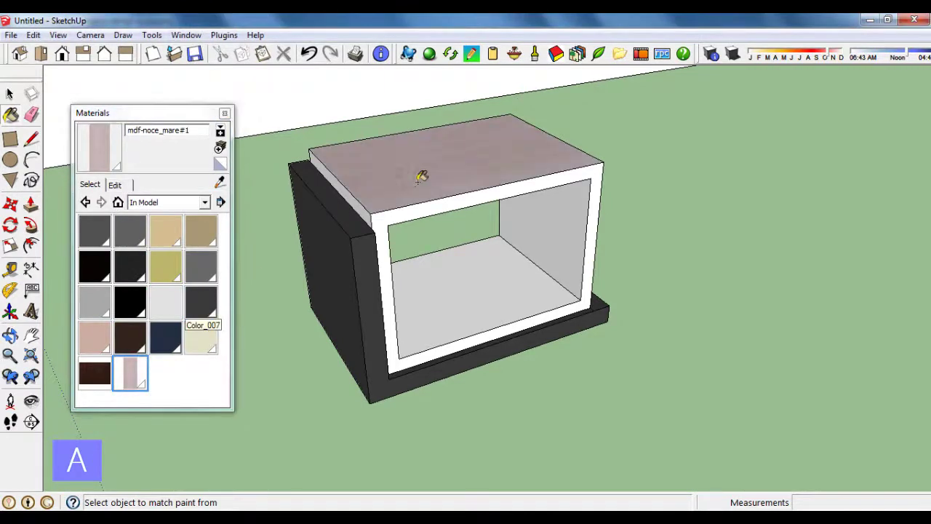
scroll(384, 202, up, 1)
scroll(359, 218, up, 1)
click(377, 216)
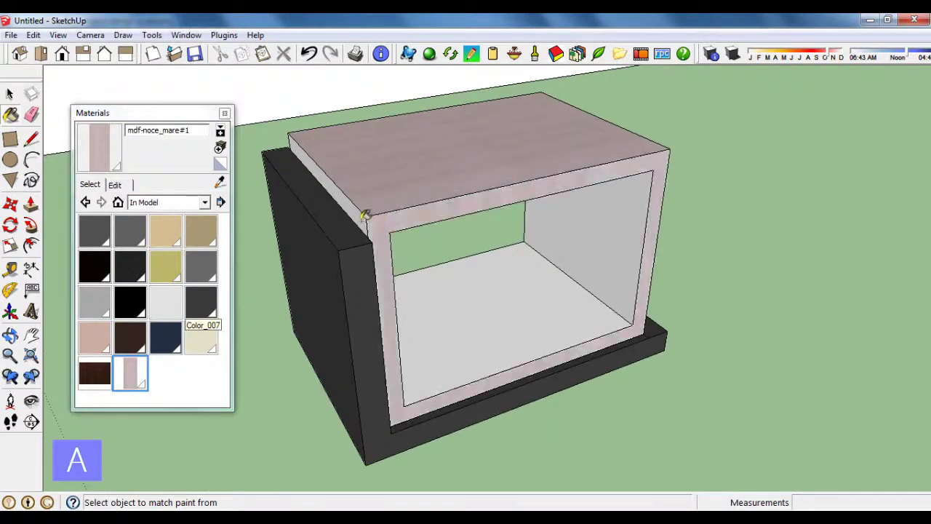
click(509, 275)
click(598, 231)
mouse_move(617, 306)
middle_down()
mouse_move(336, 307)
mouse_move(560, 298)
middle_up()
click(560, 298)
click(444, 245)
mouse_move(657, 264)
middle_down()
mouse_move(287, 293)
mouse_move(500, 248)
middle_up()
click(481, 228)
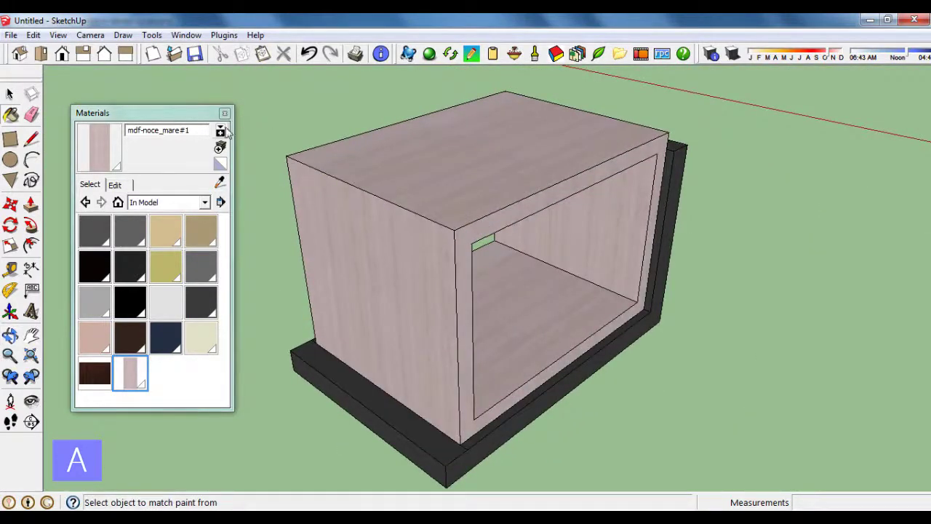
Step: Close the Materials panel and orbit around the finished box to inspect it
click(109, 113)
click(224, 114)
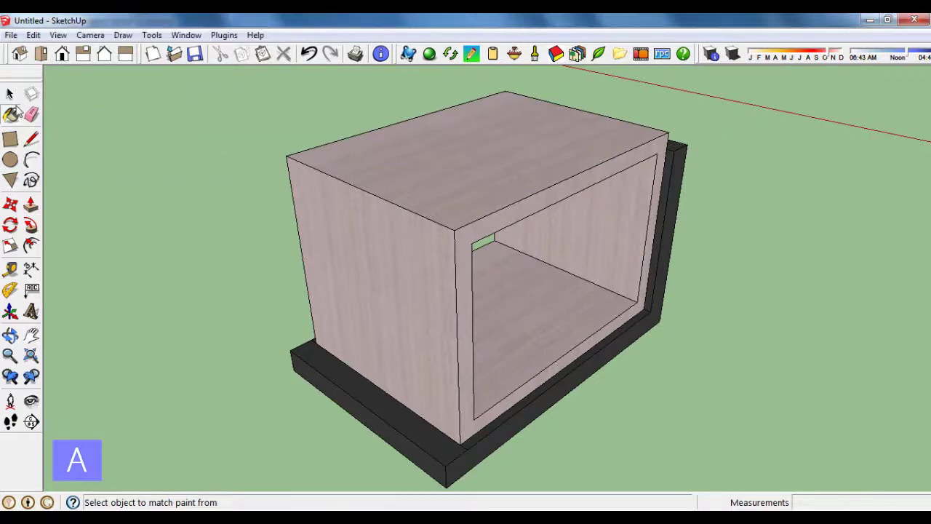
scroll(499, 271, down, 3)
scroll(496, 272, down, 2)
middle_drag(406, 255, 825, 260)
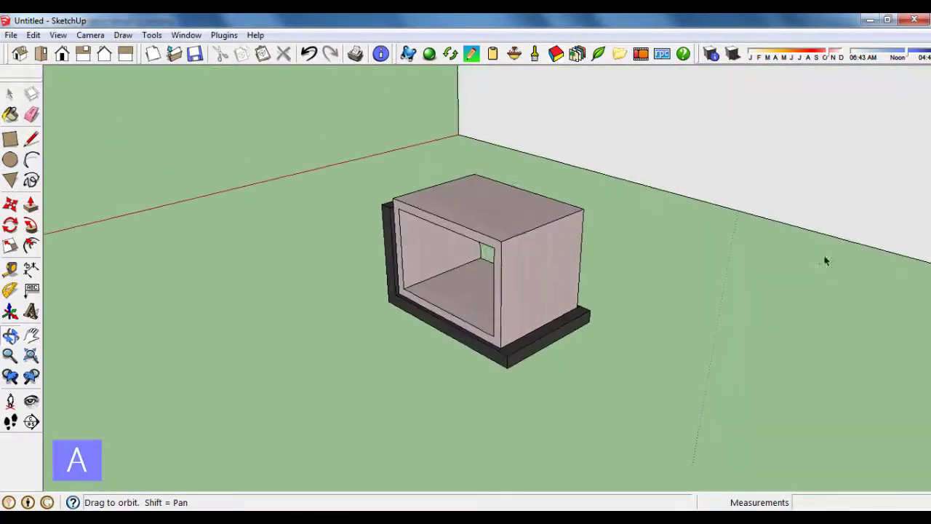
scroll(420, 232, up, 3)
middle_drag(420, 232, 700, 239)
scroll(468, 262, up, 2)
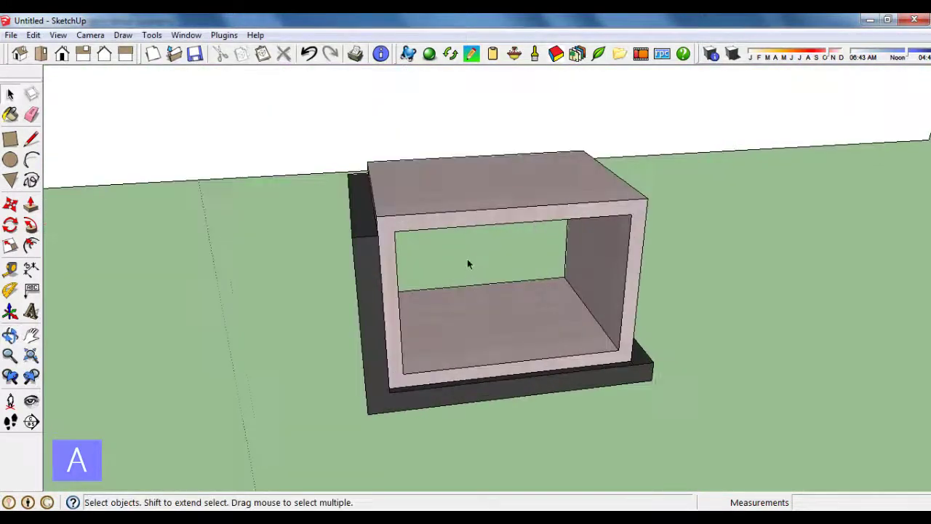
middle_drag(468, 262, 510, 348)
scroll(510, 347, down, 2)
scroll(407, 262, down, 1)
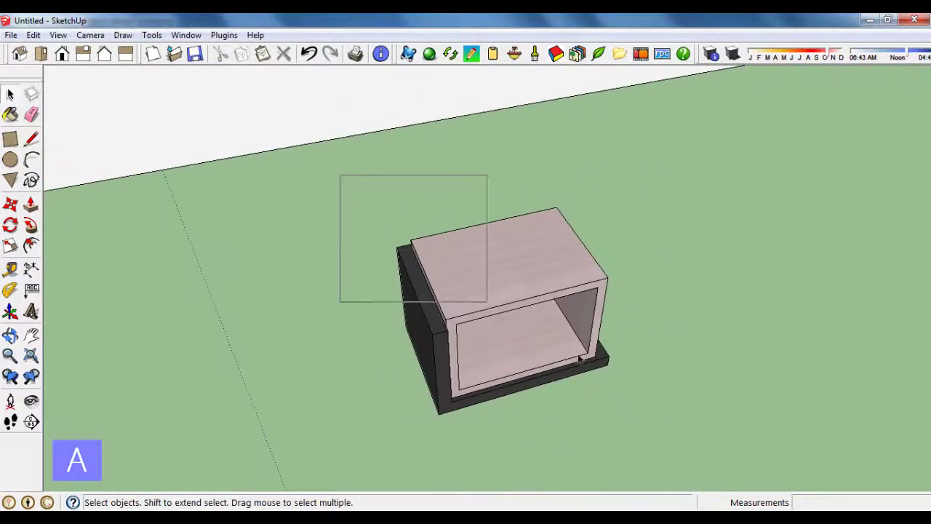
Step: Window-select the whole box and make it a group
drag(717, 432, 723, 441)
right_click(494, 290)
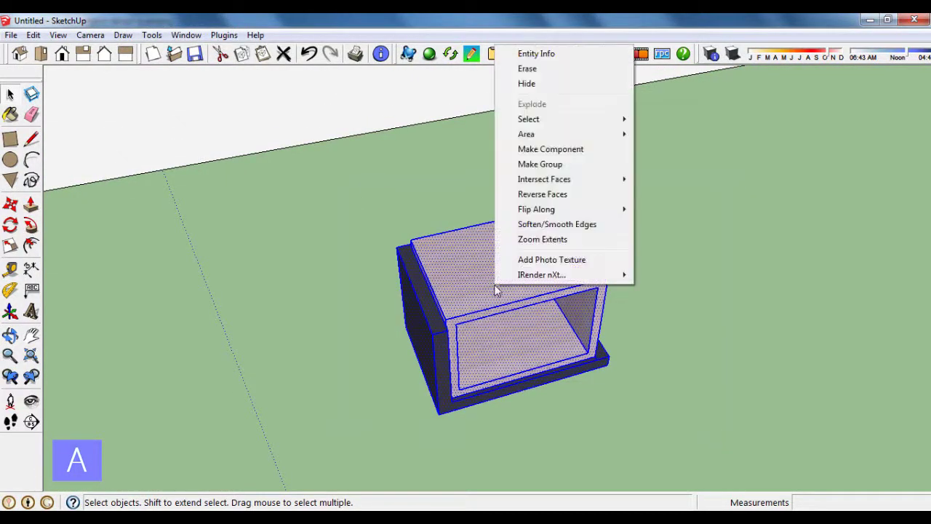
click(541, 164)
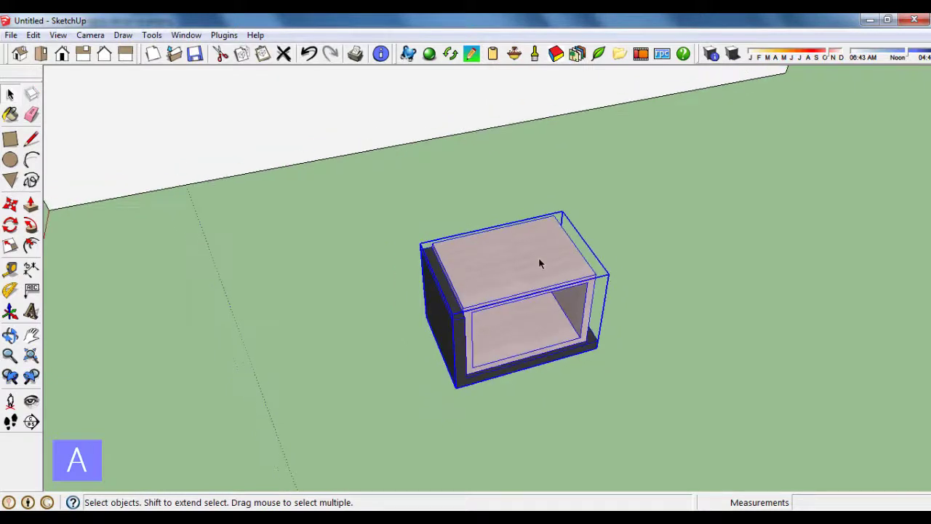
middle_drag(538, 257, 564, 390)
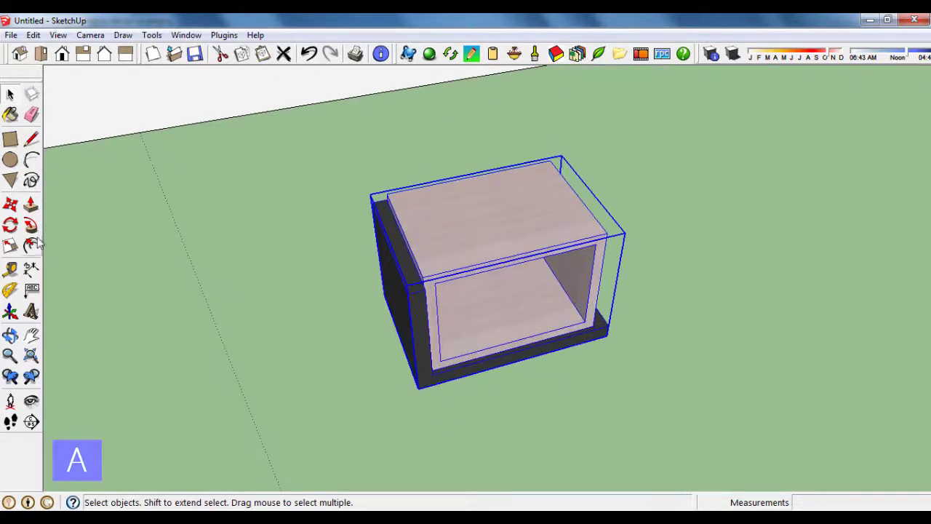
Step: Rotate the grouped box around a centre point below it
click(10, 226)
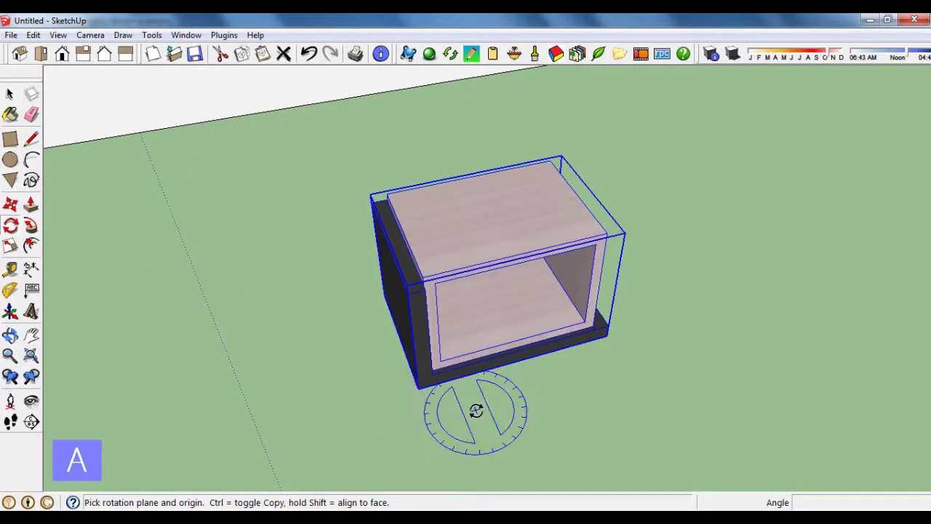
click(475, 411)
click(577, 382)
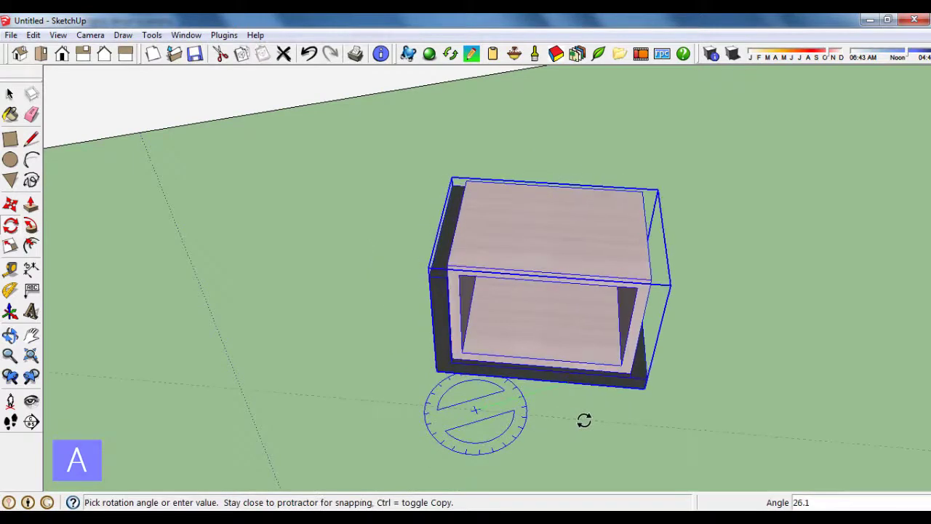
click(584, 419)
scroll(468, 349, down, 2)
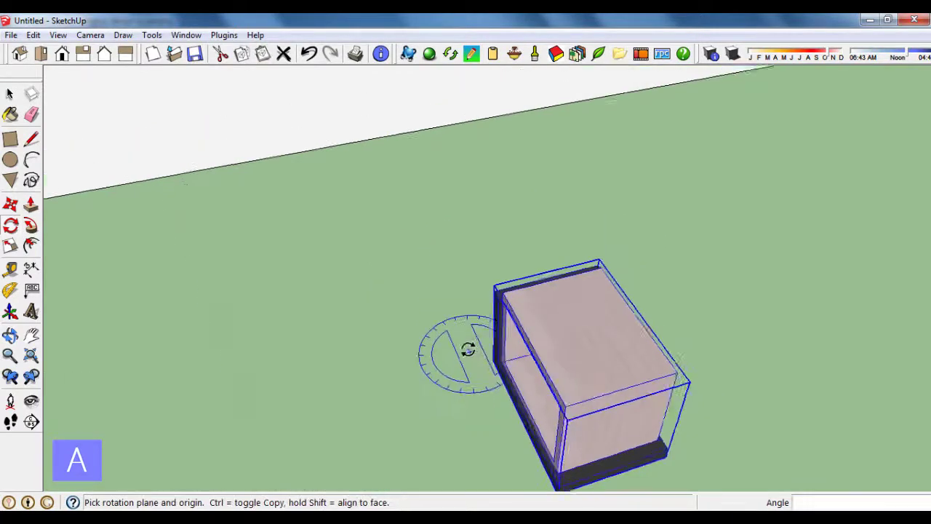
scroll(401, 276, down, 3)
Step: Move the grouped box onto the room's floor beside the other furniture
click(10, 97)
scroll(617, 295, down, 2)
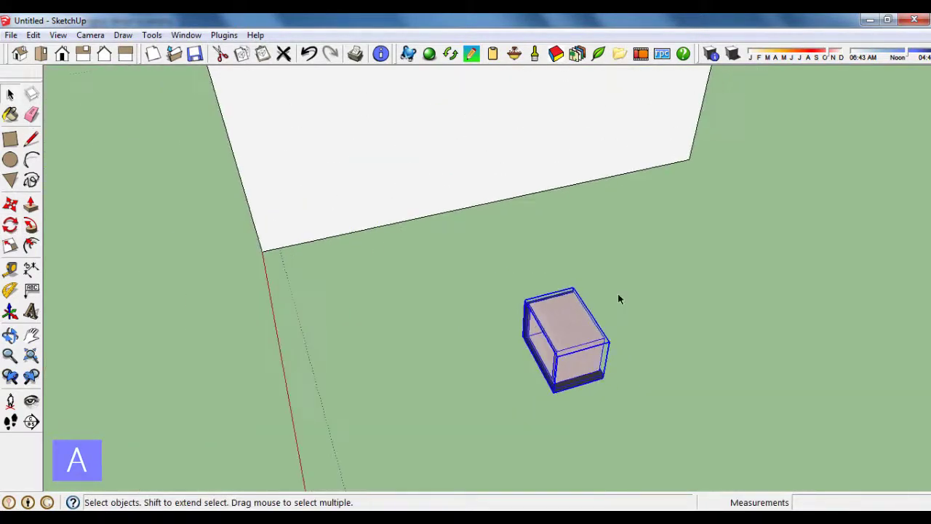
scroll(505, 324, down, 2)
middle_drag(504, 324, 704, 254)
scroll(704, 254, up, 3)
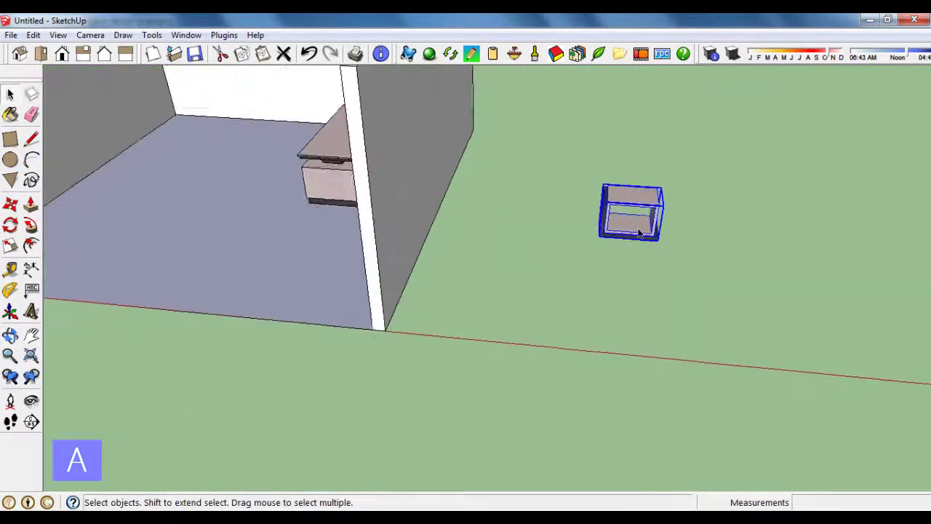
click(31, 207)
scroll(586, 225, up, 2)
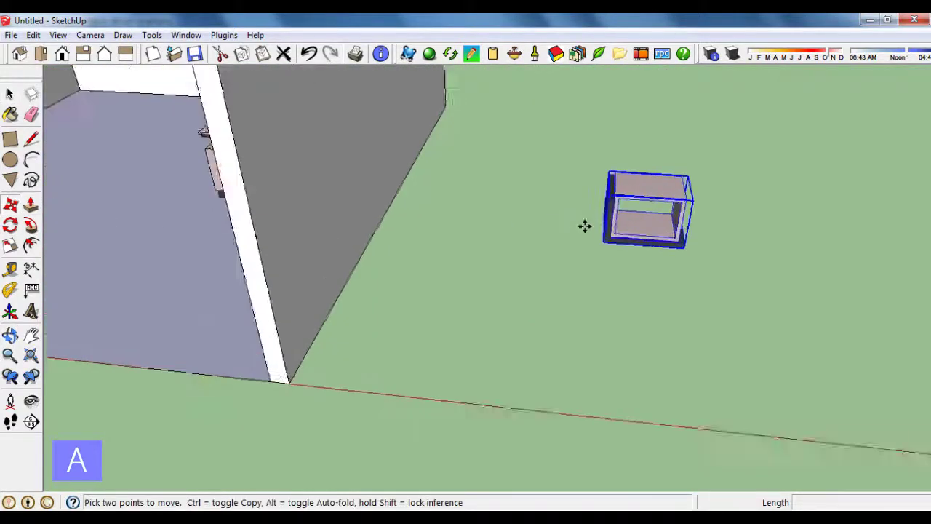
scroll(640, 222, up, 1)
scroll(668, 222, down, 2)
scroll(698, 214, down, 2)
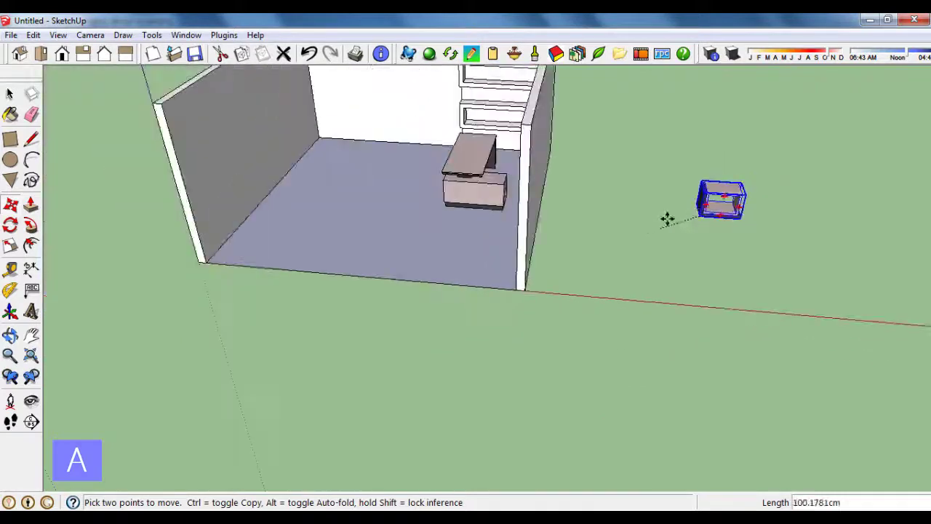
click(361, 175)
scroll(362, 175, up, 2)
scroll(362, 174, up, 2)
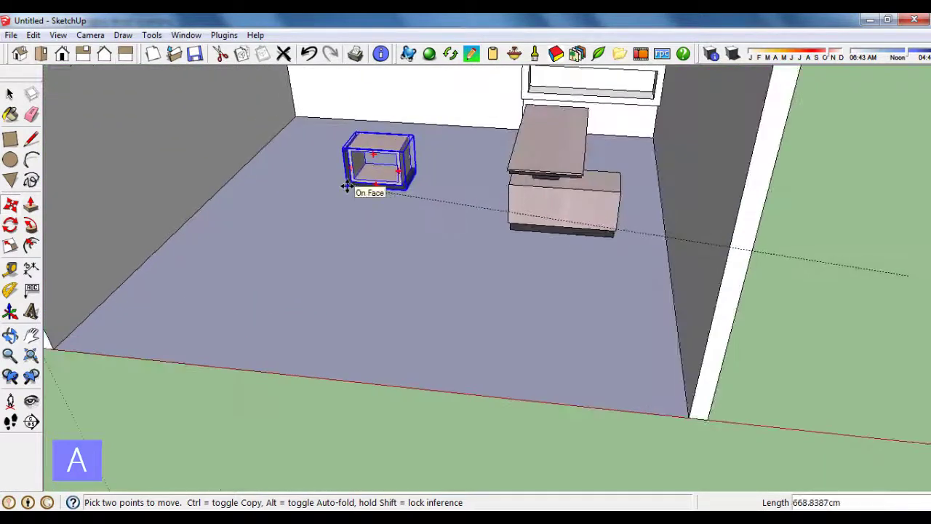
Step: Orbit to view the room from above with the box in place
click(12, 94)
scroll(445, 260, down, 3)
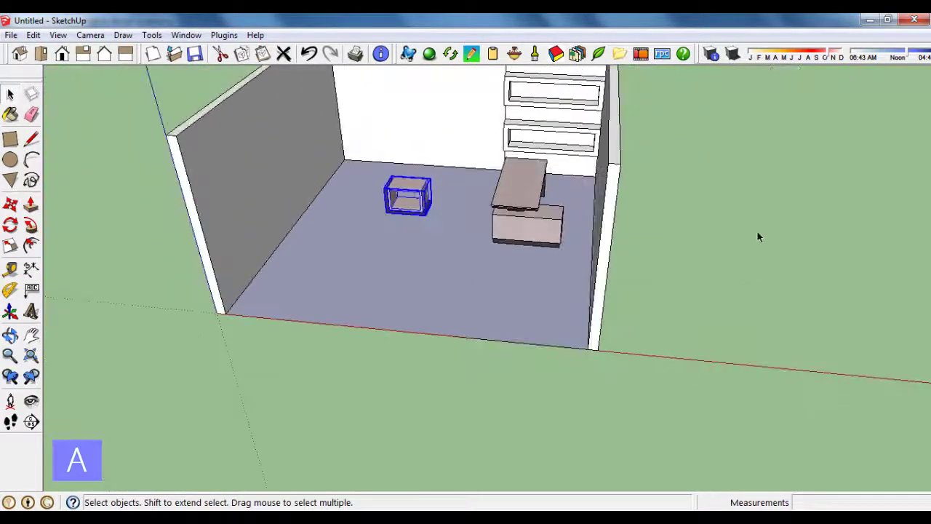
mouse_move(435, 186)
middle_down()
mouse_move(487, 294)
mouse_move(401, 249)
mouse_move(433, 187)
middle_up()
scroll(436, 291, up, 3)
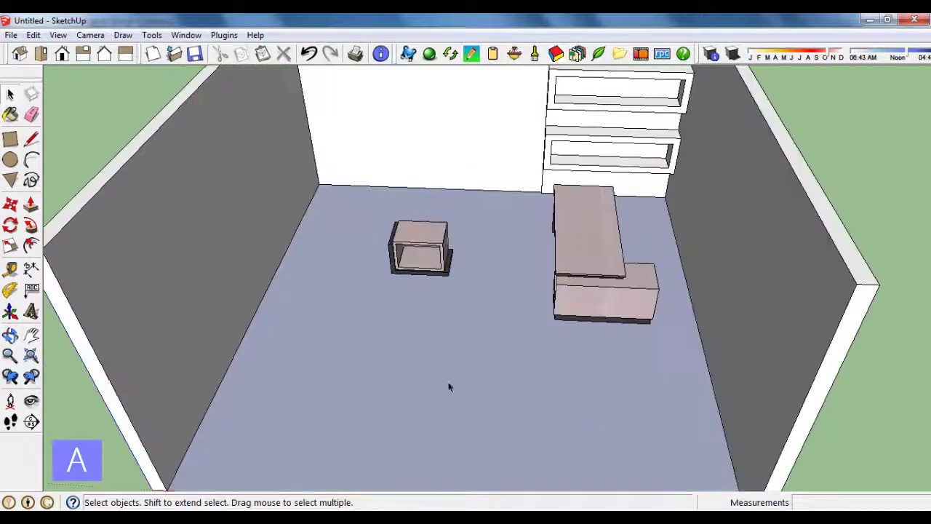
mouse_move(447, 385)
middle_down()
mouse_move(470, 305)
mouse_move(447, 224)
middle_up()
scroll(447, 224, up, 3)
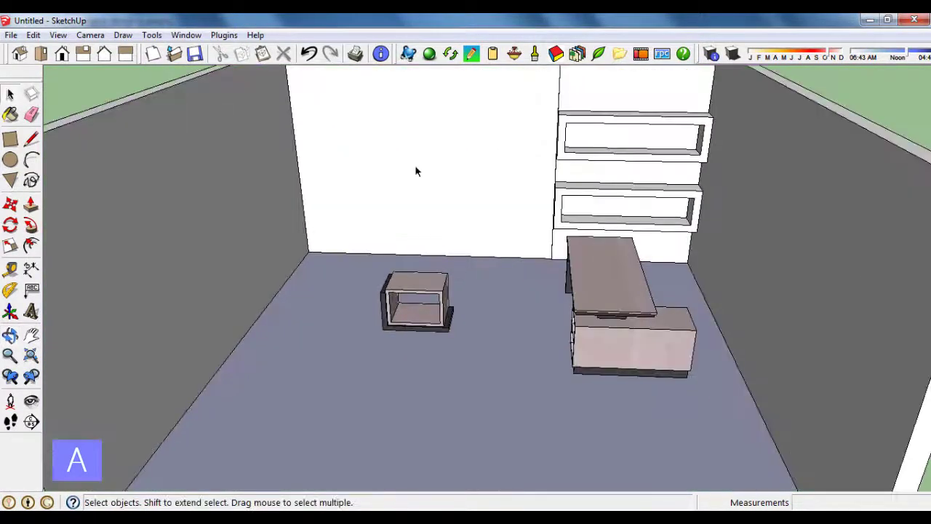
Step: Place the Couch component from the Components library behind the coffee table
click(185, 37)
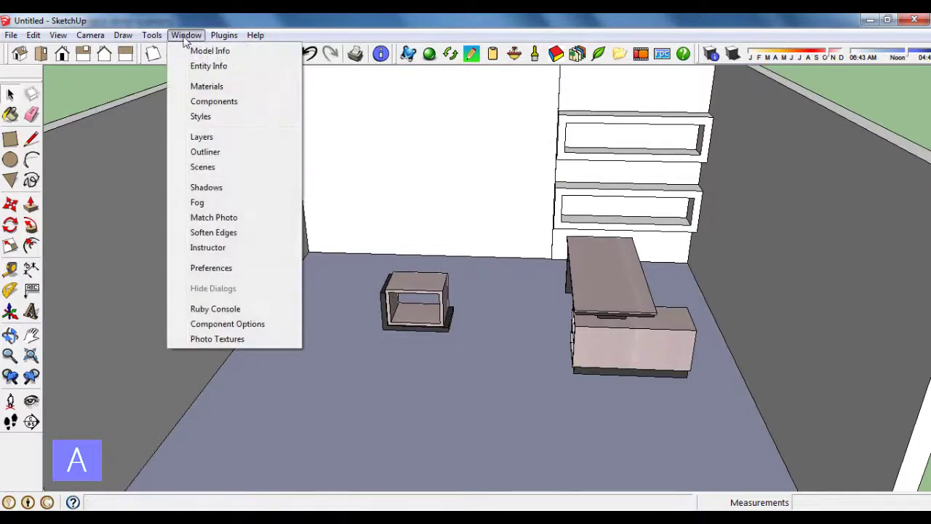
click(215, 102)
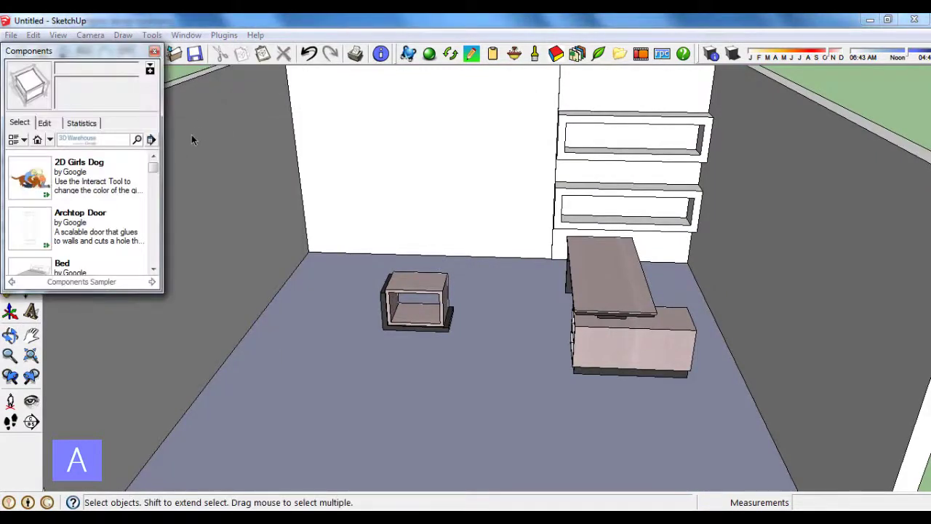
drag(155, 173, 156, 198)
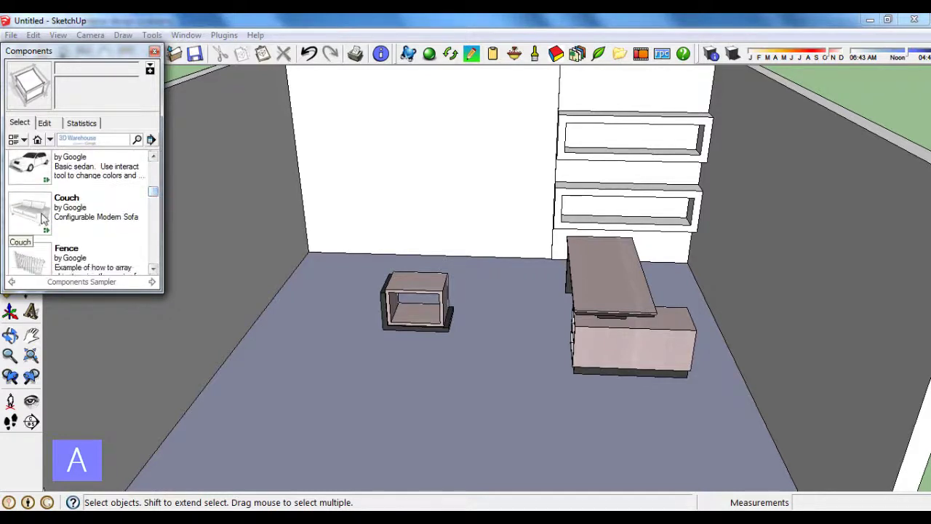
click(42, 218)
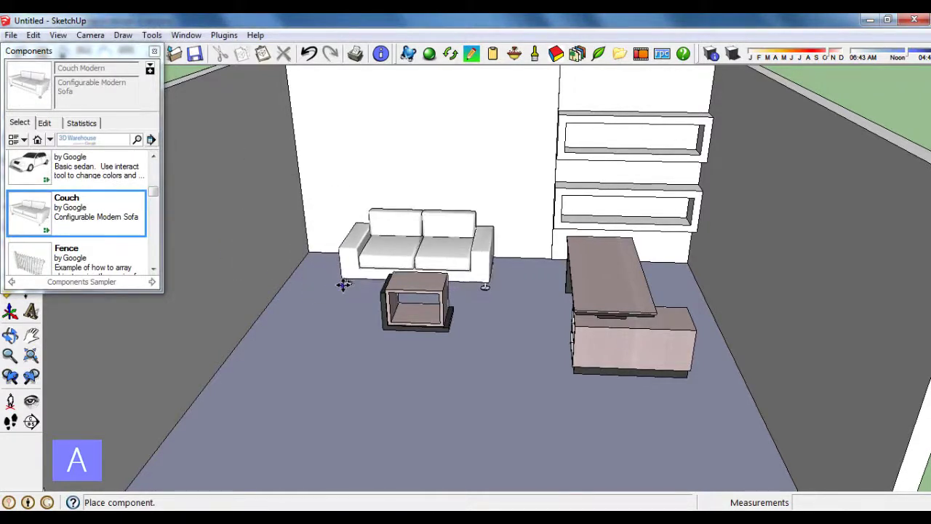
click(343, 285)
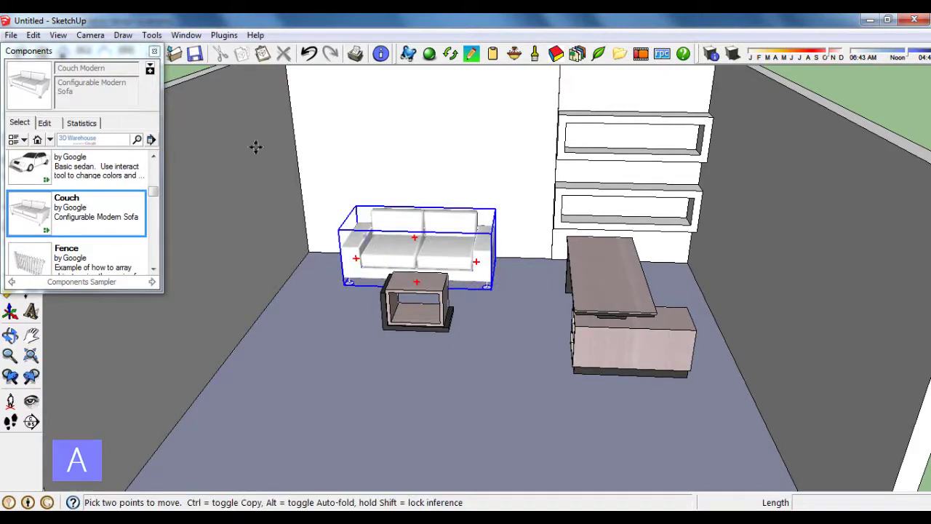
click(154, 51)
Step: Orbit around the room to check the couch and seating area
click(10, 93)
mouse_move(390, 218)
middle_down()
mouse_move(507, 274)
mouse_move(586, 328)
middle_up()
scroll(418, 221, up, 3)
mouse_move(418, 222)
middle_down()
mouse_move(416, 339)
mouse_move(352, 376)
mouse_move(318, 383)
middle_up()
scroll(416, 273, down, 2)
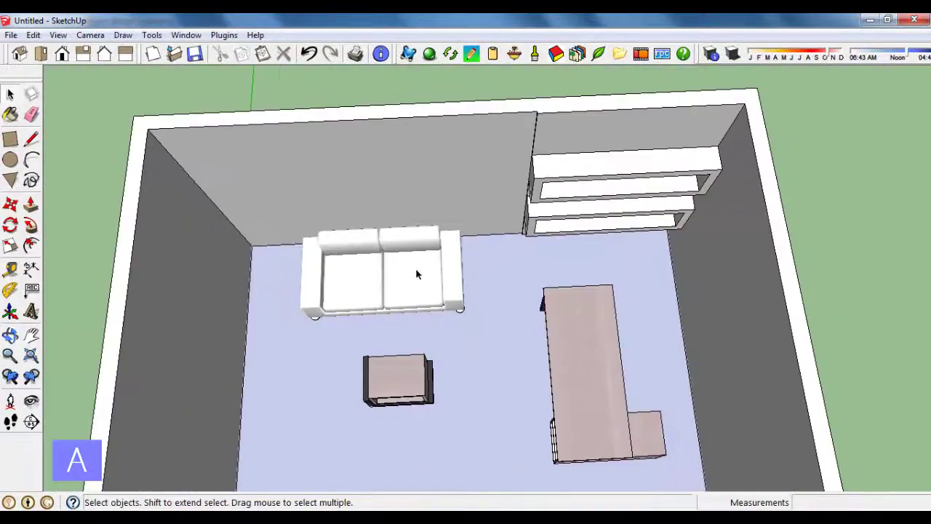
mouse_move(417, 273)
middle_down()
mouse_move(453, 274)
mouse_move(438, 235)
mouse_move(418, 235)
middle_up()
scroll(413, 221, up, 2)
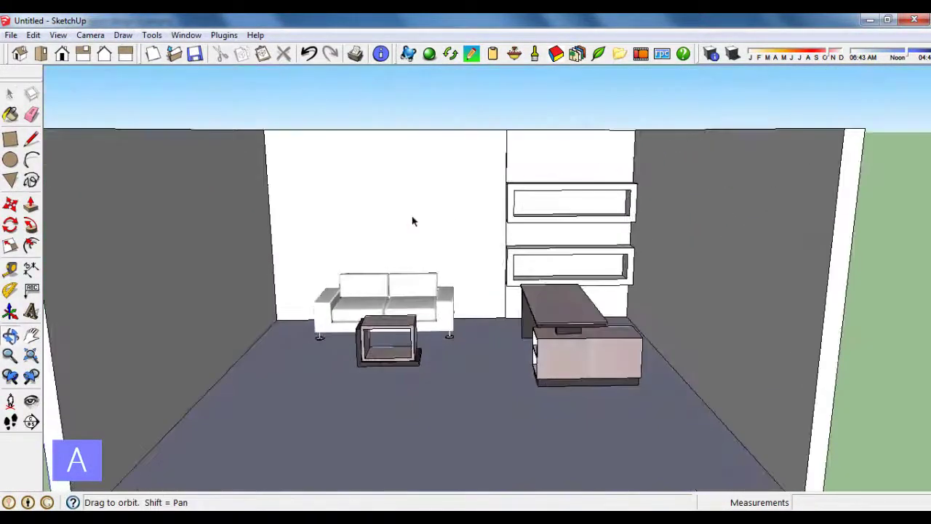
mouse_move(400, 313)
middle_down()
mouse_move(374, 289)
mouse_move(378, 316)
mouse_move(440, 311)
mouse_move(426, 315)
middle_up()
Step: Paint the couch with grey Color_004 from the Colors library, then close Materials
scroll(426, 315, up, 1)
scroll(412, 317, up, 2)
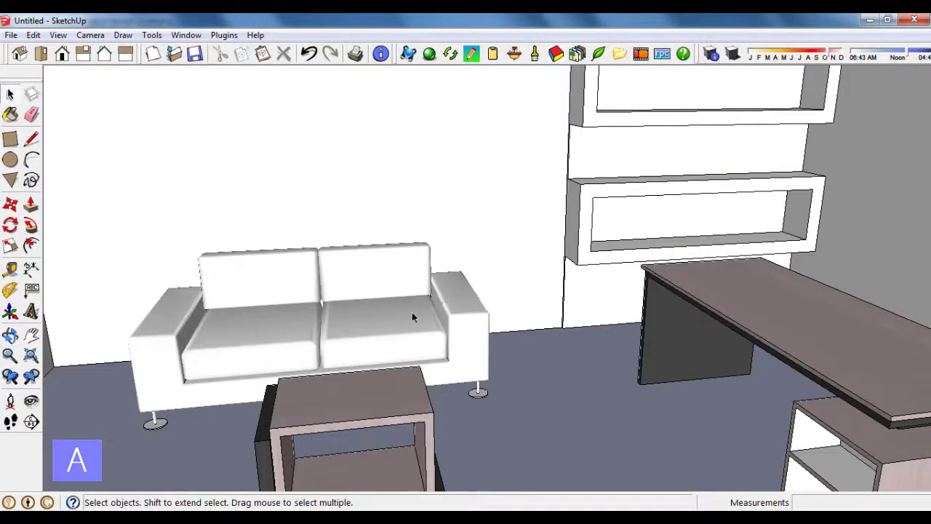
click(14, 118)
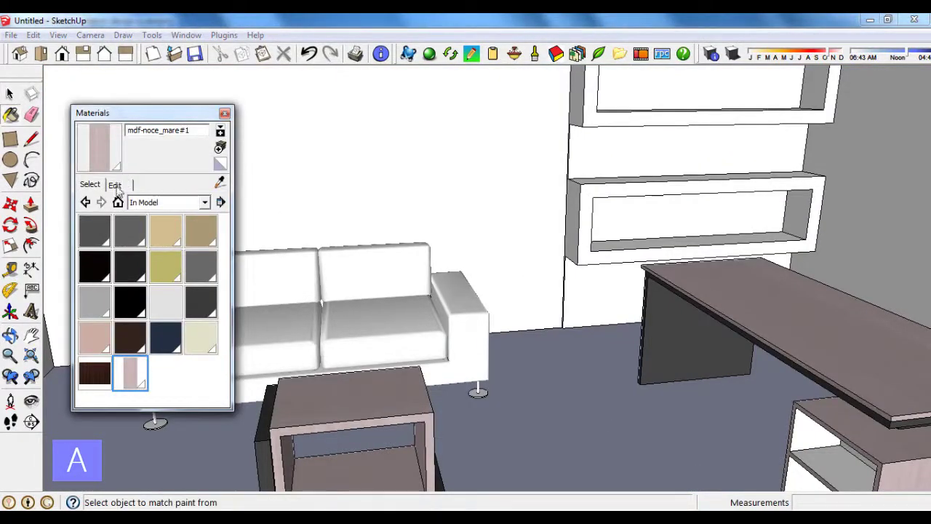
click(206, 208)
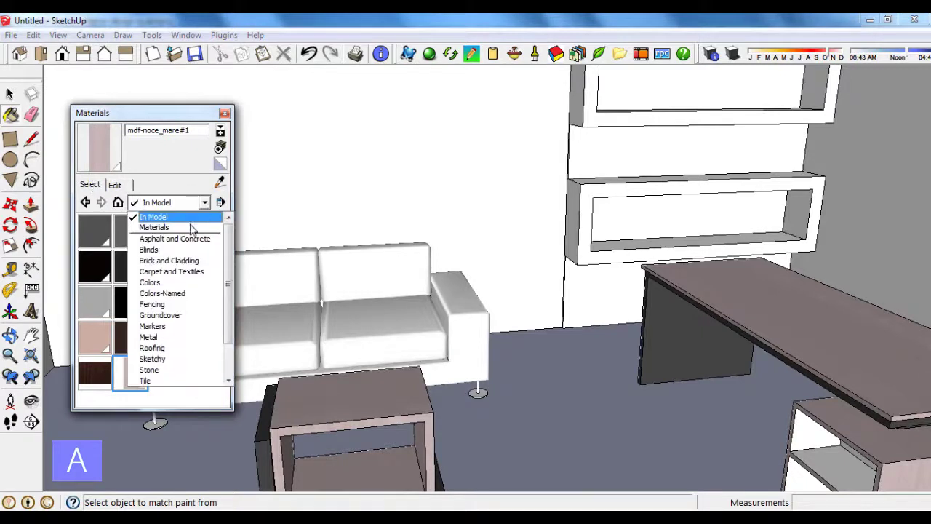
click(179, 283)
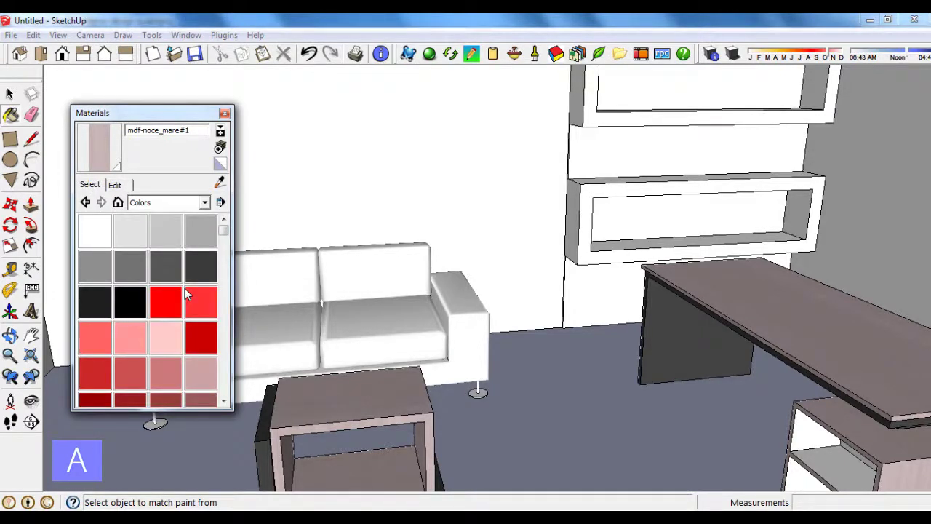
click(97, 267)
click(408, 308)
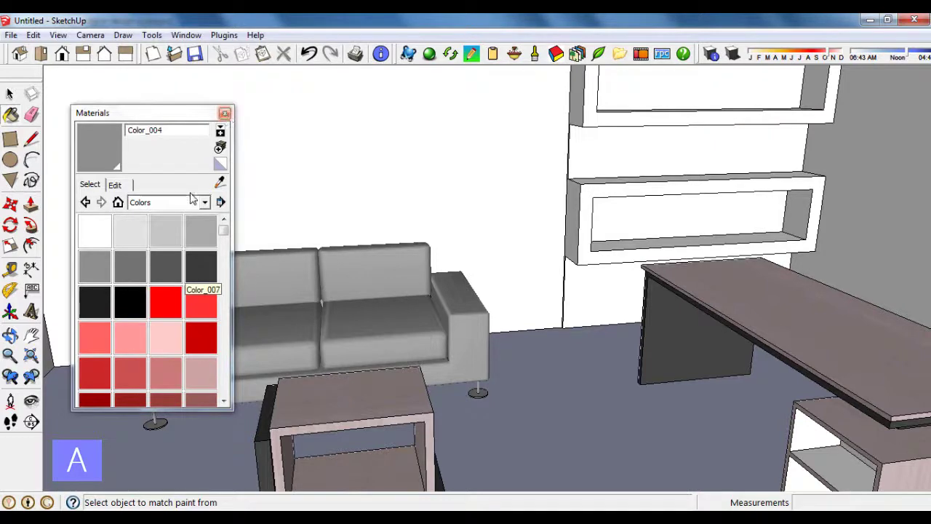
click(224, 113)
Step: Orbit out to a high overview of the whole room
key(space)
scroll(388, 263, down, 2)
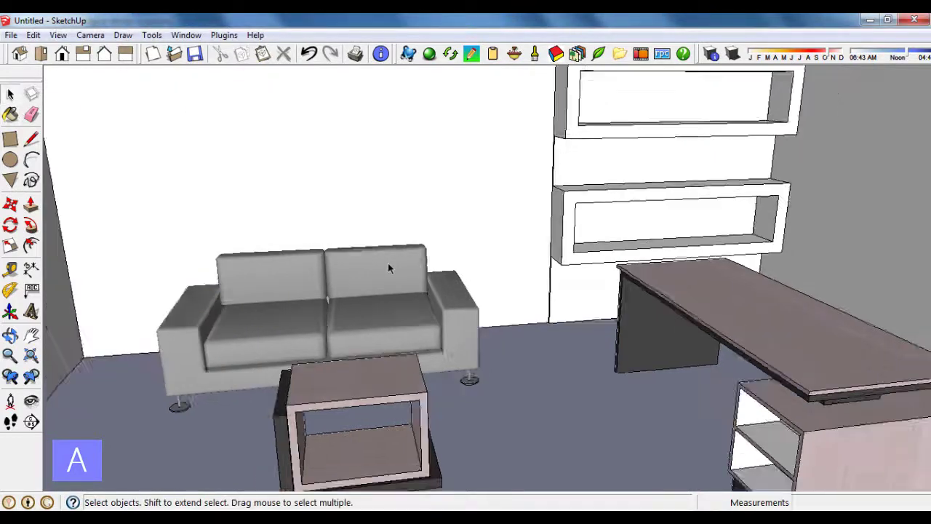
mouse_move(389, 262)
middle_down()
mouse_move(487, 332)
mouse_move(451, 336)
middle_up()
scroll(299, 291, down, 2)
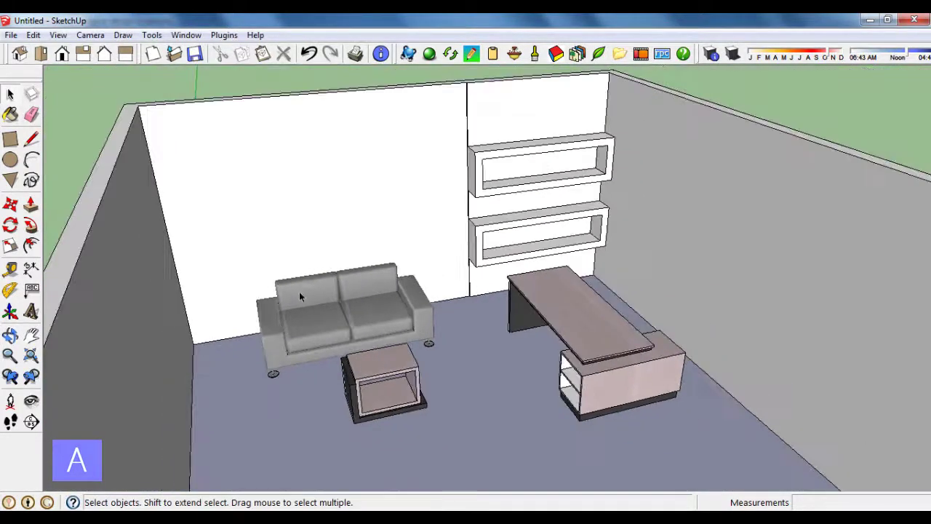
scroll(364, 315, up, 3)
middle_drag(364, 315, 280, 311)
scroll(281, 312, down, 2)
scroll(344, 321, down, 2)
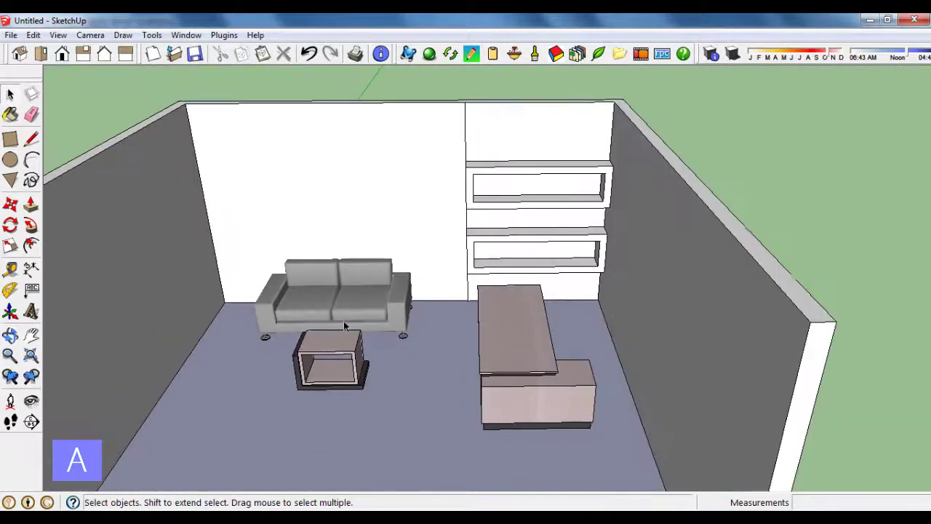
middle_drag(343, 320, 388, 422)
scroll(388, 423, up, 3)
scroll(359, 381, up, 2)
Step: Move the coffee table about 4 cm closer to the grey couch
click(353, 370)
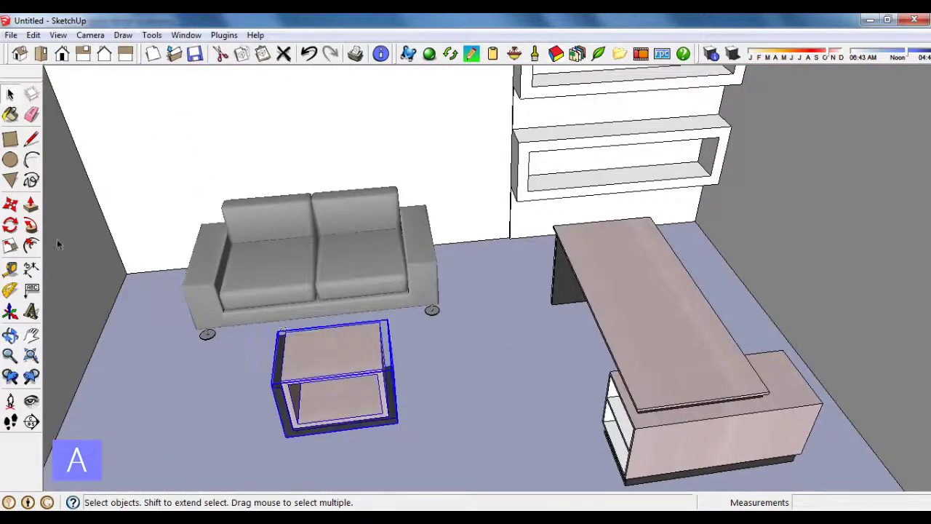
click(10, 205)
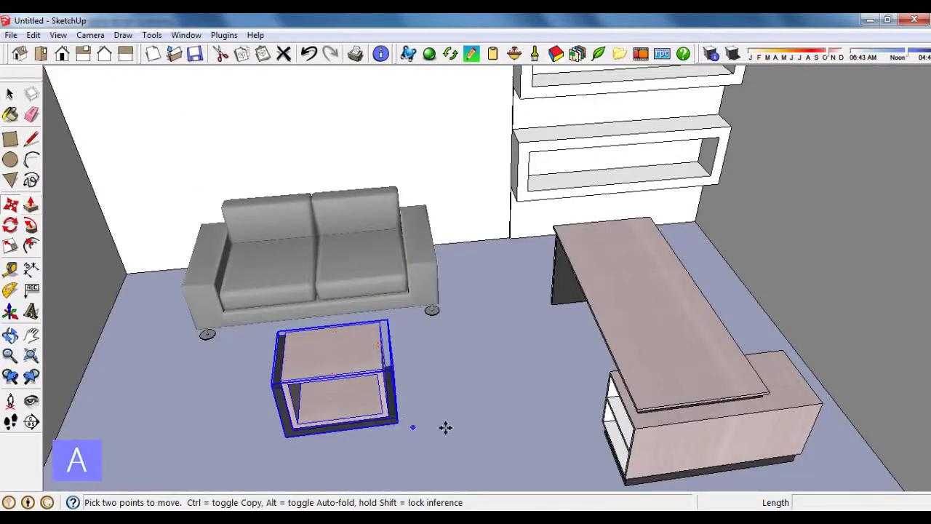
click(491, 404)
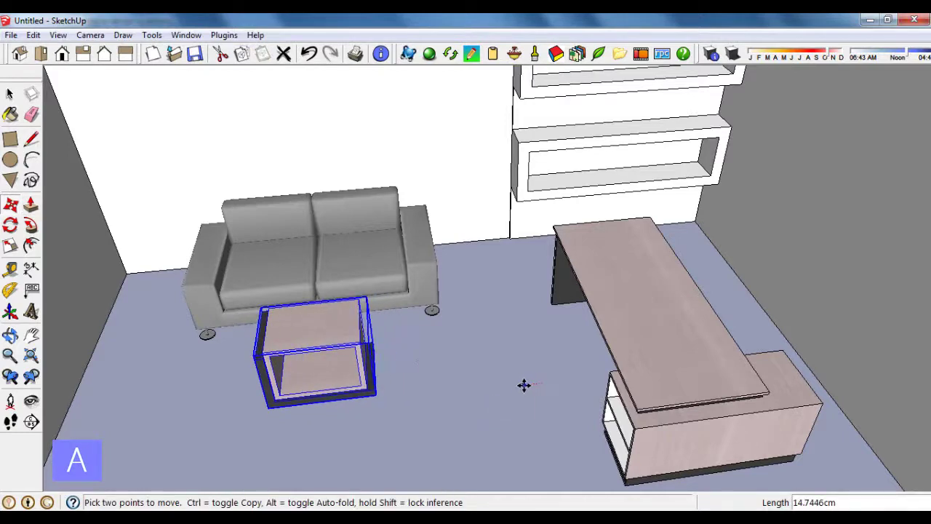
mouse_move(523, 384)
middle_down()
mouse_move(430, 408)
mouse_move(571, 384)
middle_up()
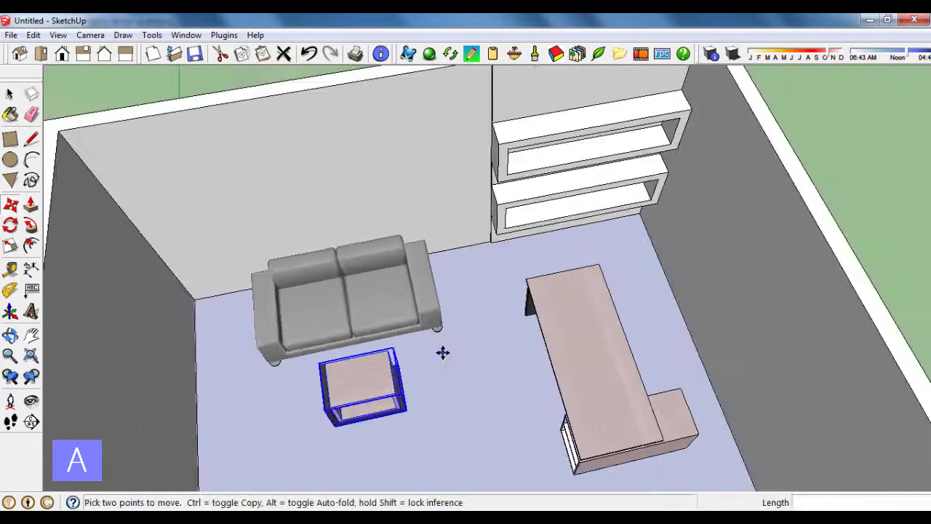
scroll(572, 383, up, 1)
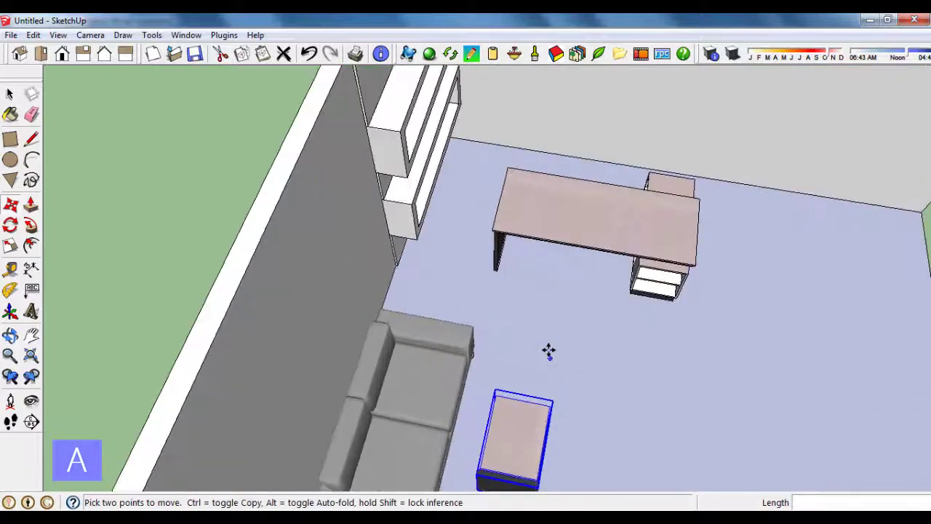
click(549, 338)
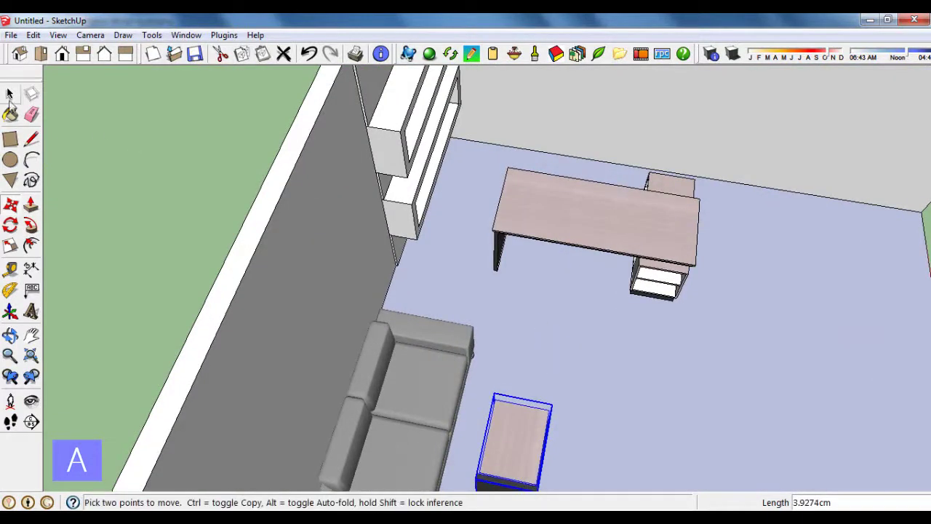
click(10, 95)
click(126, 135)
Step: Orbit and zoom the view toward the wall shelves
scroll(291, 291, down, 1)
scroll(617, 328, down, 3)
mouse_move(617, 328)
middle_down()
mouse_move(331, 219)
mouse_move(365, 218)
middle_up()
mouse_move(425, 277)
middle_down()
mouse_move(405, 185)
mouse_move(395, 206)
mouse_move(509, 291)
mouse_move(607, 308)
middle_up()
scroll(442, 363, up, 3)
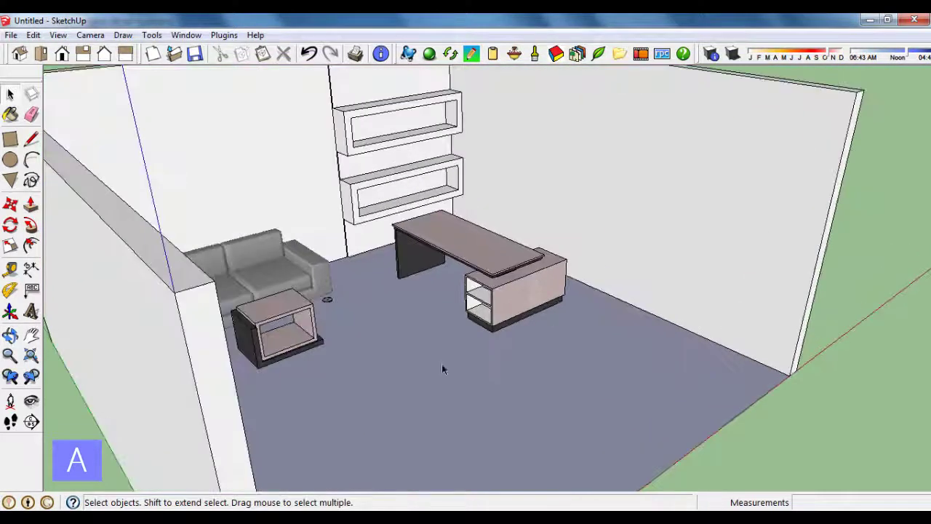
scroll(342, 425, down, 3)
scroll(342, 425, down, 1)
middle_drag(423, 252, 386, 306)
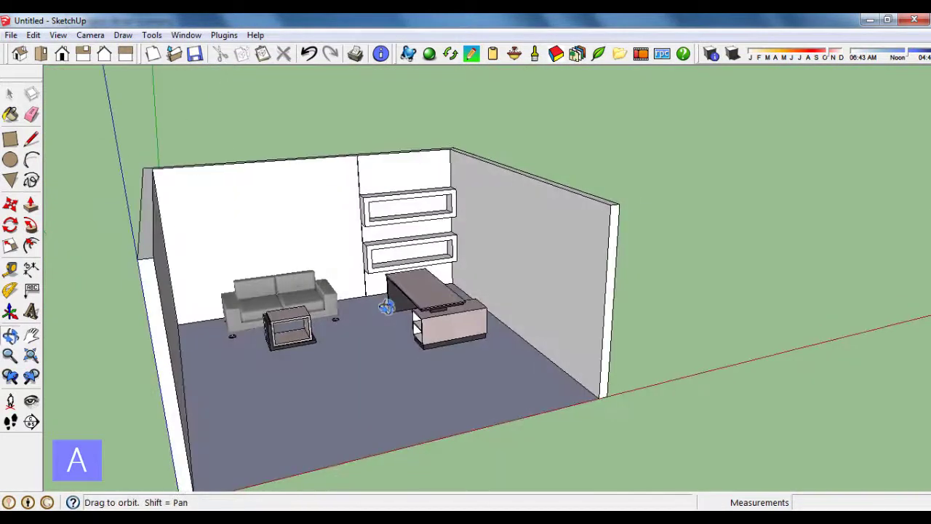
scroll(380, 176, up, 2)
scroll(380, 176, up, 2)
middle_drag(380, 176, 390, 171)
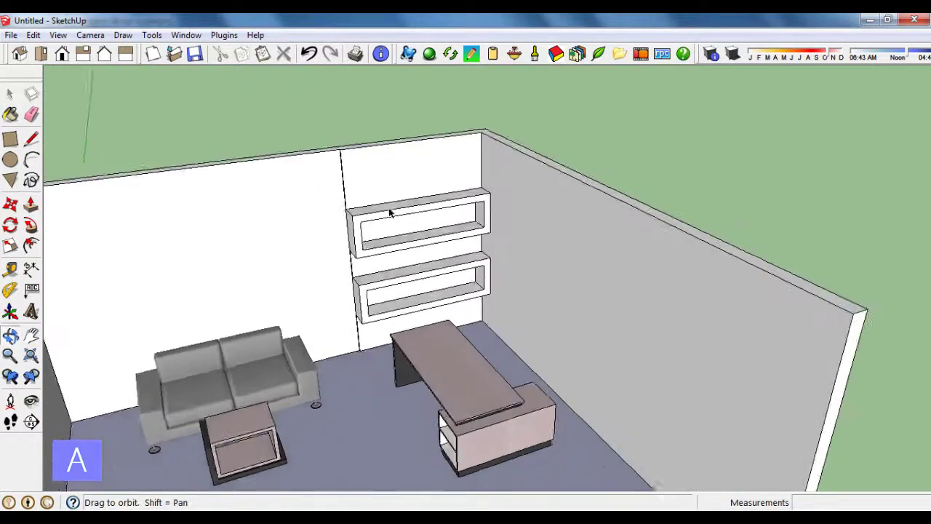
scroll(391, 170, up, 1)
scroll(391, 170, up, 2)
scroll(392, 171, up, 1)
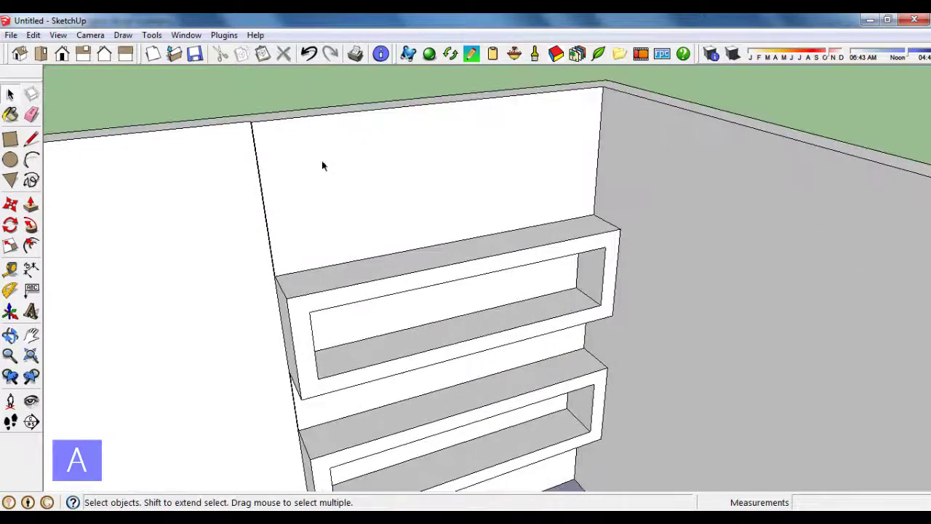
Step: Paint the back wall with Wood_Board_Cork from the Wood library, tinted pale pinkish-beige
click(18, 117)
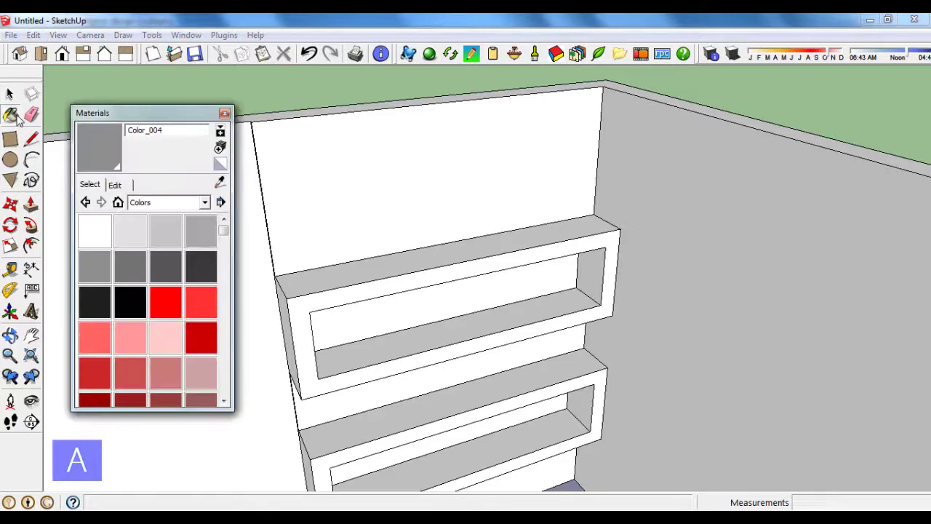
click(205, 203)
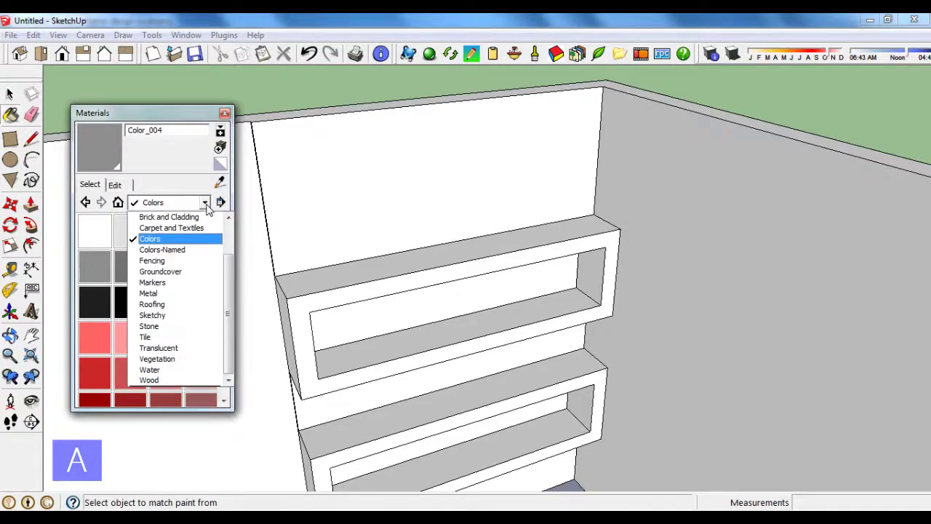
click(191, 379)
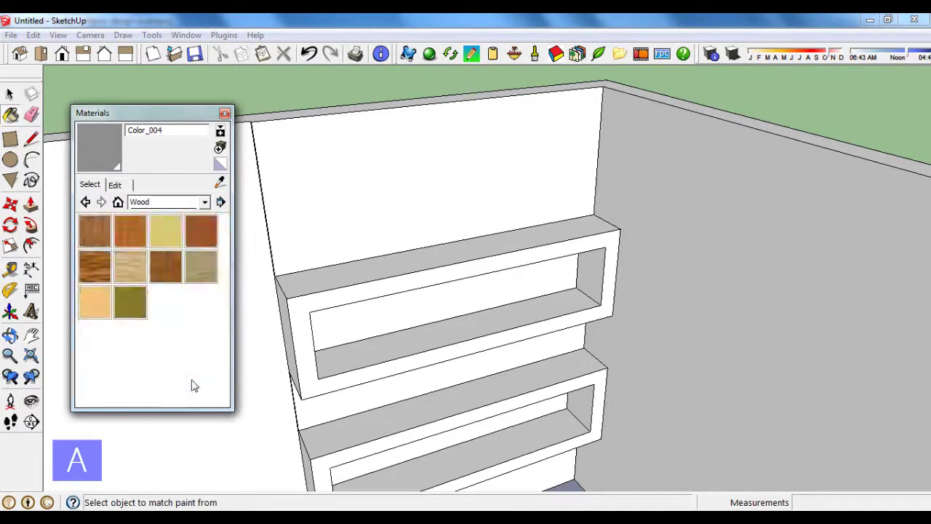
click(166, 231)
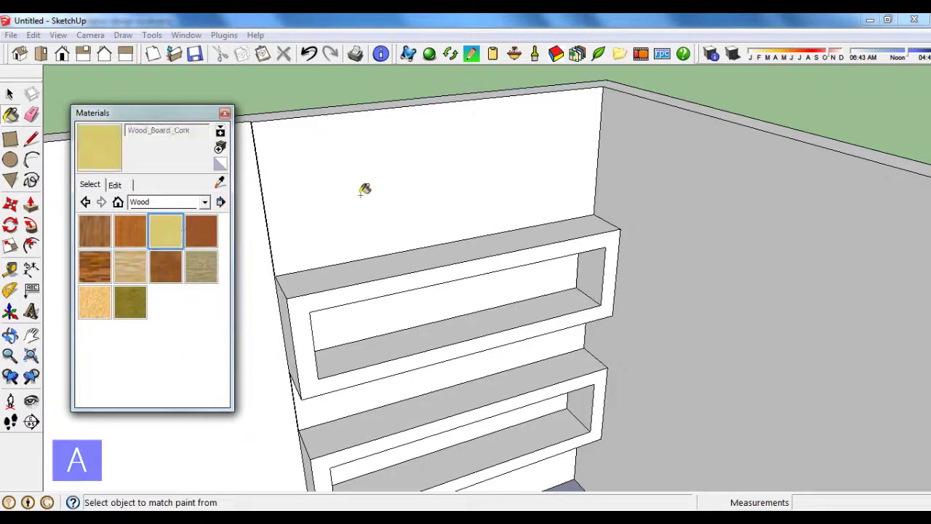
click(360, 193)
click(115, 186)
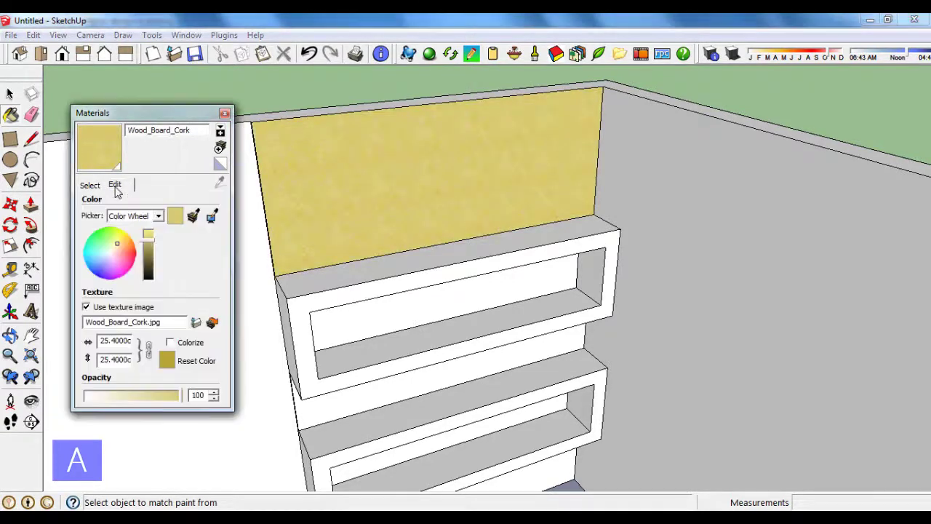
click(111, 254)
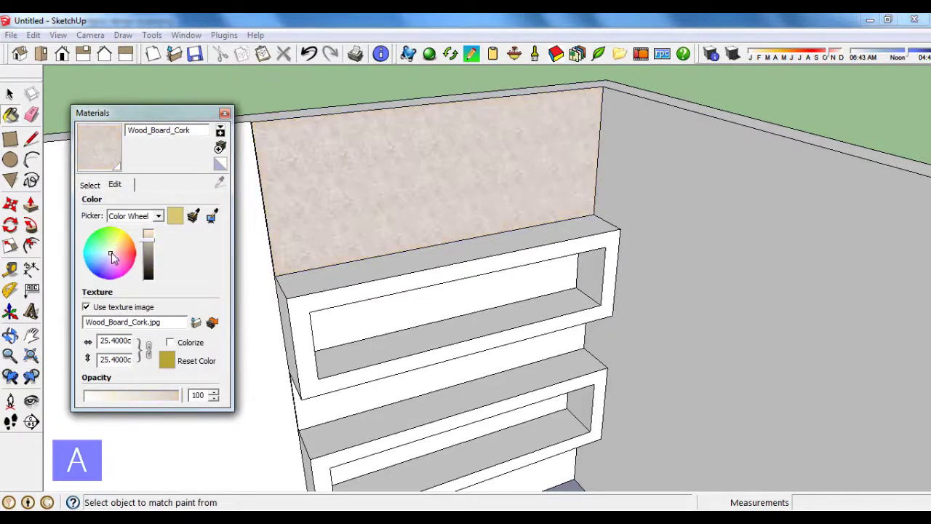
Step: Paint both shelves' back faces and the wall below the lower shelf with the cork
click(403, 310)
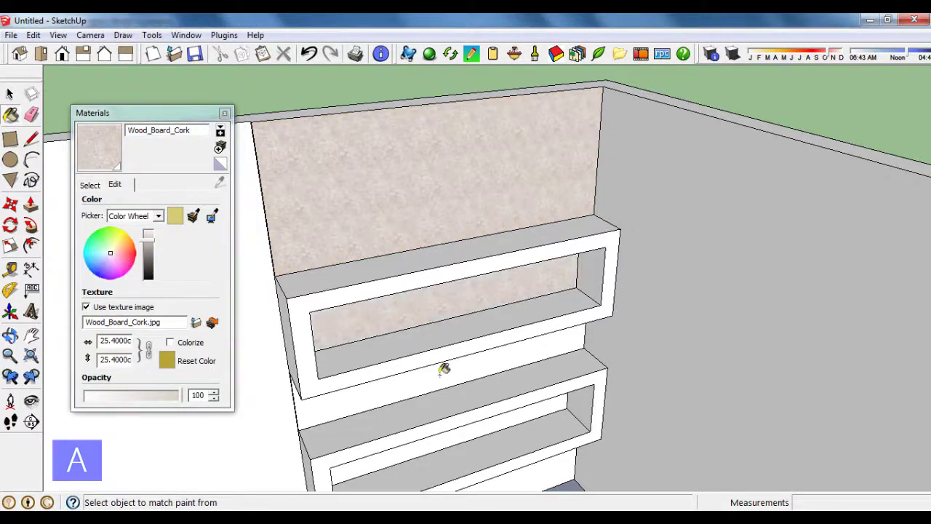
click(444, 370)
middle_drag(415, 298, 403, 235)
scroll(459, 371, up, 2)
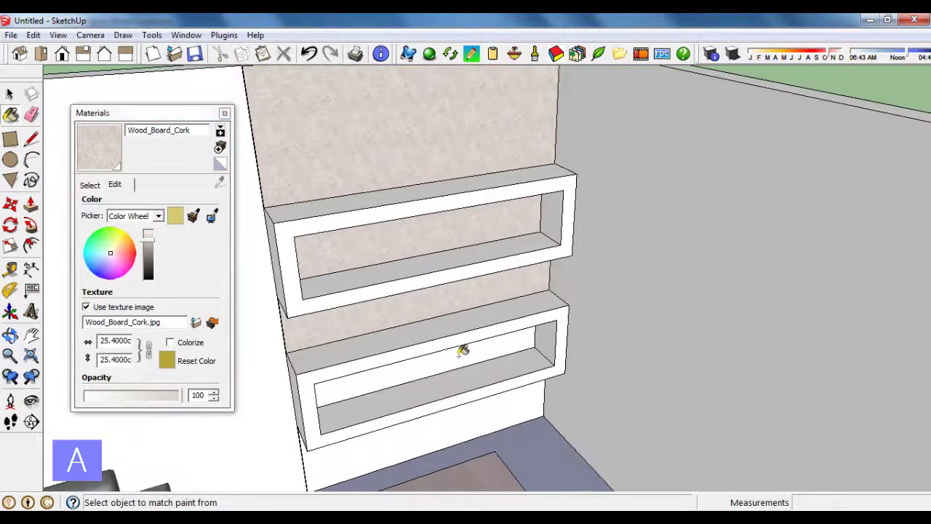
click(462, 351)
click(479, 409)
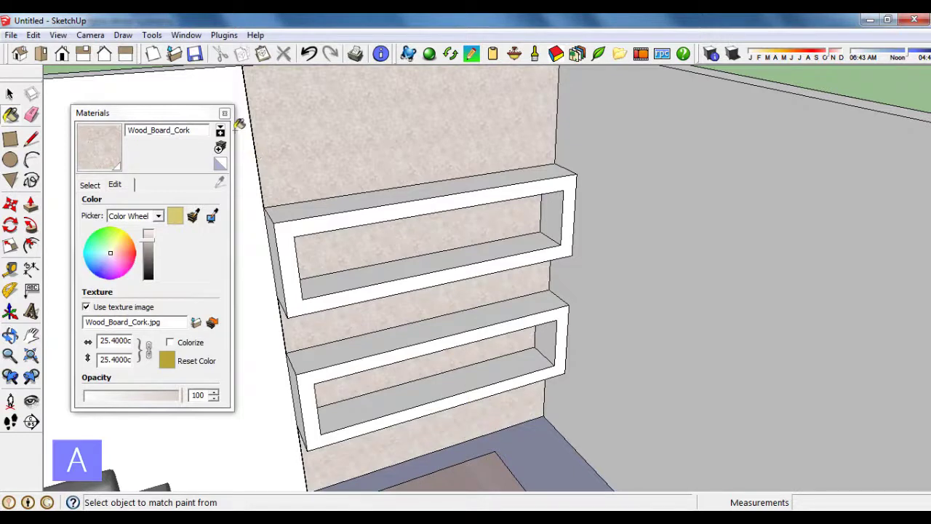
click(91, 185)
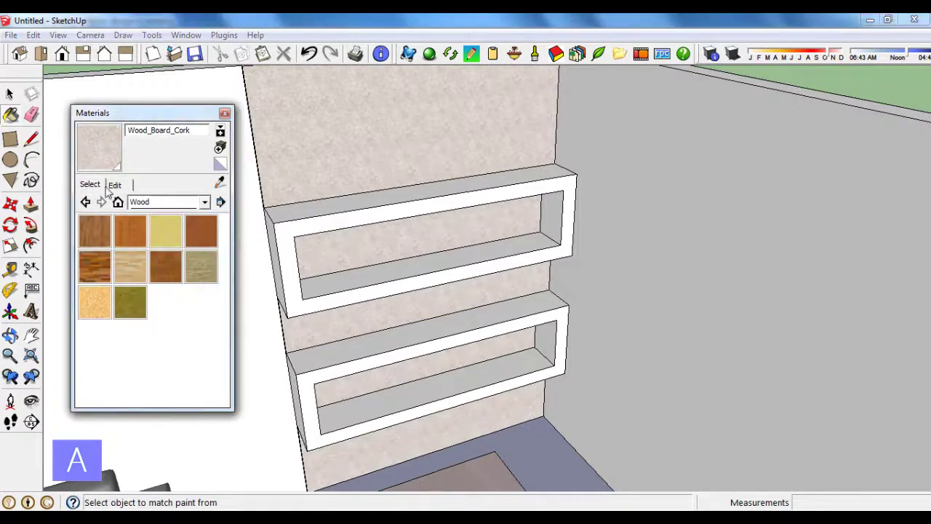
Step: Paint the upper shelf's top, side and inner faces with light grey Color_001 from Colors
click(206, 203)
click(194, 240)
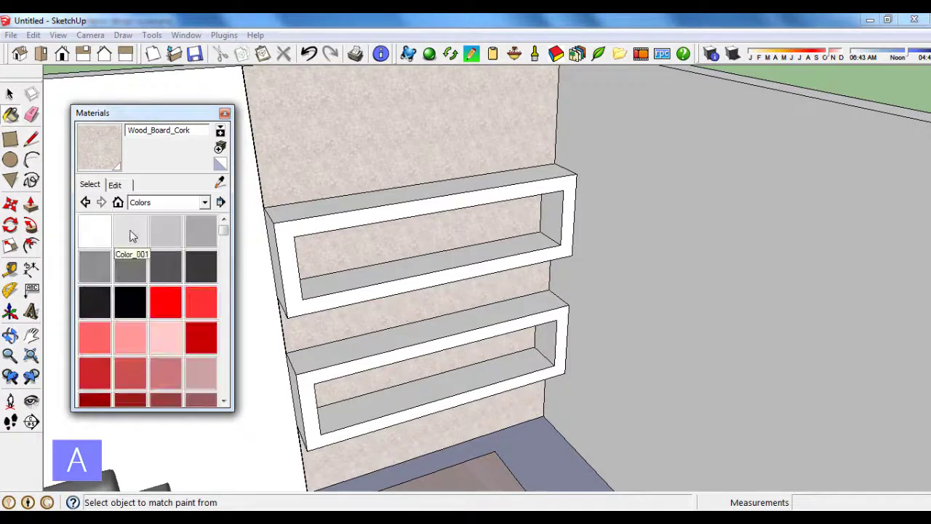
click(132, 234)
alt+click(330, 216)
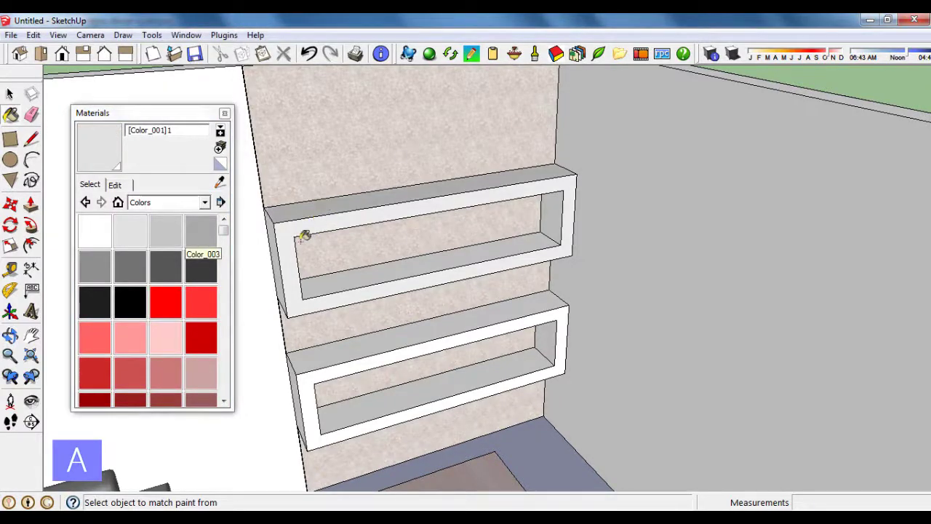
mouse_move(303, 235)
middle_down()
mouse_move(386, 247)
mouse_move(289, 269)
middle_up()
click(289, 269)
click(436, 258)
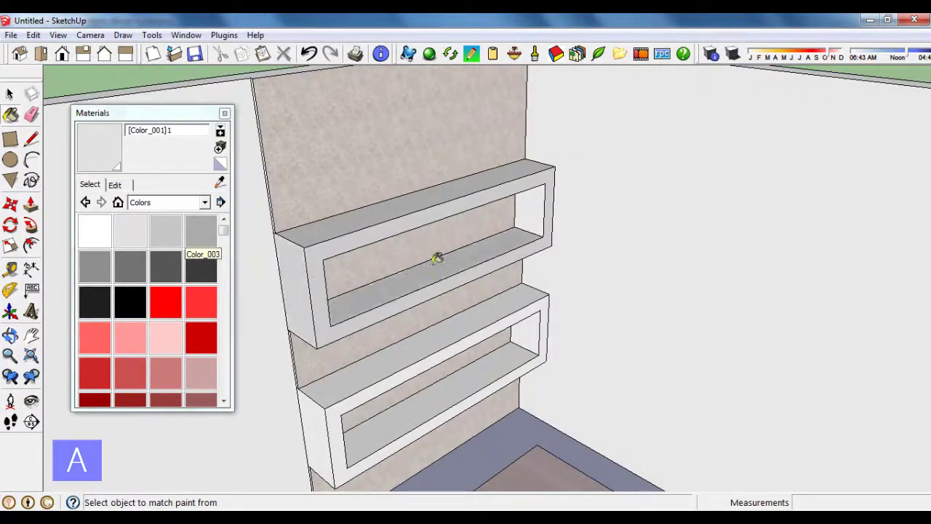
Step: Paint the lower shelf's top and inner faces grey and close the Materials window
click(521, 298)
click(541, 323)
click(516, 347)
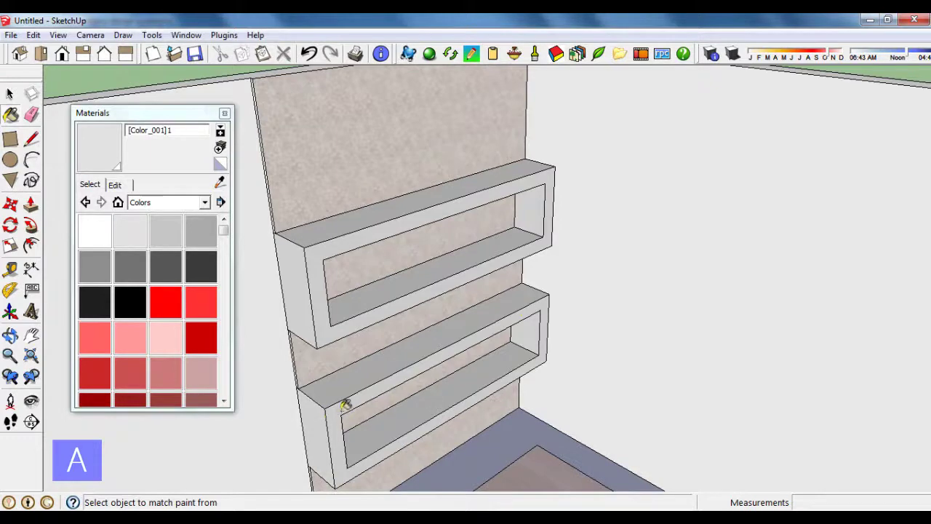
scroll(429, 322, down, 3)
mouse_move(428, 323)
middle_down()
mouse_move(459, 337)
mouse_move(374, 337)
middle_up()
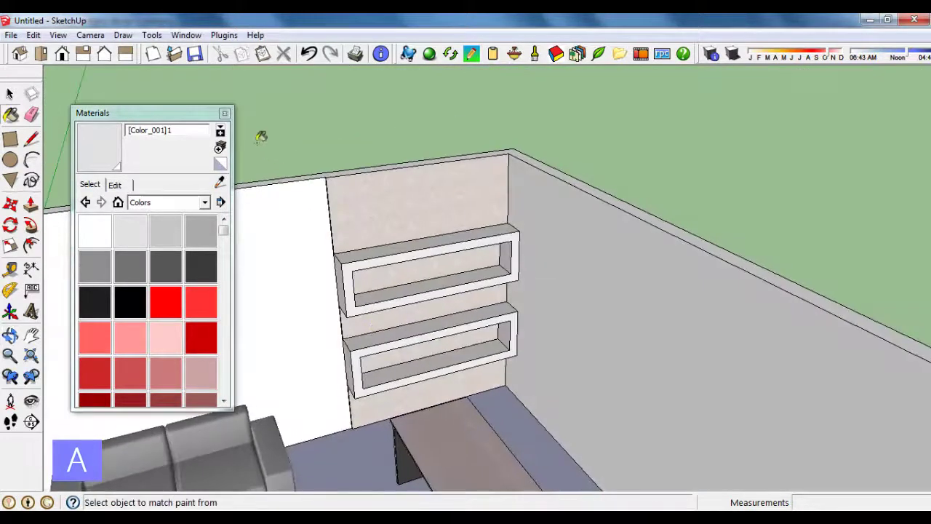
click(224, 113)
Step: Orbit to a frontal view of the room and select its long back wall
scroll(417, 215, down, 4)
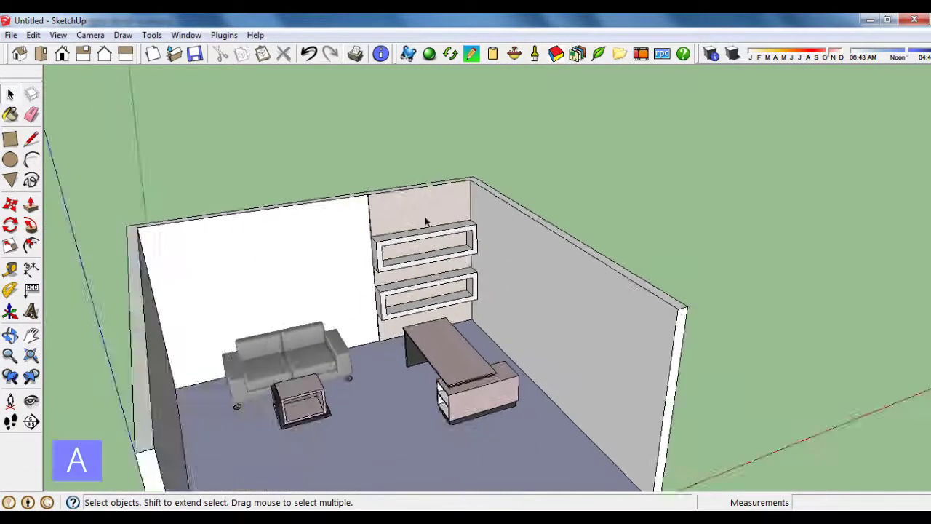
mouse_move(426, 221)
middle_down()
mouse_move(470, 287)
mouse_move(332, 235)
mouse_move(501, 285)
mouse_move(382, 294)
mouse_move(288, 287)
mouse_move(207, 313)
mouse_move(298, 251)
mouse_move(273, 306)
middle_up()
scroll(501, 286, down, 2)
scroll(382, 294, up, 5)
scroll(386, 294, down, 3)
scroll(288, 286, down, 1)
scroll(298, 251, up, 2)
click(297, 256)
Step: Start a Ctrl-copy Move of the wall from its lower corner
scroll(299, 256, down, 2)
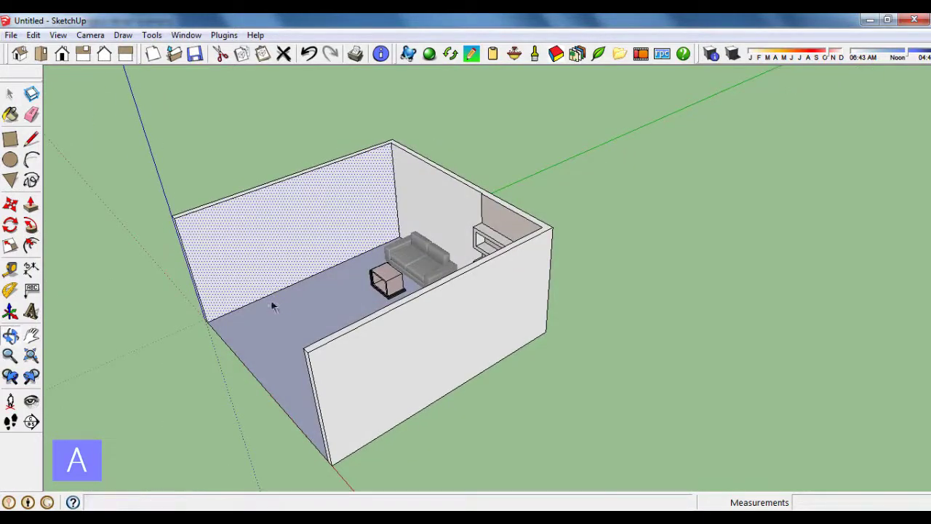
click(10, 206)
scroll(266, 264, down, 2)
scroll(266, 264, down, 1)
key(ctrl)
click(397, 378)
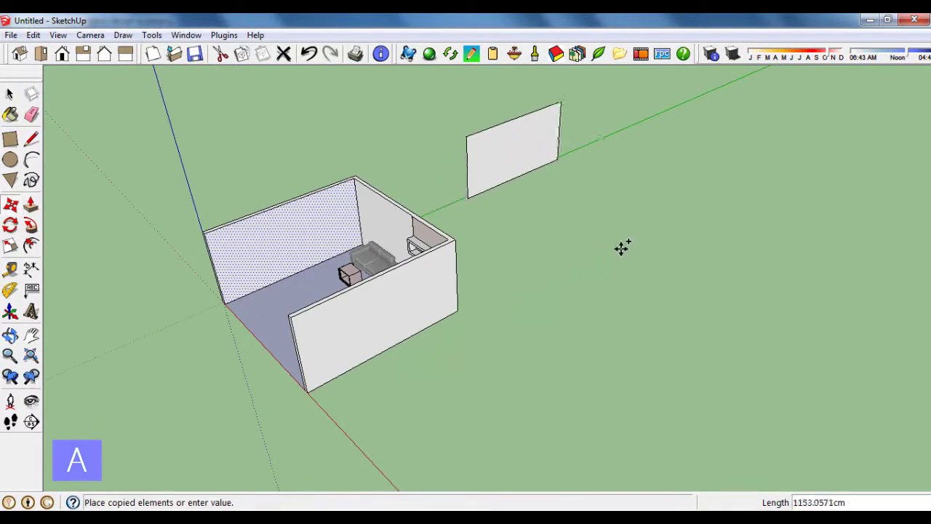
Step: Drop the wall copy outside the room and turn the view to face it
click(624, 247)
click(10, 94)
scroll(505, 92, up, 1)
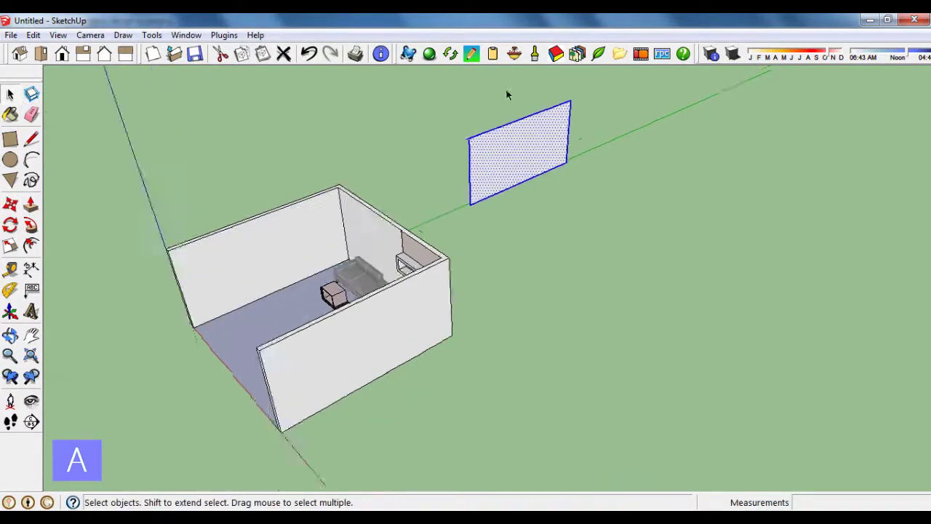
scroll(555, 98, up, 3)
scroll(564, 114, up, 2)
mouse_move(564, 114)
middle_down()
mouse_move(532, 116)
mouse_move(632, 174)
middle_up()
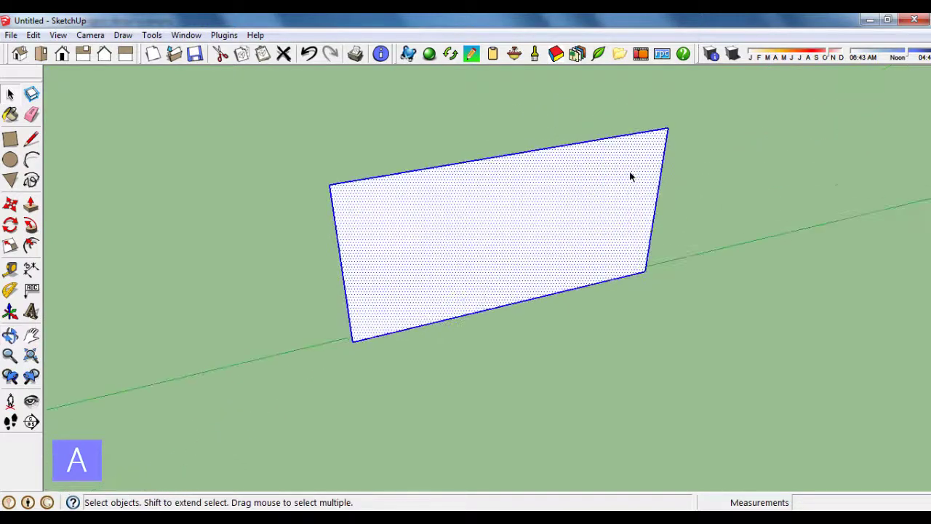
scroll(631, 177, up, 2)
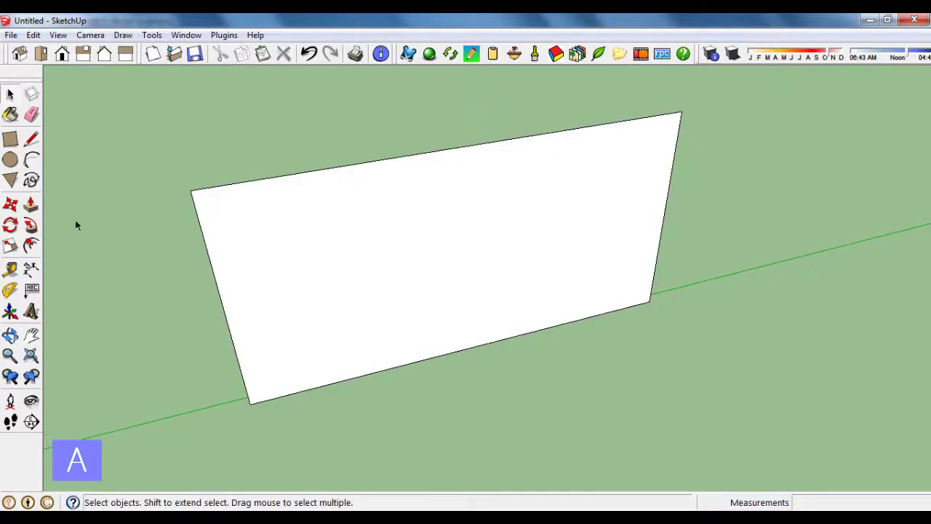
Step: Add a vertical guide 100 cm from the wall copy's left edge
click(13, 269)
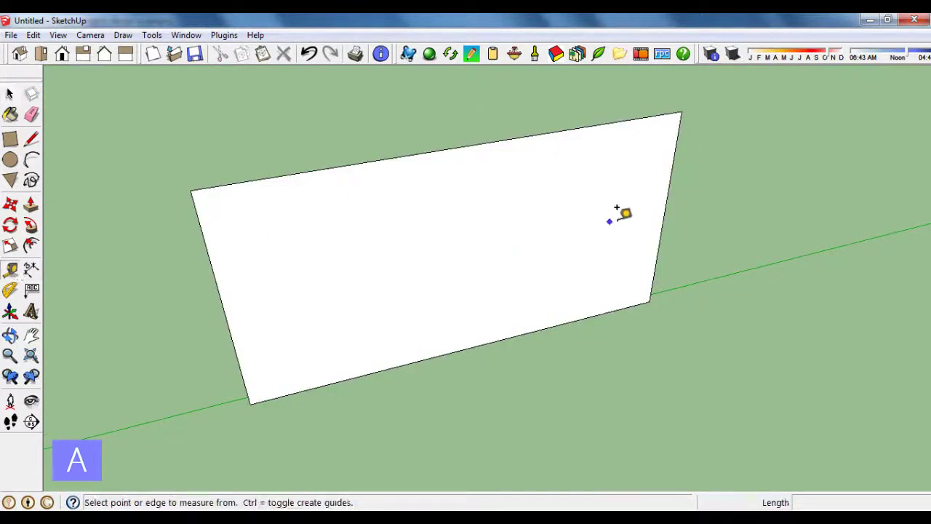
click(221, 278)
text(150)
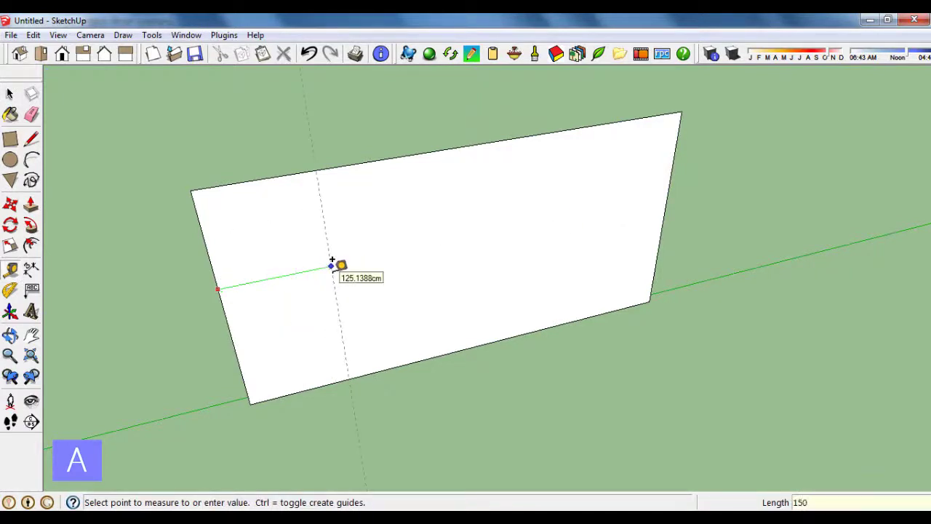
key(Return)
middle_drag(482, 269, 531, 240)
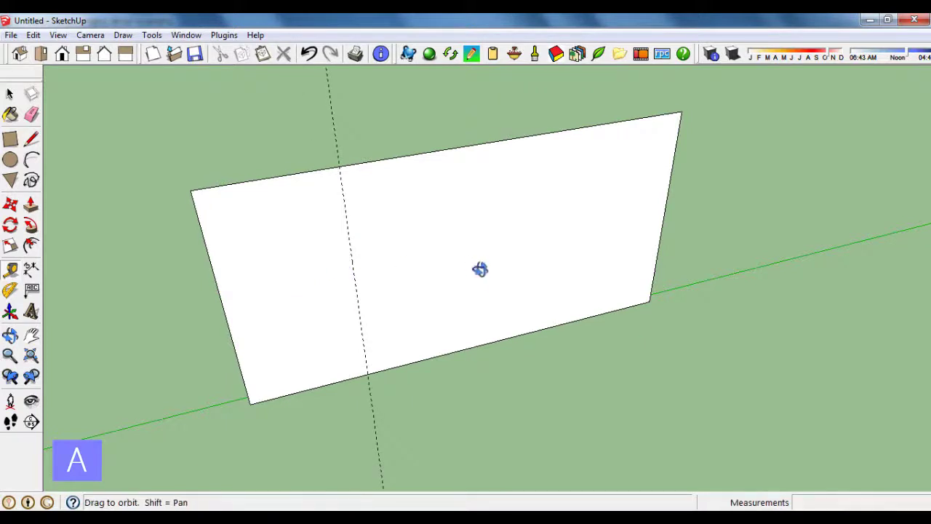
scroll(532, 240, up, 1)
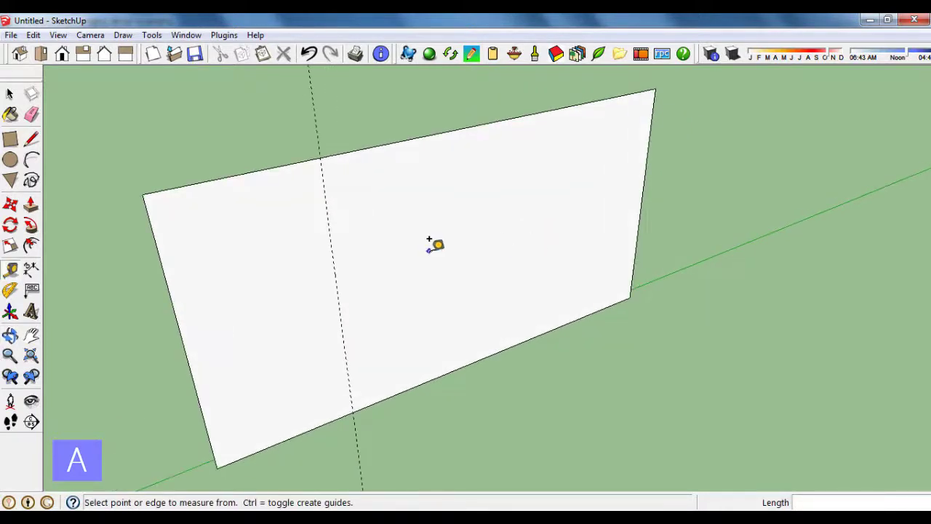
click(313, 57)
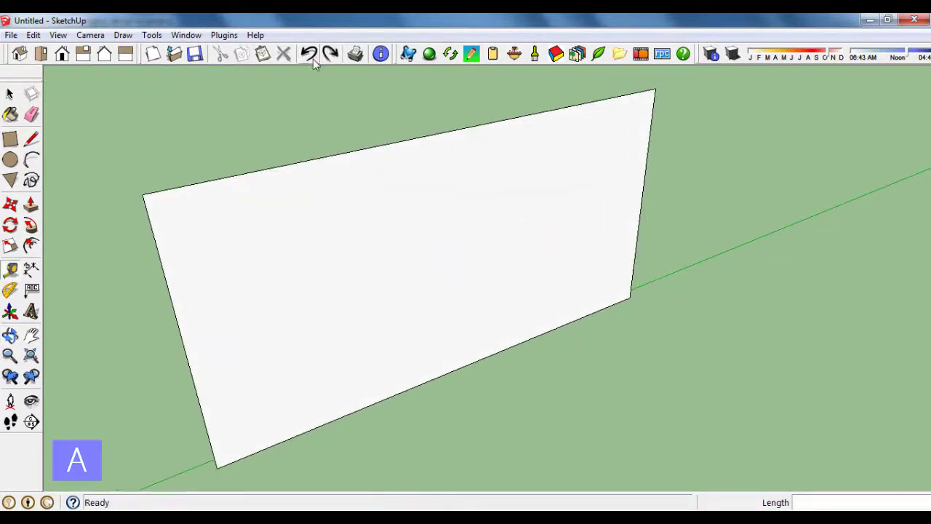
click(168, 288)
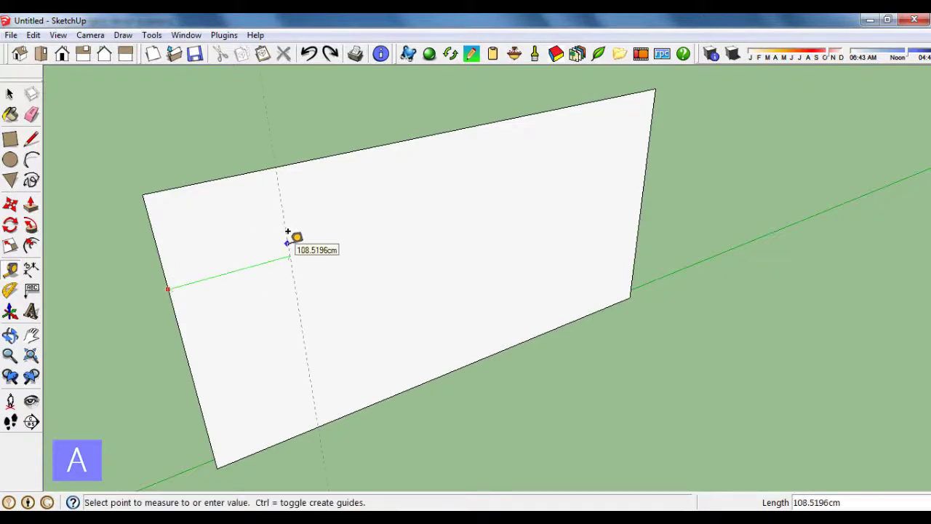
text(10)
key(Return)
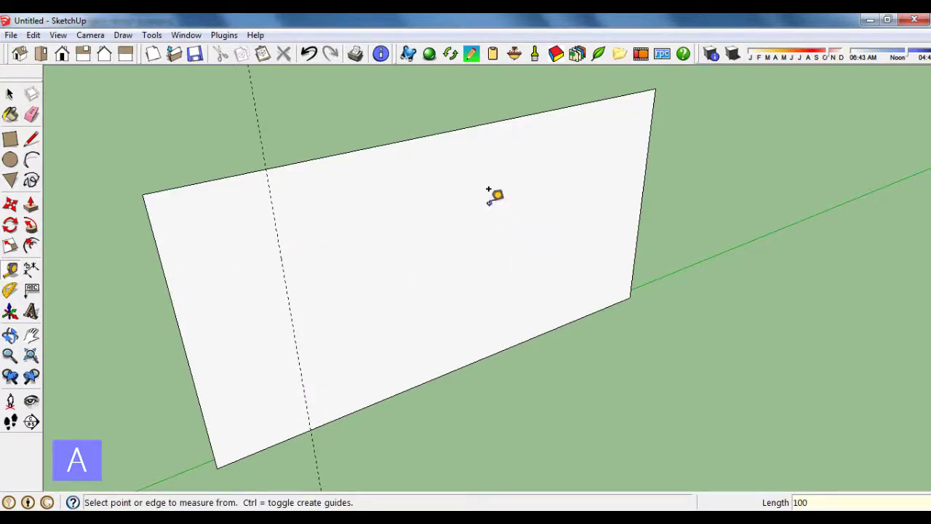
Step: Add horizontal guides 250 cm and 15 cm above the wall copy's bottom edge
click(477, 361)
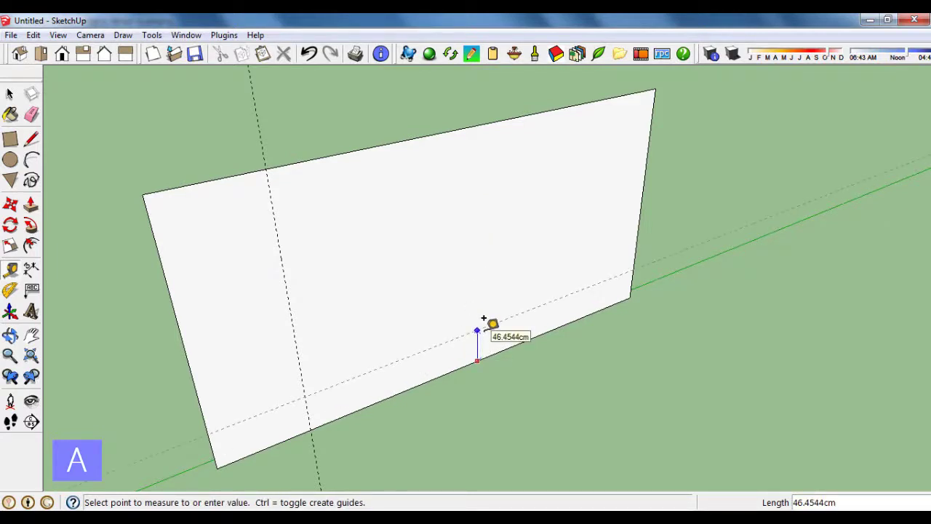
text(250)
key(Return)
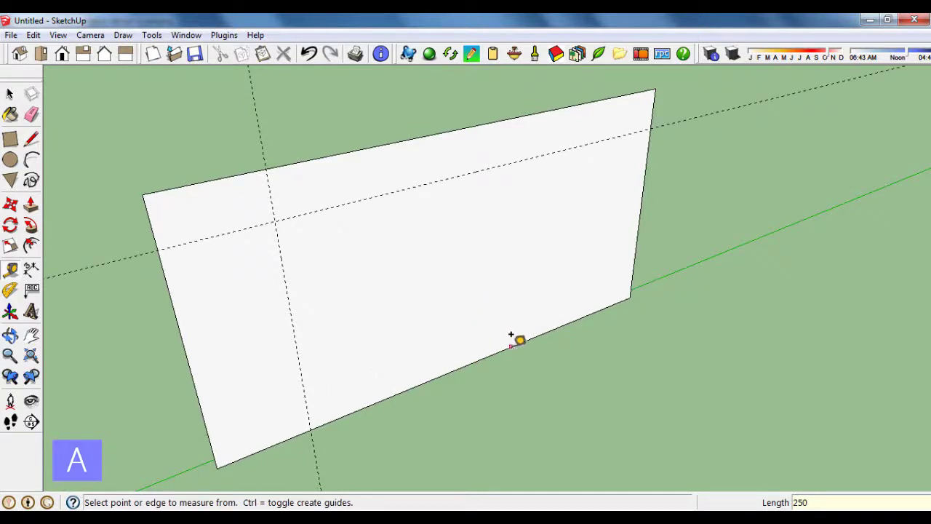
click(512, 343)
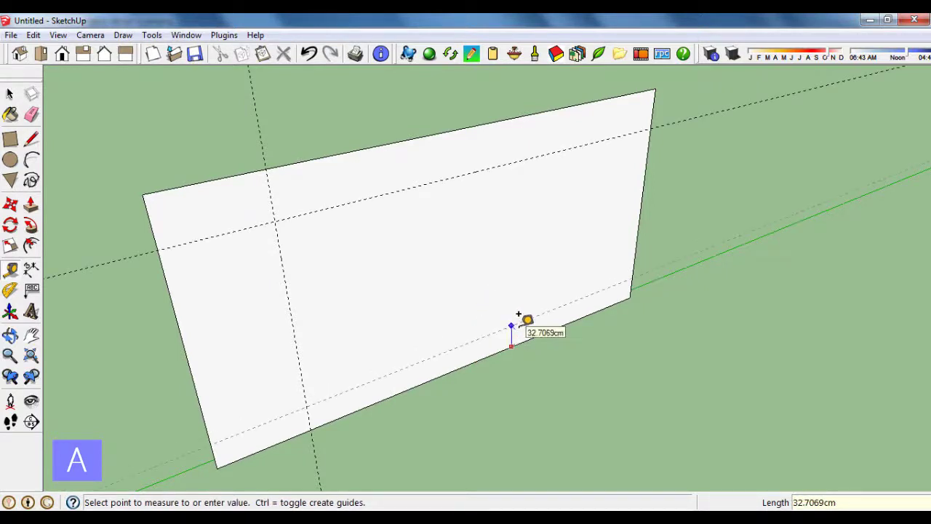
text(15)
key(Return)
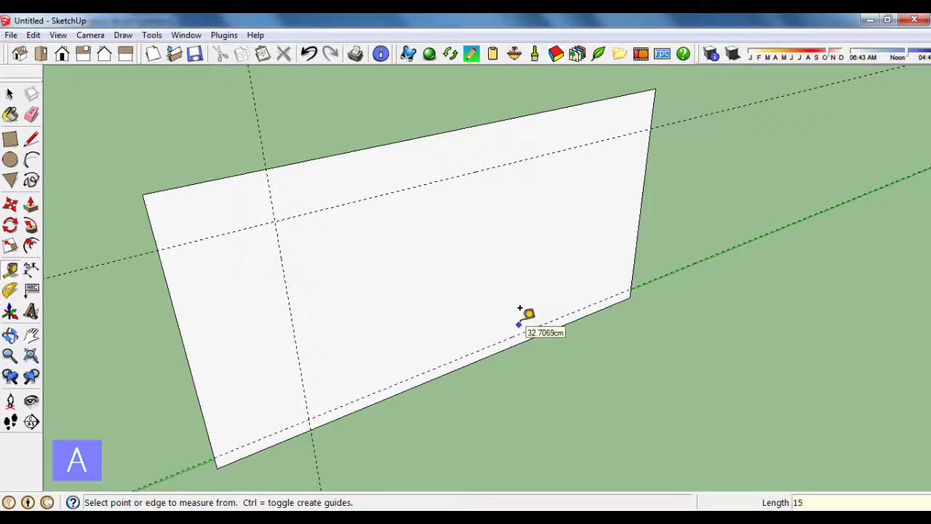
click(15, 142)
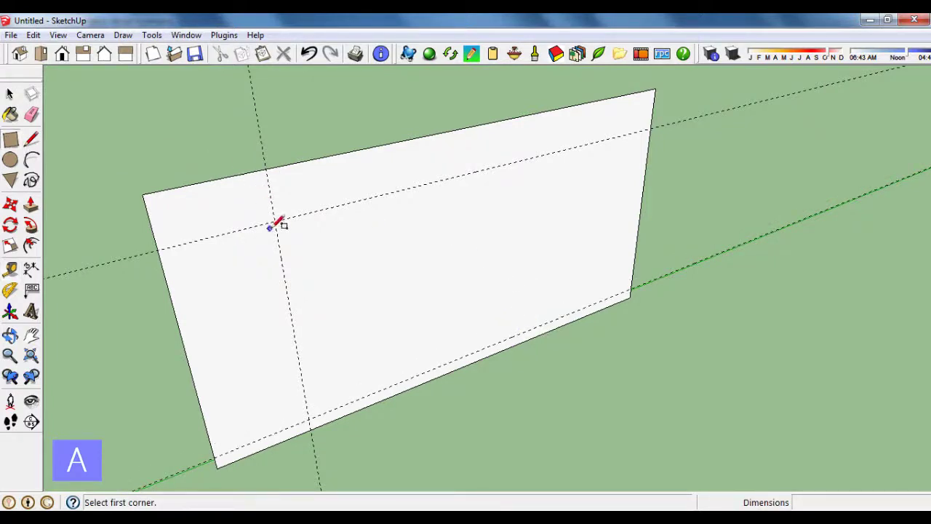
Step: Draw a rectangle between the guide intersections and erase the leftover outer edges
click(274, 220)
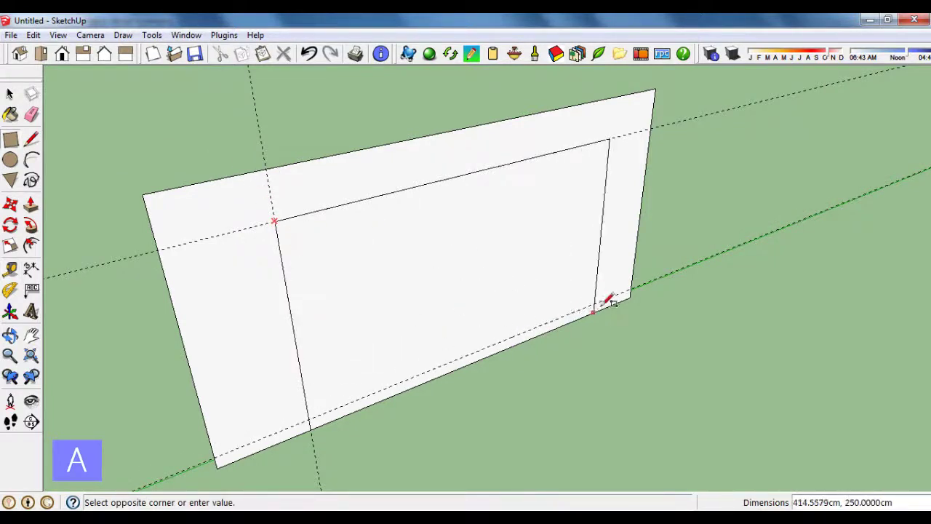
click(630, 287)
click(31, 114)
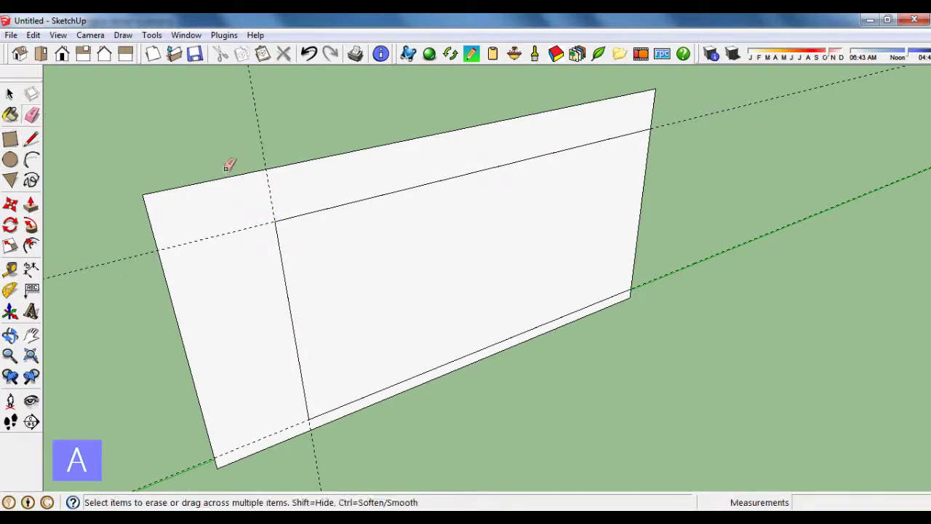
drag(210, 227, 155, 235)
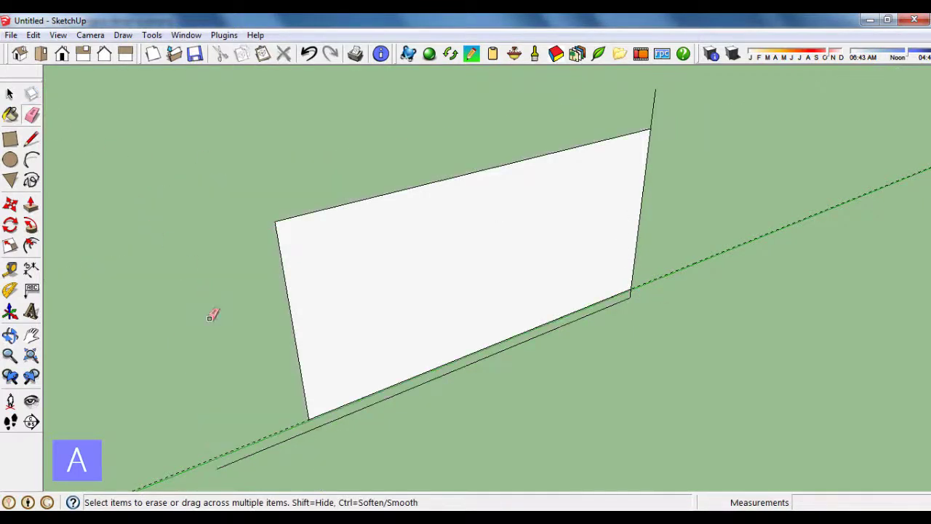
click(276, 436)
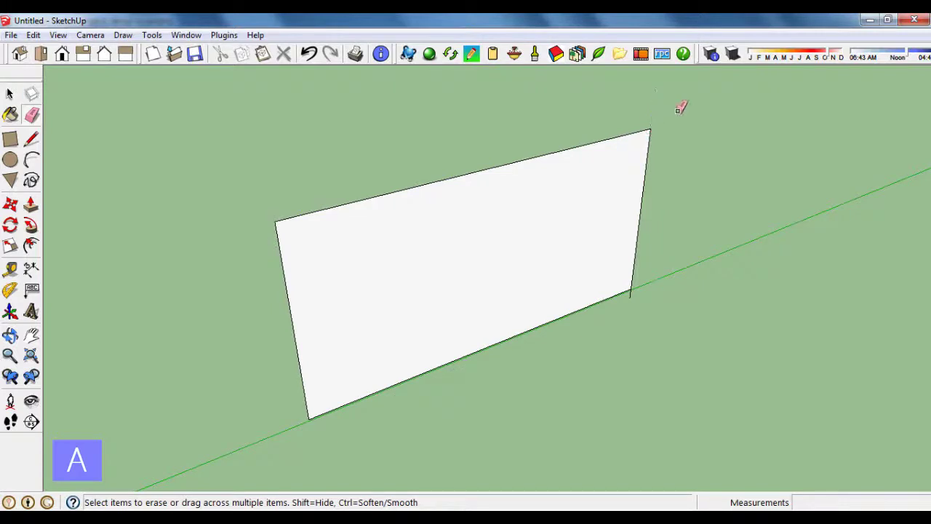
mouse_move(653, 283)
middle_down()
mouse_move(613, 293)
mouse_move(543, 254)
middle_up()
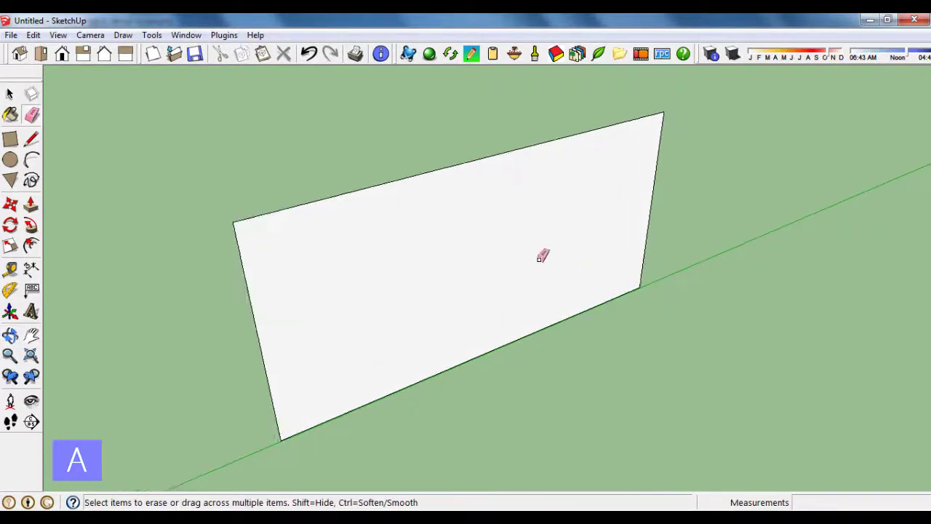
Step: Offset the panel face inward by 5 to create a border
click(31, 245)
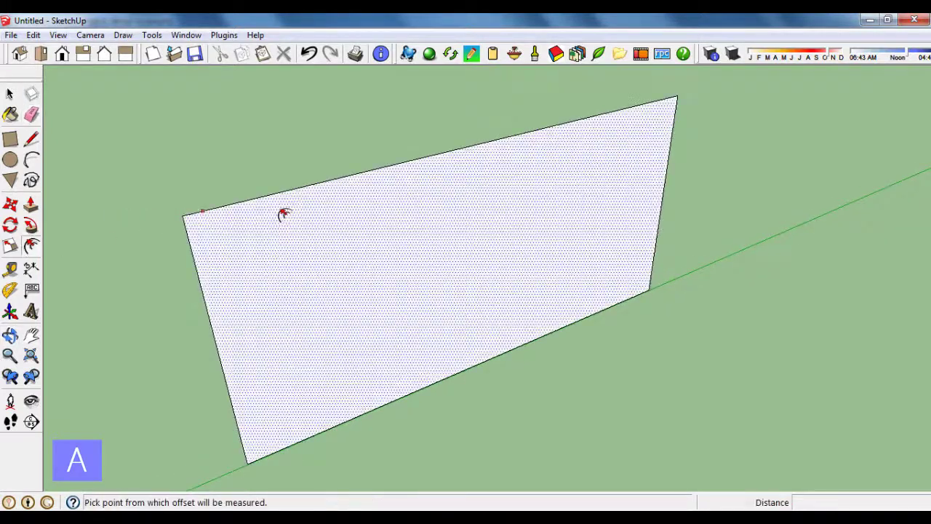
click(331, 182)
text(5)
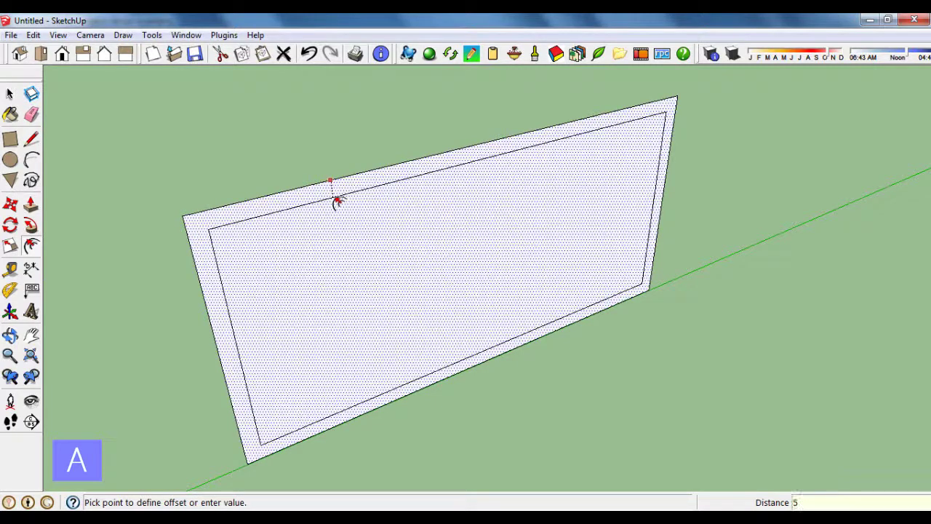
key(Return)
mouse_move(441, 212)
middle_down()
mouse_move(485, 225)
mouse_move(426, 237)
middle_up()
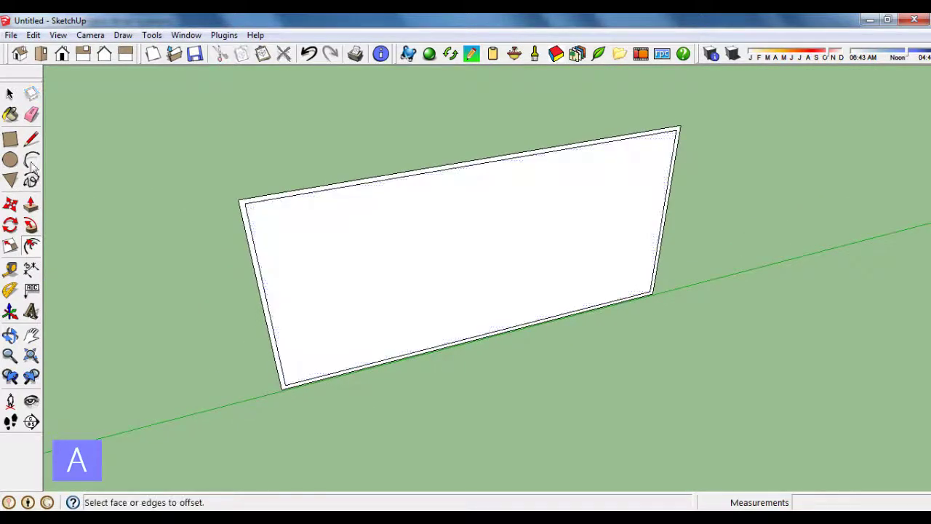
Step: Draw three vertical lines from the inner top edge to the bottom edge, making four panels
click(31, 140)
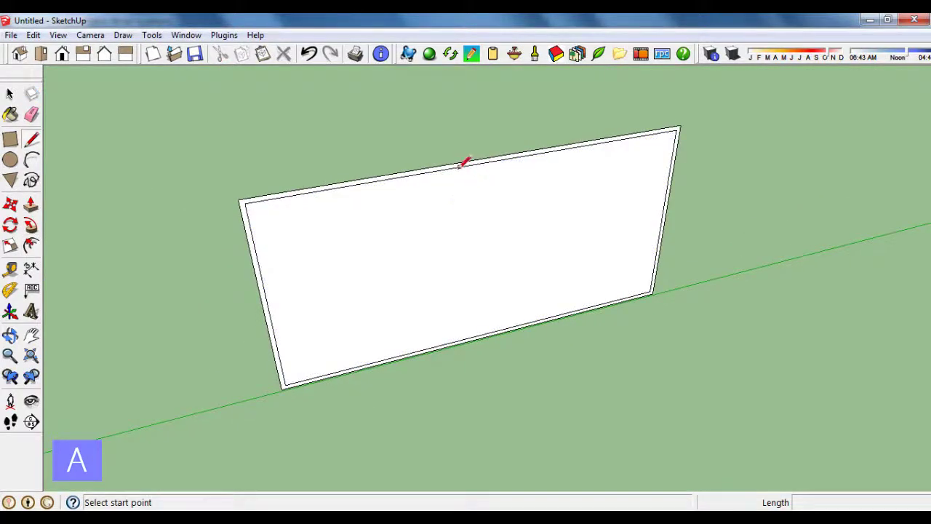
mouse_move(437, 171)
middle_down()
mouse_move(470, 181)
mouse_move(473, 166)
middle_up()
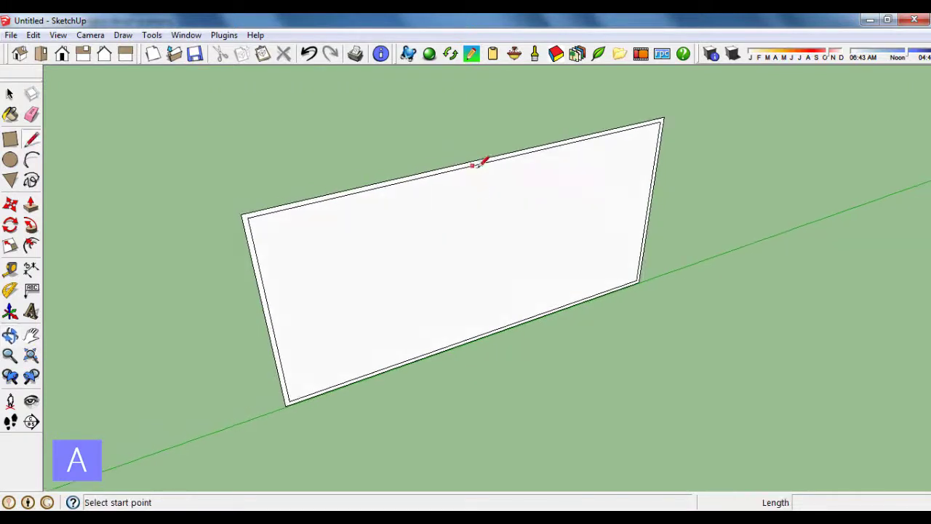
click(482, 162)
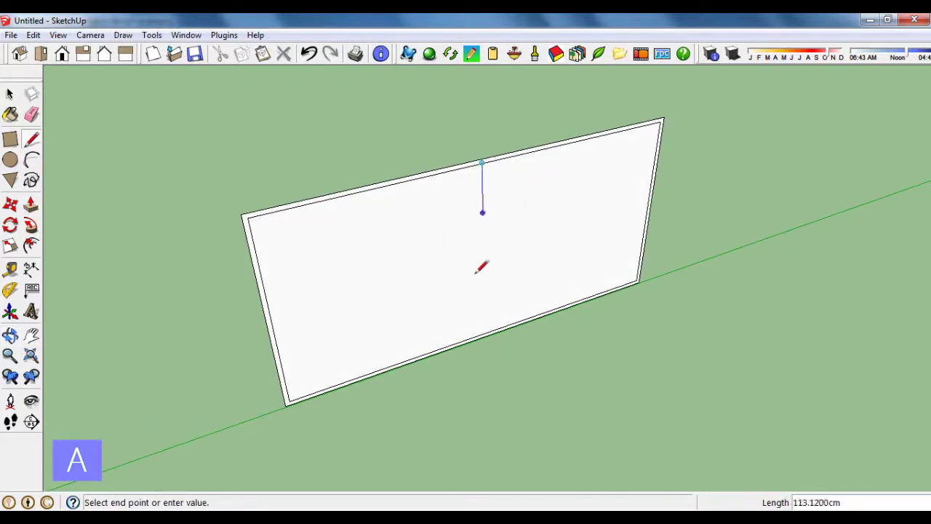
click(482, 333)
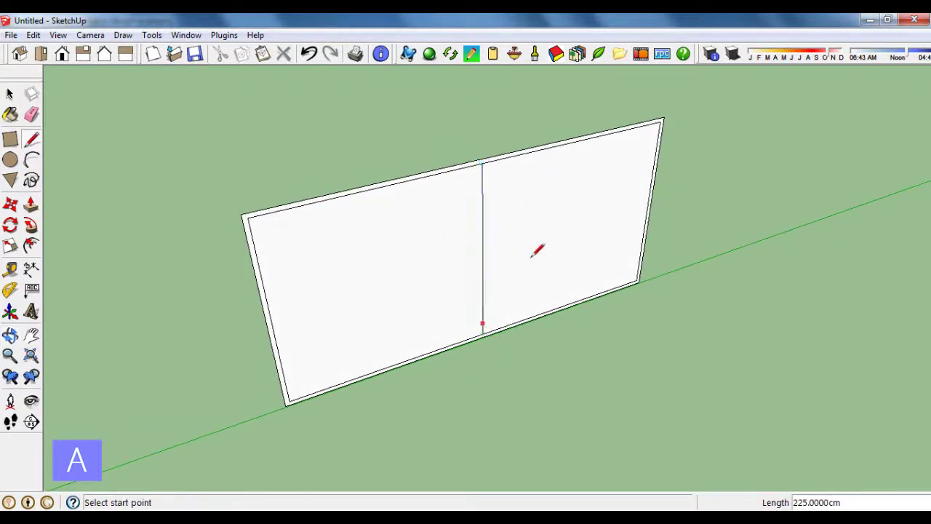
click(576, 141)
click(564, 304)
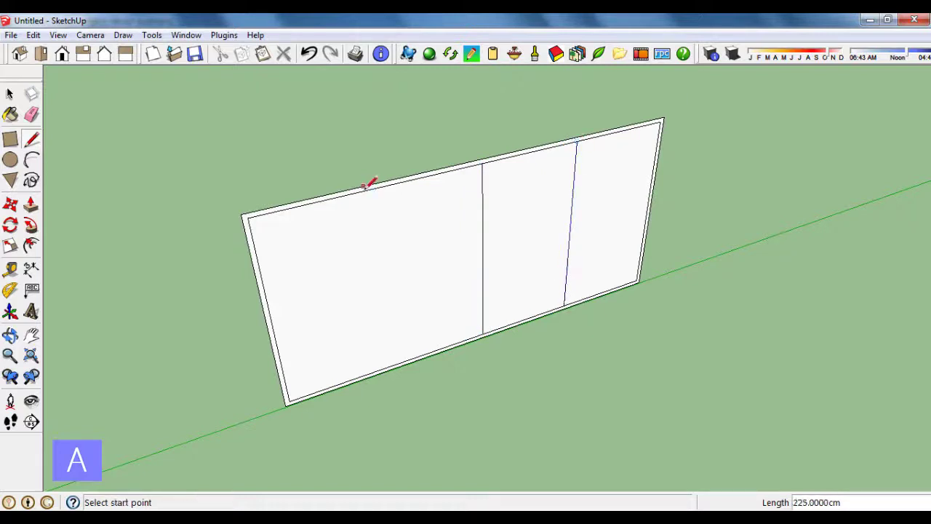
click(373, 188)
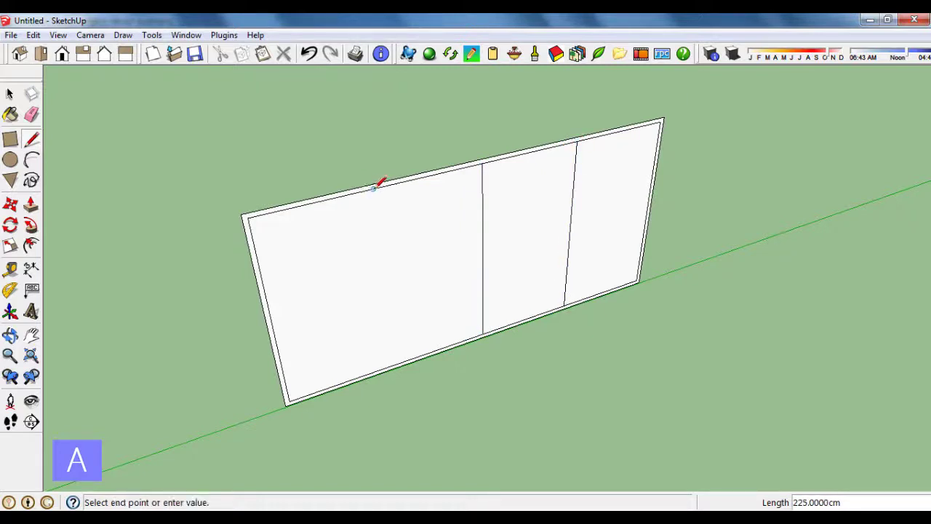
click(393, 363)
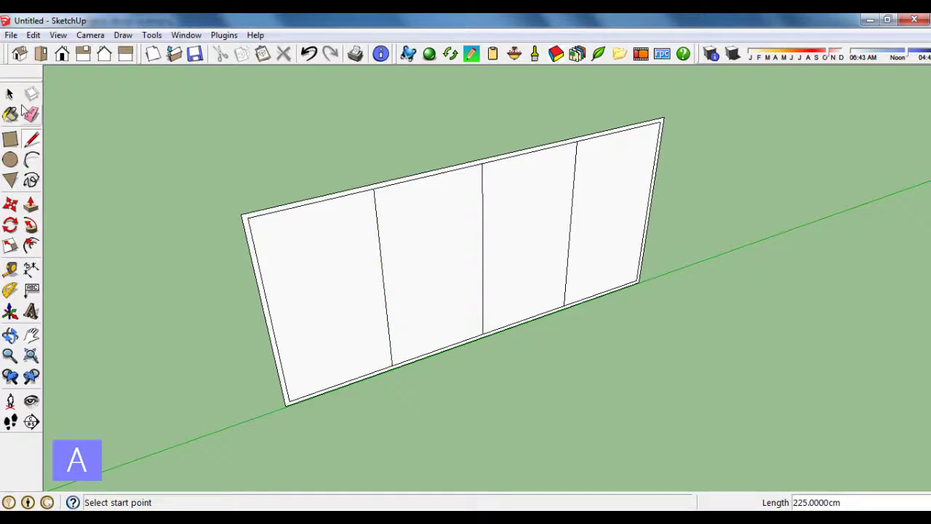
click(10, 93)
scroll(386, 200, up, 2)
Step: Place a guide 2.5 beside the left divider
scroll(386, 200, up, 2)
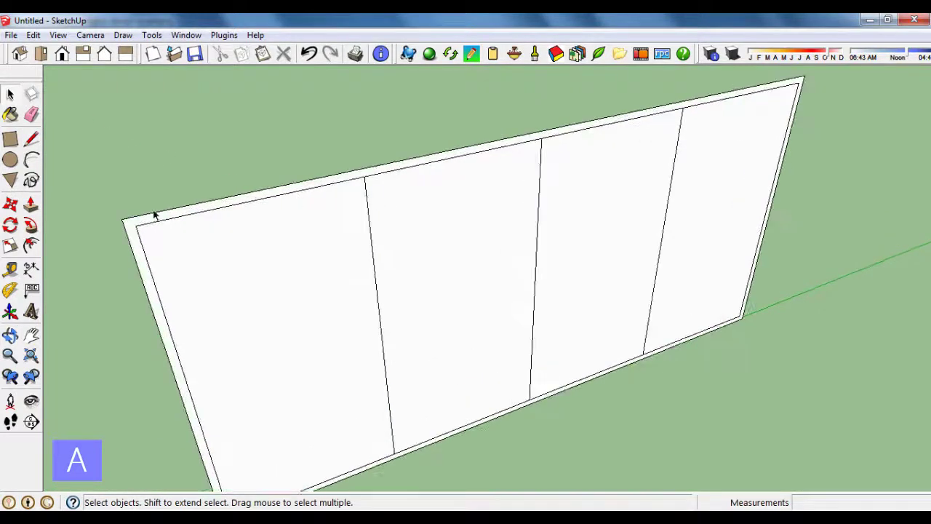
click(11, 269)
scroll(355, 240, up, 1)
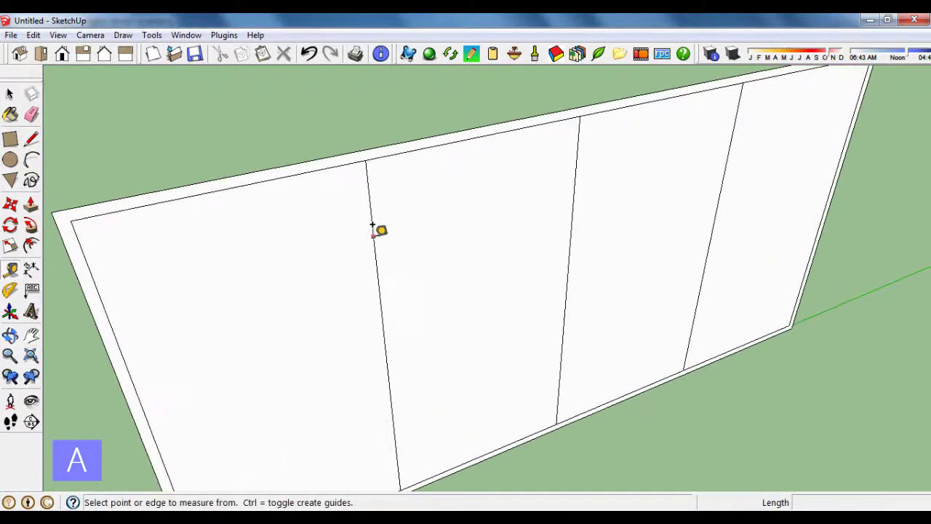
click(376, 225)
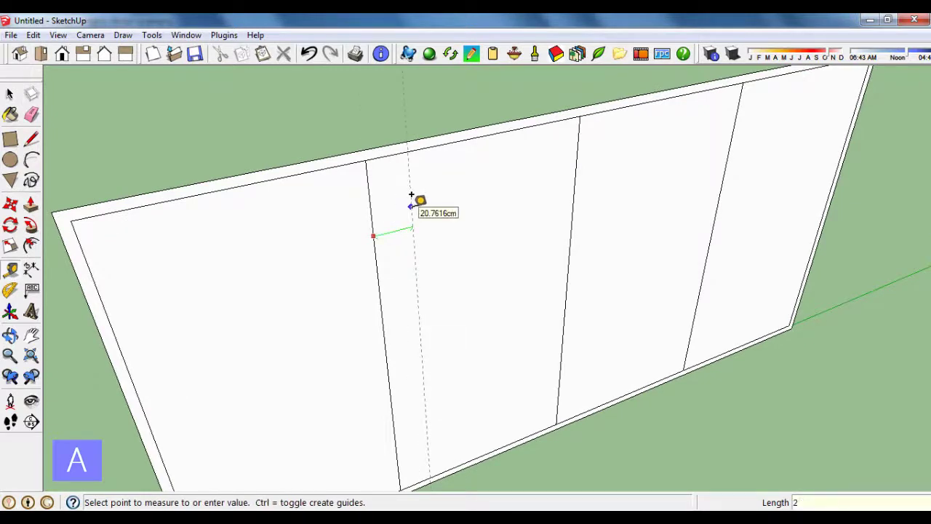
scroll(384, 206, up, 1)
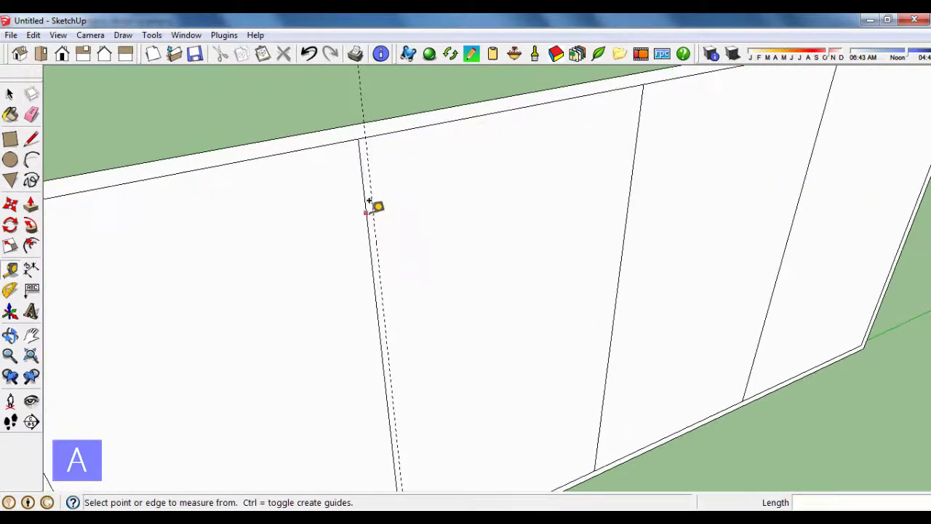
click(325, 141)
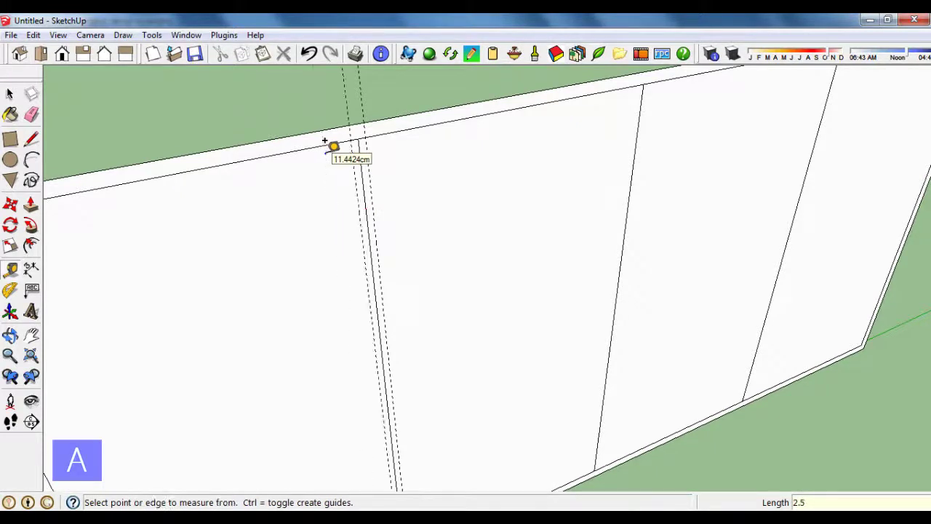
Step: Copy the divider guides over to the middle and rightmost dividers
click(10, 94)
scroll(460, 220, down, 2)
scroll(460, 220, down, 2)
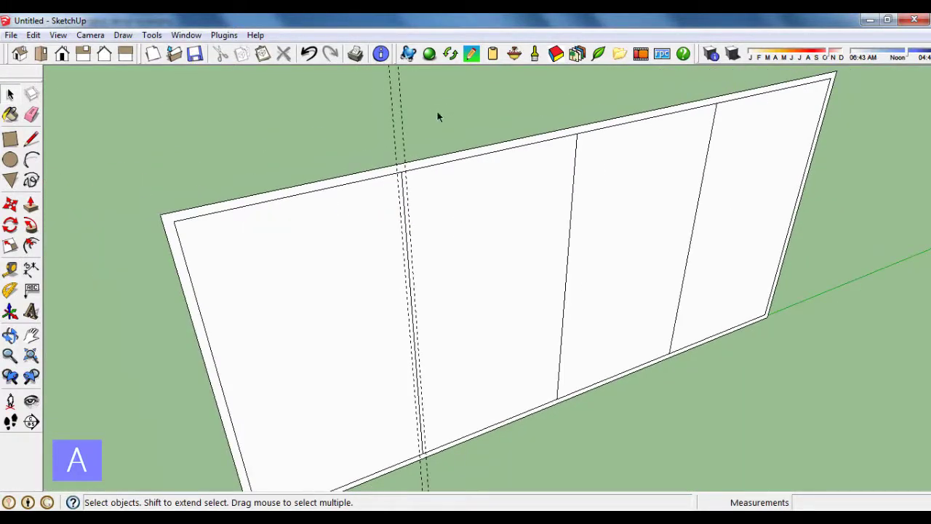
drag(437, 113, 321, 147)
scroll(428, 168, up, 3)
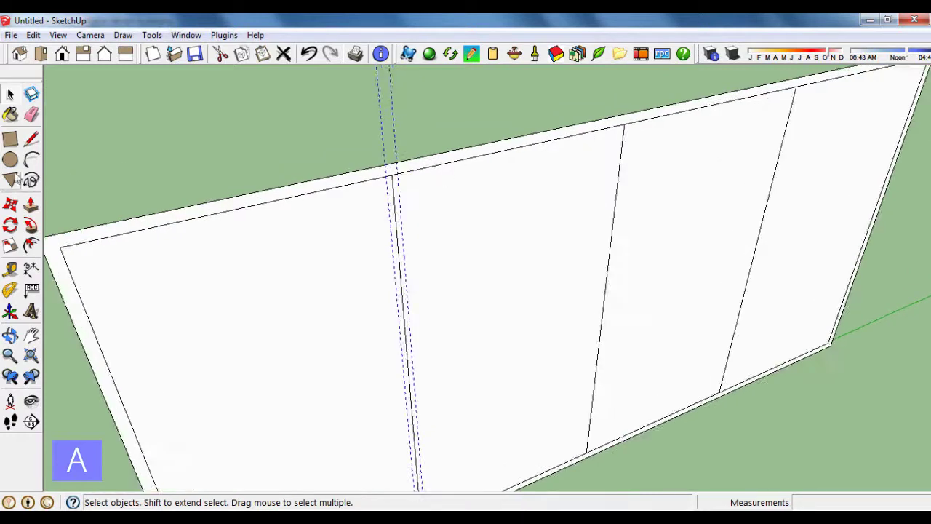
click(13, 206)
key(ctrl)
click(391, 176)
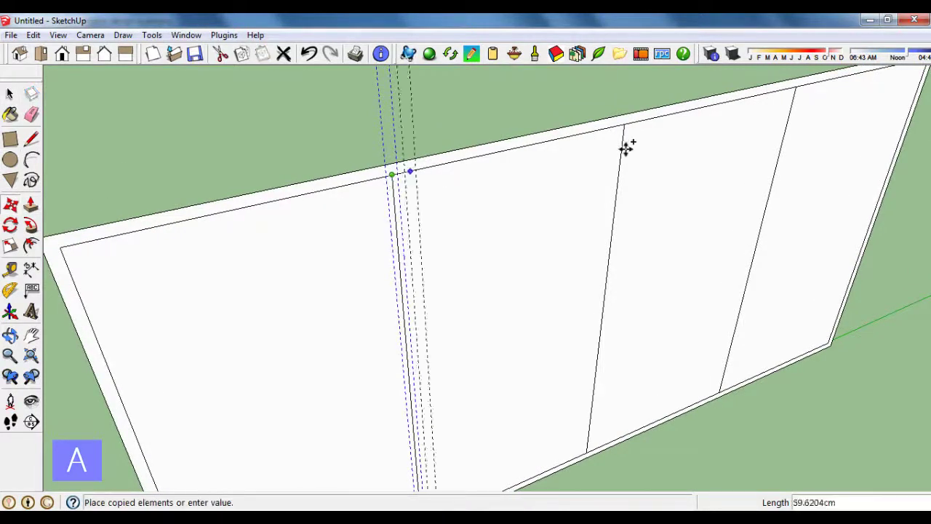
click(627, 129)
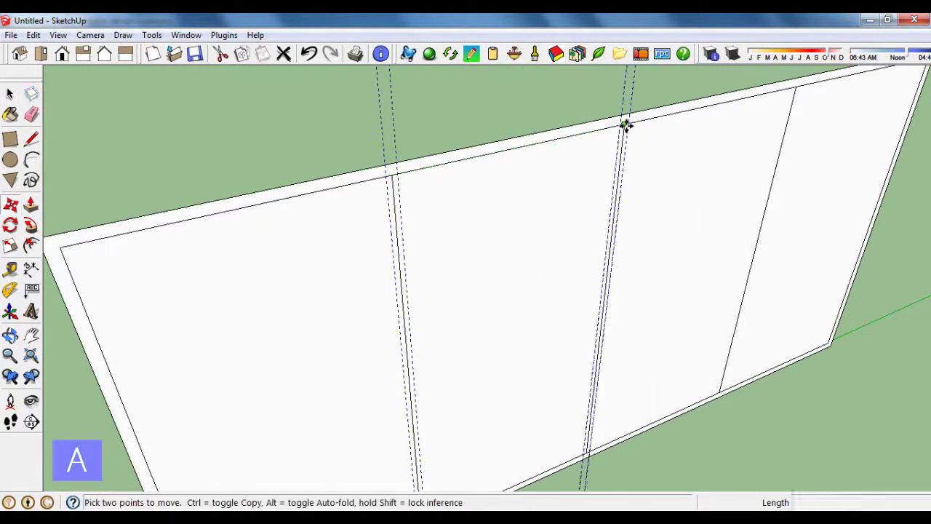
click(626, 128)
click(796, 86)
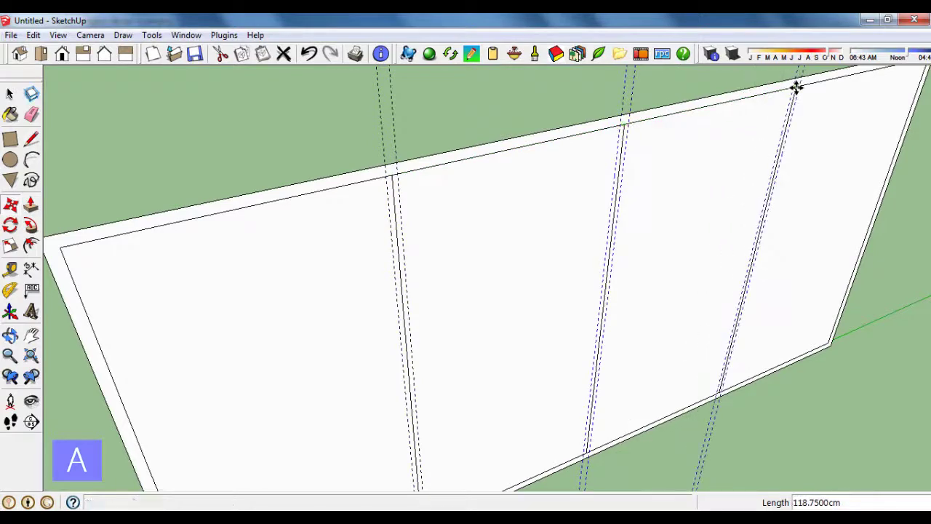
Step: Draw a thin rectangle strip along the left divider from top edge to bottom edge
click(14, 141)
click(387, 175)
scroll(386, 174, down, 2)
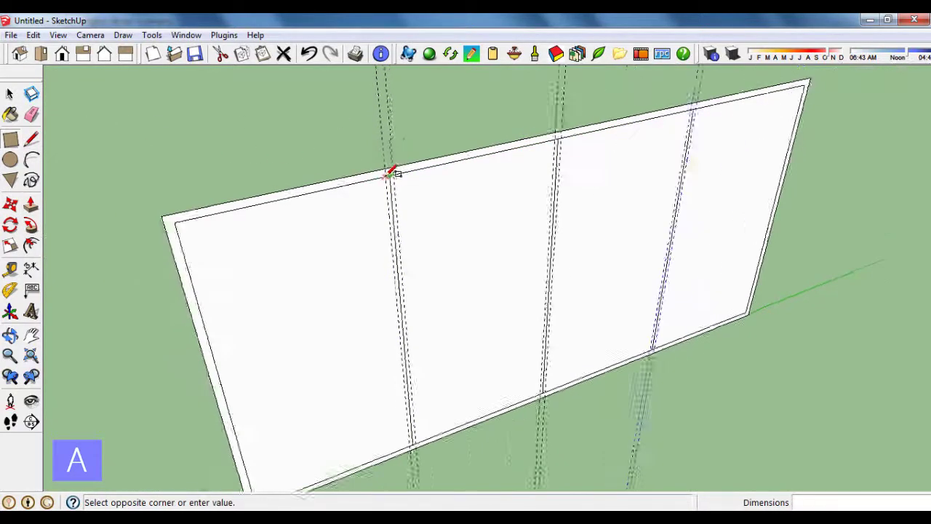
scroll(386, 175, down, 1)
scroll(416, 400, up, 2)
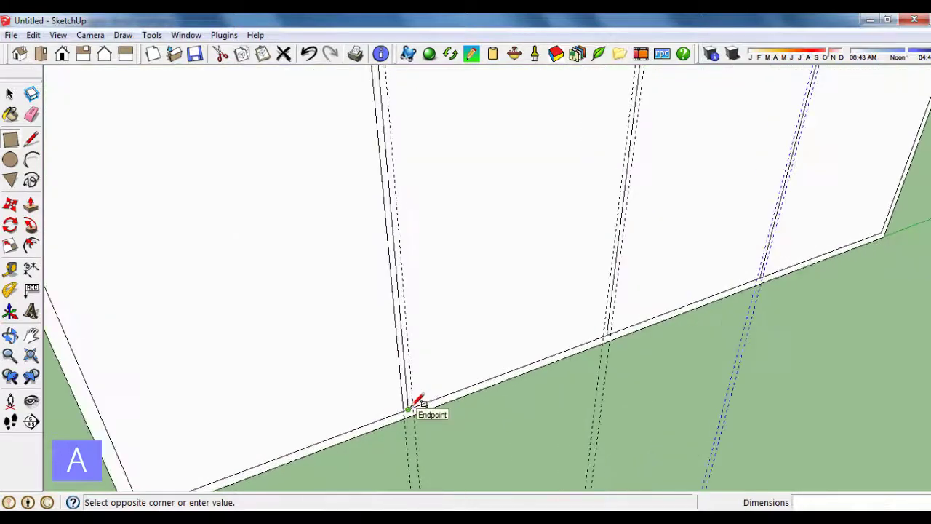
scroll(420, 401, up, 2)
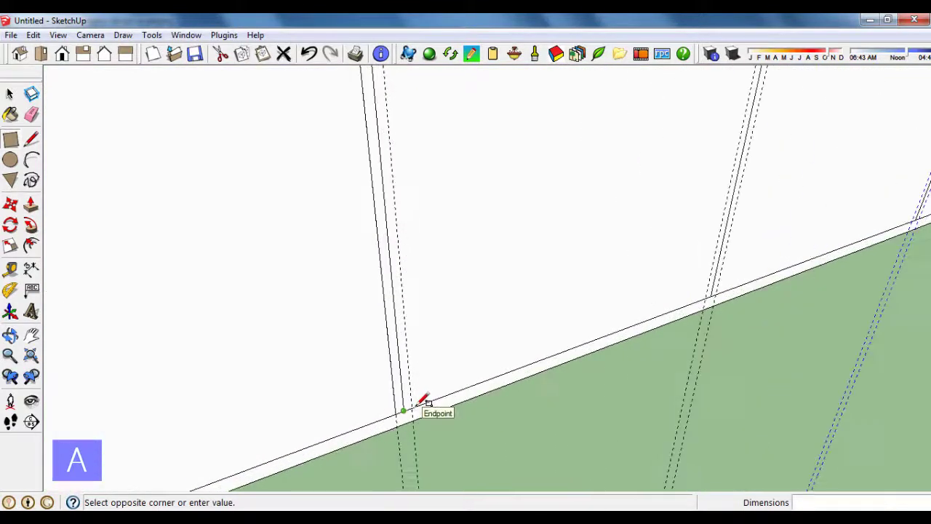
click(418, 400)
scroll(381, 391, down, 2)
scroll(380, 391, down, 2)
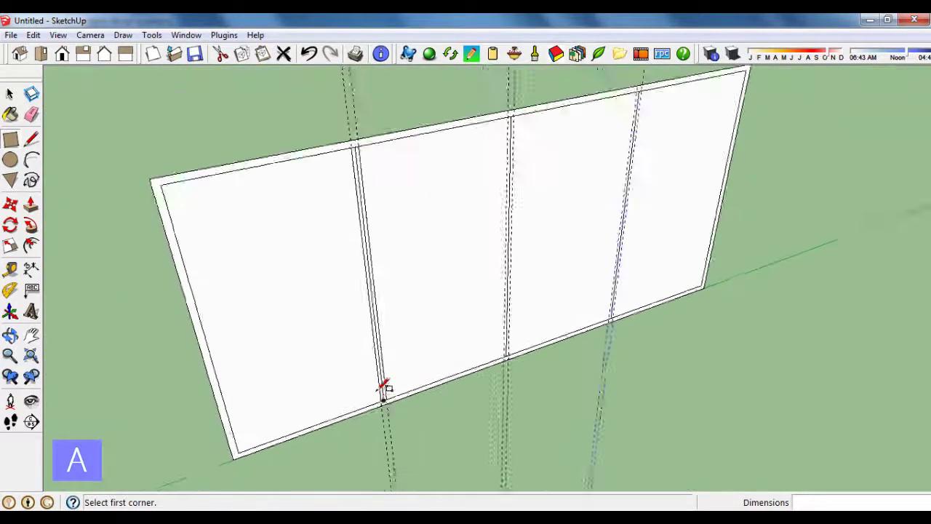
scroll(493, 153, down, 1)
scroll(494, 153, up, 1)
scroll(489, 163, up, 2)
scroll(490, 163, up, 1)
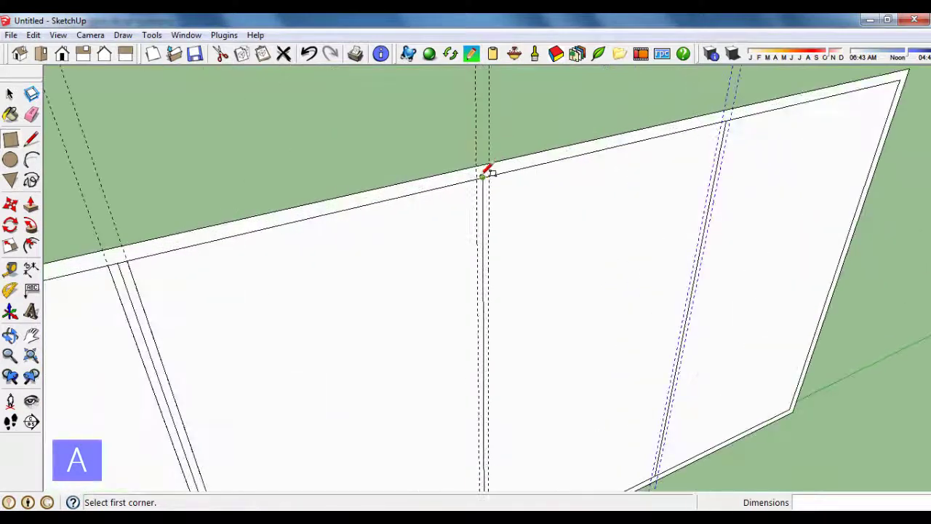
scroll(485, 178, down, 2)
scroll(492, 163, up, 2)
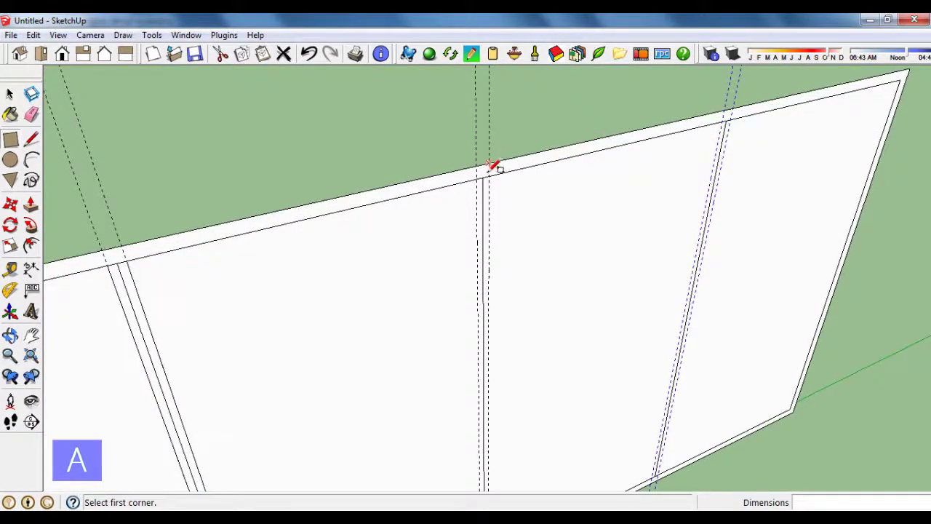
scroll(484, 175, up, 2)
scroll(483, 174, up, 1)
Step: Draw thin rectangle strips along the middle and right dividers, top to bottom edge
click(482, 176)
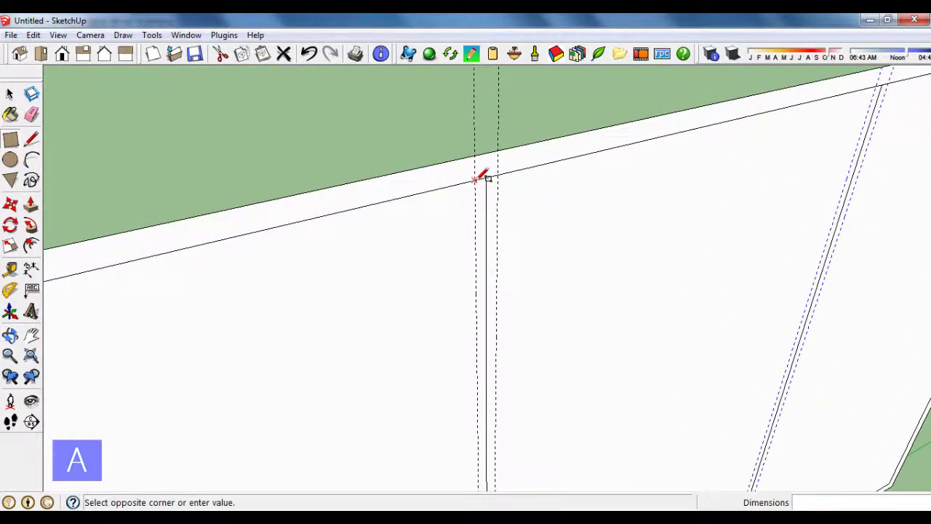
scroll(483, 175, down, 1)
scroll(474, 161, down, 2)
scroll(480, 167, down, 1)
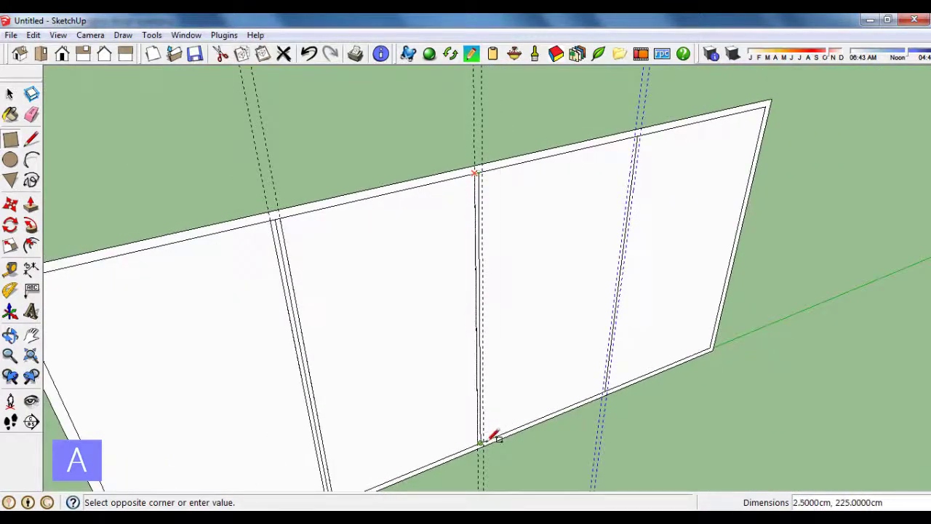
scroll(493, 435, up, 2)
scroll(494, 437, up, 1)
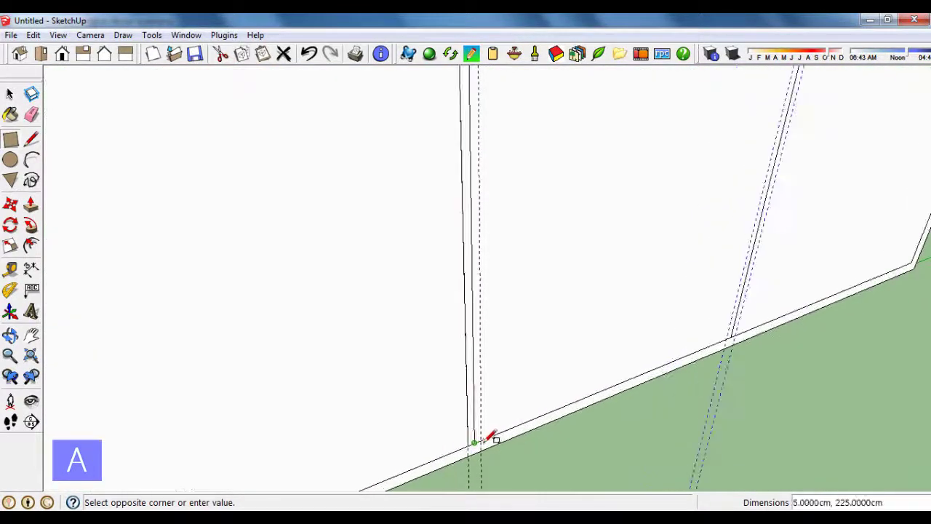
click(483, 438)
scroll(441, 401, down, 1)
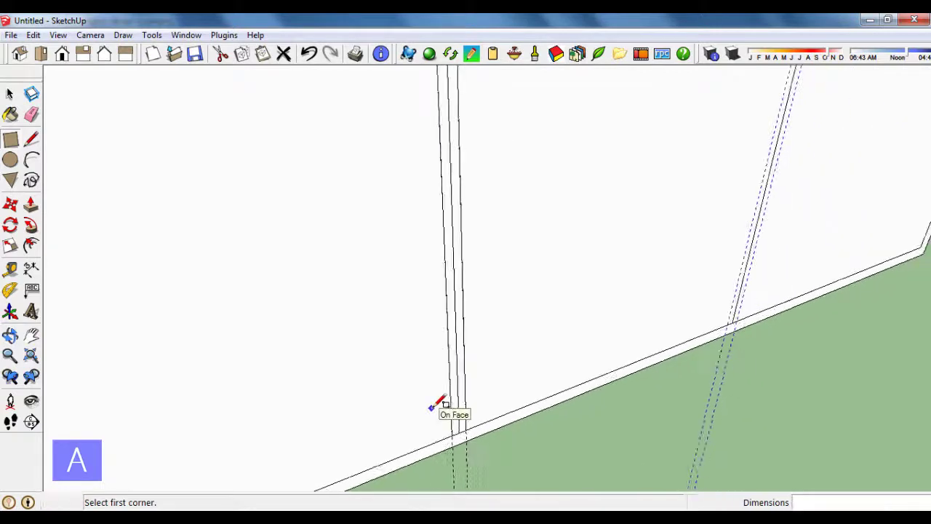
scroll(435, 405, down, 1)
scroll(435, 405, down, 2)
scroll(586, 131, up, 1)
scroll(578, 142, up, 1)
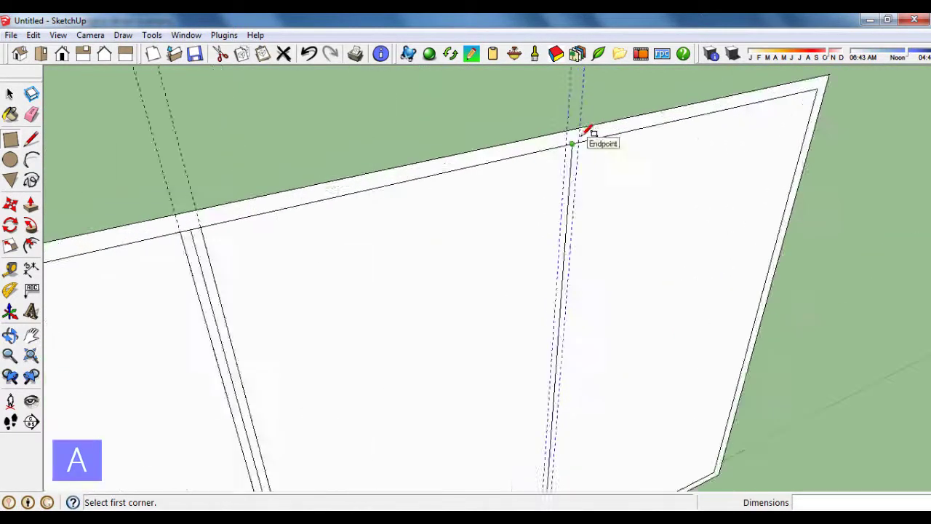
scroll(573, 144, up, 1)
click(565, 145)
scroll(566, 145, down, 1)
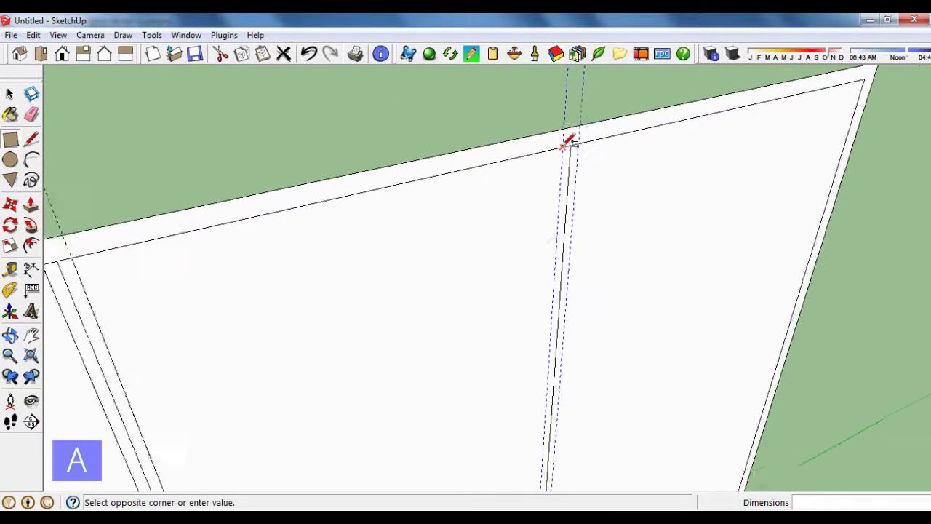
scroll(567, 144, down, 1)
scroll(569, 160, down, 1)
scroll(557, 395, up, 2)
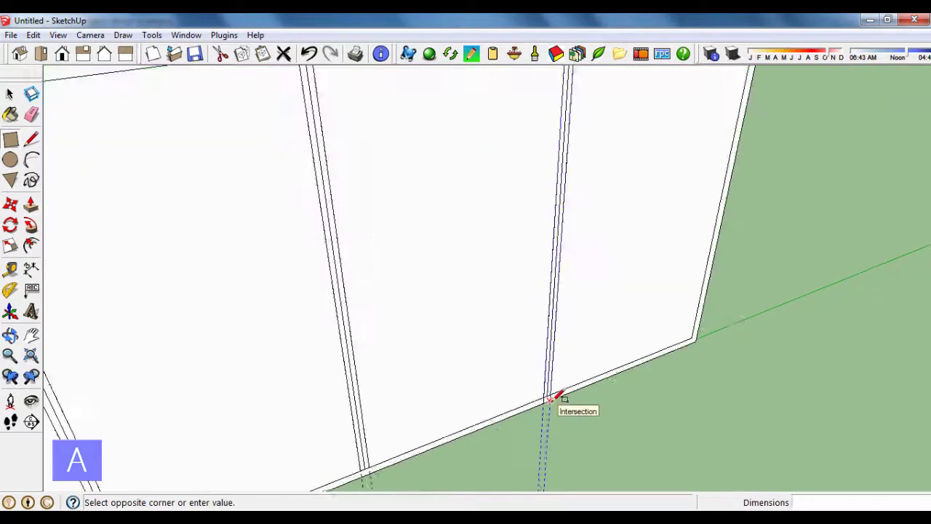
scroll(557, 389, up, 1)
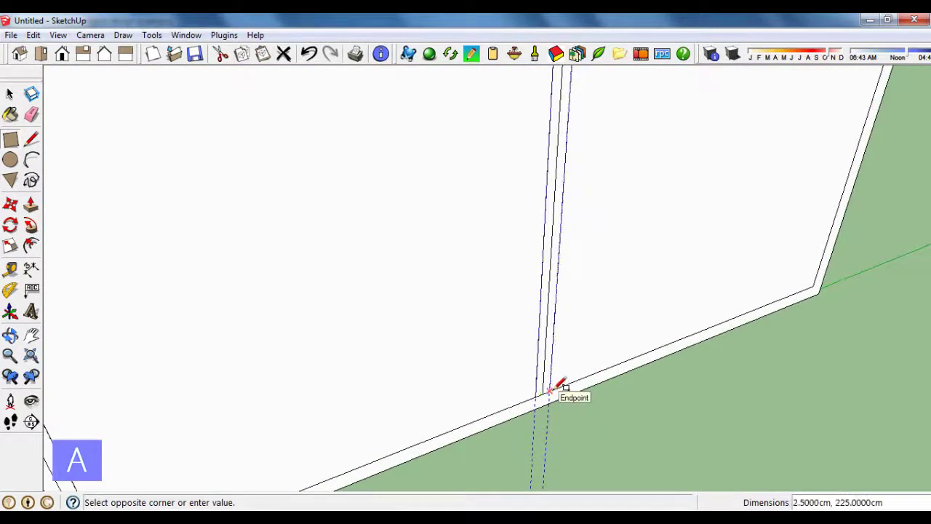
click(557, 385)
scroll(534, 376, up, 1)
scroll(540, 374, down, 2)
scroll(541, 374, down, 2)
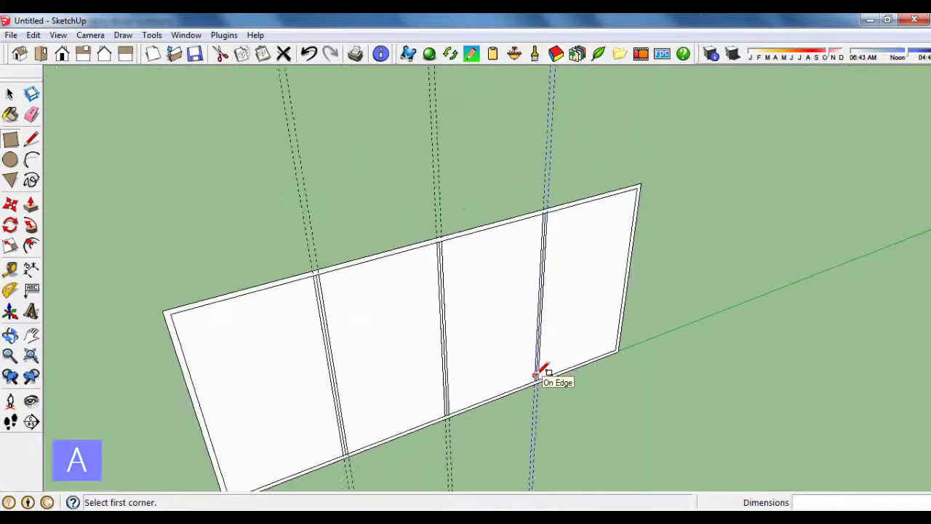
click(31, 115)
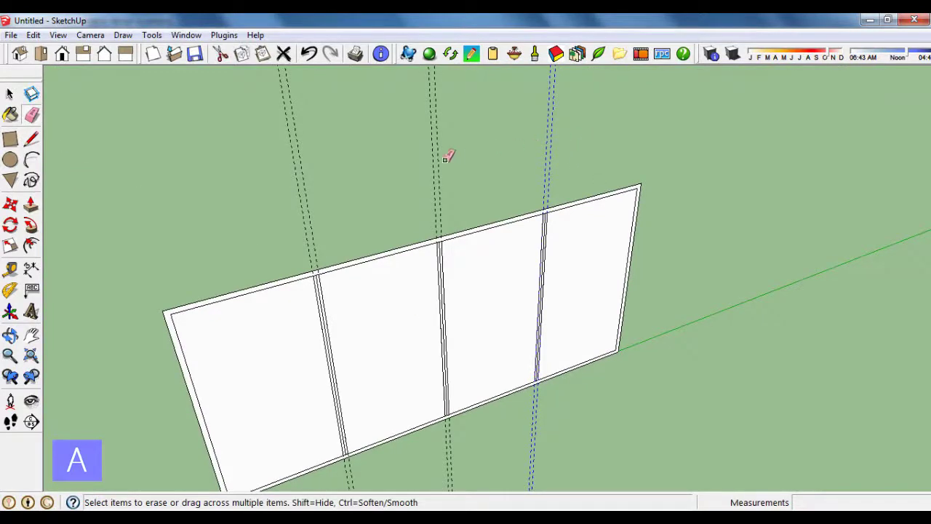
Step: Erase the left, middle and right dashed guide lines across the wall
click(289, 183)
click(433, 183)
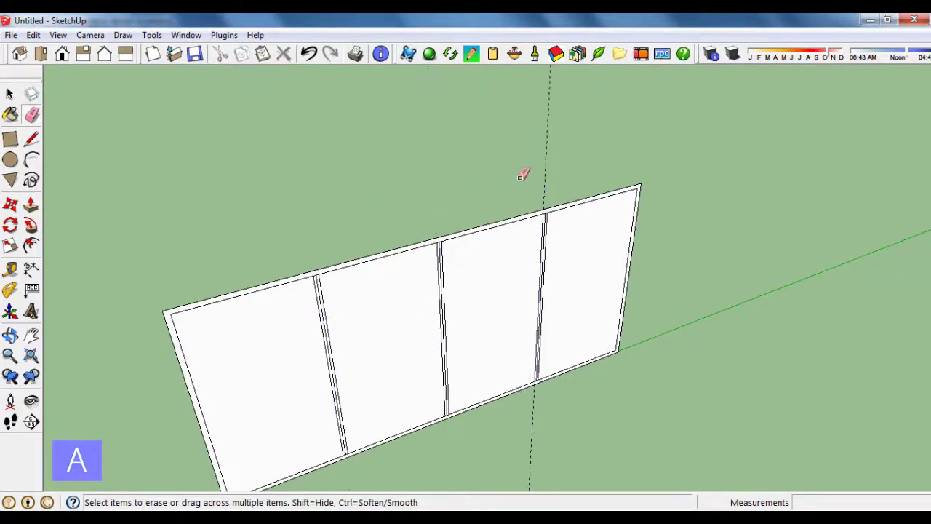
scroll(551, 191, up, 1)
scroll(548, 185, up, 1)
click(547, 182)
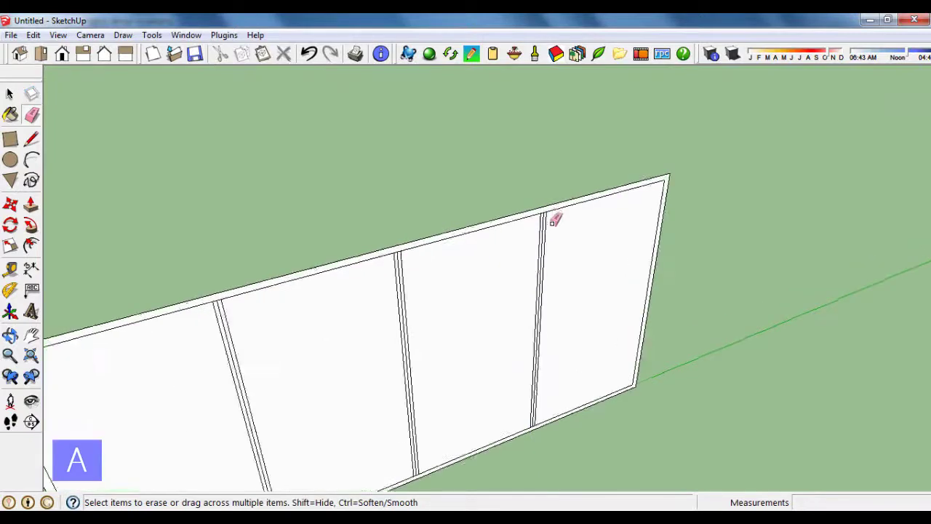
scroll(547, 204, up, 2)
scroll(544, 206, up, 1)
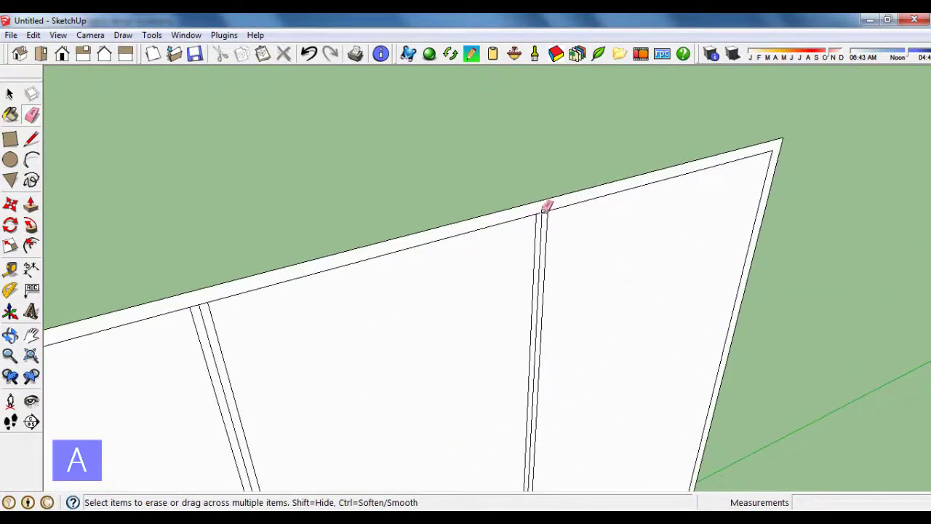
Step: Erase the stray edge lines left on the left and right divider strips
click(205, 299)
scroll(626, 206, down, 2)
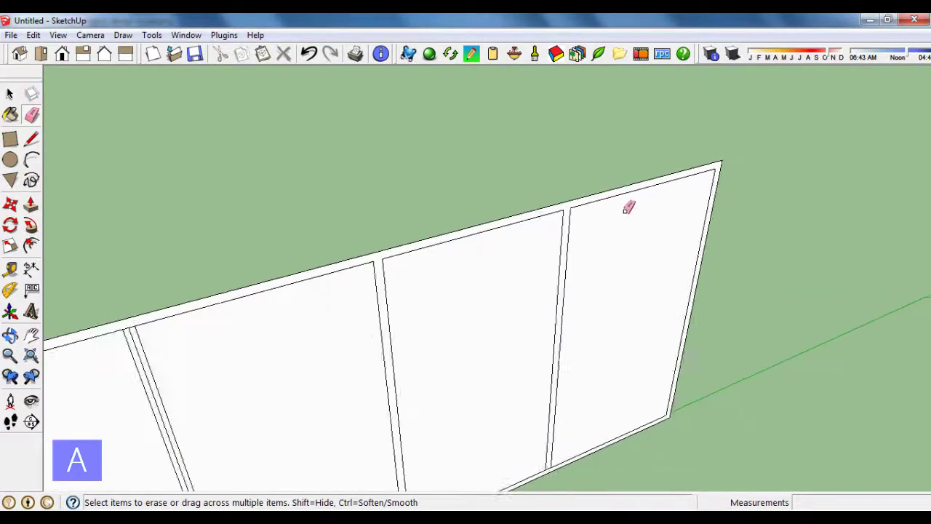
scroll(628, 209, down, 1)
scroll(248, 314, up, 2)
scroll(243, 301, up, 1)
click(255, 291)
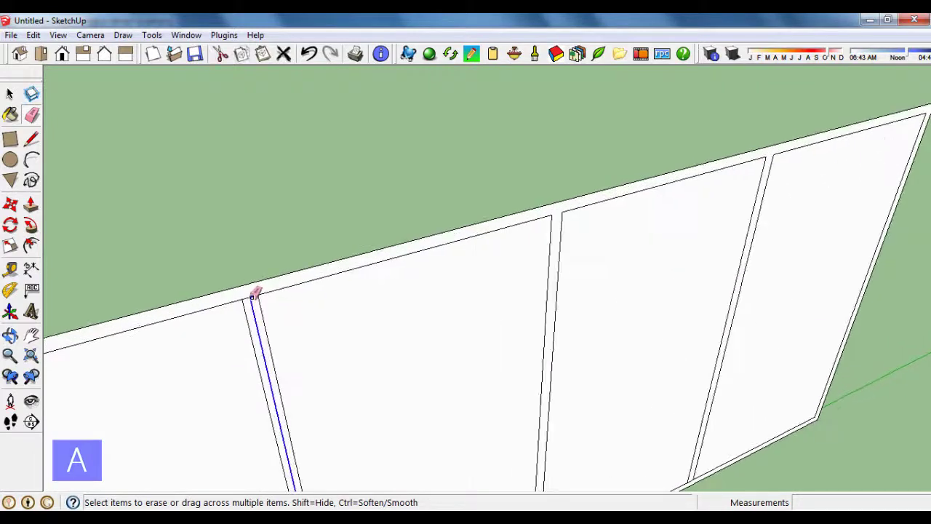
scroll(611, 211, down, 2)
scroll(616, 209, down, 1)
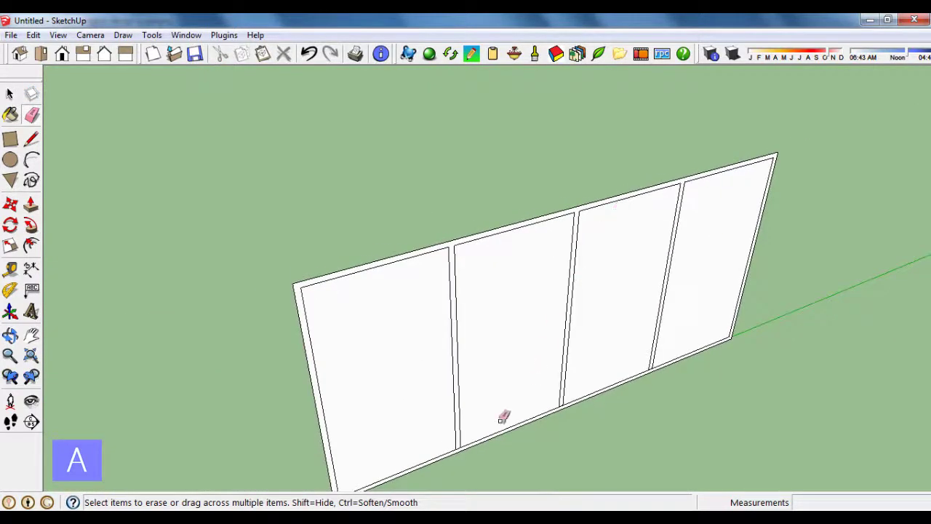
scroll(501, 420, up, 2)
scroll(461, 446, up, 1)
scroll(655, 367, up, 1)
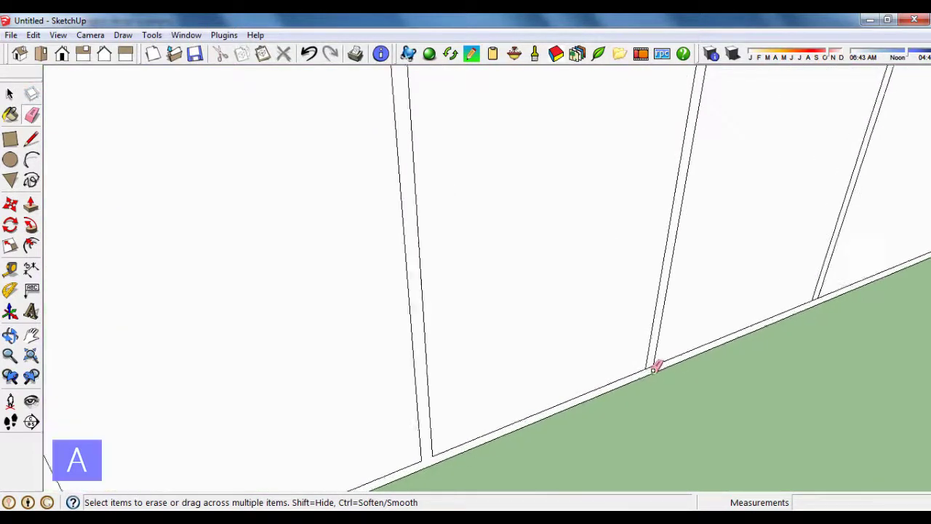
scroll(655, 362, up, 2)
scroll(546, 359, down, 1)
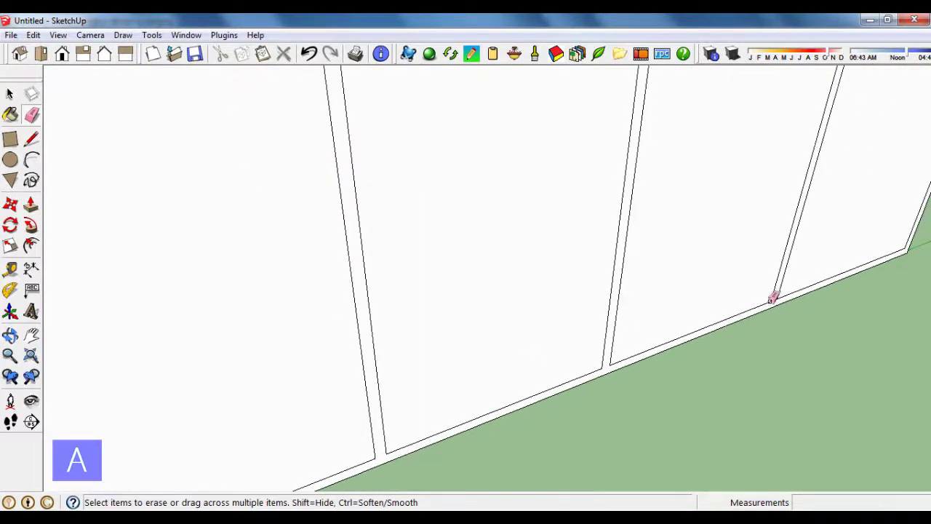
scroll(774, 295, up, 2)
scroll(779, 297, up, 1)
click(777, 297)
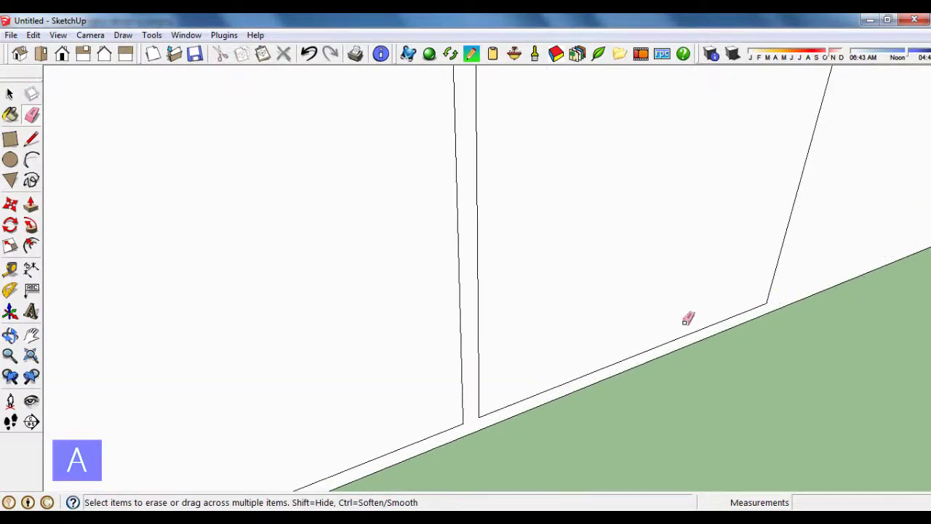
scroll(689, 318, down, 1)
Step: Undo the wrongly erased strip edge and view the whole four-panel wall
click(309, 53)
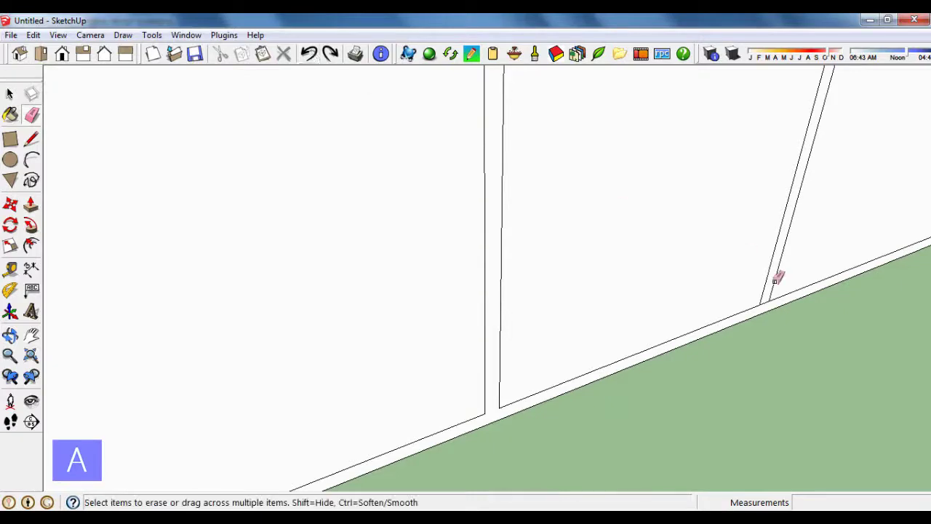
scroll(774, 288, up, 1)
scroll(762, 313, up, 1)
scroll(757, 310, down, 1)
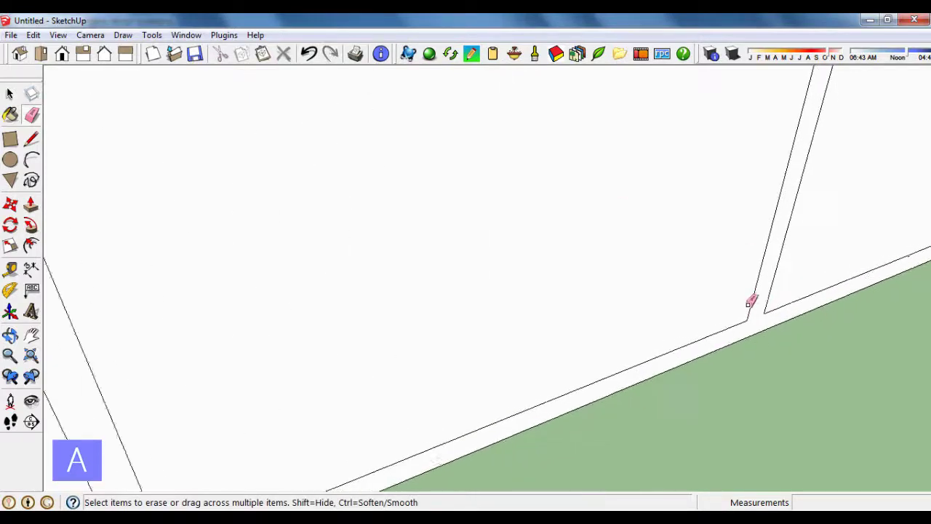
scroll(752, 301, down, 1)
scroll(750, 298, down, 2)
scroll(735, 269, down, 3)
scroll(728, 254, down, 2)
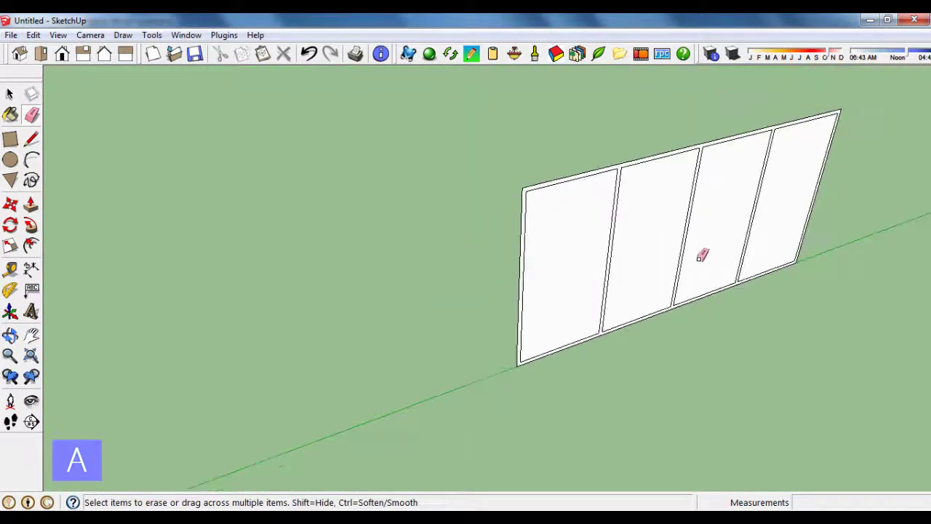
mouse_move(702, 254)
middle_down()
mouse_move(734, 226)
mouse_move(617, 224)
middle_up()
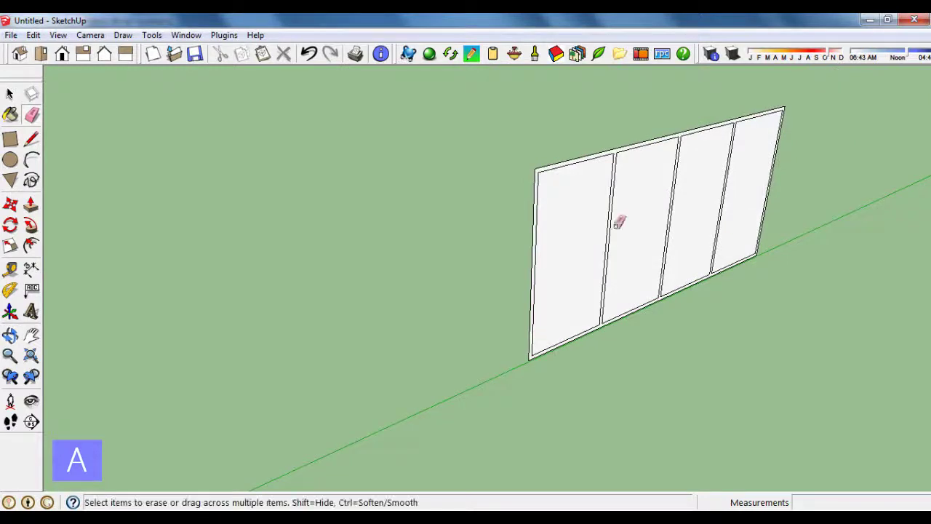
Step: Extrude the wall's outer frame 10 cm with Push/Pull
click(31, 205)
scroll(606, 221, up, 2)
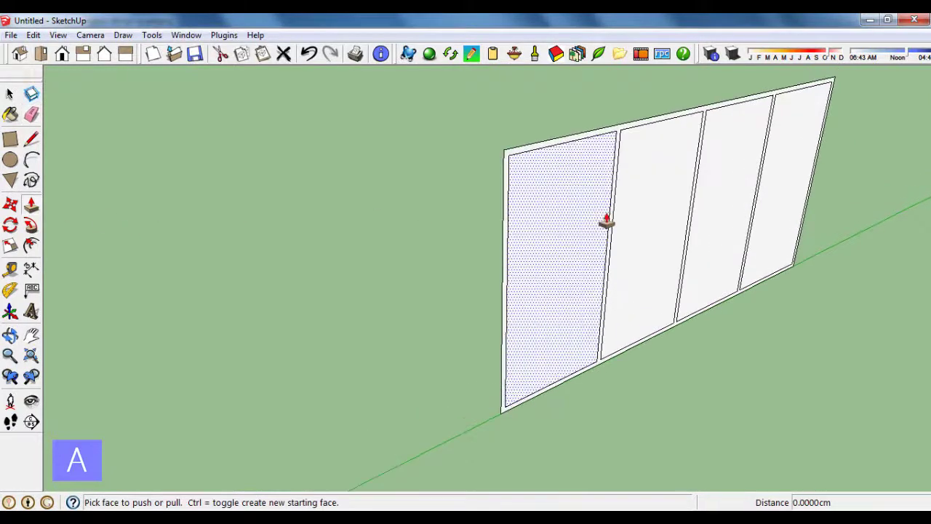
click(506, 262)
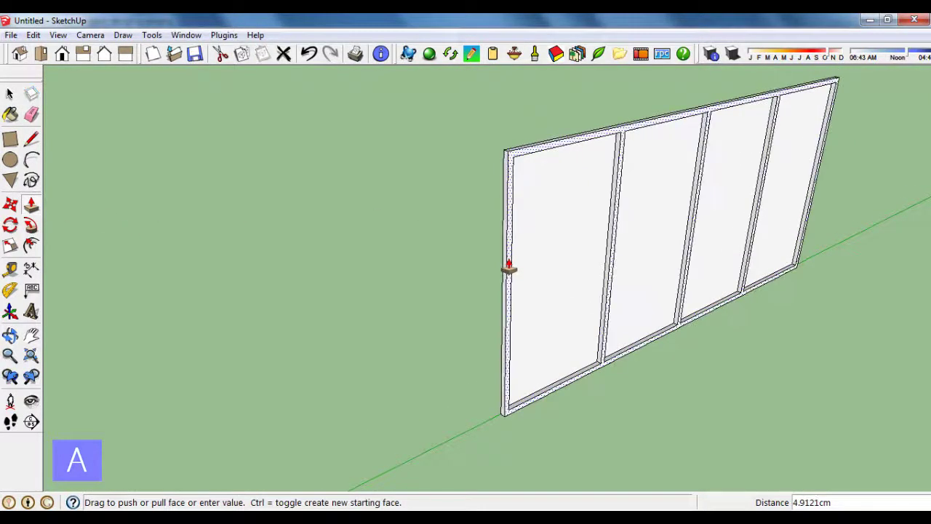
key(Return)
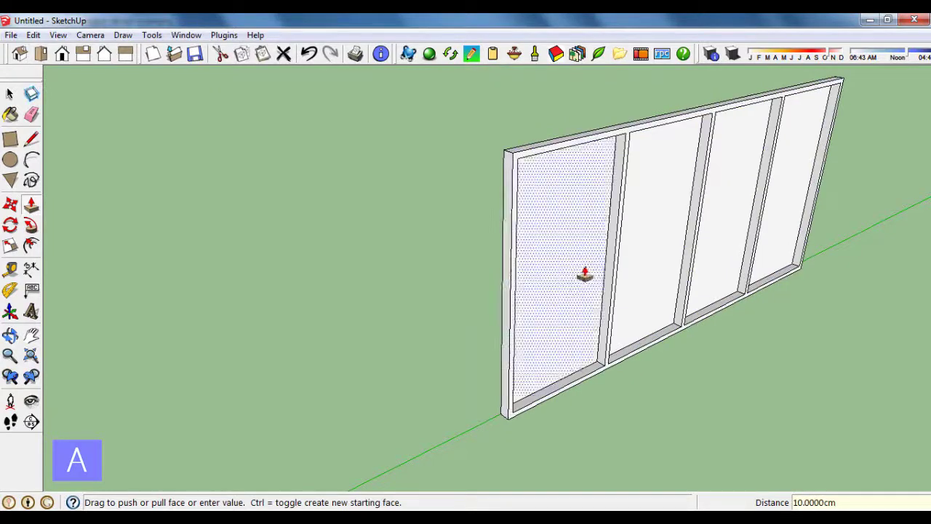
Step: Recess the left panel 5 cm, then repeat the 5 cm recess on the remaining panels
scroll(566, 274, up, 2)
click(565, 274)
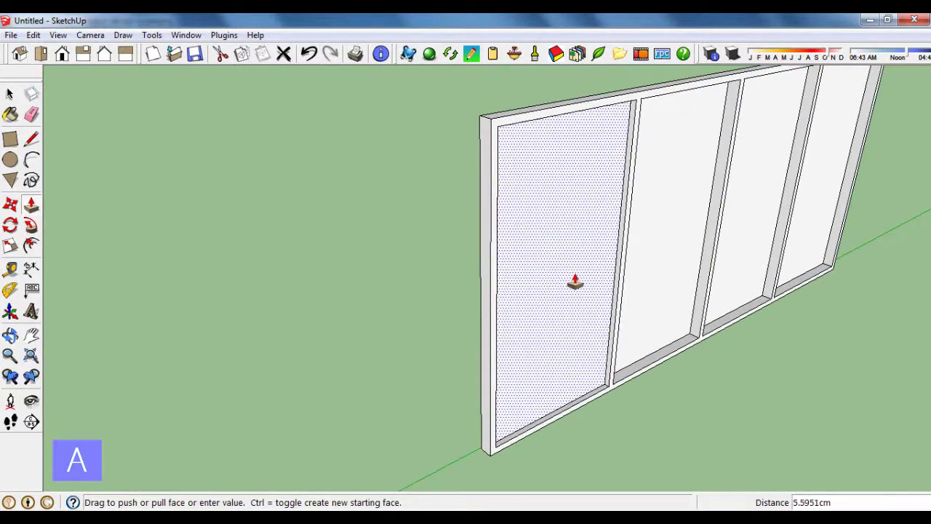
key(Return)
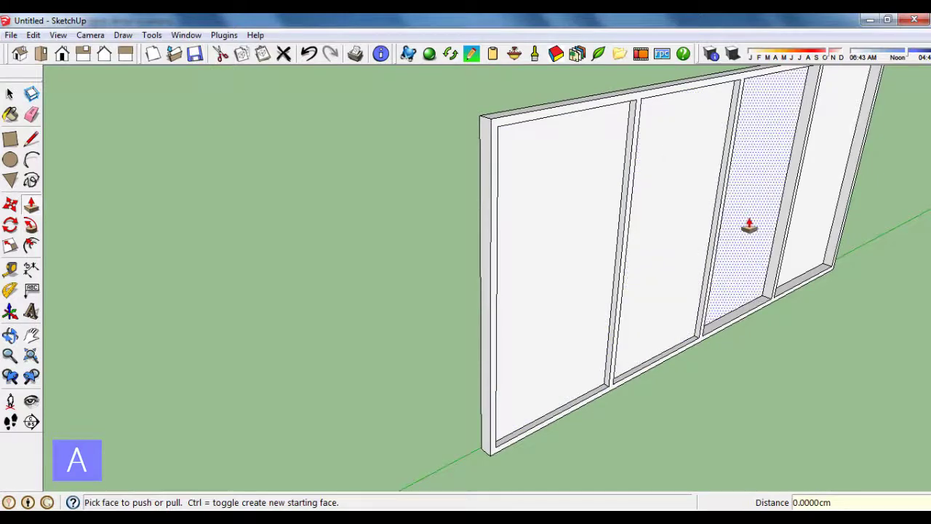
click(816, 209)
click(817, 208)
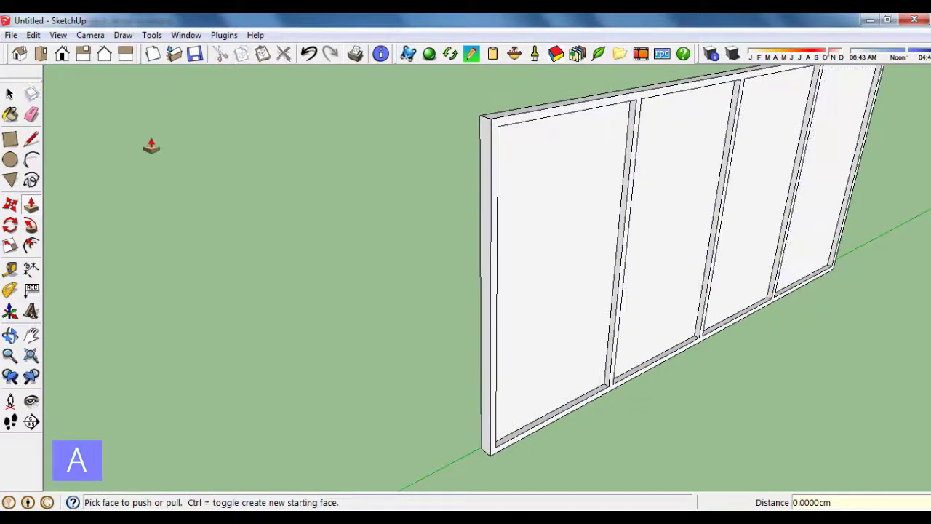
Step: Paint all four door panels with Translucent_Glass_Gray from the Translucent library
click(12, 116)
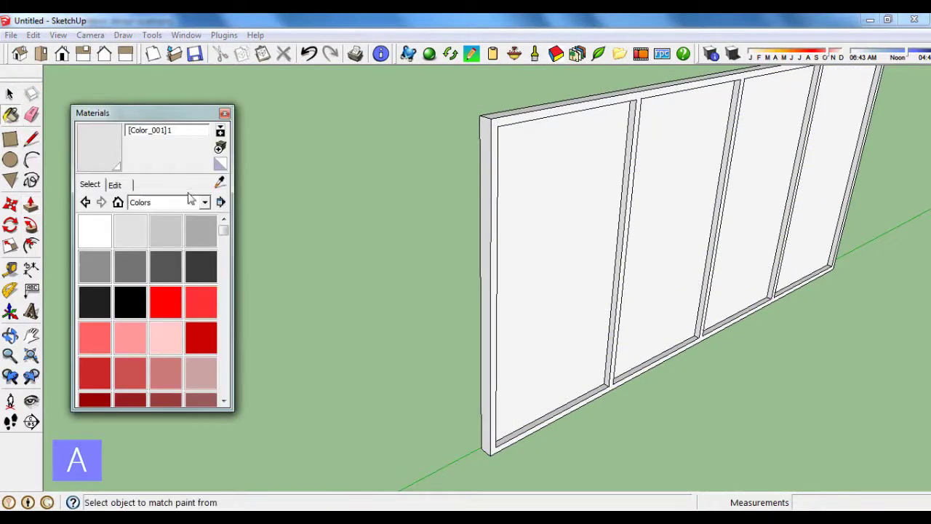
click(206, 207)
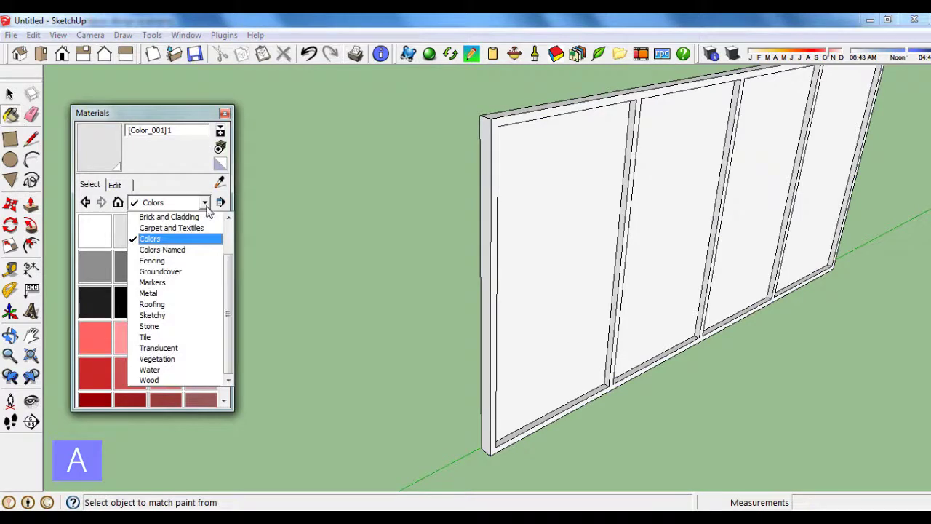
click(194, 348)
click(101, 272)
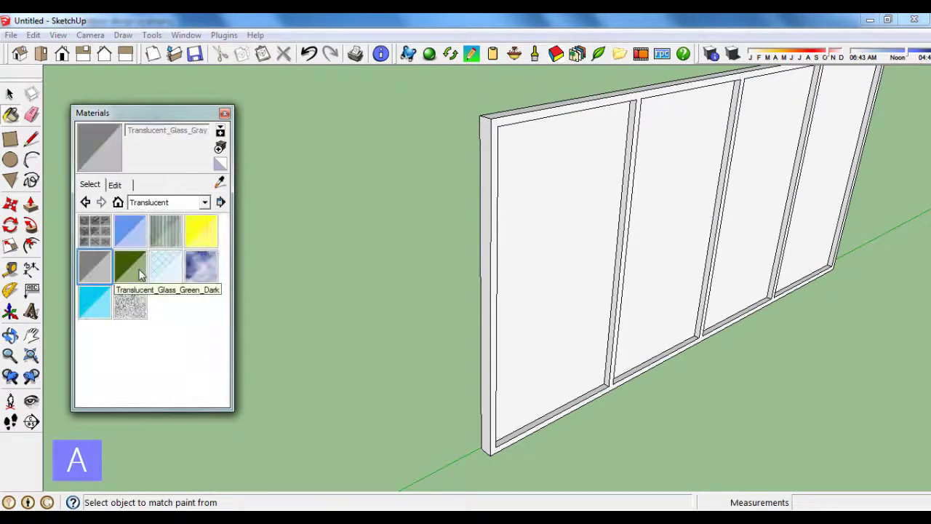
click(565, 235)
click(668, 210)
click(763, 182)
click(821, 158)
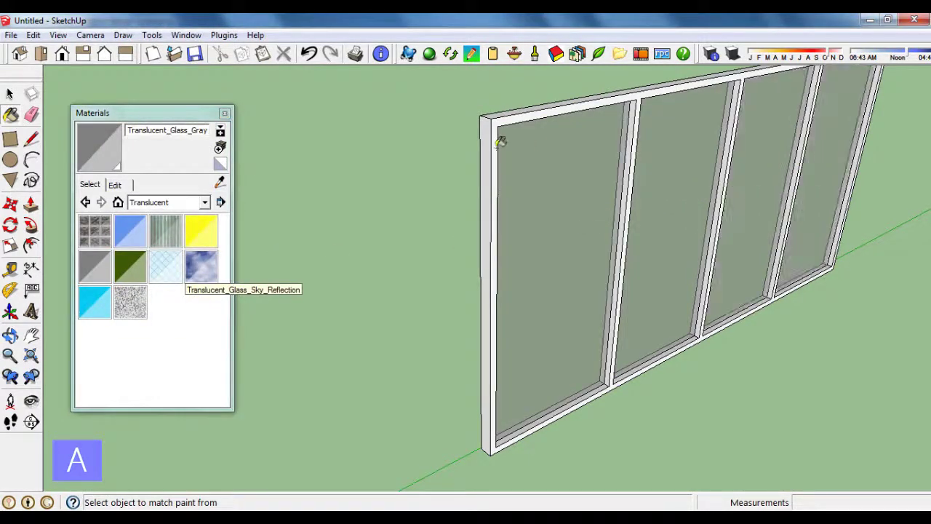
Step: Box-select the whole glass door and make it one group
click(225, 114)
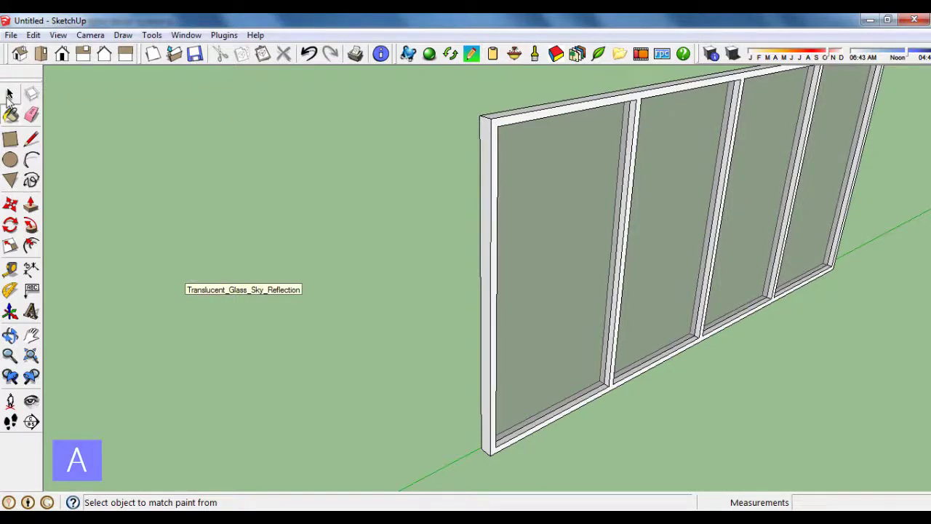
click(9, 94)
scroll(670, 335, down, 2)
mouse_move(669, 334)
middle_down()
mouse_move(665, 245)
mouse_move(634, 258)
mouse_move(535, 191)
middle_up()
drag(553, 154, 837, 360)
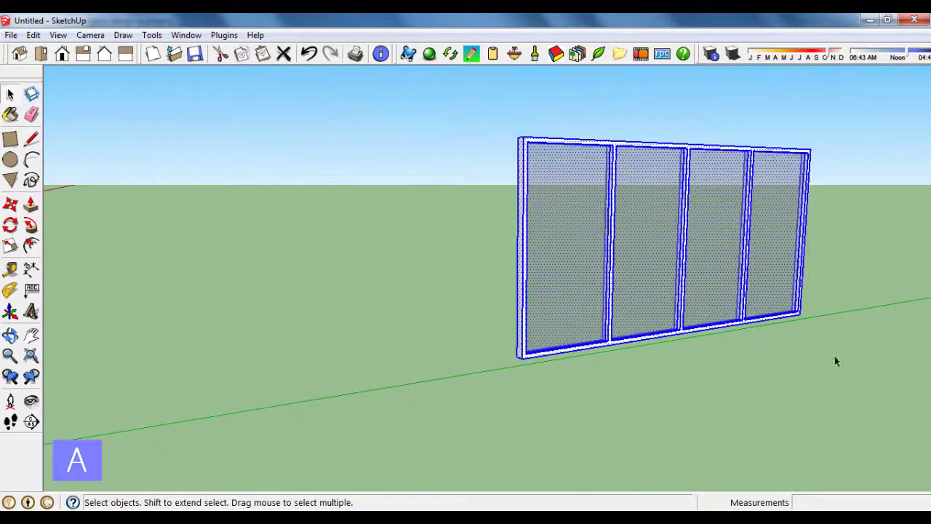
right_click(715, 255)
click(765, 373)
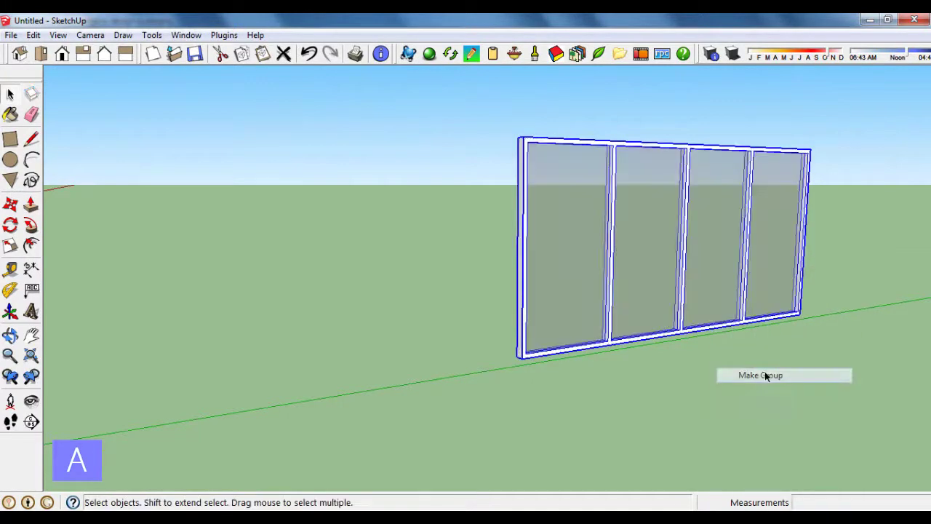
scroll(636, 266, down, 2)
middle_drag(636, 266, 608, 265)
scroll(609, 267, down, 3)
mouse_move(684, 312)
middle_down()
mouse_move(708, 300)
mouse_move(497, 336)
mouse_move(445, 264)
middle_up()
scroll(708, 300, down, 2)
Step: Add guides 50 cm from the back-wall corner and 15 cm above the floor
scroll(445, 264, up, 4)
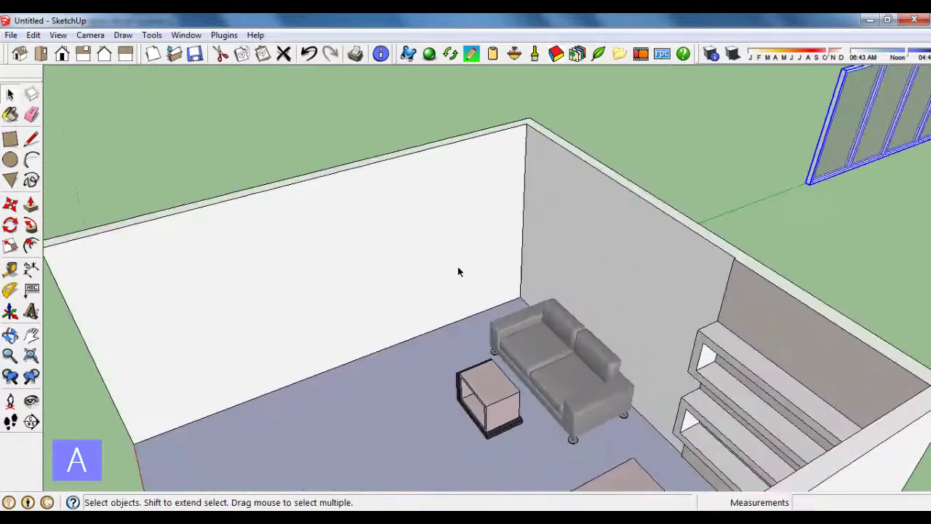
click(11, 270)
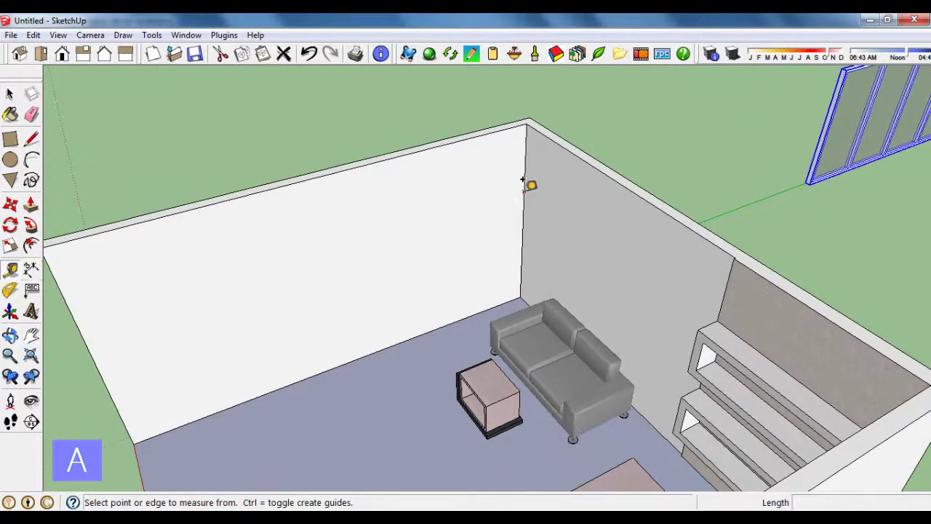
click(524, 187)
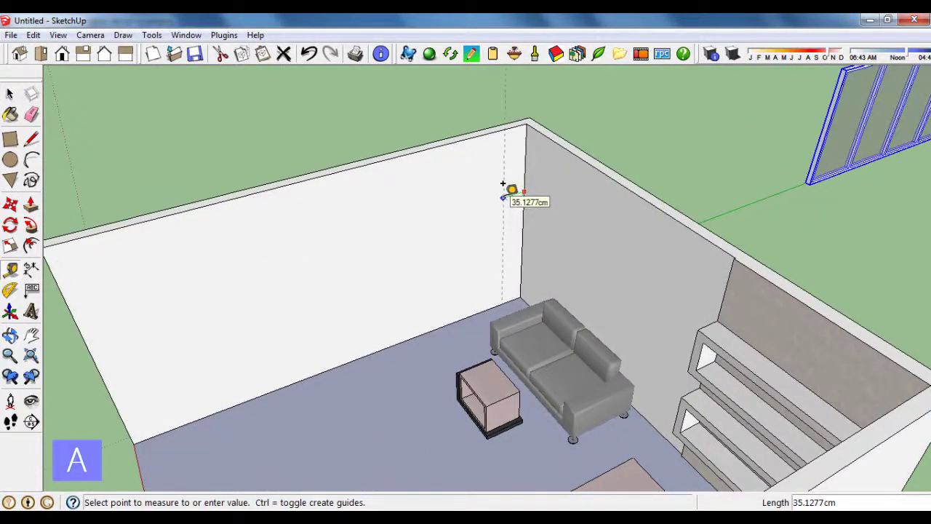
text(50)
key(Return)
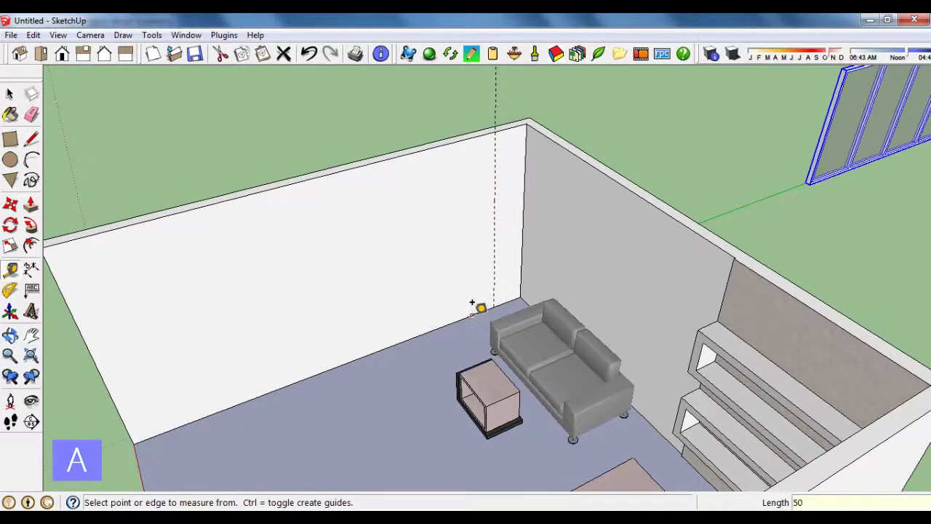
click(471, 313)
text(15)
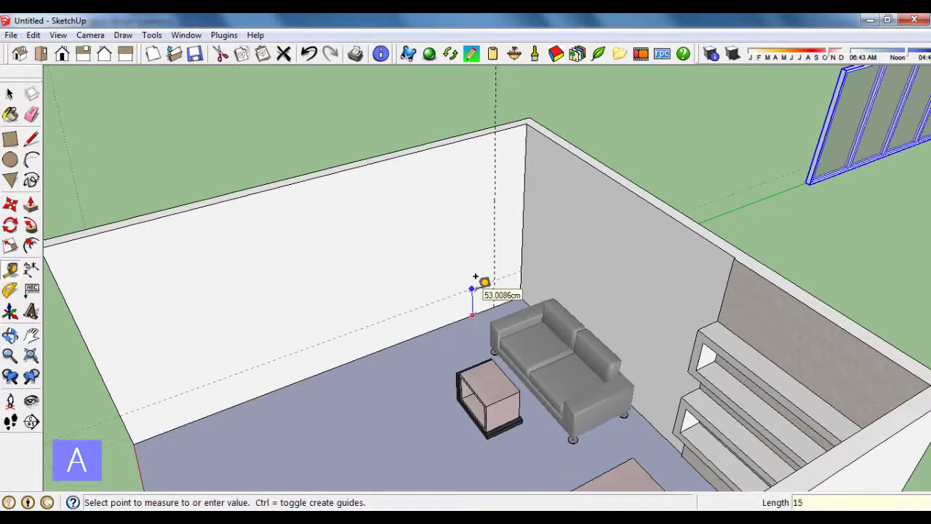
key(Return)
Step: Move the glass door by its bottom-right corner onto the back wall at the guides
click(11, 94)
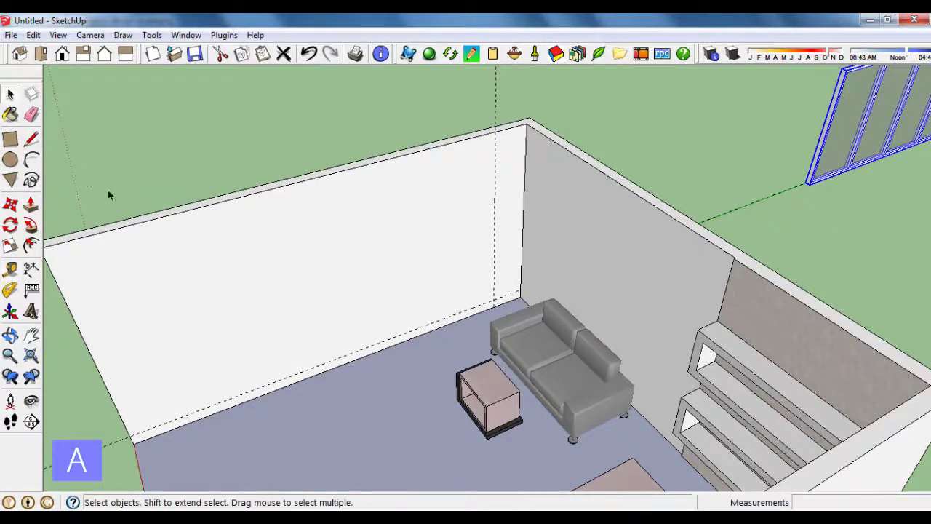
scroll(108, 194, down, 3)
mouse_move(847, 211)
middle_down()
mouse_move(357, 197)
mouse_move(695, 161)
middle_up()
scroll(694, 161, up, 3)
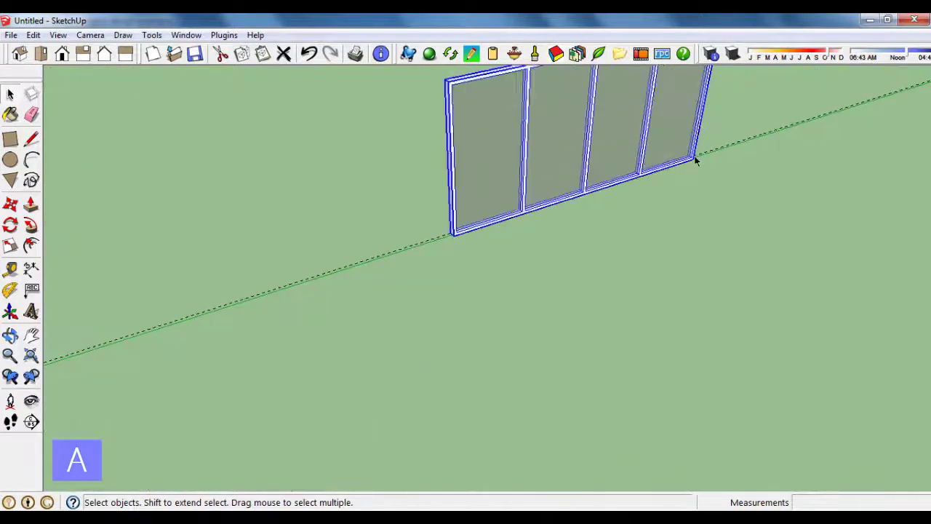
click(11, 205)
scroll(699, 153, up, 2)
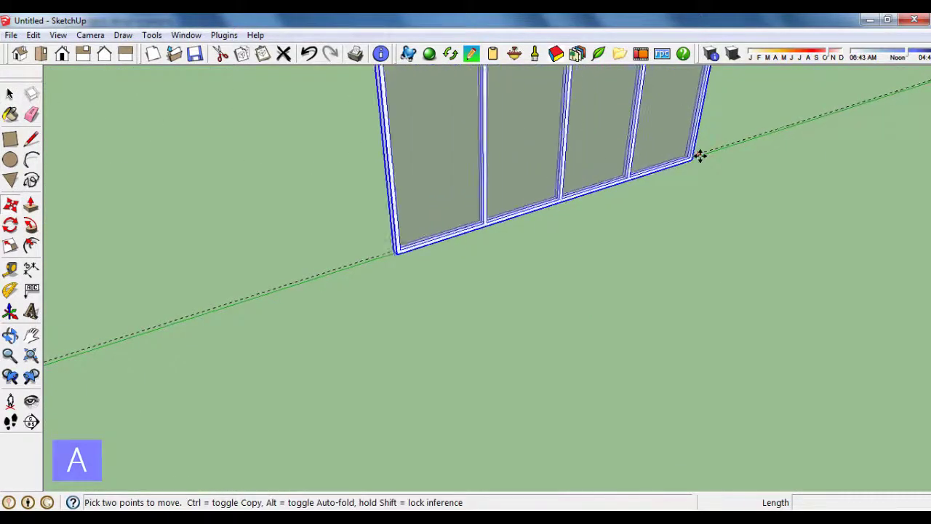
scroll(695, 161, up, 1)
drag(696, 162, 733, 133)
click(734, 133)
scroll(732, 132, down, 3)
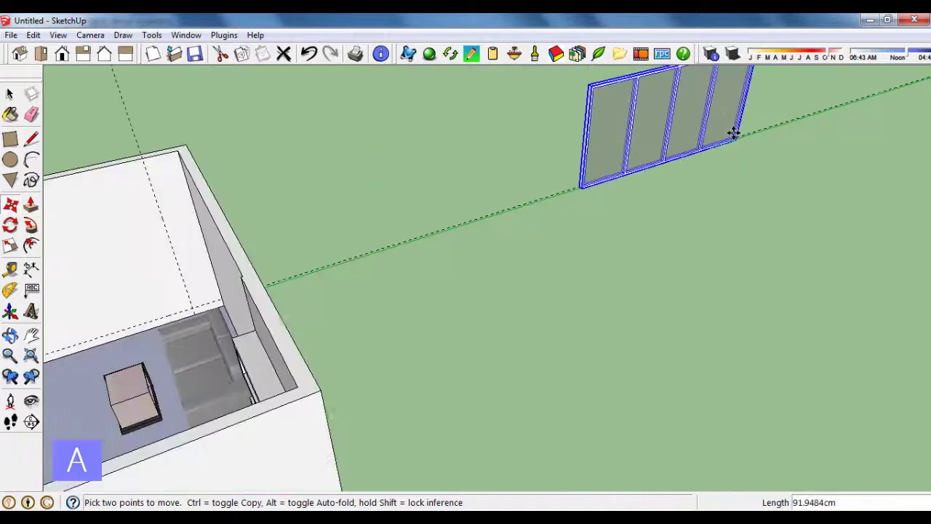
scroll(723, 142, down, 2)
scroll(343, 218, up, 2)
scroll(408, 222, up, 2)
click(414, 249)
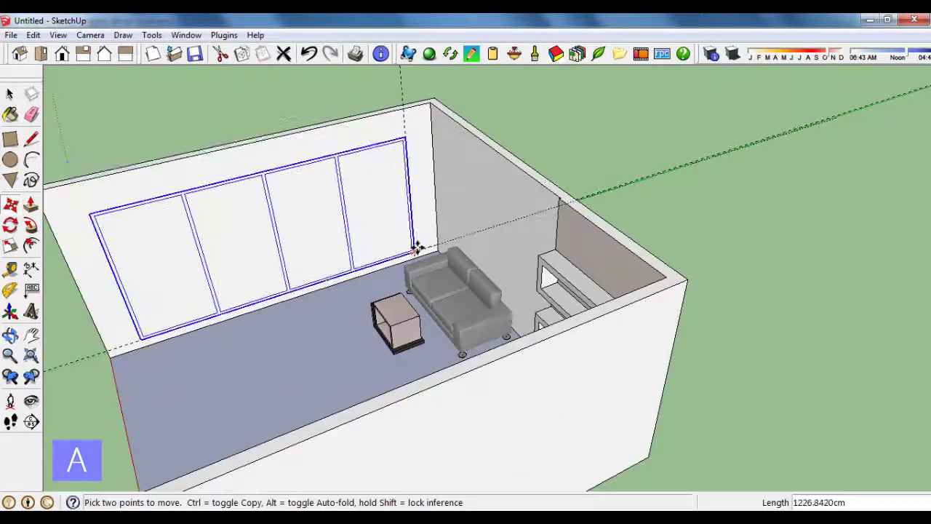
Step: Draw a rectangle on the back wall matching the door outline
click(13, 139)
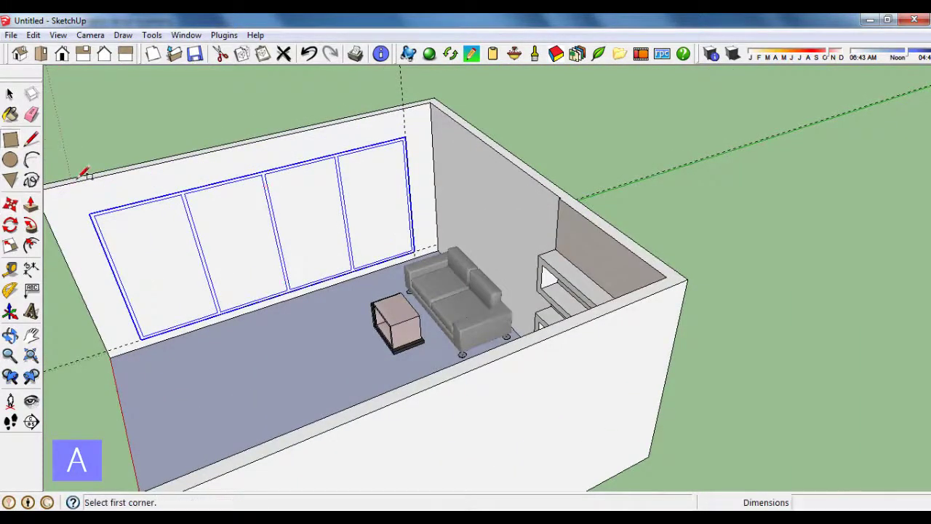
click(93, 211)
scroll(384, 240, up, 2)
scroll(437, 245, up, 2)
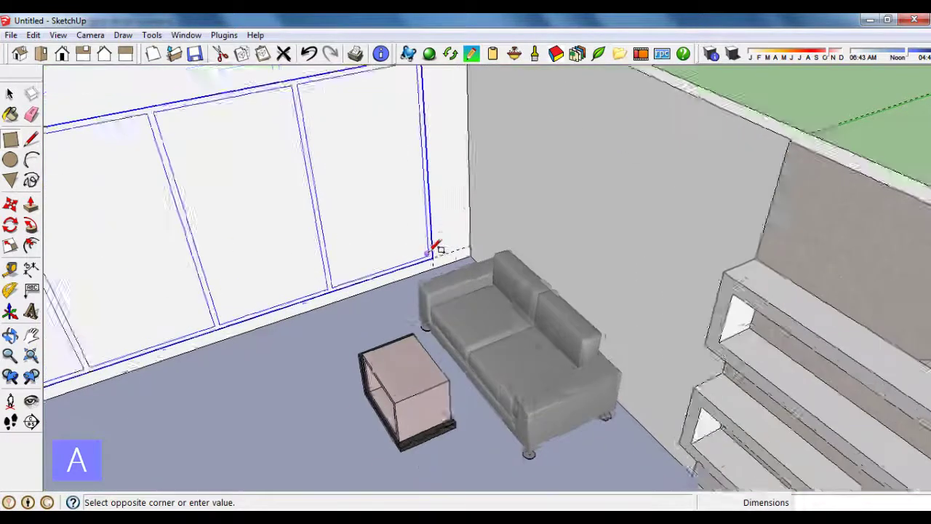
scroll(437, 251, up, 1)
scroll(437, 253, up, 1)
scroll(443, 251, up, 1)
click(444, 254)
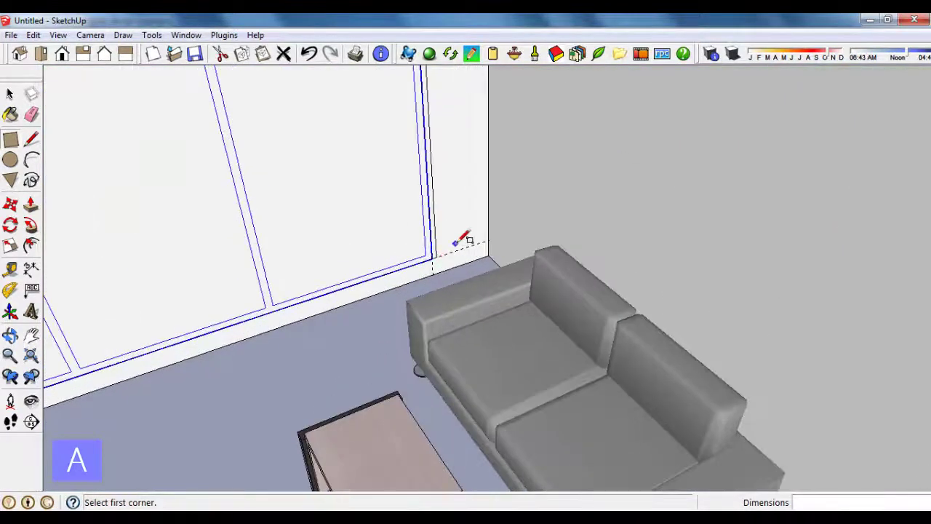
scroll(461, 261, down, 3)
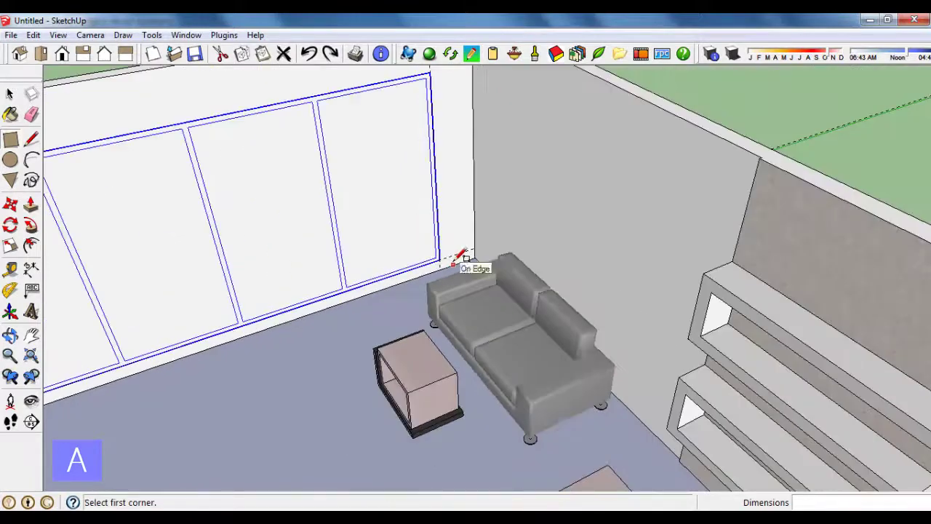
scroll(462, 260, down, 2)
scroll(306, 223, down, 1)
scroll(213, 226, down, 1)
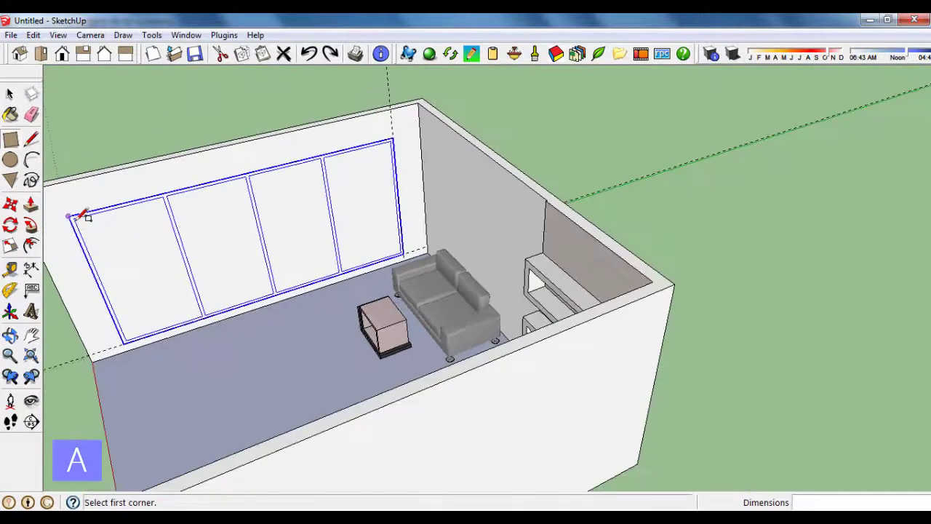
scroll(416, 243, up, 3)
scroll(439, 240, up, 2)
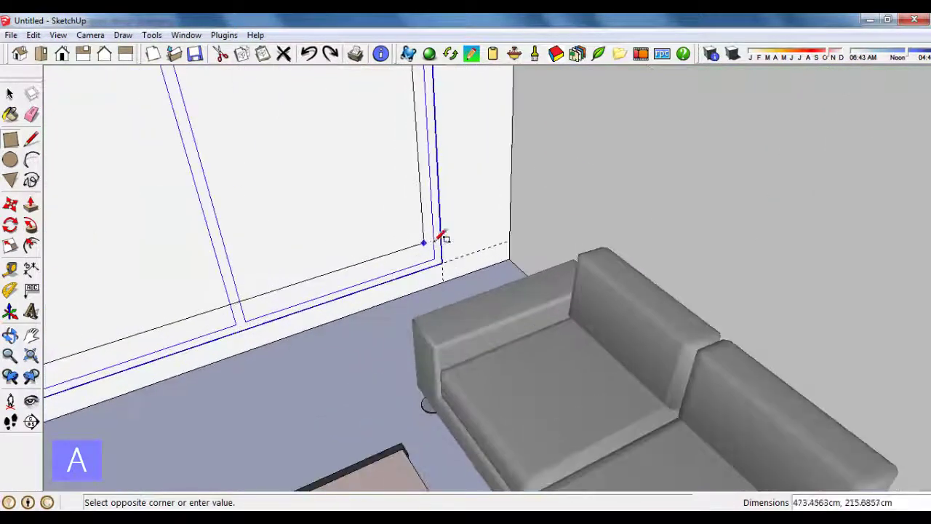
click(443, 259)
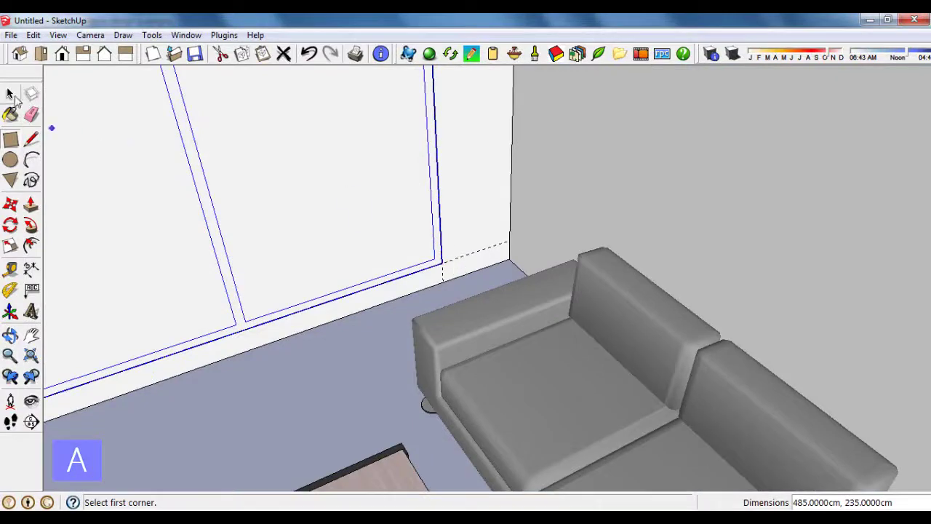
Step: Push the wall face inside the door outline 15 cm into the back wall
click(31, 114)
scroll(385, 278, down, 2)
scroll(400, 218, down, 2)
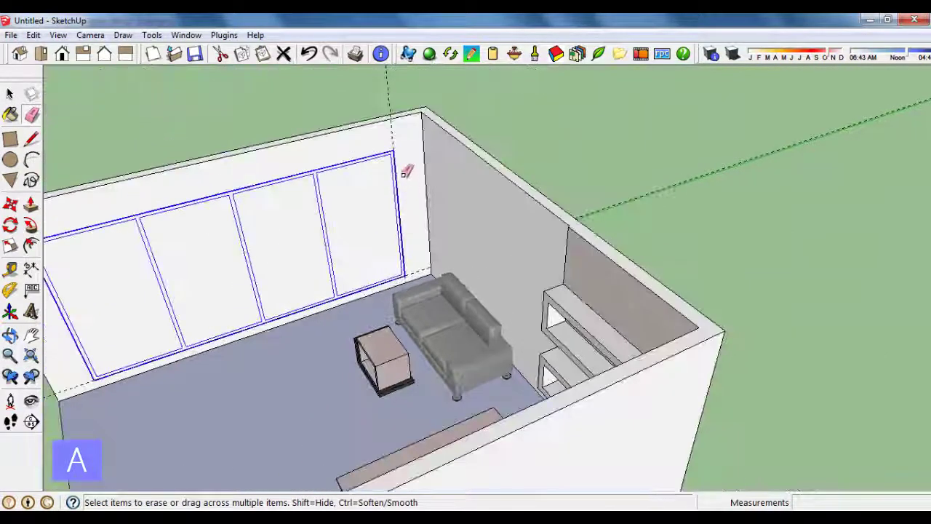
scroll(644, 210, down, 2)
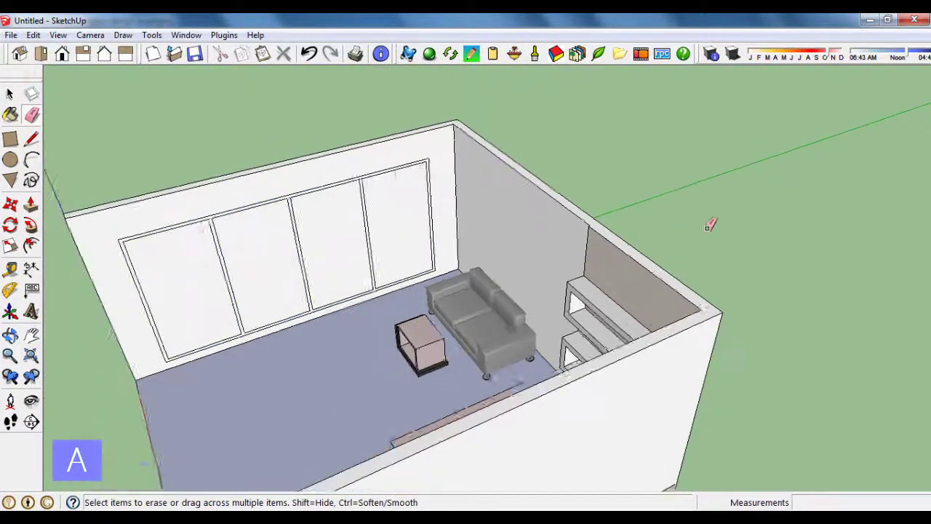
mouse_move(711, 221)
middle_down()
mouse_move(424, 258)
mouse_move(133, 231)
middle_up()
click(31, 205)
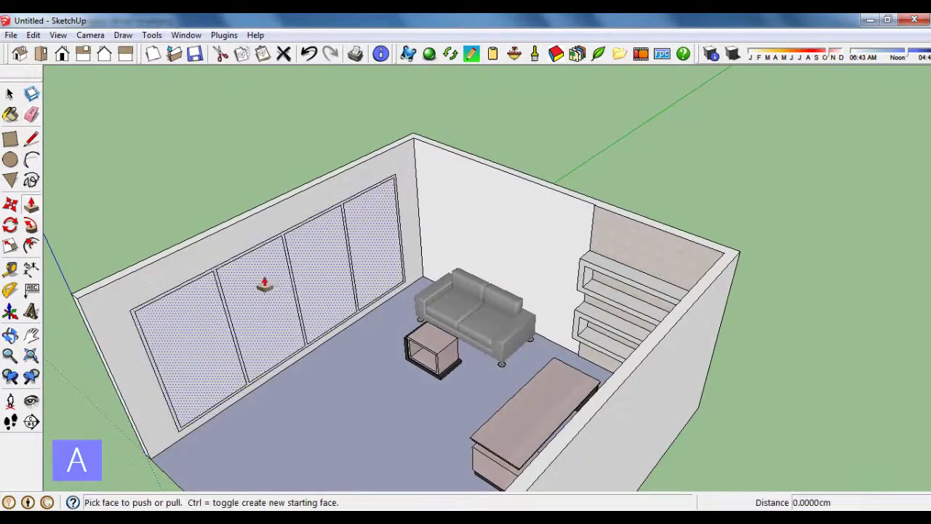
drag(294, 292, 288, 289)
text(15)
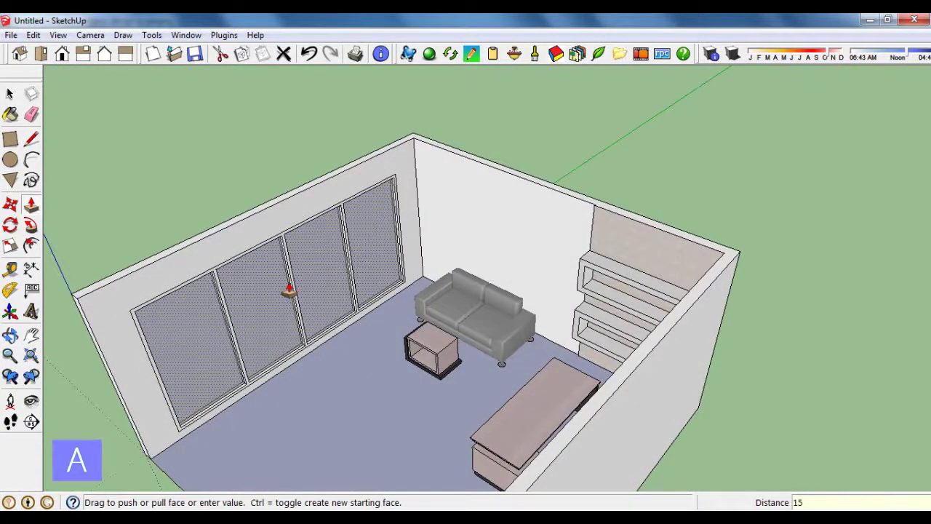
key(Return)
scroll(291, 298, up, 3)
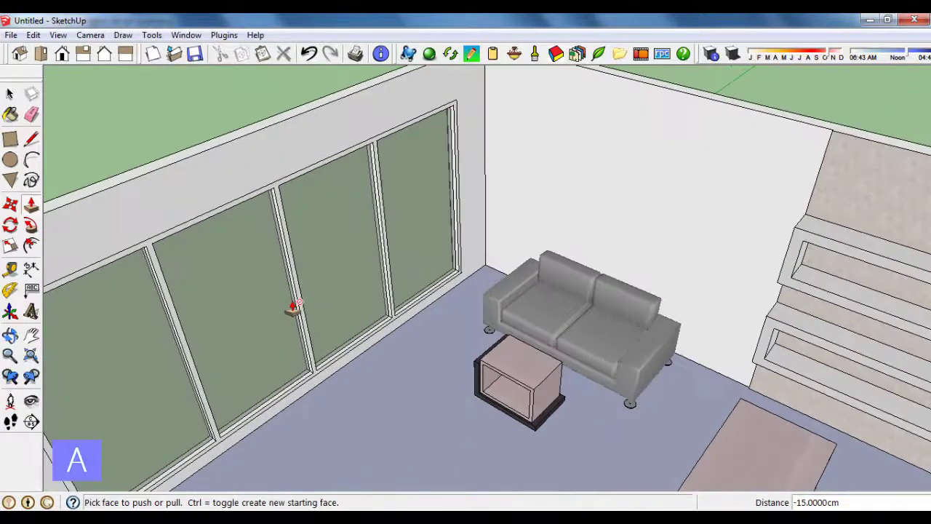
click(10, 94)
scroll(454, 267, up, 2)
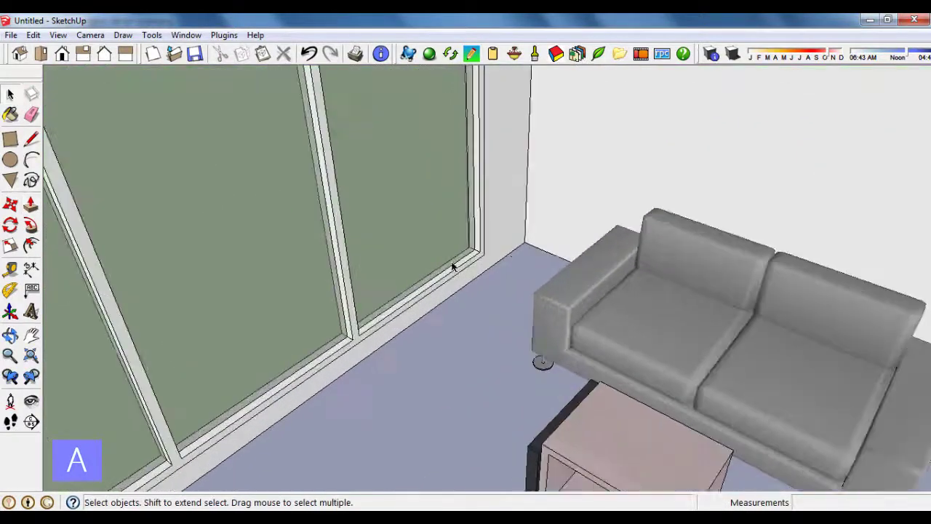
scroll(457, 266, up, 2)
Step: Select the door frame and move it 2 units into place
scroll(467, 271, up, 2)
mouse_move(468, 271)
middle_down()
mouse_move(447, 287)
mouse_move(337, 272)
mouse_move(467, 276)
middle_up()
double_click(469, 271)
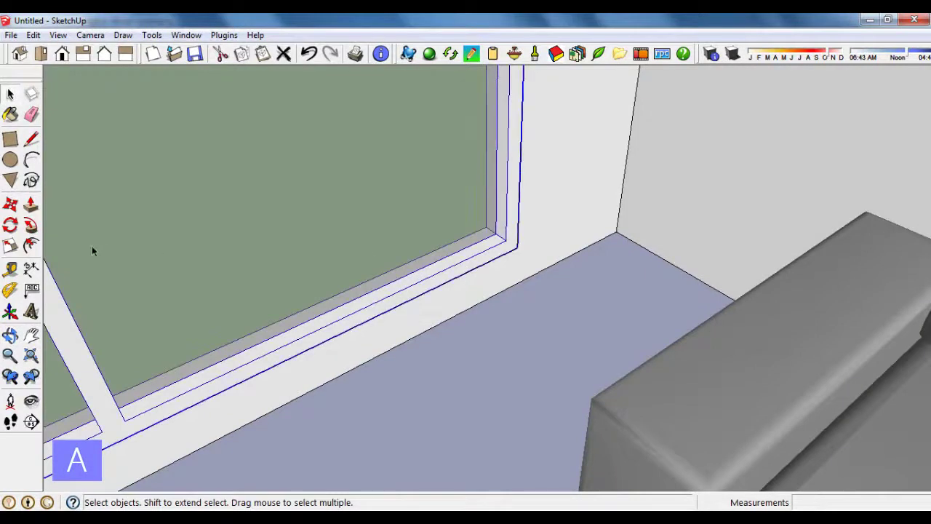
click(10, 207)
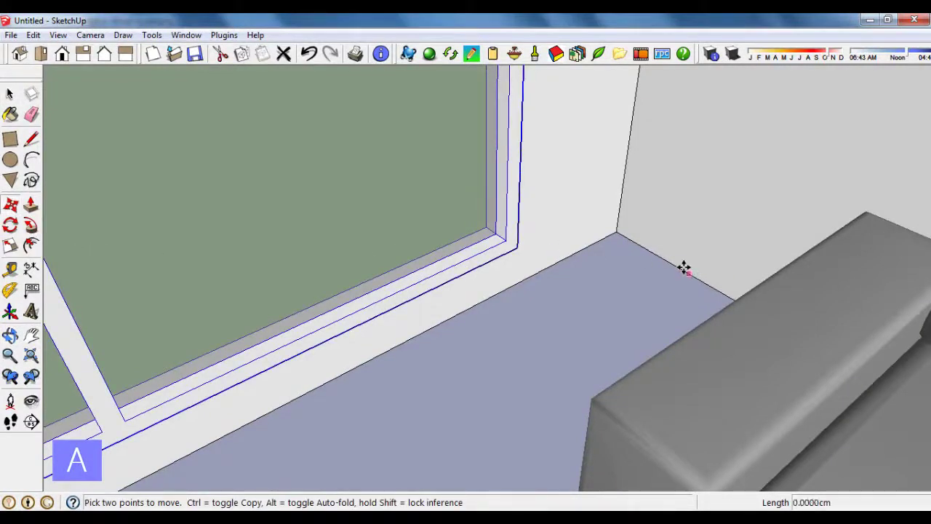
drag(684, 268, 678, 267)
text(2)
key(Return)
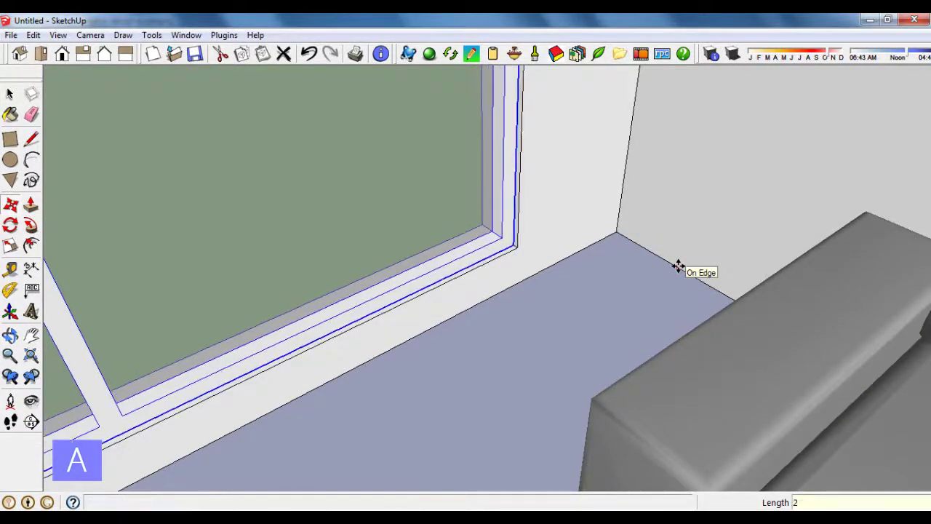
Step: Deselect, switch to Front view, zoom in, and open the Materials panel
click(12, 95)
scroll(510, 299, down, 3)
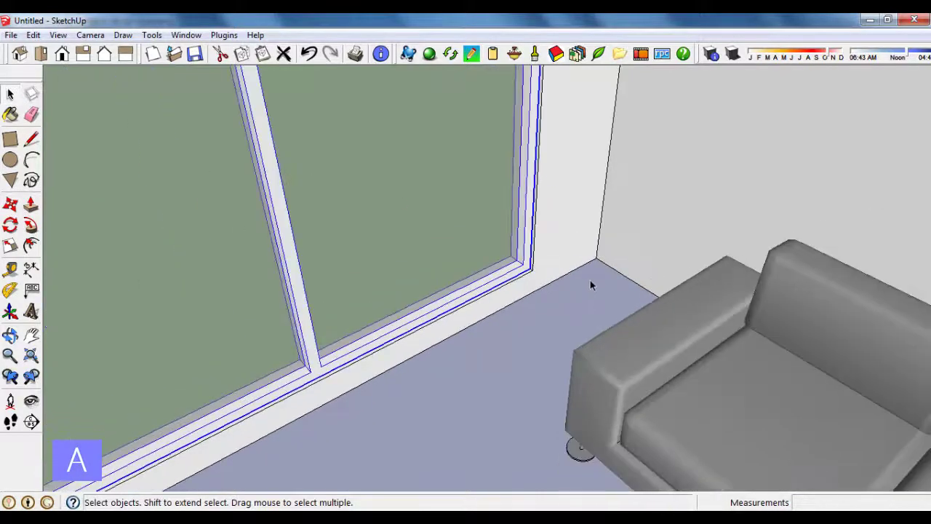
scroll(590, 280, down, 3)
scroll(469, 240, down, 4)
click(482, 446)
mouse_move(482, 447)
middle_down()
mouse_move(526, 301)
mouse_move(620, 342)
mouse_move(658, 313)
middle_up()
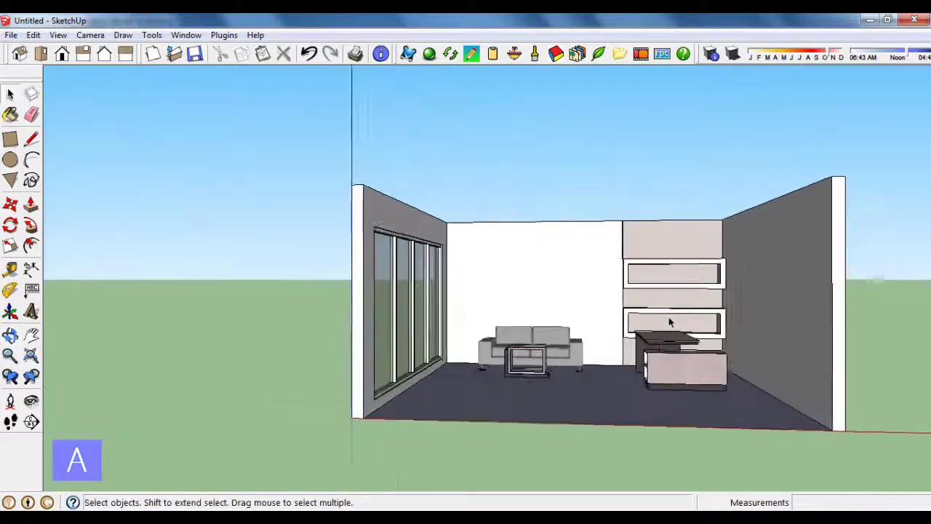
scroll(651, 314, up, 1)
click(61, 53)
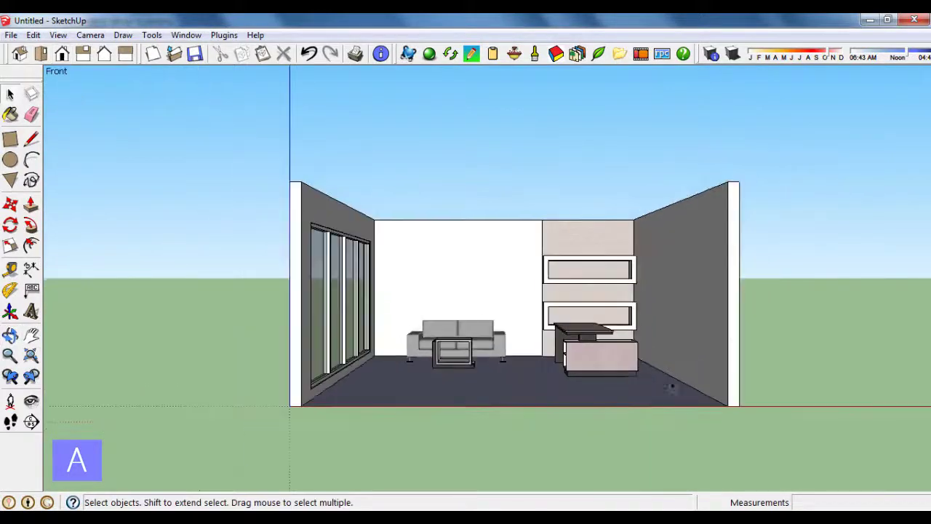
scroll(537, 333, up, 1)
scroll(537, 334, up, 1)
scroll(537, 333, up, 1)
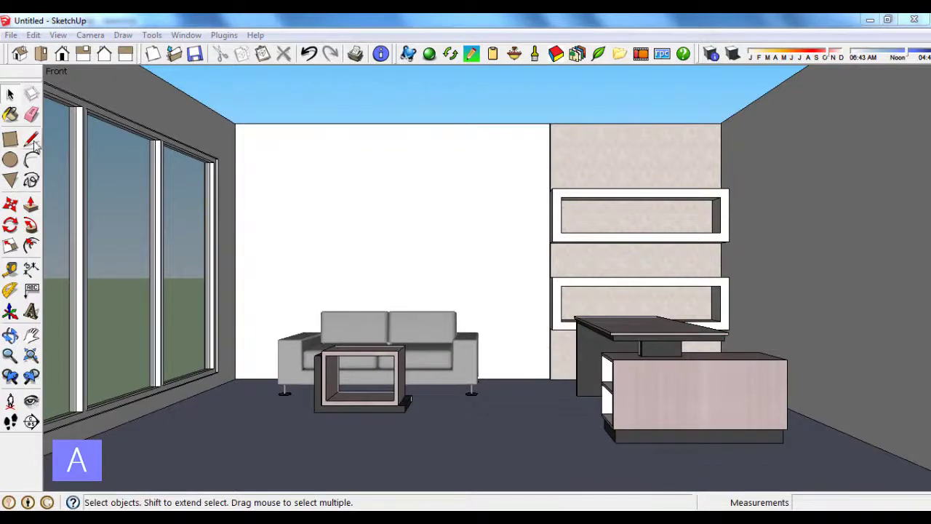
click(8, 118)
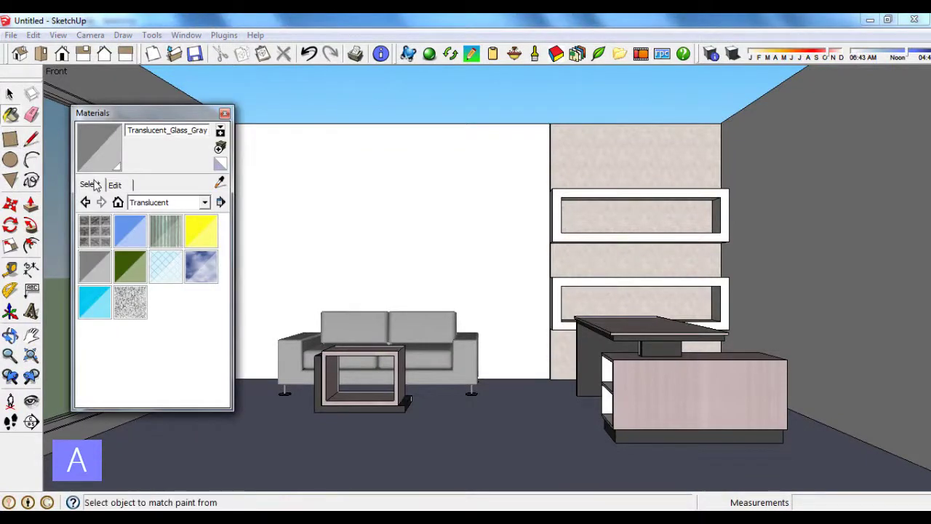
Step: Pick Color_B10 from the Colors collection and paint the back wall pale pink
click(207, 203)
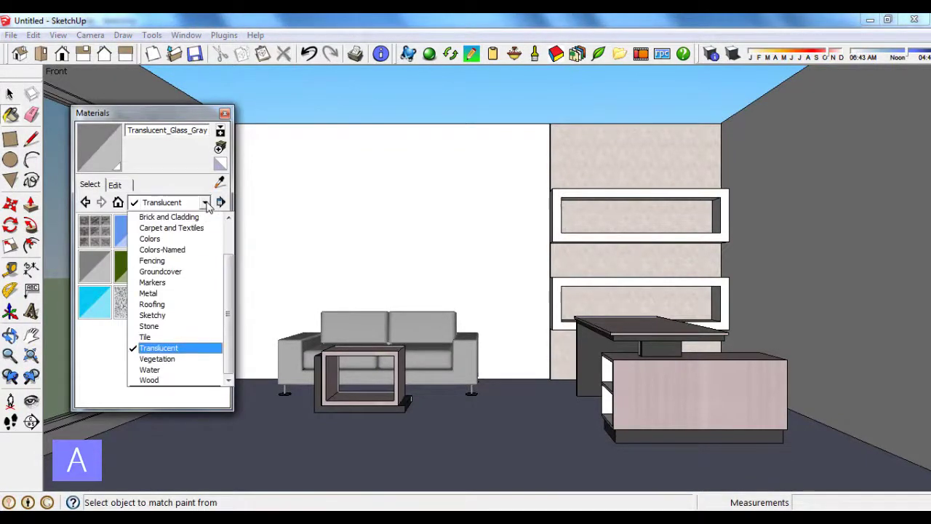
click(197, 240)
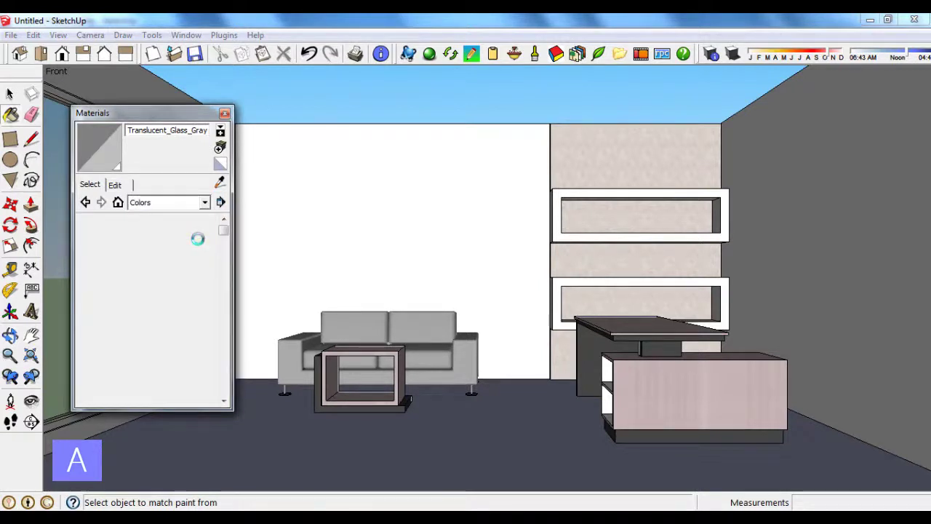
drag(223, 233, 224, 251)
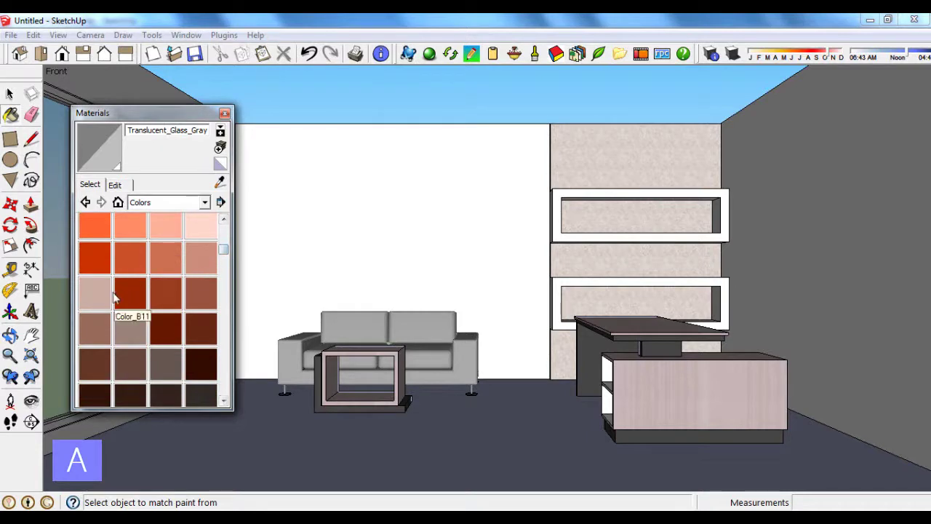
click(101, 301)
click(349, 262)
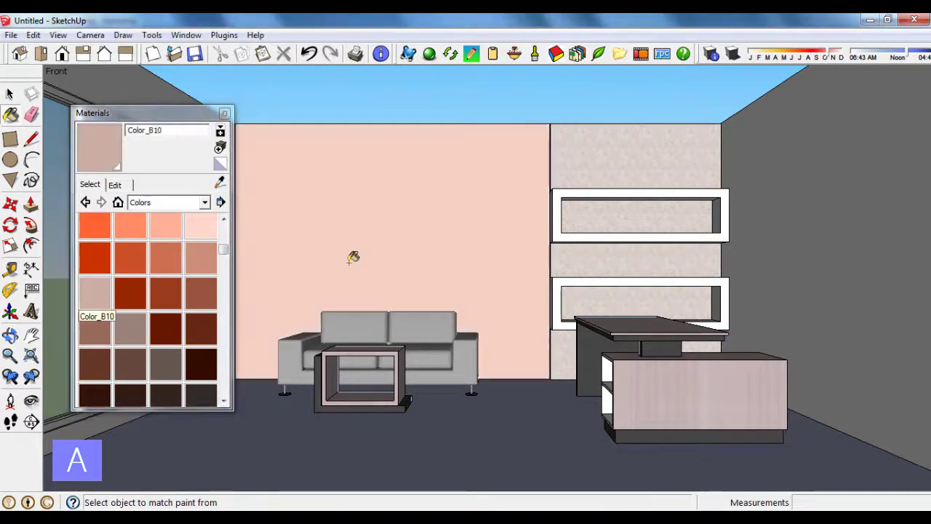
middle_drag(650, 309, 412, 248)
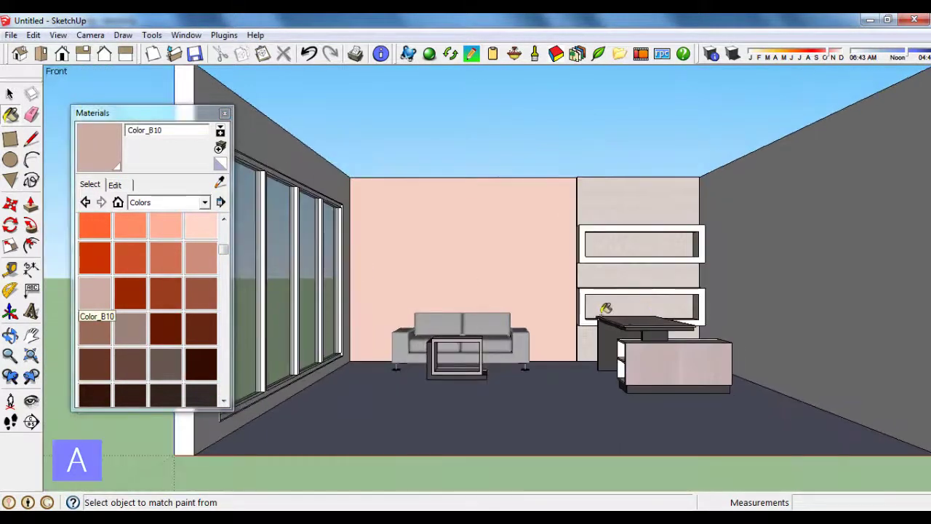
scroll(411, 281, down, 3)
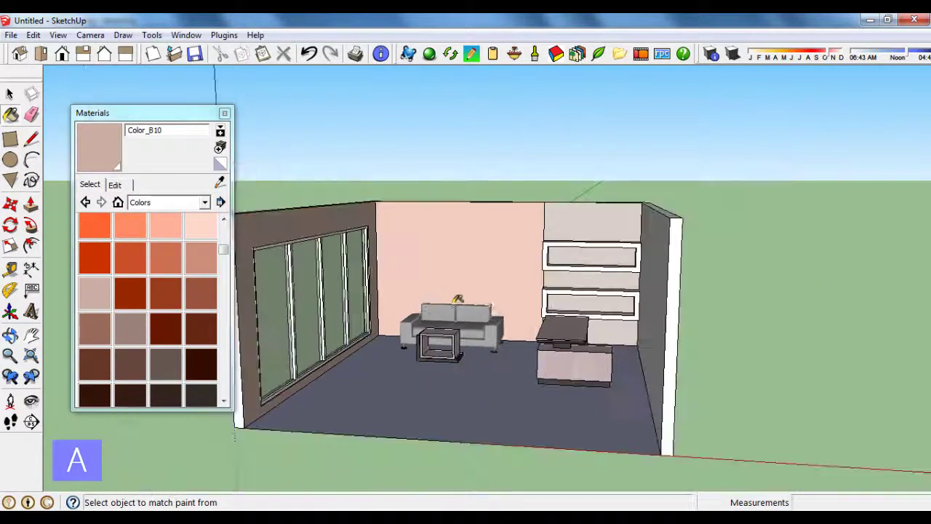
middle_drag(487, 316, 623, 342)
Step: Paint the right wall with the Textile_Leaves_Green texture from Carpet and Textiles
key(b)
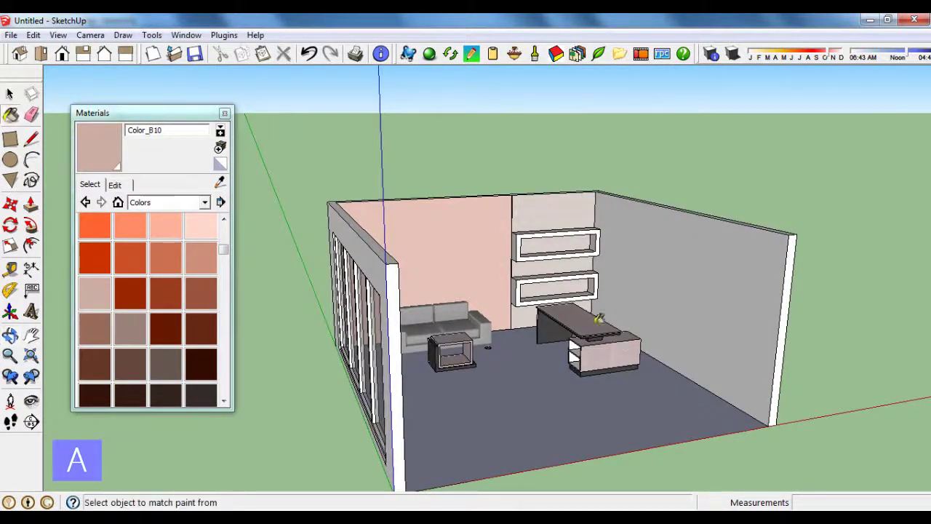
click(206, 203)
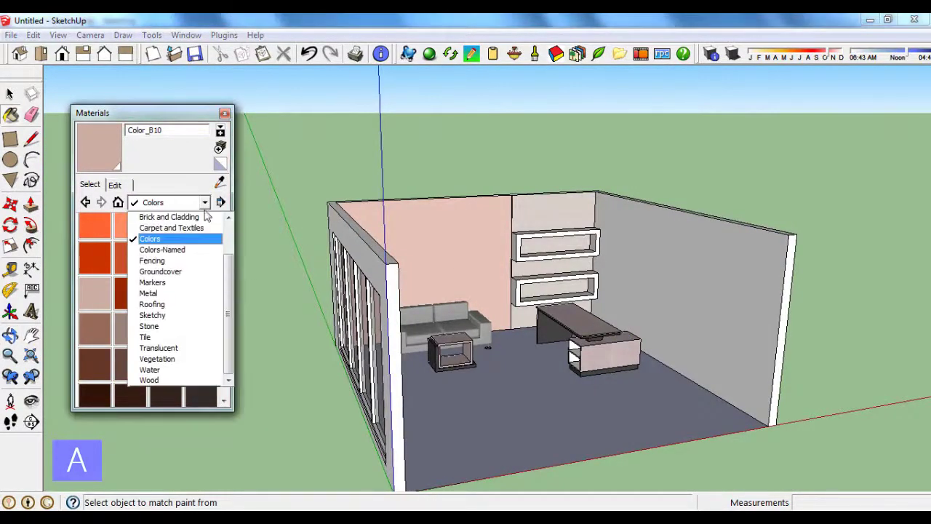
click(201, 228)
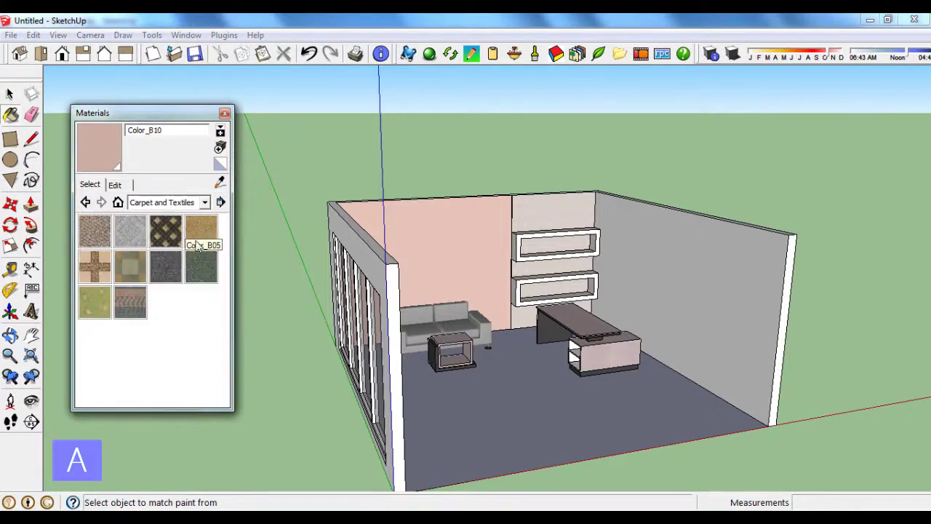
click(94, 300)
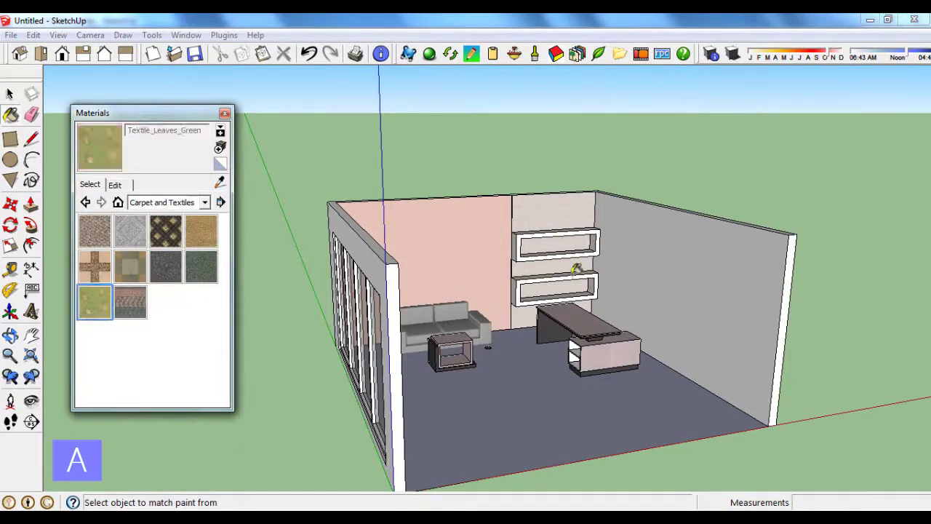
click(640, 264)
scroll(640, 264, up, 1)
scroll(655, 266, up, 3)
scroll(677, 268, up, 2)
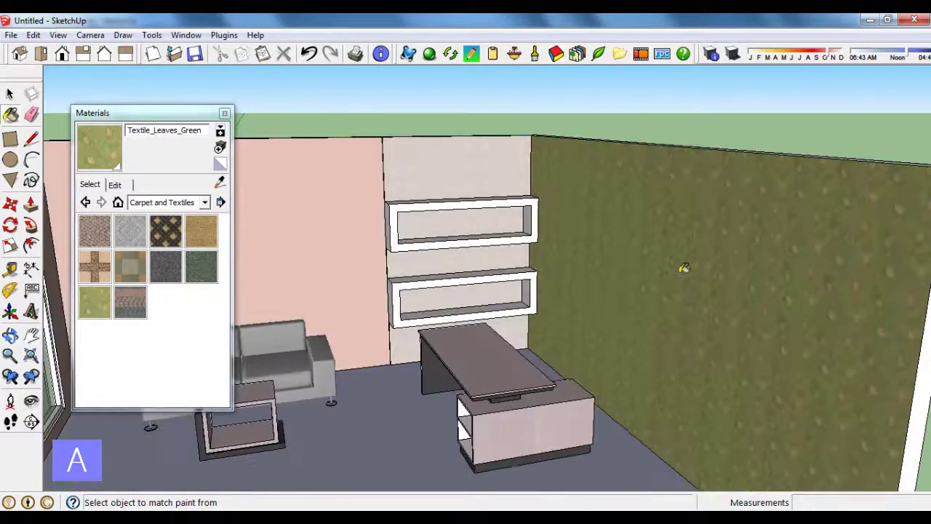
Step: Tone the leaf texture to dark grey, then view the whole room
click(115, 185)
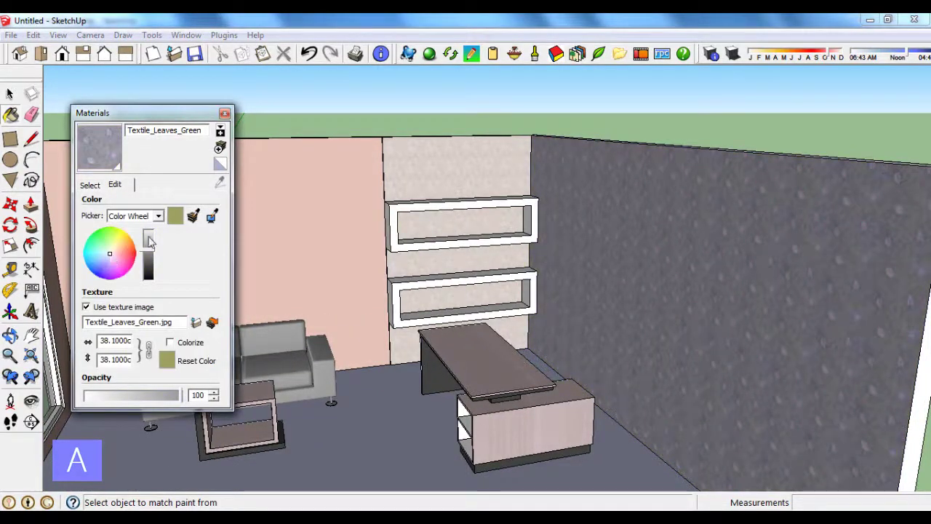
click(224, 113)
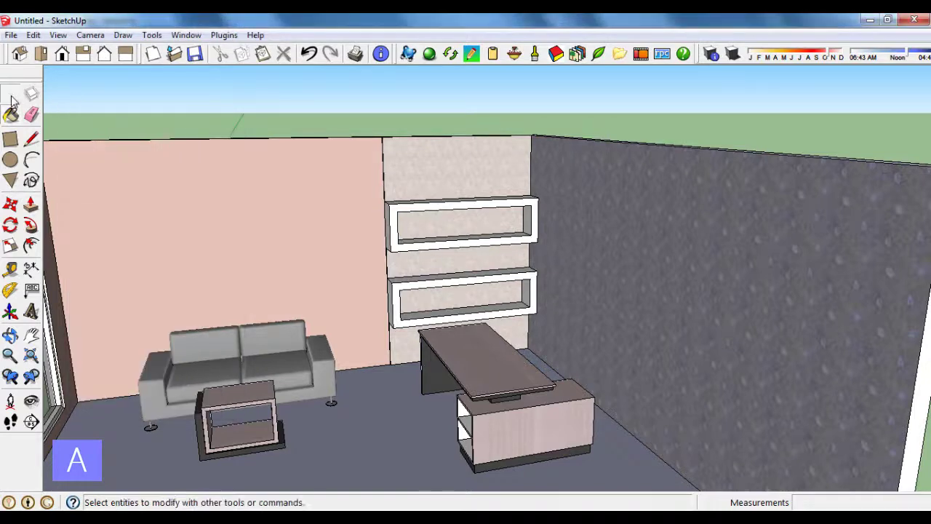
click(10, 95)
scroll(663, 263, down, 1)
scroll(663, 264, down, 2)
mouse_move(654, 274)
middle_down()
mouse_move(582, 266)
mouse_move(584, 276)
mouse_move(567, 289)
mouse_move(455, 325)
mouse_move(457, 414)
middle_up()
scroll(524, 298, down, 1)
scroll(457, 414, up, 2)
scroll(463, 409, up, 2)
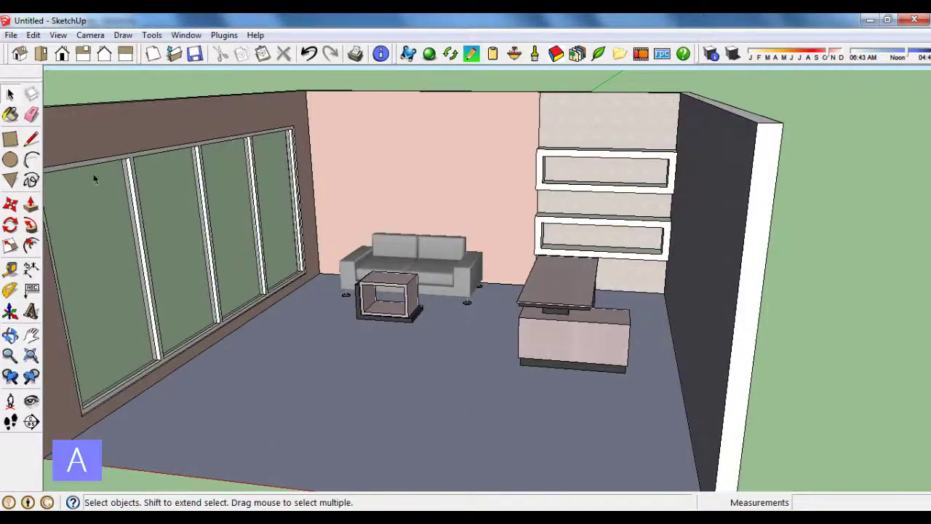
Step: List the In Model materials in the Materials browser
click(11, 115)
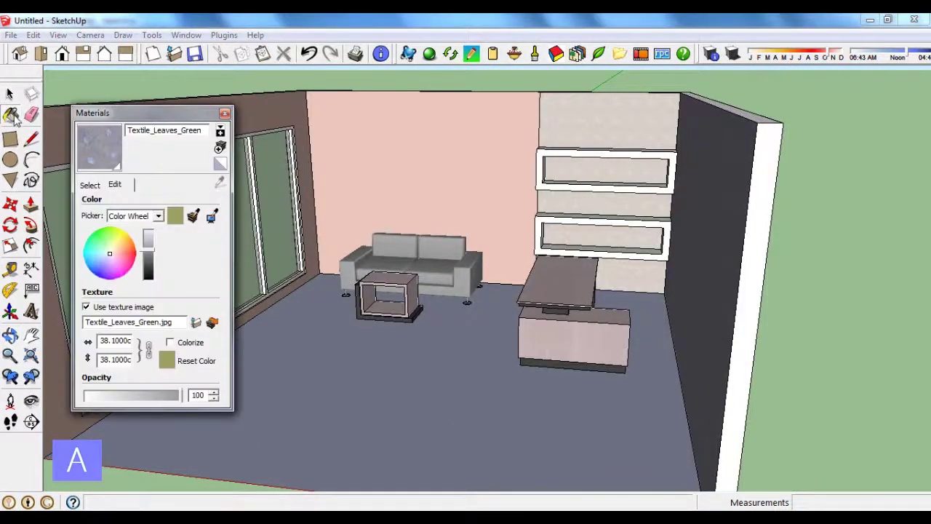
click(91, 186)
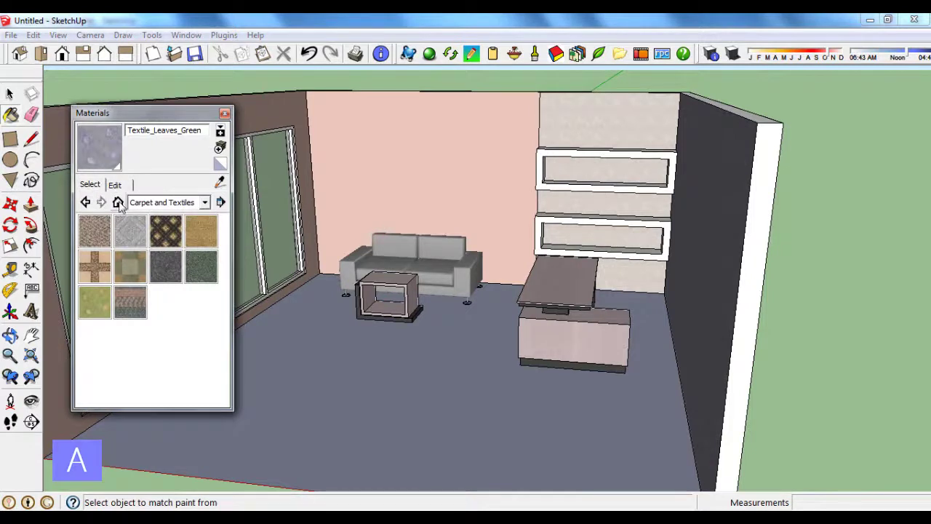
click(119, 203)
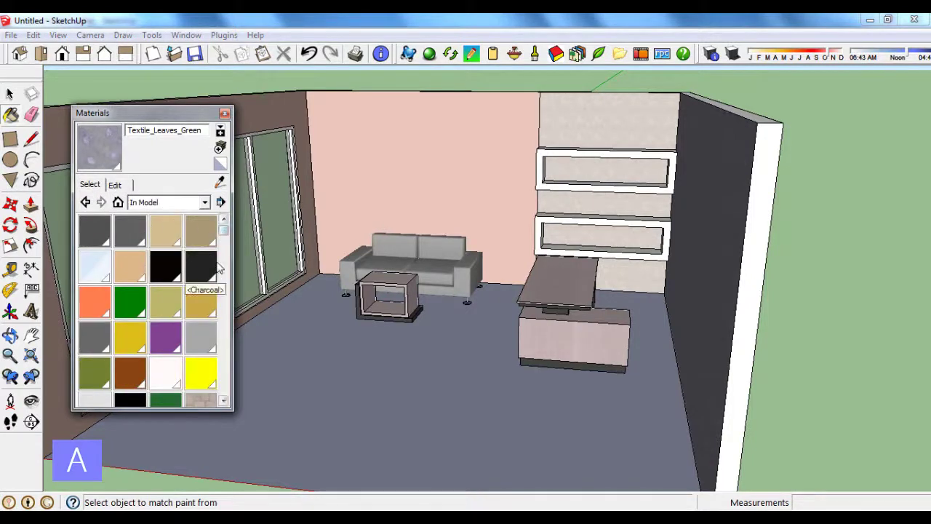
drag(222, 237, 222, 289)
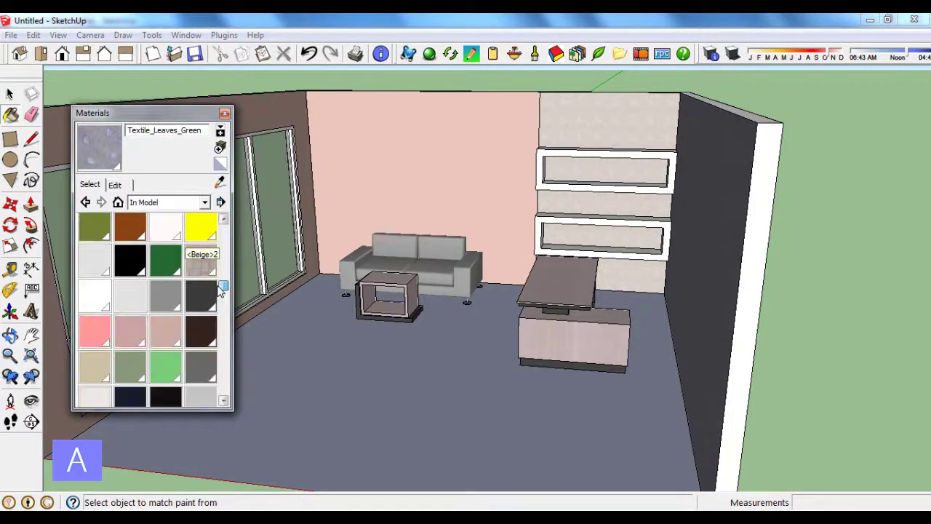
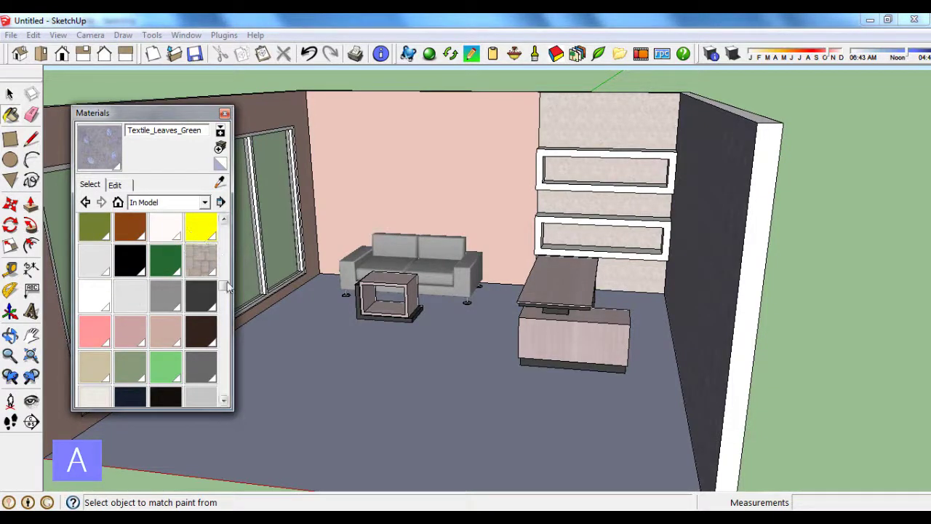
Step: Paint the room's floor with the Flexi 4 White tile material
drag(224, 288, 224, 309)
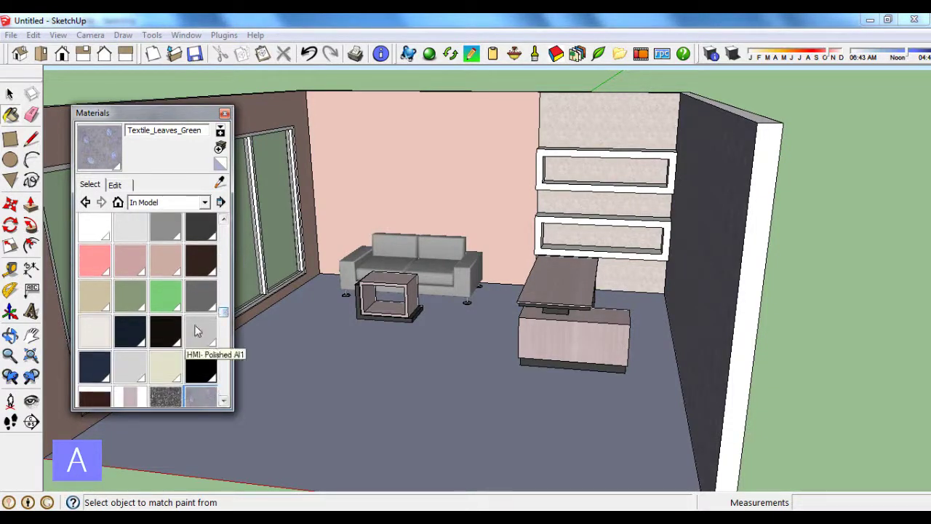
click(102, 333)
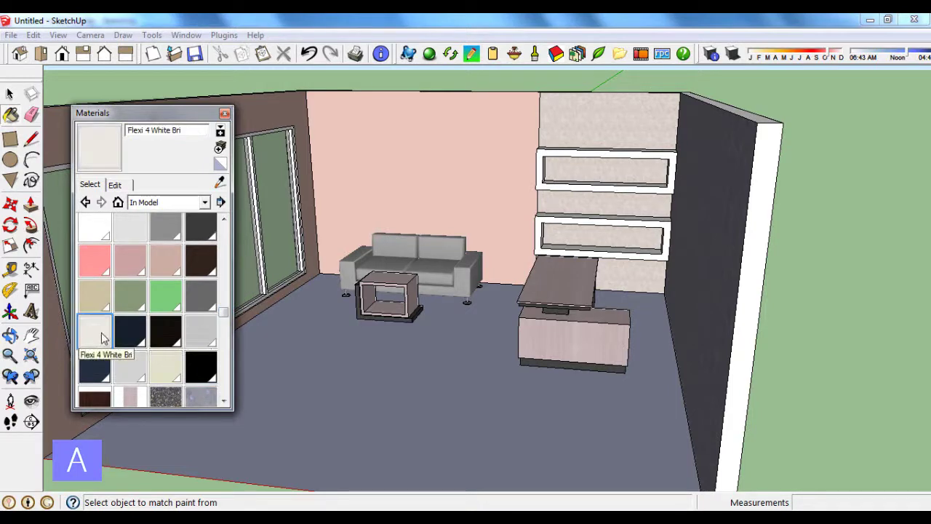
click(431, 407)
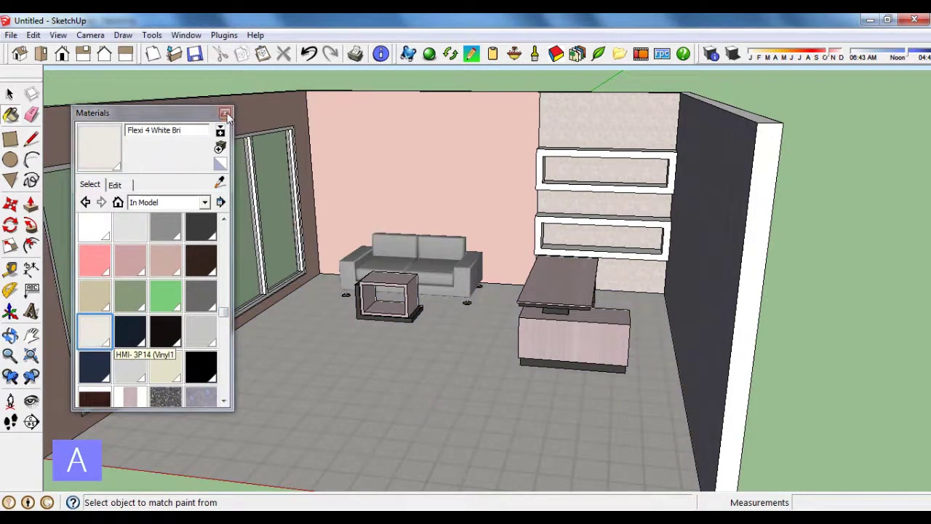
click(225, 114)
Step: Orbit around the room to inspect the tiled floor, shelves and desk
click(10, 94)
scroll(509, 291, down, 3)
mouse_move(582, 327)
middle_down()
mouse_move(697, 332)
mouse_move(701, 342)
middle_up()
scroll(618, 356, up, 2)
scroll(536, 378, up, 2)
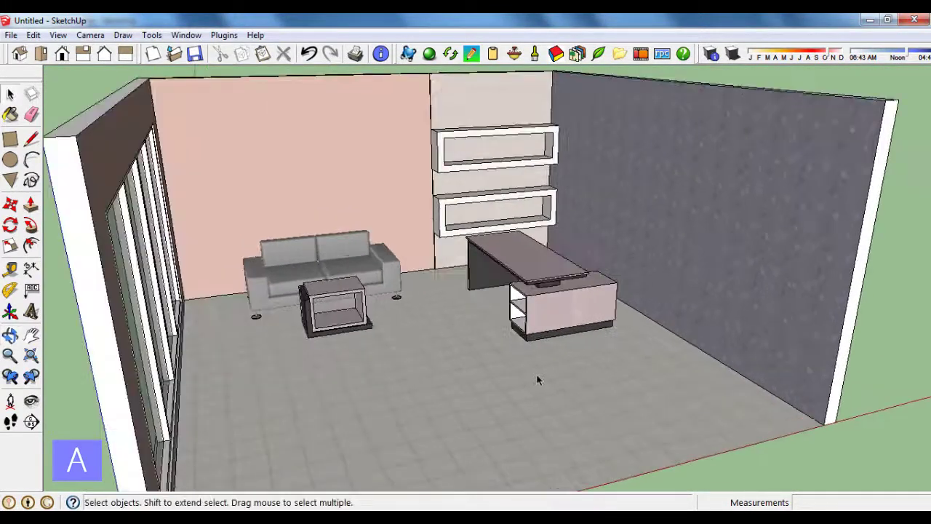
scroll(538, 379, down, 3)
middle_drag(538, 379, 407, 376)
scroll(403, 376, up, 2)
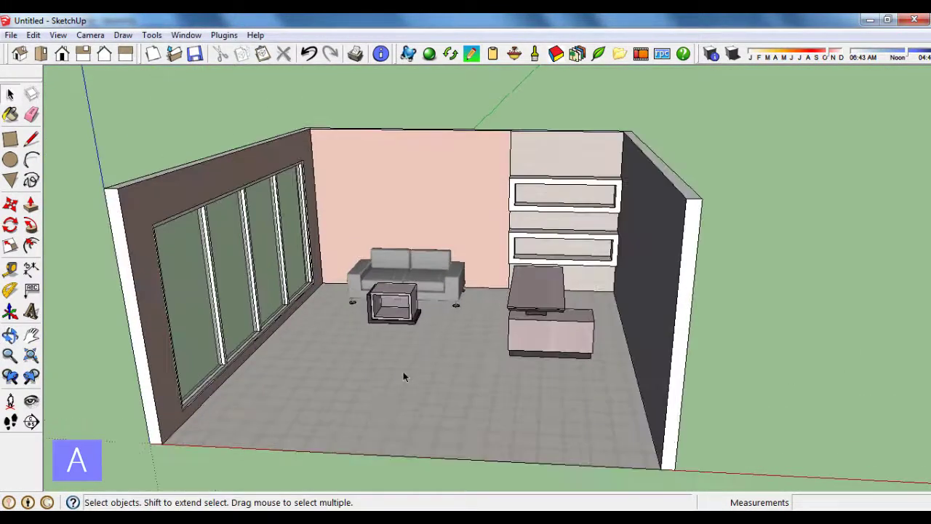
scroll(404, 375, up, 1)
scroll(404, 373, down, 2)
mouse_move(418, 376)
middle_down()
mouse_move(615, 333)
mouse_move(619, 249)
middle_up()
scroll(619, 249, up, 2)
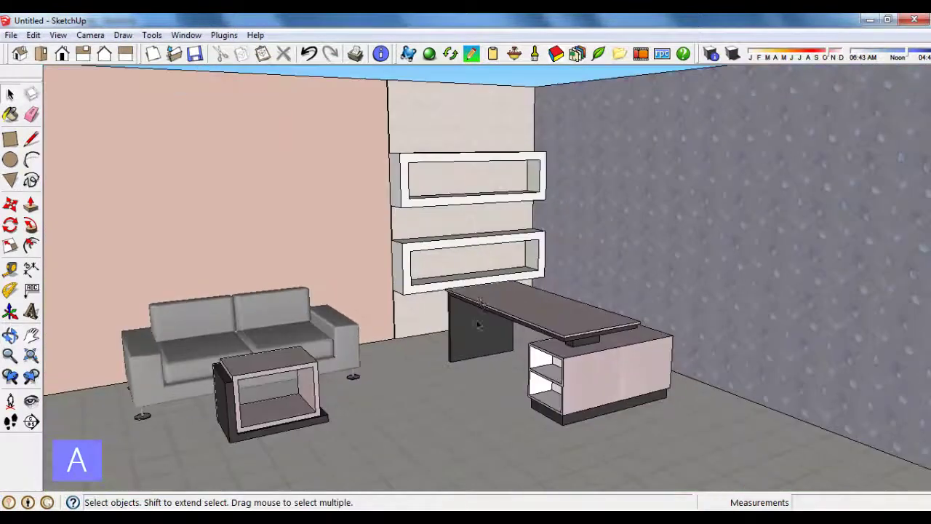
scroll(483, 248, down, 1)
scroll(483, 247, up, 2)
middle_drag(483, 247, 439, 254)
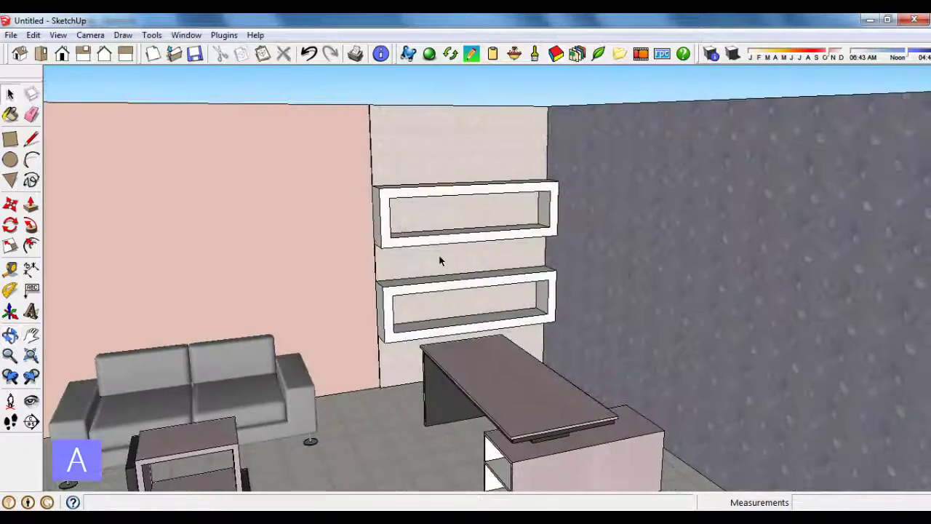
Step: Choose the Book 3 component from the In Model components list
click(187, 35)
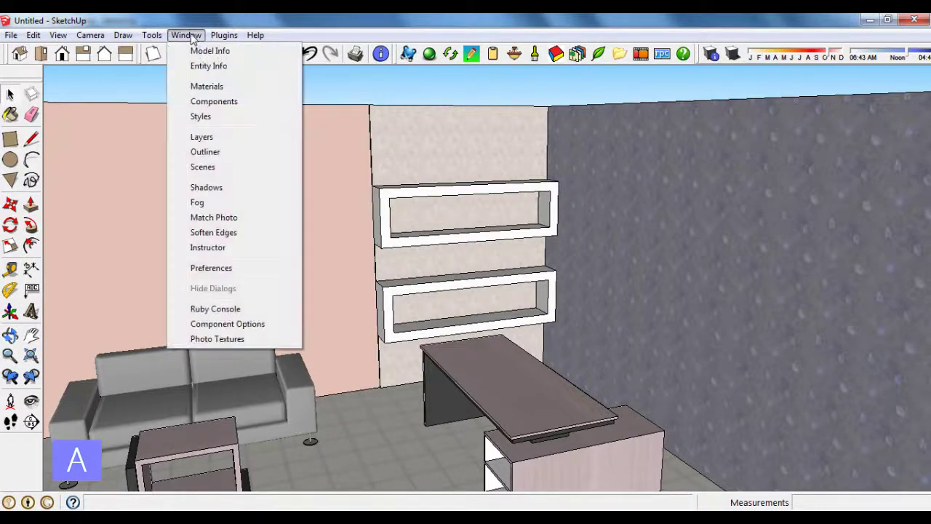
click(213, 100)
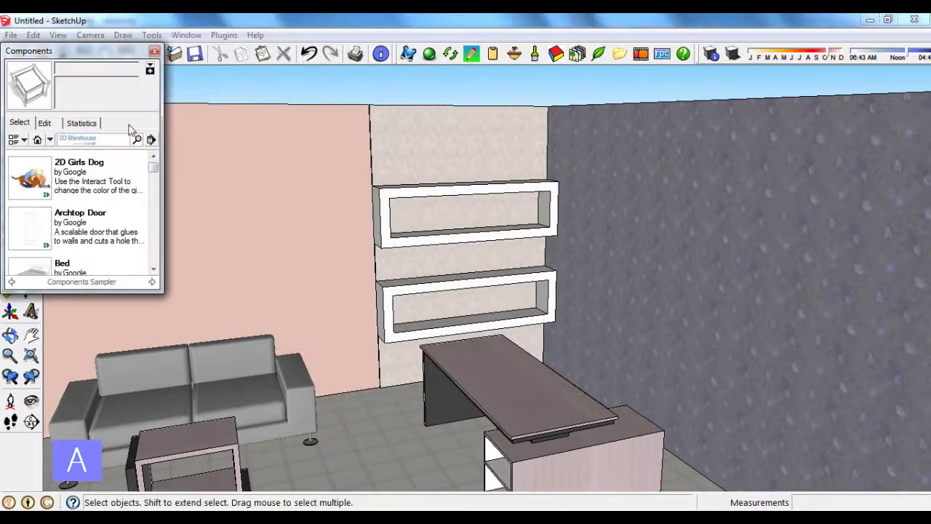
click(37, 140)
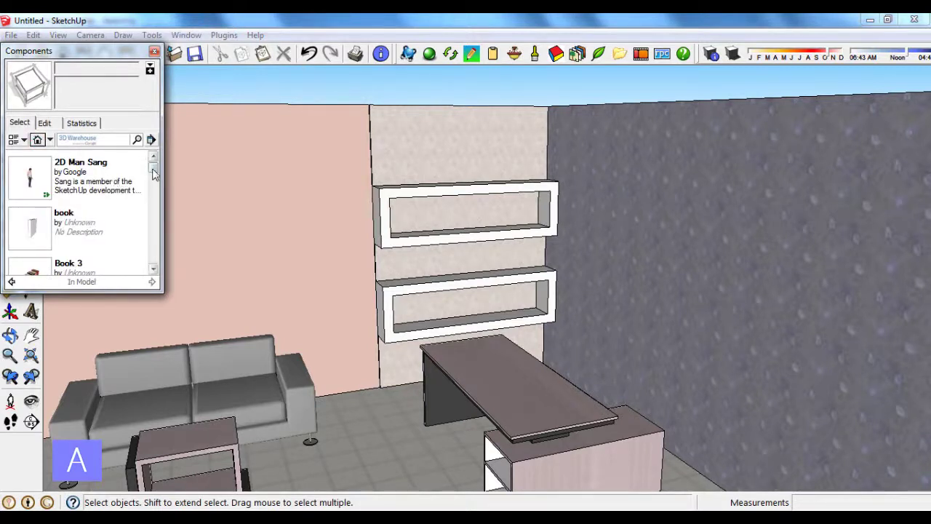
drag(153, 171, 154, 182)
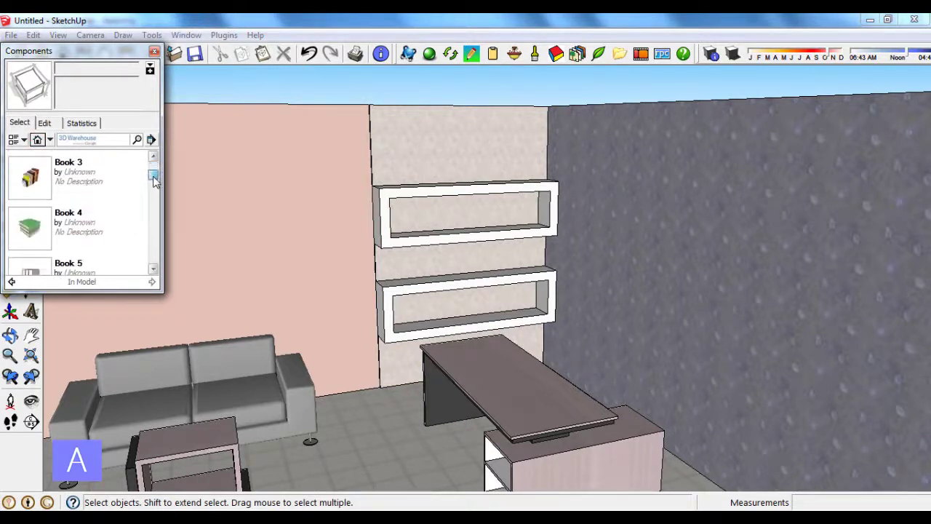
click(31, 191)
Step: Place the Book 3 books on the upper wall shelf and shift them 2 cm along it
scroll(499, 284, up, 2)
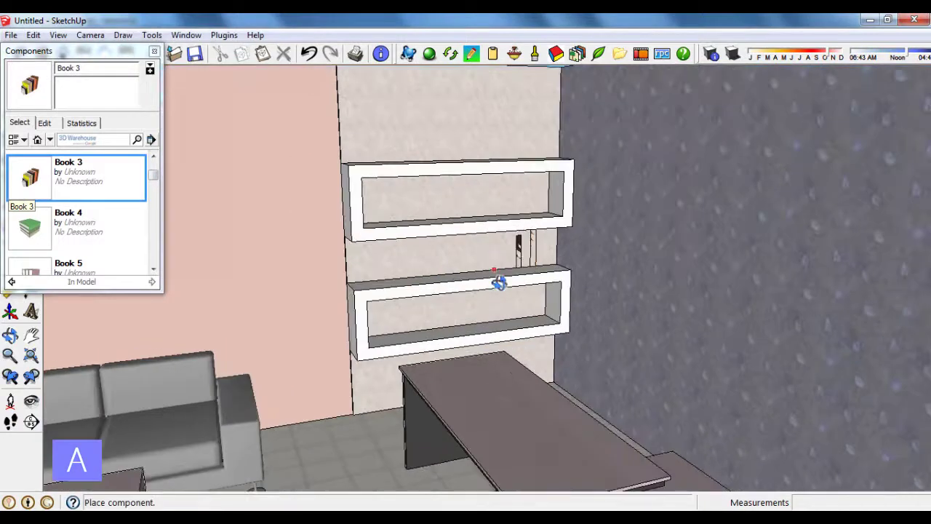
middle_drag(499, 284, 494, 318)
scroll(536, 202, up, 2)
scroll(522, 210, up, 3)
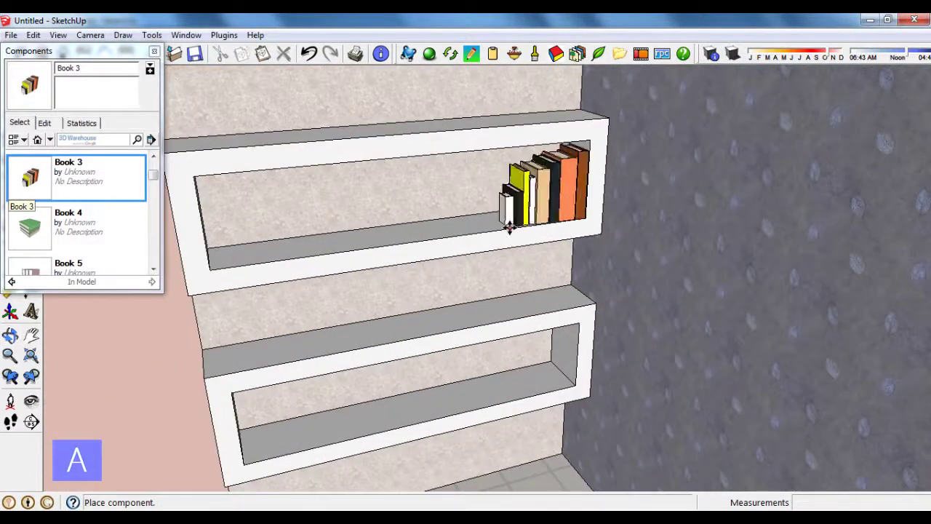
click(494, 217)
middle_drag(494, 217, 564, 220)
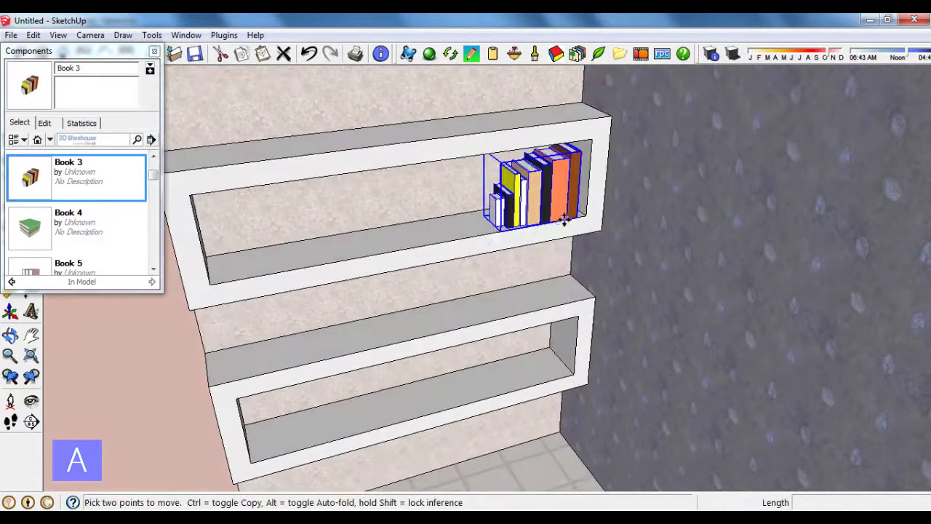
scroll(564, 219, up, 2)
scroll(572, 219, up, 2)
click(578, 220)
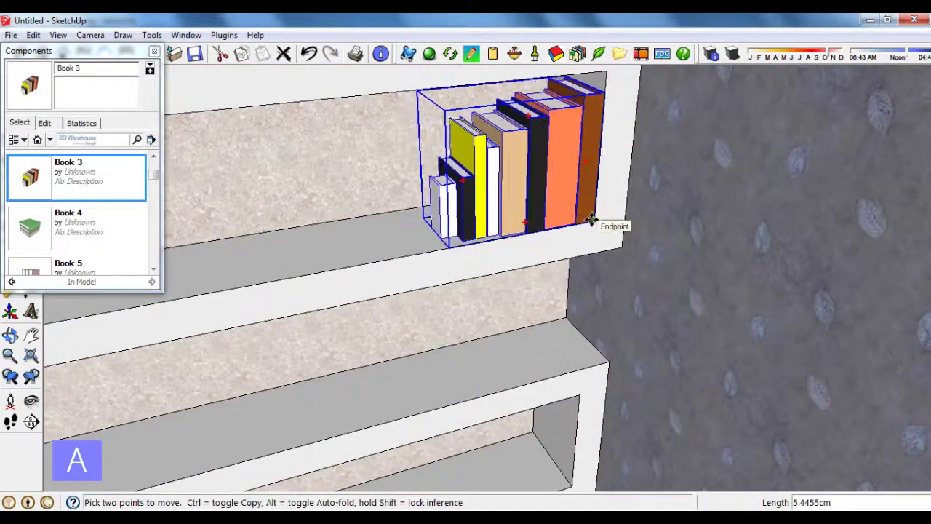
text(2)
key(Return)
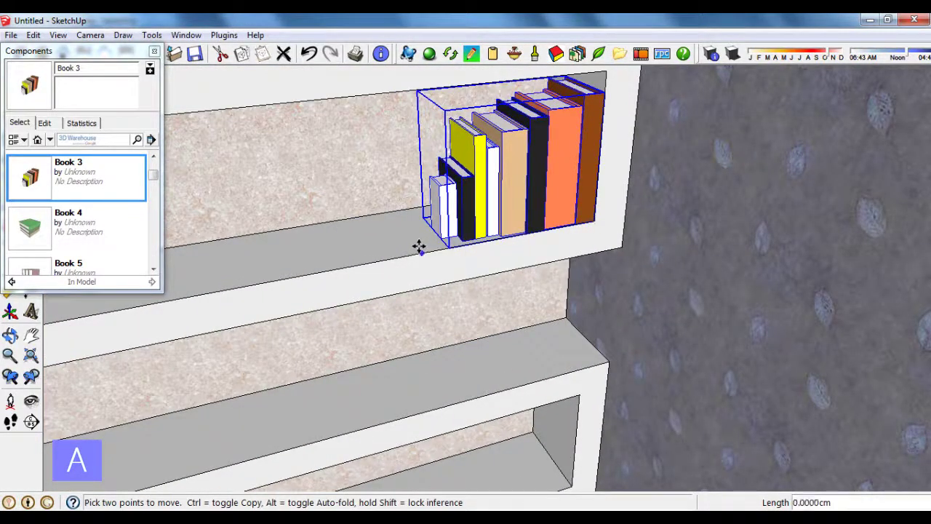
Step: Copy the books with Move and Ctrl down onto the lower shelf
click(154, 51)
click(10, 94)
mouse_move(509, 218)
middle_down()
mouse_move(564, 207)
mouse_move(541, 227)
middle_up()
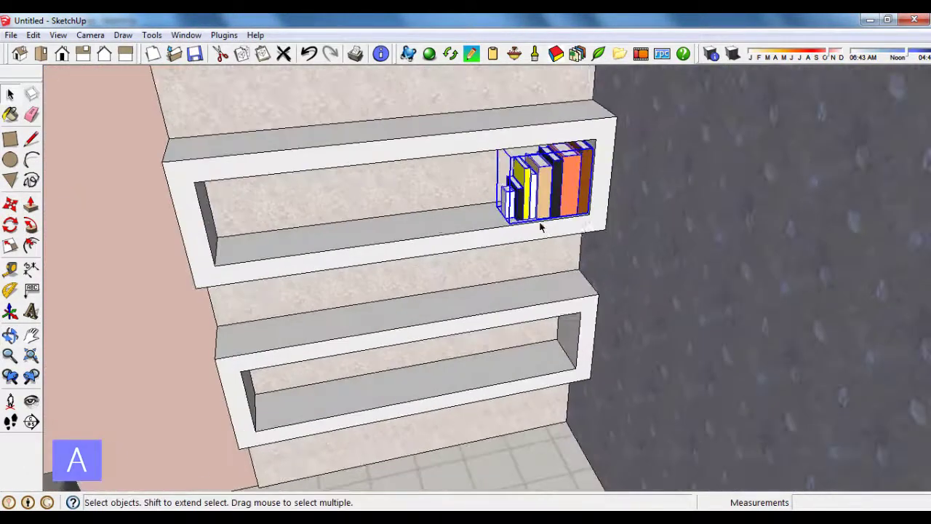
click(10, 206)
scroll(536, 232, up, 2)
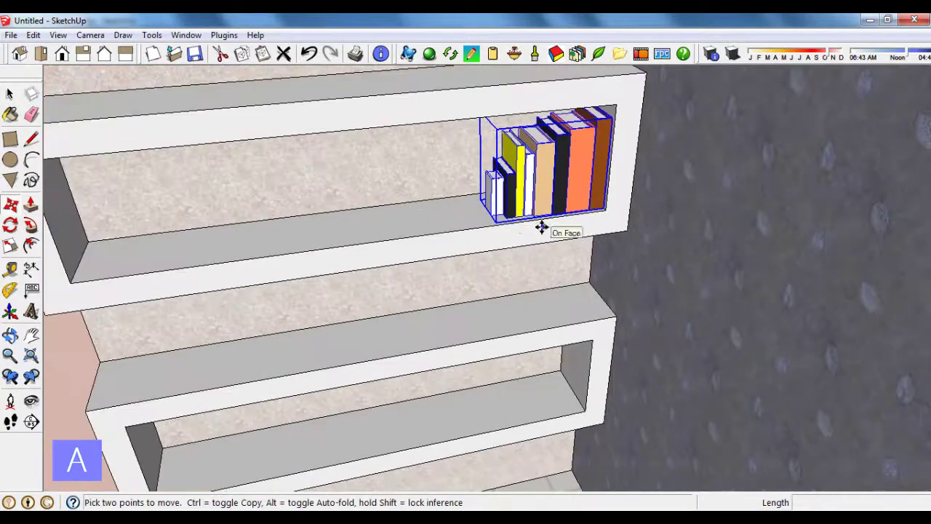
key(ctrl)
click(502, 227)
scroll(510, 218, down, 3)
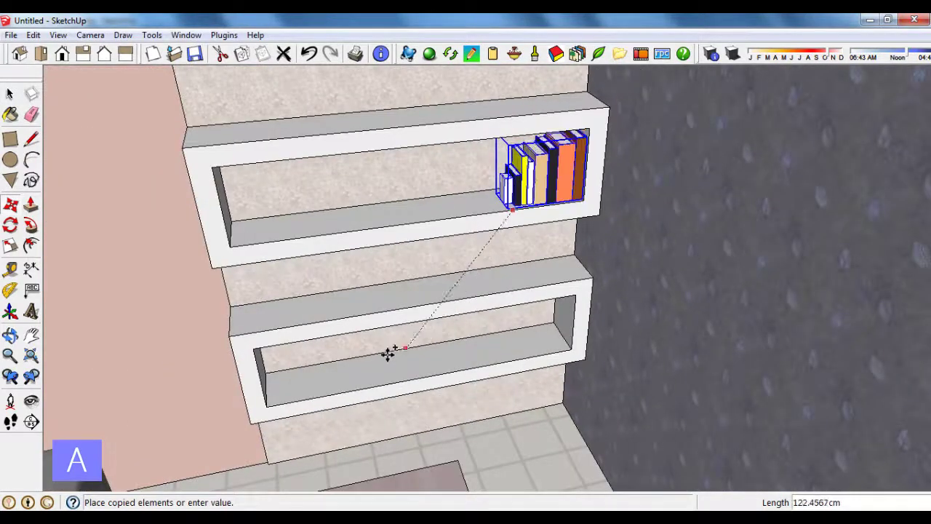
click(347, 394)
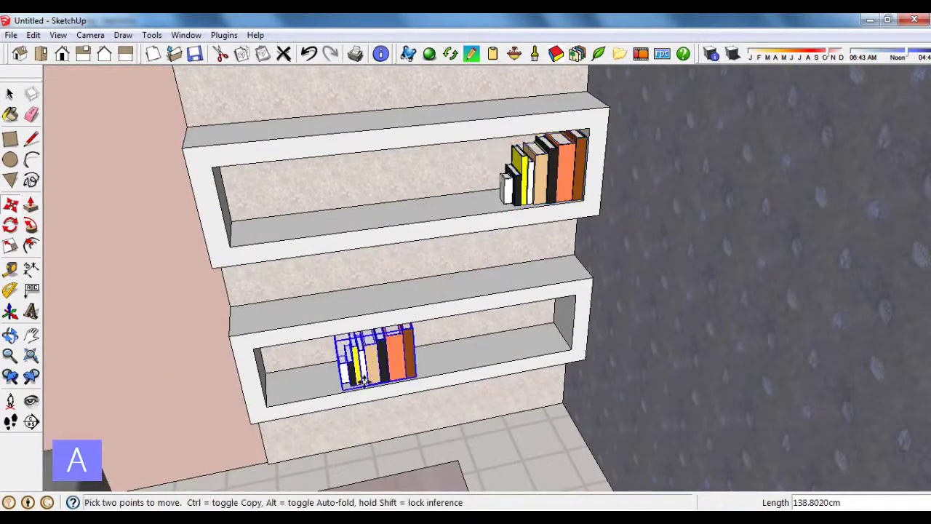
scroll(364, 374, up, 2)
scroll(364, 375, up, 2)
Step: Flip the copied books along their green, red, then green axes
click(9, 94)
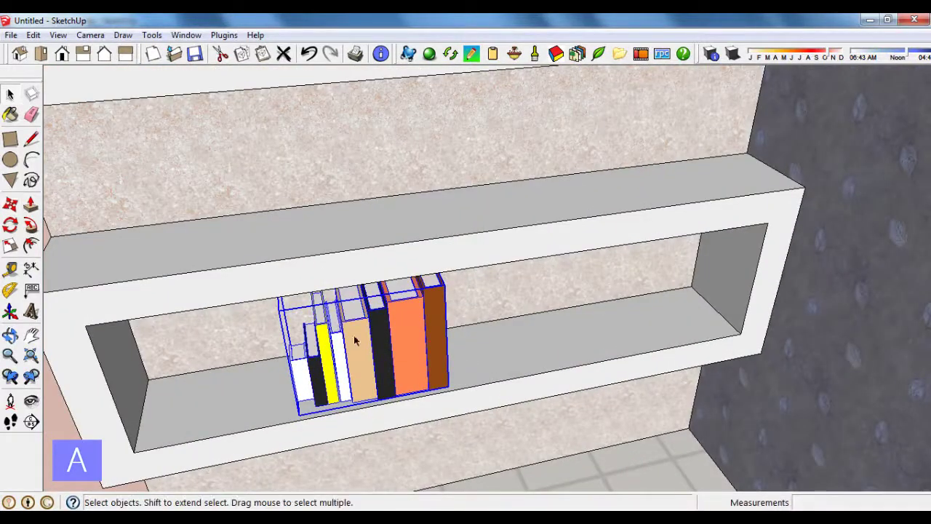
right_click(380, 354)
mouse_move(421, 450)
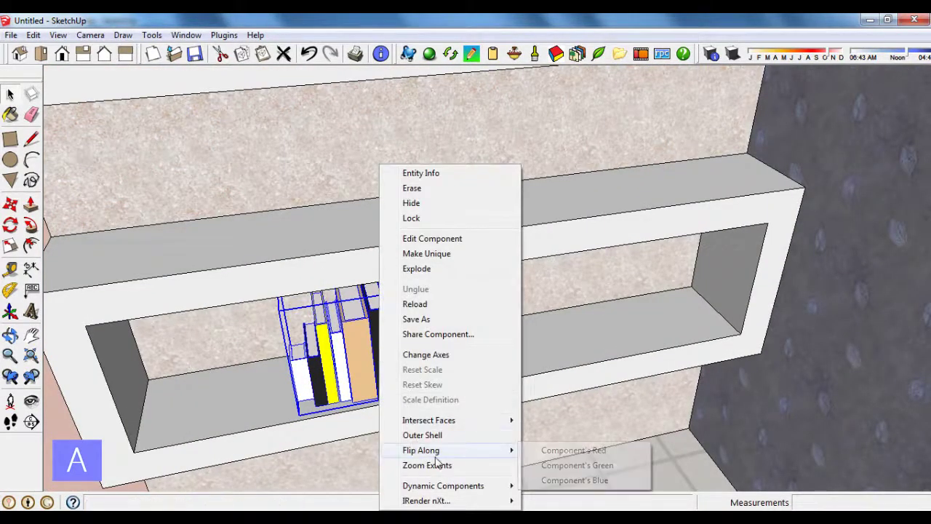
click(580, 466)
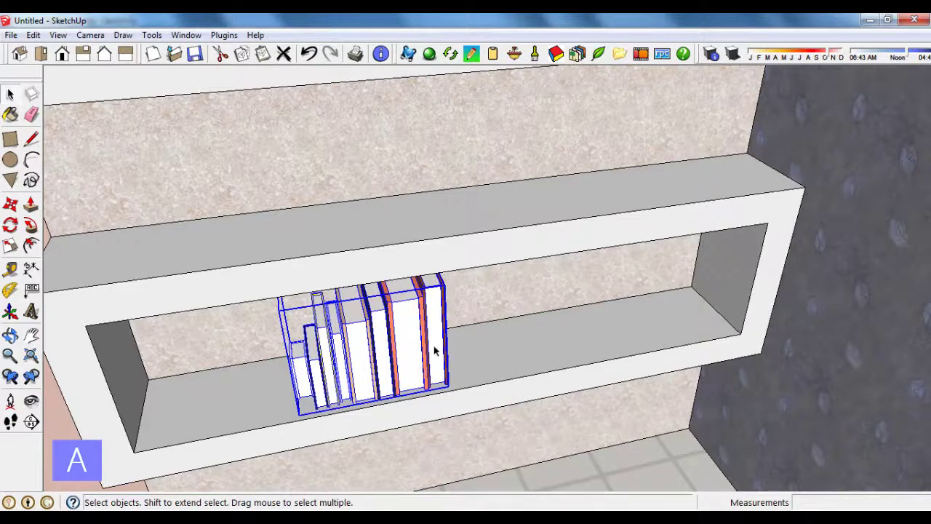
right_click(396, 333)
mouse_move(438, 450)
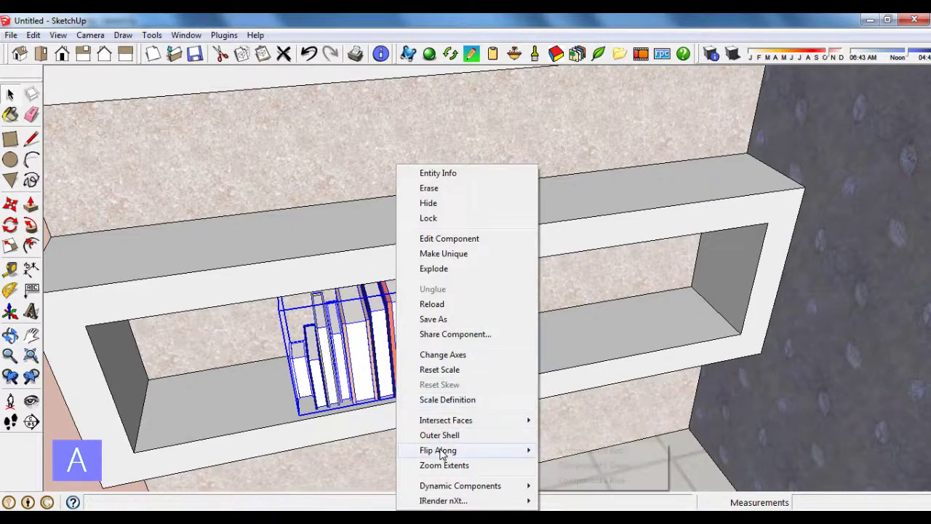
click(601, 453)
scroll(409, 378, up, 2)
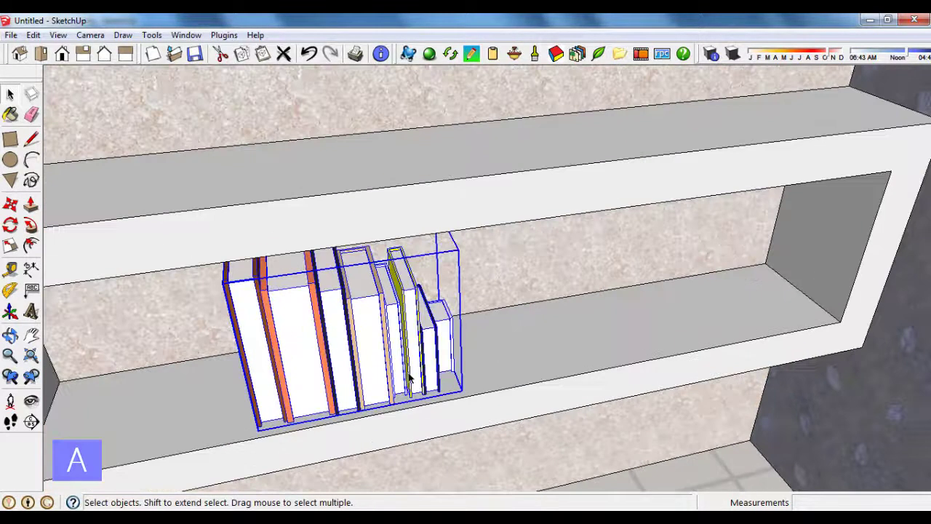
scroll(410, 377, down, 3)
middle_drag(410, 377, 397, 349)
right_click(397, 349)
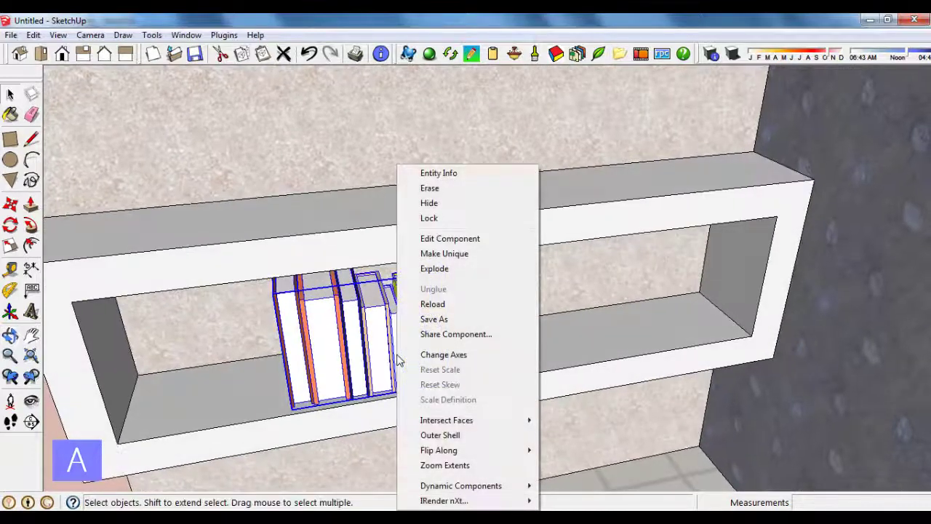
mouse_move(439, 450)
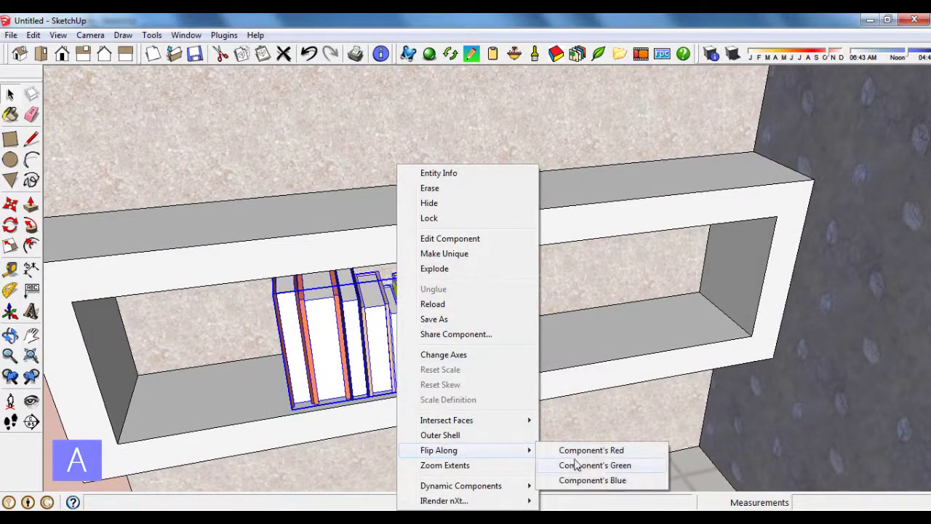
click(591, 466)
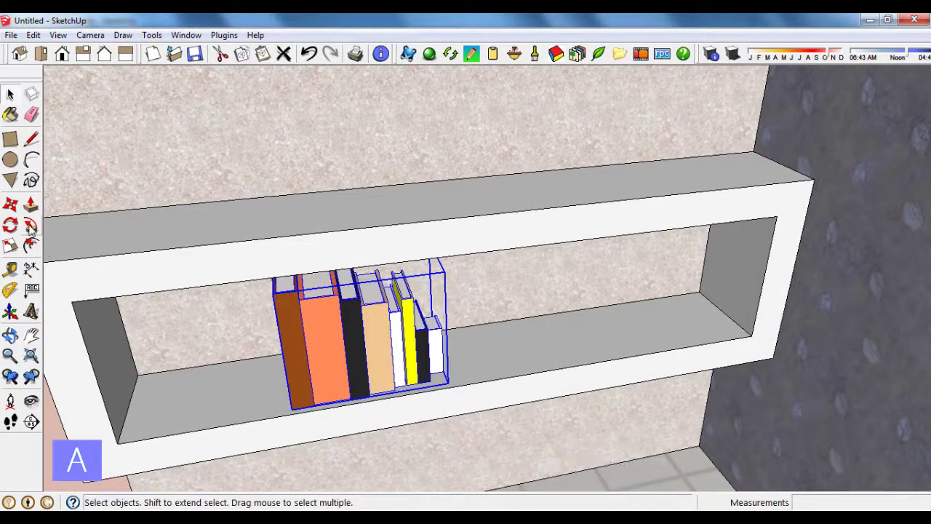
Step: Slide the flipped books into the left corner of the lower shelf
click(10, 205)
scroll(299, 420, up, 2)
click(291, 412)
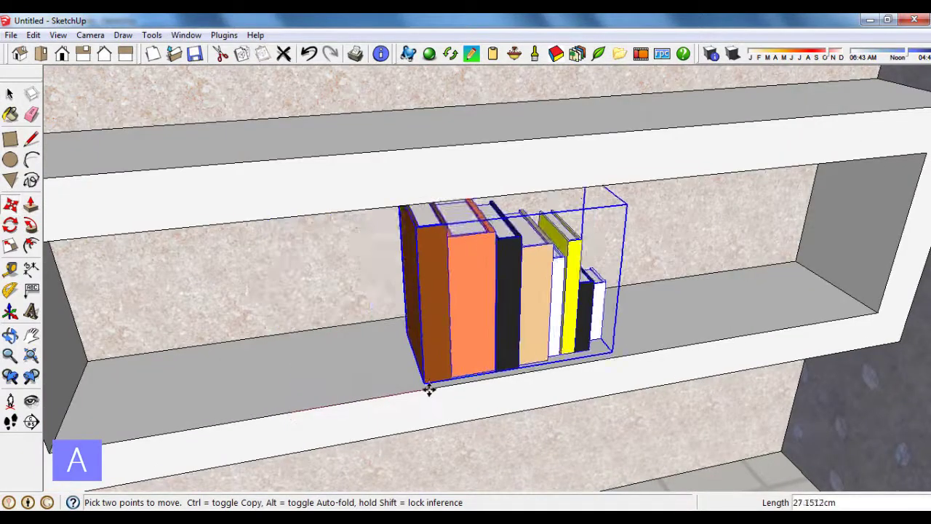
scroll(327, 400, down, 3)
click(154, 433)
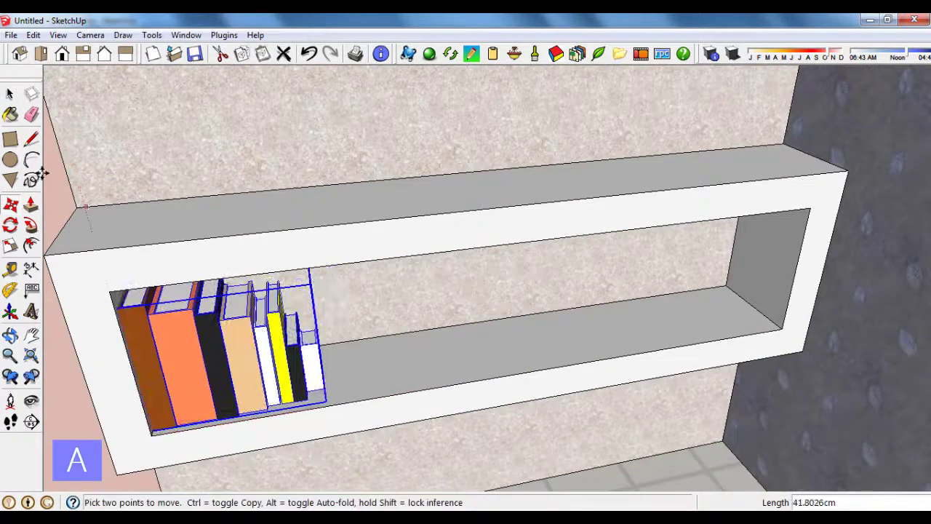
Step: Explode the book group and select the tan book on its own
click(9, 94)
scroll(278, 344, down, 2)
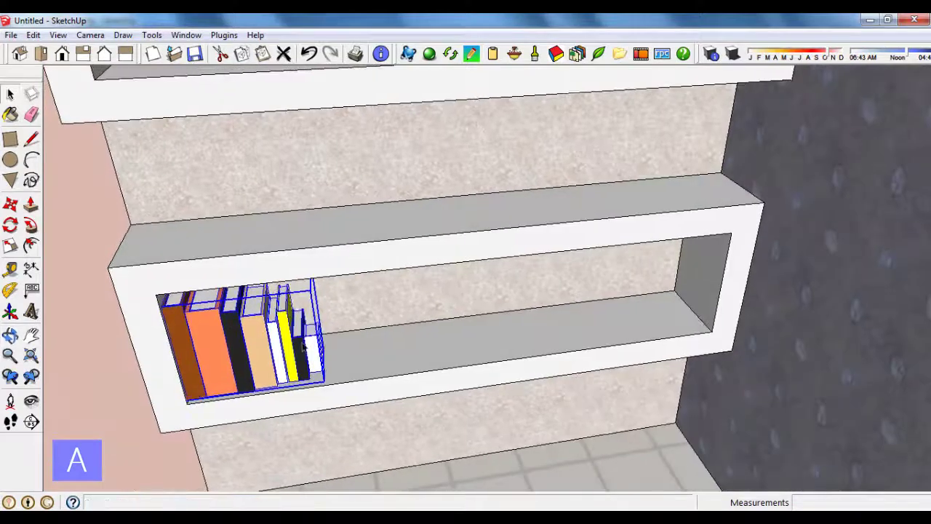
scroll(279, 344, up, 3)
right_click(260, 349)
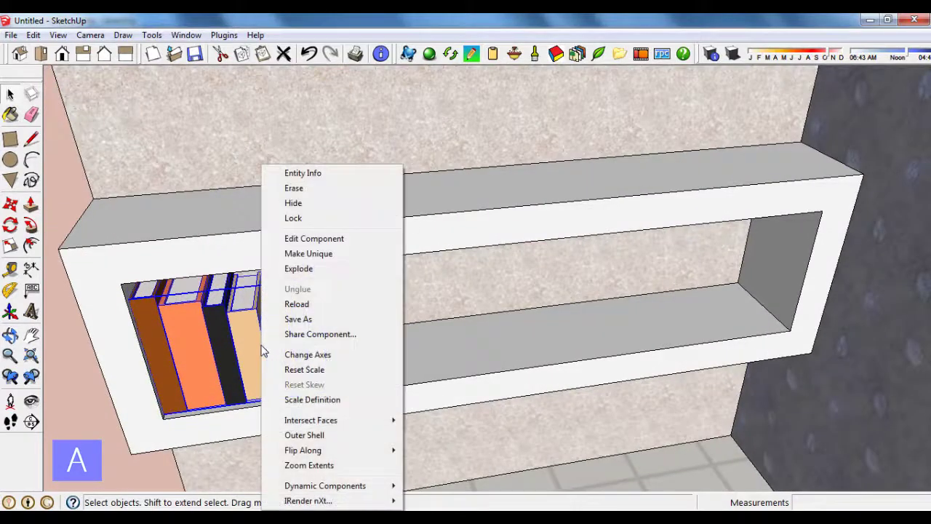
click(315, 271)
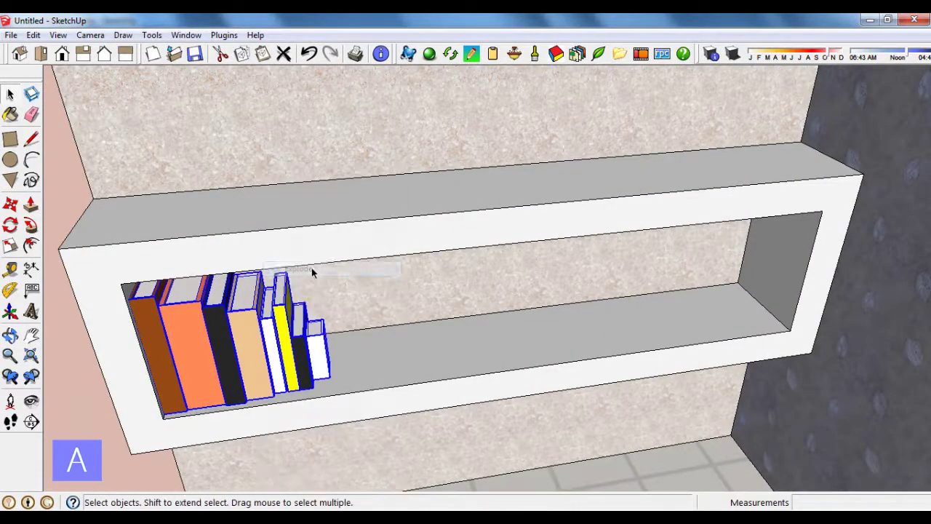
click(265, 376)
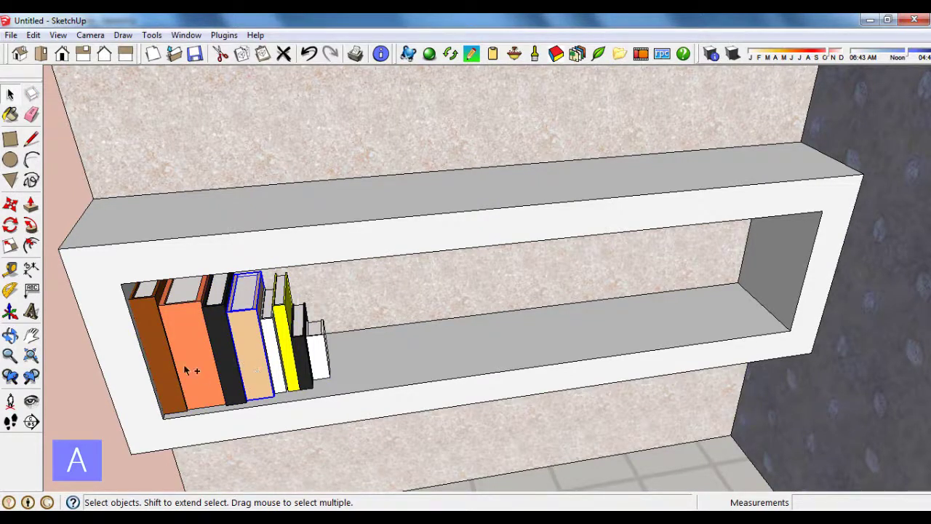
Step: Copy the tan book four times into a row at the lower shelf's right end
click(11, 205)
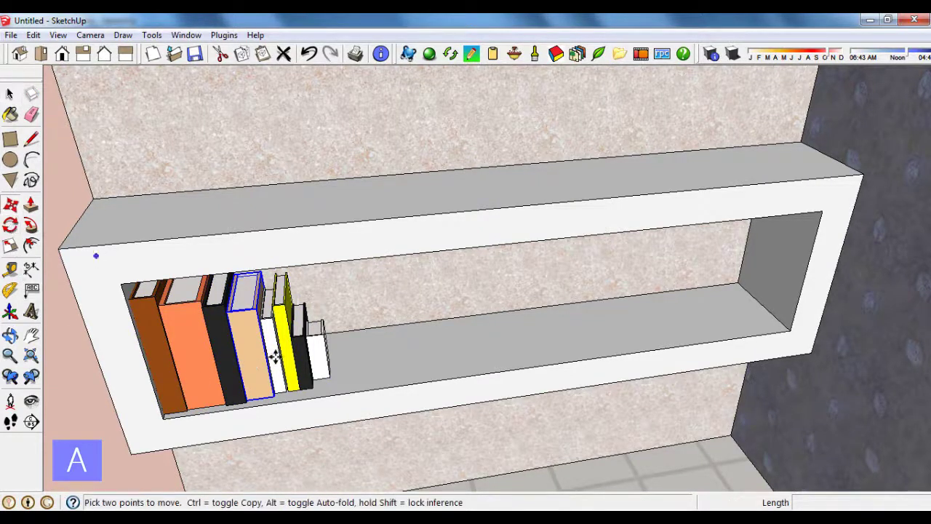
key(ctrl)
click(275, 394)
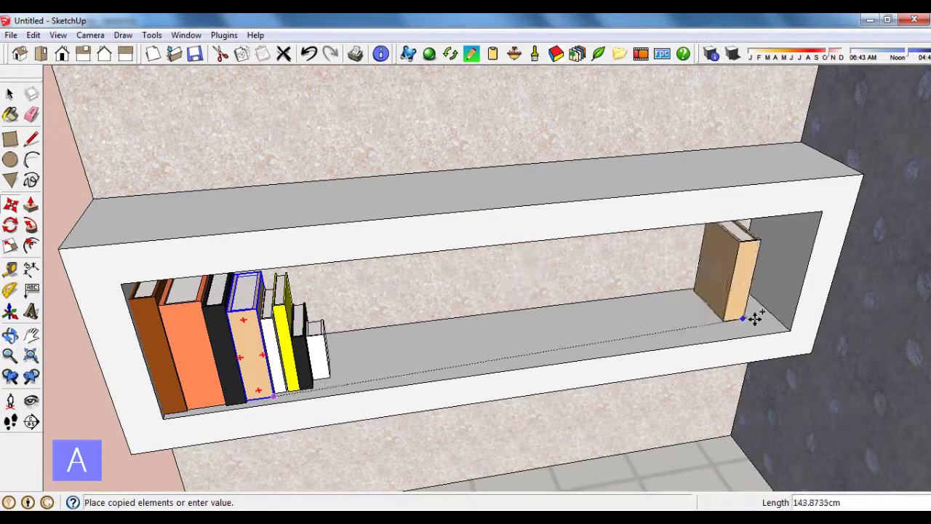
click(784, 322)
scroll(786, 323, up, 3)
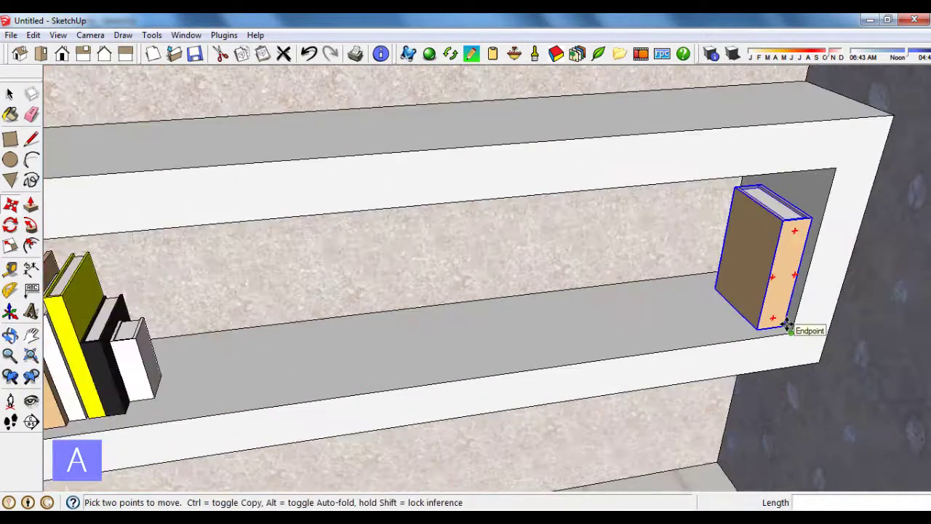
ctrl+click(782, 329)
click(756, 328)
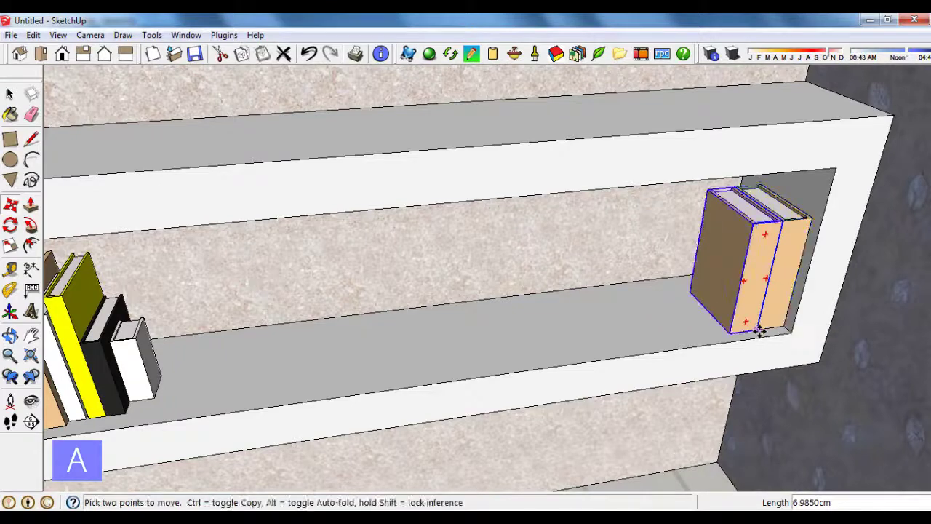
ctrl+click(759, 328)
click(731, 335)
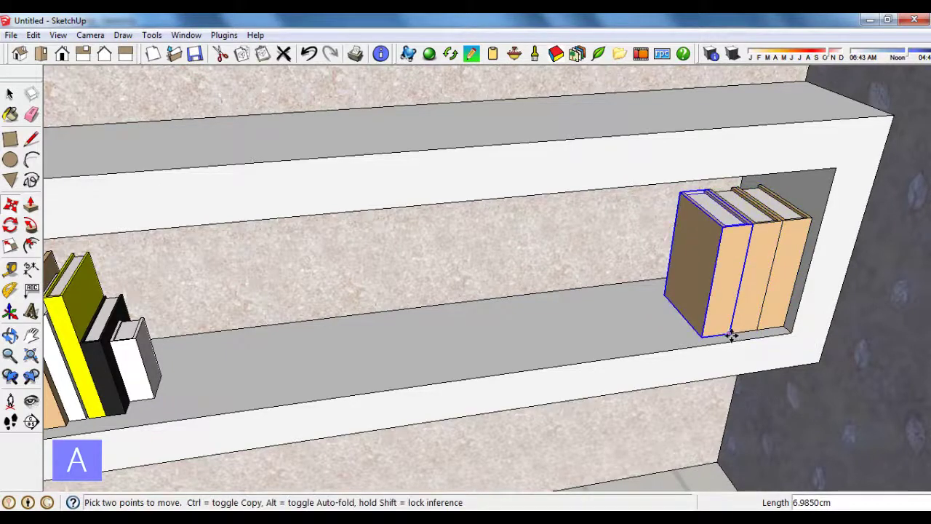
ctrl+click(732, 333)
click(704, 336)
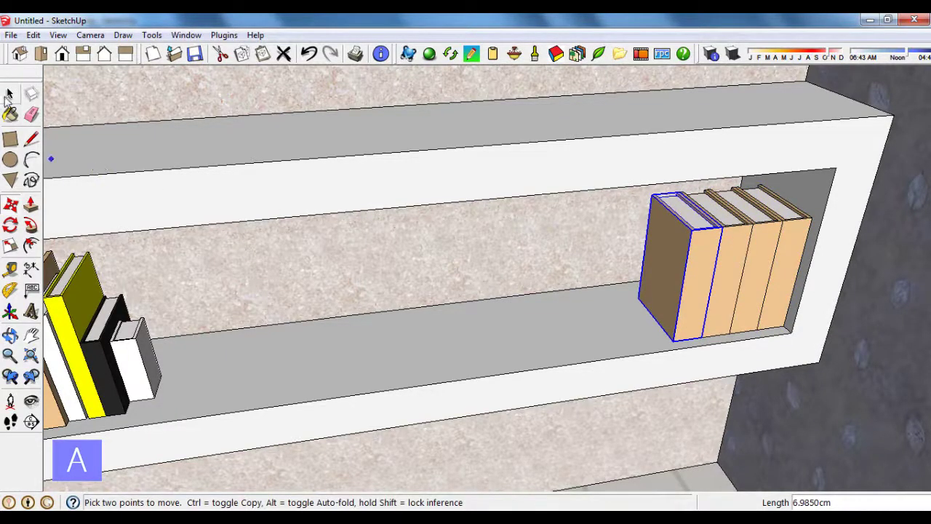
Step: Orbit around the lower bookshelf and select the yellow book
click(8, 97)
scroll(743, 289, down, 3)
middle_drag(743, 289, 631, 315)
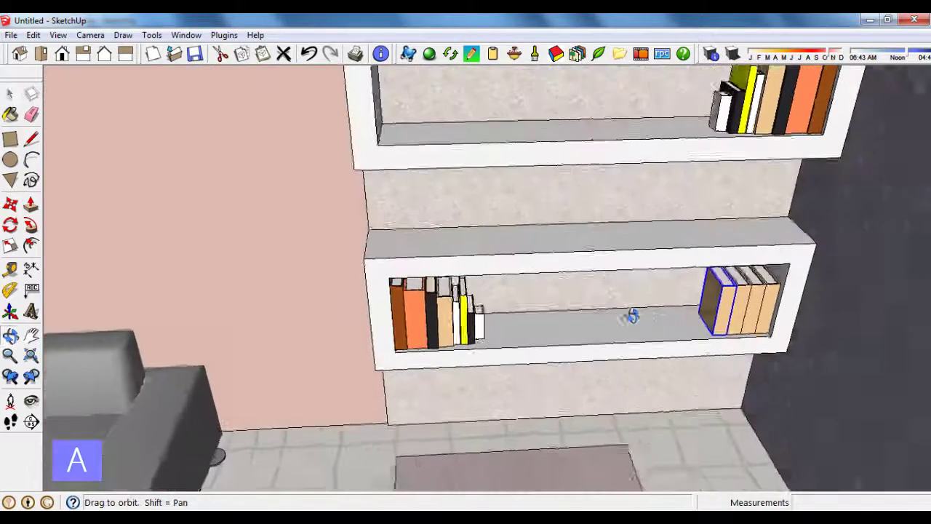
scroll(502, 315, up, 2)
scroll(502, 316, up, 2)
mouse_move(502, 316)
middle_down()
mouse_move(528, 318)
mouse_move(481, 329)
middle_up()
click(476, 329)
scroll(518, 338, up, 2)
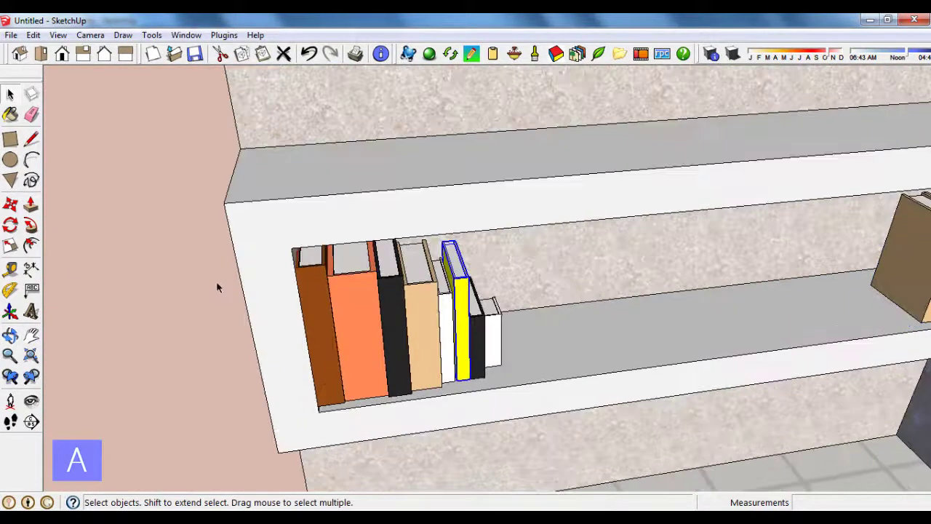
Step: Copy the yellow book next to the tan books at the shelf's right end
click(10, 204)
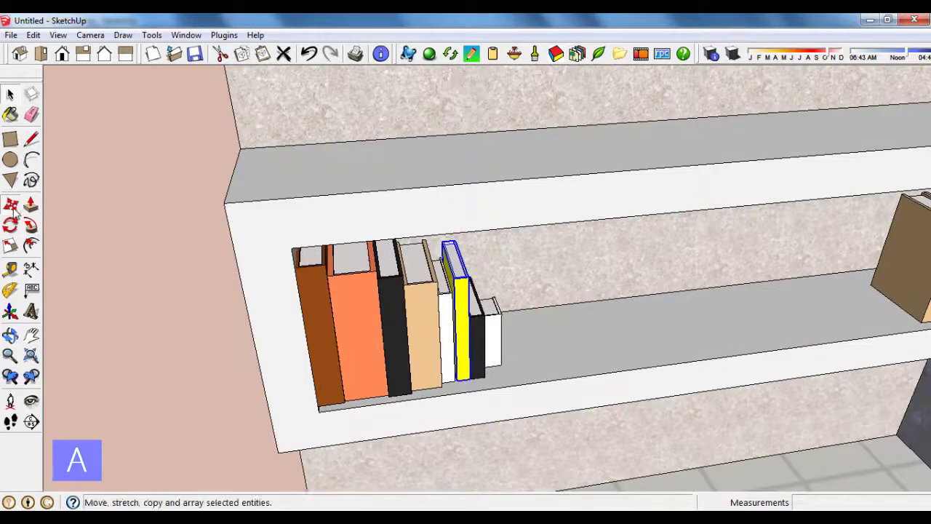
click(469, 378)
scroll(473, 357, down, 3)
key(ctrl)
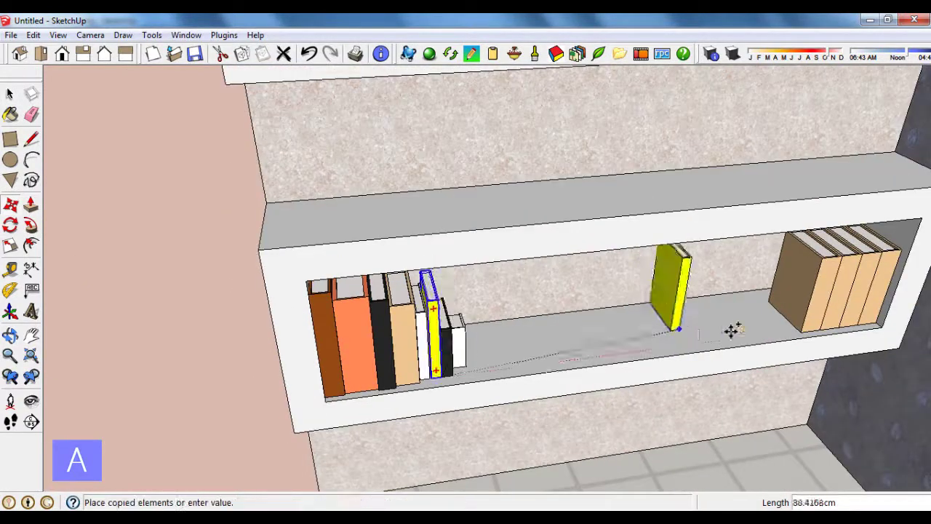
scroll(801, 326, up, 2)
click(800, 326)
scroll(722, 330, down, 2)
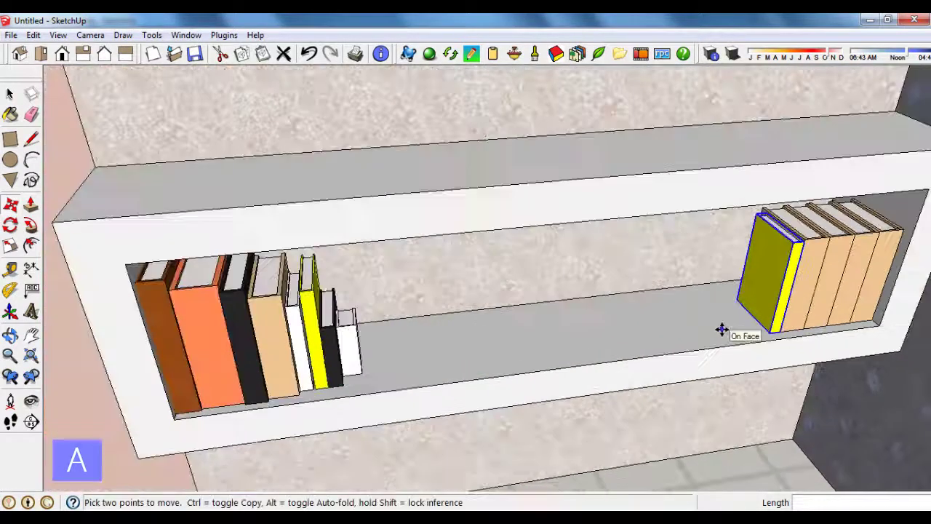
scroll(722, 330, down, 3)
click(10, 94)
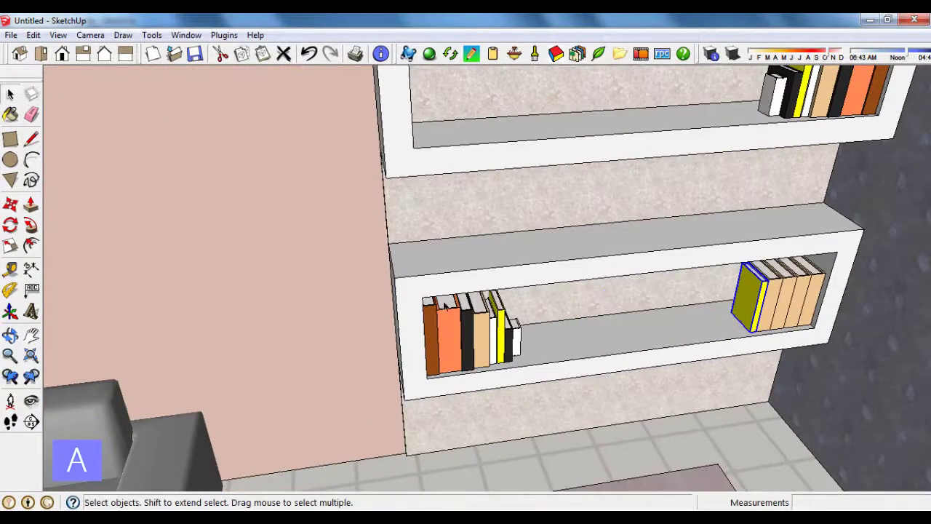
scroll(466, 327, down, 3)
middle_drag(465, 327, 291, 417)
scroll(457, 320, up, 2)
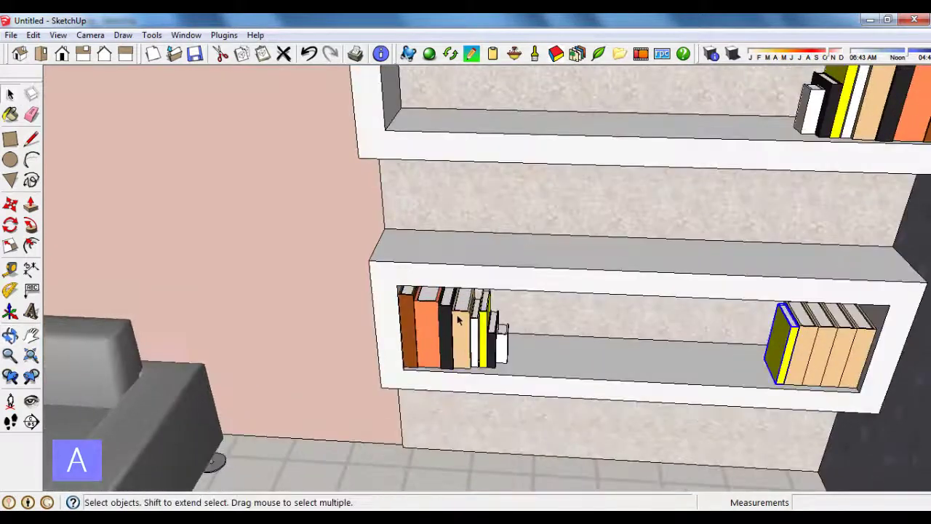
scroll(457, 321, up, 2)
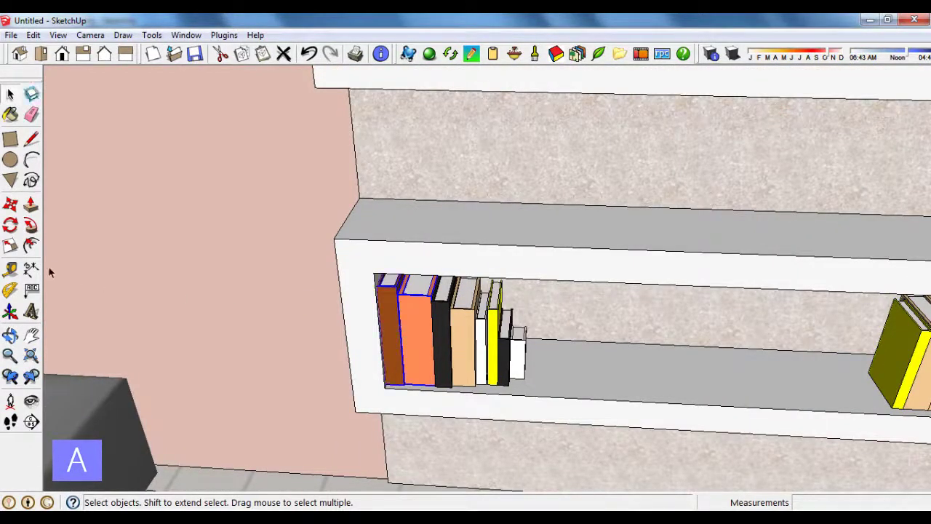
Step: Start a copy-move of the selected books, then cancel it
click(10, 206)
scroll(389, 385, down, 1)
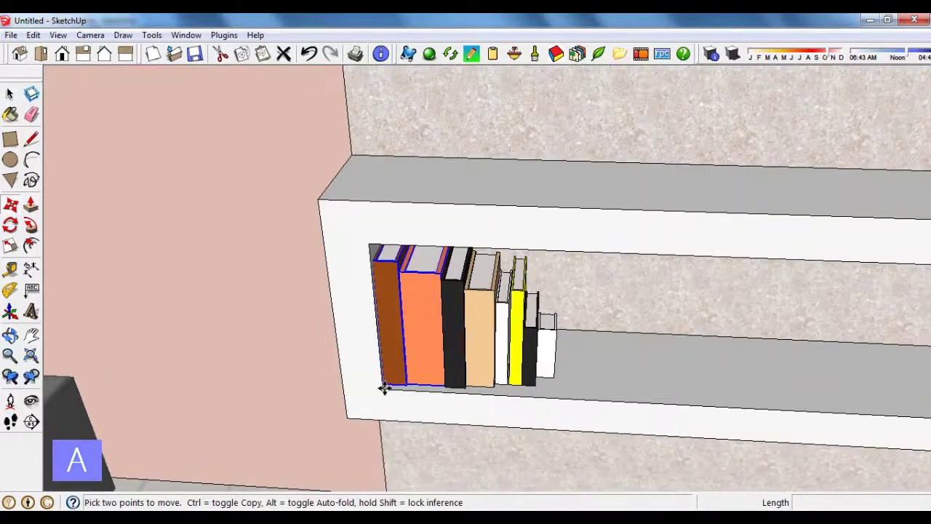
click(383, 389)
key(ctrl)
middle_drag(447, 395, 473, 409)
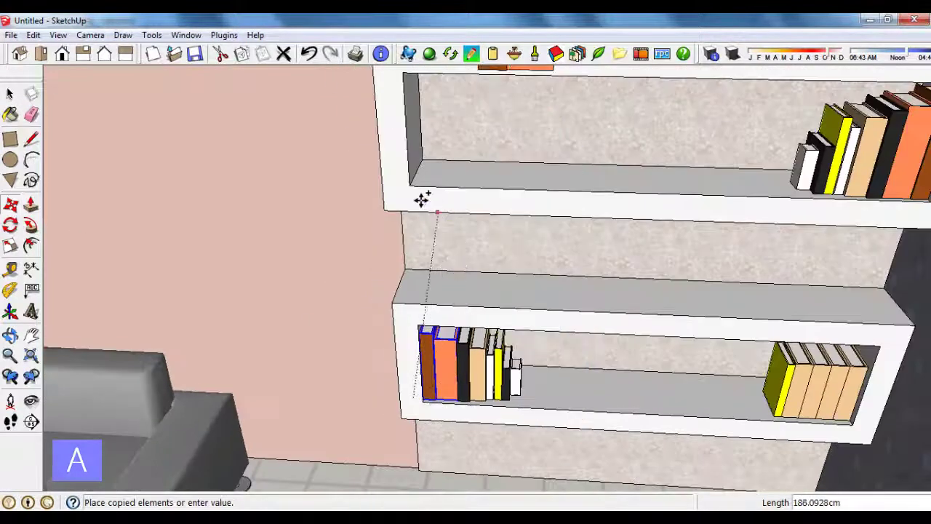
key(Escape)
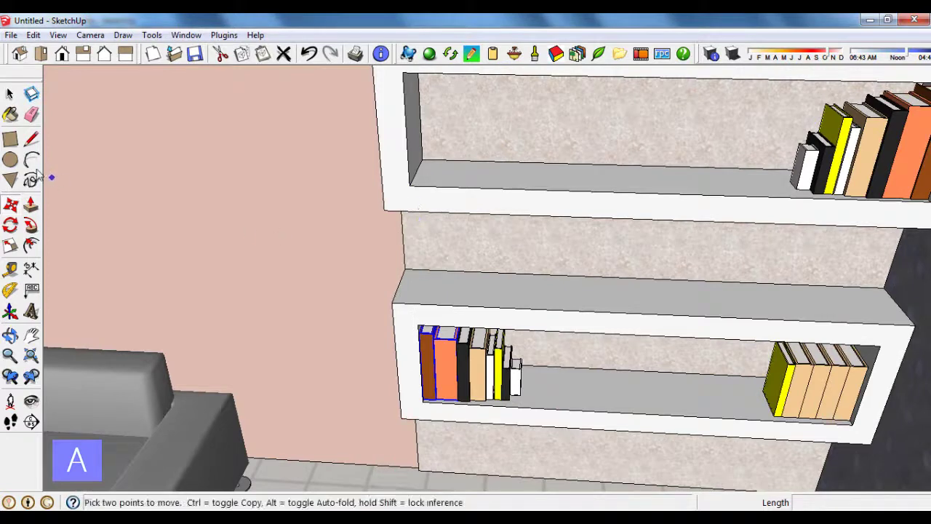
Step: Select the brown and orange books and copy them 100 cm up onto the upper shelf
click(10, 94)
click(559, 424)
scroll(557, 419, up, 1)
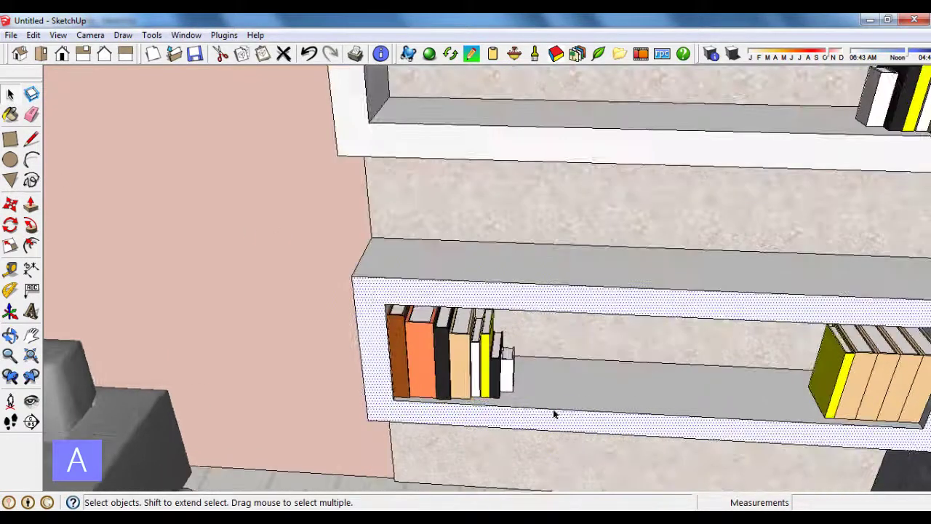
click(414, 369)
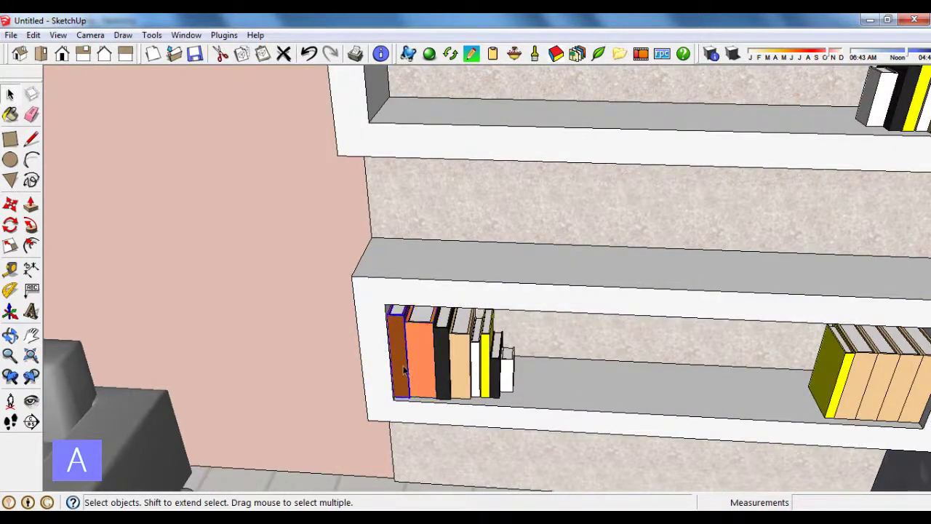
scroll(425, 377, up, 1)
key(m)
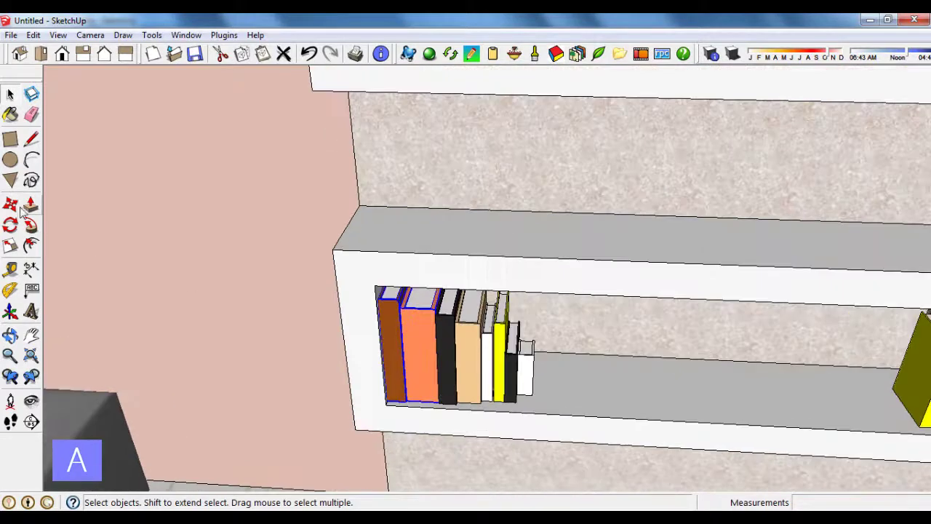
key(ctrl)
click(388, 400)
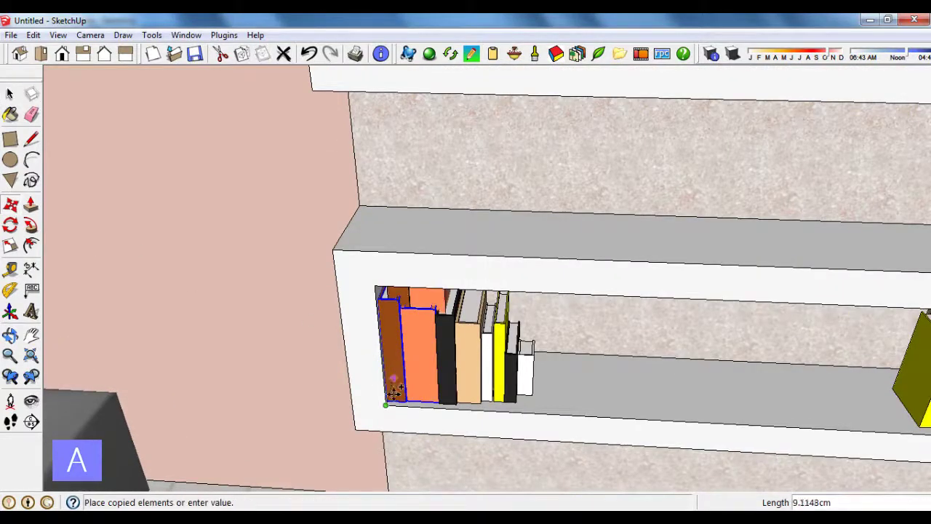
scroll(388, 401, down, 3)
text(100.0000cm)
key(Return)
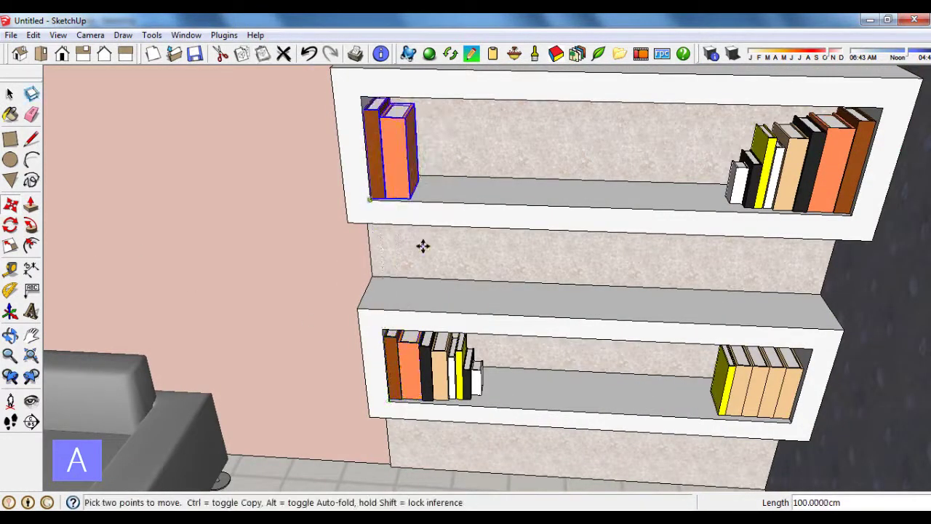
Step: Copy a tan book onto the left end of the upper shelf
scroll(426, 243, down, 1)
scroll(391, 211, up, 1)
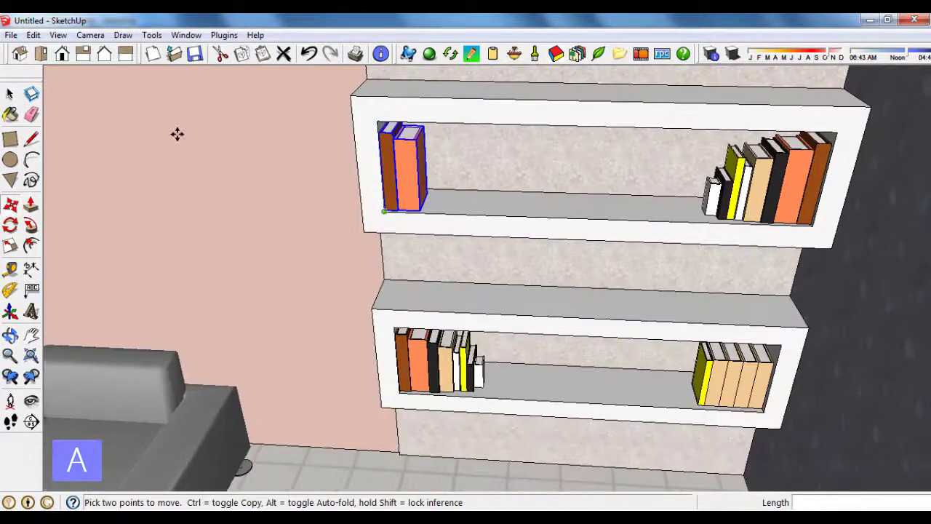
click(8, 96)
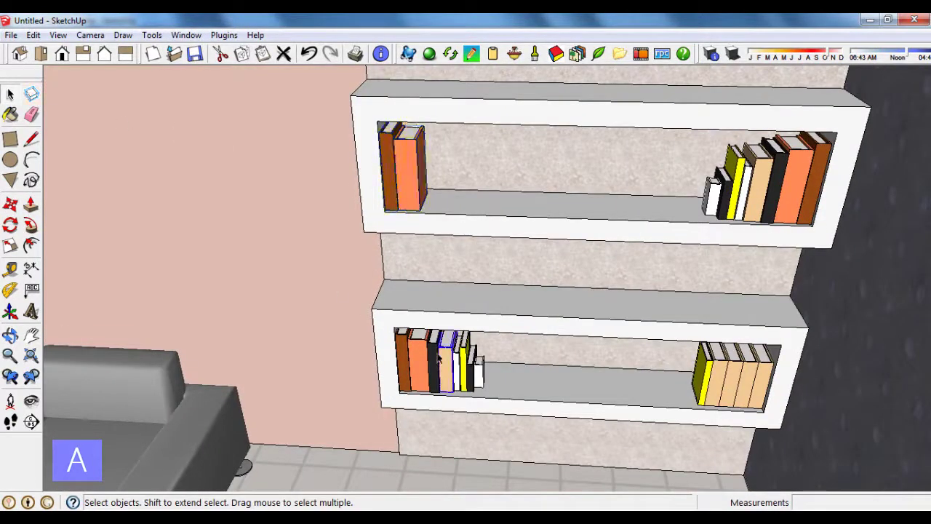
click(10, 204)
scroll(436, 392, up, 2)
scroll(439, 393, up, 2)
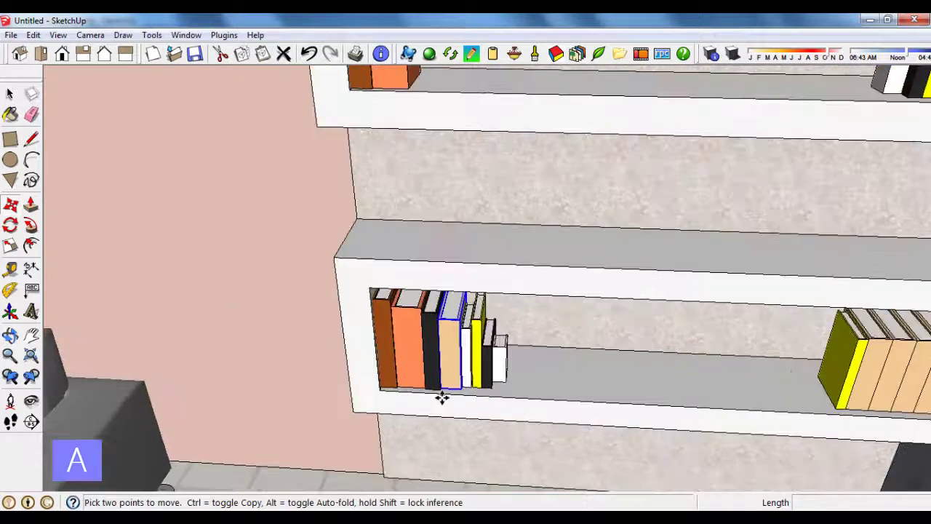
scroll(439, 389, up, 2)
click(440, 387)
key(ctrl)
scroll(444, 410, down, 3)
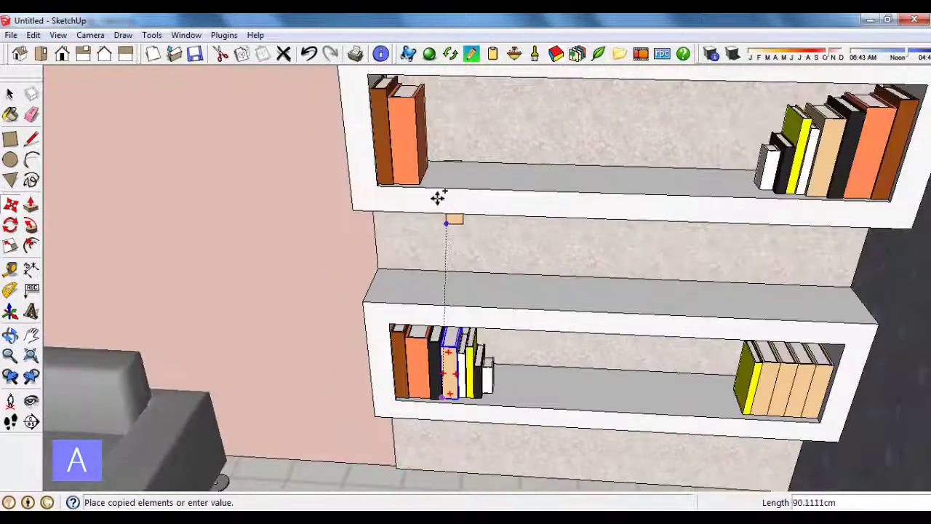
click(421, 181)
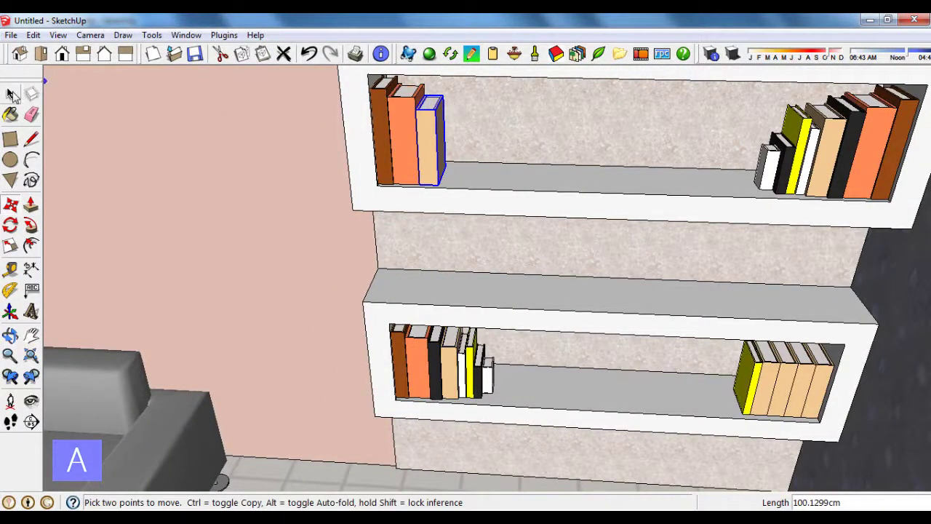
click(10, 95)
scroll(607, 316, down, 3)
scroll(619, 315, down, 3)
scroll(626, 320, down, 2)
Step: Orbit to a frontal view of the room and open the Components browser
middle_drag(626, 320, 737, 277)
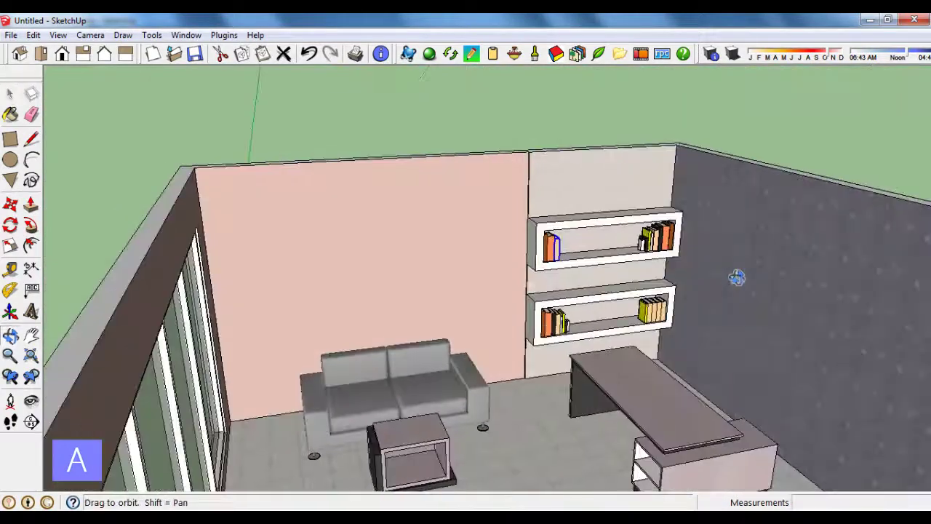
scroll(363, 250, down, 2)
scroll(534, 374, down, 2)
mouse_move(533, 374)
middle_down()
mouse_move(550, 338)
mouse_move(541, 333)
middle_up()
scroll(550, 338, up, 2)
scroll(549, 337, up, 2)
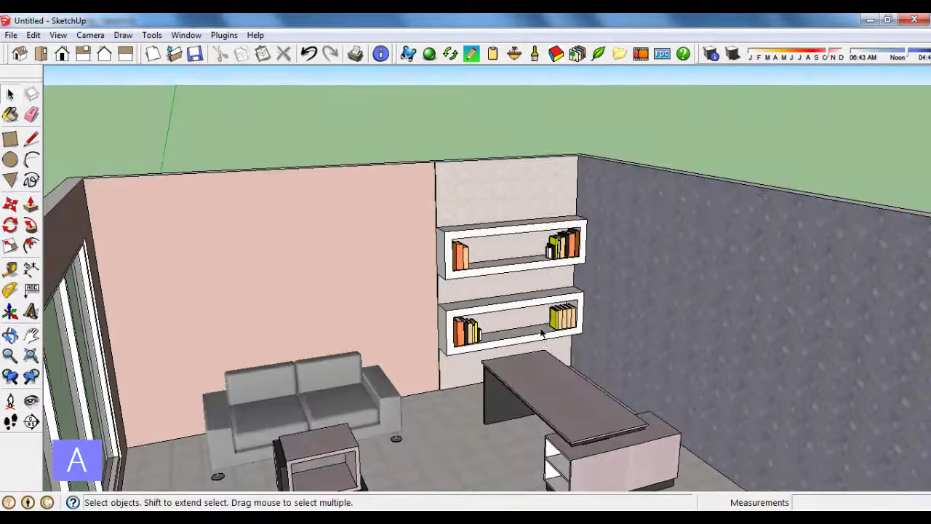
click(187, 36)
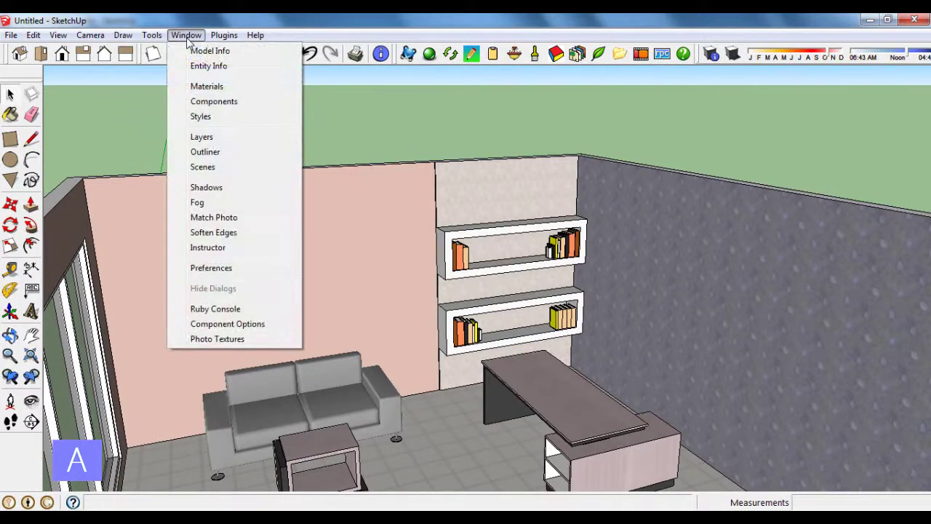
click(209, 101)
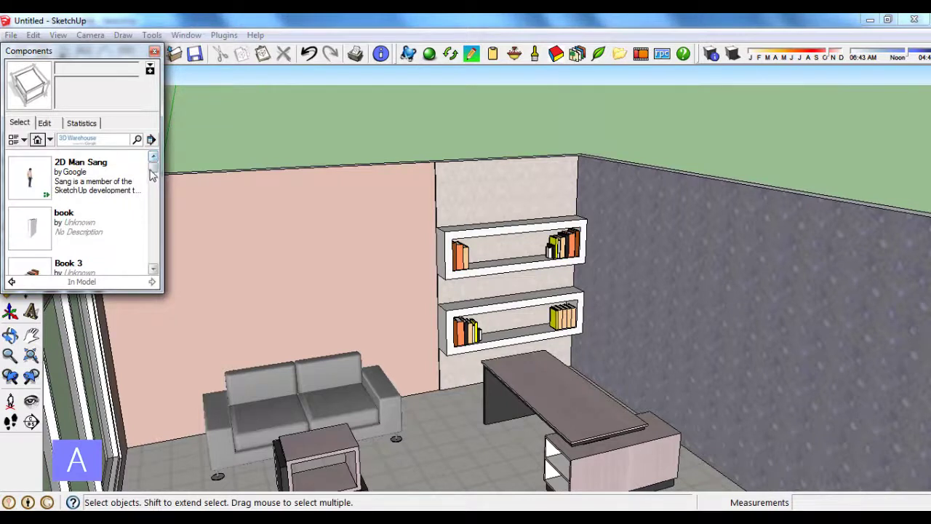
Step: Place the Book 4 stack on the desk top, then pick Book 5 to place next
drag(153, 172, 155, 182)
scroll(155, 182, down, 1)
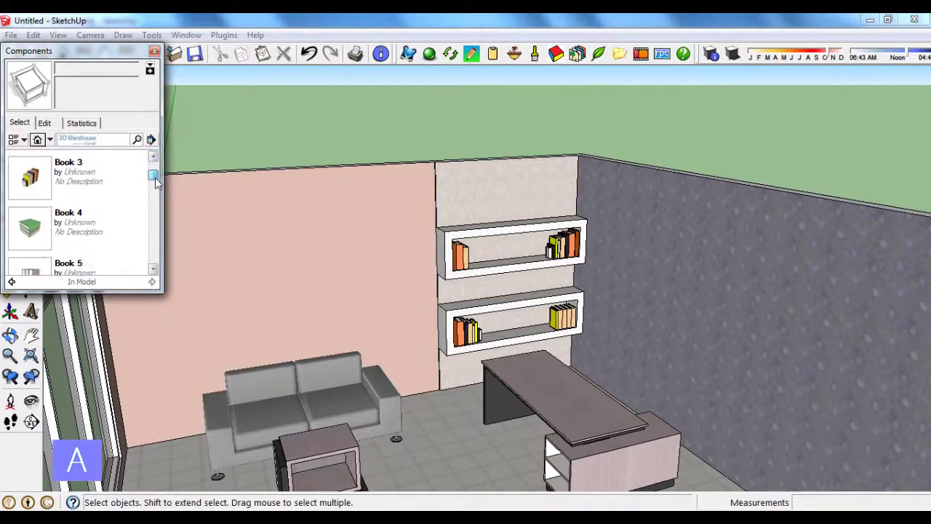
click(68, 233)
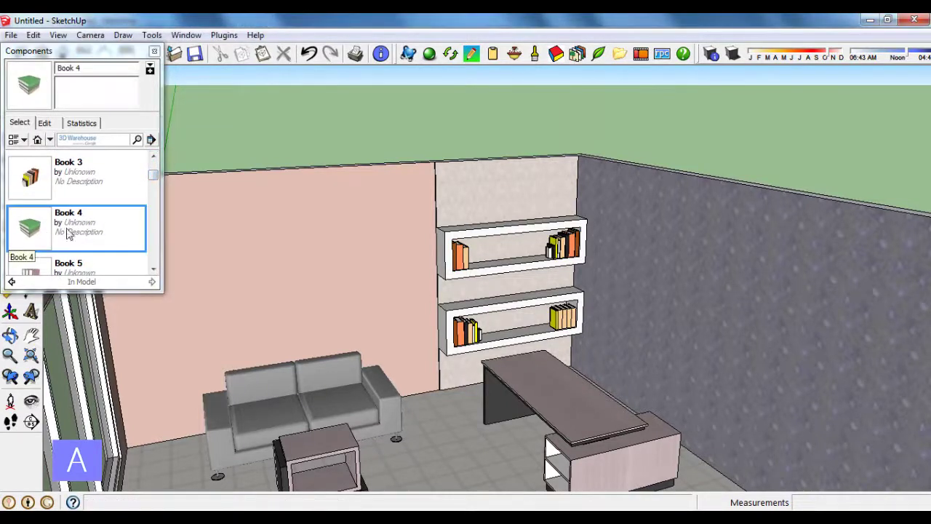
click(534, 372)
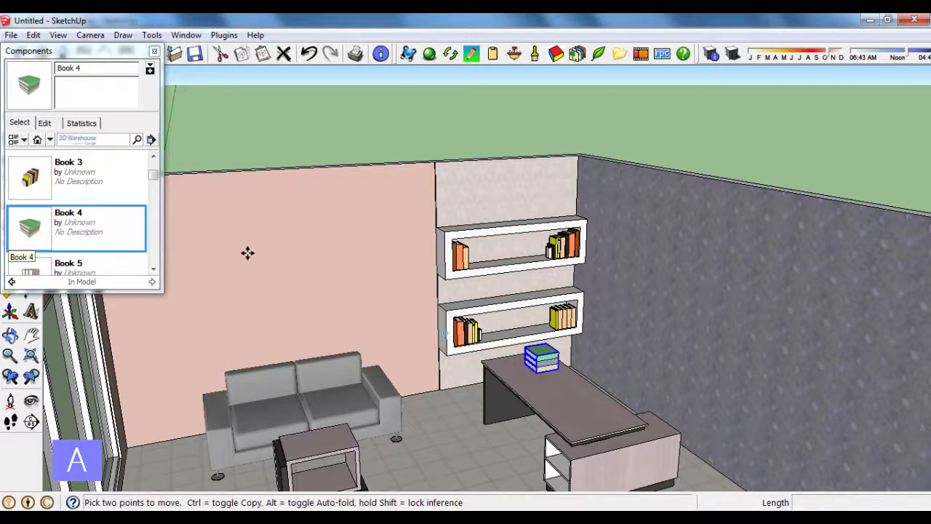
scroll(157, 182, down, 1)
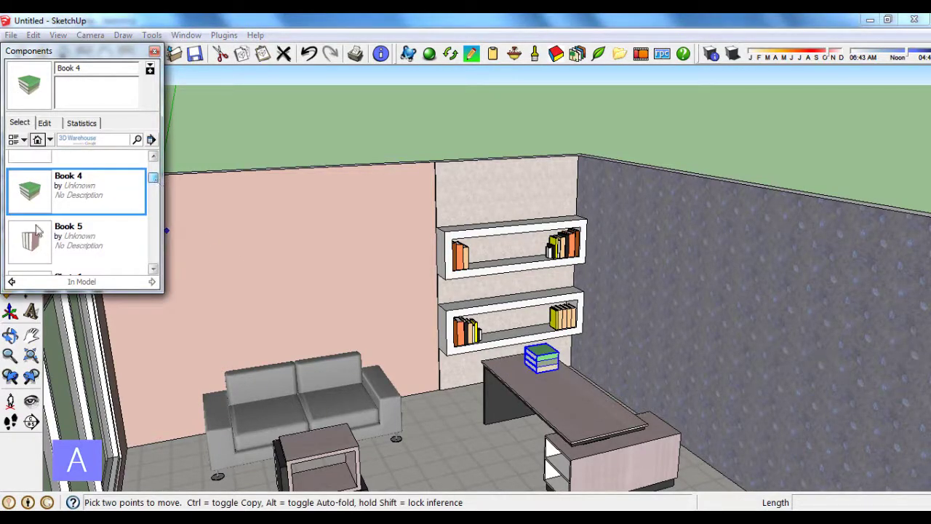
click(133, 253)
scroll(458, 275, down, 3)
Step: Place the Book 5 books on the cabinet's upper shelf and adjust their position
mouse_move(458, 274)
middle_down()
mouse_move(522, 385)
mouse_move(553, 378)
middle_up()
scroll(495, 327, up, 4)
scroll(564, 382, up, 2)
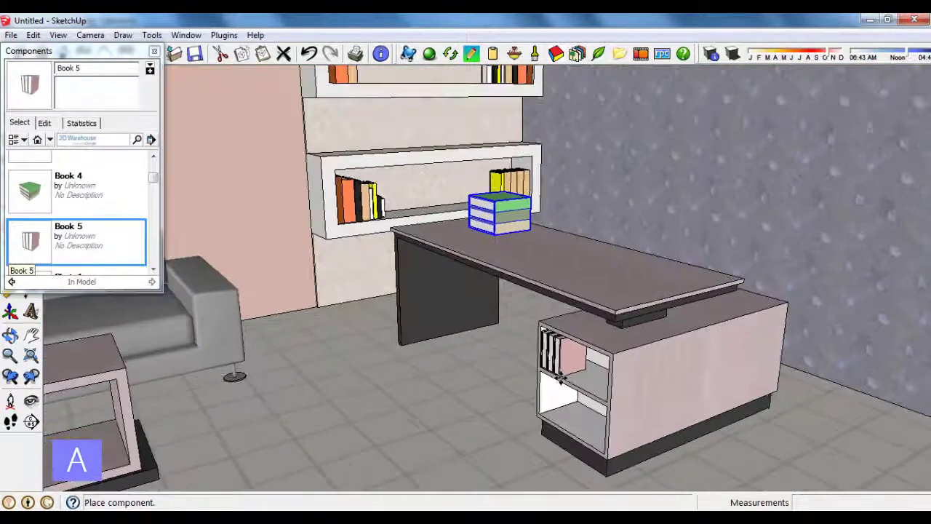
click(564, 382)
scroll(582, 381, up, 2)
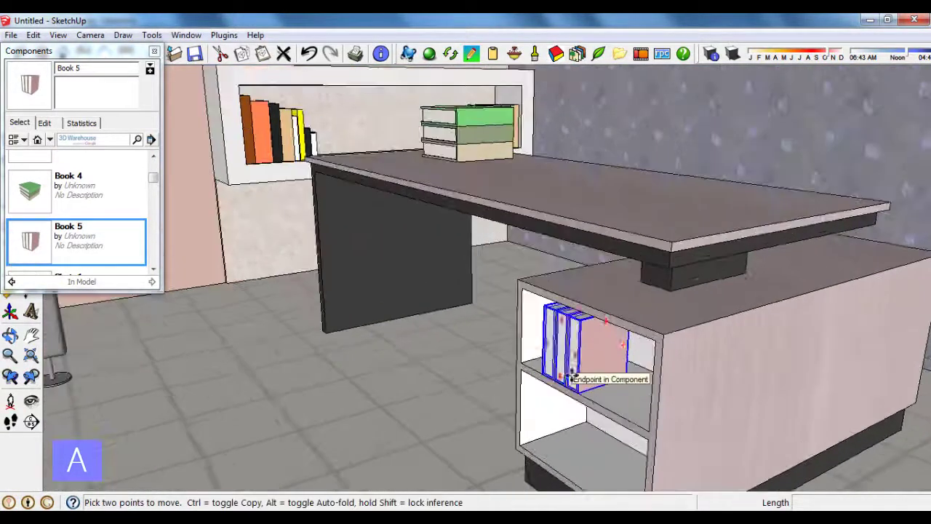
mouse_move(592, 395)
middle_down()
mouse_move(624, 411)
mouse_move(568, 382)
middle_up()
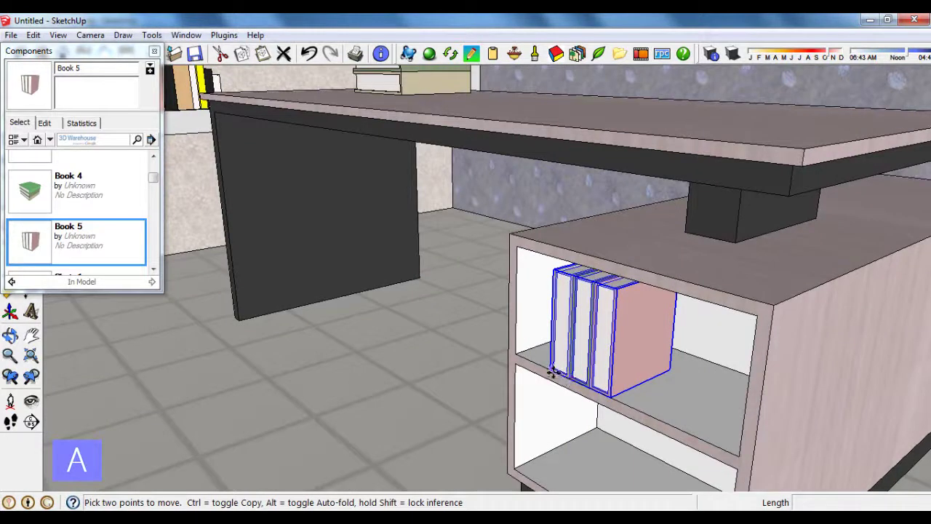
click(553, 372)
click(519, 356)
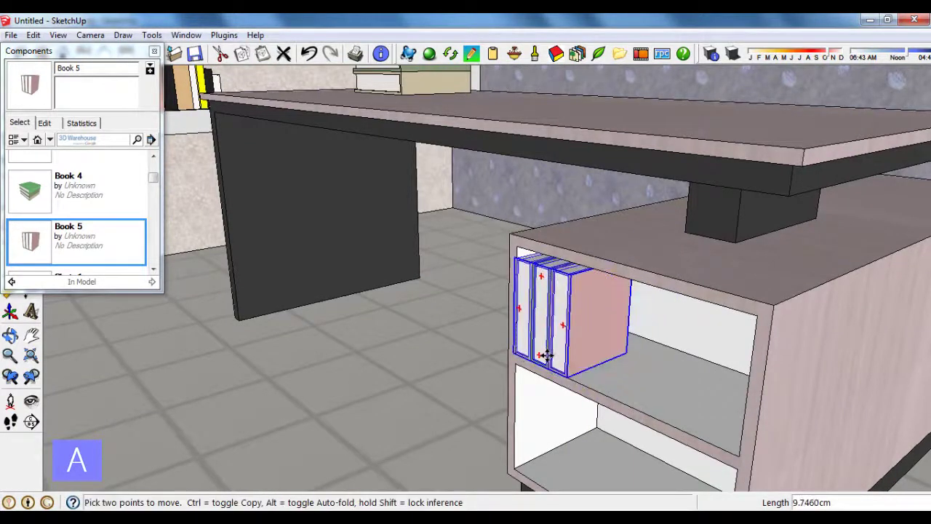
click(621, 398)
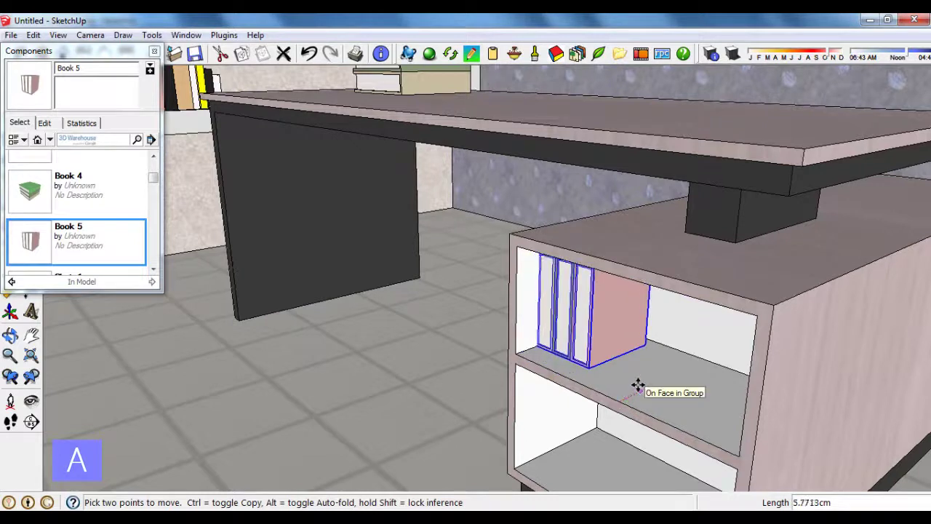
click(637, 387)
Step: Copy the Book 5 row twice onto the lower shelf and close the Components list
scroll(469, 294, down, 2)
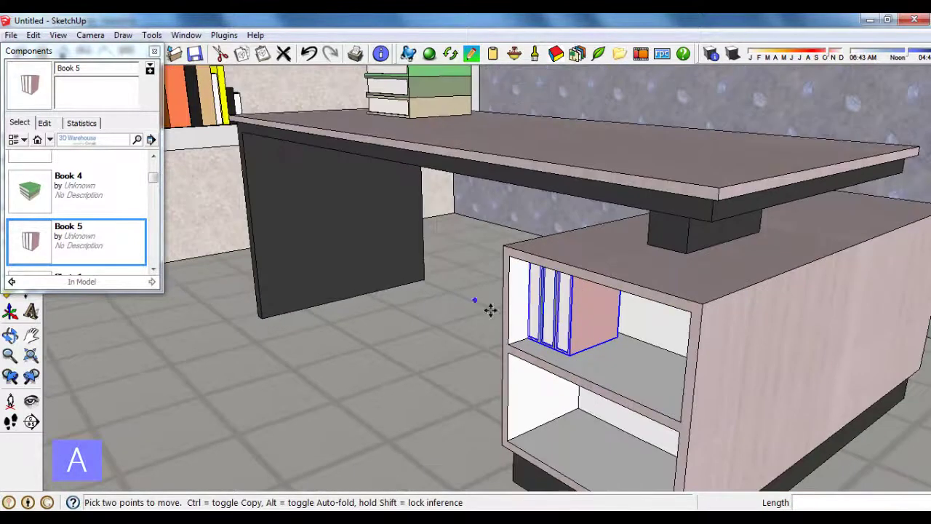
click(508, 346)
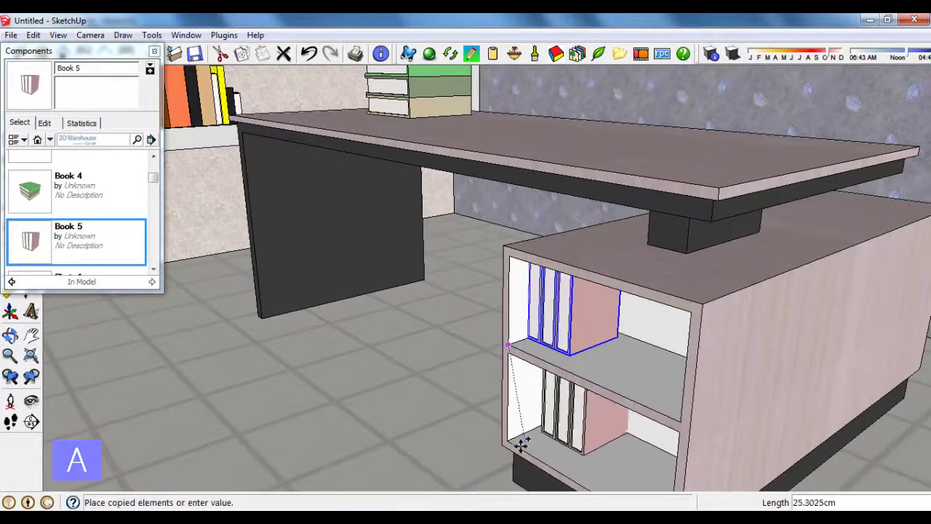
click(510, 440)
scroll(544, 421, down, 2)
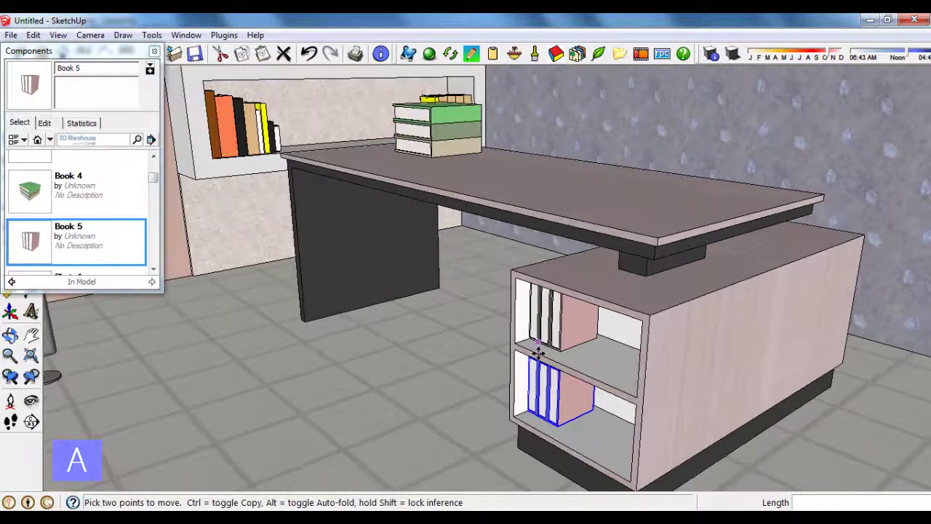
scroll(545, 420, up, 2)
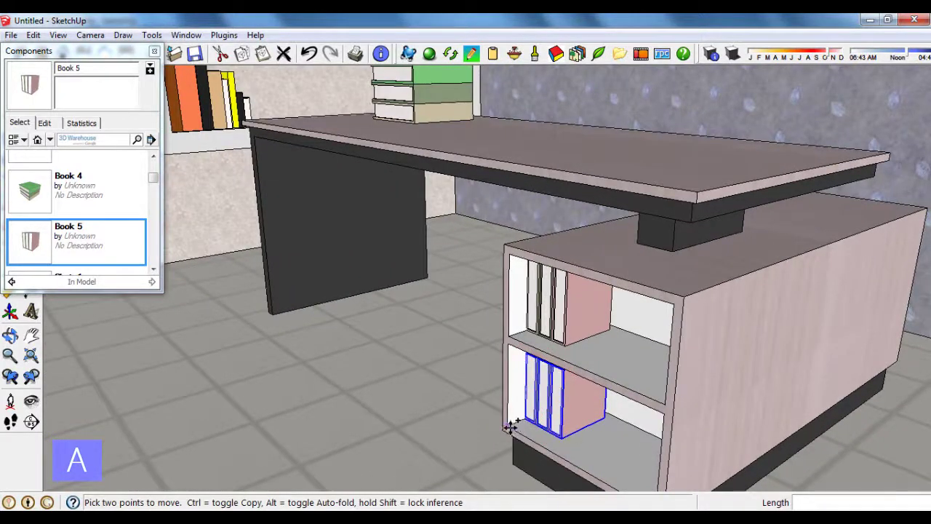
ctrl+click(528, 420)
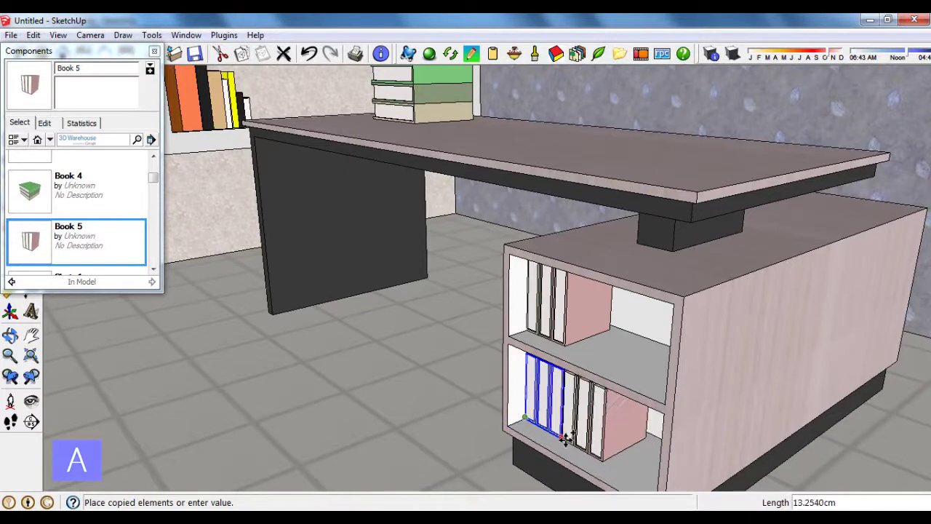
click(565, 438)
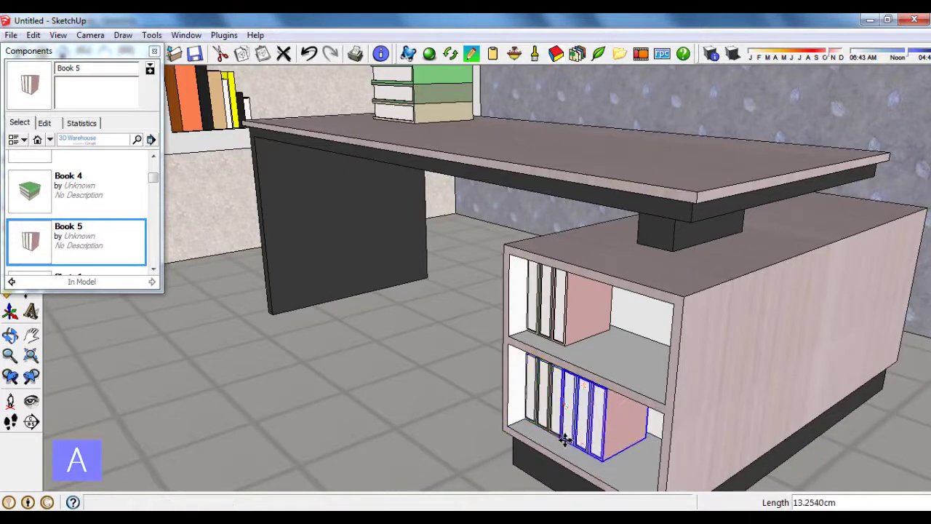
click(153, 51)
key(space)
middle_drag(490, 264, 582, 307)
Step: Reopen Components and set the Component#2 magazine pile on the cabinet's right-hand corner
scroll(582, 307, up, 3)
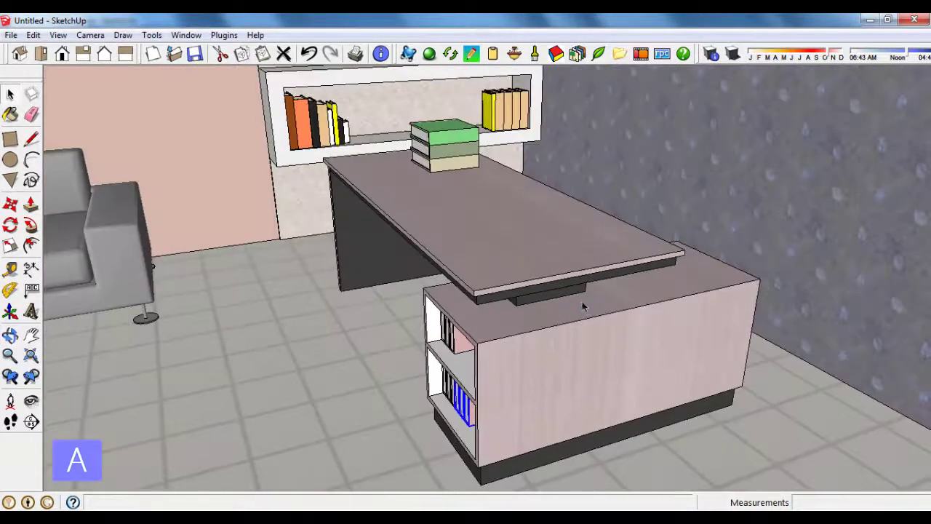
scroll(582, 306, down, 3)
scroll(587, 317, up, 2)
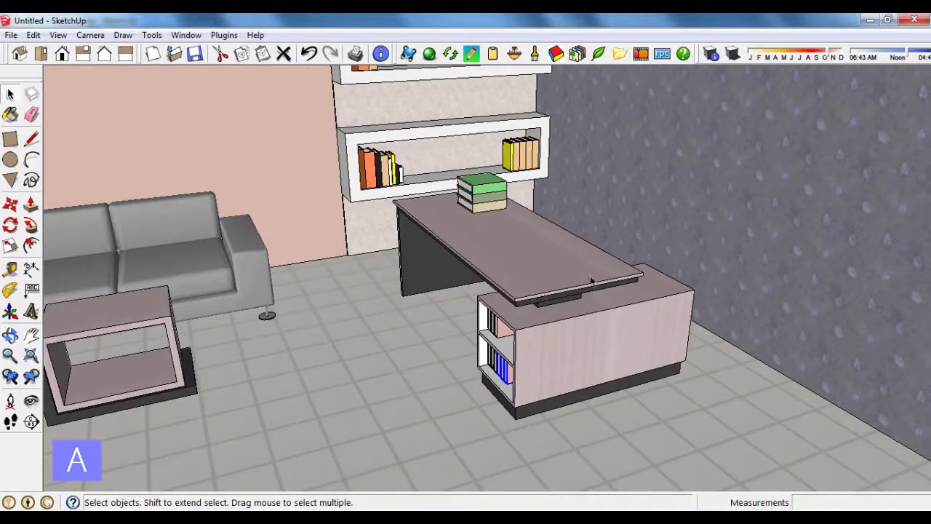
click(186, 35)
click(231, 107)
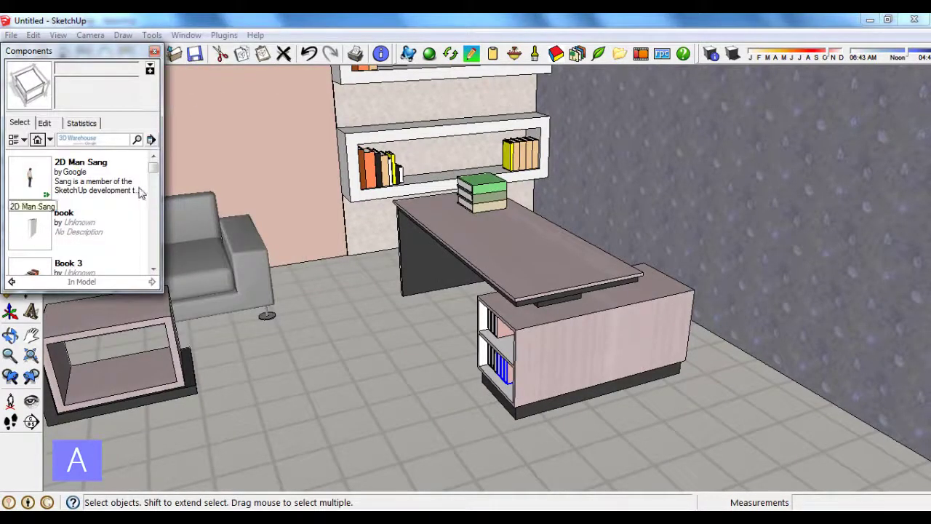
drag(153, 171, 155, 197)
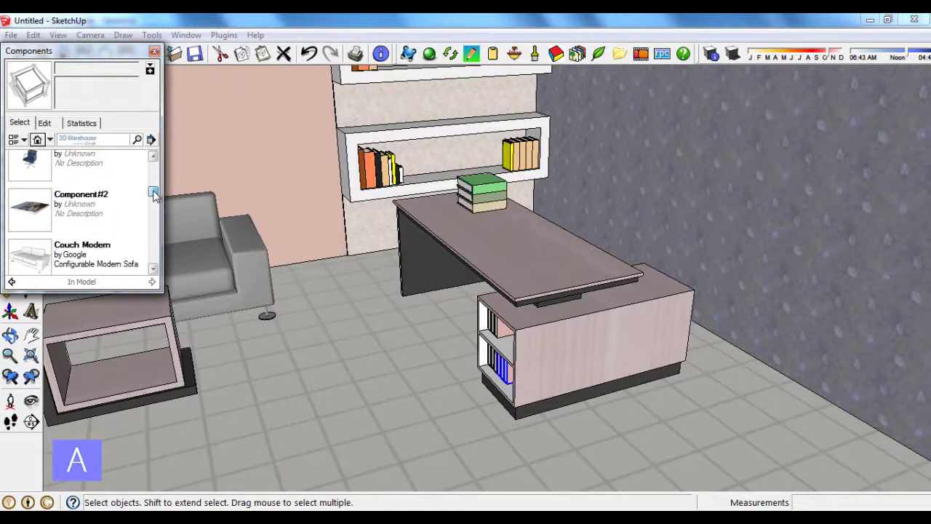
click(99, 208)
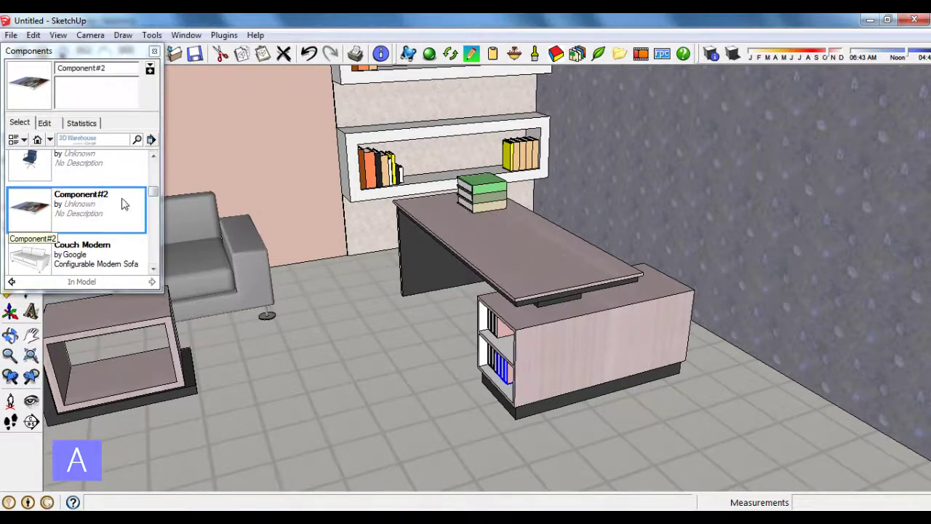
middle_drag(582, 311, 592, 326)
scroll(676, 314, up, 3)
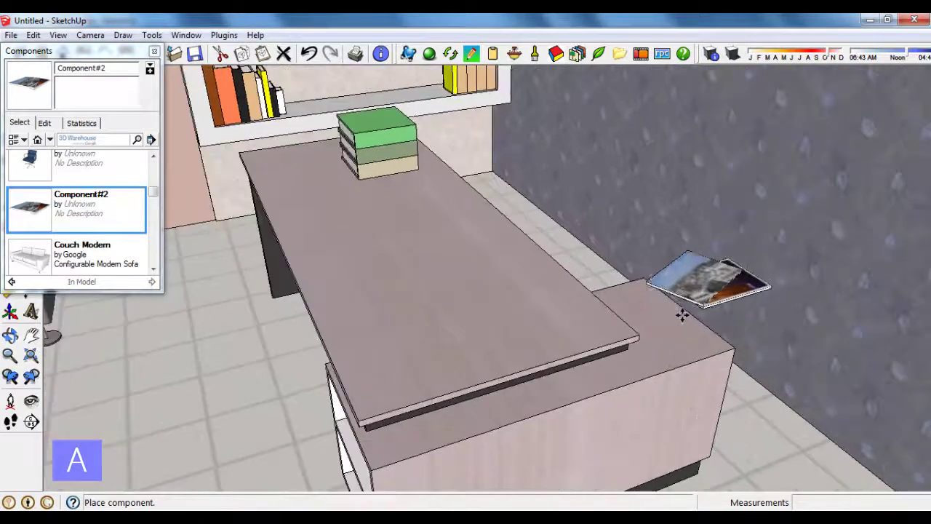
scroll(681, 312, up, 2)
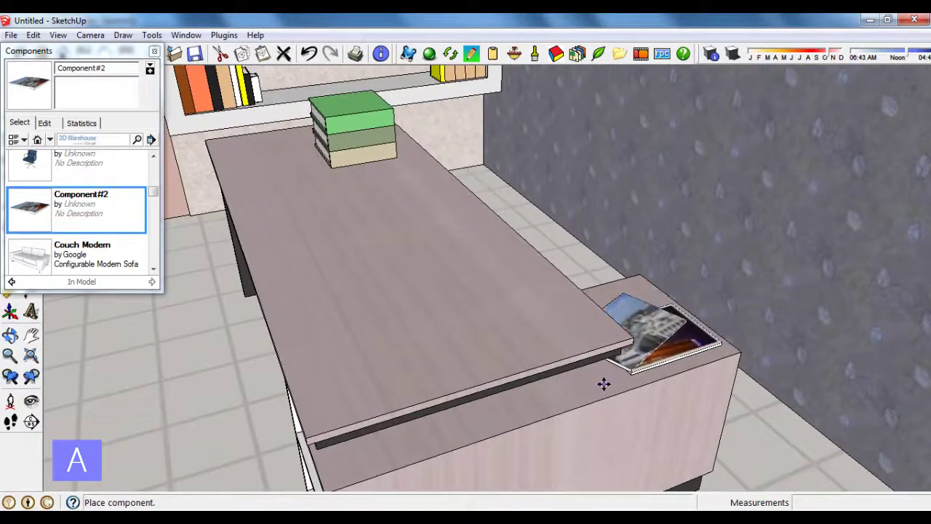
click(602, 352)
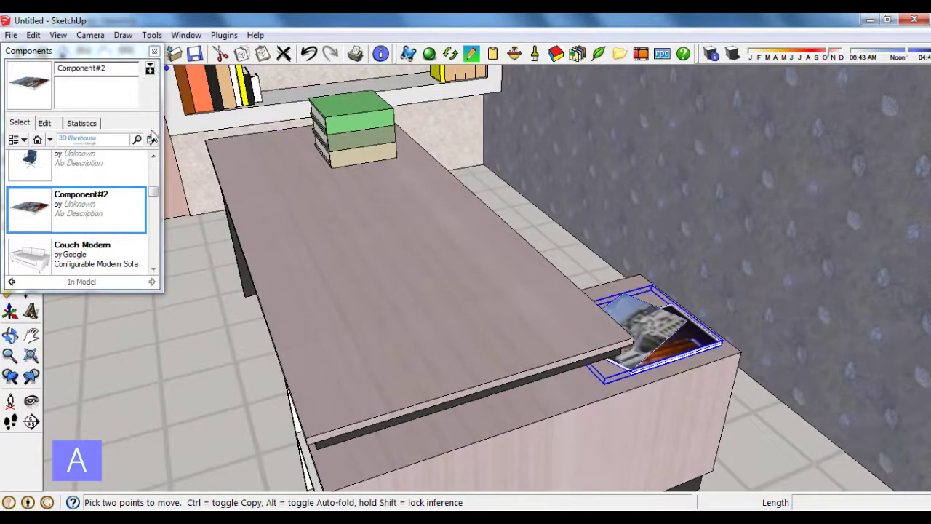
Step: Place the dark Component#1 office chair beside the desk and close the Components browser
click(38, 163)
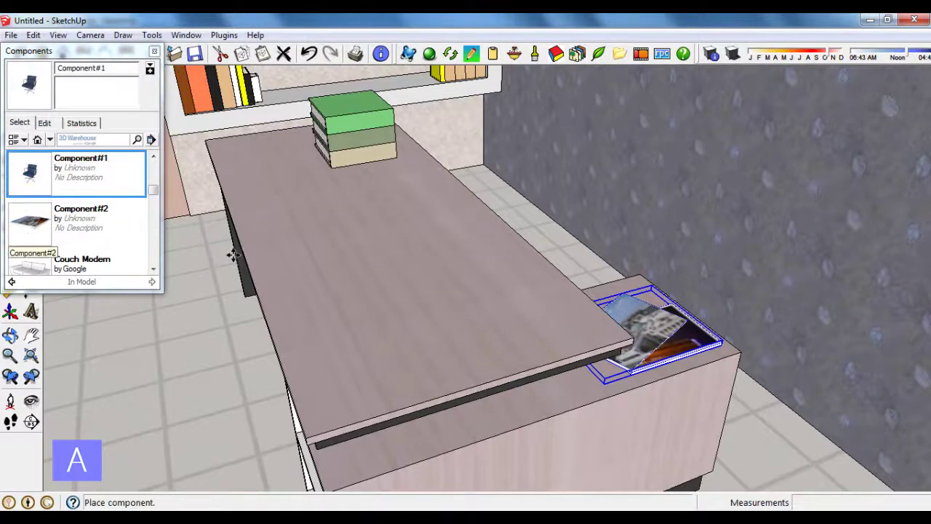
scroll(291, 258, down, 1)
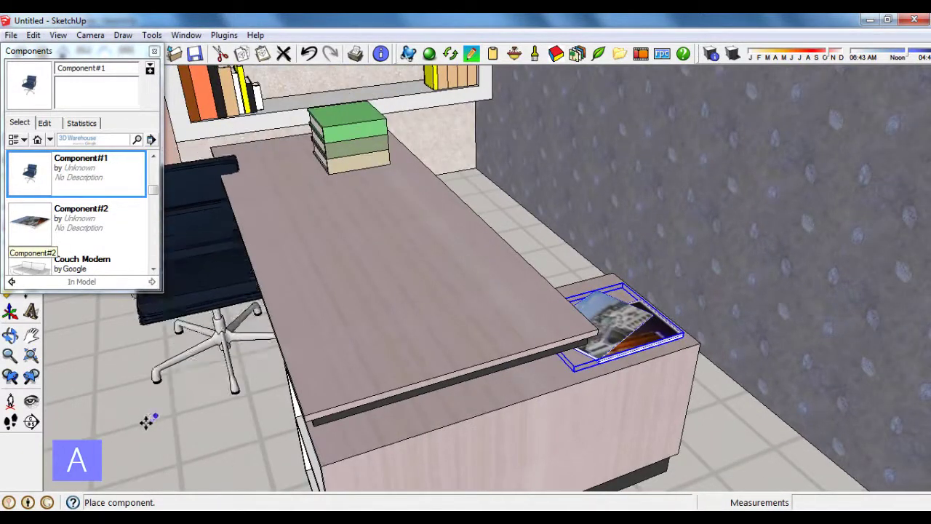
click(110, 436)
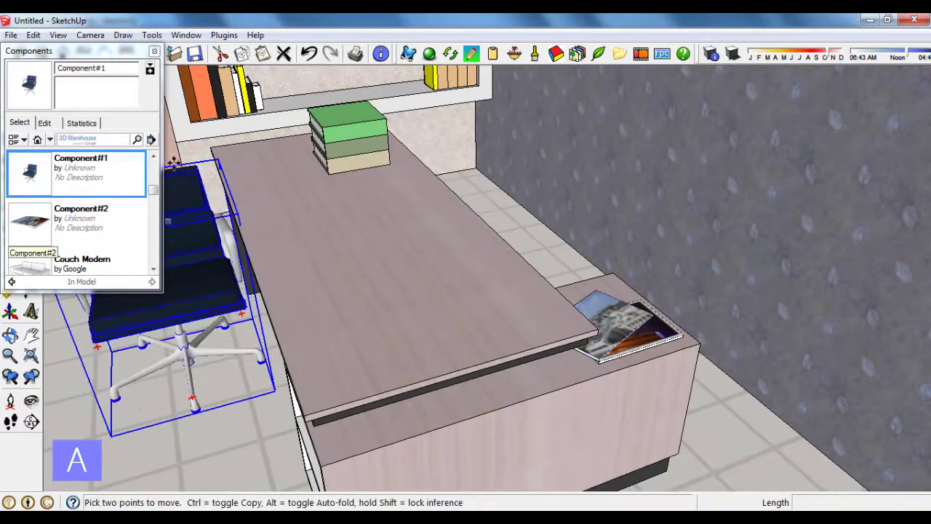
click(155, 51)
scroll(532, 229, down, 3)
scroll(532, 228, down, 3)
mouse_move(532, 228)
middle_down()
mouse_move(434, 309)
mouse_move(479, 308)
middle_up()
Step: Rotate the chair 90° about a point beside it, then pick it up with Move (M)
scroll(443, 303, up, 3)
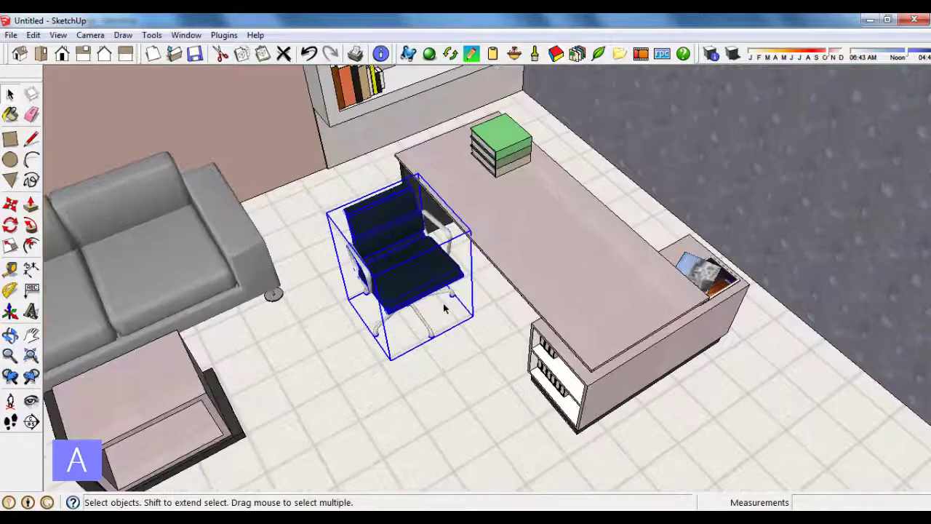
click(12, 225)
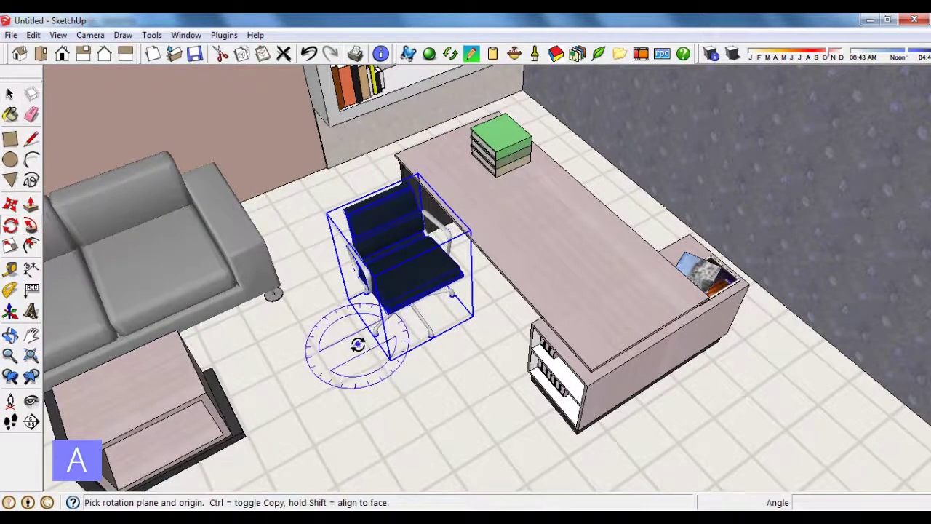
click(378, 389)
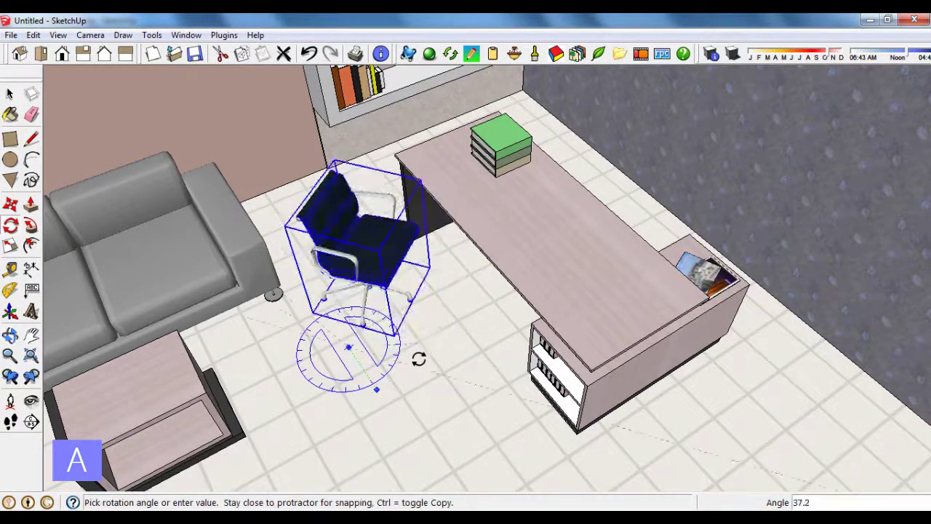
click(427, 304)
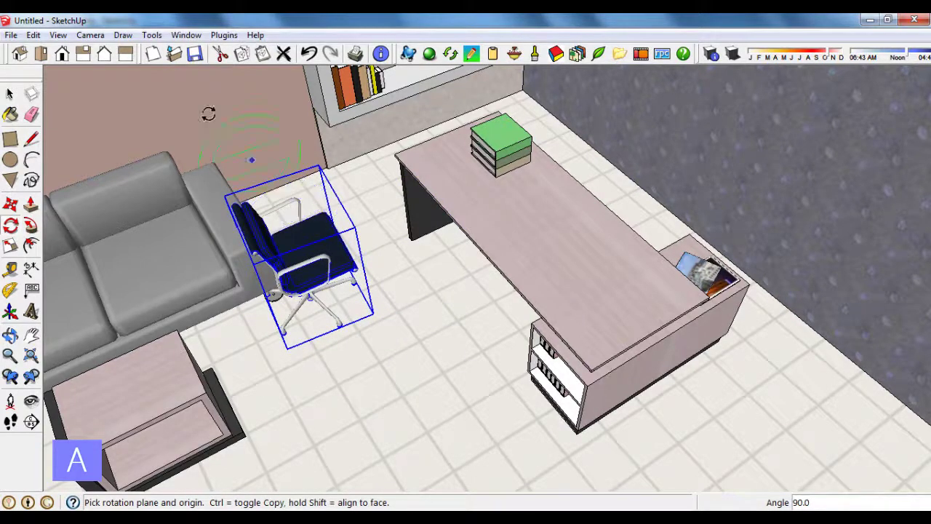
click(308, 54)
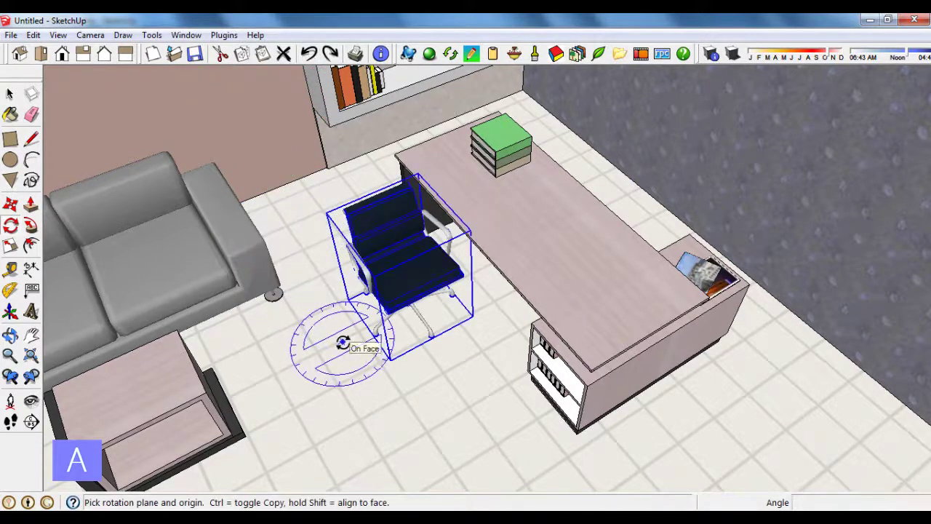
click(342, 342)
click(393, 419)
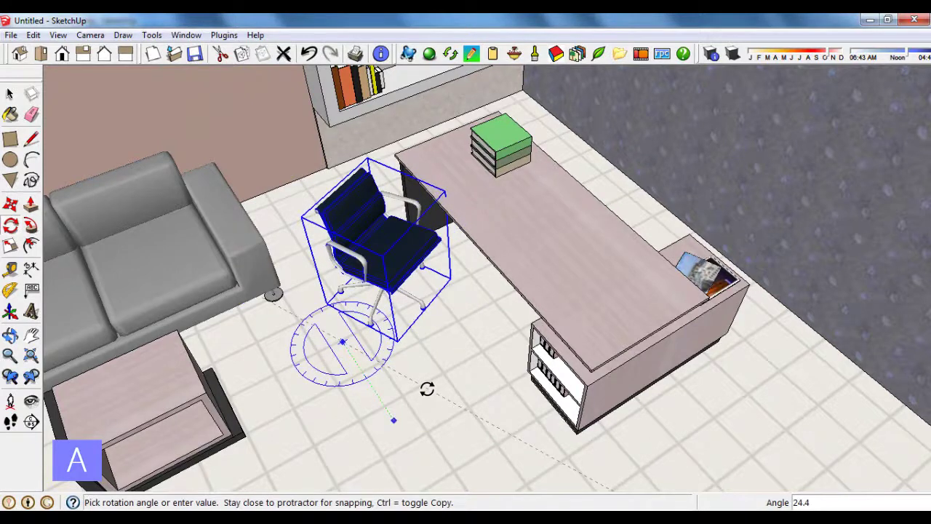
text(90)
click(427, 390)
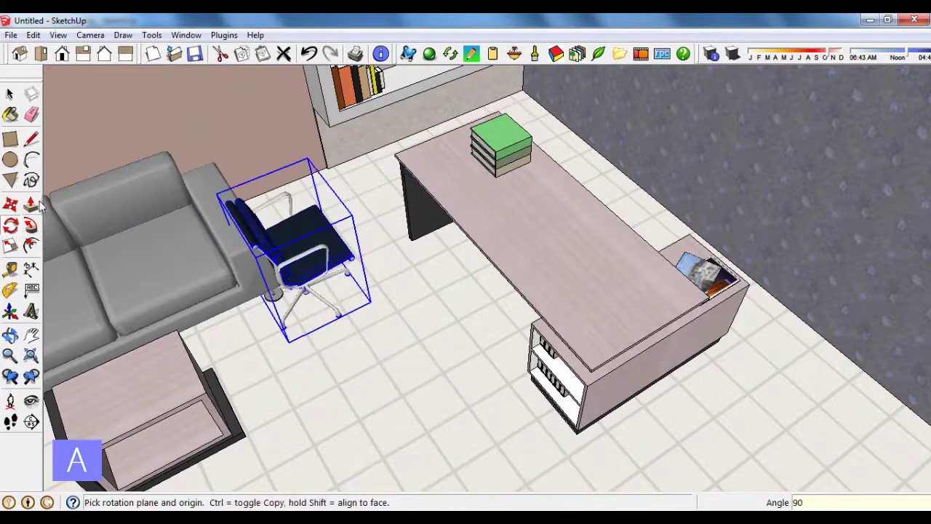
key(m)
click(398, 268)
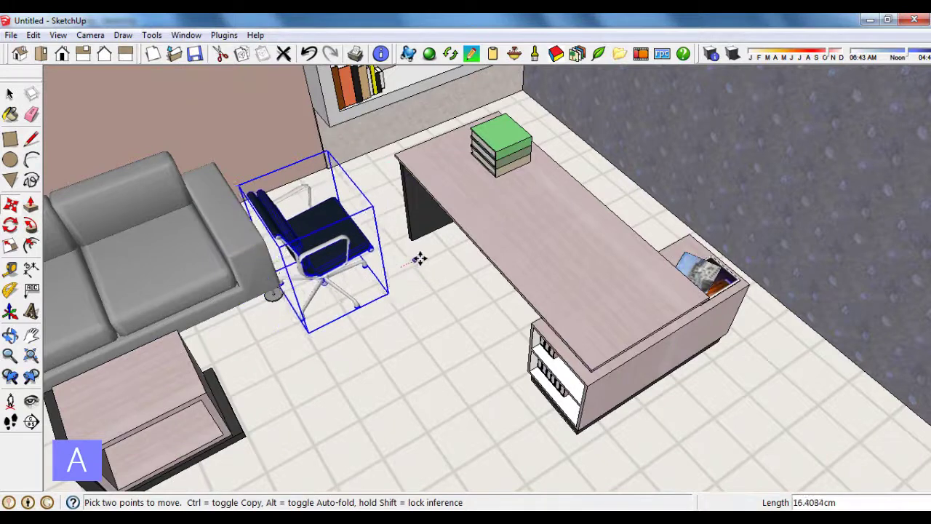
middle_drag(416, 297, 667, 337)
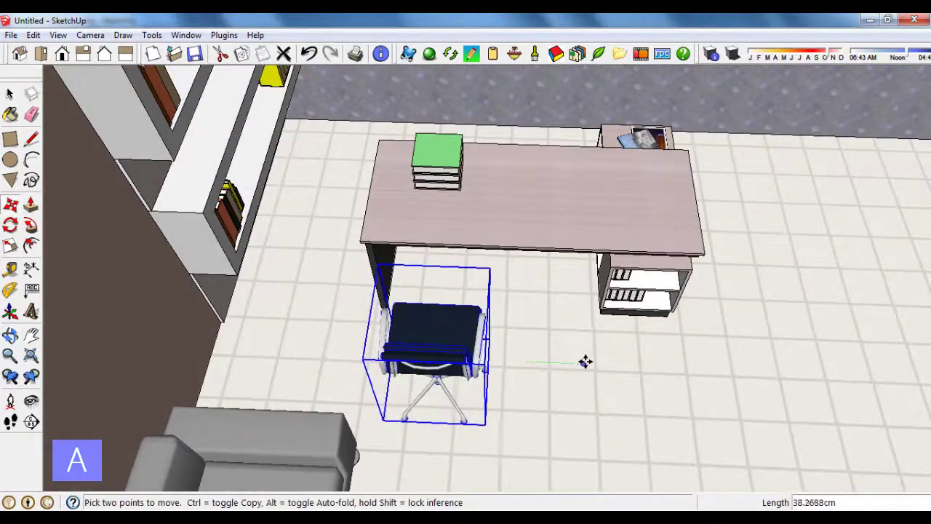
Step: Copy the chair to place a second visitor chair beside the first one
click(561, 402)
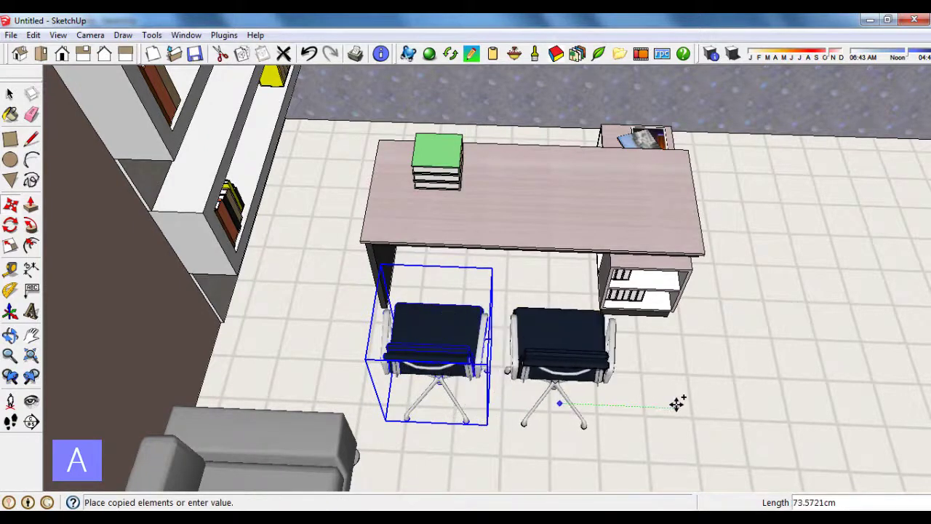
click(677, 404)
click(12, 95)
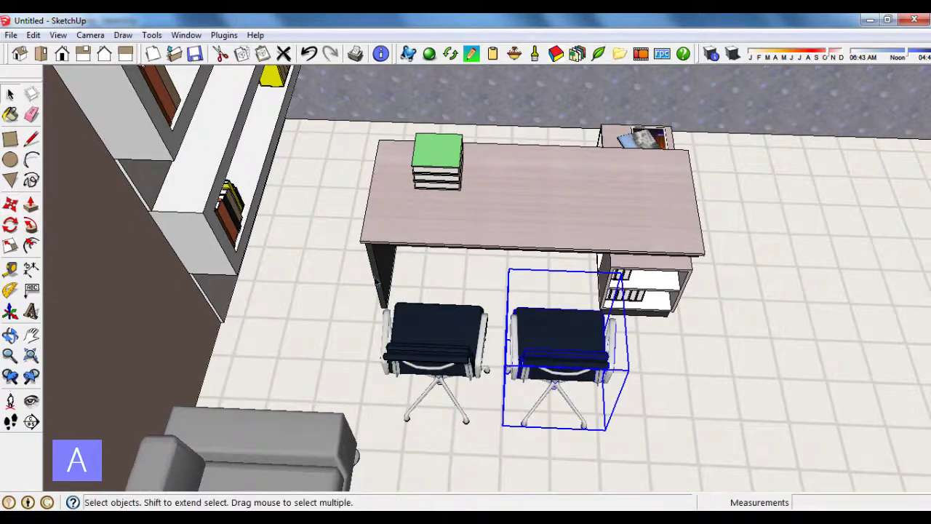
middle_drag(320, 327, 364, 276)
scroll(408, 291, down, 5)
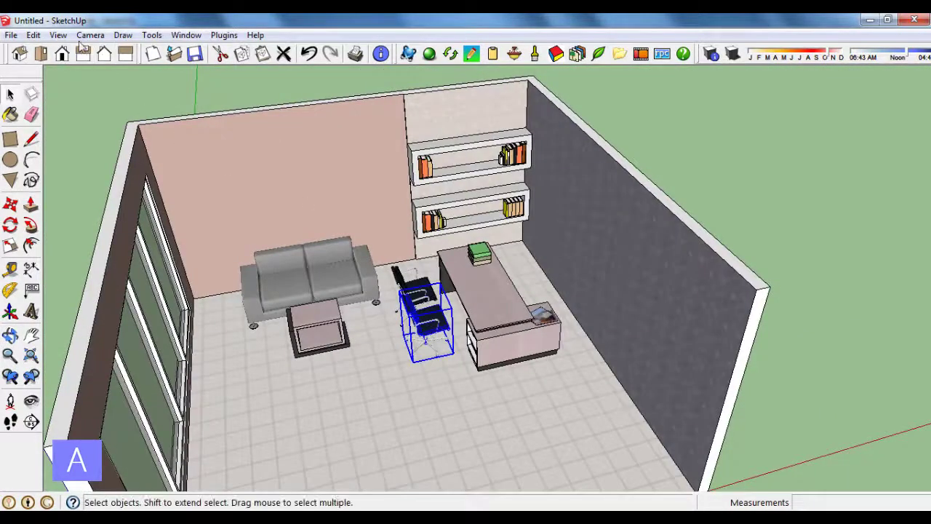
click(174, 38)
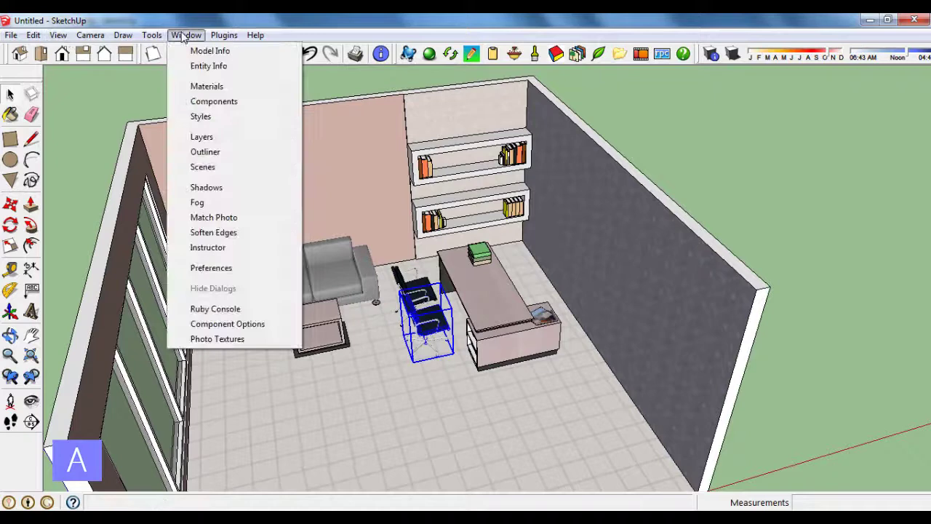
Step: Place the Chair 1 office chair near the desk and close the Components browser
click(210, 101)
drag(153, 168, 157, 191)
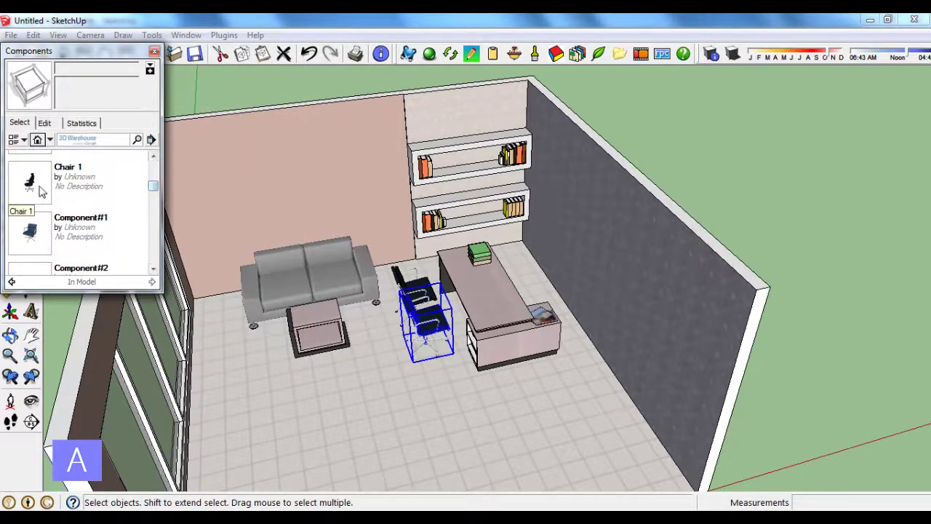
click(41, 191)
middle_drag(505, 270, 527, 291)
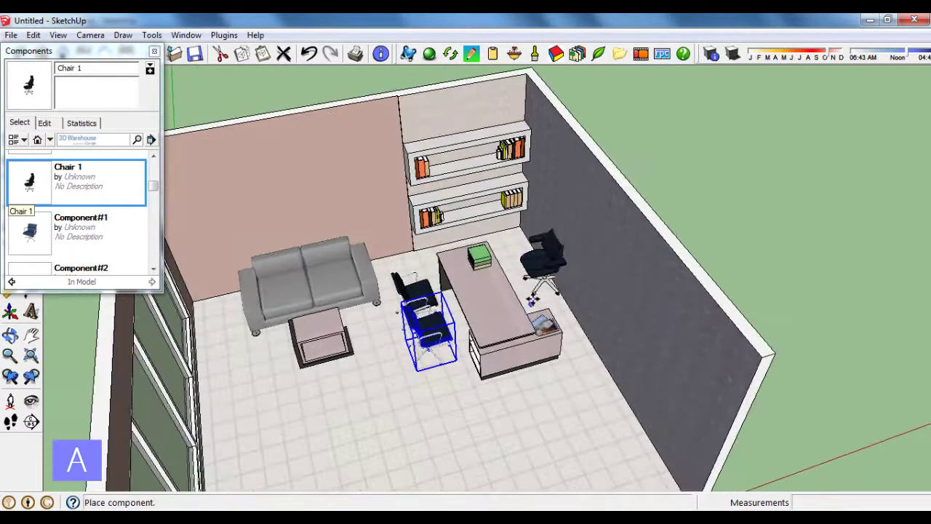
scroll(532, 299, up, 2)
click(529, 301)
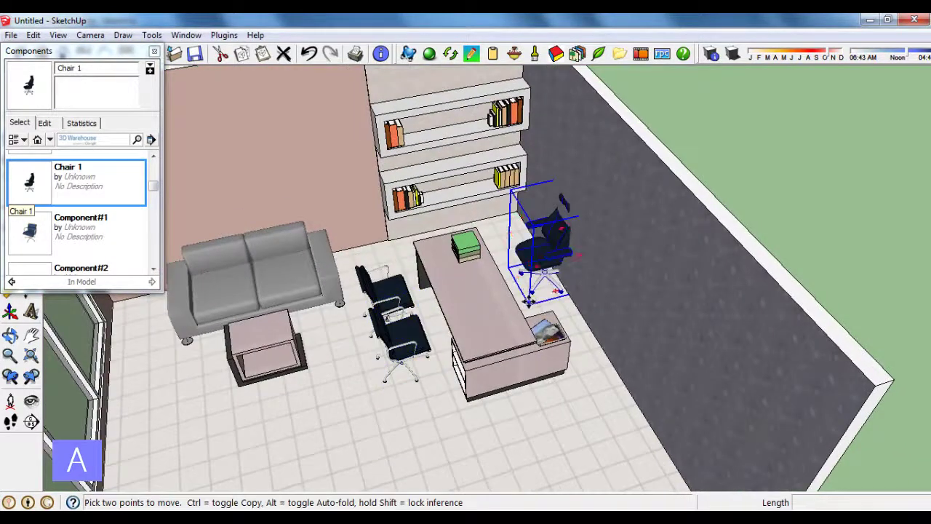
click(153, 51)
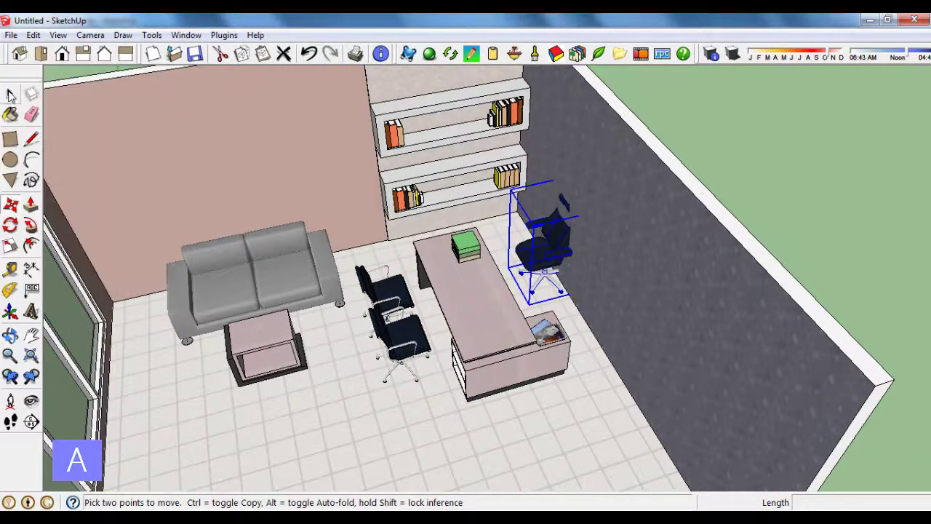
Step: Move the Chair 1 office chair behind the desk, opposite the visitor chairs
click(11, 94)
mouse_move(407, 291)
middle_down()
mouse_move(431, 311)
mouse_move(349, 306)
middle_up()
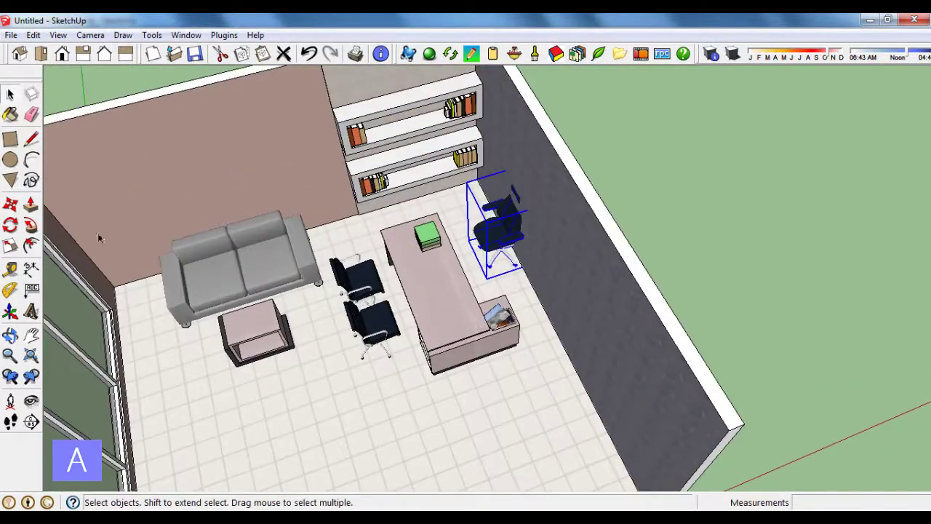
click(10, 205)
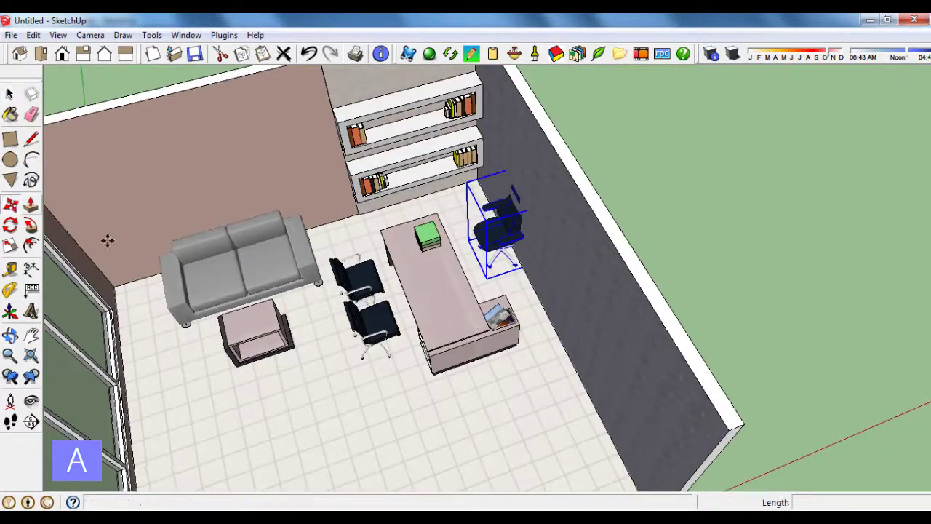
click(548, 395)
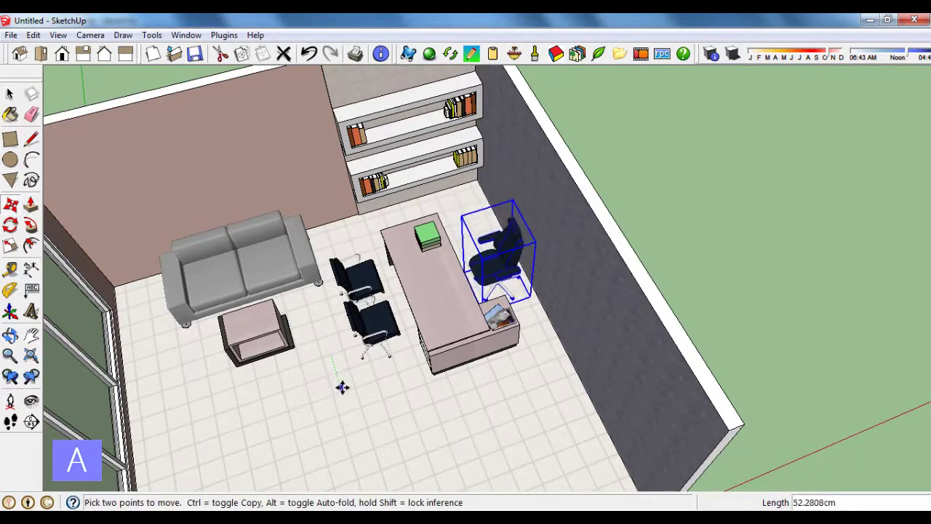
click(345, 394)
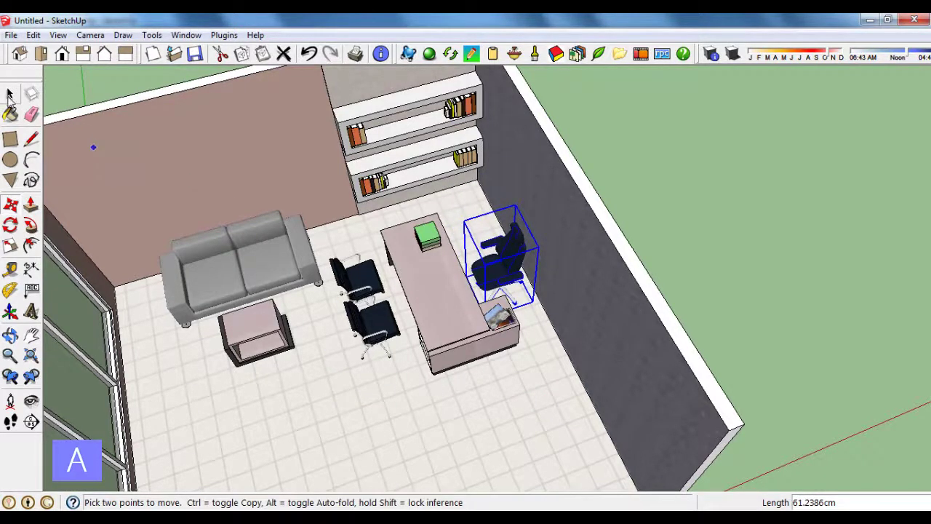
click(9, 95)
mouse_move(494, 203)
middle_down()
mouse_move(545, 183)
mouse_move(611, 134)
middle_up()
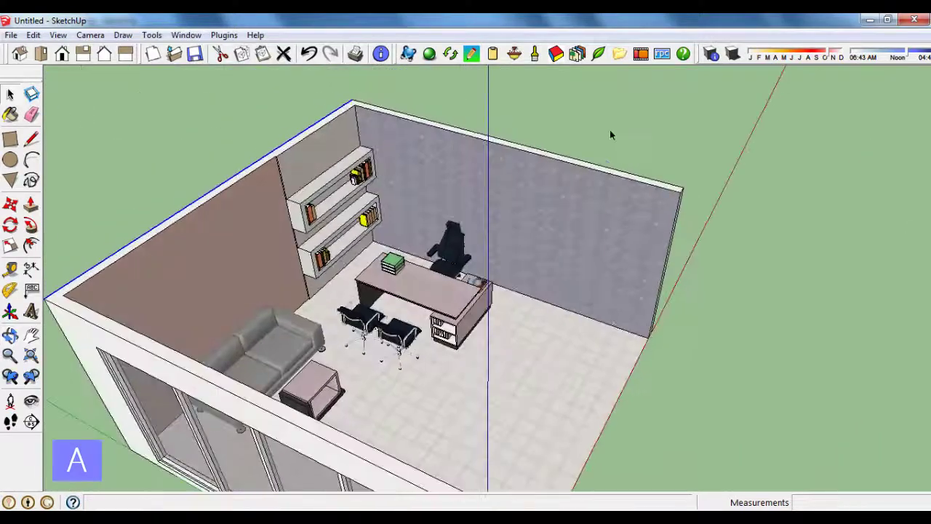
mouse_move(601, 329)
middle_down()
mouse_move(374, 268)
mouse_move(395, 316)
mouse_move(466, 306)
middle_up()
scroll(374, 268, up, 3)
scroll(374, 267, down, 2)
scroll(385, 291, down, 2)
scroll(409, 314, up, 4)
scroll(410, 314, down, 2)
scroll(499, 299, up, 2)
scroll(499, 300, up, 2)
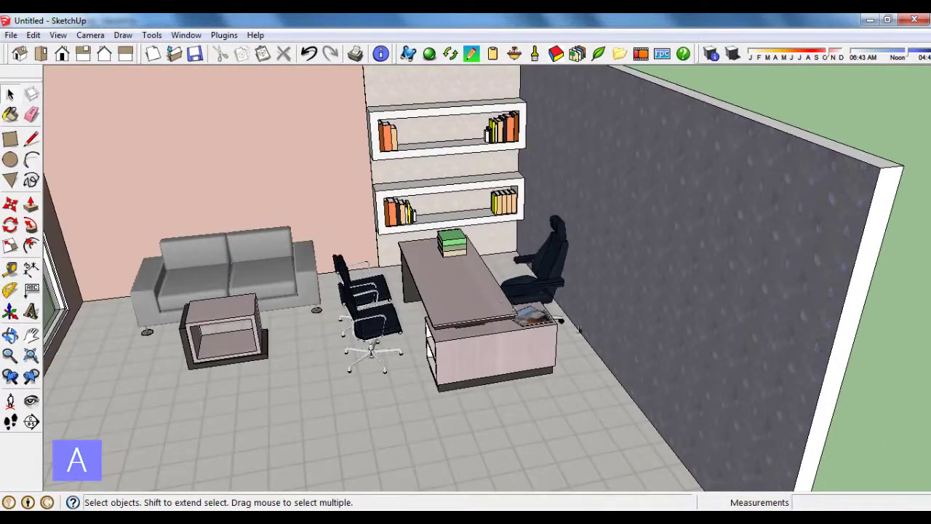
scroll(580, 328, down, 3)
scroll(535, 338, up, 2)
scroll(454, 310, down, 2)
middle_drag(453, 310, 495, 291)
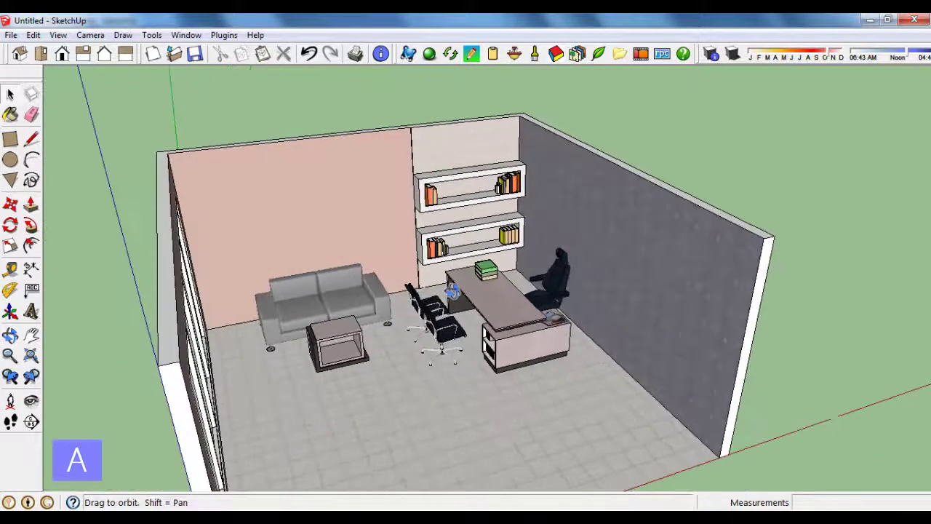
scroll(504, 288, up, 2)
scroll(505, 295, up, 1)
scroll(506, 294, down, 2)
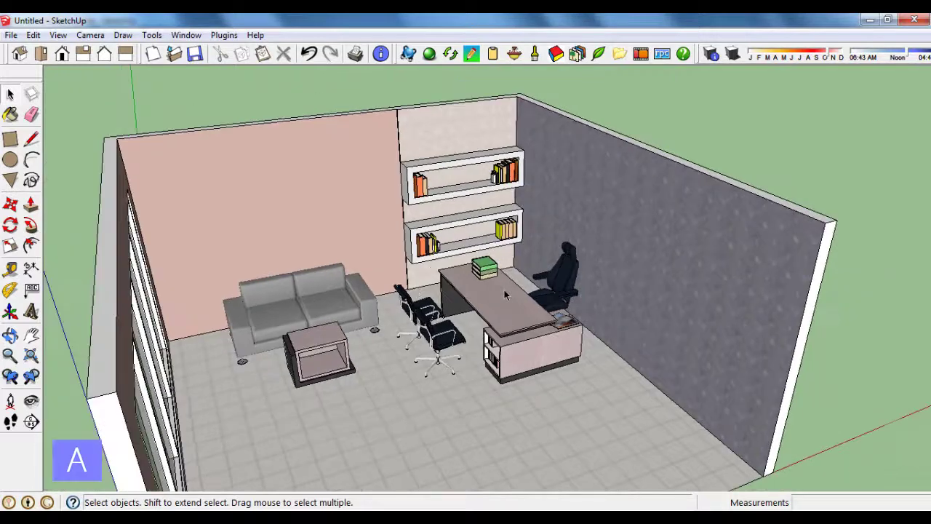
scroll(505, 289, down, 1)
scroll(500, 291, up, 1)
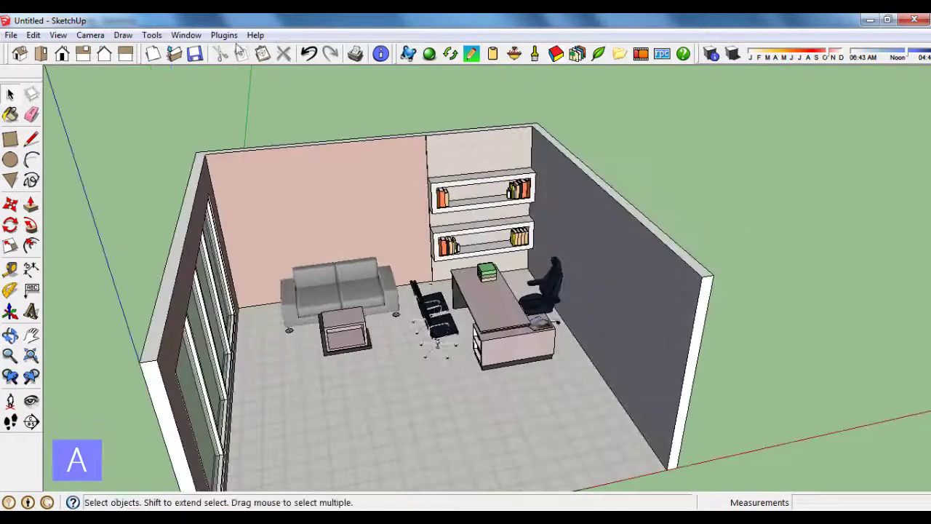
Step: Place the potted Flower#1 plant beside the desk
click(187, 37)
click(216, 99)
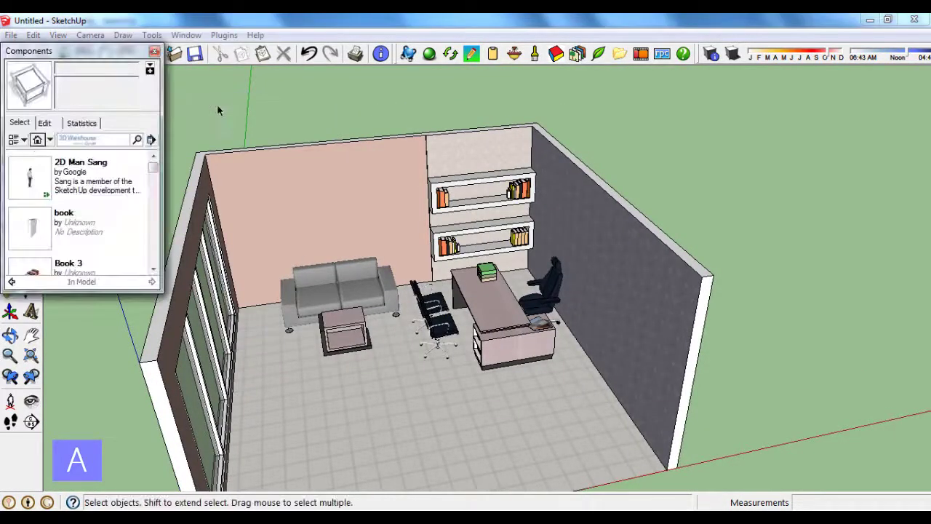
drag(153, 169, 157, 208)
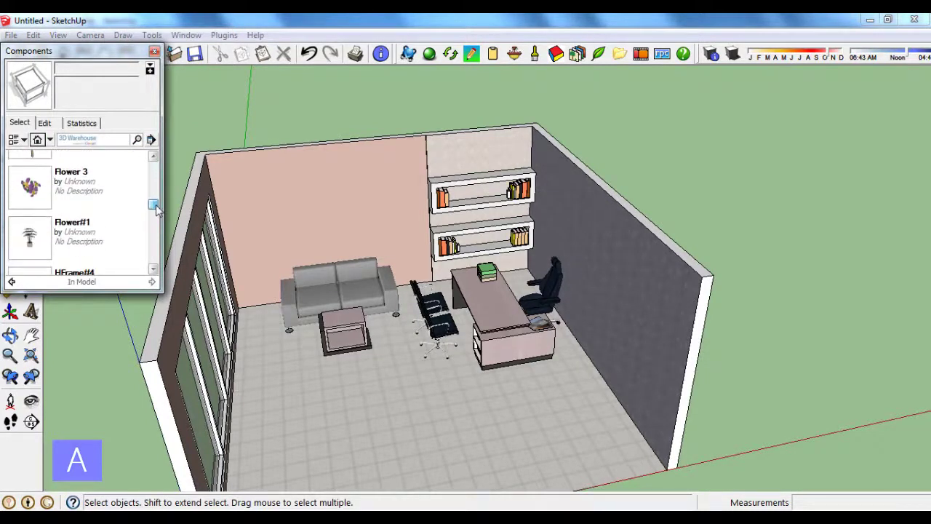
click(31, 240)
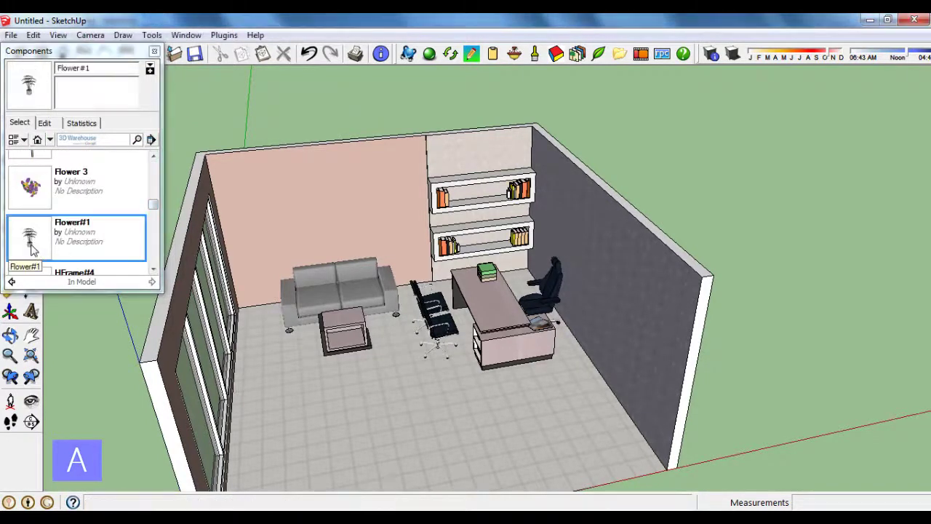
scroll(345, 328, up, 2)
scroll(350, 341, up, 1)
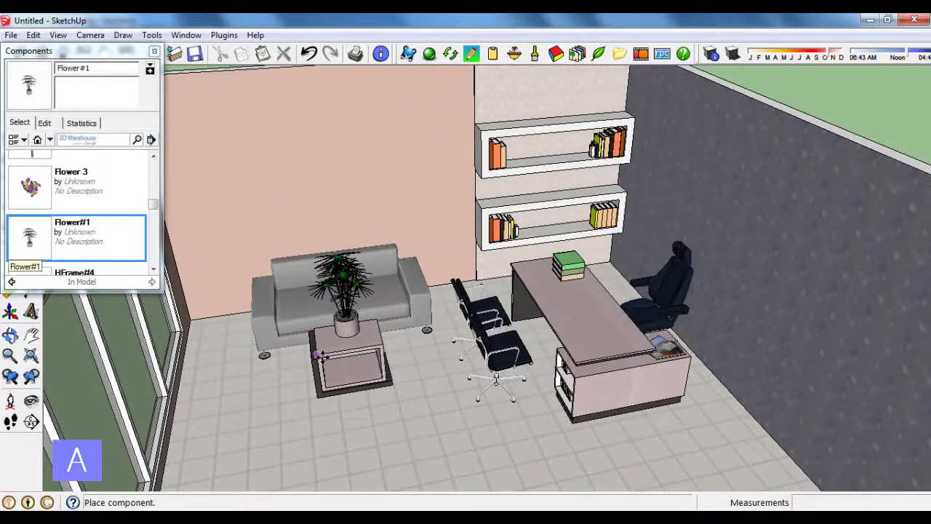
scroll(349, 336, down, 1)
scroll(451, 356, down, 2)
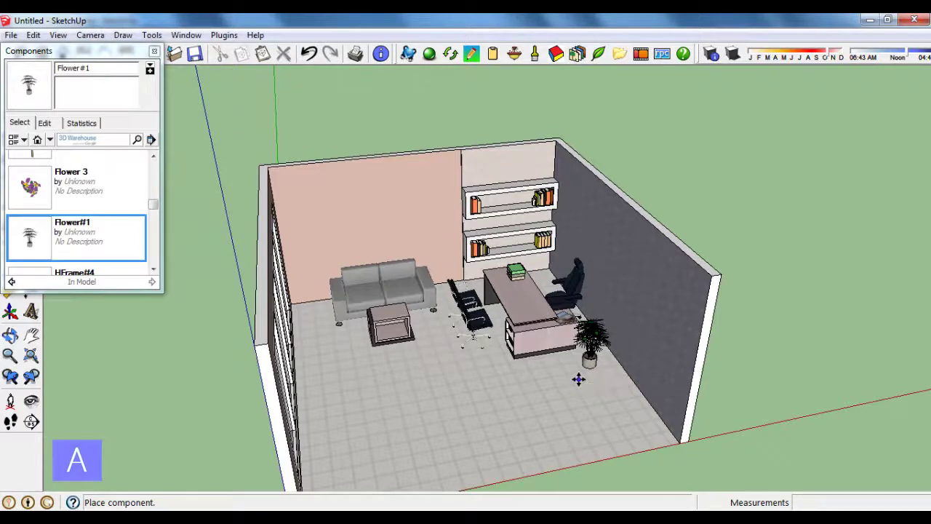
click(578, 379)
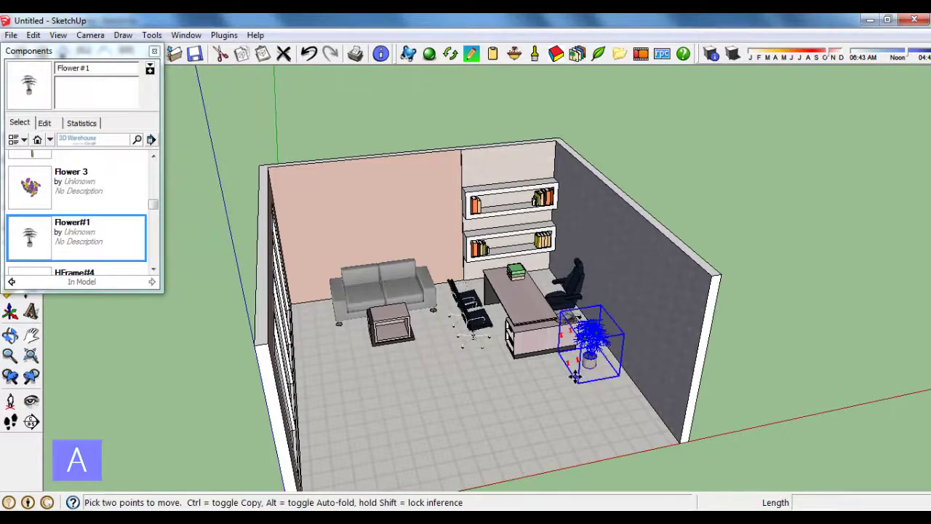
Step: Set the small Flower 3 arrangement on the coffee table and close the Components browser
click(144, 201)
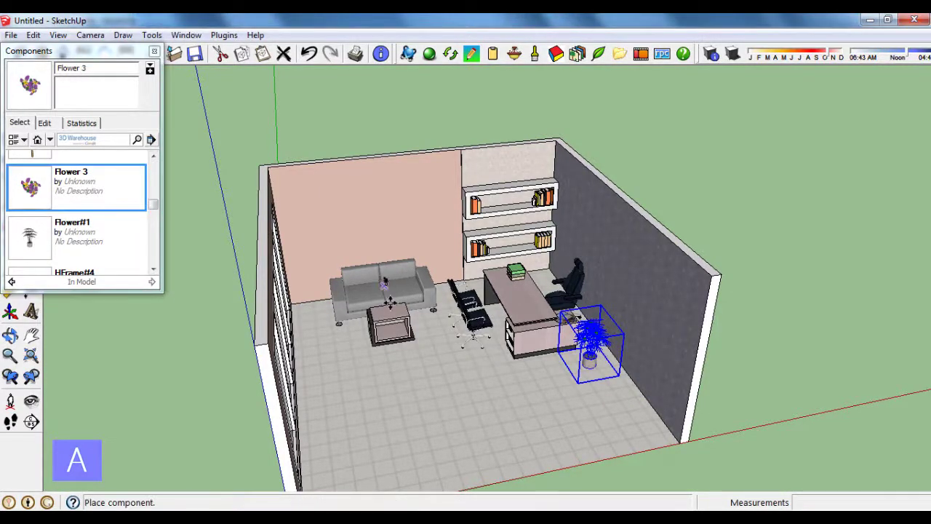
scroll(389, 302, up, 2)
scroll(386, 311, up, 2)
scroll(385, 320, up, 2)
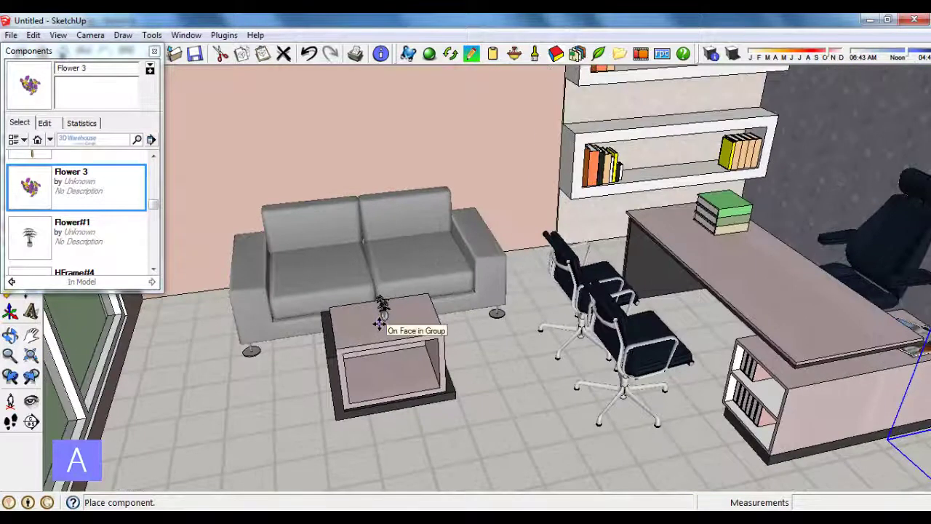
click(379, 323)
click(155, 51)
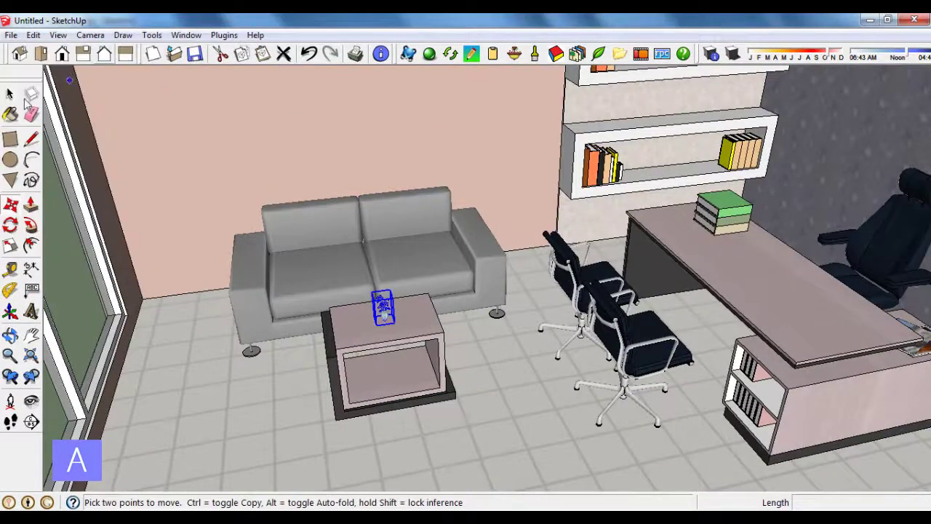
click(10, 95)
scroll(643, 174, down, 3)
scroll(643, 174, down, 3)
Step: Orbit around the furnished room toward the glass-door wall and return to selection
scroll(643, 175, down, 2)
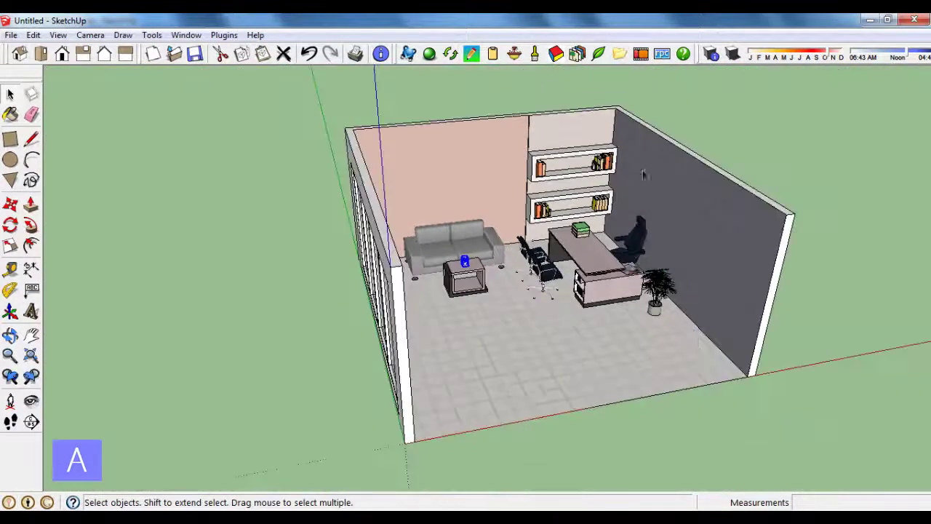
middle_drag(606, 284, 630, 234)
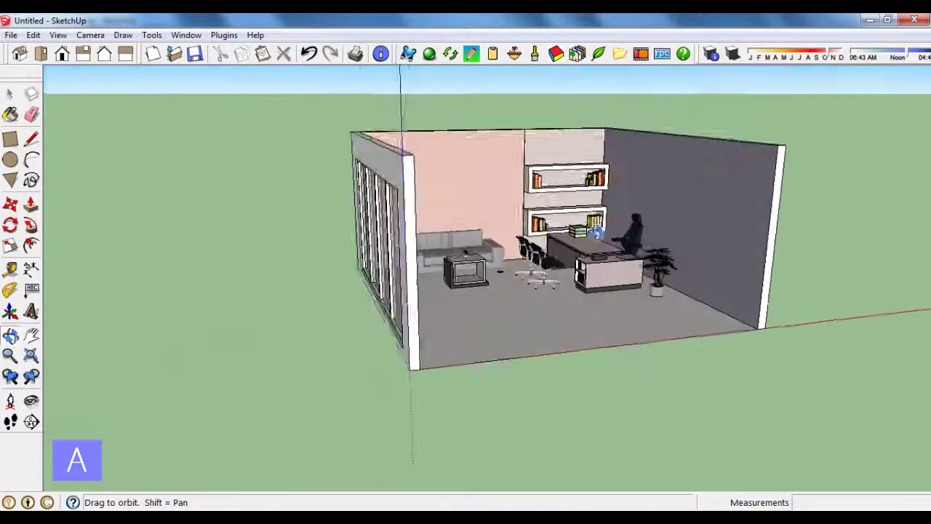
scroll(630, 234, up, 2)
scroll(630, 234, down, 3)
mouse_move(463, 286)
middle_down()
mouse_move(362, 296)
mouse_move(442, 266)
mouse_move(425, 271)
middle_up()
key(space)
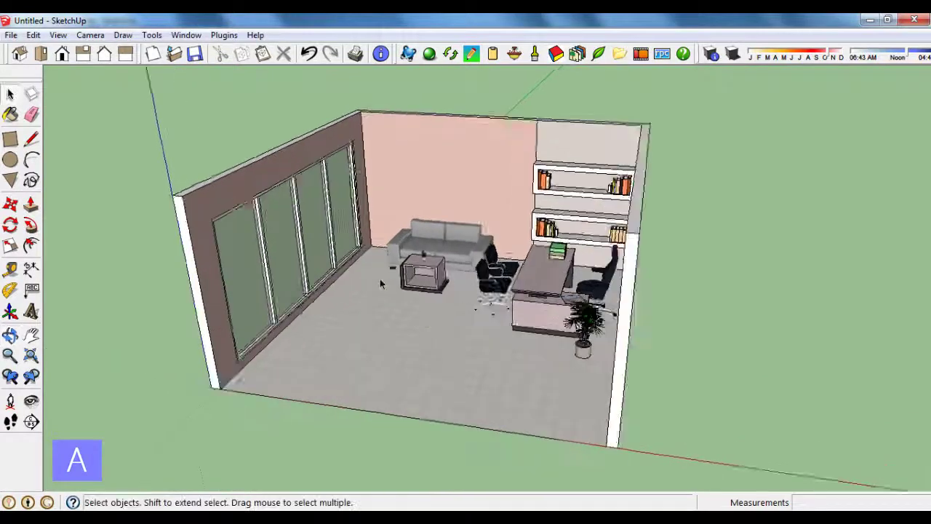
scroll(379, 284, up, 4)
Step: Apply the IRender nXt Reflective preset to the floor's Flexi 4 White Bri material
right_click(378, 321)
mouse_move(425, 312)
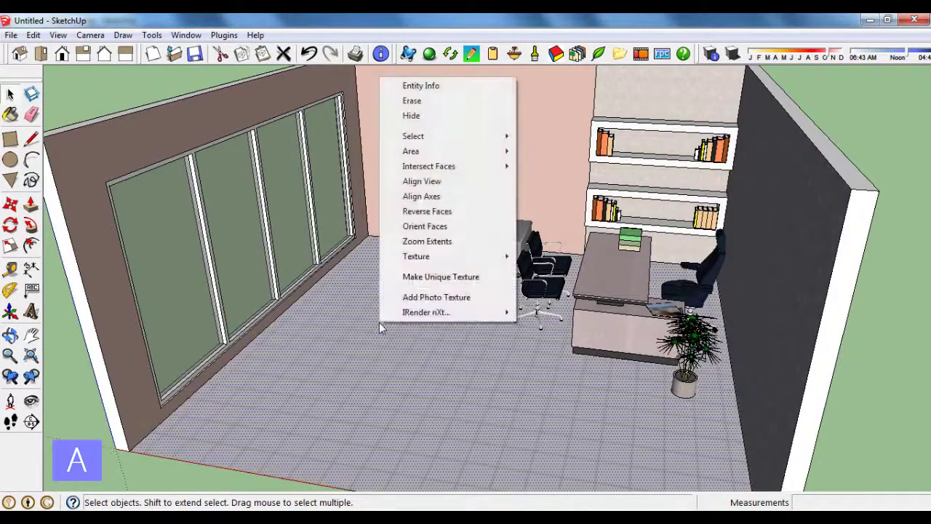
click(558, 313)
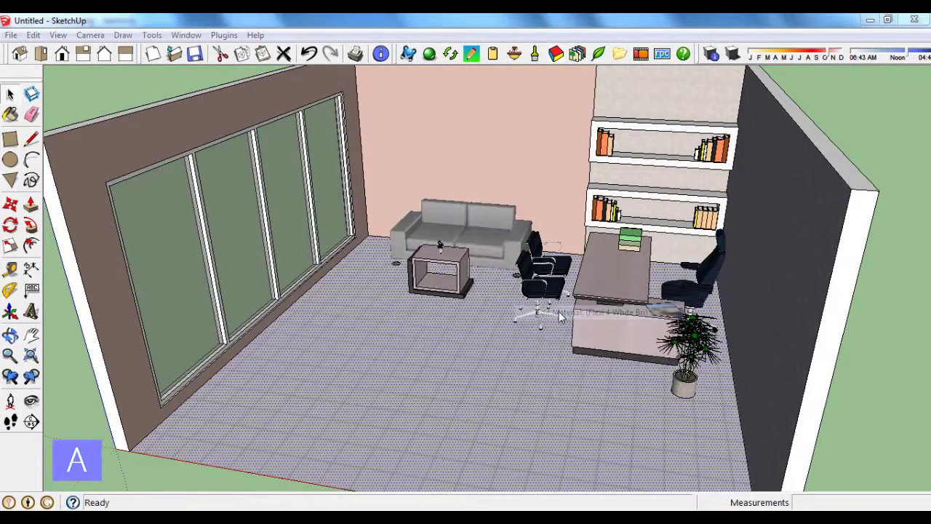
click(295, 48)
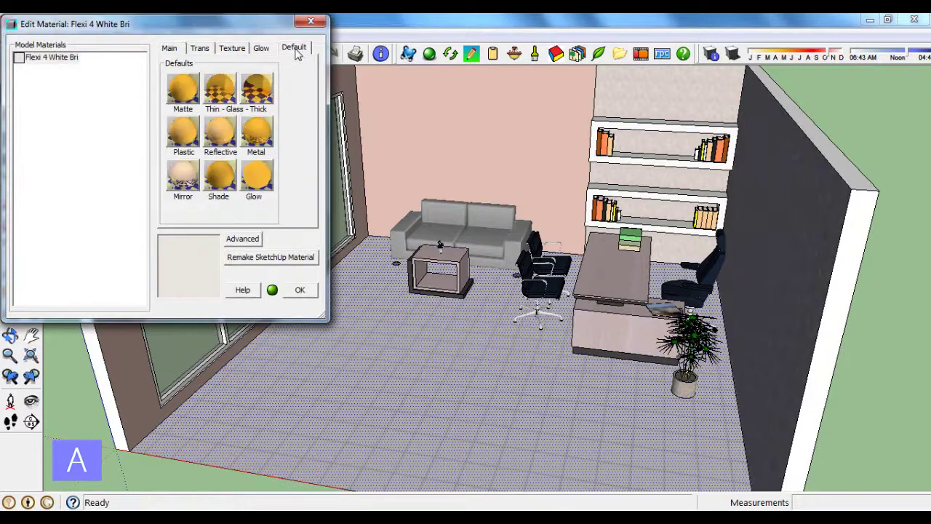
click(227, 131)
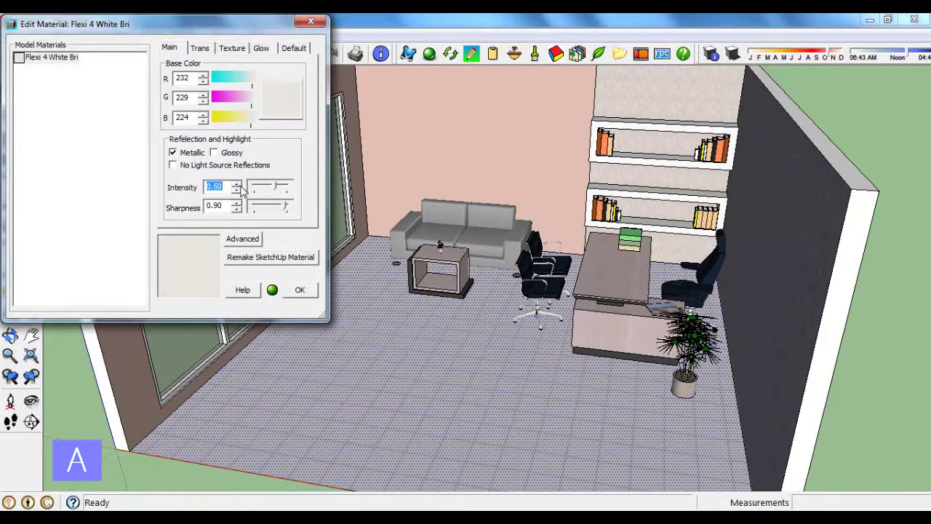
click(299, 290)
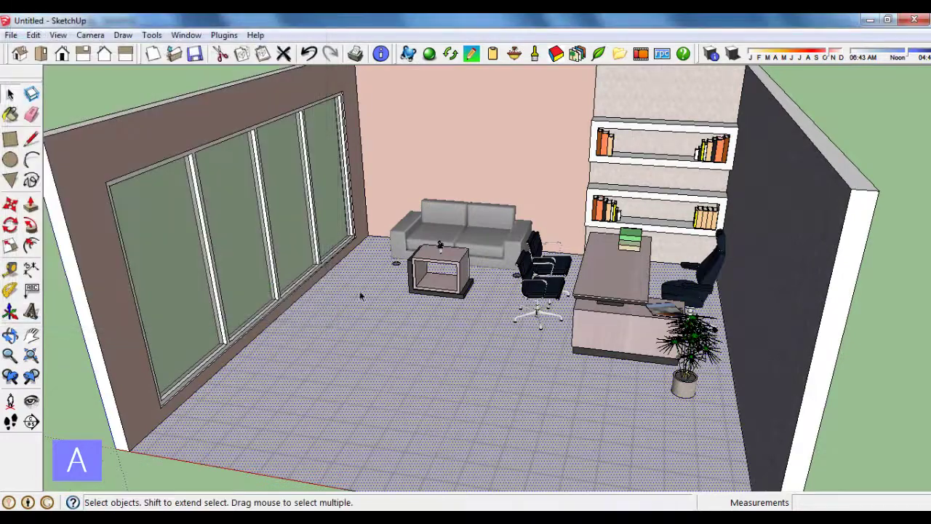
Step: Orbit the room to a new angle and select the desk
scroll(464, 300, down, 3)
mouse_move(585, 270)
middle_down()
mouse_move(598, 252)
mouse_move(592, 266)
middle_up()
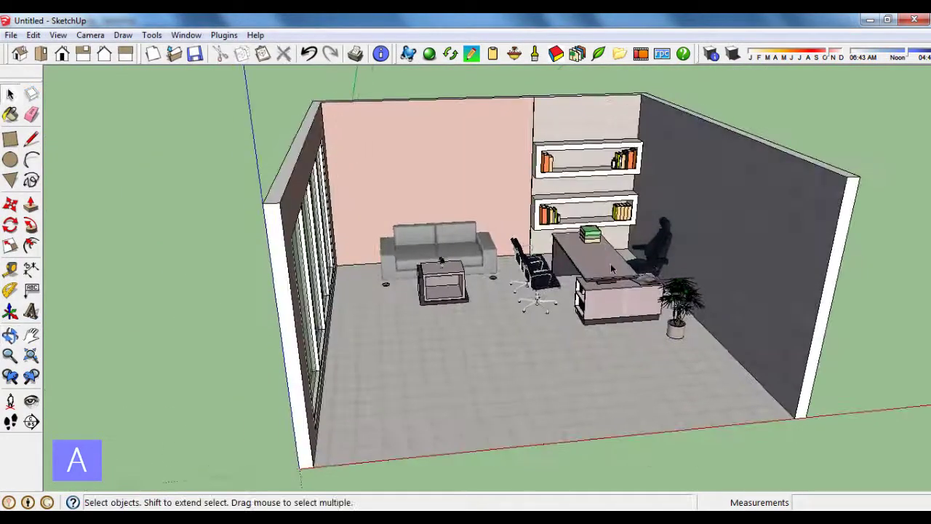
scroll(592, 266, up, 2)
scroll(592, 265, up, 2)
click(592, 265)
Step: Inside the desk group, give the desktop's mdf-noce_mare#1 material IRender's Reflective preset (intensity 0.40, sharpness 0.90)
right_click(594, 273)
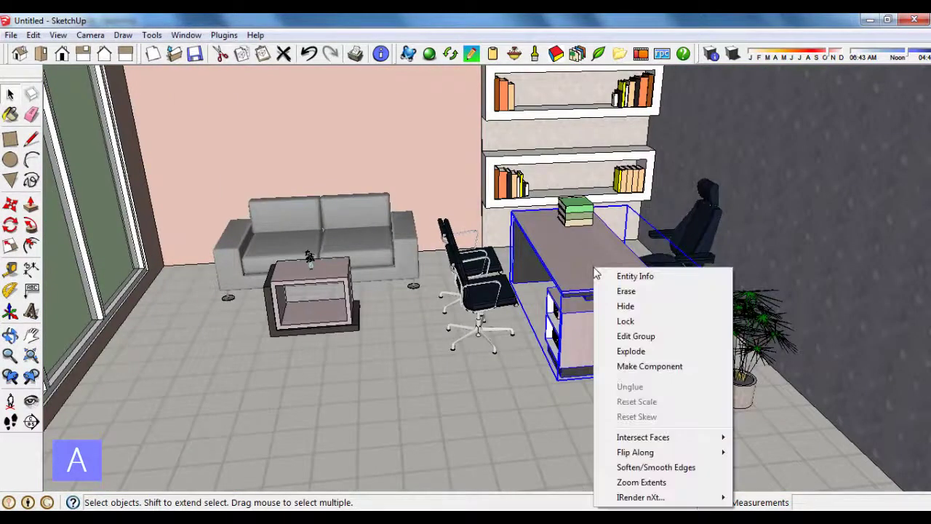
click(639, 339)
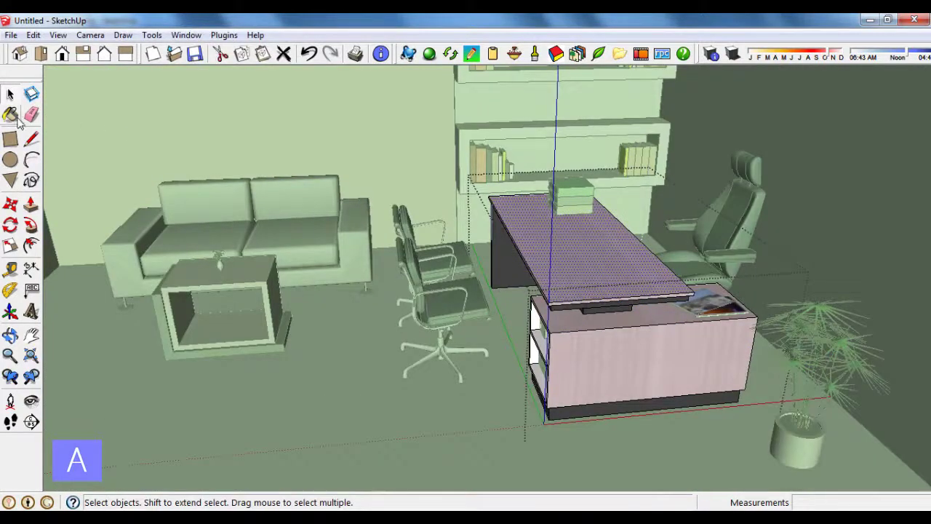
right_click(588, 259)
mouse_move(635, 491)
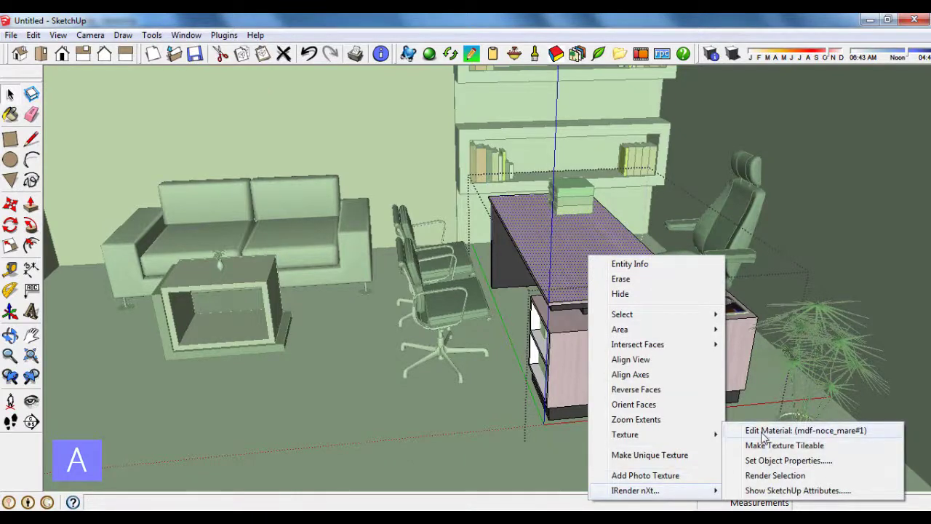
click(764, 431)
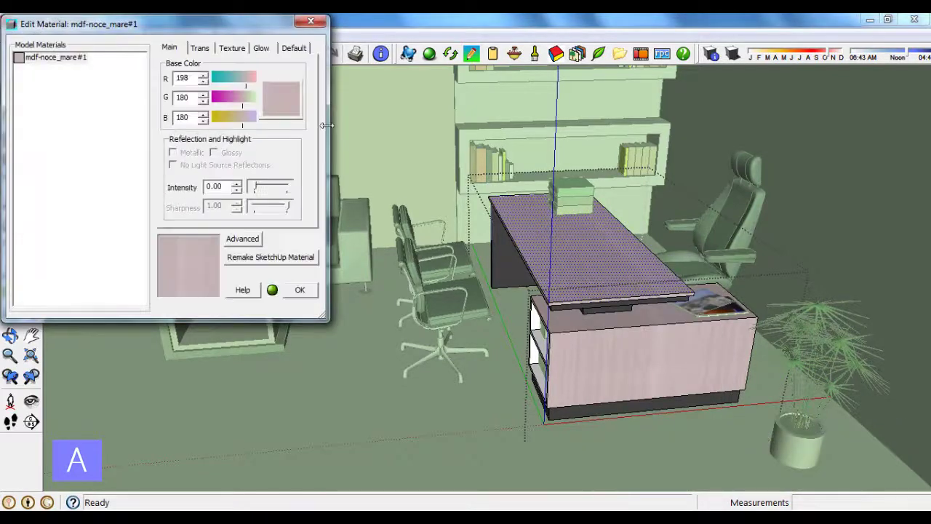
click(294, 48)
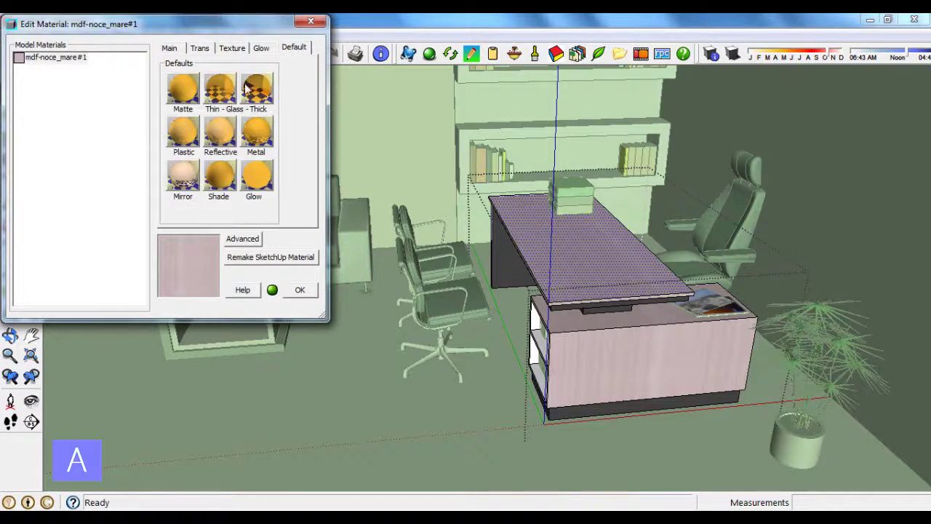
click(218, 139)
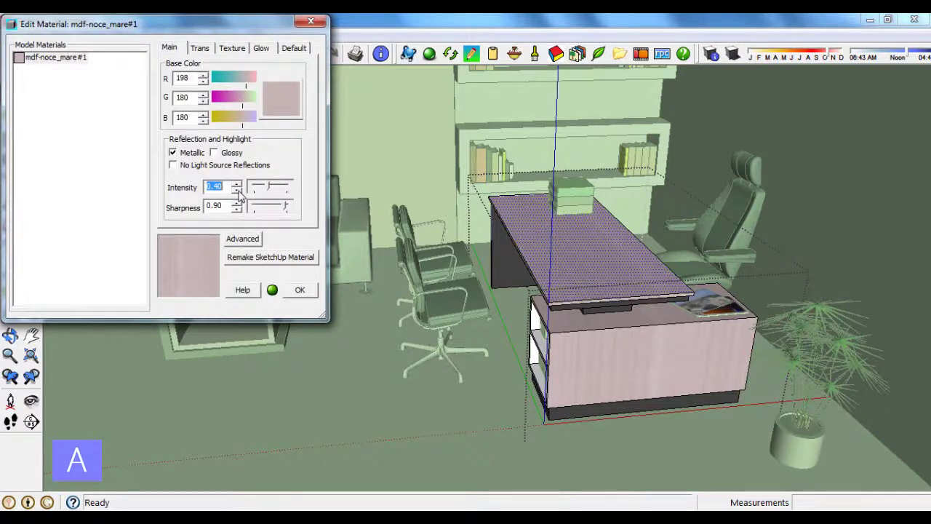
click(299, 290)
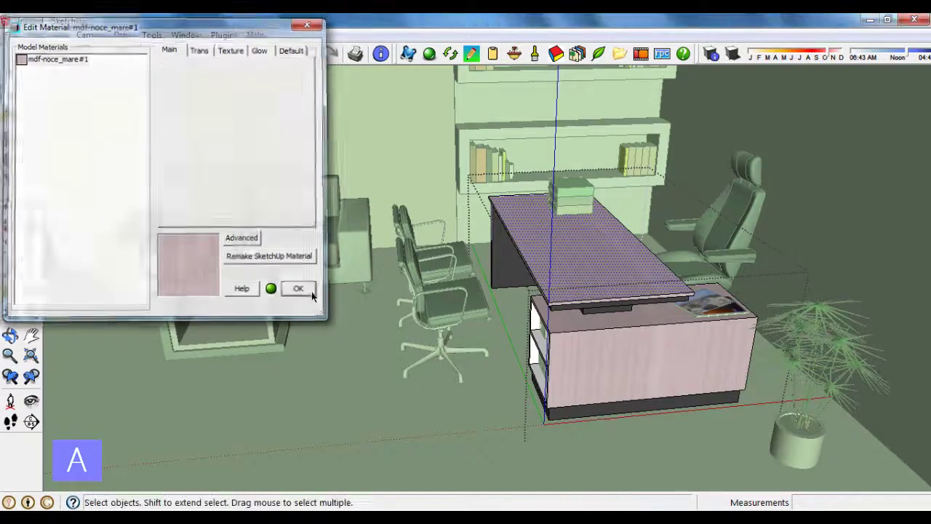
scroll(582, 302, down, 3)
scroll(582, 302, down, 3)
middle_drag(584, 303, 406, 289)
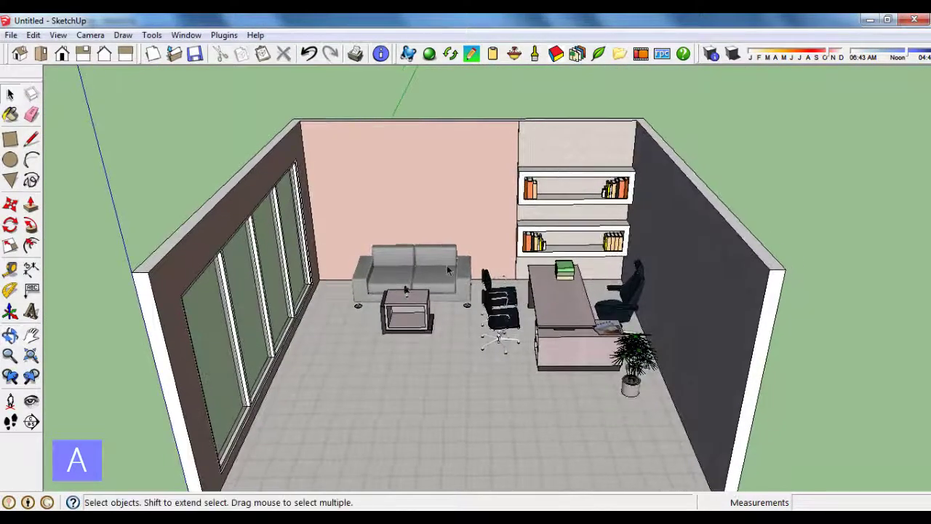
Step: Apply IRender nXt's Reflective preset to the wall shelf's [Color_001]1 material (intensity 0.40, sharpness 0.90)
scroll(444, 275, up, 2)
scroll(433, 282, up, 2)
scroll(431, 283, up, 2)
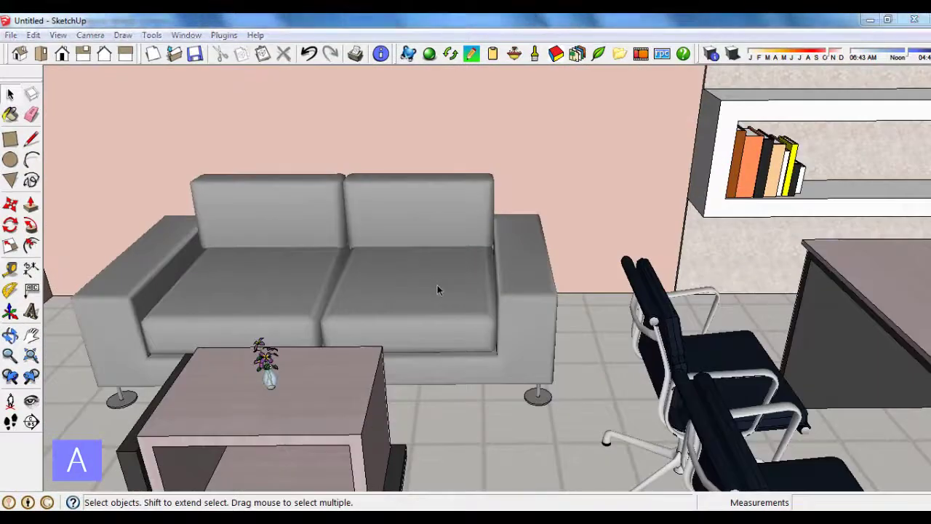
click(723, 143)
right_click(723, 143)
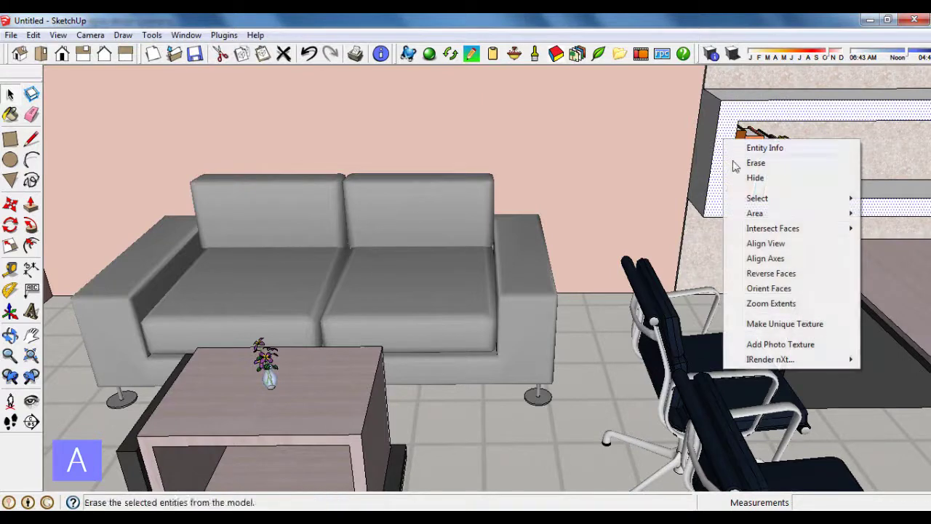
mouse_move(771, 359)
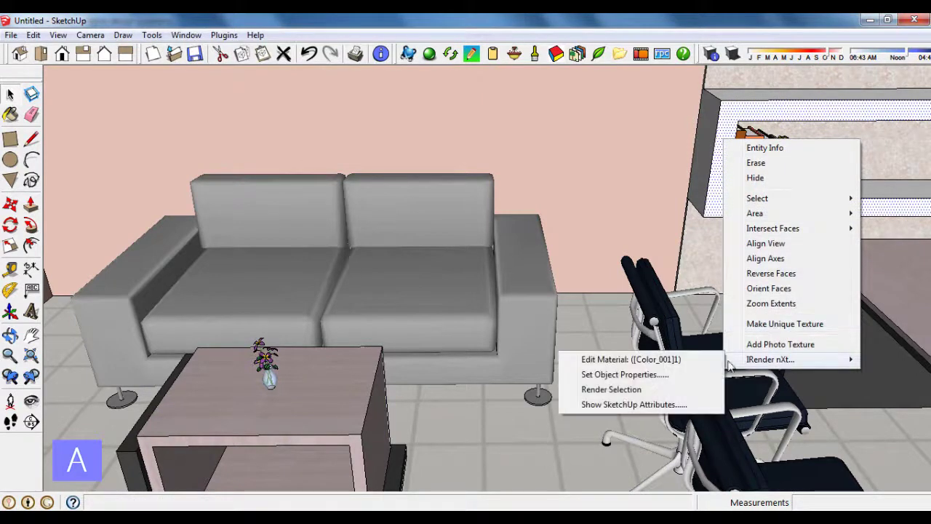
click(665, 363)
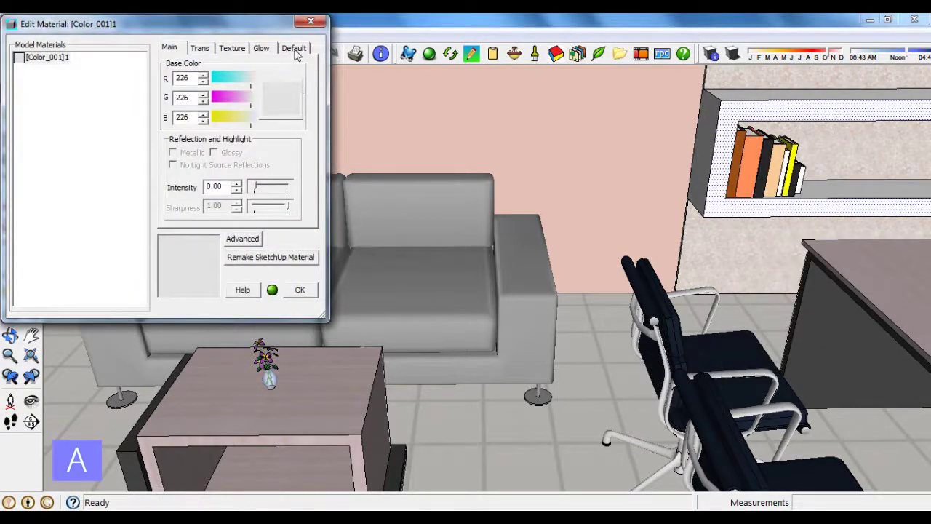
click(295, 49)
click(238, 136)
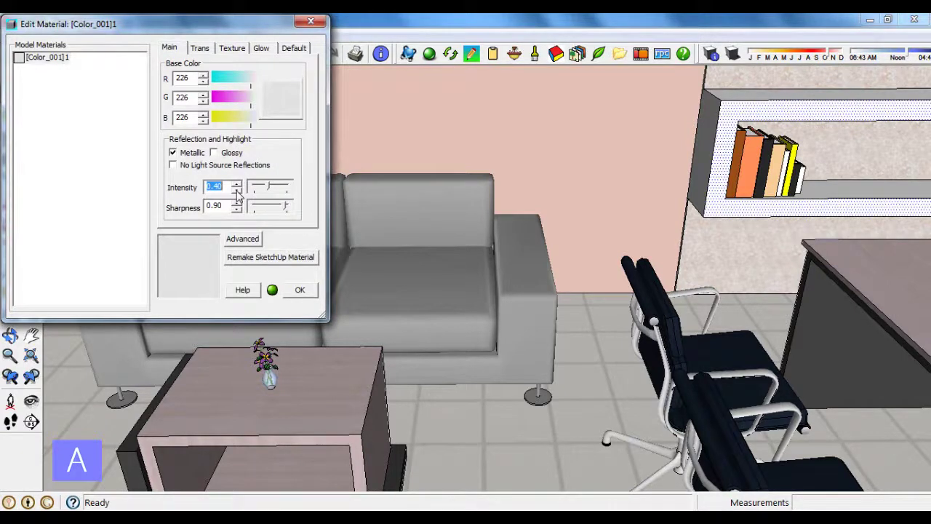
click(299, 291)
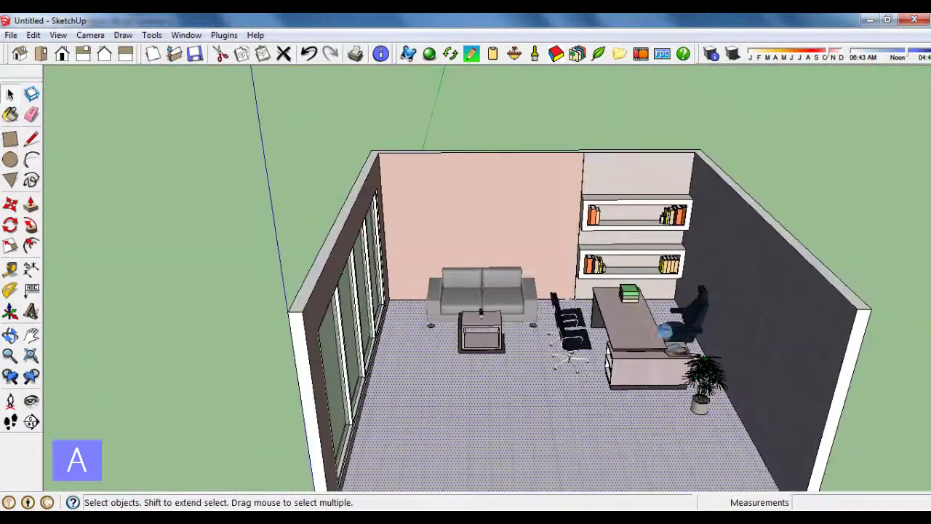
Step: Place the pict 1 city-skyline component from the Components browser on the pink wall above the sofa
middle_drag(665, 331, 748, 276)
scroll(788, 238, up, 3)
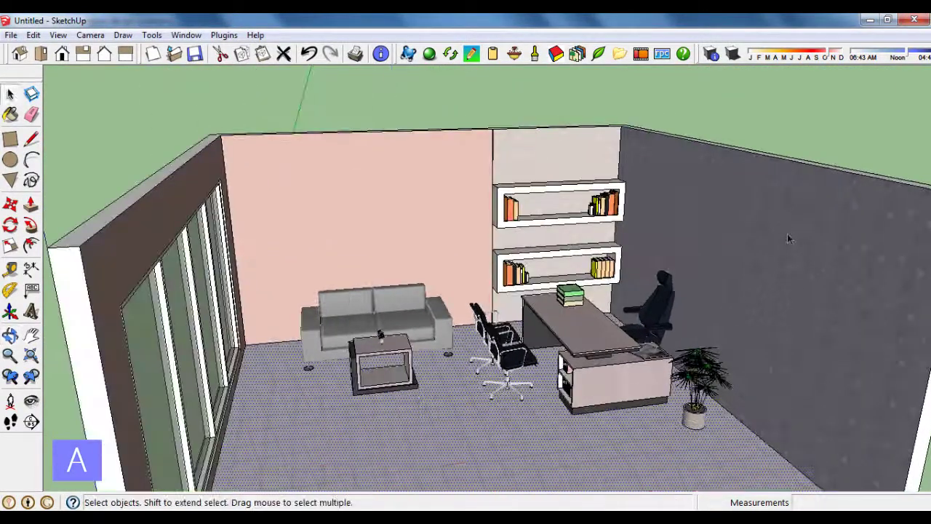
click(186, 35)
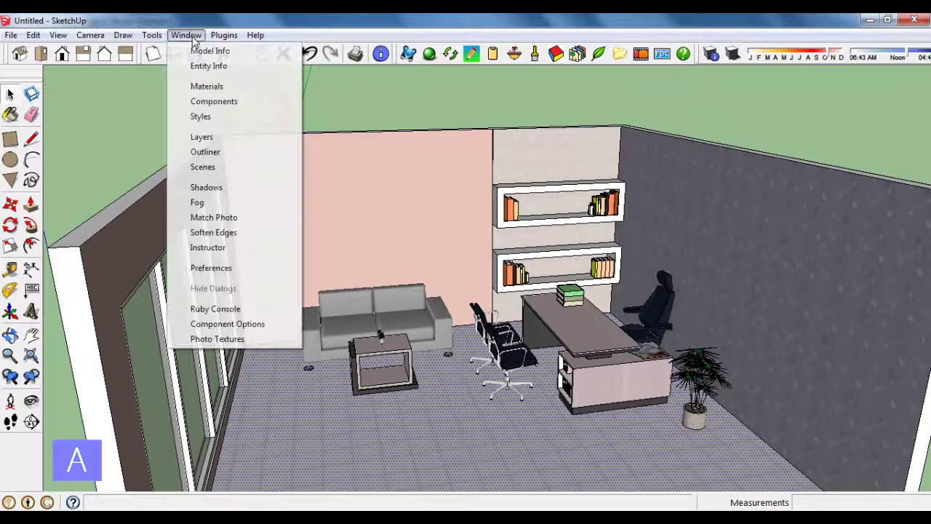
click(215, 97)
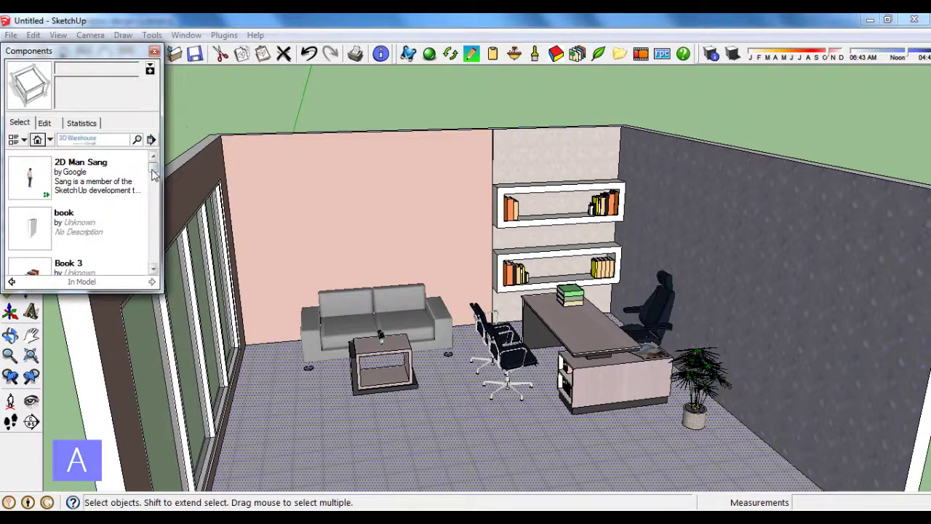
mouse_move(153, 175)
mouse_down()
mouse_move(152, 221)
mouse_move(121, 223)
mouse_up()
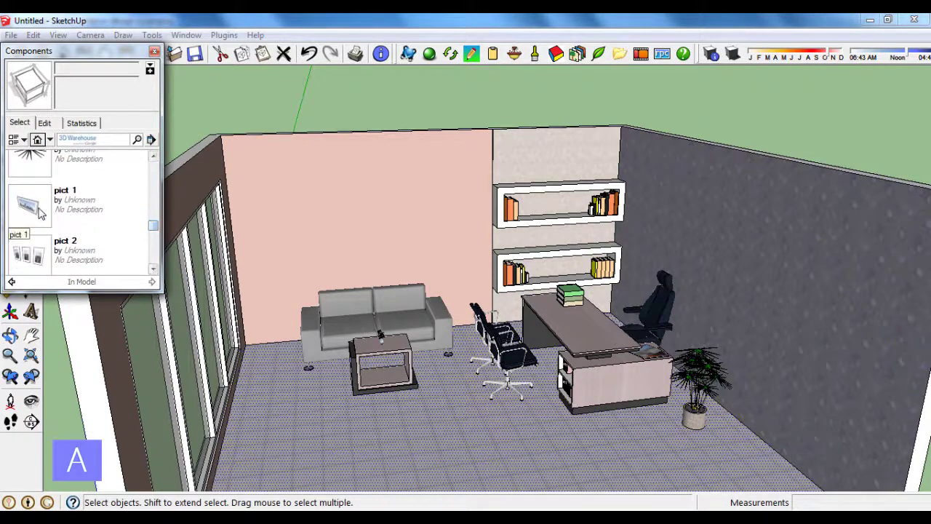
click(40, 211)
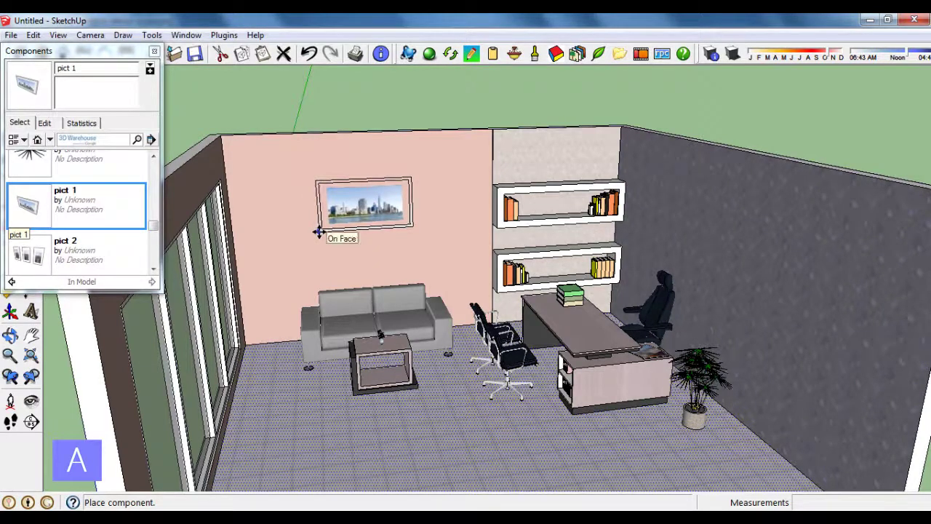
click(318, 231)
click(153, 52)
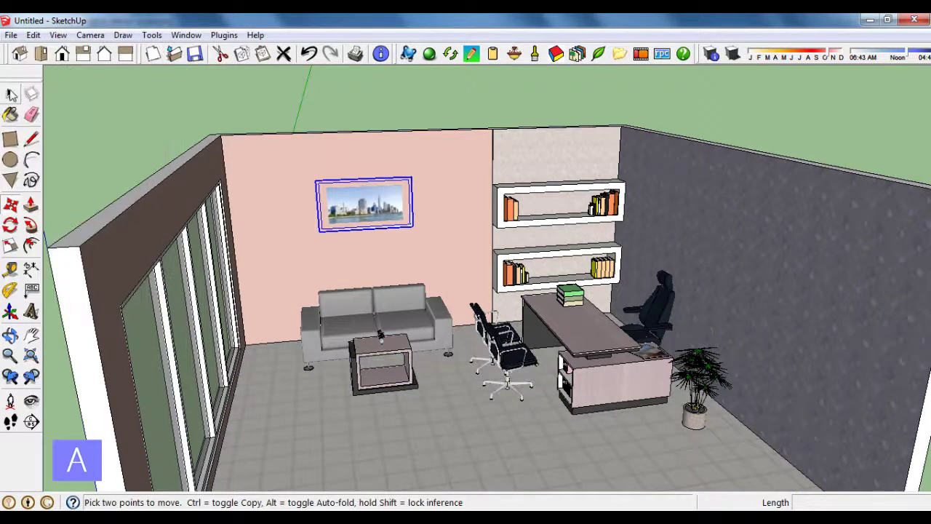
key(space)
Step: Nudge the picture 2 cm with Move to settle it on the wall
scroll(469, 179, down, 2)
middle_drag(469, 179, 547, 136)
scroll(547, 135, up, 3)
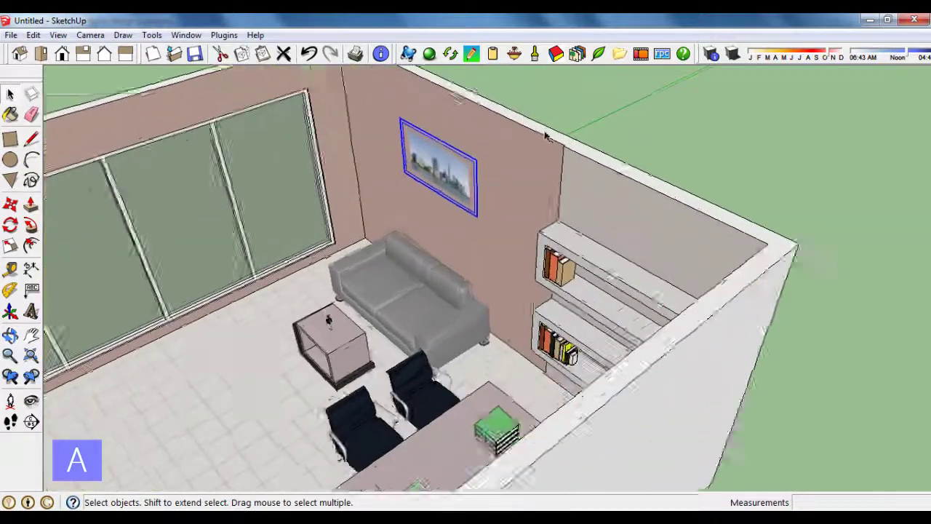
scroll(542, 208, up, 1)
scroll(538, 226, up, 2)
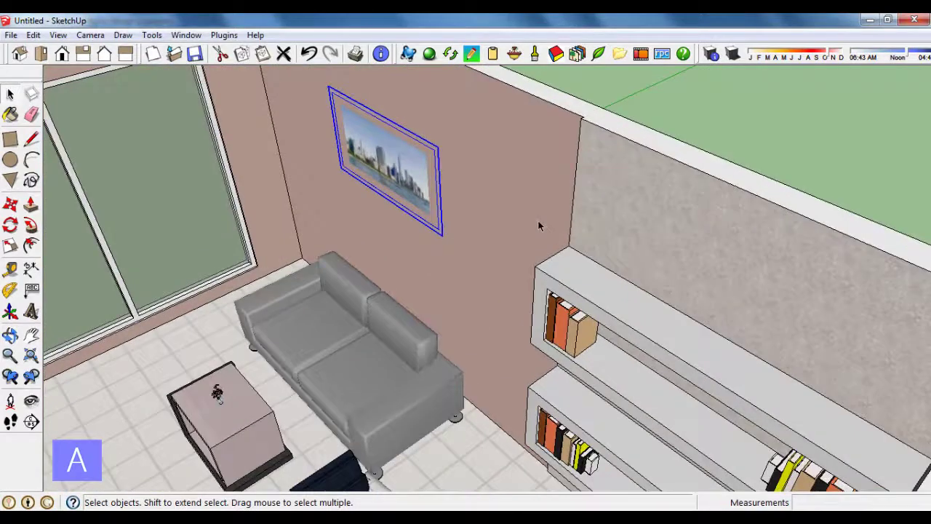
click(20, 204)
scroll(557, 254, up, 1)
scroll(585, 241, up, 1)
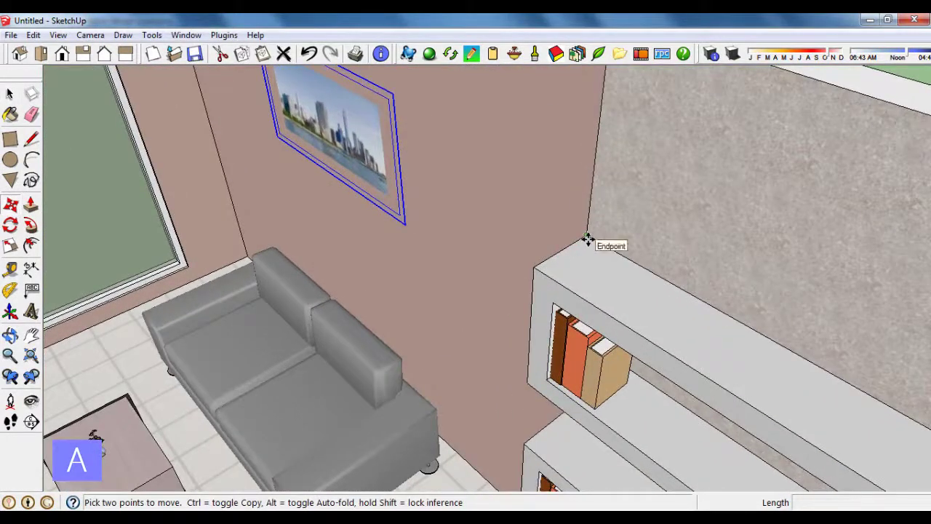
click(588, 240)
text(2)
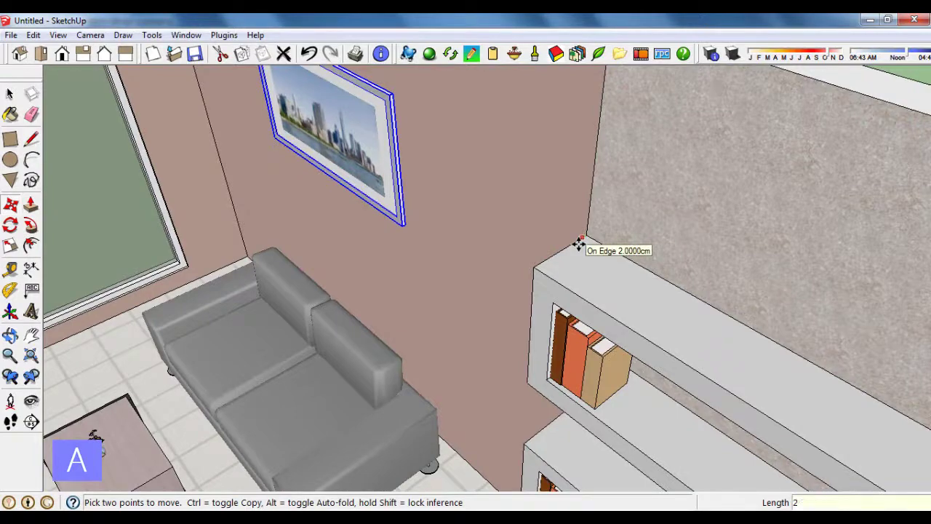
click(11, 93)
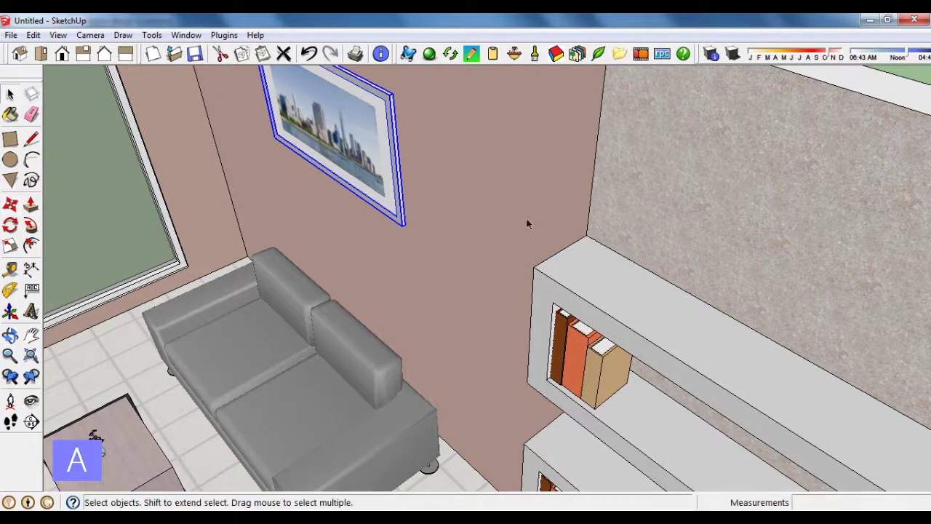
scroll(526, 222, down, 3)
scroll(418, 236, down, 2)
mouse_move(418, 237)
middle_down()
mouse_move(922, 296)
mouse_move(461, 333)
mouse_move(796, 295)
middle_up()
scroll(795, 298, up, 3)
scroll(796, 297, up, 1)
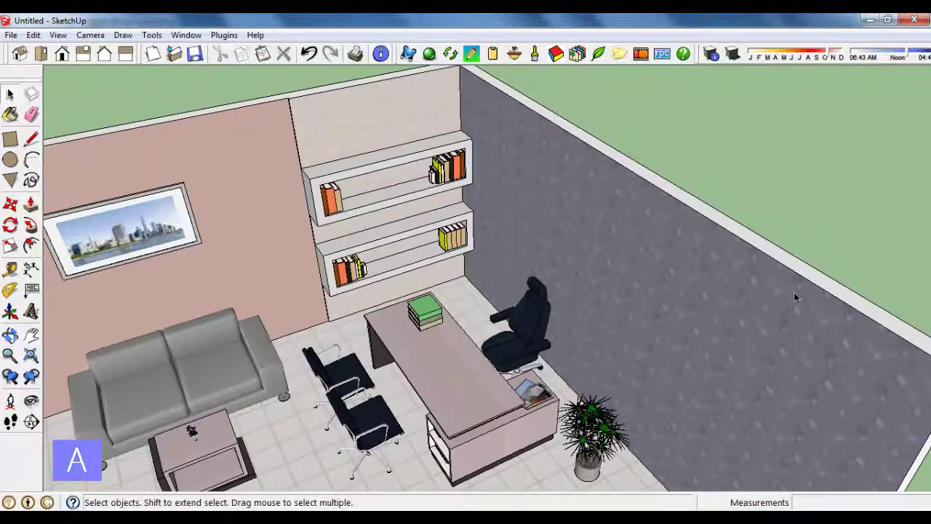
Step: Place the three-panel pict 2 component on the grey textured wall beside the desk
click(190, 37)
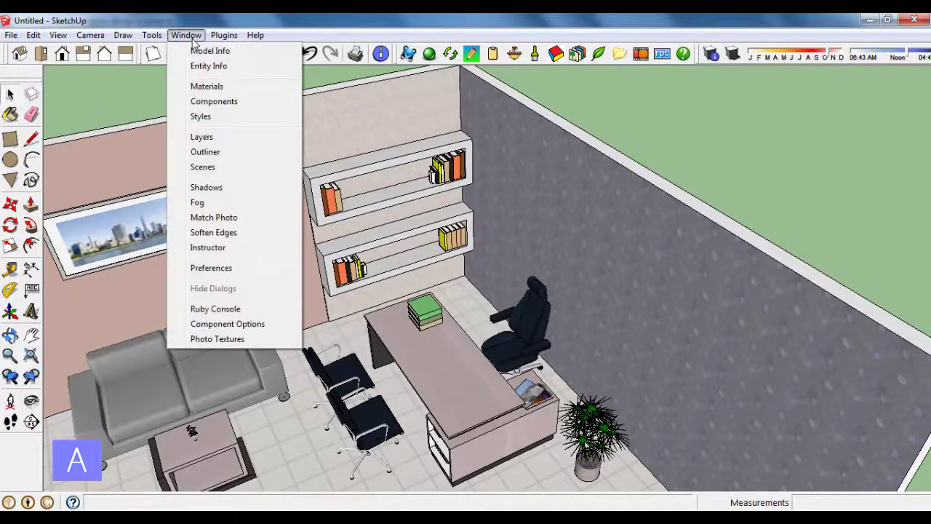
click(207, 102)
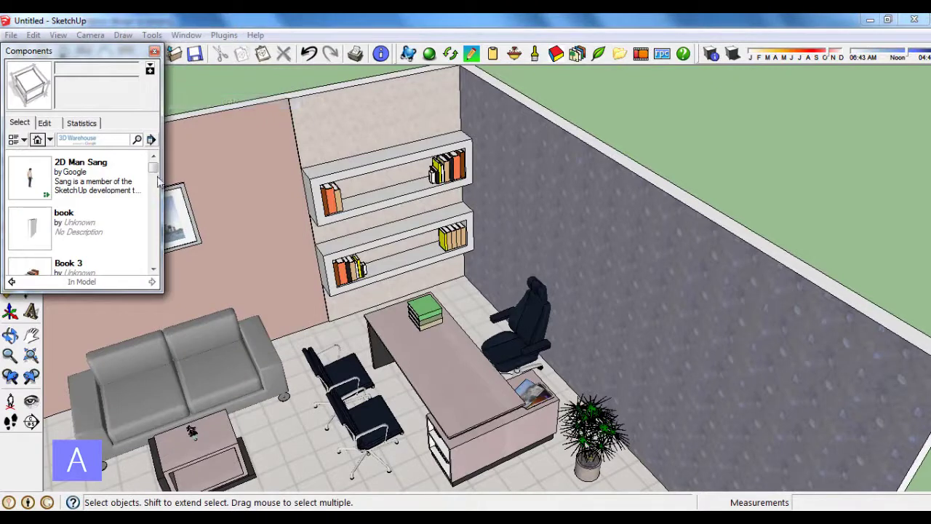
drag(154, 171, 155, 230)
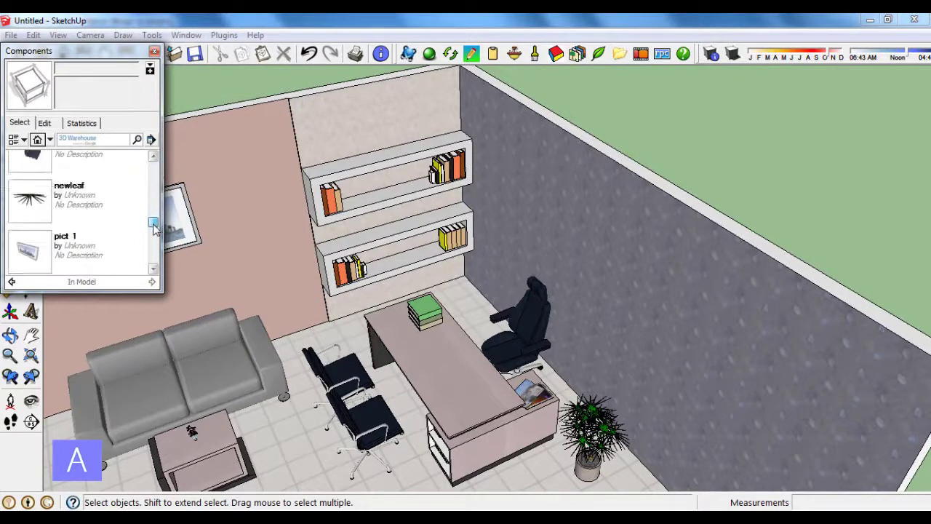
scroll(154, 229, down, 1)
click(83, 224)
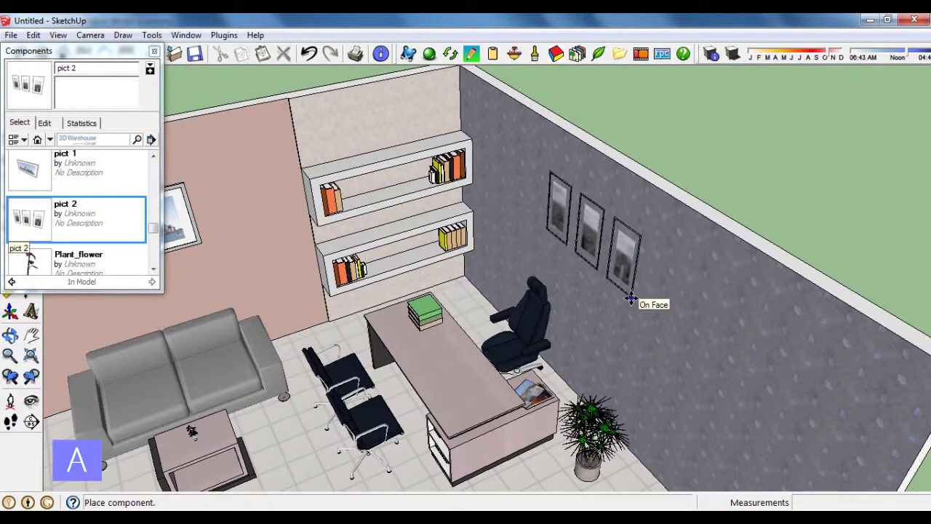
click(621, 290)
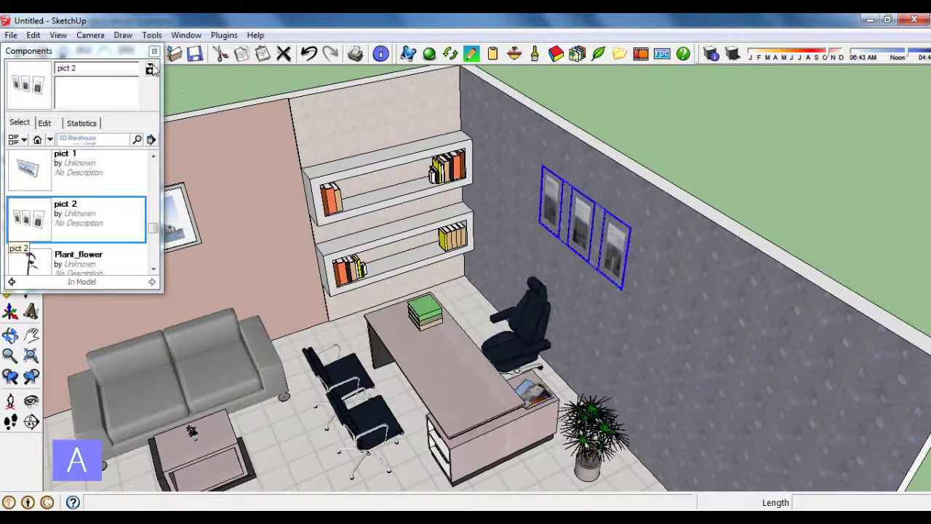
click(153, 52)
Step: Move the pict 2 frames along the grey wall into their final position
middle_drag(552, 255, 814, 251)
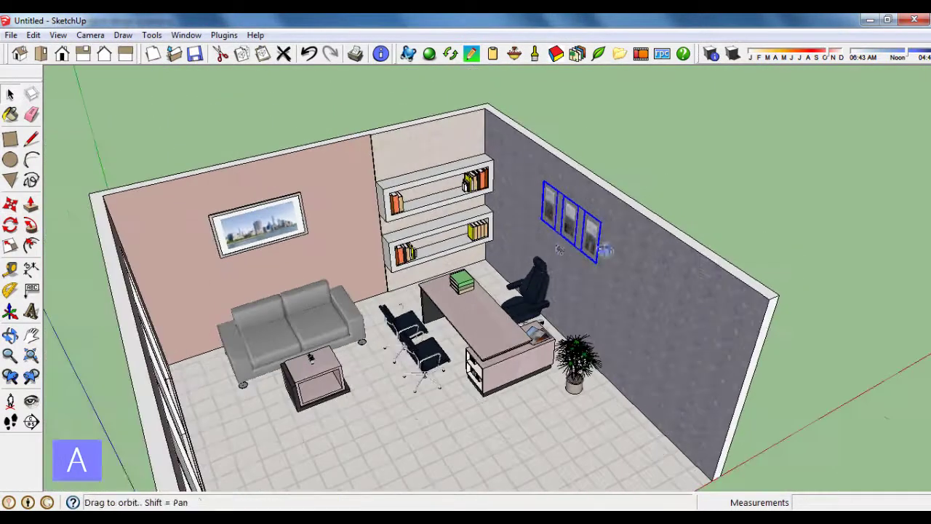
scroll(601, 197, up, 3)
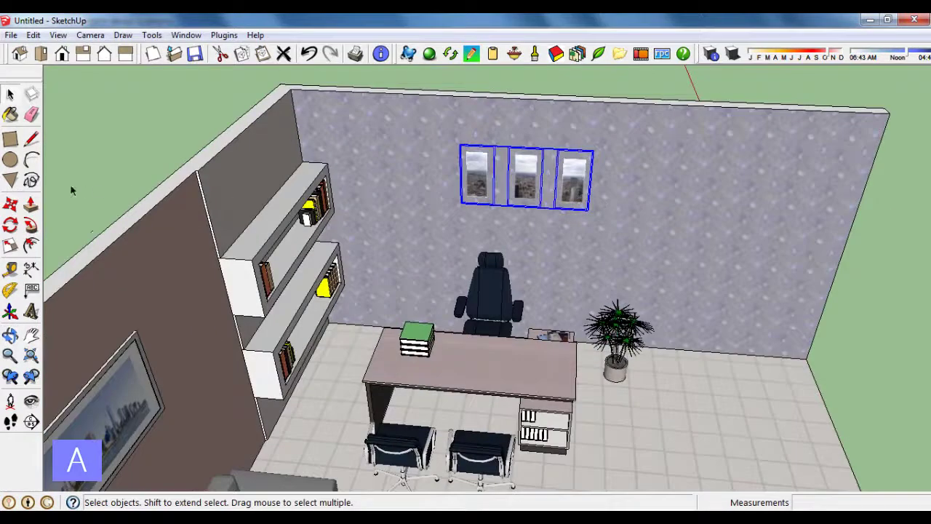
click(16, 207)
click(549, 124)
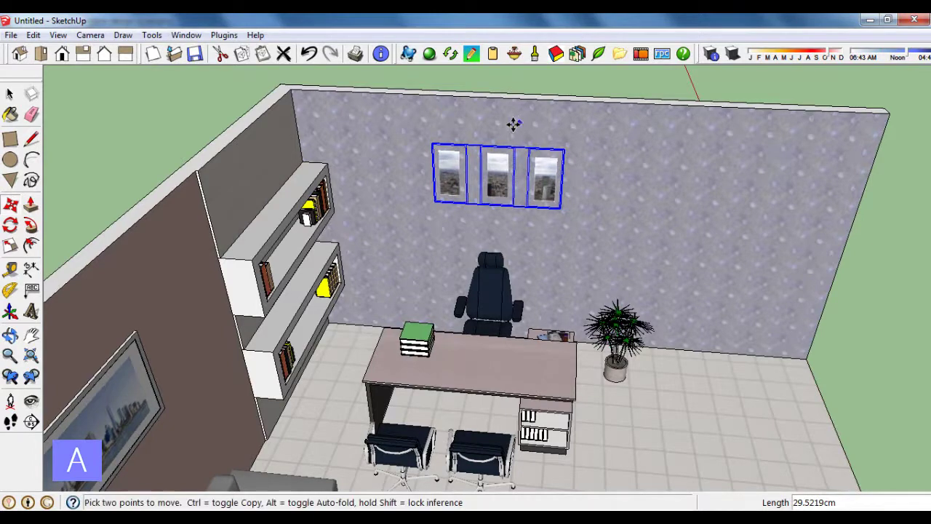
middle_drag(695, 200, 441, 233)
scroll(441, 233, down, 5)
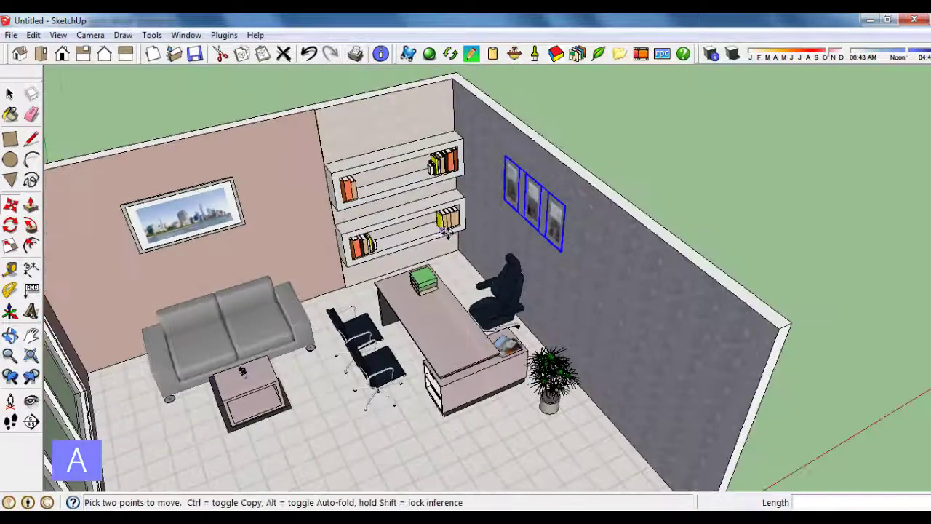
scroll(763, 299, up, 1)
scroll(734, 312, up, 3)
scroll(730, 313, up, 2)
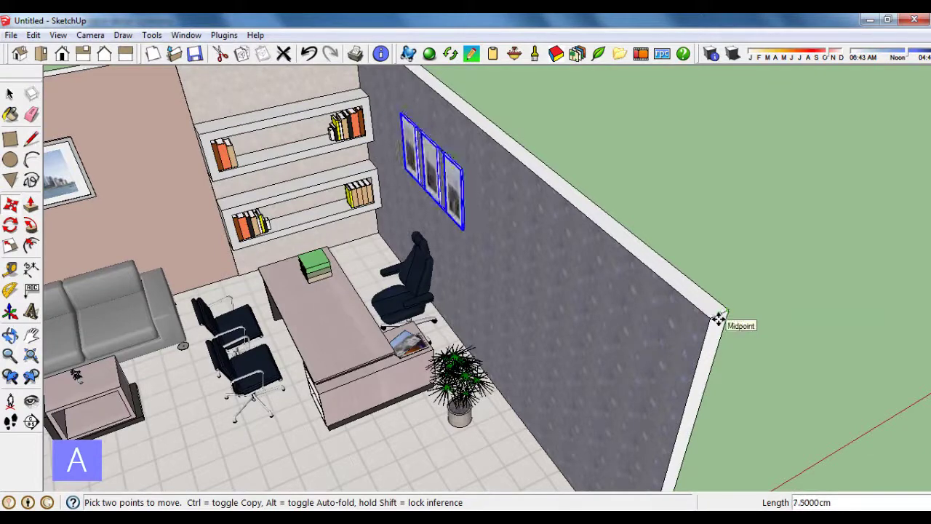
text(2)
key(Return)
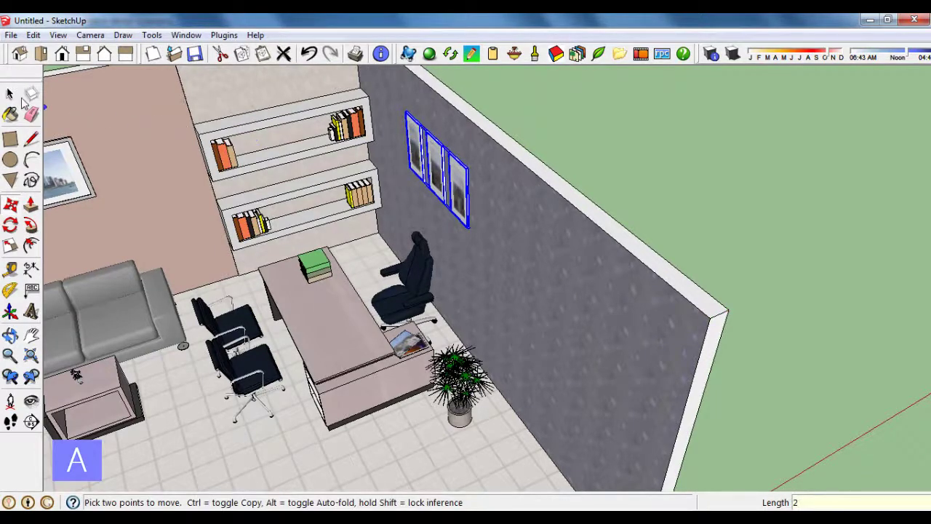
click(10, 93)
click(626, 130)
scroll(654, 146, down, 3)
scroll(677, 204, down, 2)
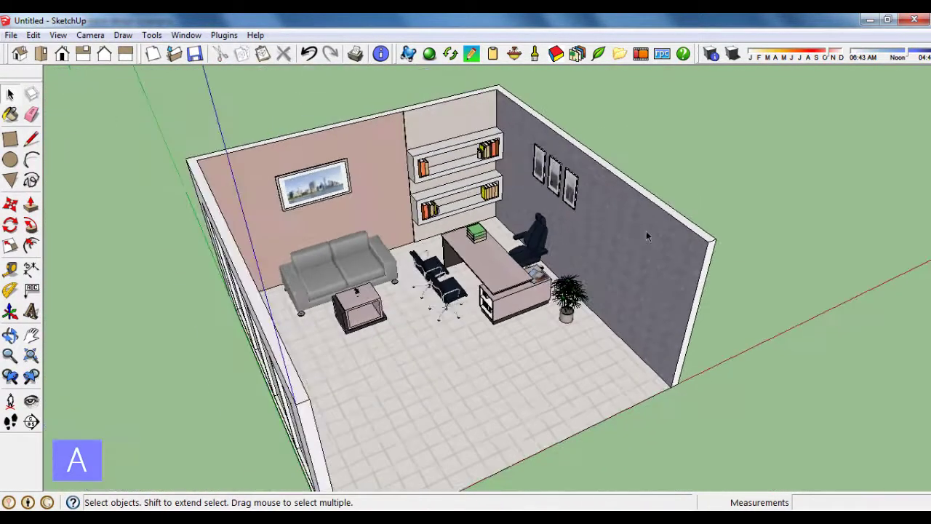
middle_drag(646, 231, 378, 200)
scroll(378, 200, up, 3)
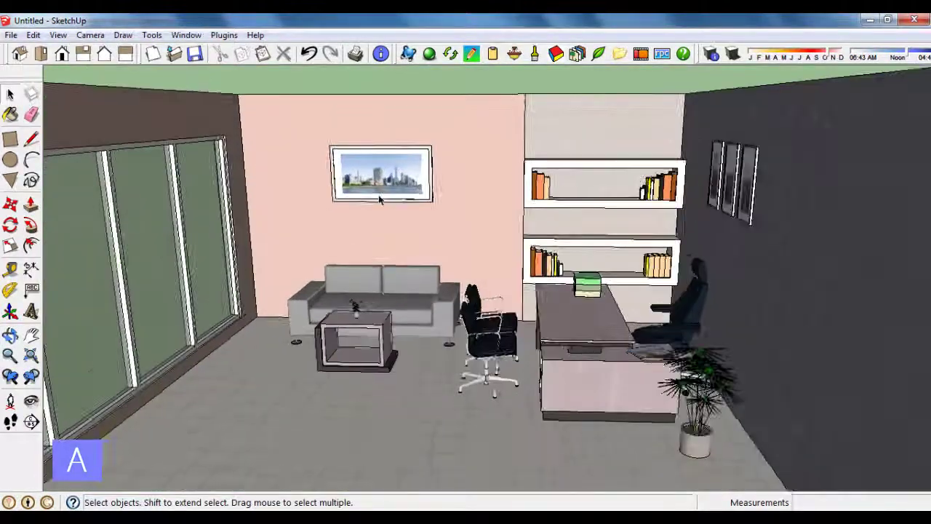
scroll(426, 187, down, 2)
scroll(447, 208, down, 2)
scroll(492, 233, down, 2)
middle_drag(493, 233, 509, 306)
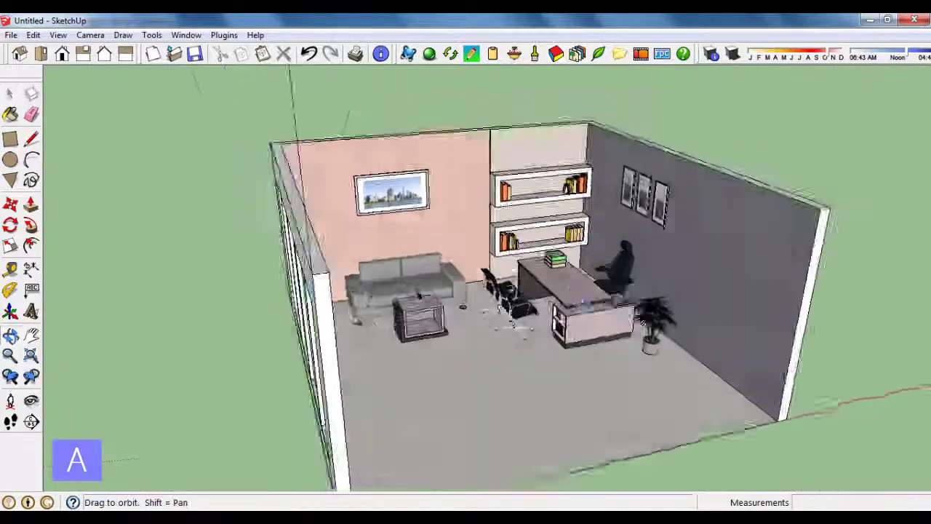
mouse_move(583, 302)
middle_down()
mouse_move(576, 335)
mouse_move(426, 313)
middle_up()
scroll(426, 313, up, 1)
scroll(426, 313, up, 1)
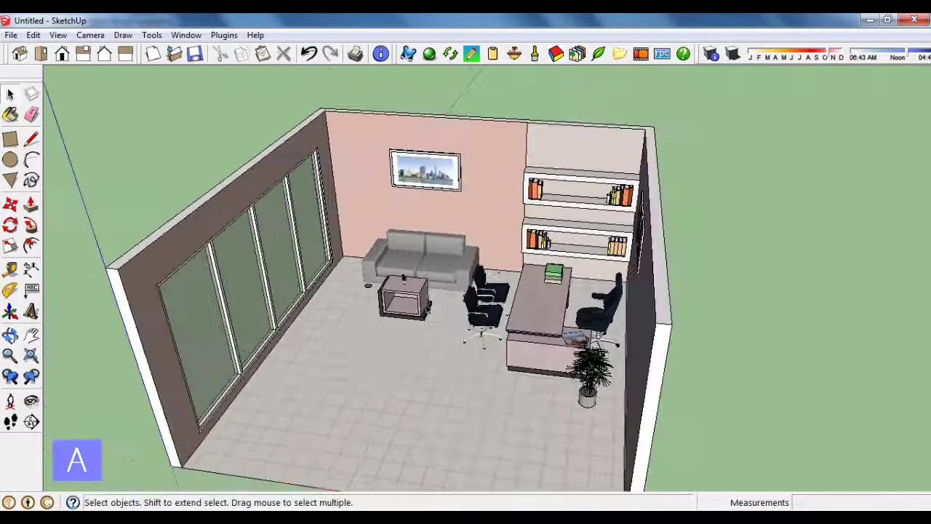
Step: Draw a line across the wall tops to close the room with a ceiling face
click(32, 140)
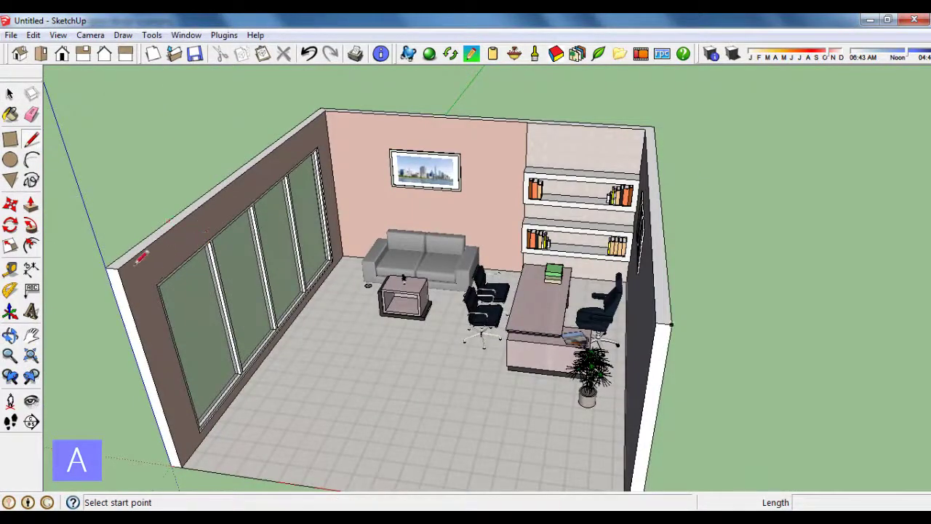
click(117, 269)
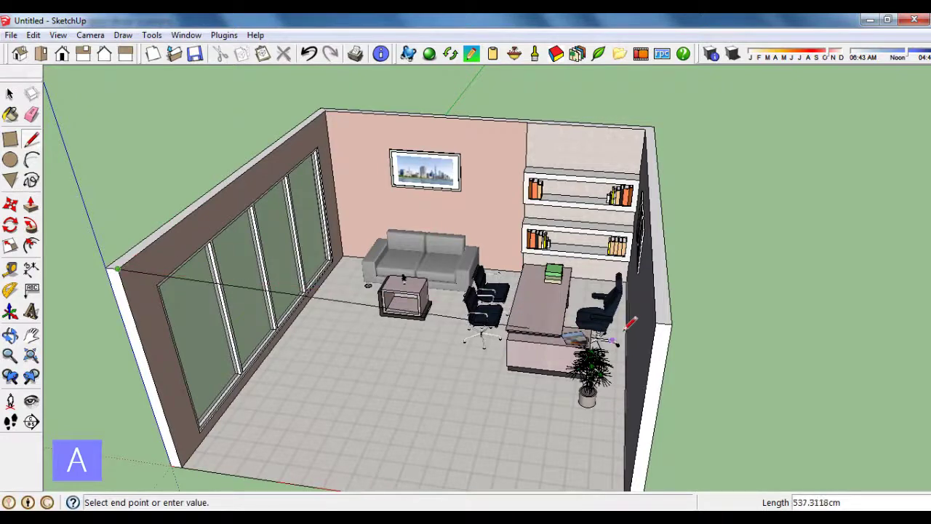
click(660, 321)
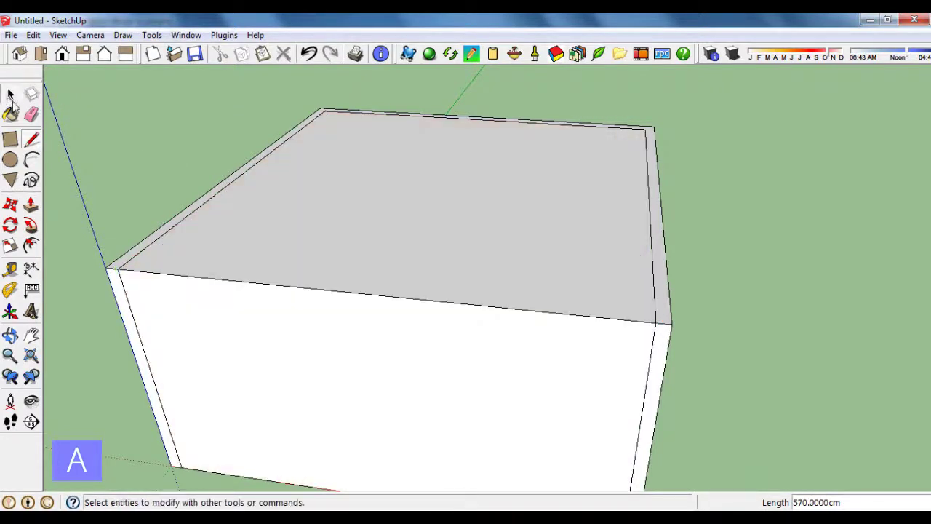
click(10, 93)
Step: Erase the front wall so the interior is visible
right_click(252, 334)
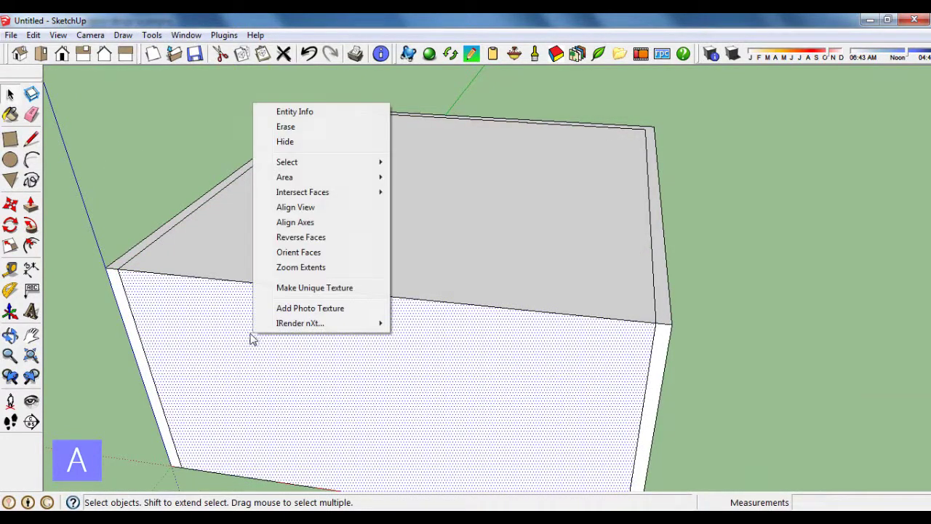
click(306, 128)
middle_drag(473, 103, 584, 161)
scroll(544, 161, up, 2)
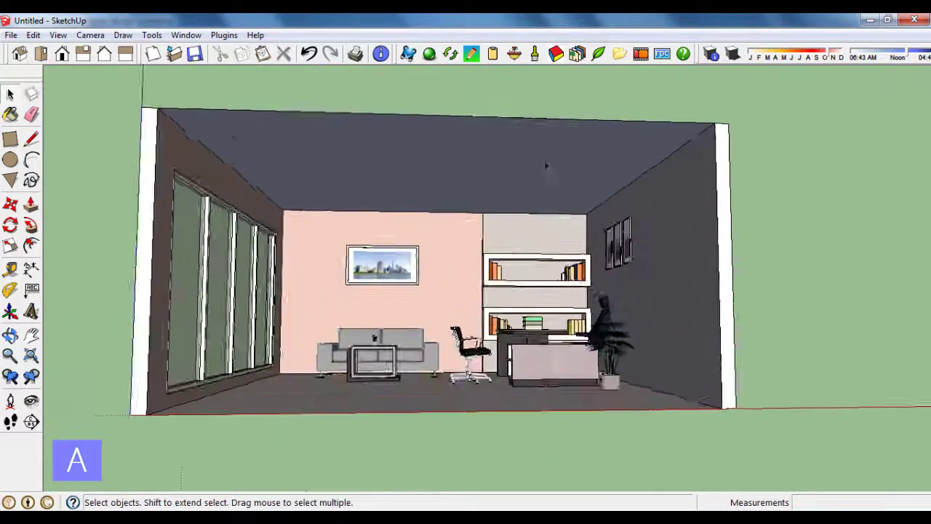
scroll(544, 161, up, 3)
scroll(544, 160, up, 1)
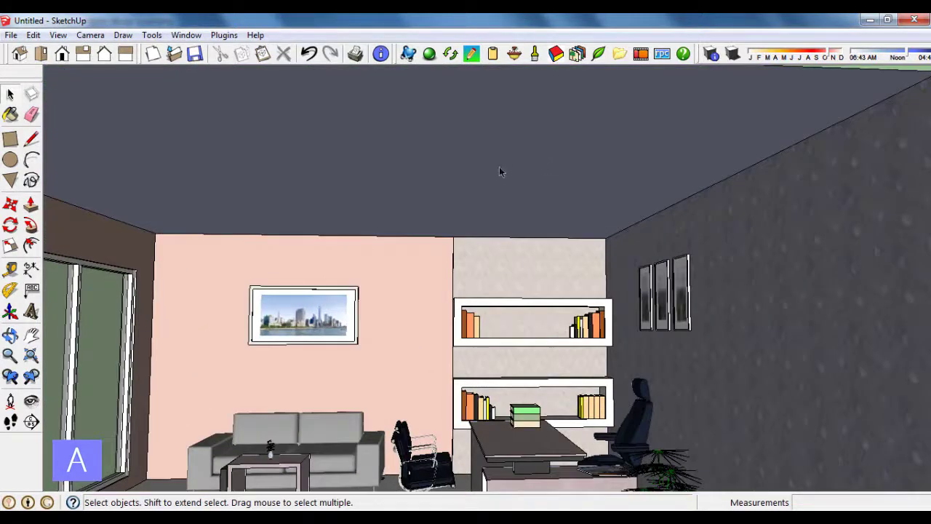
Step: Paint the ceiling with the white Color_000 from the Colors collection
click(10, 114)
click(207, 202)
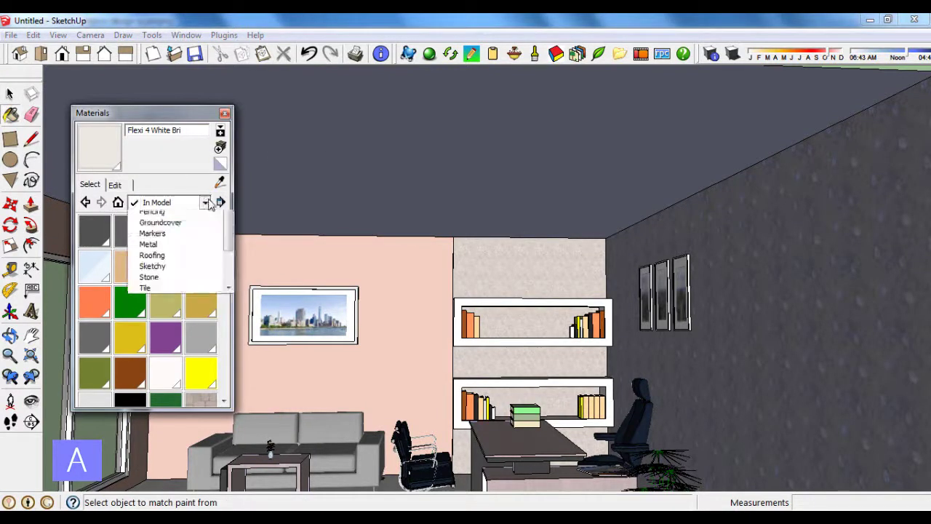
click(187, 289)
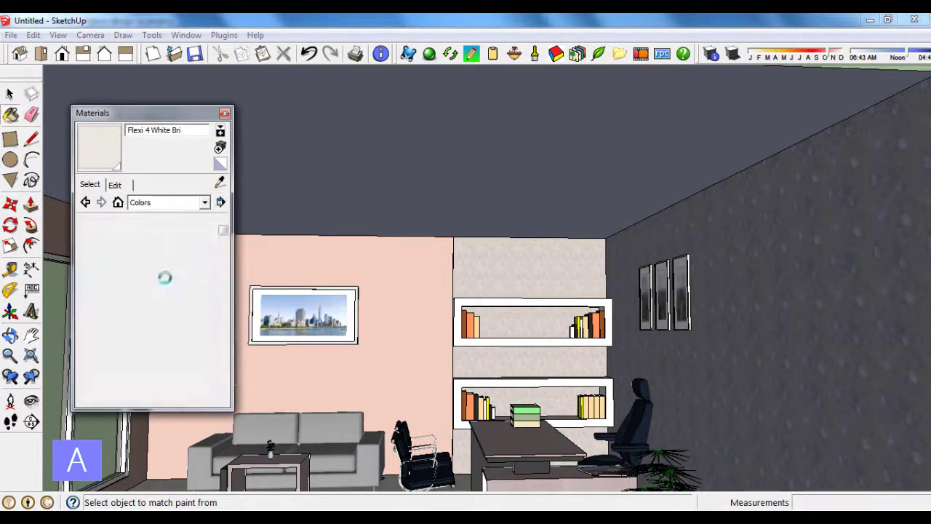
click(101, 233)
click(448, 159)
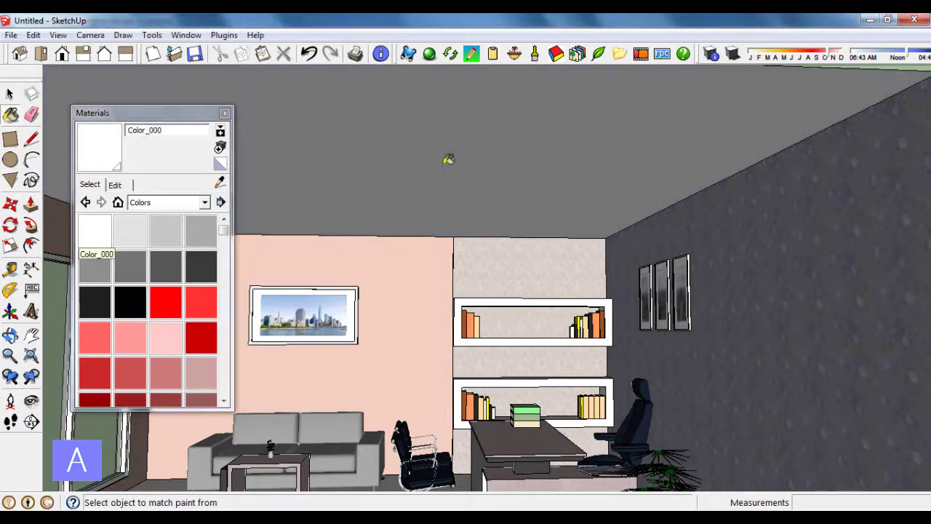
click(225, 114)
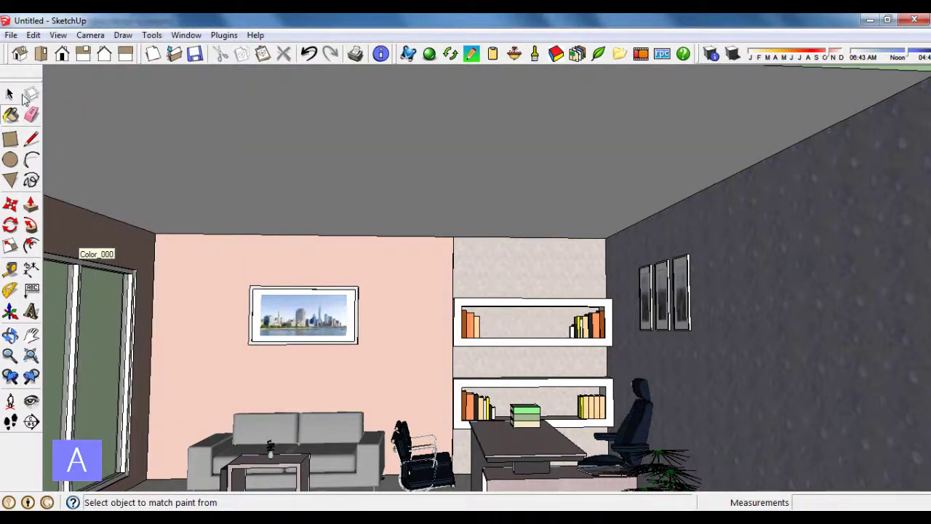
click(10, 94)
mouse_move(305, 174)
middle_down()
mouse_move(669, 299)
mouse_move(549, 313)
middle_up()
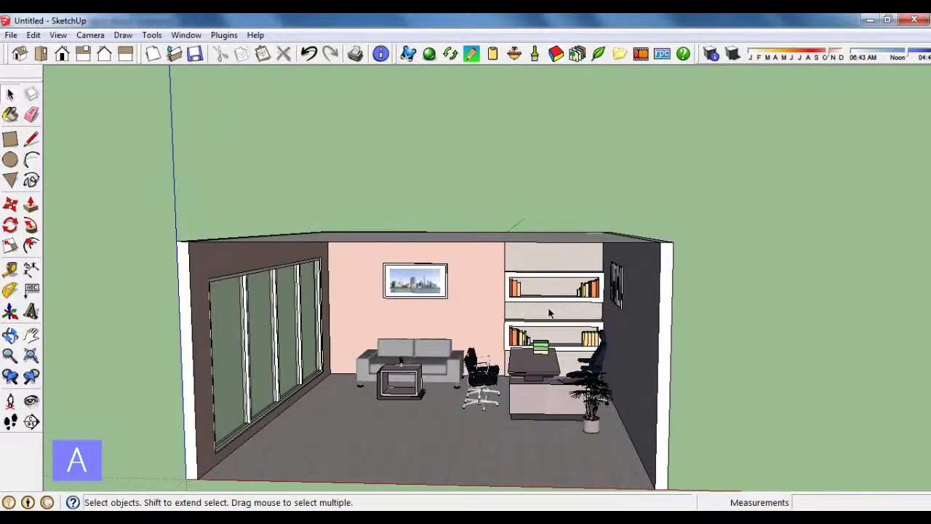
Step: Apply IRender's Thick glass preset to the glass wall's Translucent_Glass_Gray material, lowering transparency to 0.90
scroll(550, 313, up, 3)
scroll(550, 313, down, 3)
middle_drag(549, 313, 287, 305)
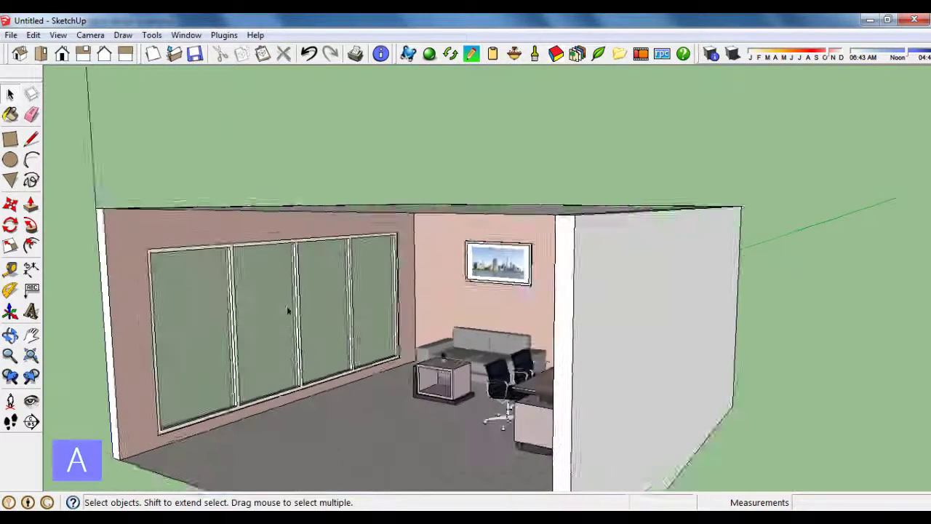
scroll(287, 305, up, 3)
scroll(262, 298, up, 2)
click(243, 293)
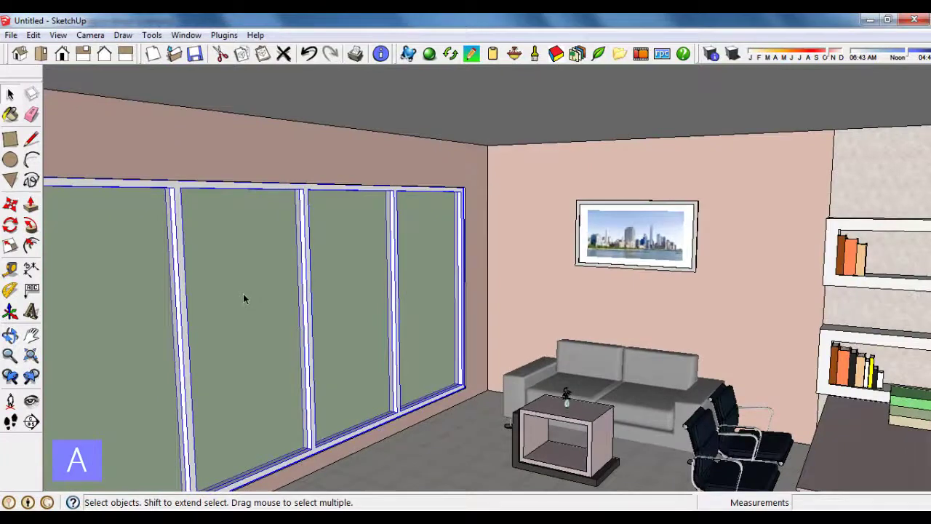
right_click(245, 295)
mouse_move(292, 285)
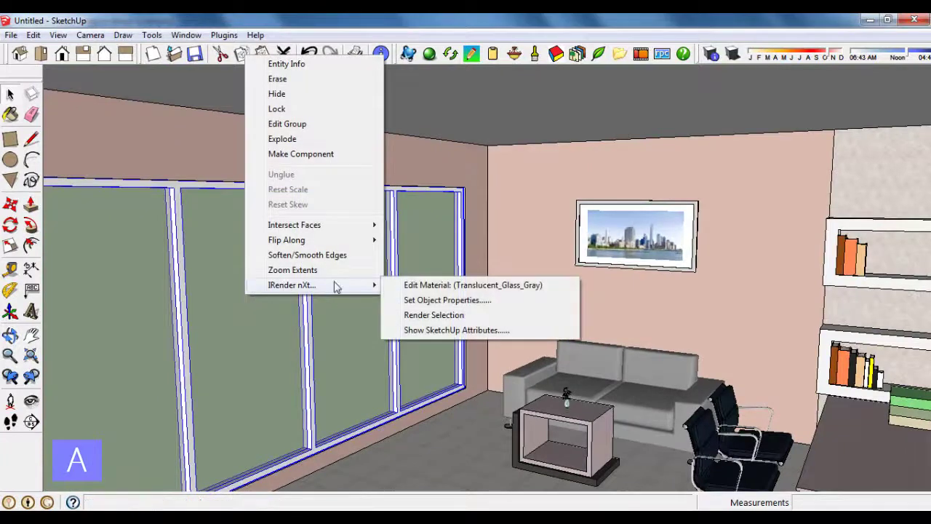
click(438, 285)
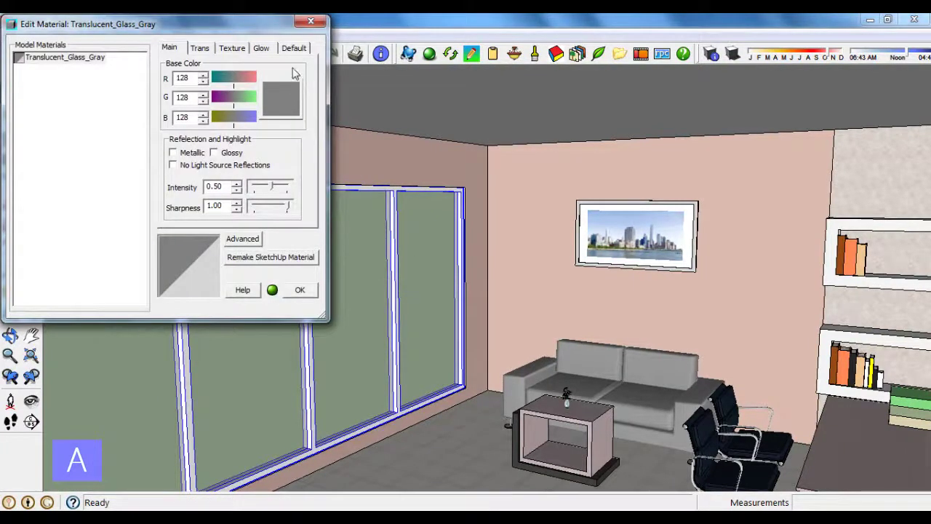
click(294, 48)
click(255, 104)
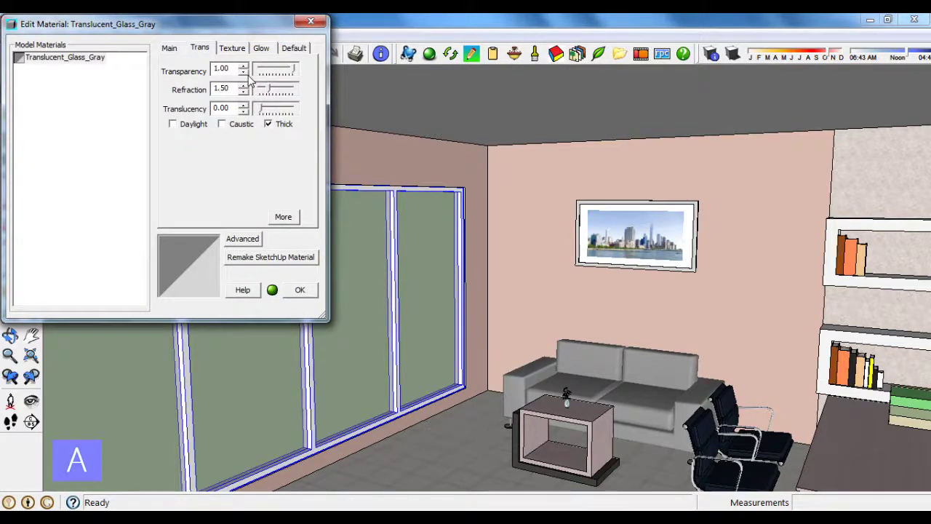
click(301, 289)
scroll(436, 313, down, 10)
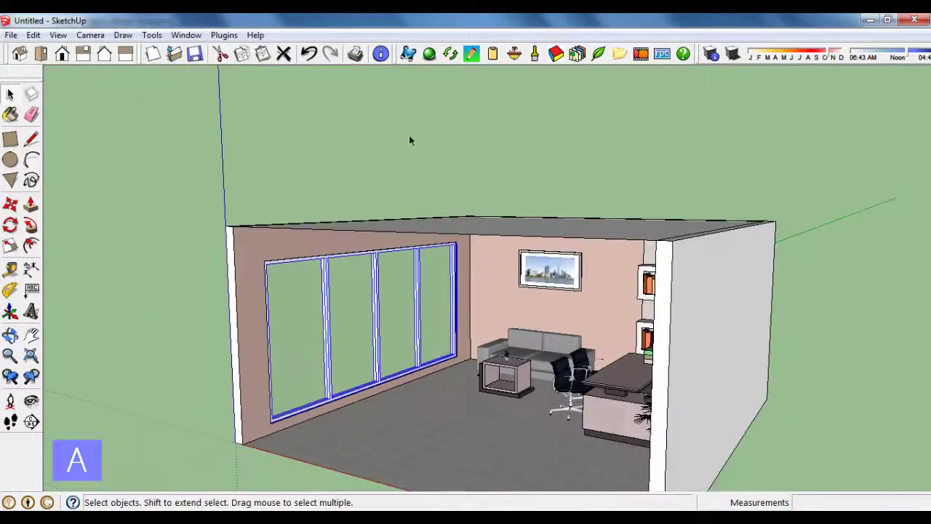
Step: Switch to the standard Front view of the office
scroll(409, 288, up, 3)
middle_drag(328, 266, 512, 238)
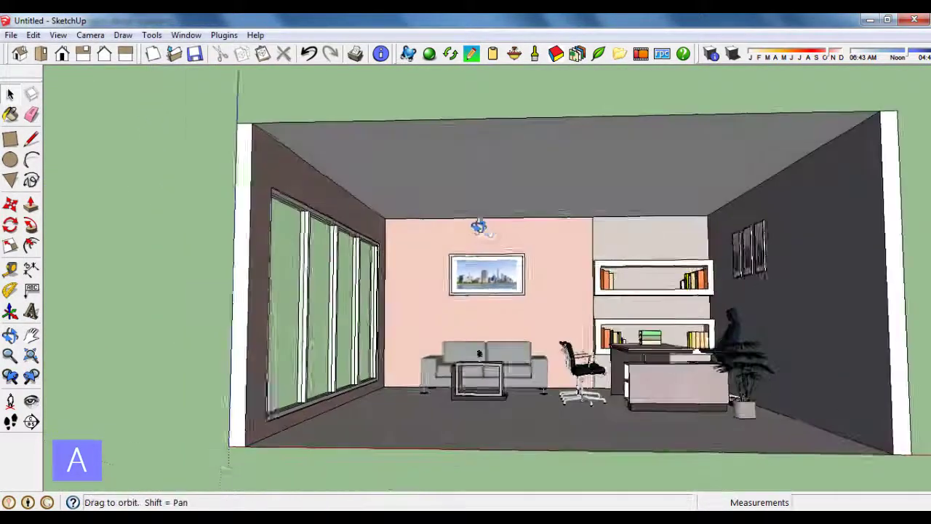
scroll(513, 238, up, 3)
scroll(451, 247, down, 4)
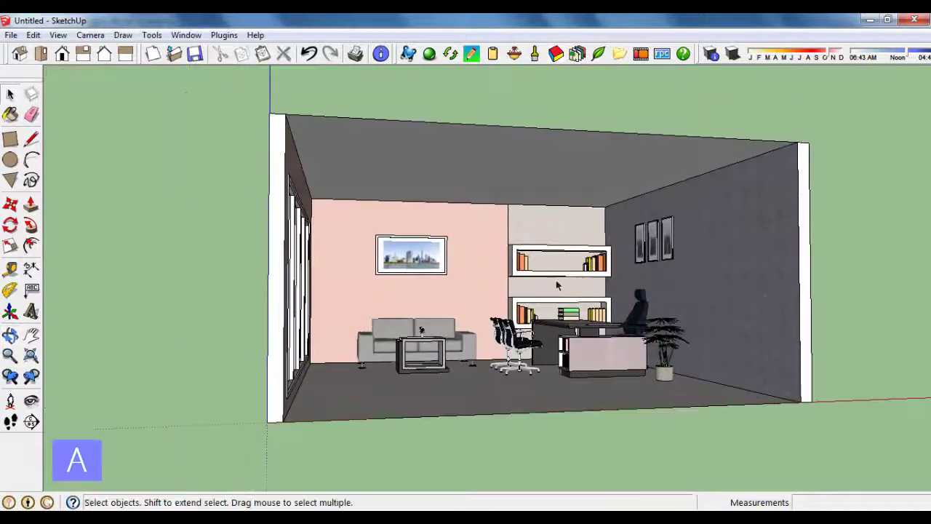
scroll(531, 290, up, 5)
scroll(531, 290, up, 2)
scroll(567, 320, up, 2)
click(574, 328)
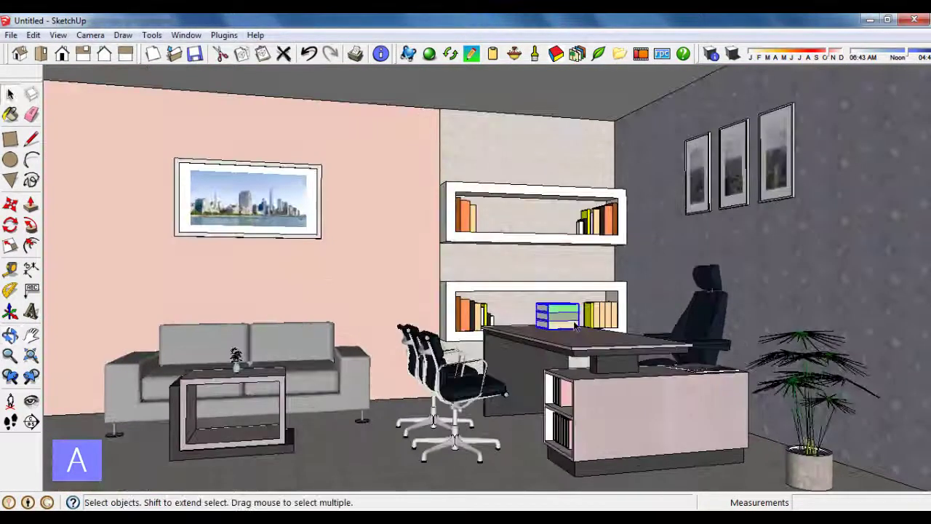
scroll(574, 328, down, 2)
scroll(575, 327, down, 1)
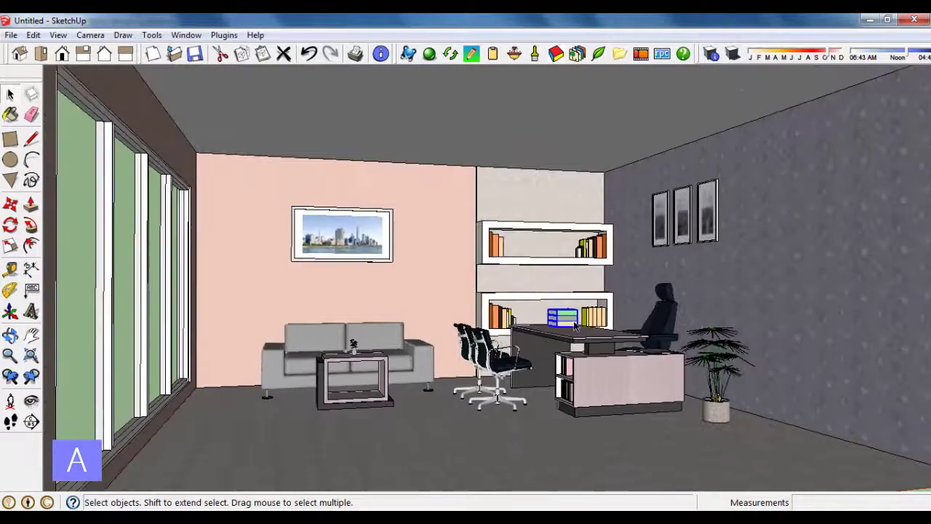
scroll(575, 327, down, 3)
middle_drag(574, 328, 518, 335)
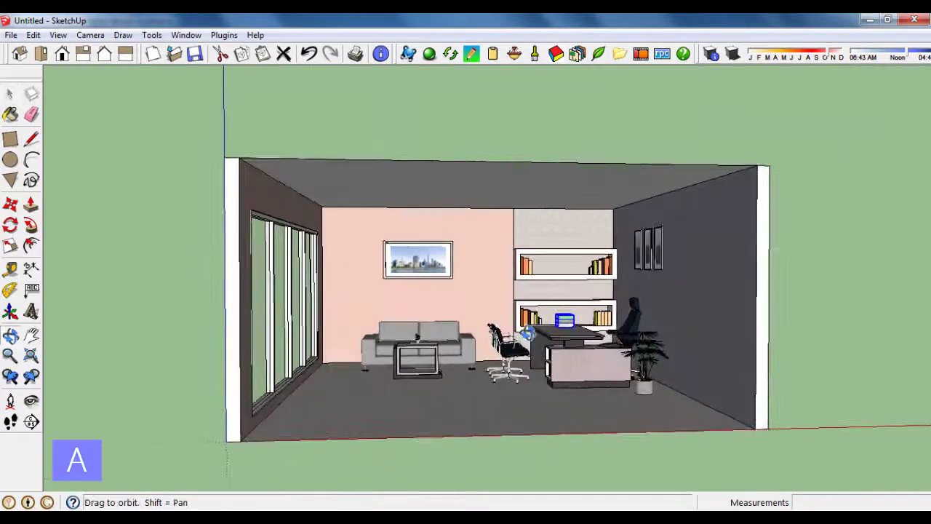
click(71, 54)
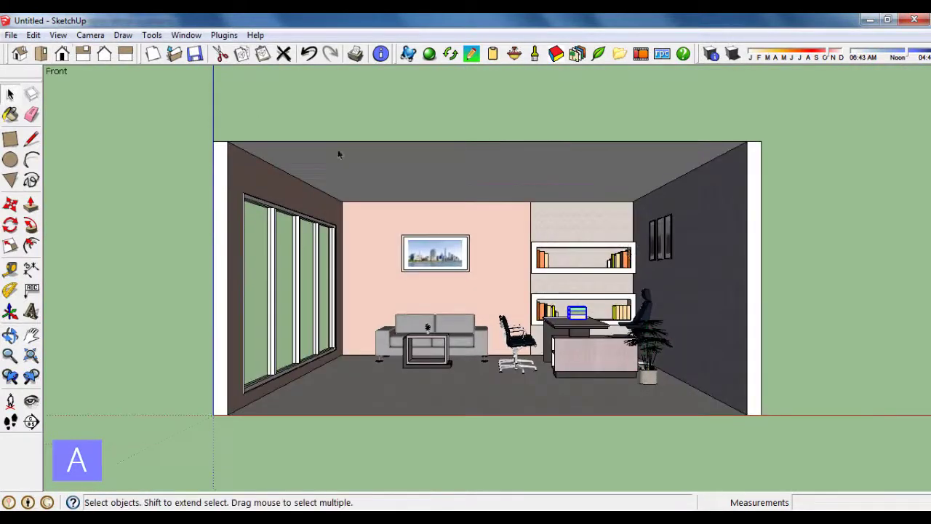
scroll(597, 255, down, 2)
scroll(553, 248, up, 3)
scroll(561, 254, down, 2)
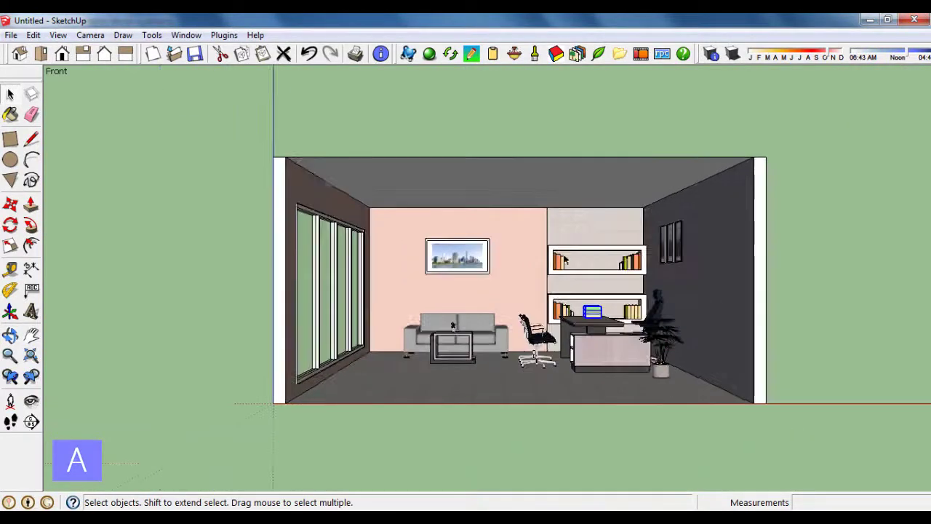
click(603, 114)
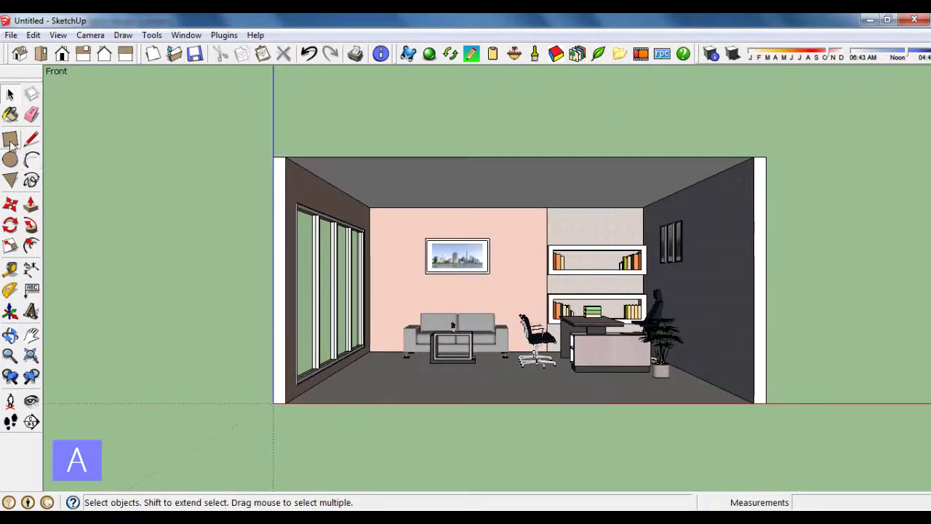
Step: Draw a line between the top wall corners and erase the resulting front face
click(31, 140)
click(287, 157)
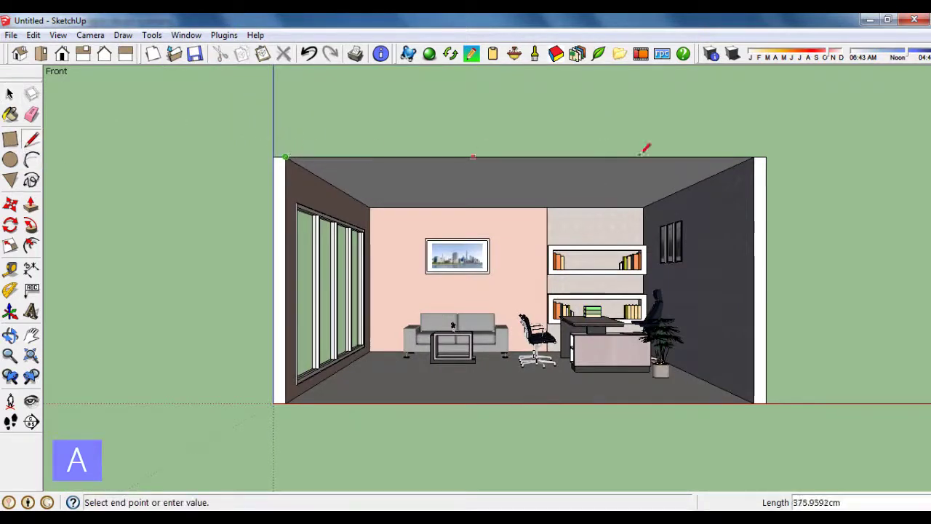
click(755, 157)
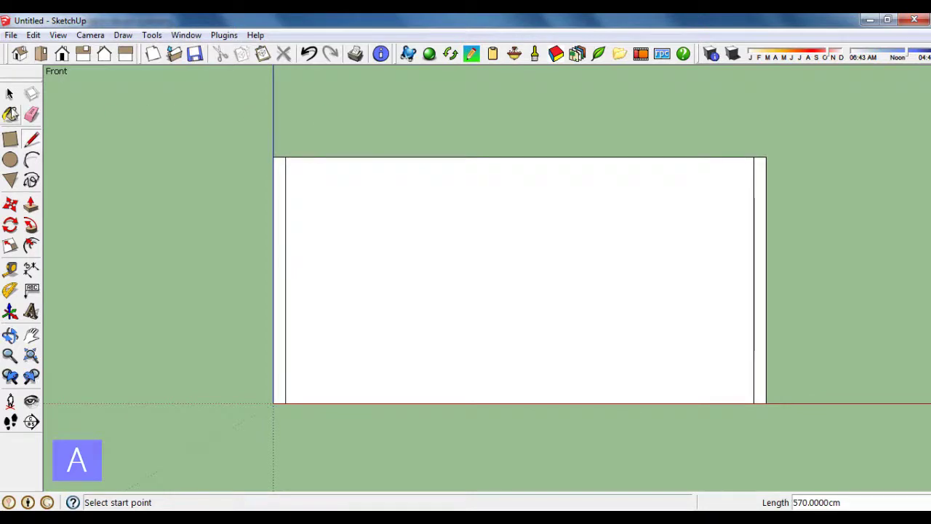
key(space)
click(448, 270)
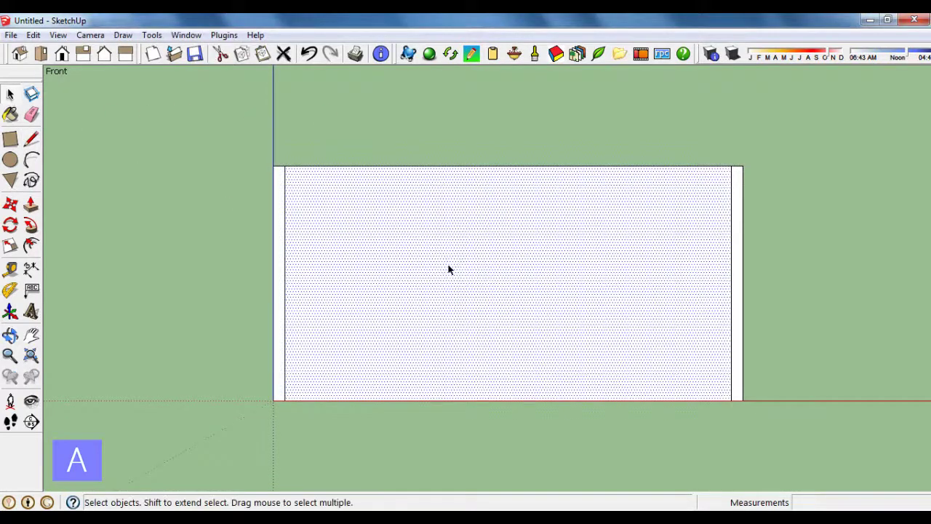
right_click(448, 270)
click(472, 290)
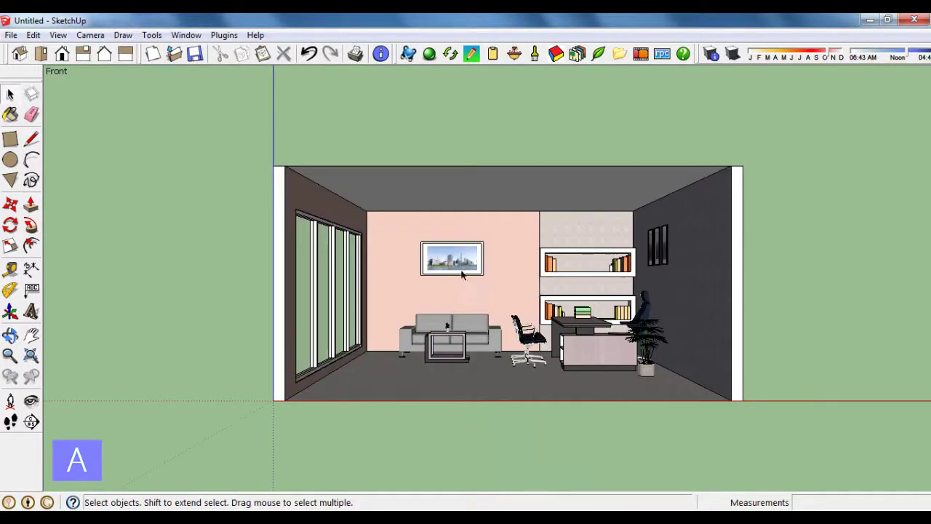
scroll(461, 274, down, 3)
Step: Orbit and zoom into a three-quarter interior view, then activate the Paint Bucket with its swatches
mouse_move(462, 274)
middle_down()
mouse_move(706, 297)
mouse_move(644, 327)
middle_up()
scroll(510, 320, up, 5)
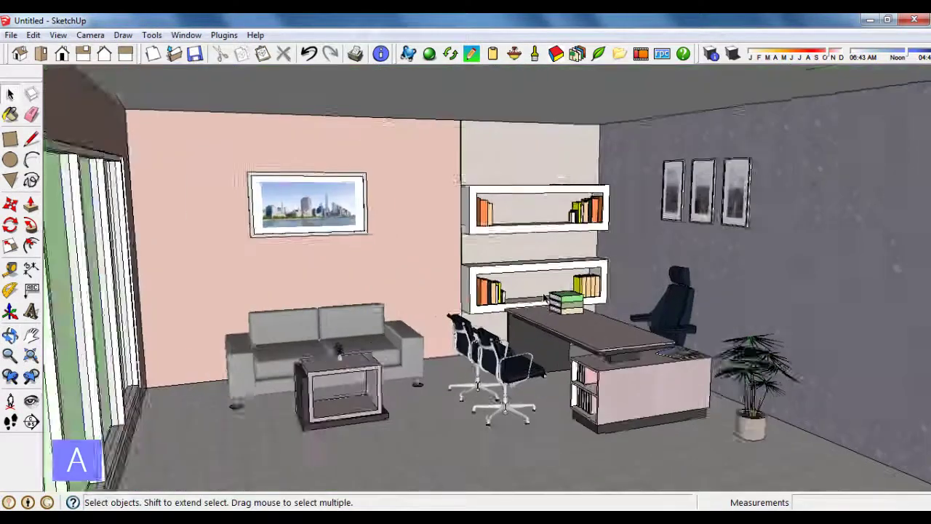
scroll(509, 320, up, 3)
middle_drag(509, 320, 499, 322)
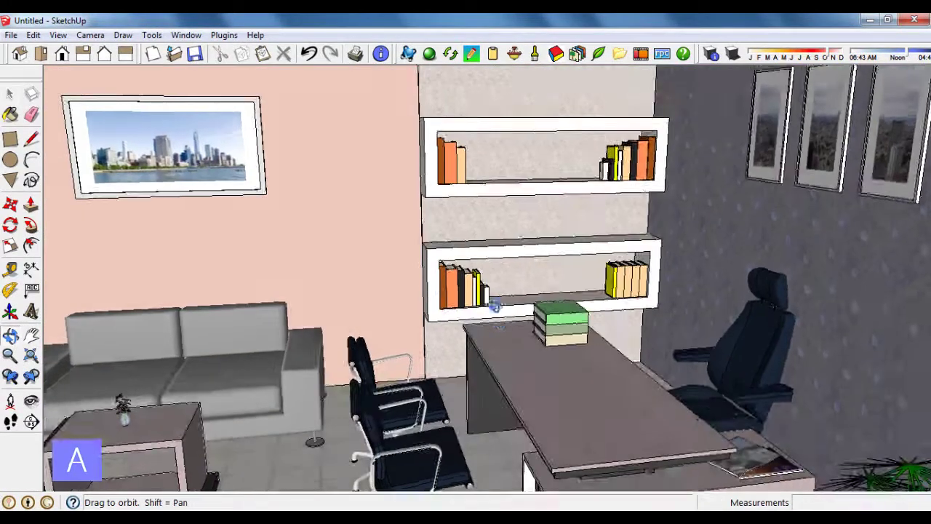
scroll(502, 306, up, 3)
scroll(524, 276, up, 3)
scroll(532, 270, up, 1)
key(space)
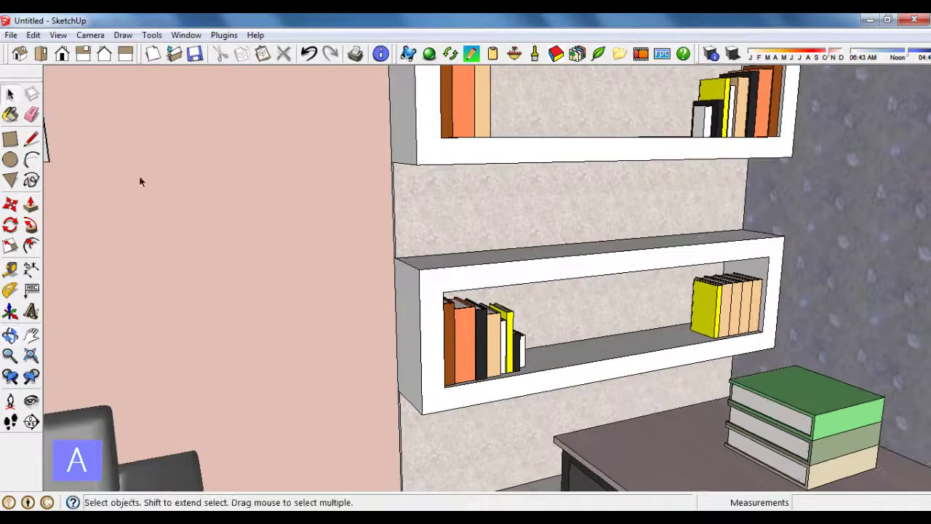
key(b)
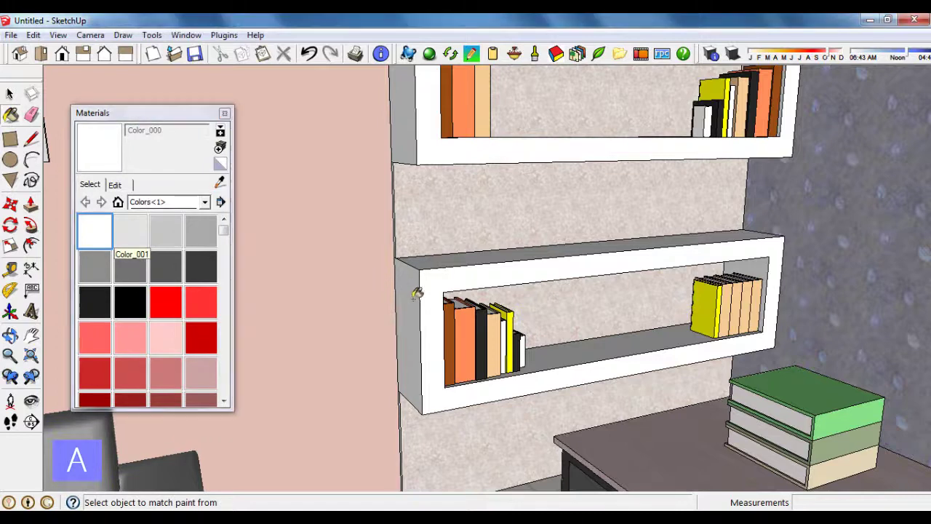
Step: Orbit and zoom around the shelves to inspect them from several angles
middle_drag(439, 260, 441, 274)
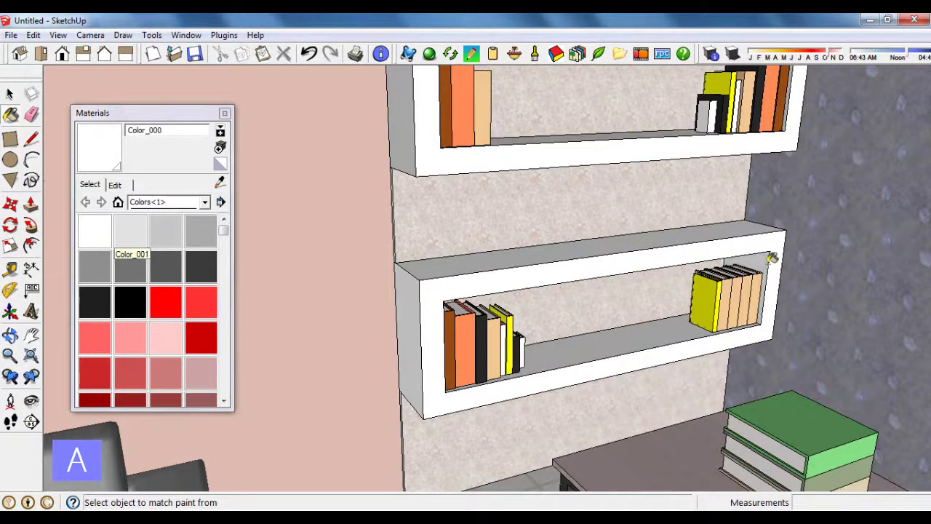
mouse_move(737, 142)
middle_down()
mouse_move(665, 167)
mouse_move(657, 129)
middle_up()
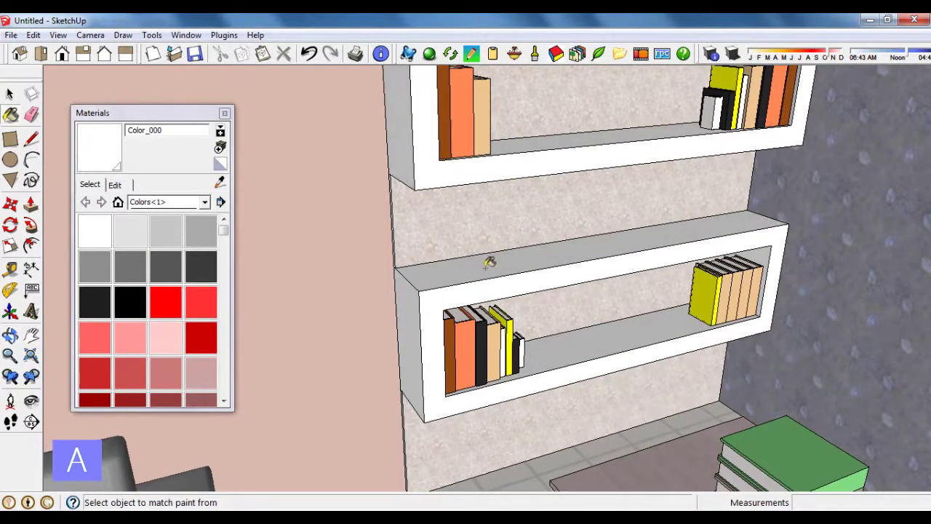
scroll(442, 259, down, 1)
scroll(467, 281, down, 2)
scroll(474, 284, down, 1)
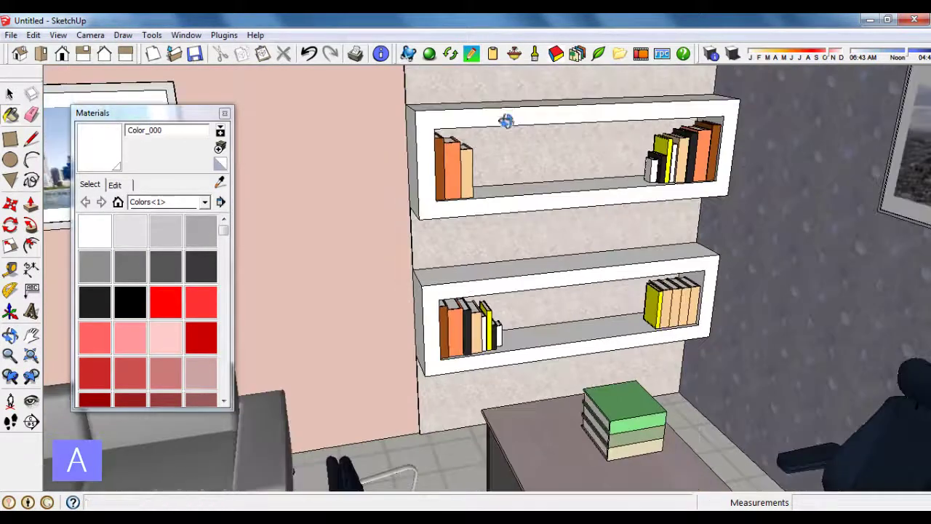
mouse_move(505, 121)
middle_down()
mouse_move(502, 165)
mouse_move(500, 100)
mouse_move(516, 197)
mouse_move(538, 243)
mouse_move(545, 223)
middle_up()
scroll(501, 99, up, 2)
scroll(547, 225, up, 2)
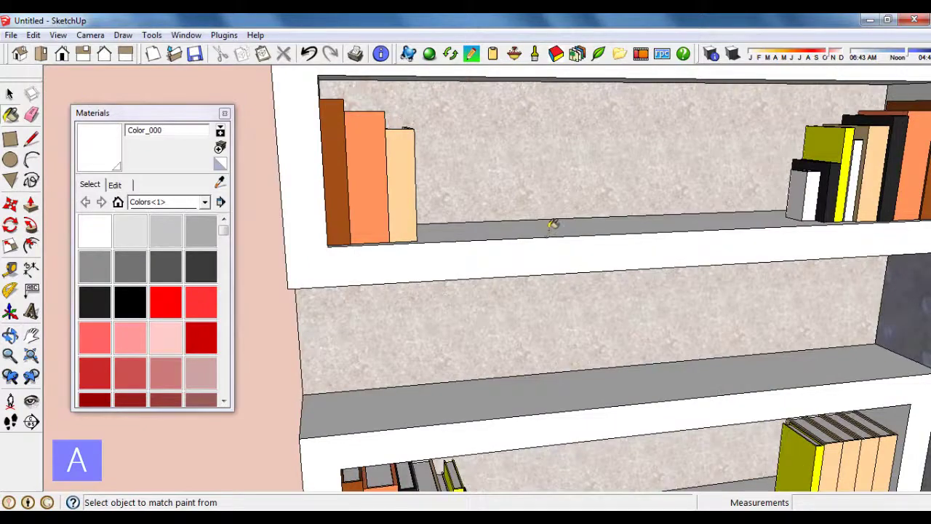
scroll(552, 225, down, 2)
scroll(546, 217, up, 1)
scroll(546, 222, down, 2)
scroll(553, 236, down, 2)
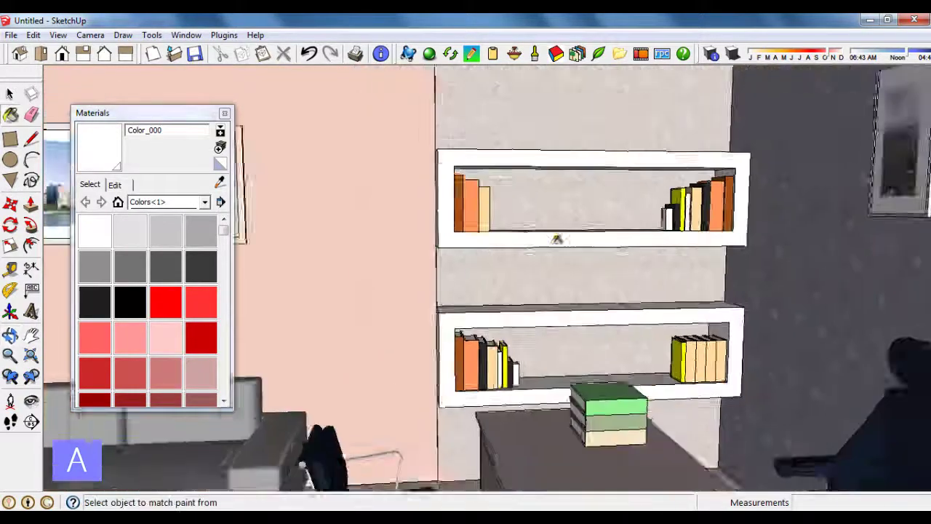
scroll(556, 243, down, 3)
middle_drag(558, 248, 244, 125)
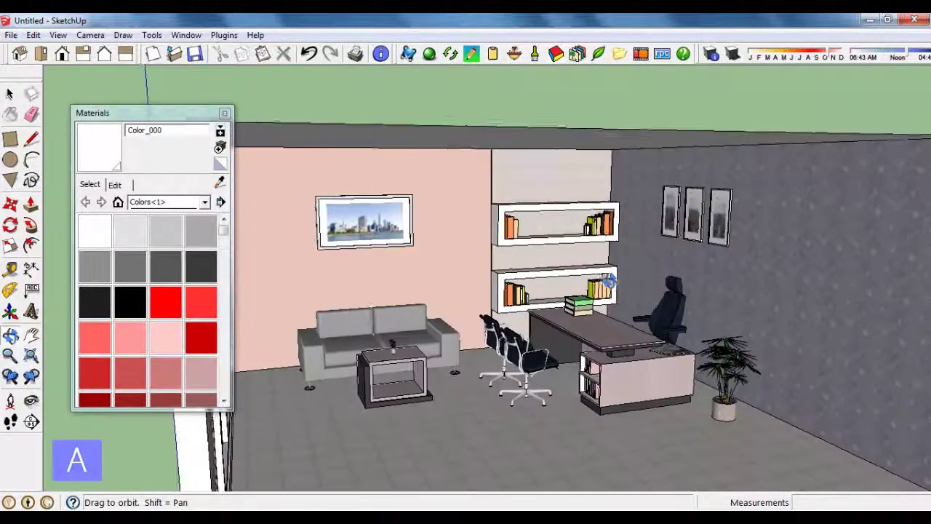
Step: Close Materials, return to a front interior view, and reopen the Paint Bucket with Color_000 ready
click(225, 114)
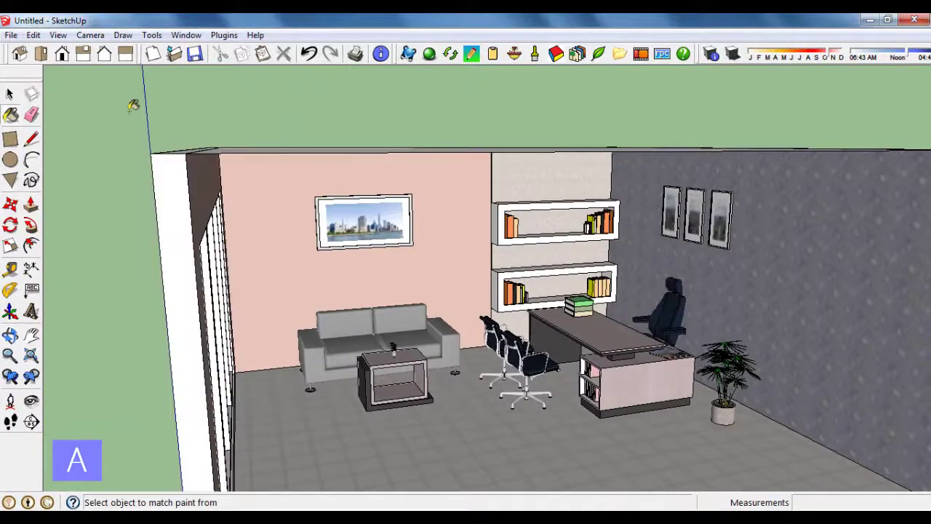
click(9, 94)
scroll(535, 235, down, 2)
mouse_move(535, 236)
middle_down()
mouse_move(426, 195)
mouse_move(441, 203)
middle_up()
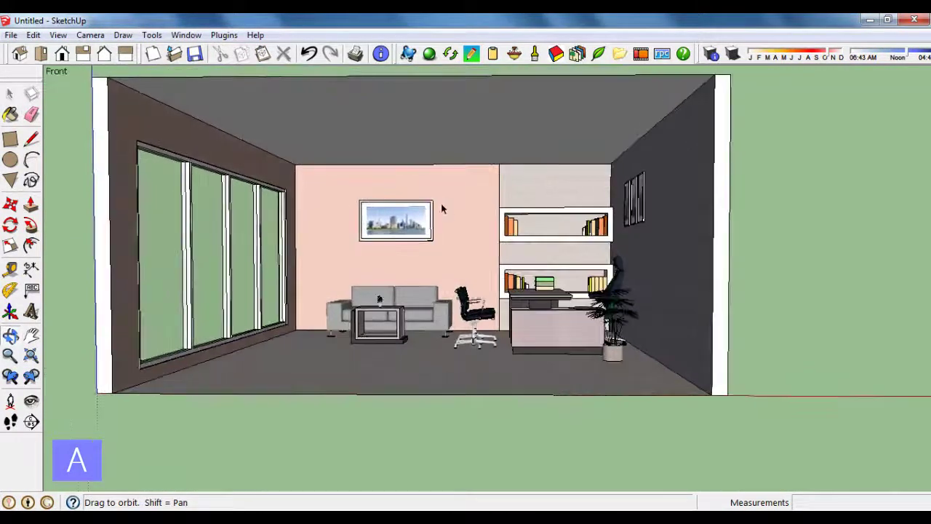
scroll(443, 205, up, 2)
scroll(443, 205, up, 2)
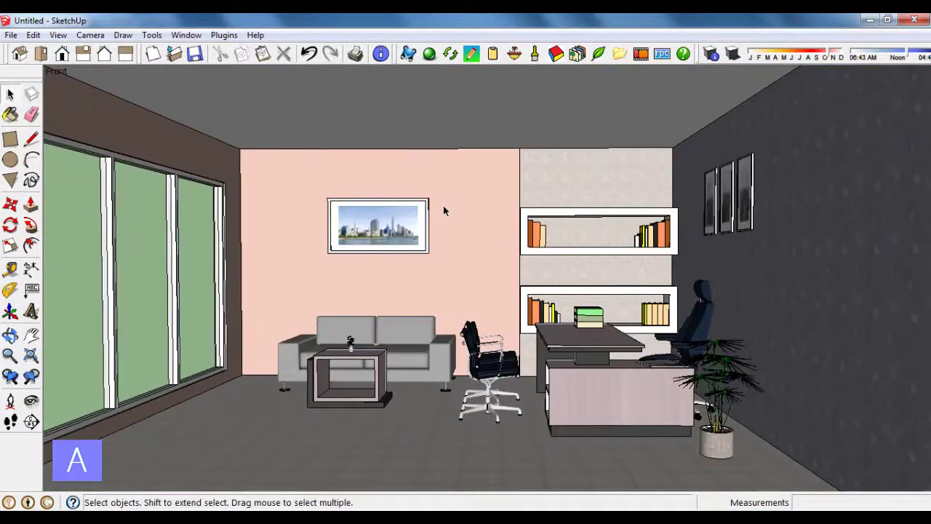
click(10, 114)
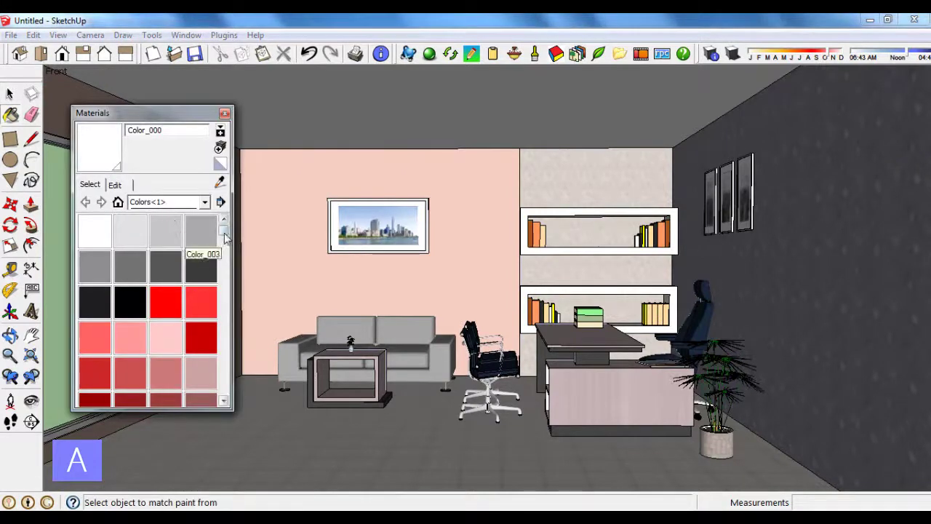
Step: Paint the pink back wall with the beige Color_D10 swatch and close Materials
drag(223, 228, 225, 269)
scroll(214, 247, down, 3)
scroll(204, 260, down, 2)
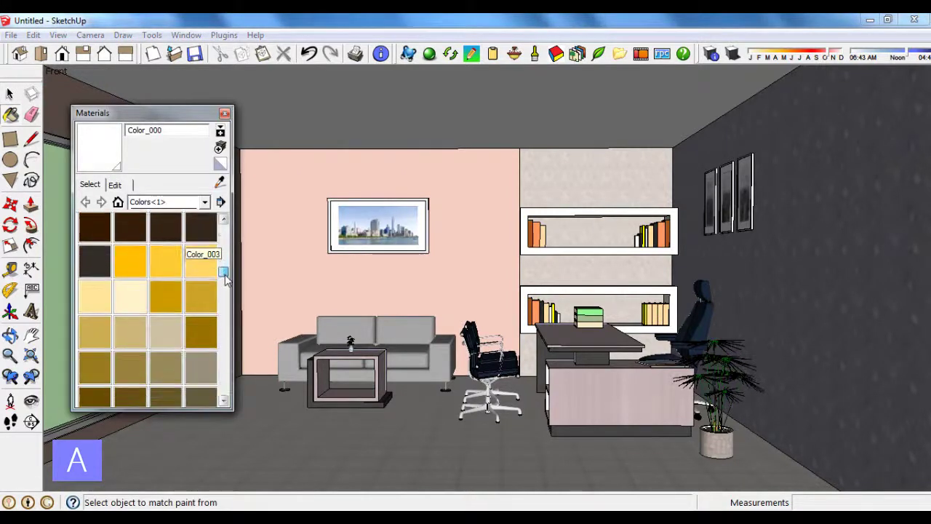
click(178, 318)
click(350, 291)
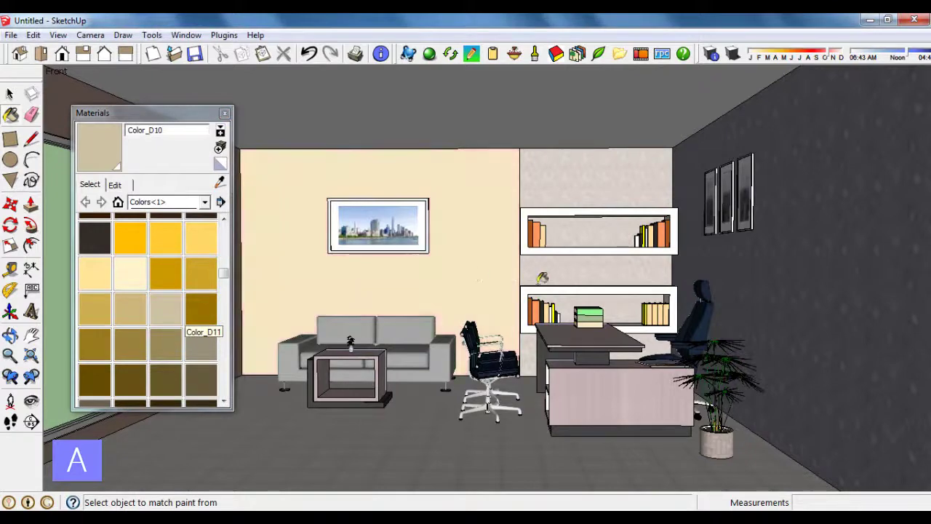
scroll(542, 279, down, 3)
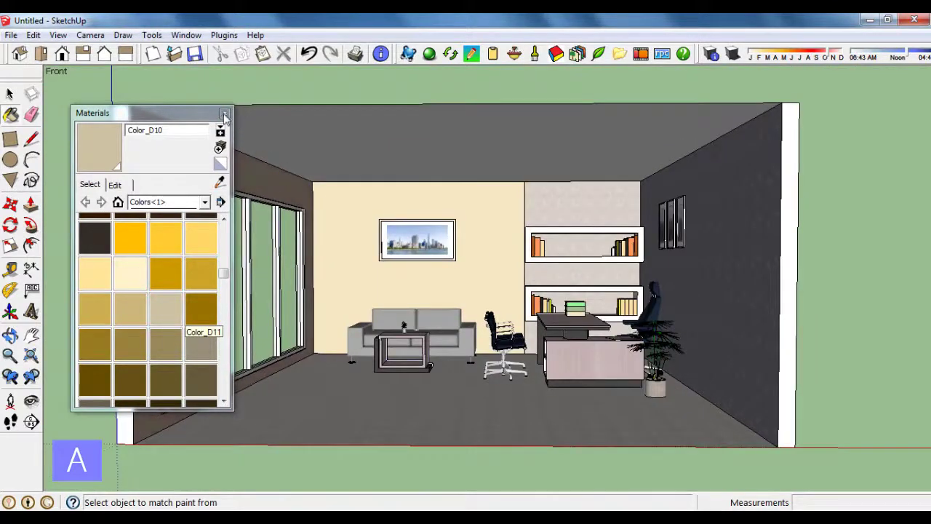
click(224, 114)
Step: Orbit and zoom to a three-quarter view of the office interior
click(10, 93)
middle_drag(493, 291, 620, 335)
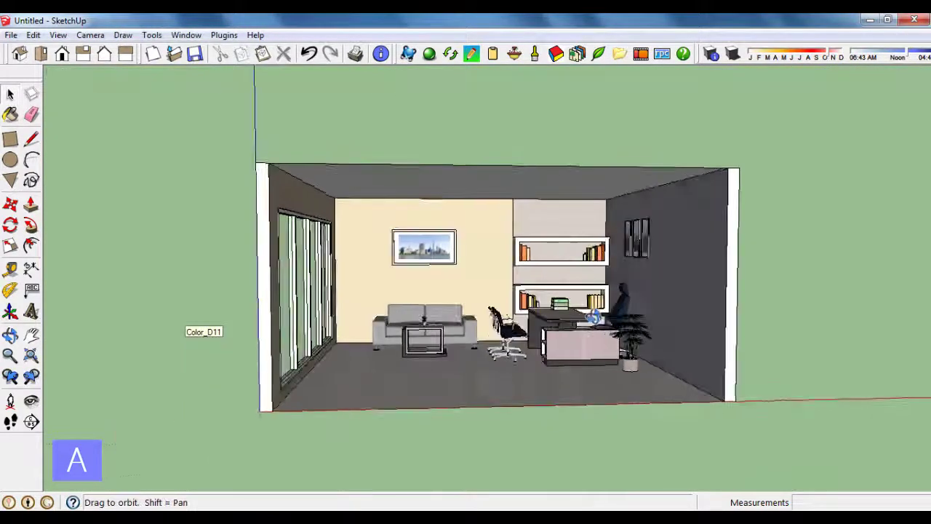
scroll(620, 334, up, 5)
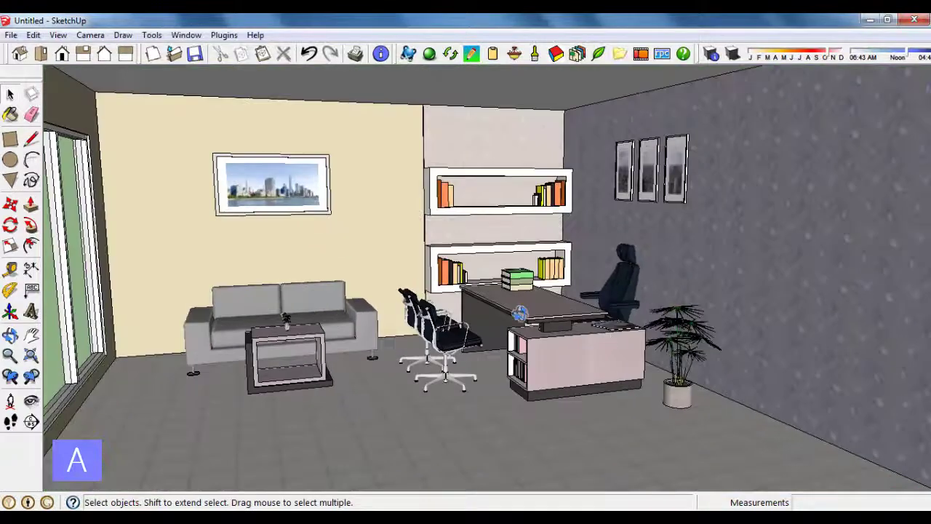
mouse_move(520, 314)
middle_down()
mouse_move(521, 291)
mouse_move(546, 315)
middle_up()
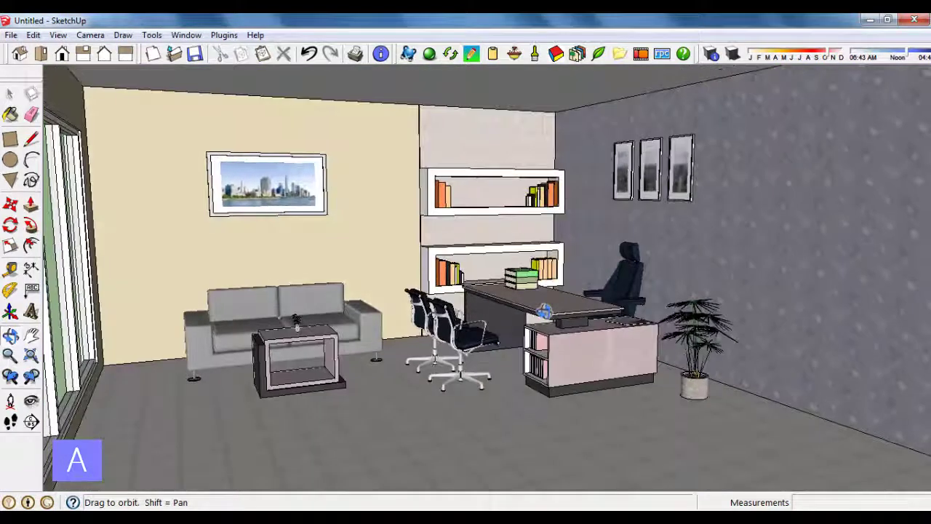
scroll(460, 151, up, 1)
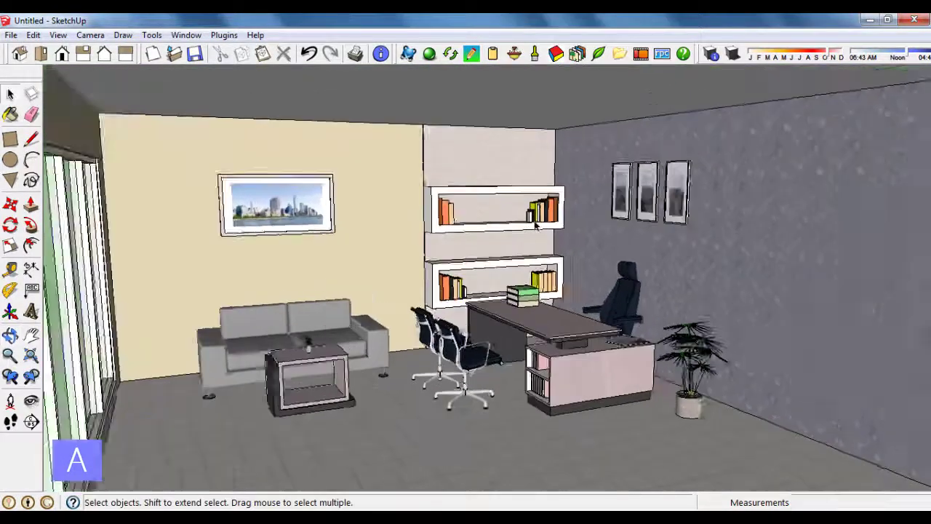
scroll(460, 151, up, 2)
scroll(460, 151, up, 2)
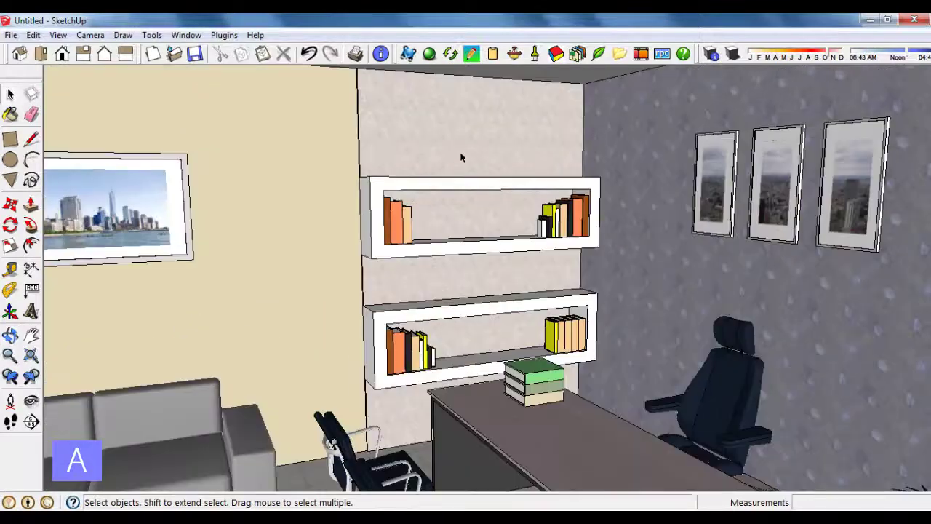
Step: Sample Wood_Board_Cork from the wall behind the shelves and drag its brightness darker
click(10, 115)
click(218, 183)
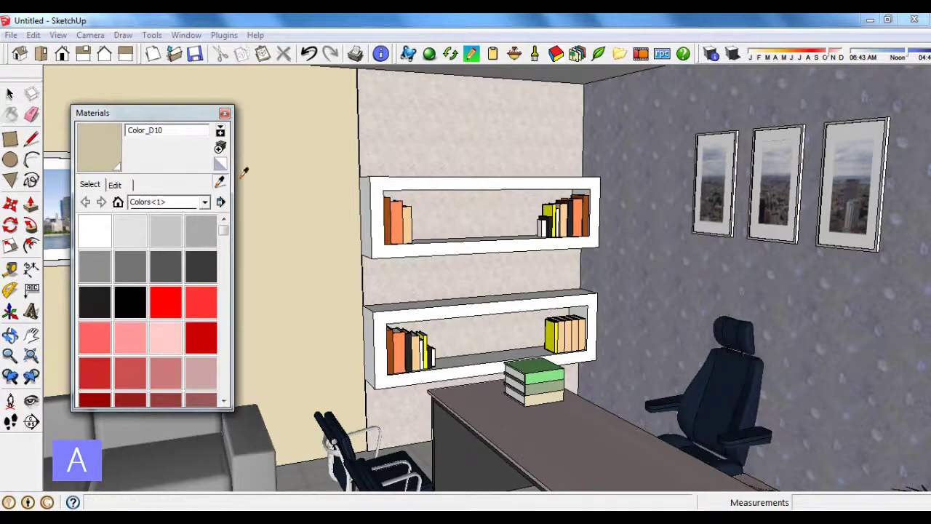
click(461, 146)
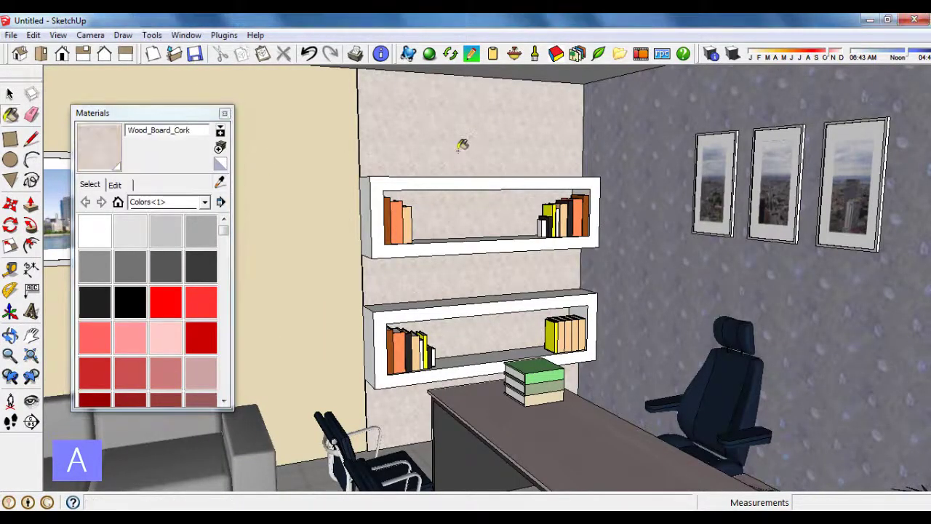
click(115, 185)
drag(149, 246, 149, 253)
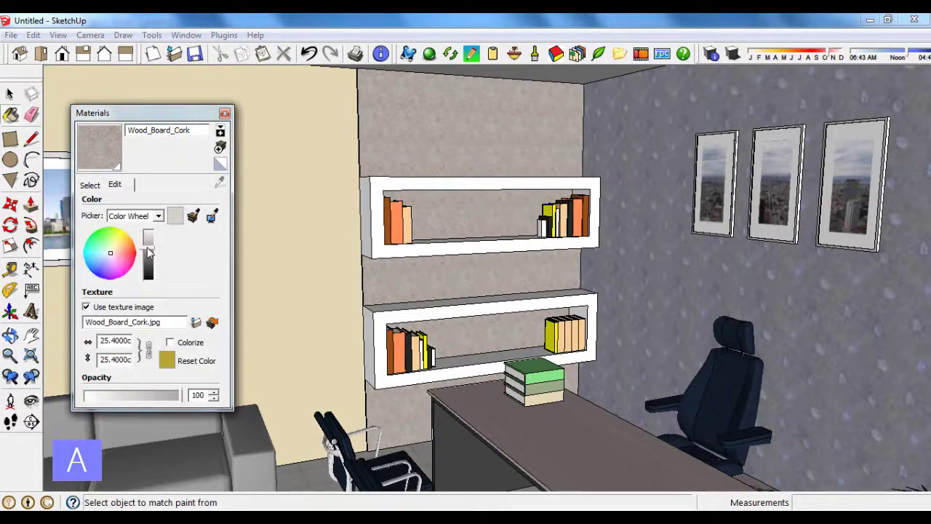
Step: Close the material editor and orbit out to view the whole room from outside
click(225, 114)
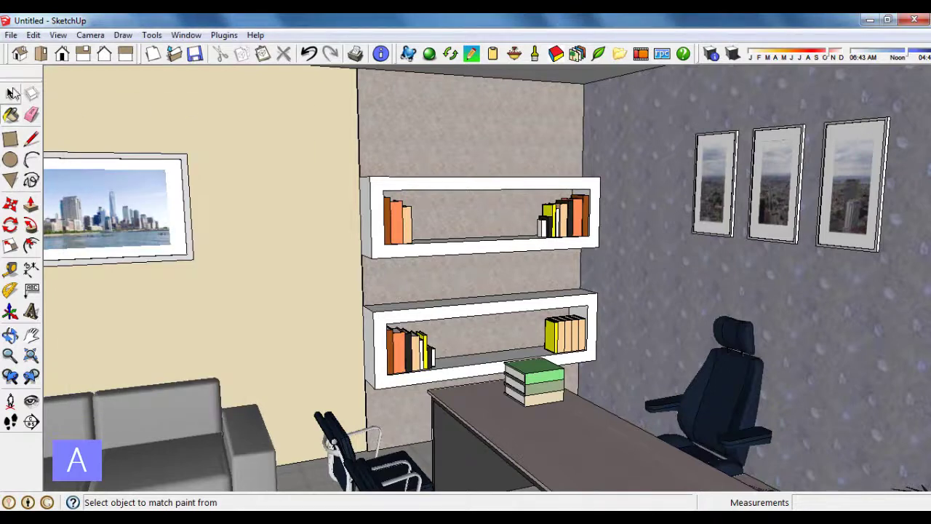
click(11, 94)
scroll(393, 284, down, 5)
middle_drag(408, 285, 172, 134)
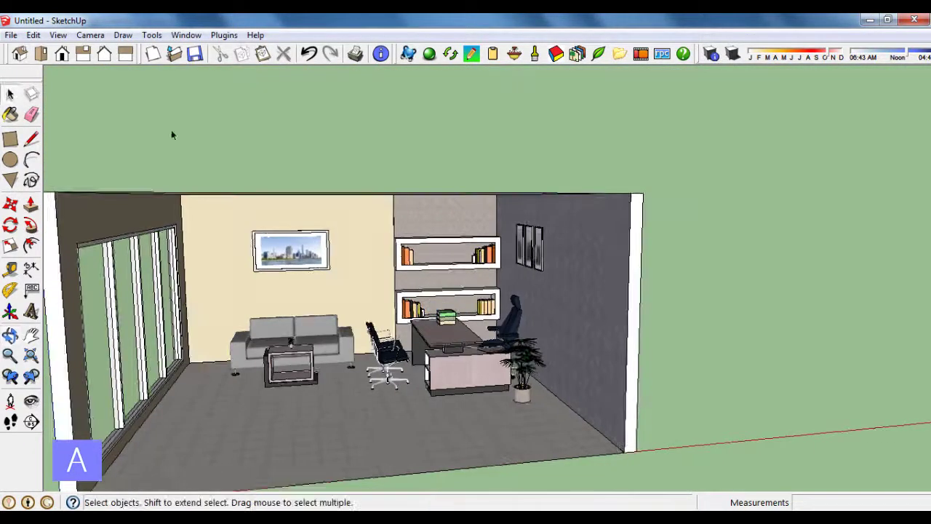
Step: Switch to Front view and draw a line across the top opening to close the front face
click(62, 53)
scroll(513, 233, up, 2)
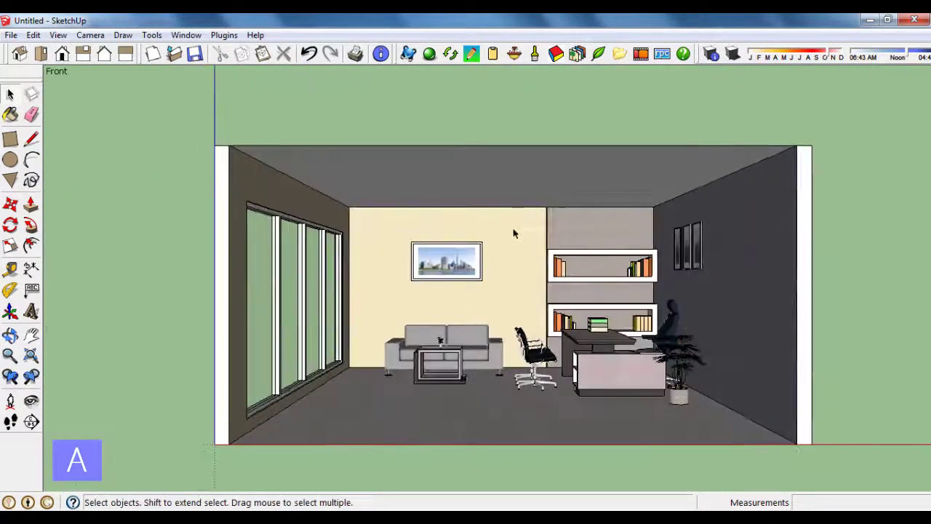
scroll(513, 232, up, 1)
scroll(416, 228, down, 2)
scroll(560, 242, up, 1)
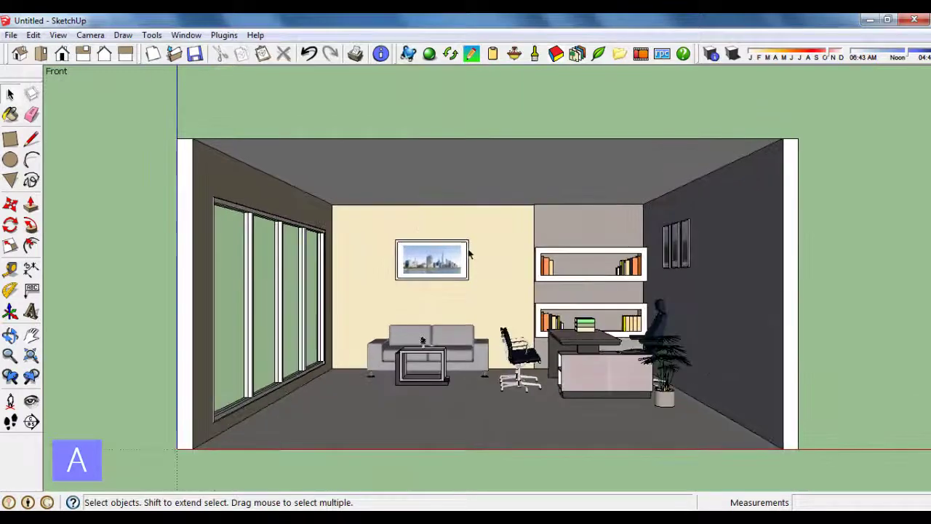
click(31, 139)
click(194, 138)
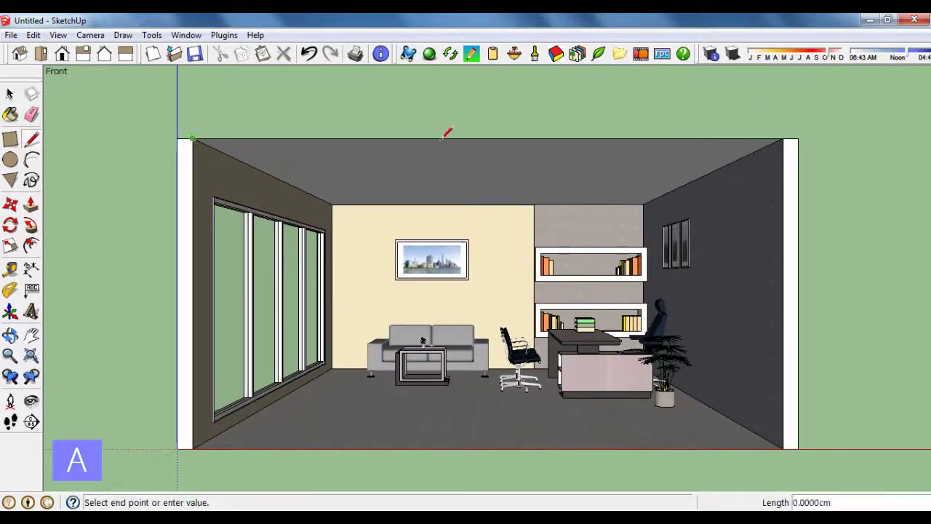
click(784, 139)
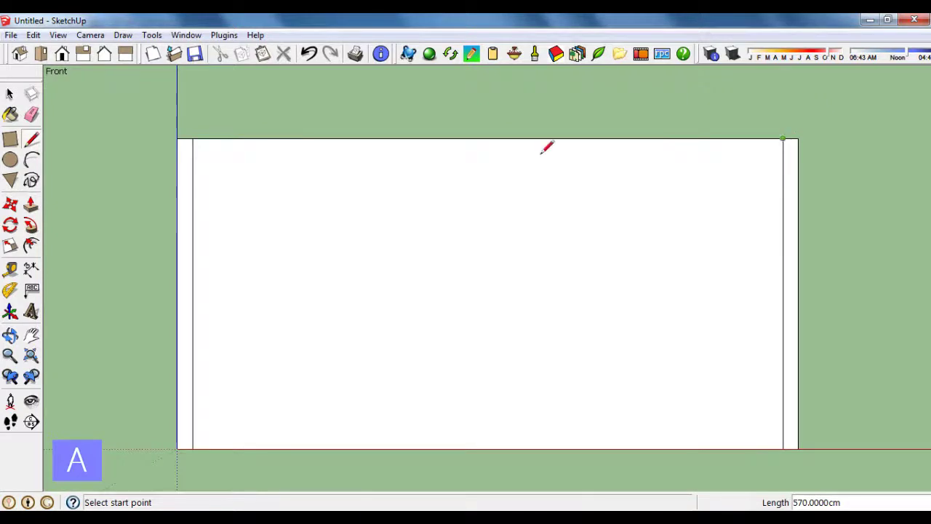
Step: Place a section plane on the front face to cut the room open
click(32, 422)
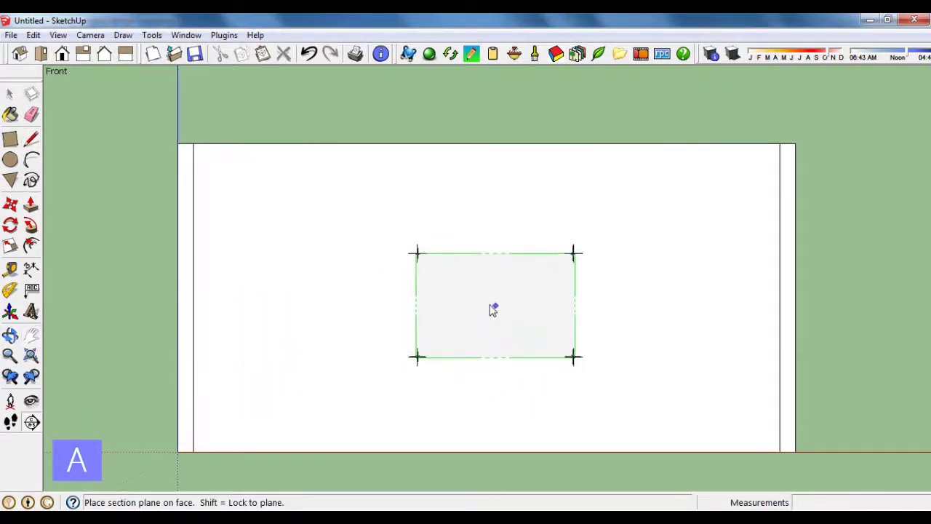
click(477, 305)
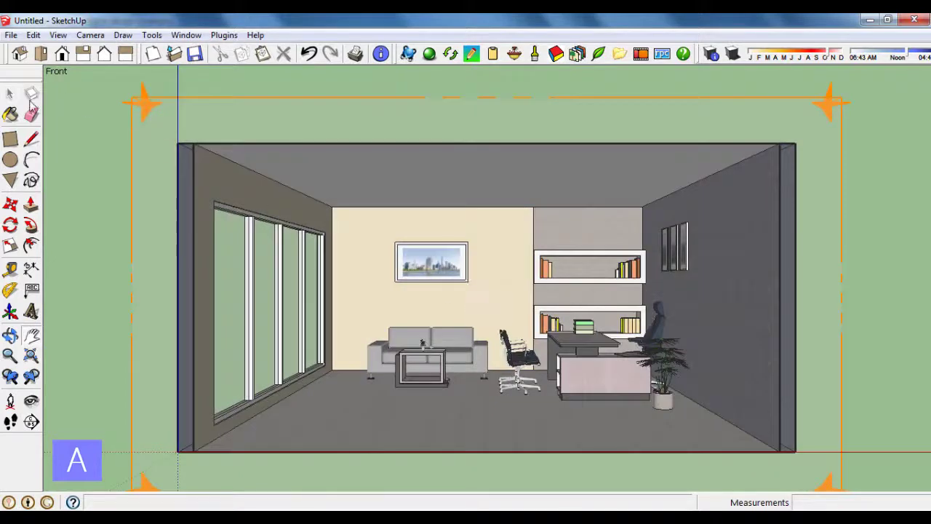
click(10, 93)
scroll(466, 233, down, 3)
Step: Orbit and zoom to an angled view of the sofa, desk and shelves
mouse_move(491, 259)
middle_down()
mouse_move(553, 263)
mouse_move(538, 266)
middle_up()
scroll(534, 268, up, 3)
scroll(534, 267, up, 3)
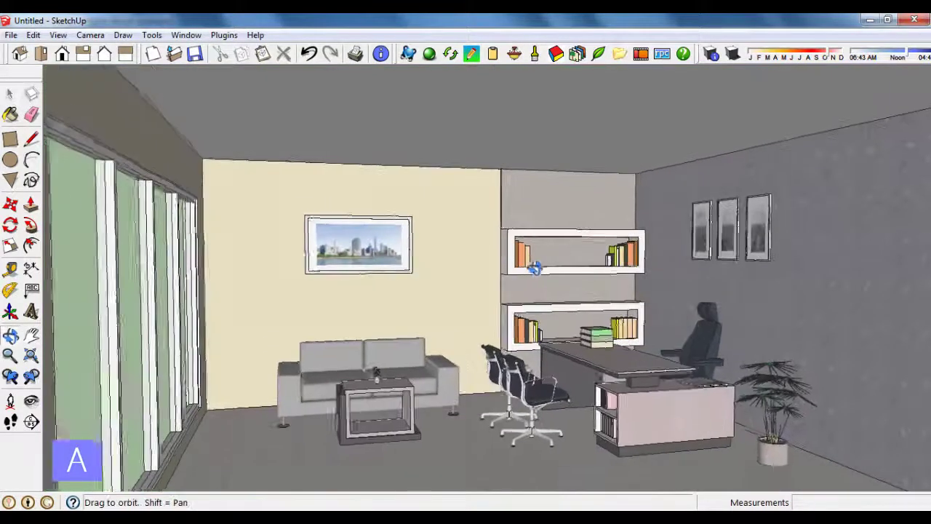
scroll(535, 268, down, 1)
scroll(364, 260, up, 2)
scroll(525, 310, down, 2)
scroll(525, 310, up, 2)
middle_drag(525, 310, 570, 311)
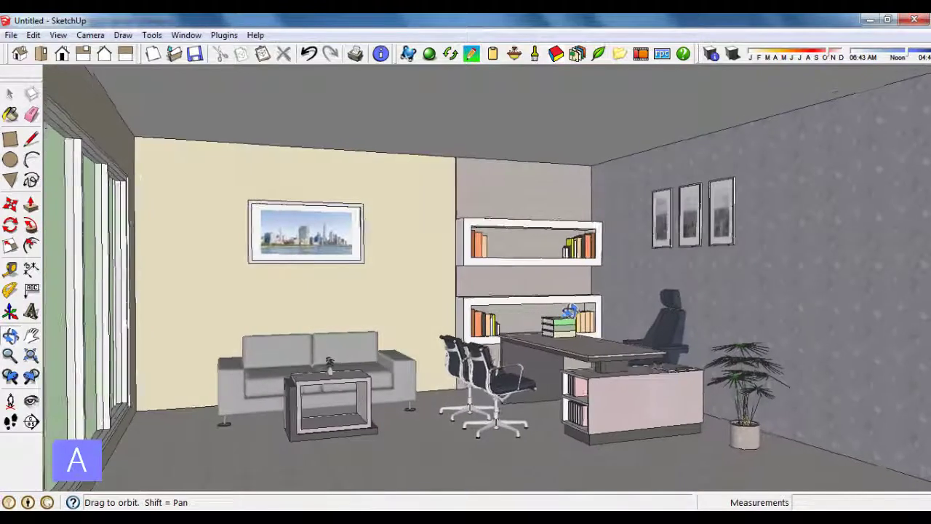
scroll(569, 312, up, 2)
scroll(582, 327, up, 1)
scroll(624, 376, up, 1)
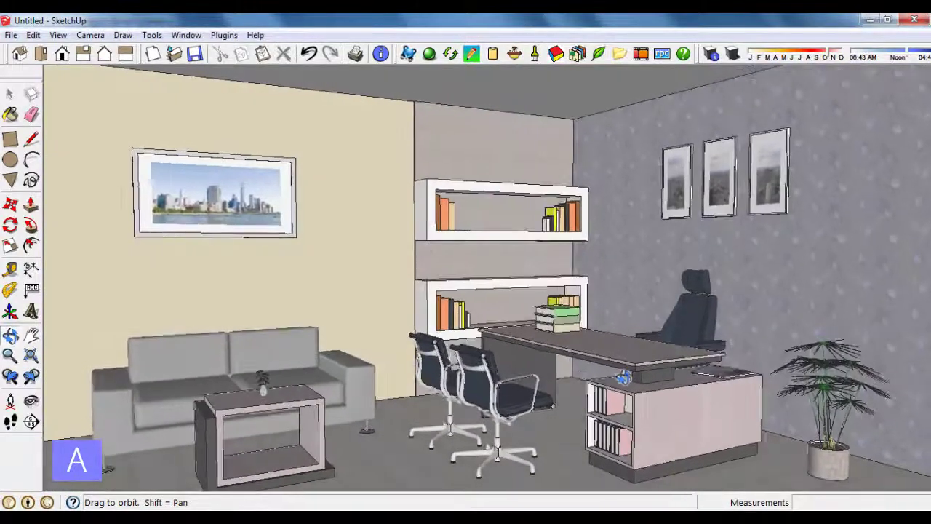
middle_drag(623, 376, 615, 385)
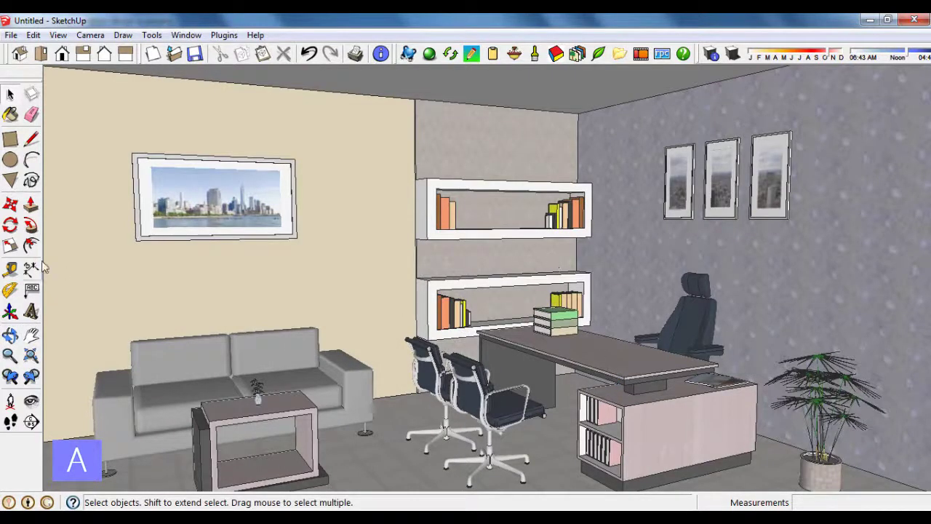
Step: Pan to fine-tune the framing, then bring up the IRender nXt rendering settings
click(30, 334)
mouse_move(492, 333)
mouse_down()
mouse_move(489, 318)
mouse_move(506, 323)
mouse_up()
mouse_move(506, 323)
middle_down()
mouse_move(521, 329)
mouse_move(516, 321)
middle_up()
key(h)
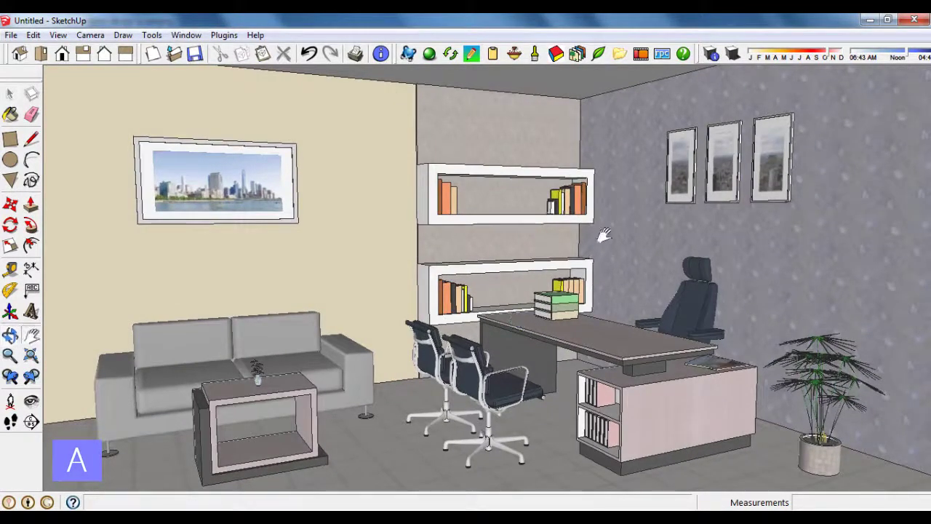
middle_drag(604, 235, 607, 238)
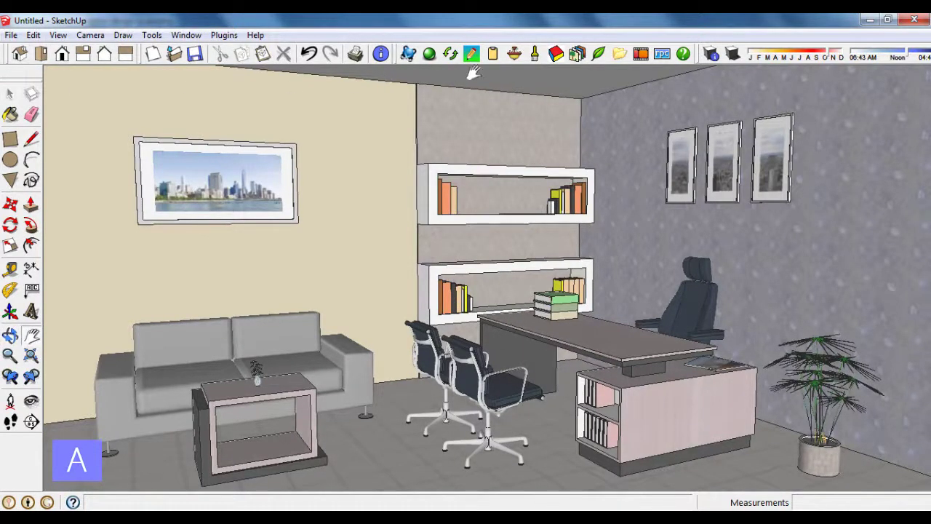
click(430, 54)
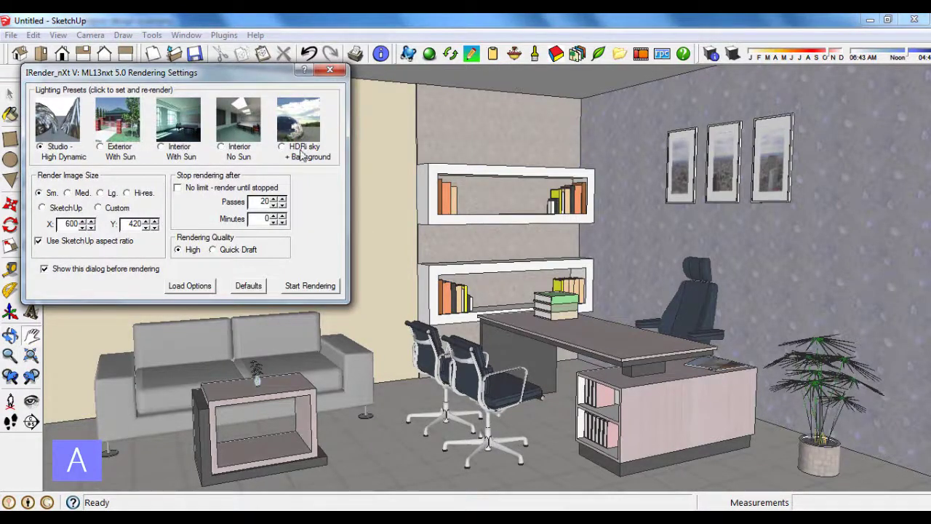
Step: Choose the Lg. 1200 x 576 image size and start the 20-pass render
click(107, 199)
click(311, 286)
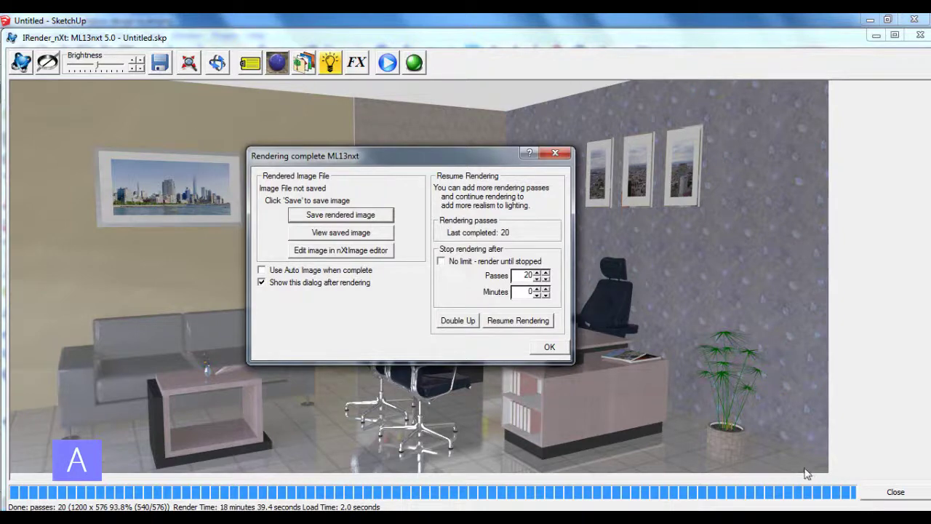
Step: Dismiss Rendering complete, raise Brightness to 55 and apply Sharpen in Tone Operator/Filters
click(550, 347)
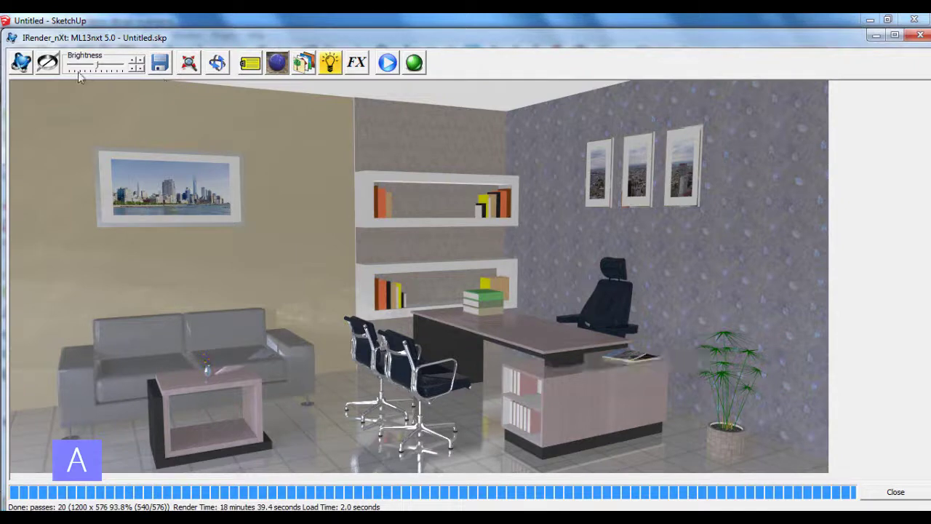
click(50, 65)
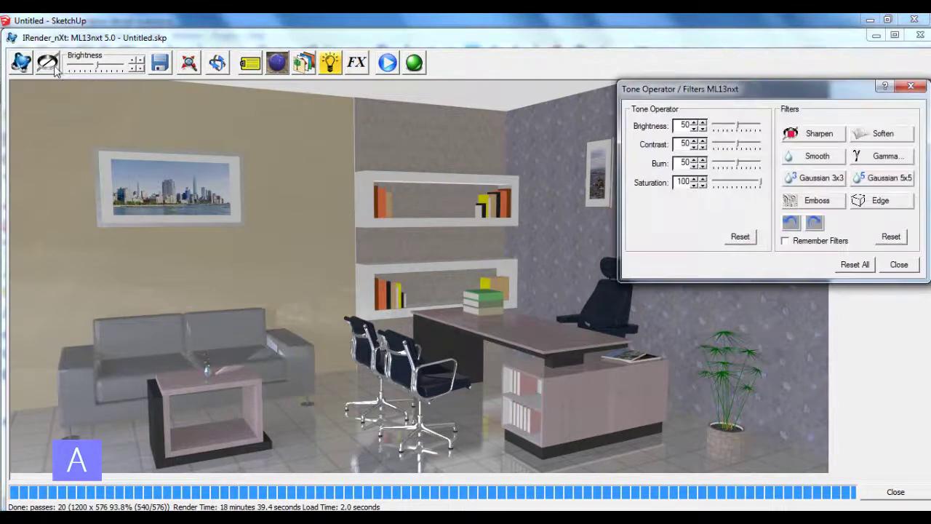
click(704, 125)
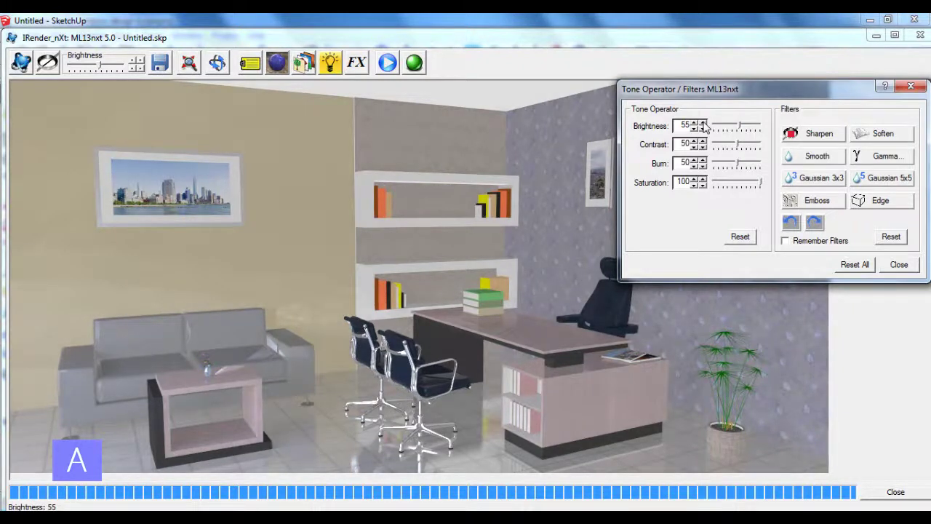
click(825, 140)
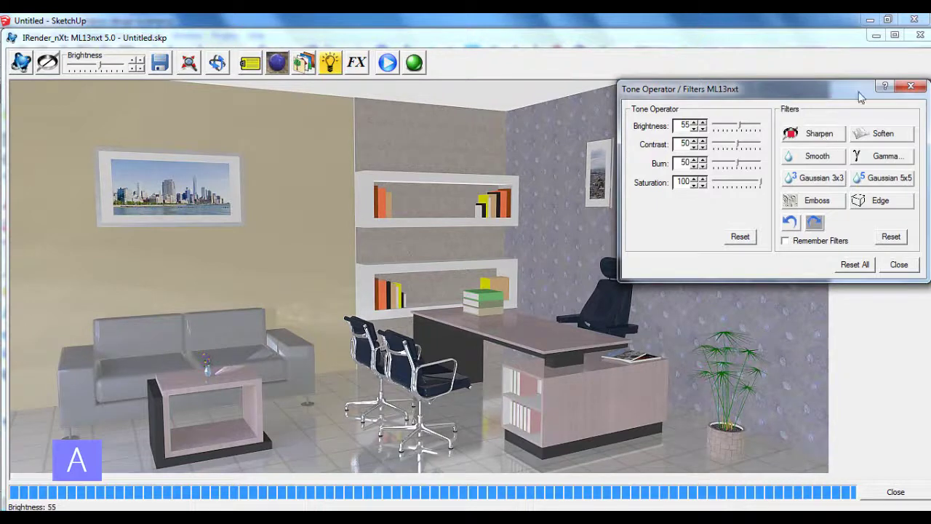
click(910, 87)
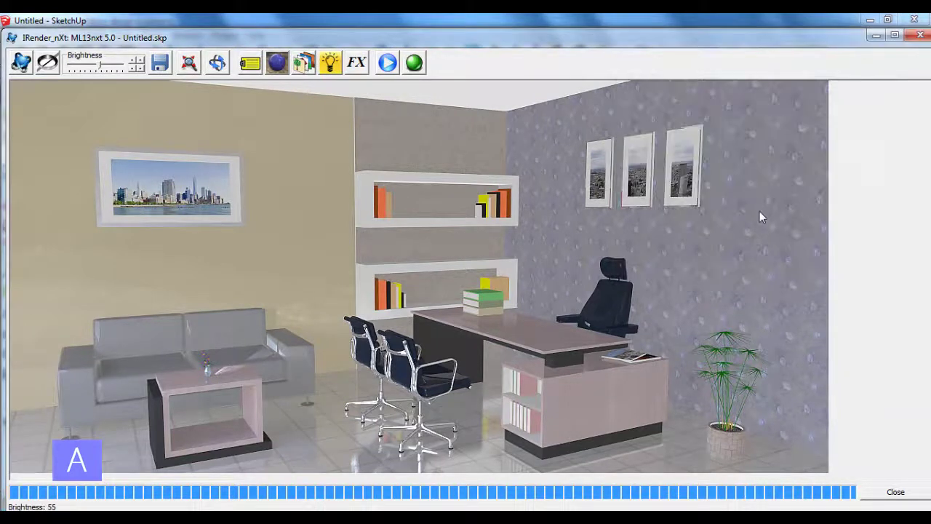